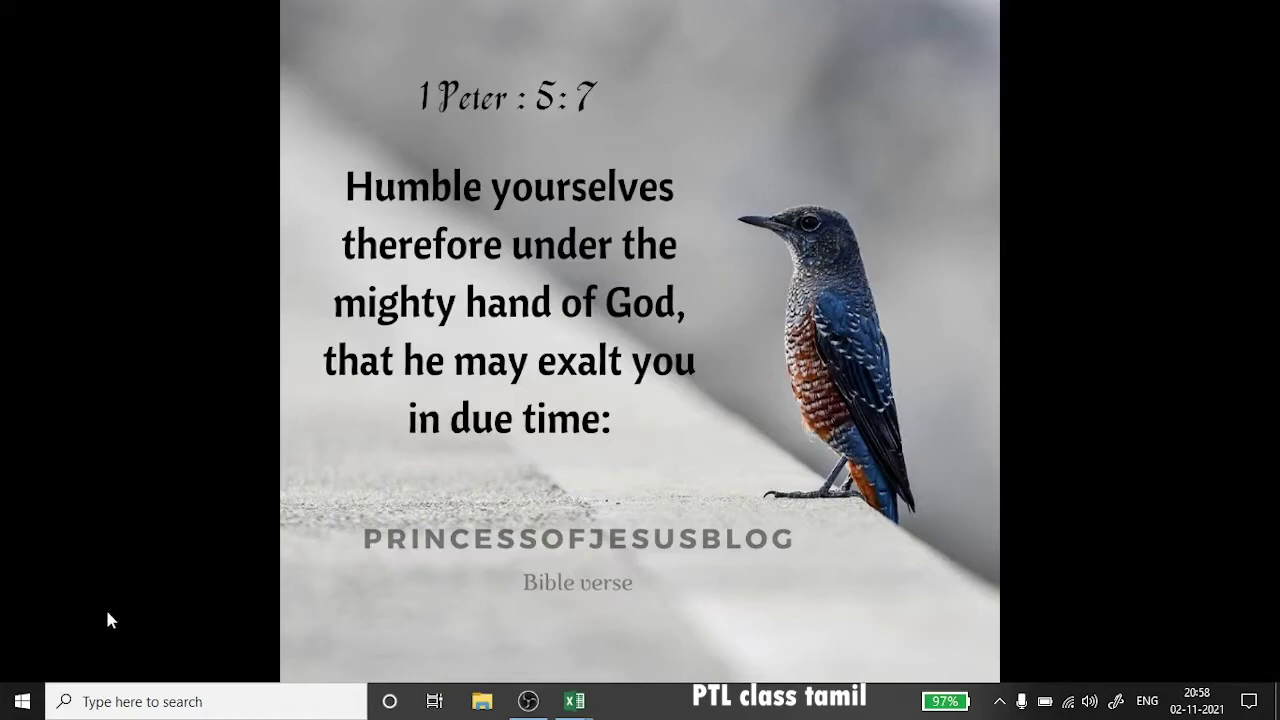
- Launch Excel from the Start search and maximise its window
{"action": "left_click", "coordinate": [14, 708]}
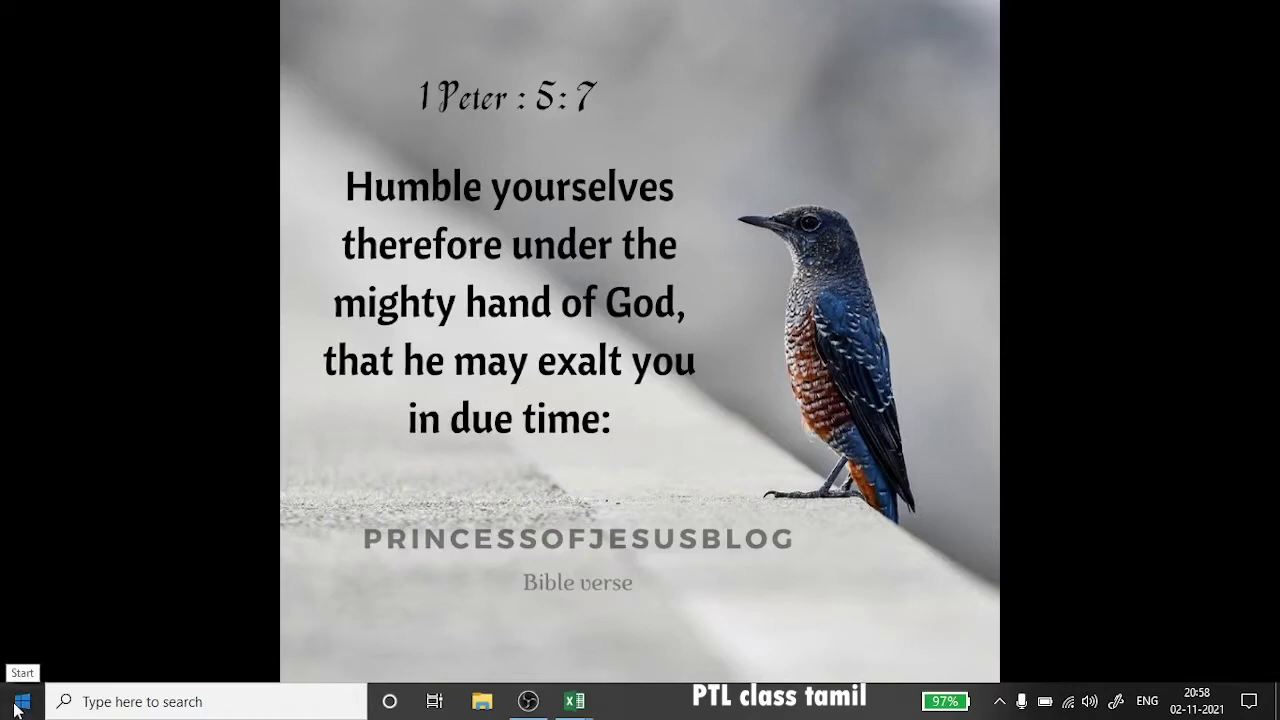
{"action": "type", "text": "excel"}
{"action": "key", "text": "Return"}
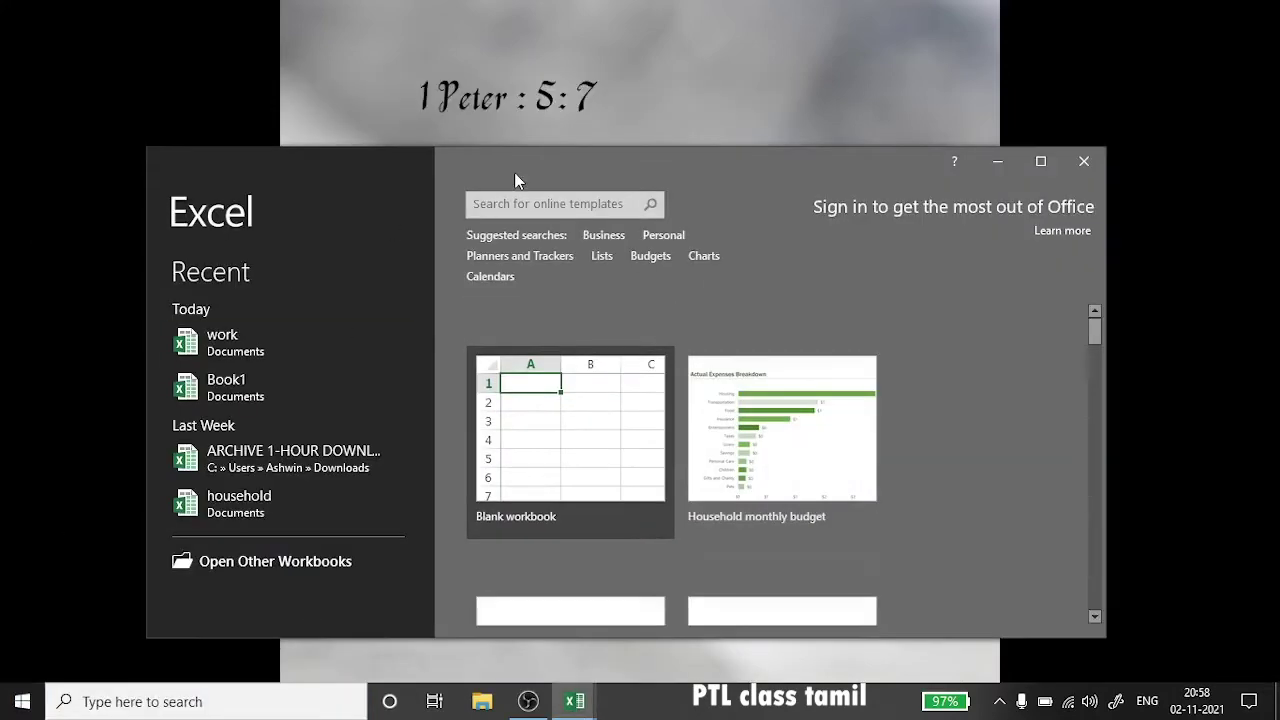
{"action": "double_click", "coordinate": [514, 172]}
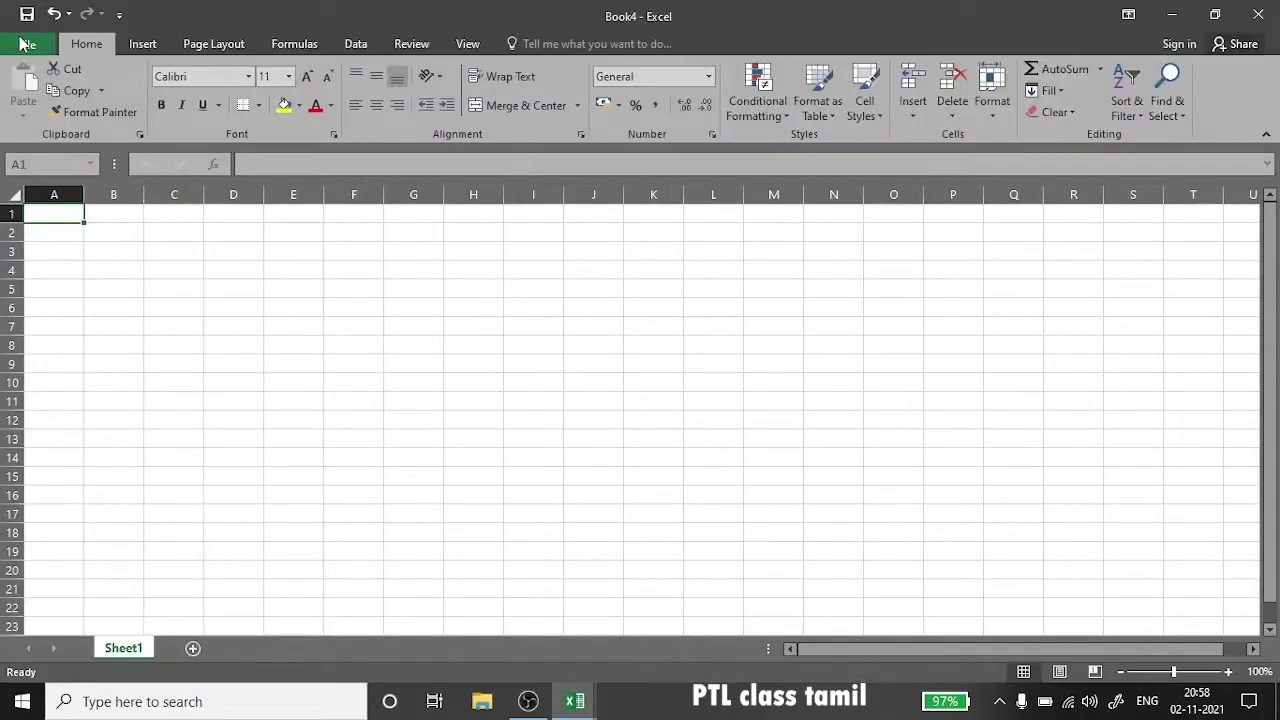
- Create a new blank workbook from File > New
{"action": "left_click", "coordinate": [22, 42]}
{"action": "left_click", "coordinate": [38, 123]}
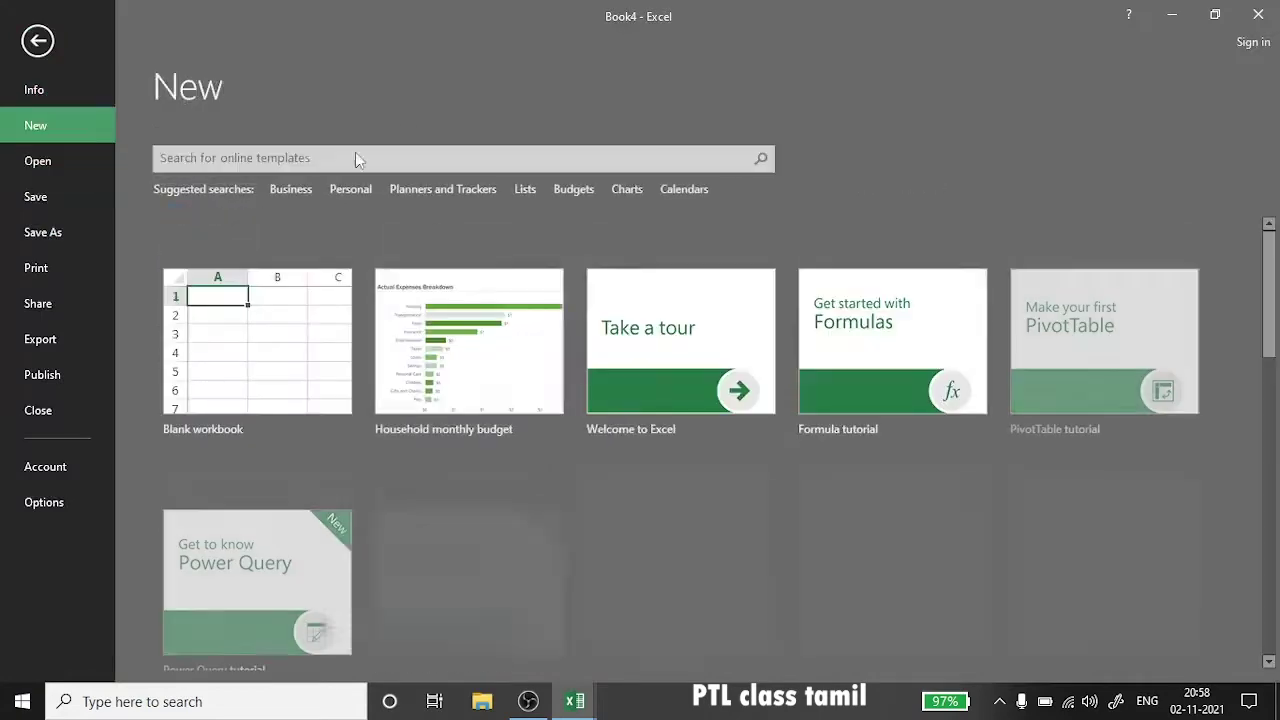
{"action": "mouse_move", "coordinate": [1270, 340]}
{"action": "left_mouse_down"}
{"action": "mouse_move", "coordinate": [1275, 588]}
{"action": "mouse_move", "coordinate": [1270, 258]}
{"action": "left_mouse_up"}
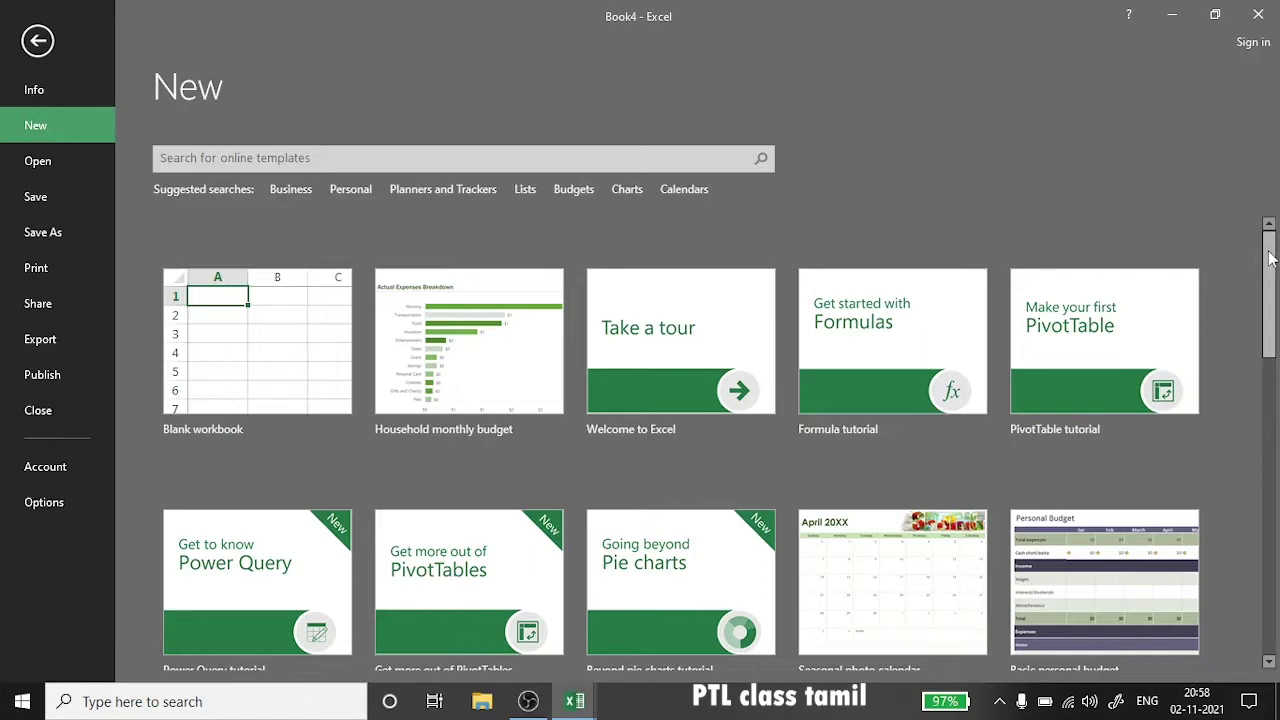
{"action": "left_click", "coordinate": [203, 437]}
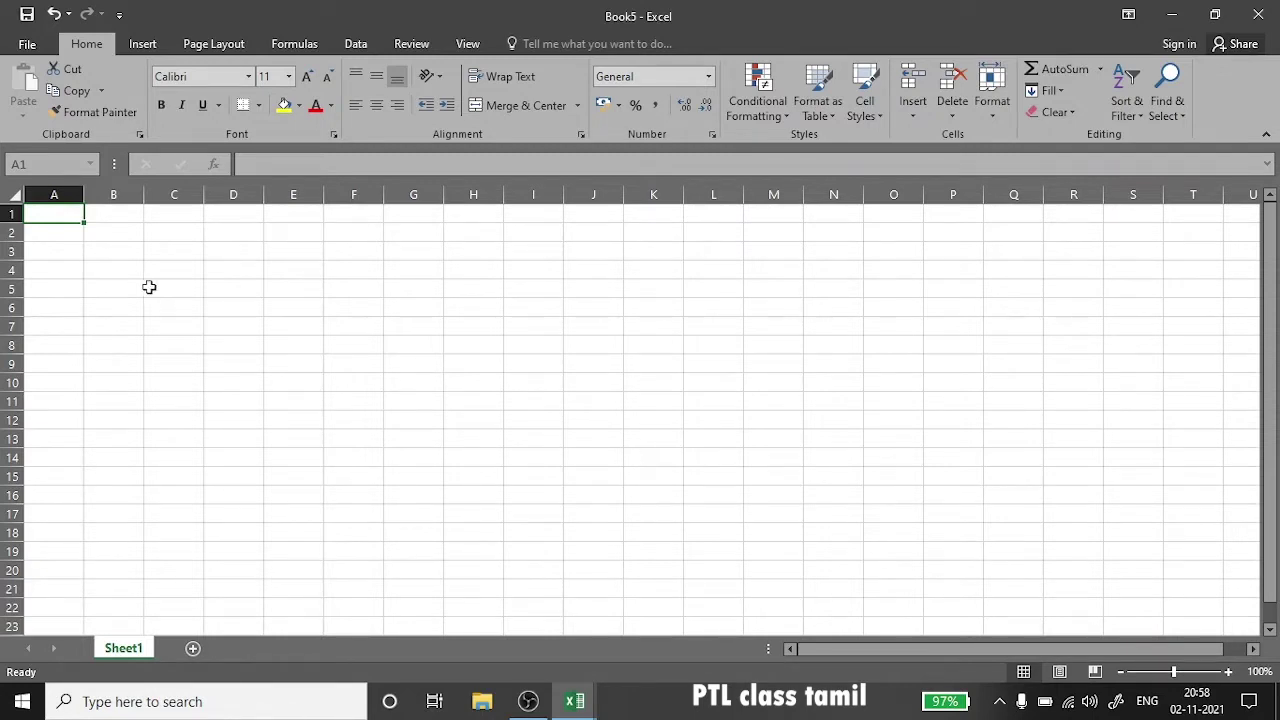
{"action": "left_click", "coordinate": [74, 269]}
{"action": "left_click", "coordinate": [59, 231]}
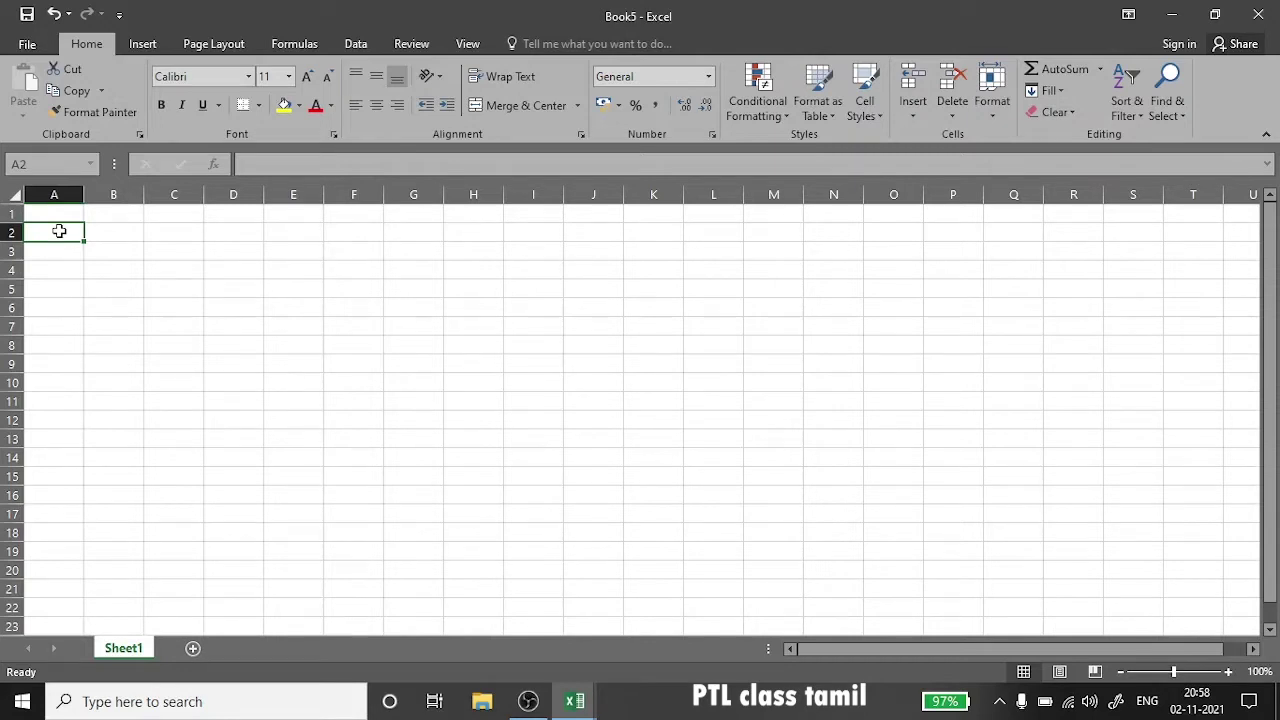
{"action": "left_click_drag", "start_coordinate": [59, 231], "coordinate": [1160, 405]}
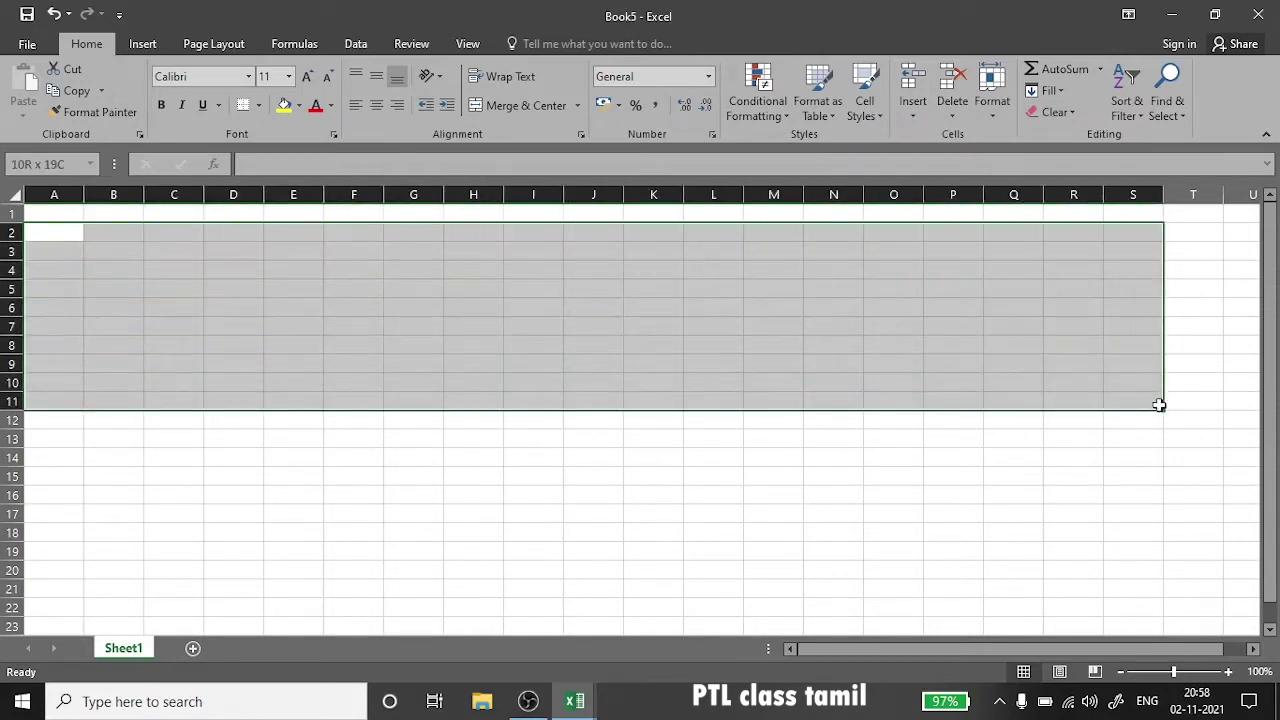
{"action": "left_click", "coordinate": [446, 308]}
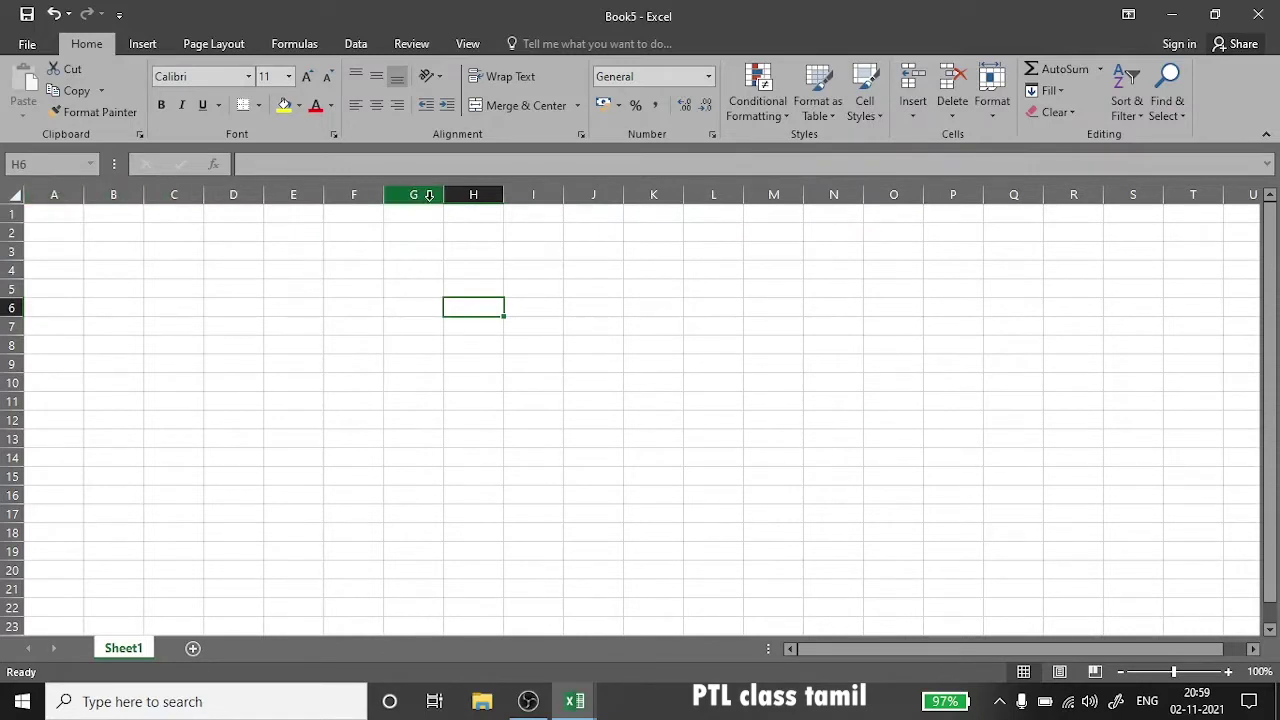
{"action": "left_click", "coordinate": [68, 192]}
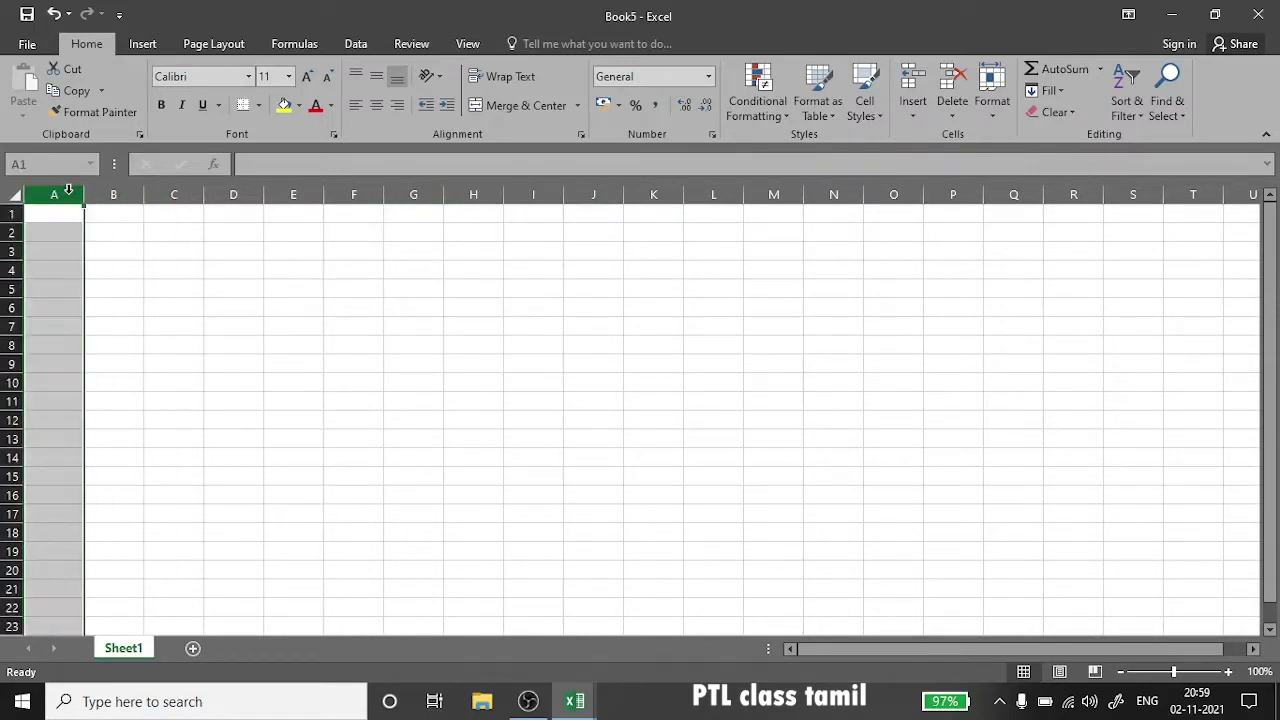
{"action": "left_click", "coordinate": [129, 190]}
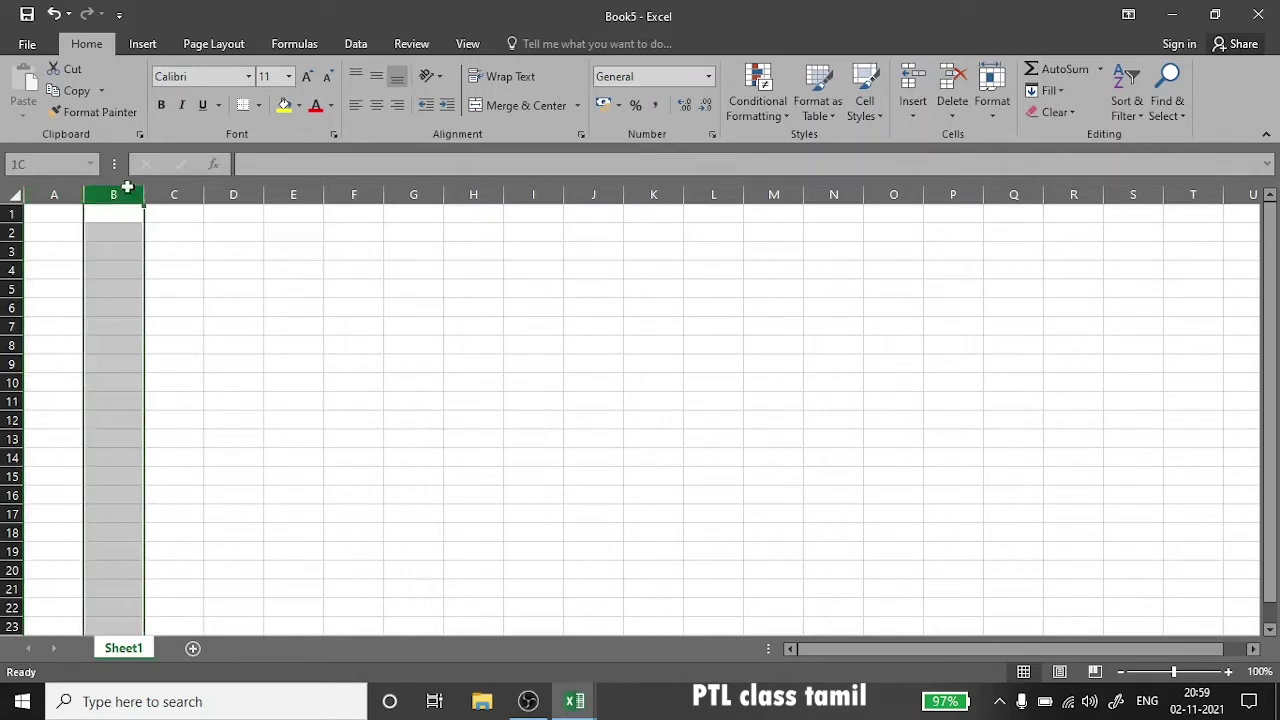
{"action": "left_click", "coordinate": [173, 191]}
{"action": "left_click", "coordinate": [231, 191]}
{"action": "left_click", "coordinate": [288, 192]}
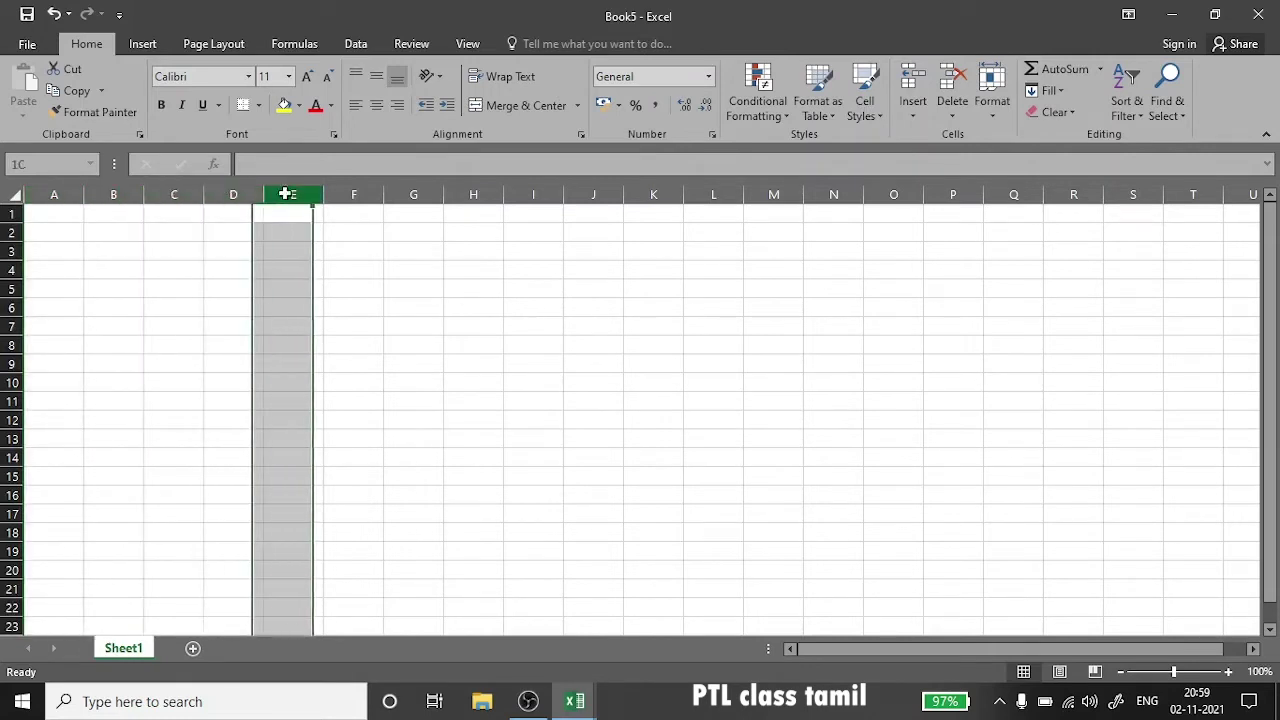
{"action": "left_click", "coordinate": [866, 288]}
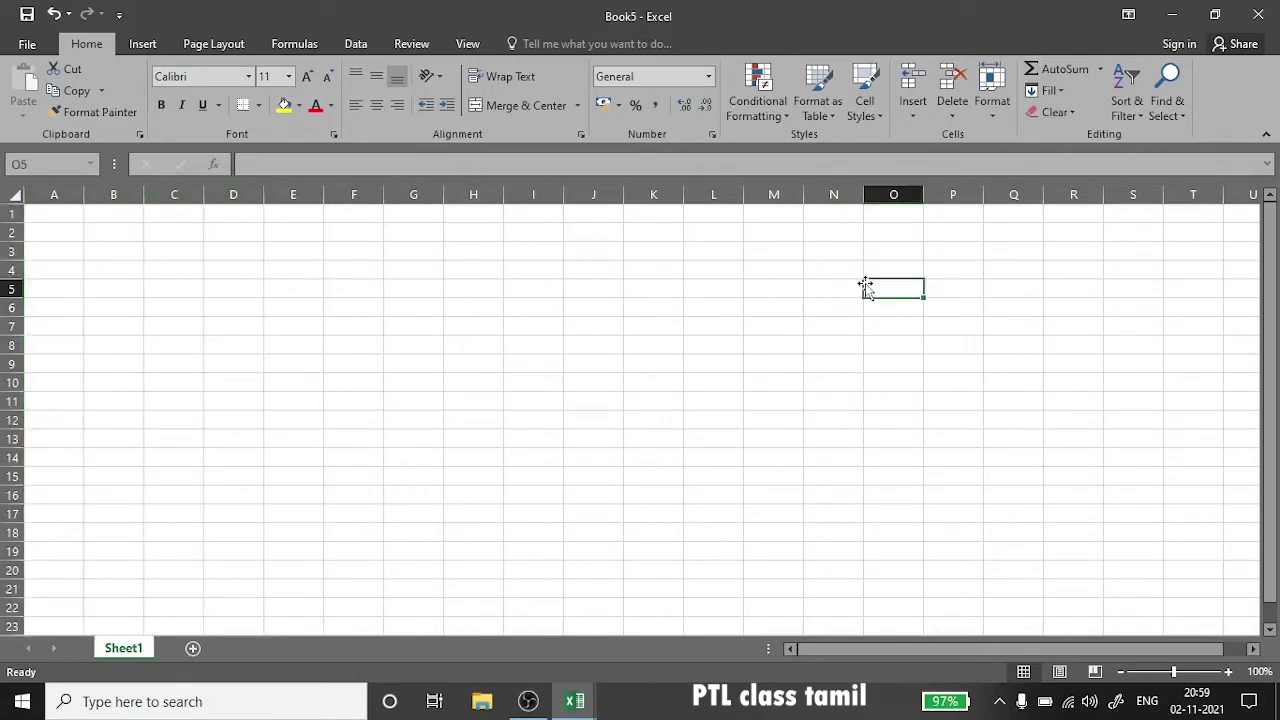
{"action": "type", "text": "160000"}
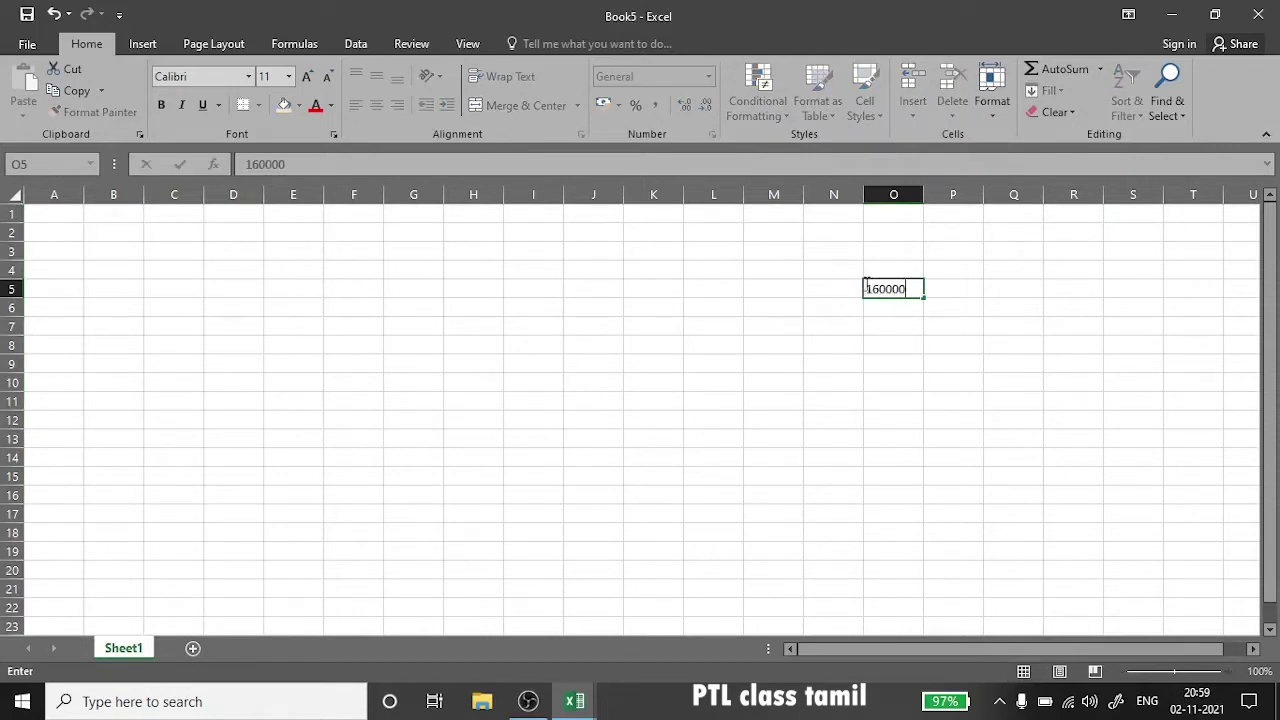
{"action": "left_click", "coordinate": [931, 297]}
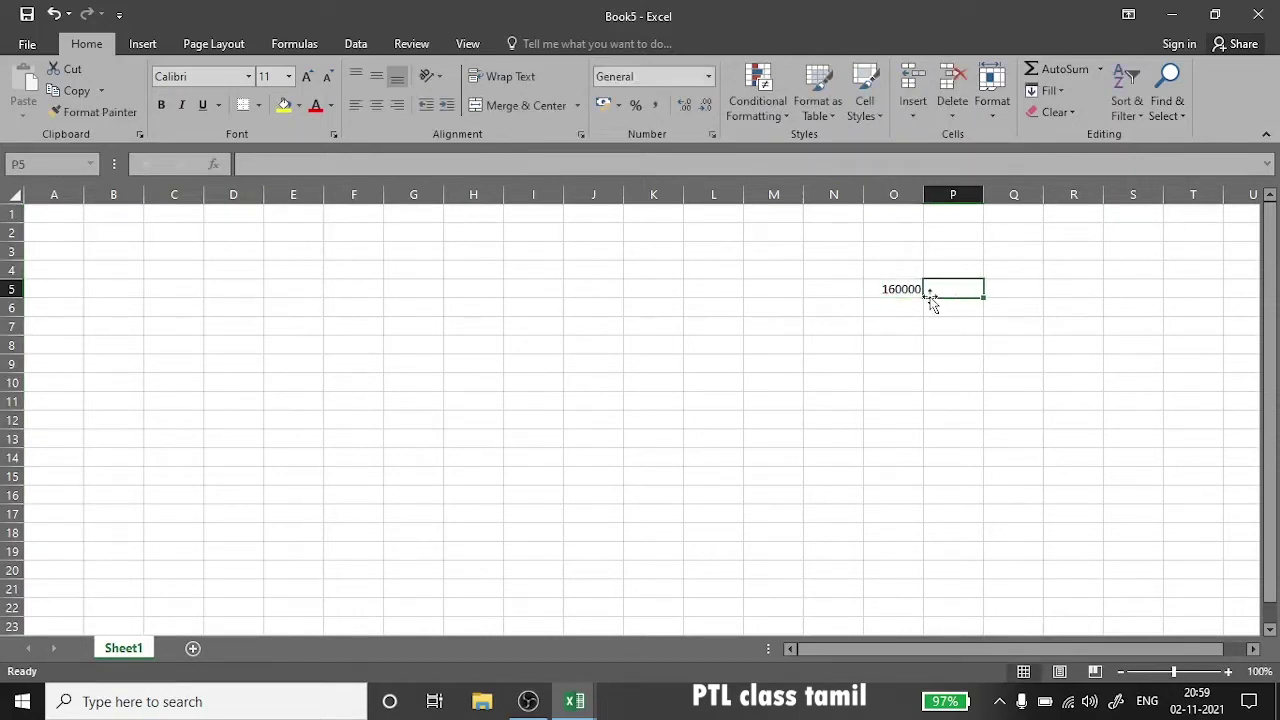
{"action": "left_click", "coordinate": [905, 289]}
{"action": "double_click", "coordinate": [905, 290]}
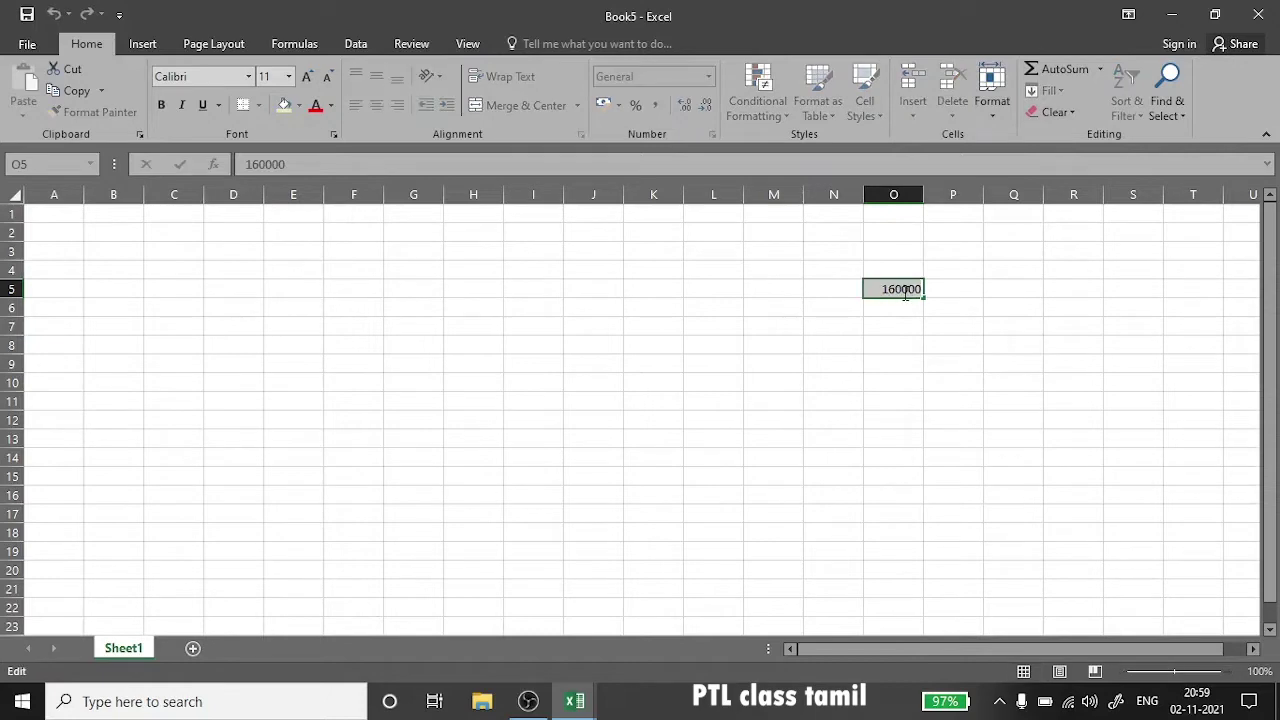
{"action": "key", "text": "BackSpace"}
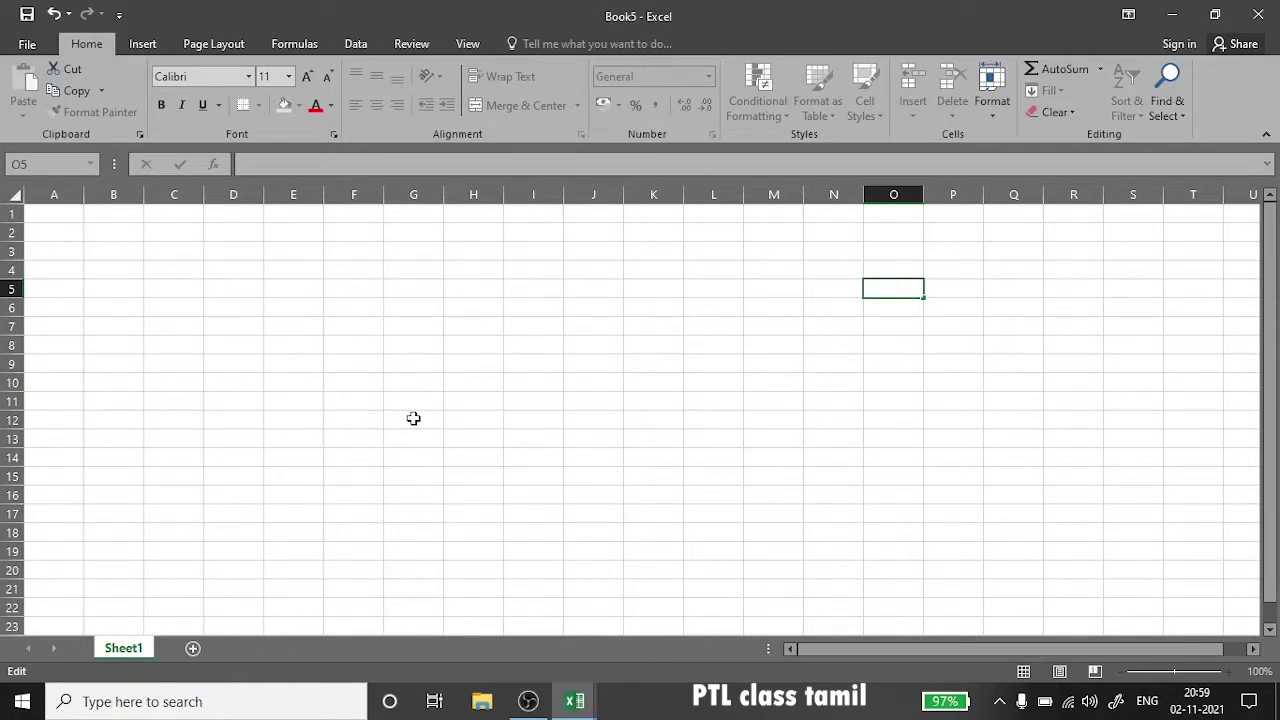
{"action": "left_click", "coordinate": [65, 193]}
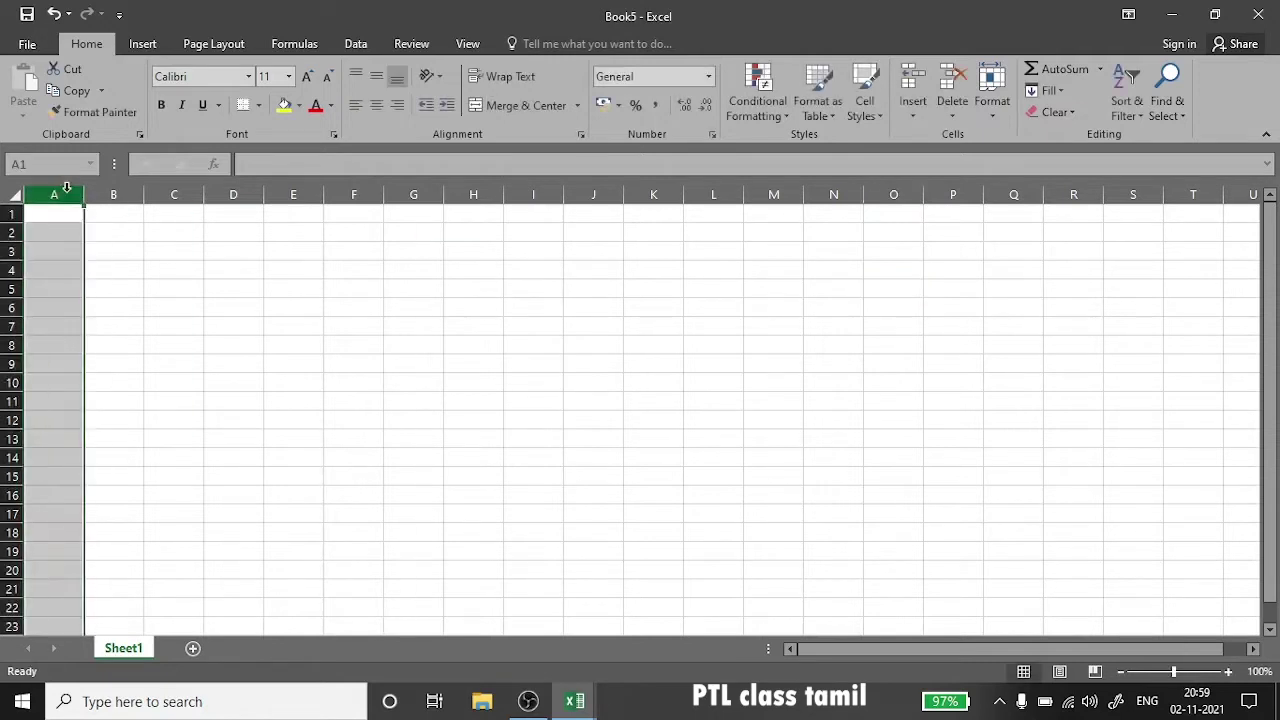
{"action": "left_click", "coordinate": [5, 213]}
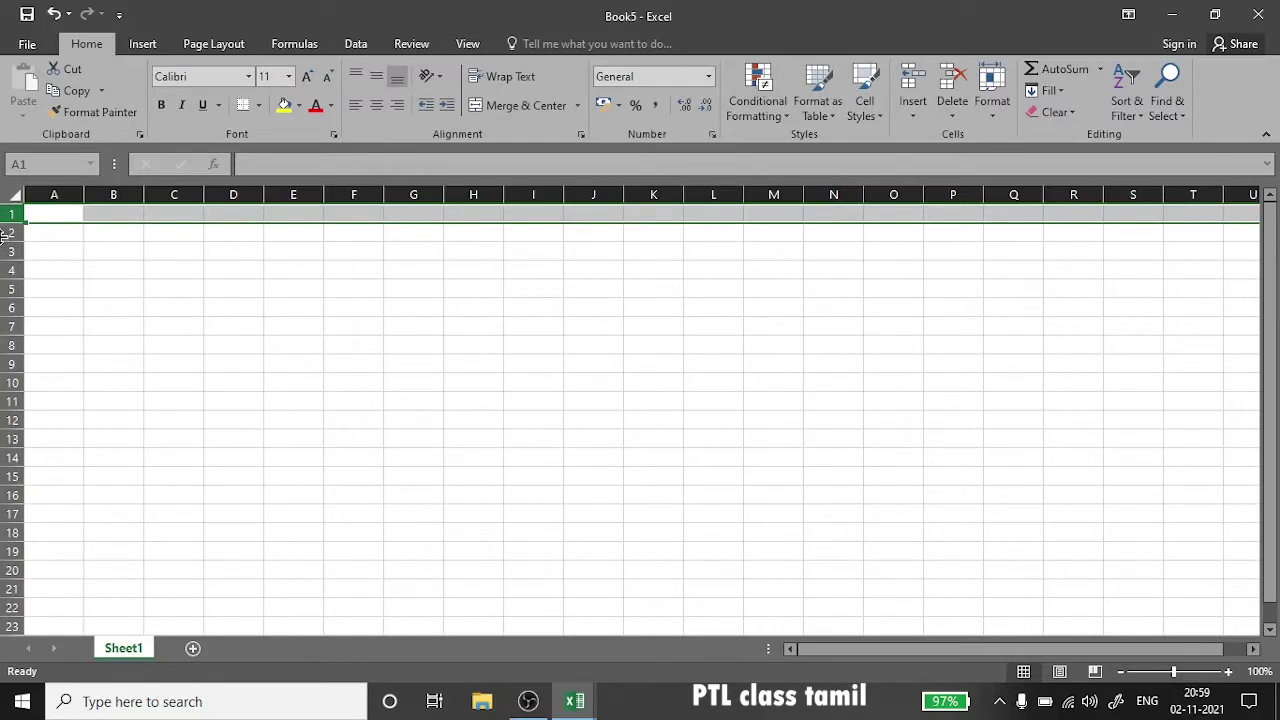
{"action": "left_click", "coordinate": [5, 232]}
{"action": "left_click", "coordinate": [5, 251]}
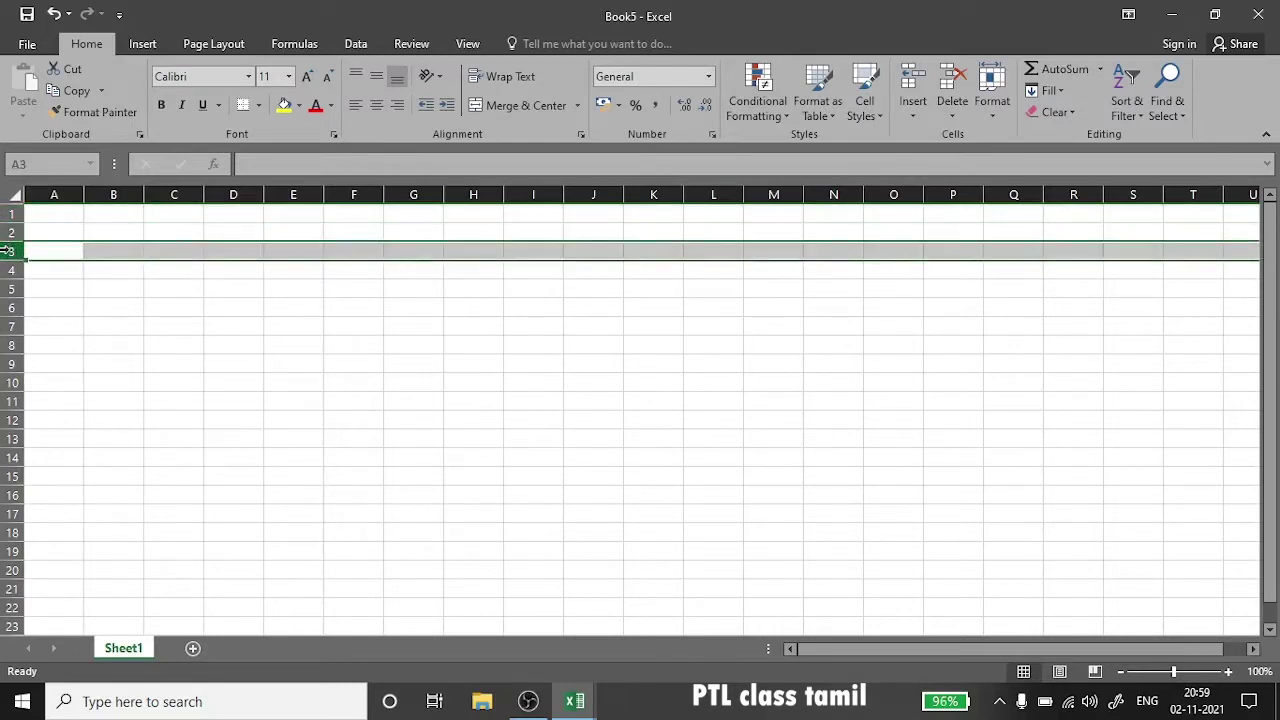
{"action": "left_click", "coordinate": [5, 270]}
{"action": "left_click", "coordinate": [5, 289]}
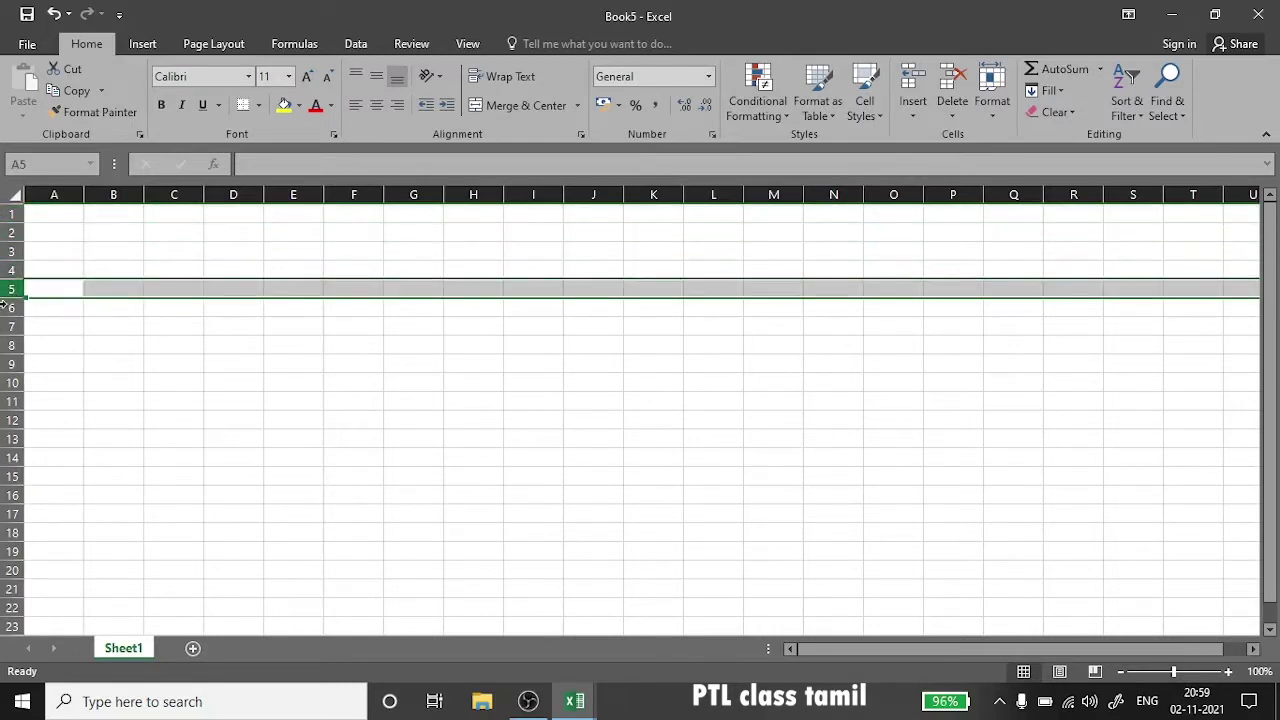
{"action": "left_click", "coordinate": [5, 308]}
{"action": "left_click", "coordinate": [12, 348]}
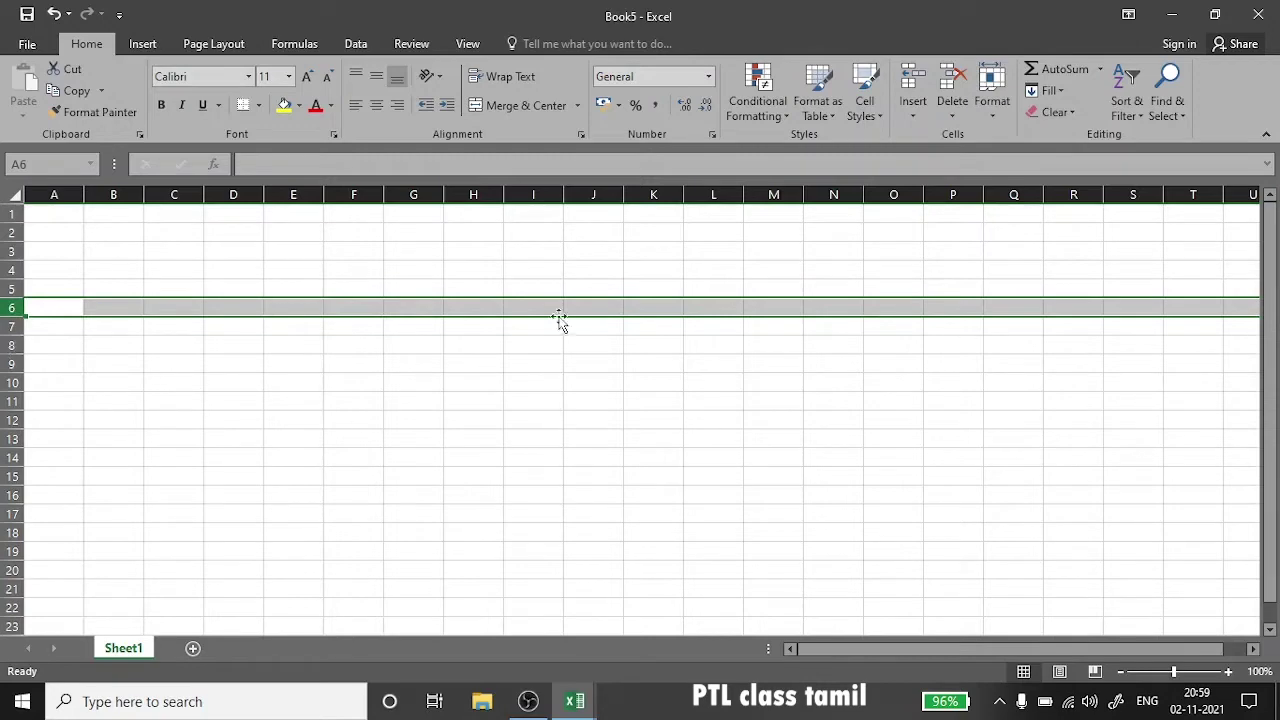
{"action": "left_click", "coordinate": [8, 213]}
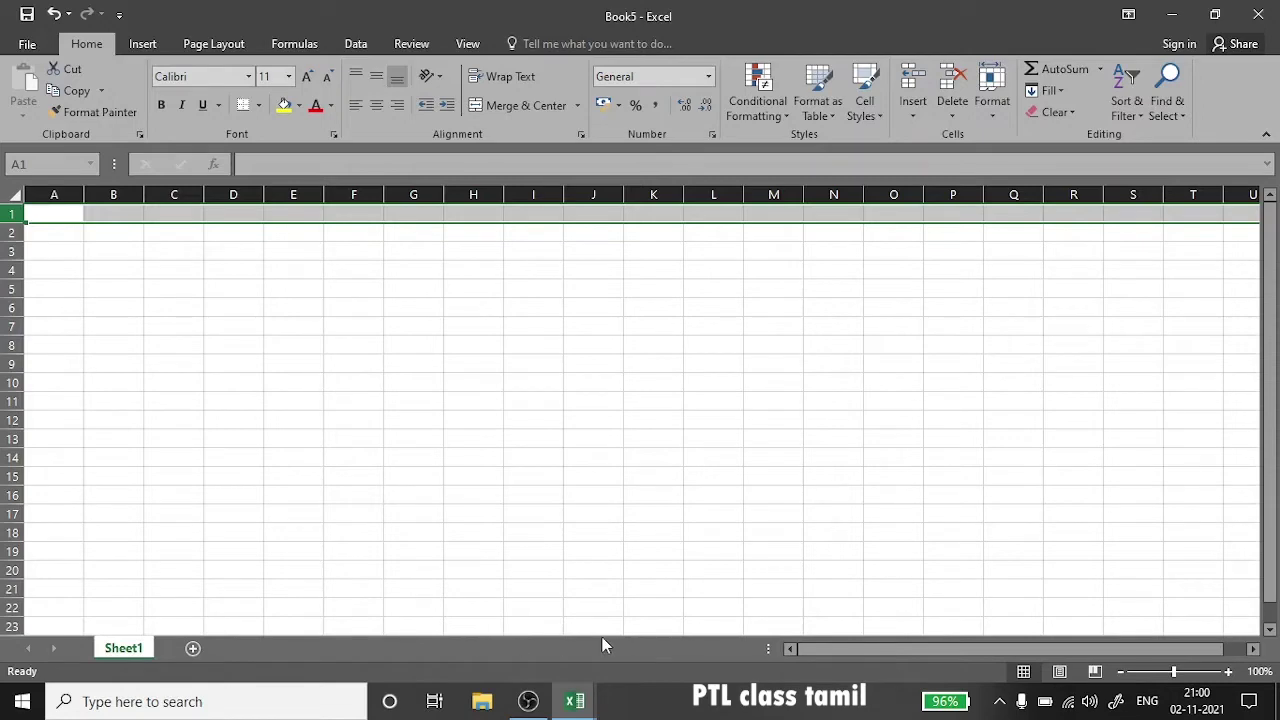
{"action": "mouse_move", "coordinate": [959, 651]}
{"action": "left_mouse_down"}
{"action": "mouse_move", "coordinate": [930, 656]}
{"action": "mouse_move", "coordinate": [948, 647]}
{"action": "left_mouse_up"}
{"action": "left_click", "coordinate": [1234, 287]}
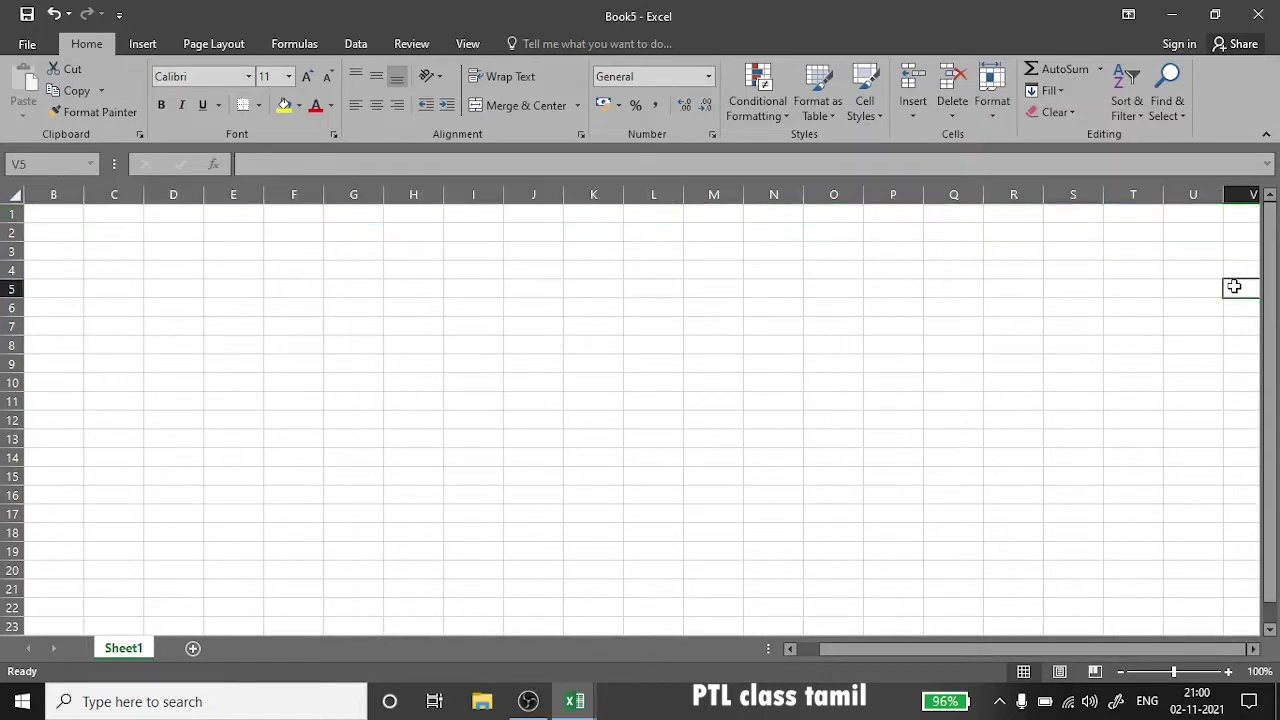
{"action": "key", "text": "Right"}
{"action": "key", "text": "Right"}
{"action": "key", "text": "Right"}
{"action": "key", "text": "Right"}
{"action": "key", "text": "Right"}
{"action": "key", "text": "Right"}
{"action": "key", "text": "Right"}
{"action": "key", "text": "Right"}
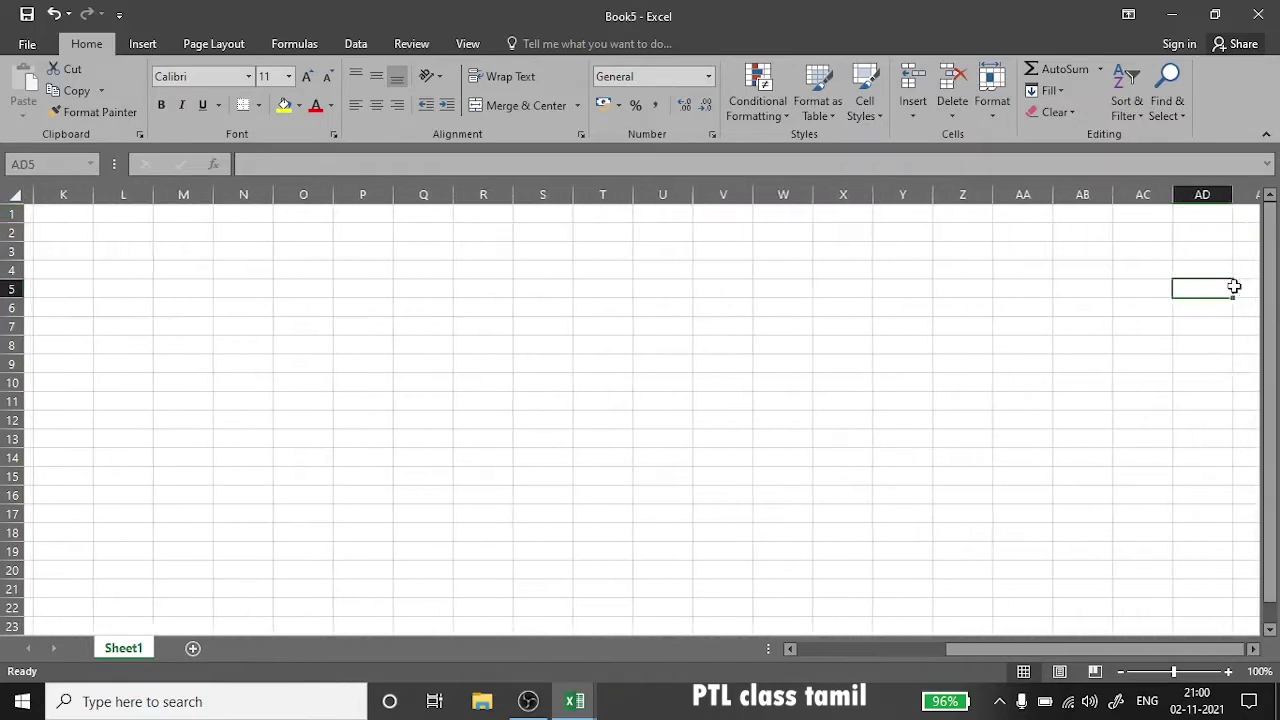
{"action": "key", "text": "Right"}
{"action": "key", "text": "Right"}
{"action": "key", "text": "Left"}
{"action": "key", "text": "Left"}
{"action": "key", "text": "Left"}
{"action": "key", "text": "Left"}
{"action": "key", "text": "Left"}
{"action": "key", "text": "Home"}
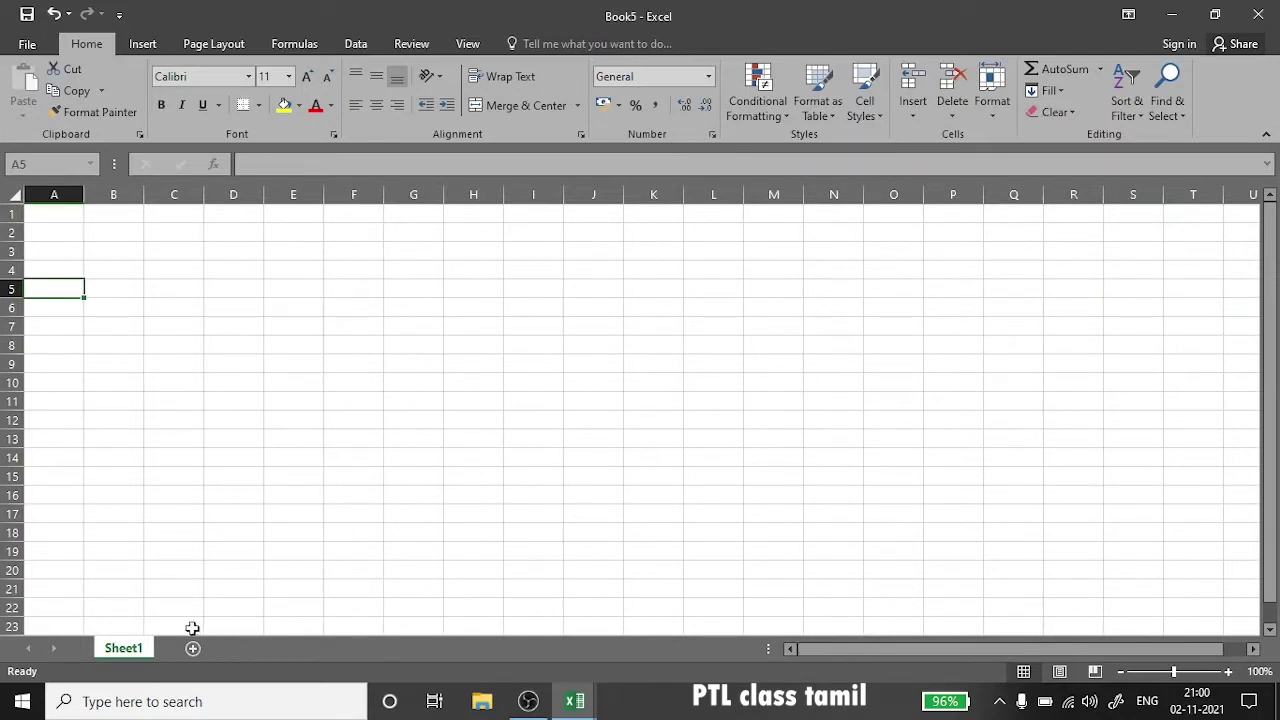
- Add Sheet2 beside Sheet1, then go back to Sheet1's cell A1
{"action": "double_click", "coordinate": [128, 648]}
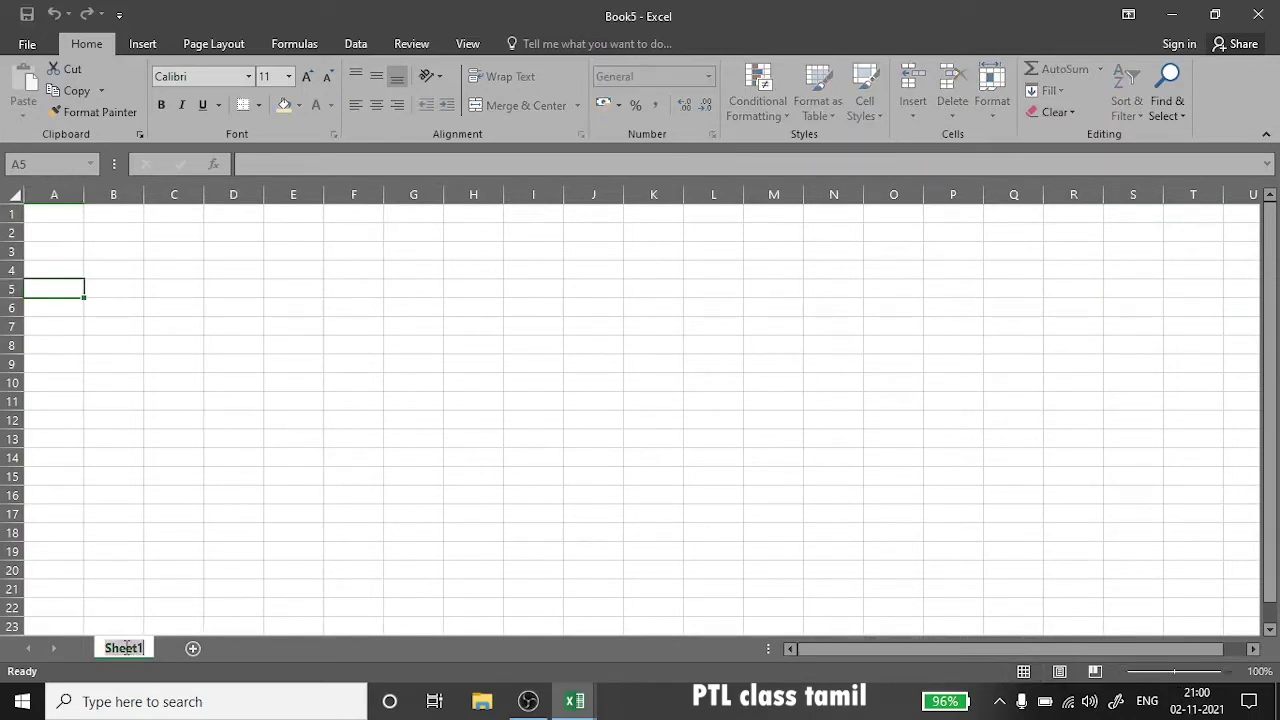
{"action": "left_click", "coordinate": [194, 649]}
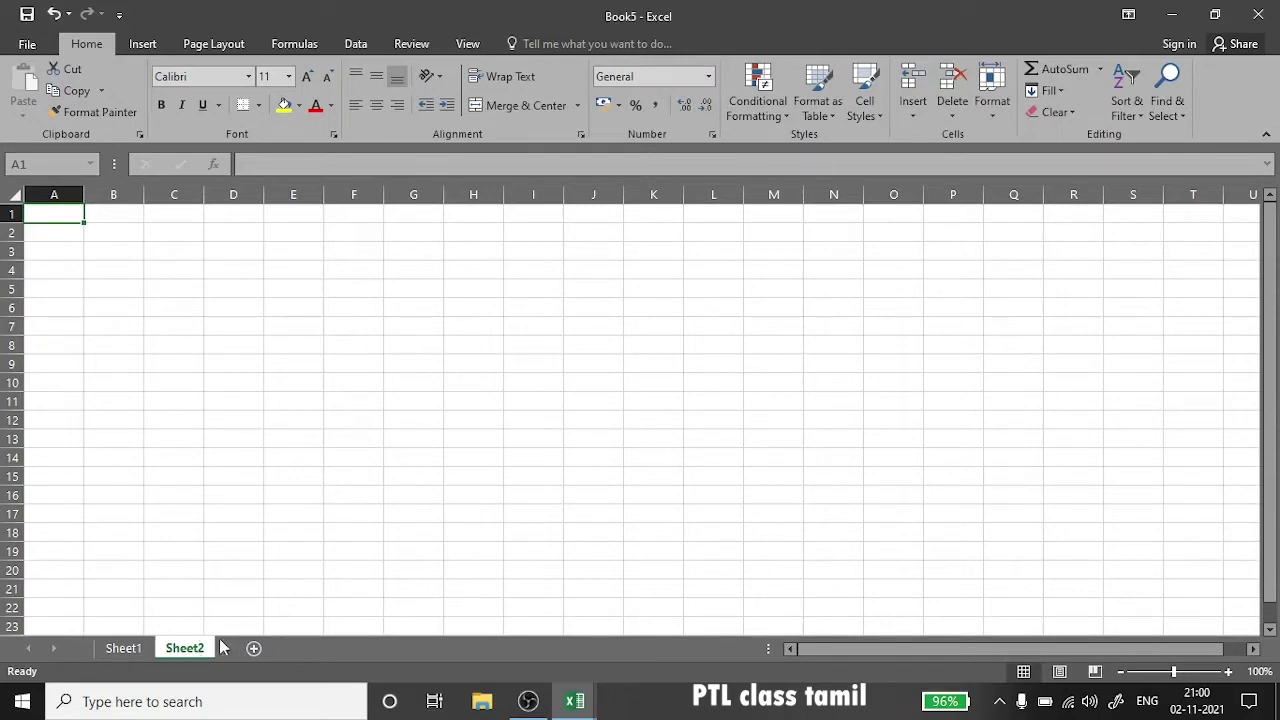
{"action": "left_click", "coordinate": [126, 649]}
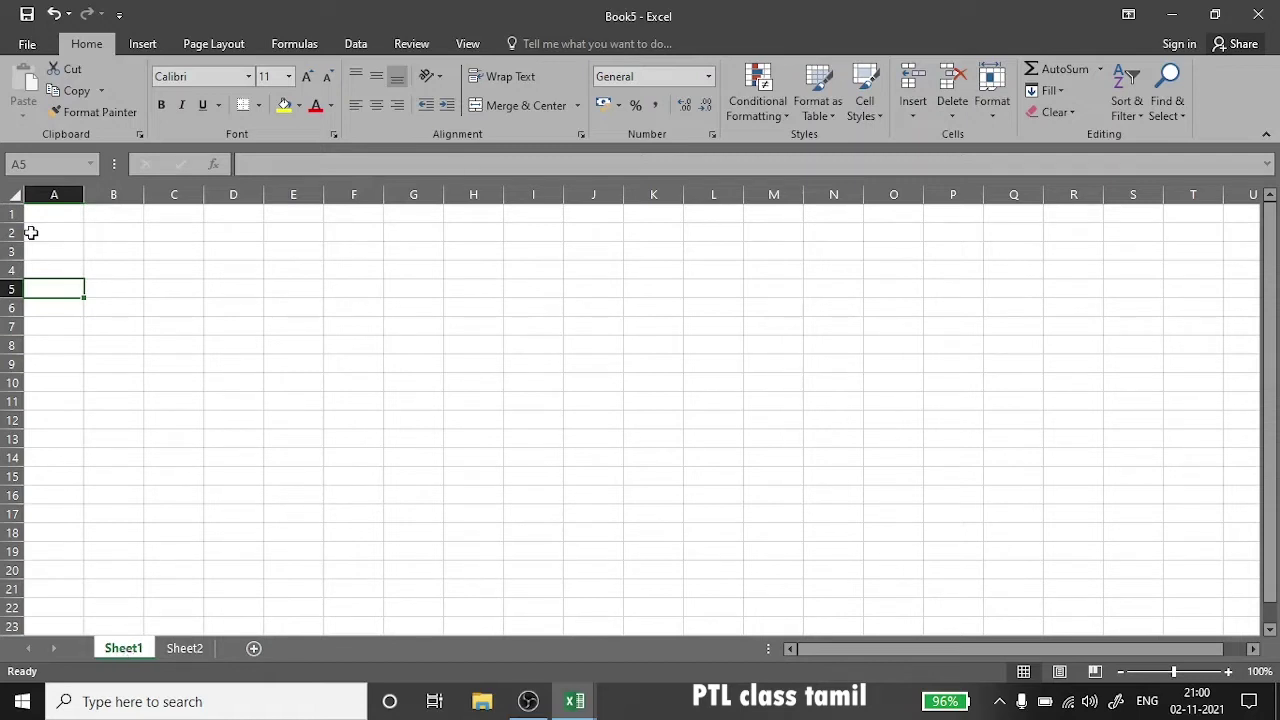
{"action": "left_click", "coordinate": [70, 224]}
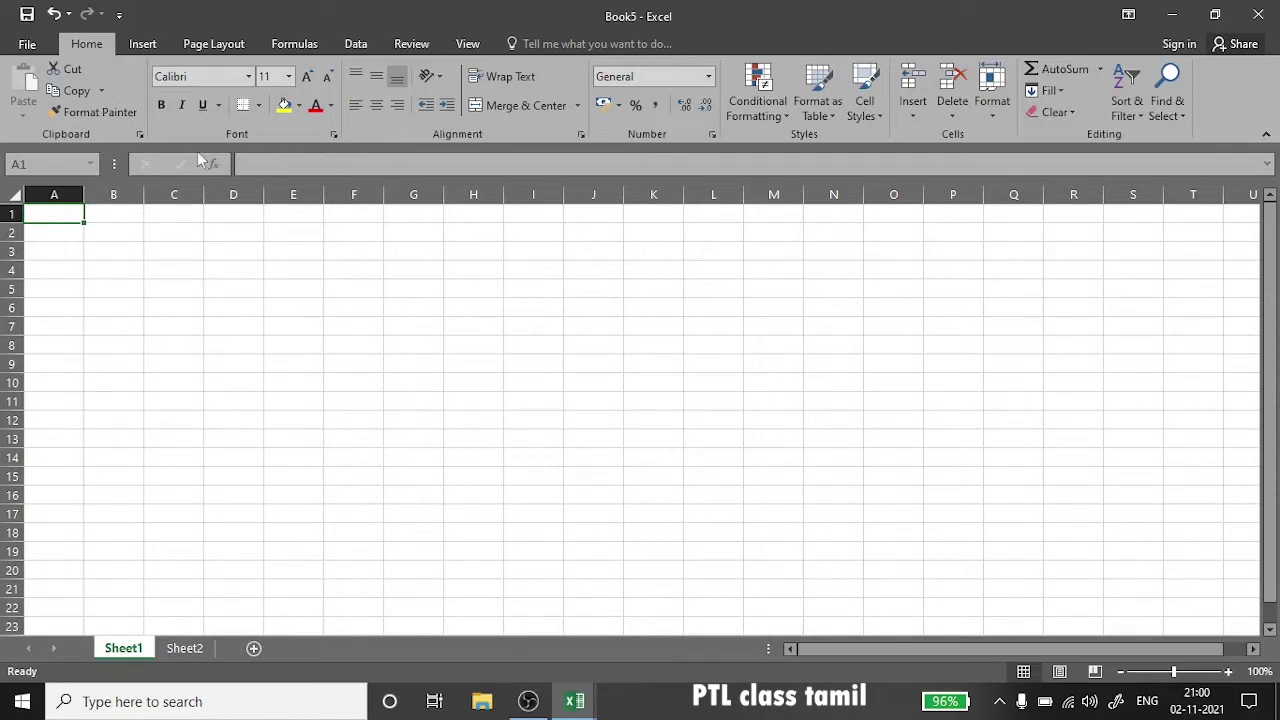
{"action": "left_click", "coordinate": [78, 168]}
{"action": "left_click", "coordinate": [35, 165]}
{"action": "double_click", "coordinate": [30, 164]}
{"action": "left_click", "coordinate": [52, 217]}
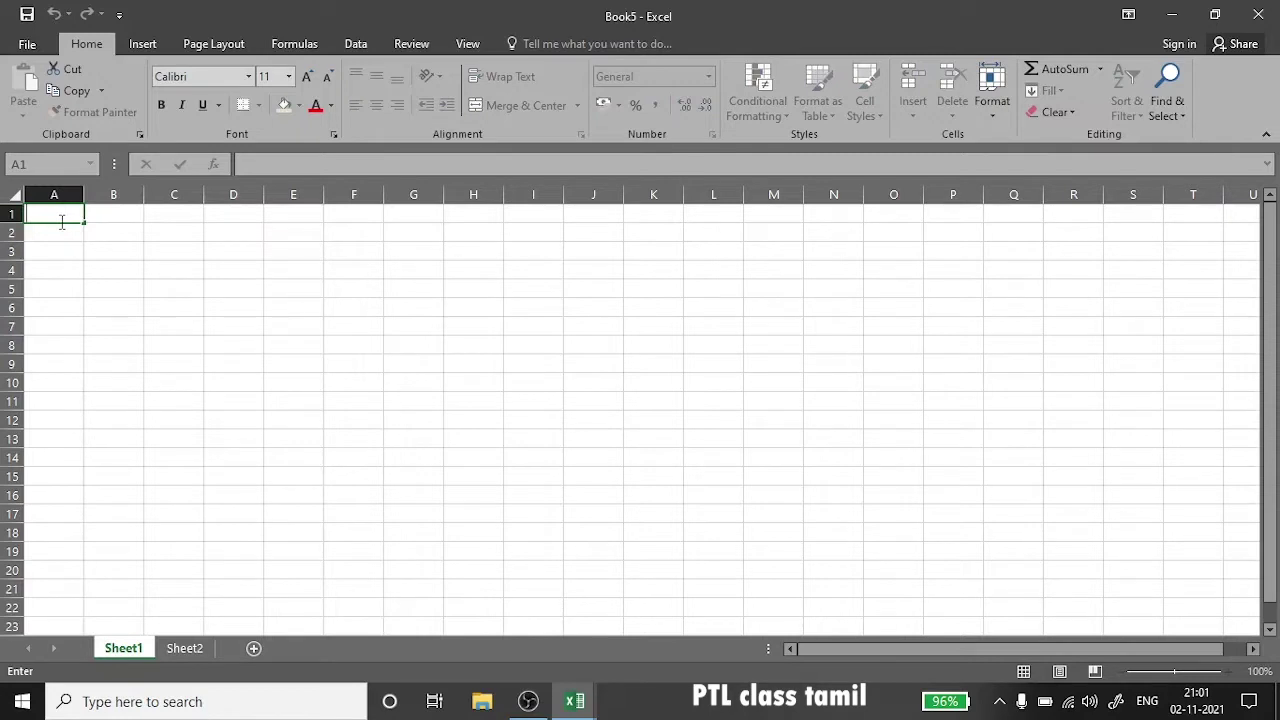
{"action": "left_click", "coordinate": [58, 208]}
{"action": "left_click", "coordinate": [132, 214]}
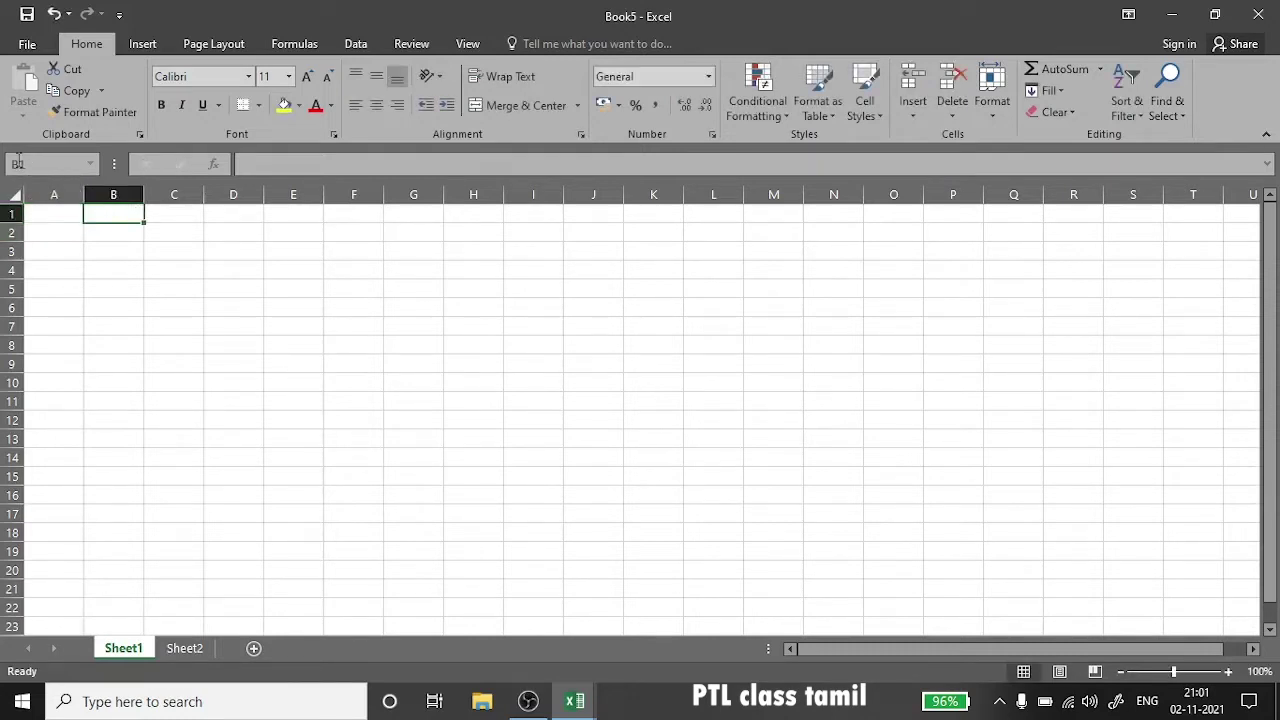
{"action": "left_click", "coordinate": [20, 164]}
{"action": "left_click", "coordinate": [87, 164]}
{"action": "left_click", "coordinate": [316, 162]}
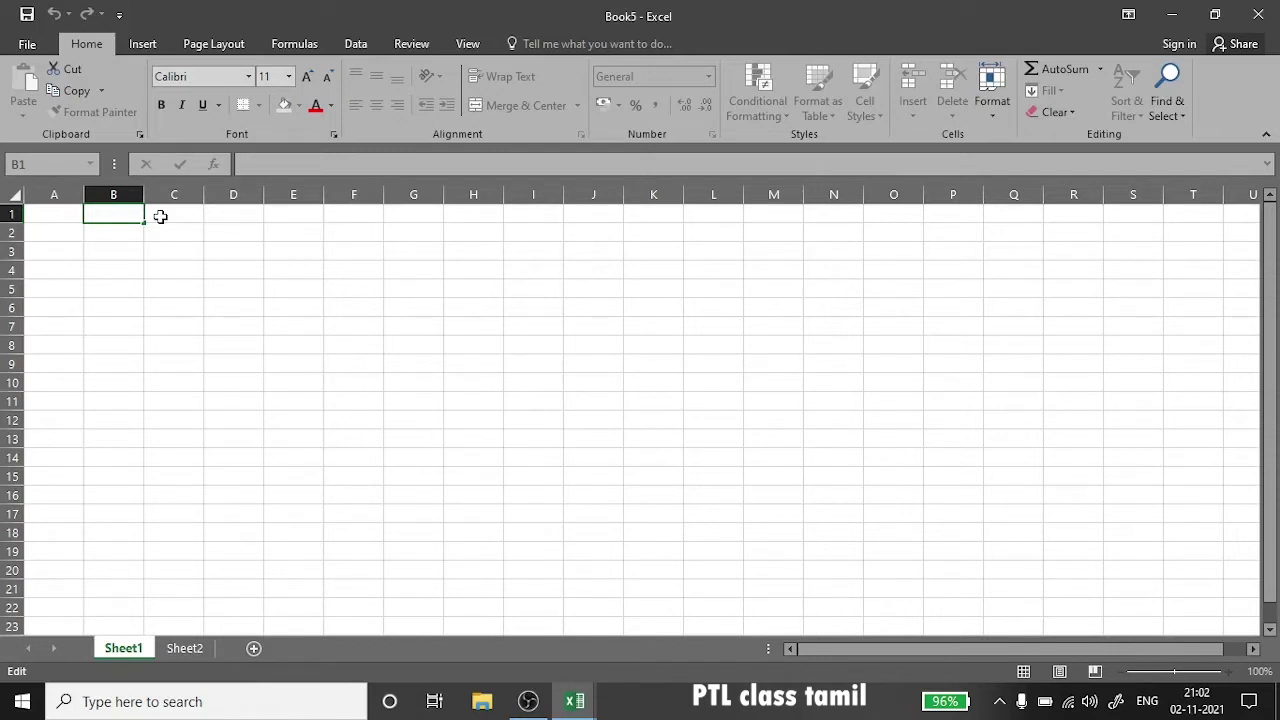
- Enter a student's name in A2 and roll number 56 in B2
{"action": "left_click", "coordinate": [63, 212]}
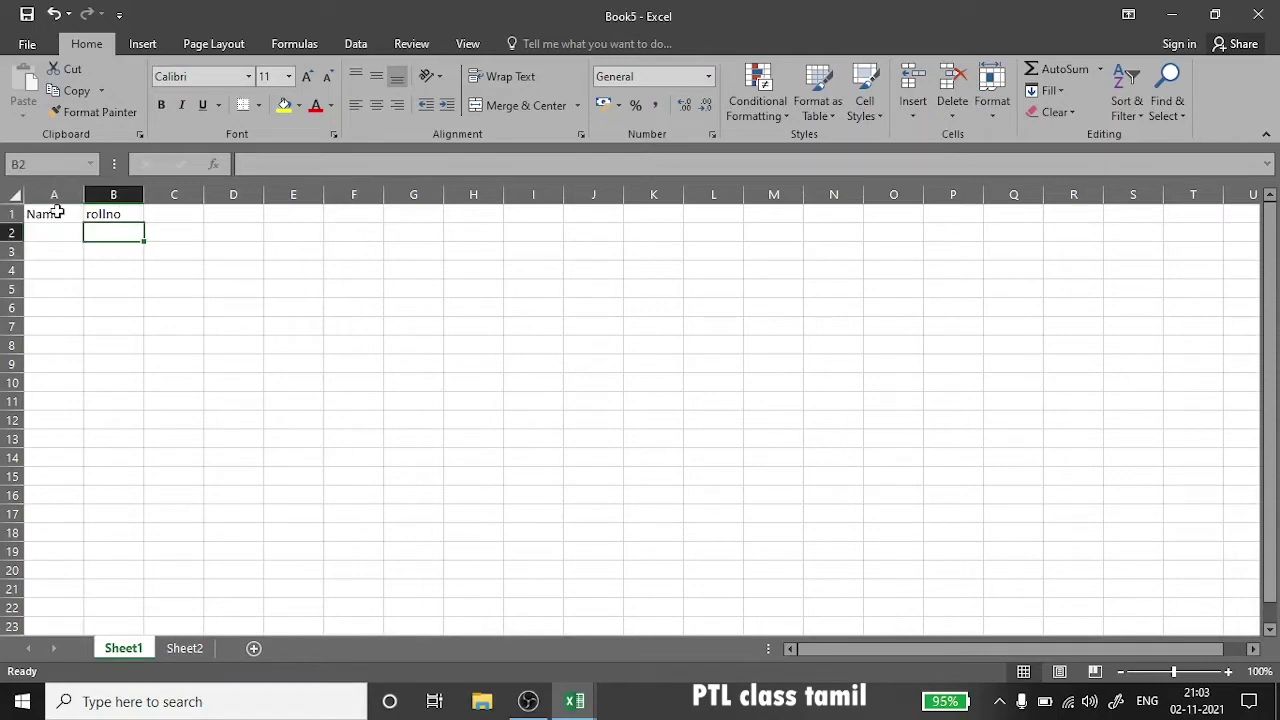
{"action": "left_click", "coordinate": [52, 212]}
{"action": "left_click", "coordinate": [57, 231]}
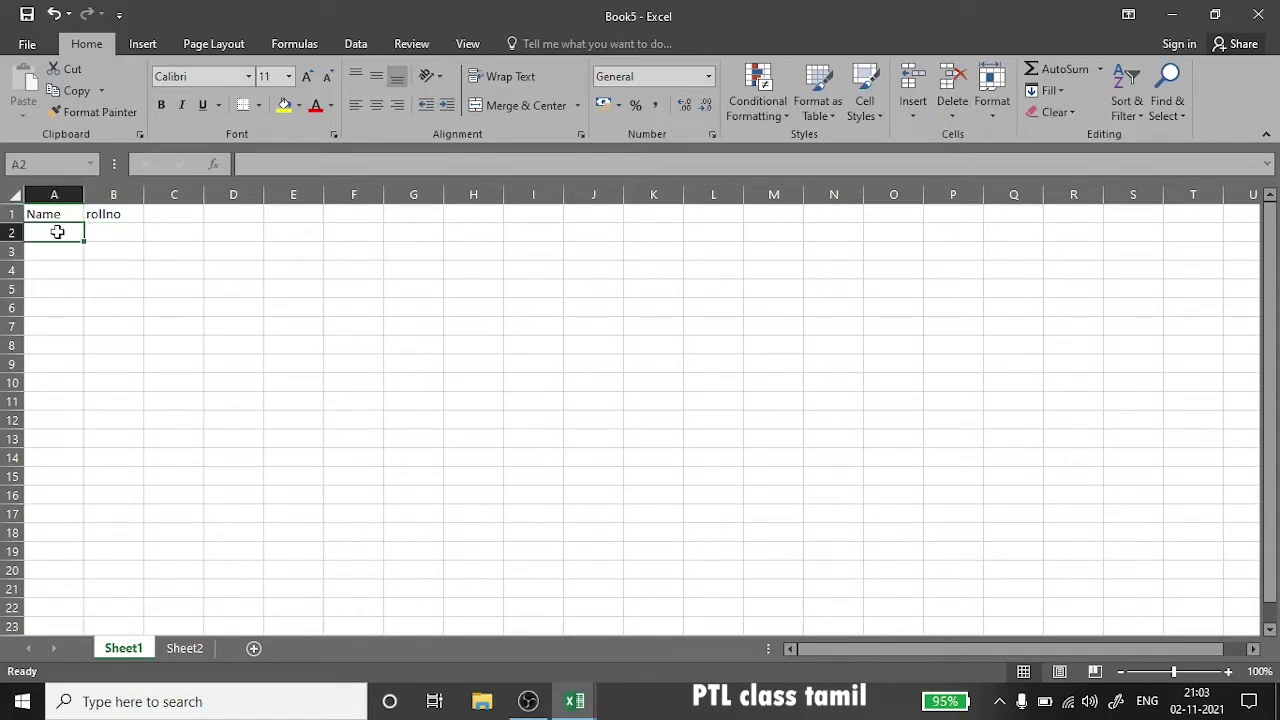
{"action": "type", "text": "Winson"}
{"action": "left_click", "coordinate": [90, 233]}
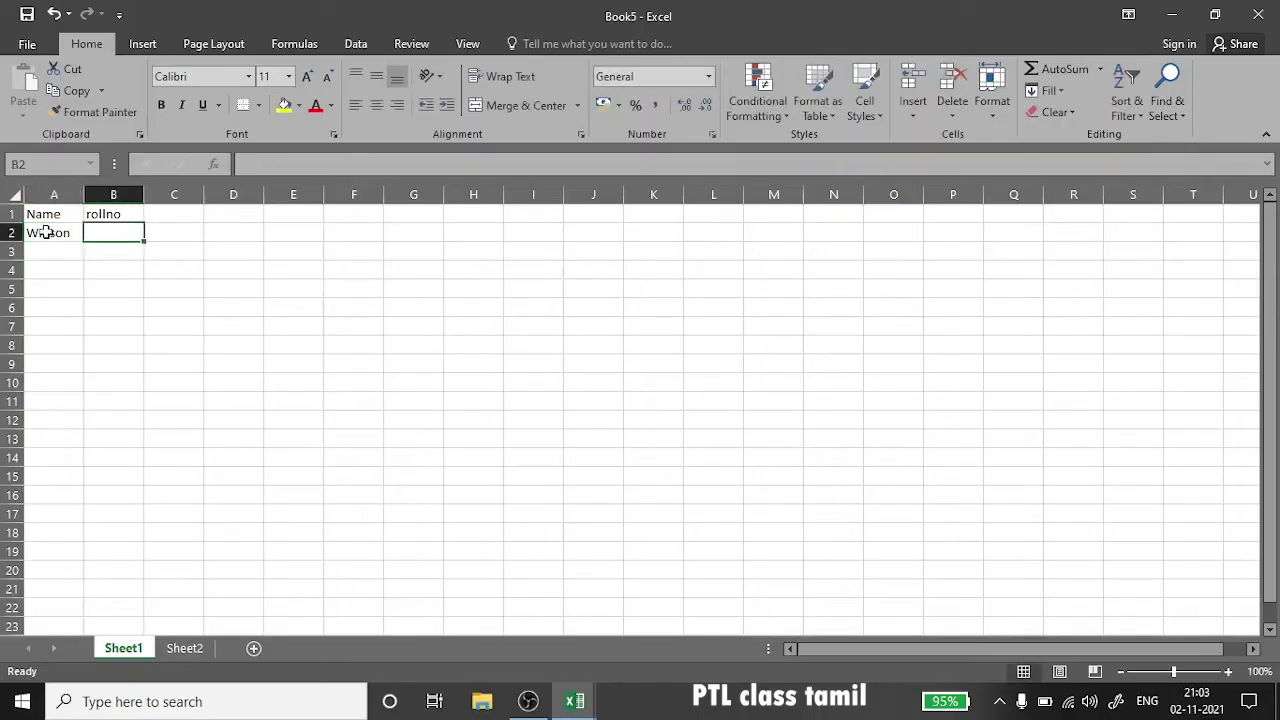
{"action": "double_click", "coordinate": [46, 232]}
{"action": "double_click", "coordinate": [72, 233]}
{"action": "left_click_drag", "start_coordinate": [72, 233], "coordinate": [24, 233]}
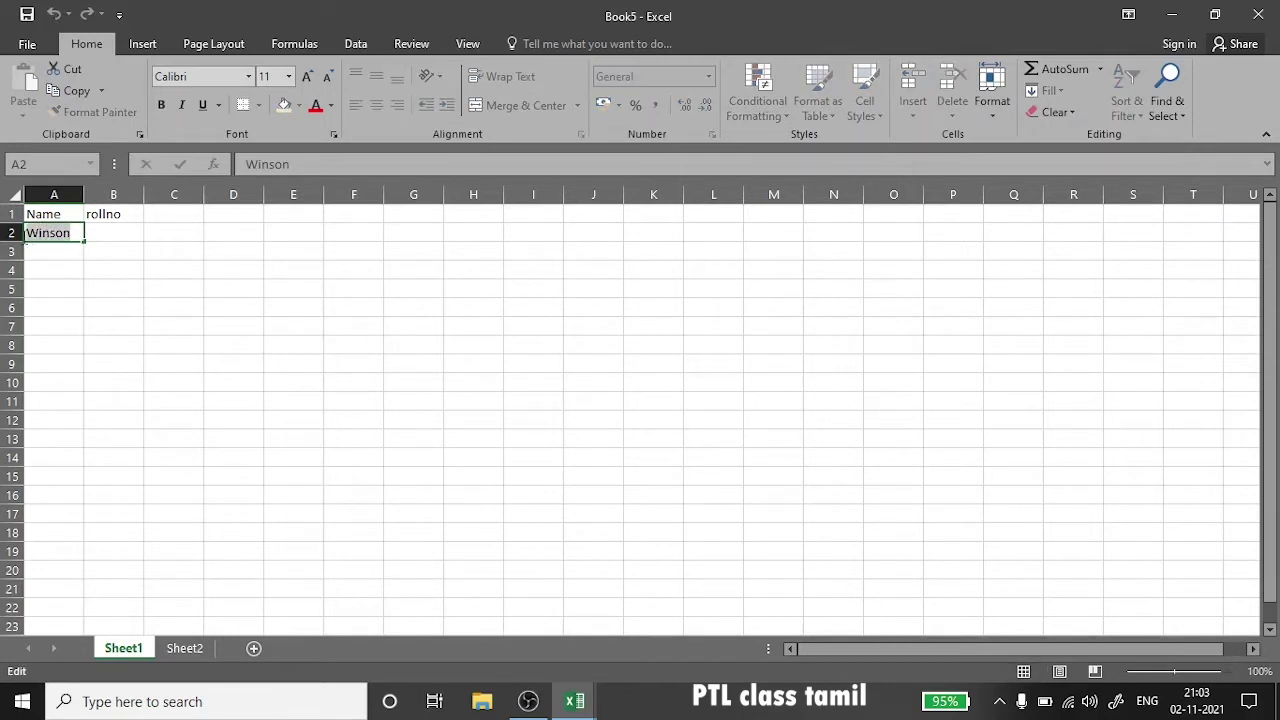
{"action": "left_click", "coordinate": [70, 238]}
{"action": "left_click", "coordinate": [28, 233]}
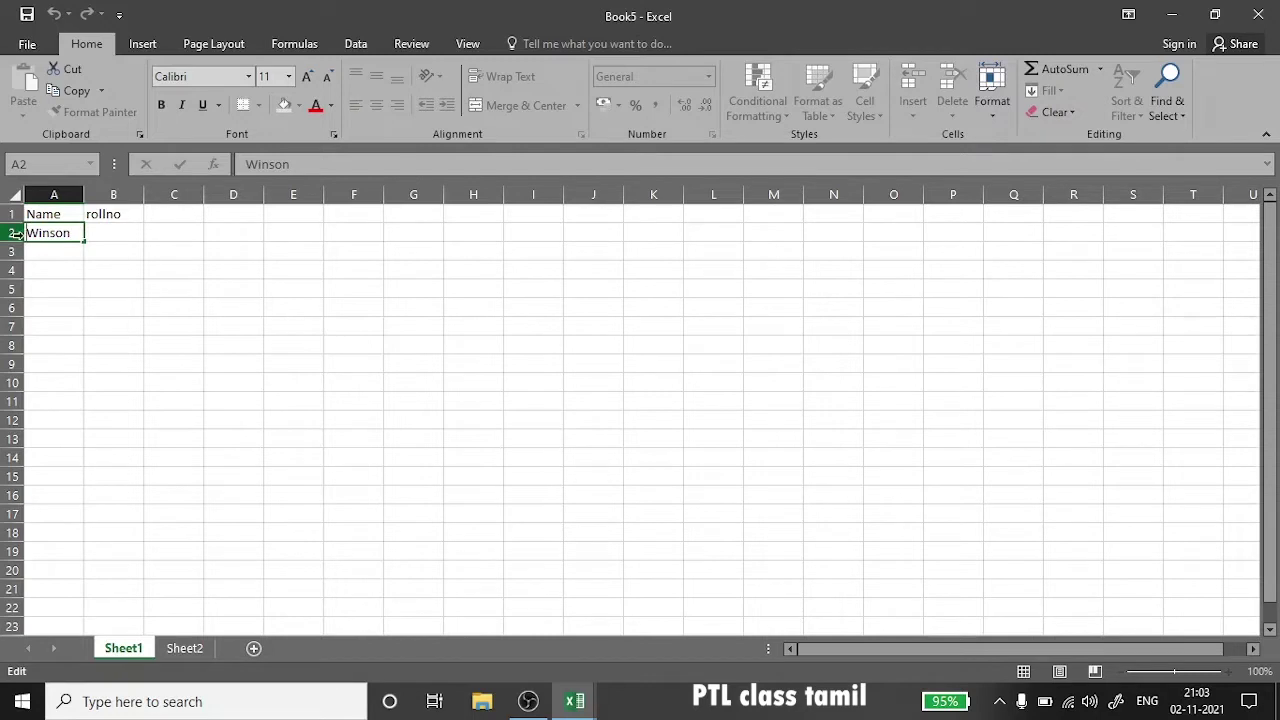
{"action": "left_click", "coordinate": [102, 232]}
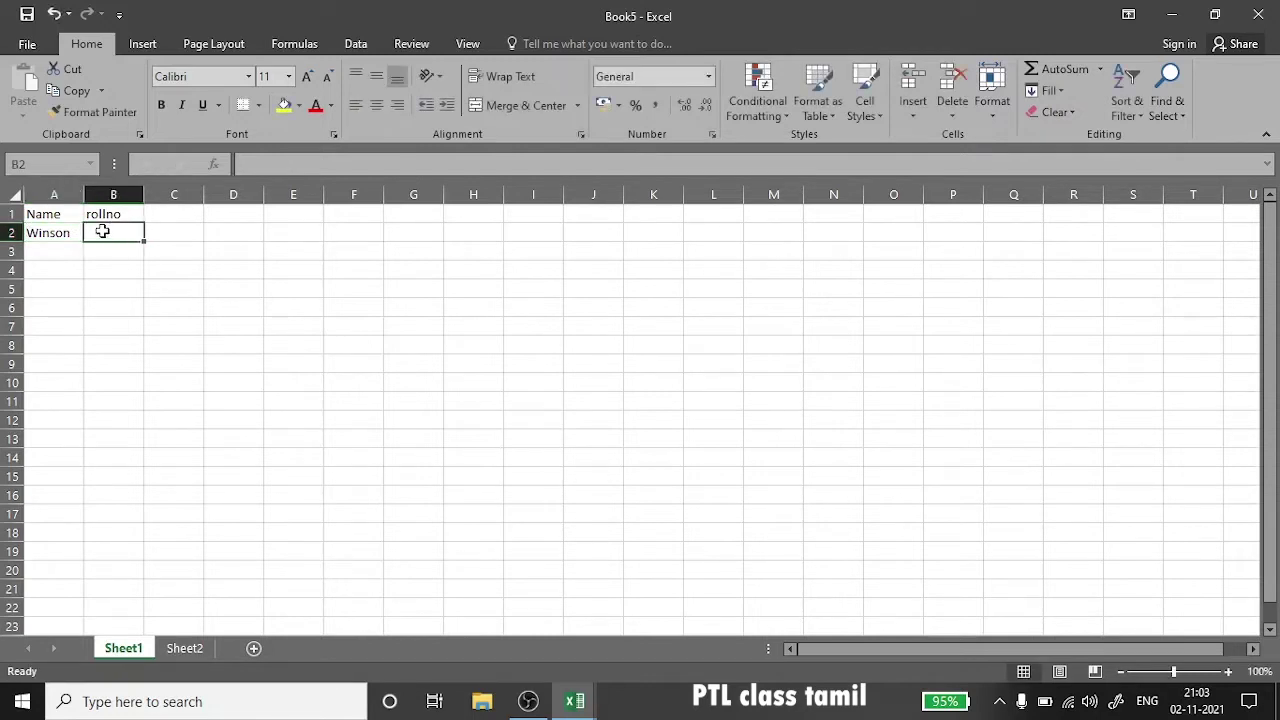
{"action": "type", "text": "56"}
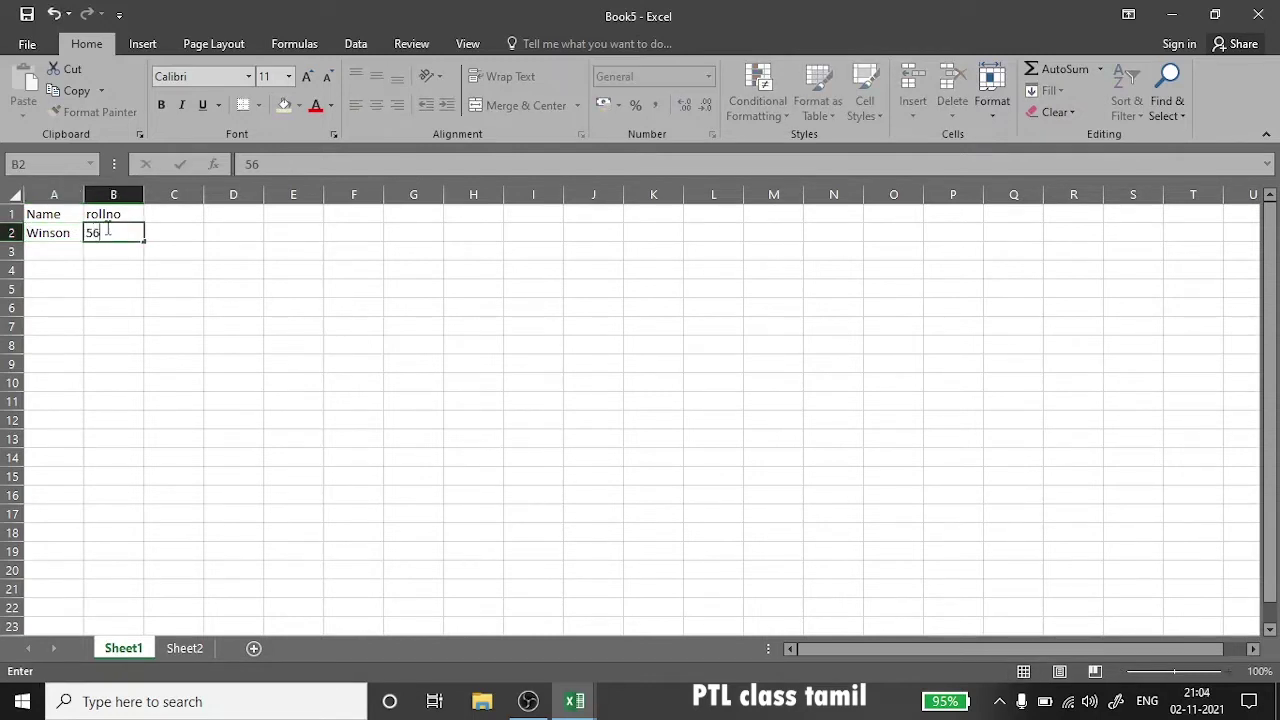
{"action": "left_click", "coordinate": [70, 246]}
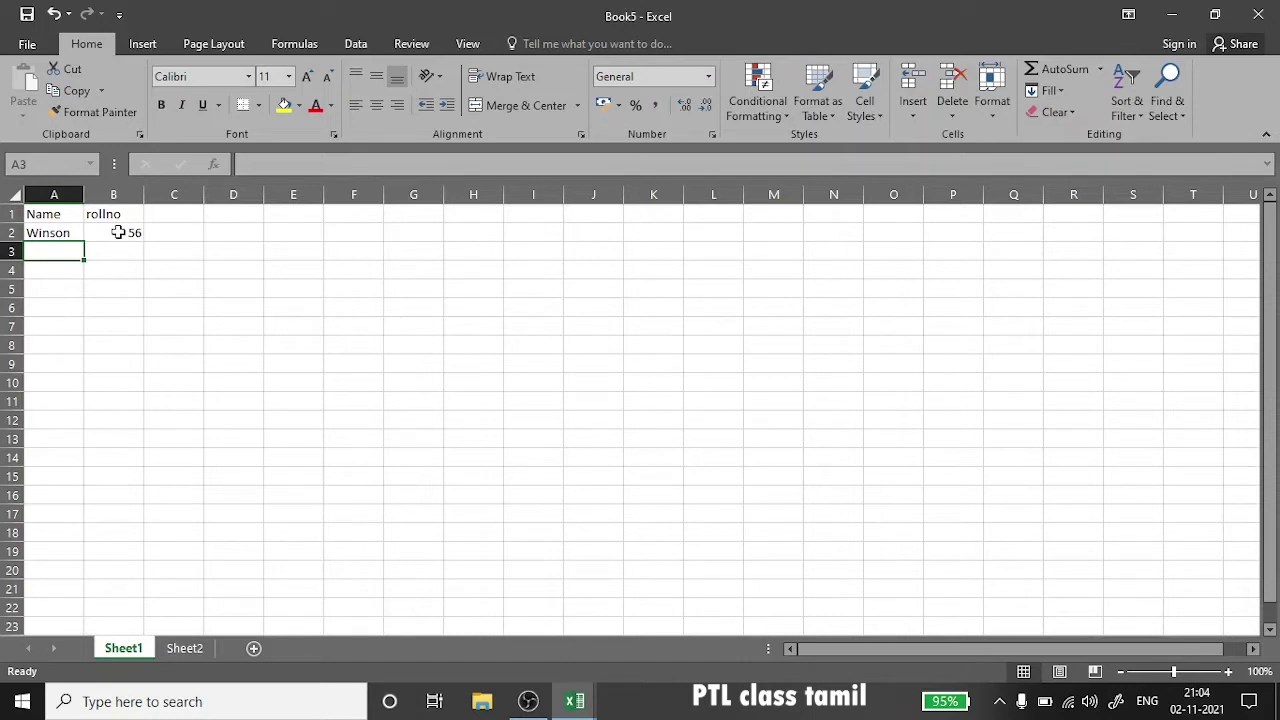
- Enter 56768 in A3 and select the entered values A2:B3
{"action": "left_click", "coordinate": [68, 232]}
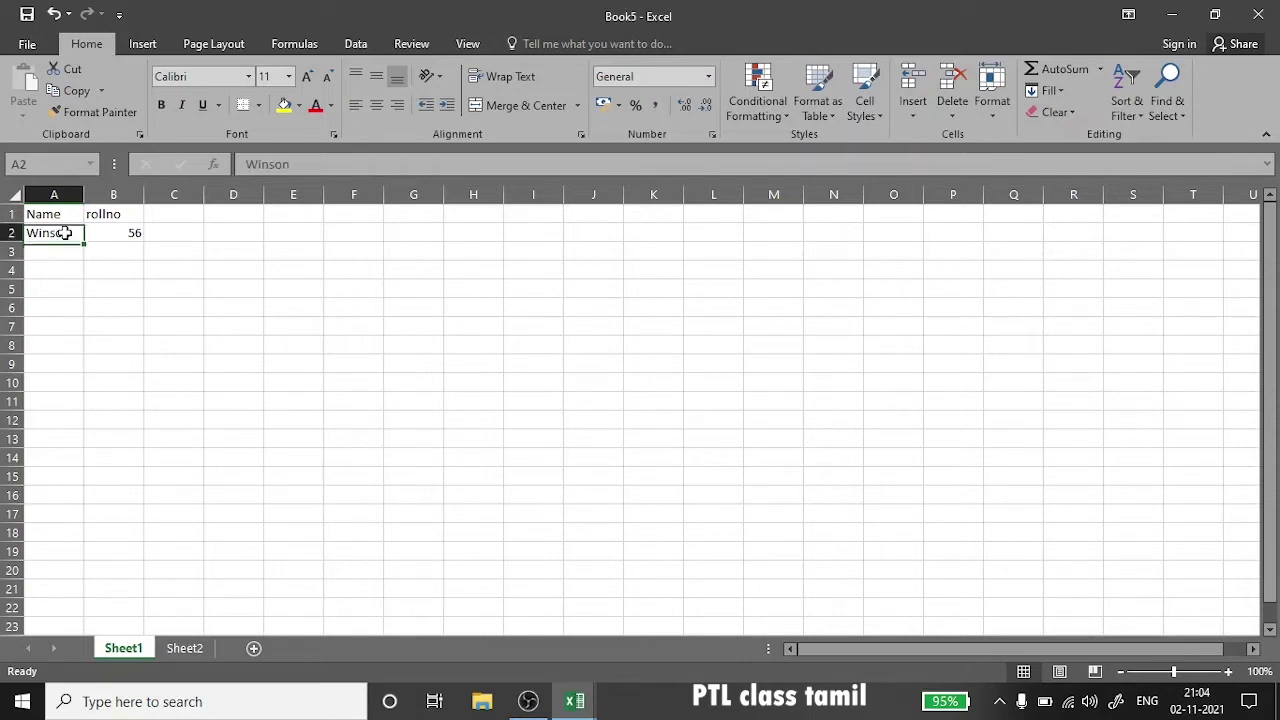
{"action": "left_click", "coordinate": [118, 232]}
{"action": "left_click", "coordinate": [55, 232]}
{"action": "left_click", "coordinate": [107, 238]}
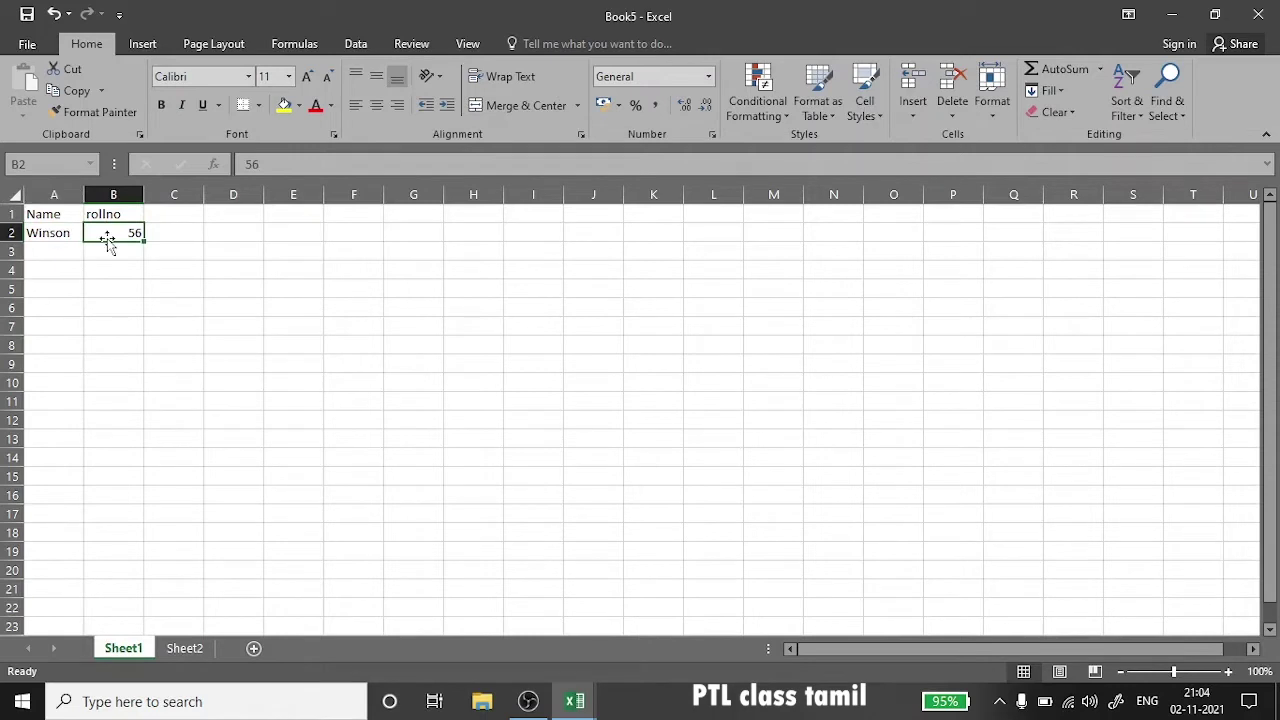
{"action": "left_click", "coordinate": [110, 250]}
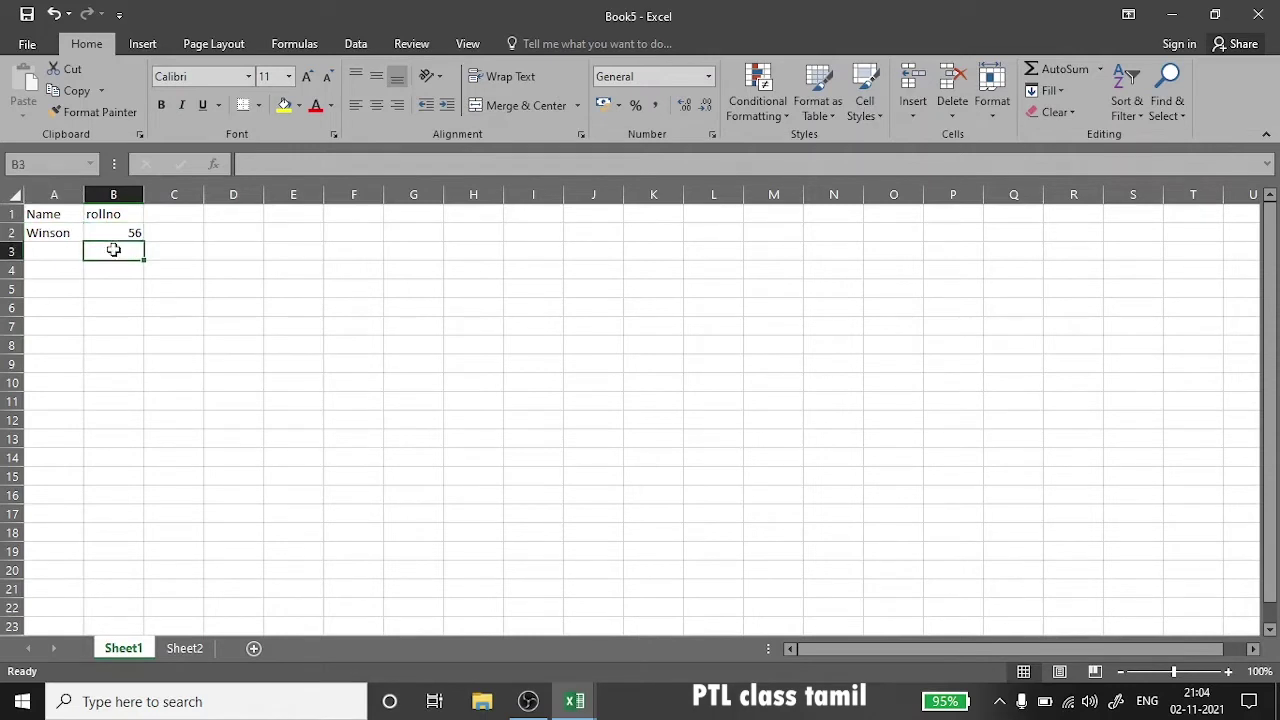
{"action": "left_click", "coordinate": [34, 249]}
{"action": "type", "text": "56768"}
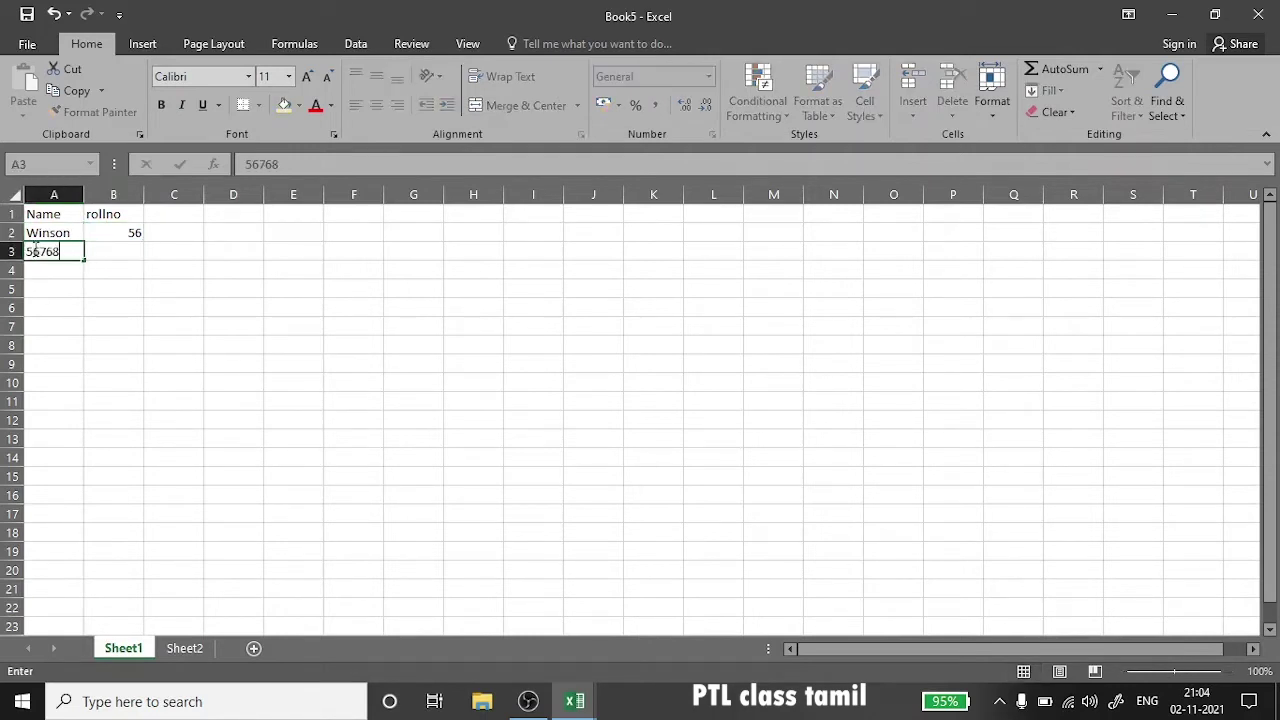
{"action": "left_click", "coordinate": [104, 255]}
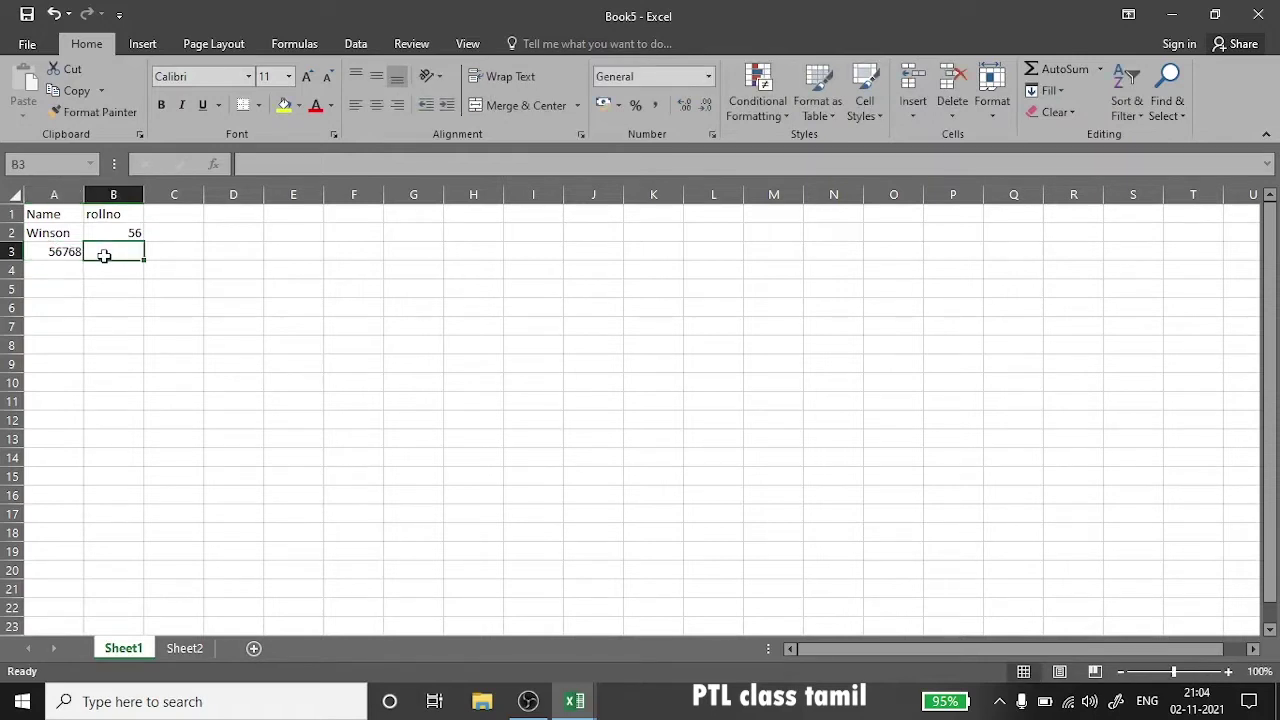
{"action": "left_click", "coordinate": [40, 217]}
{"action": "mouse_move", "coordinate": [40, 217]}
{"action": "left_mouse_down"}
{"action": "mouse_move", "coordinate": [125, 232]}
{"action": "mouse_move", "coordinate": [124, 248]}
{"action": "left_mouse_up"}
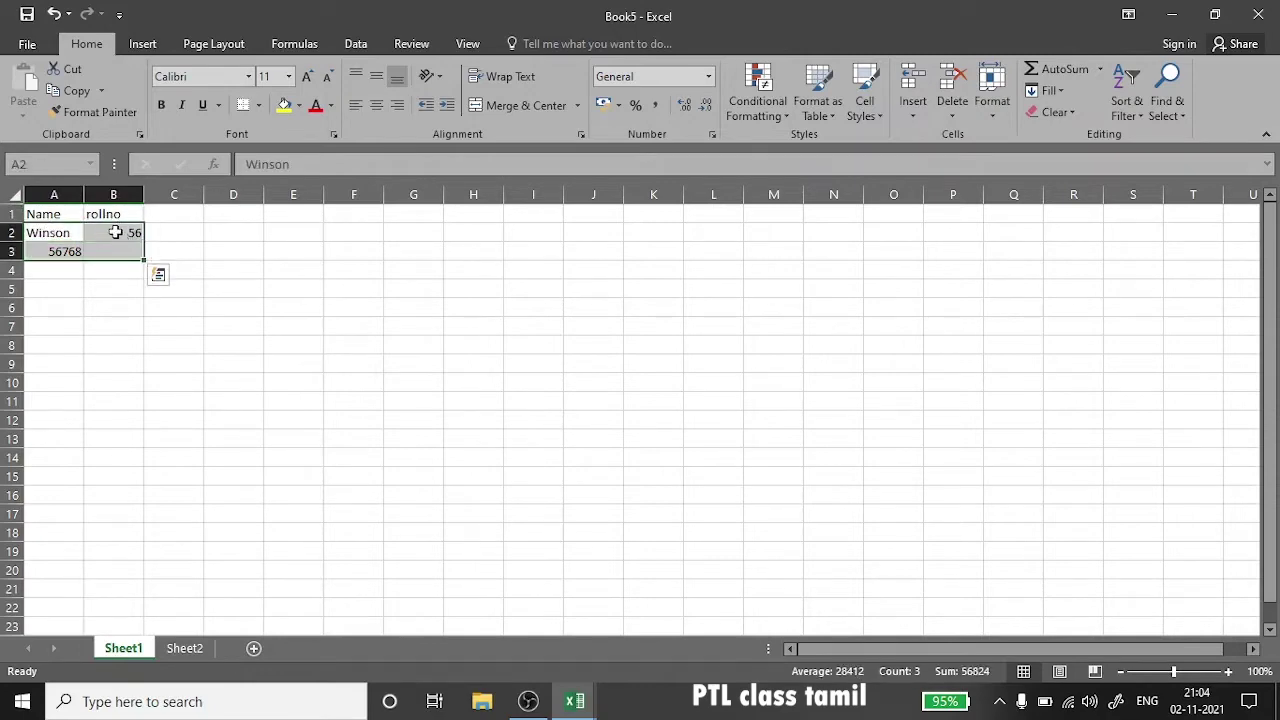
{"action": "left_click", "coordinate": [116, 232]}
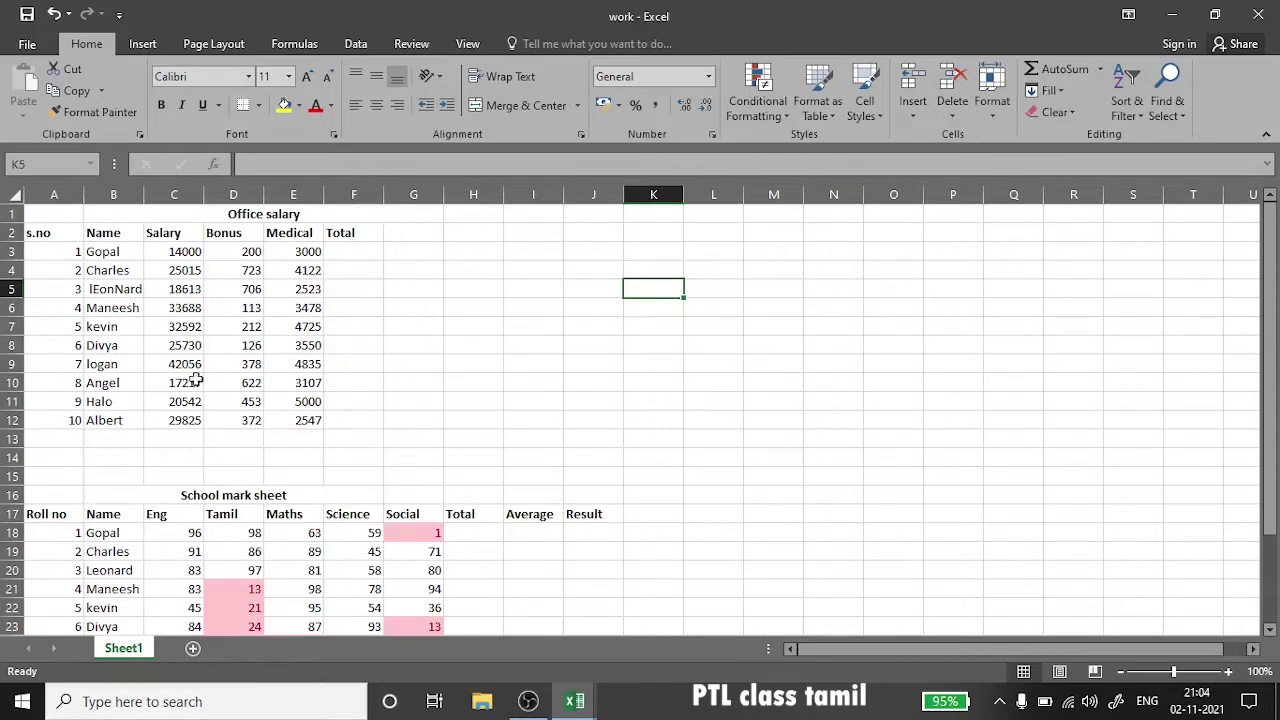
- Scroll to the top of Sheet1 in the work workbook
{"action": "left_click", "coordinate": [1272, 580]}
{"action": "left_click_drag", "start_coordinate": [1272, 580], "coordinate": [1272, 280]}
- Apply All Borders to the Office salary table range A1:G12
{"action": "left_click_drag", "start_coordinate": [50, 214], "coordinate": [430, 420]}
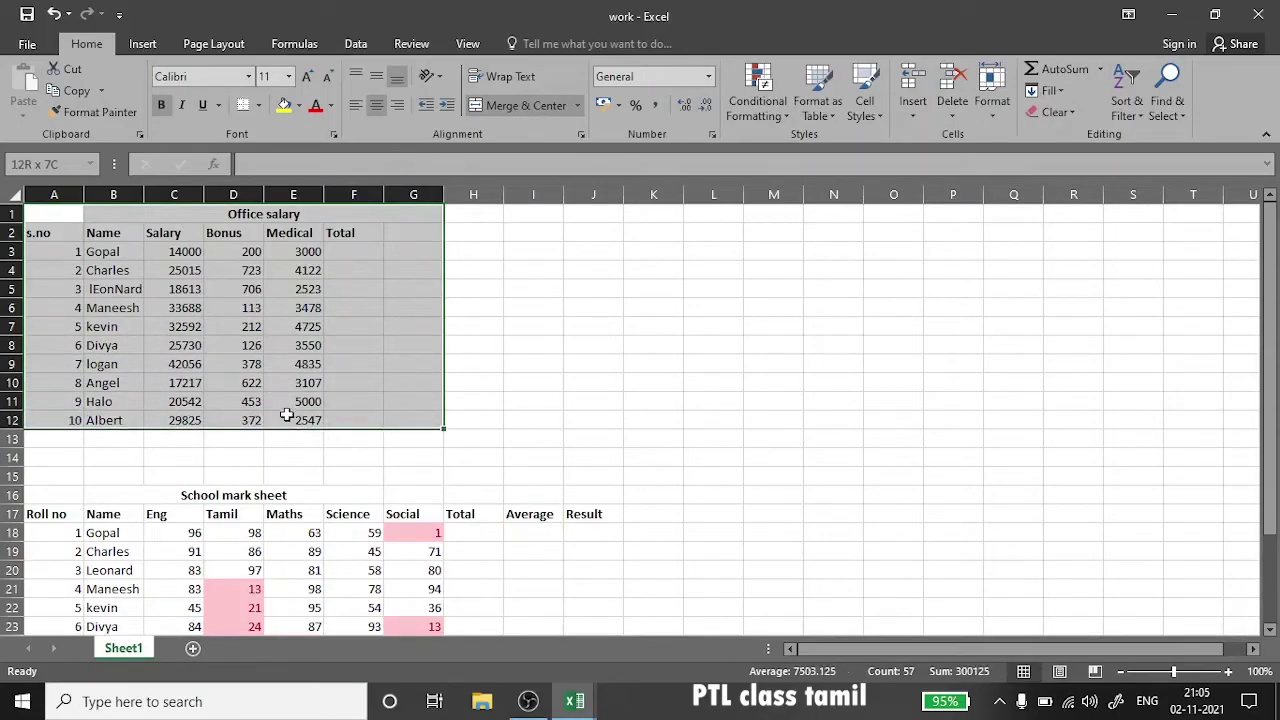
{"action": "left_click_drag", "start_coordinate": [368, 408], "coordinate": [287, 417]}
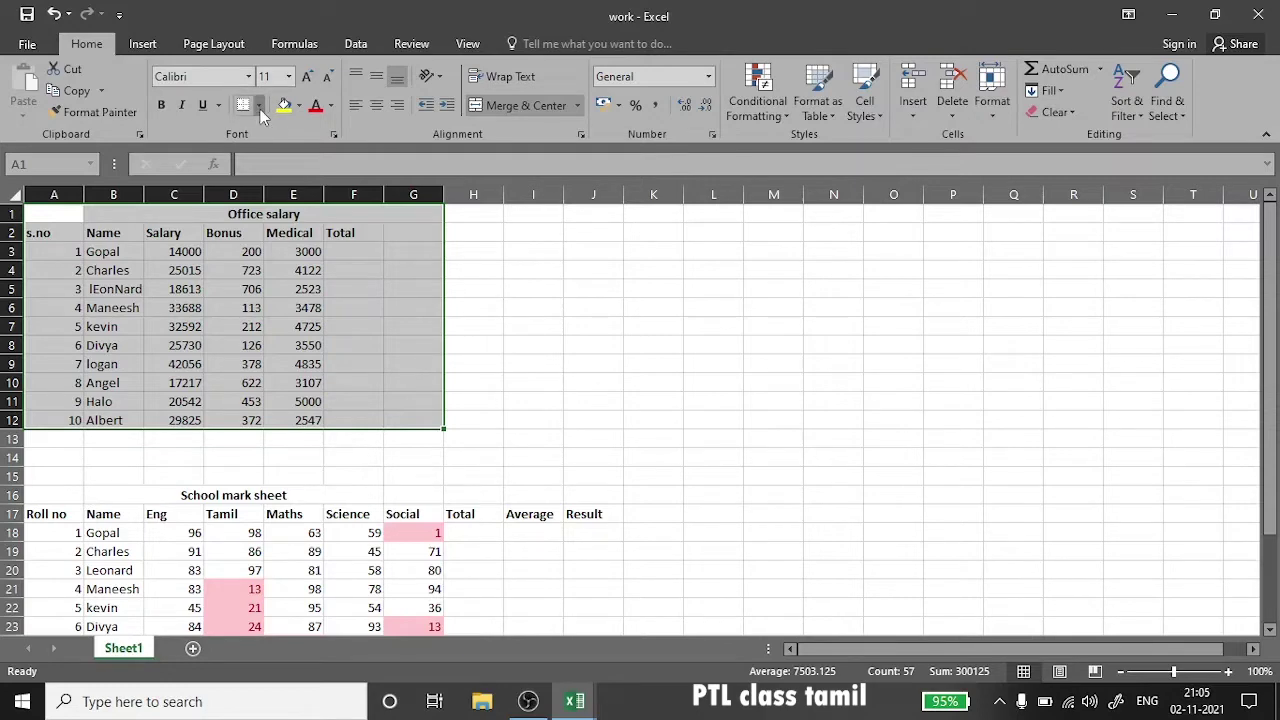
{"action": "left_click", "coordinate": [259, 106]}
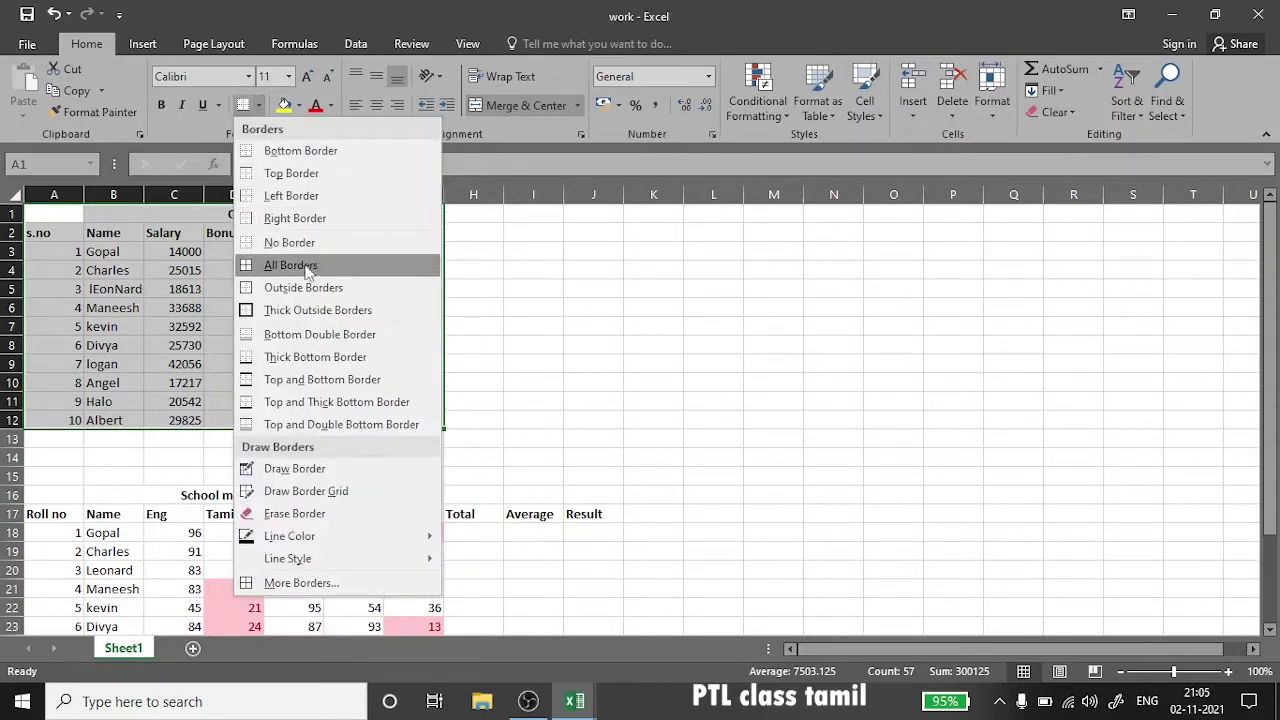
{"action": "left_click", "coordinate": [366, 266]}
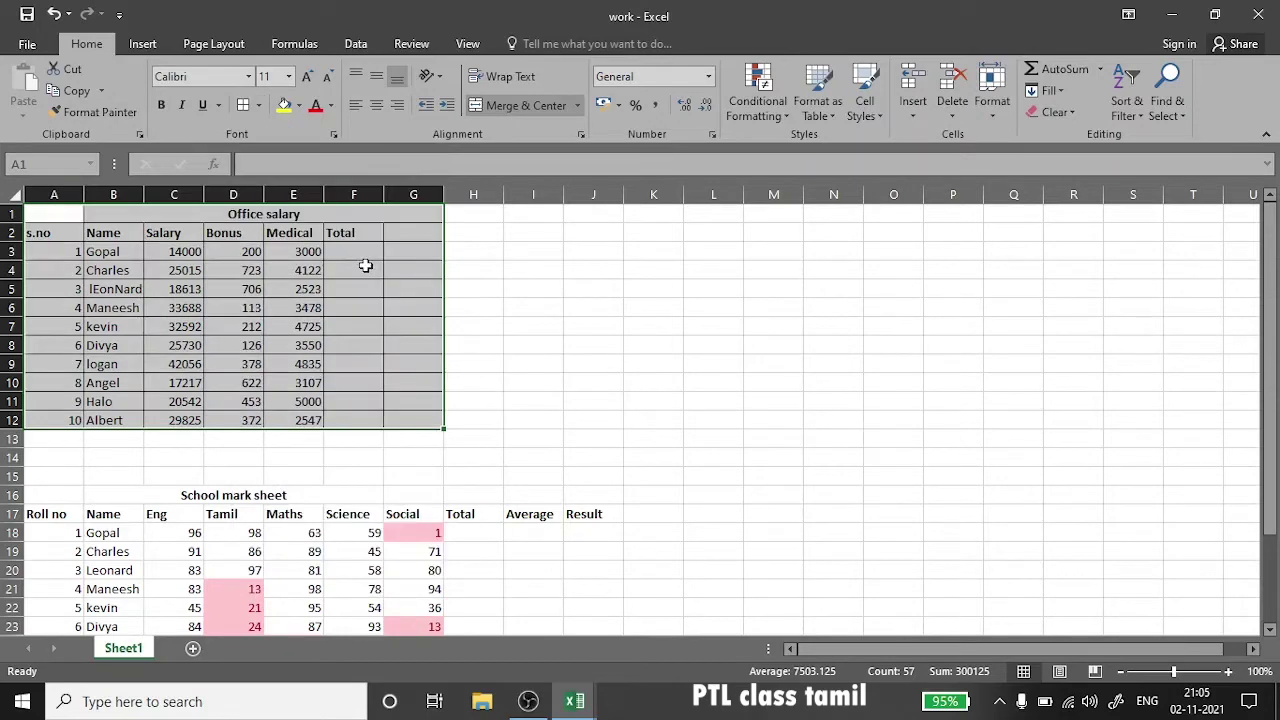
{"action": "left_click", "coordinate": [366, 266]}
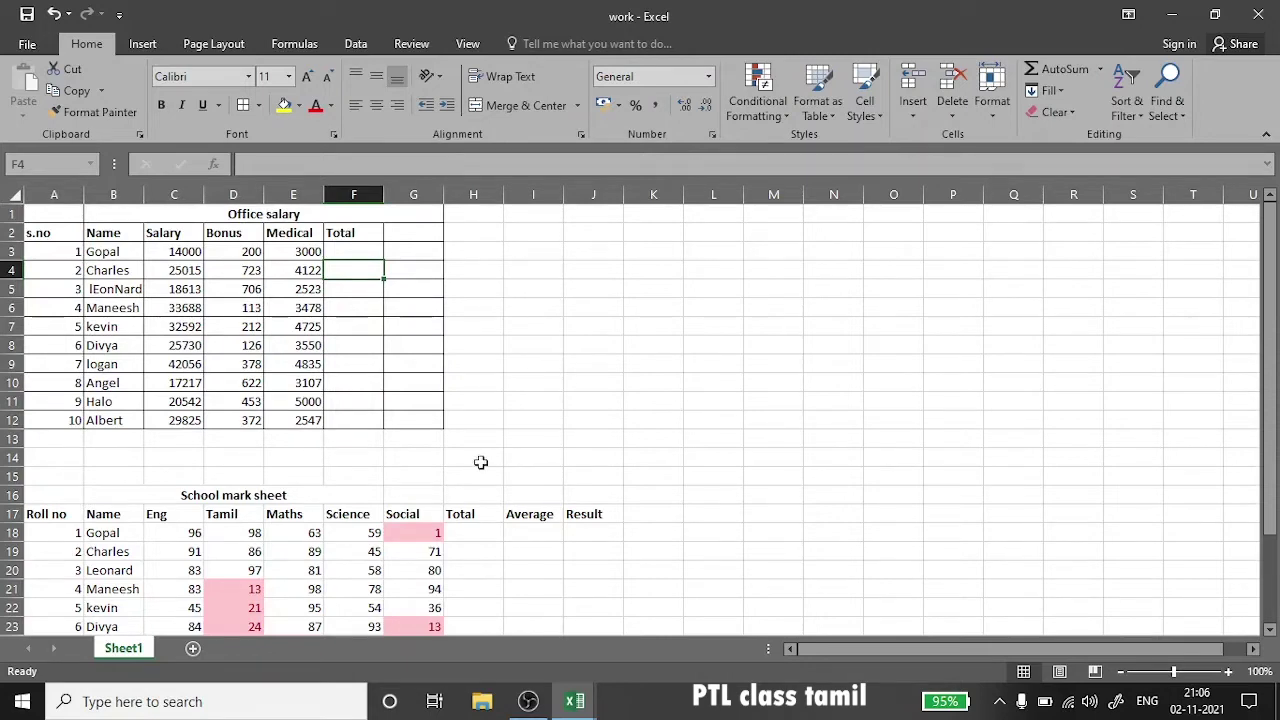
{"action": "left_click", "coordinate": [480, 460]}
{"action": "left_click", "coordinate": [305, 422]}
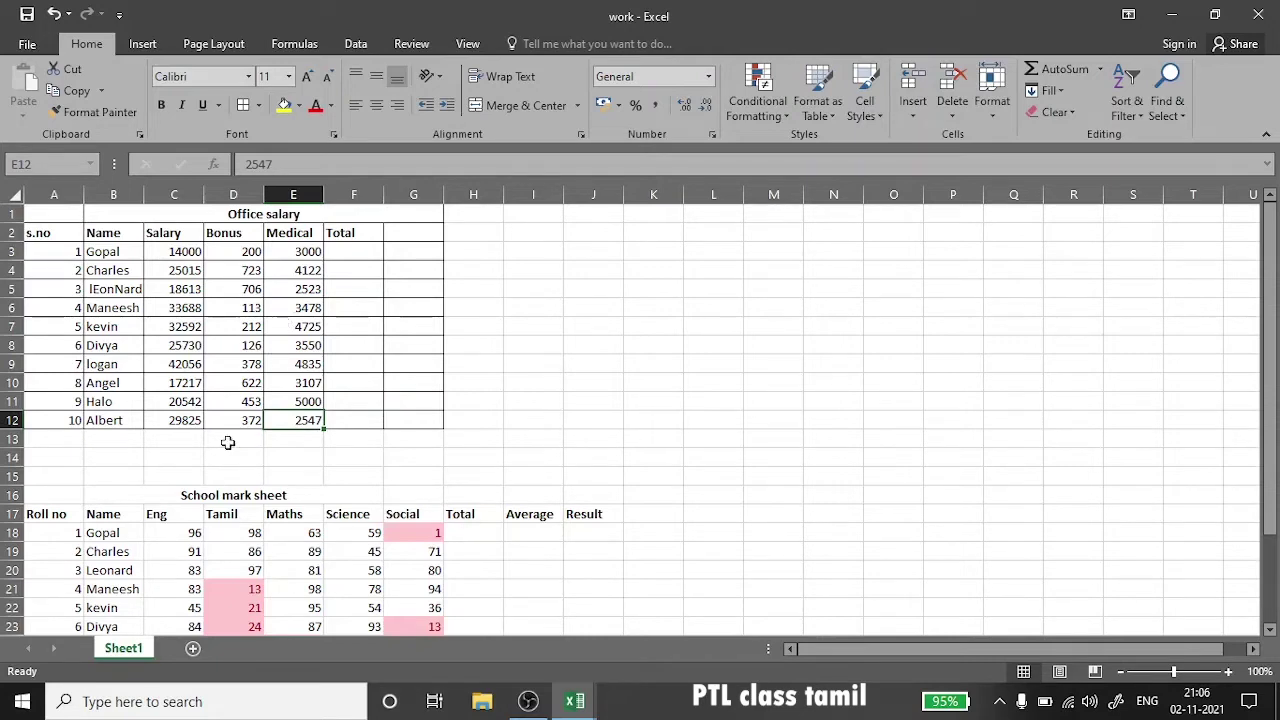
- Give the School mark sheet table from A16 All Borders, then return to A2
{"action": "mouse_move", "coordinate": [50, 498]}
{"action": "left_mouse_down"}
{"action": "mouse_move", "coordinate": [423, 519]}
{"action": "mouse_move", "coordinate": [413, 532]}
{"action": "left_mouse_up"}
{"action": "left_click", "coordinate": [413, 345]}
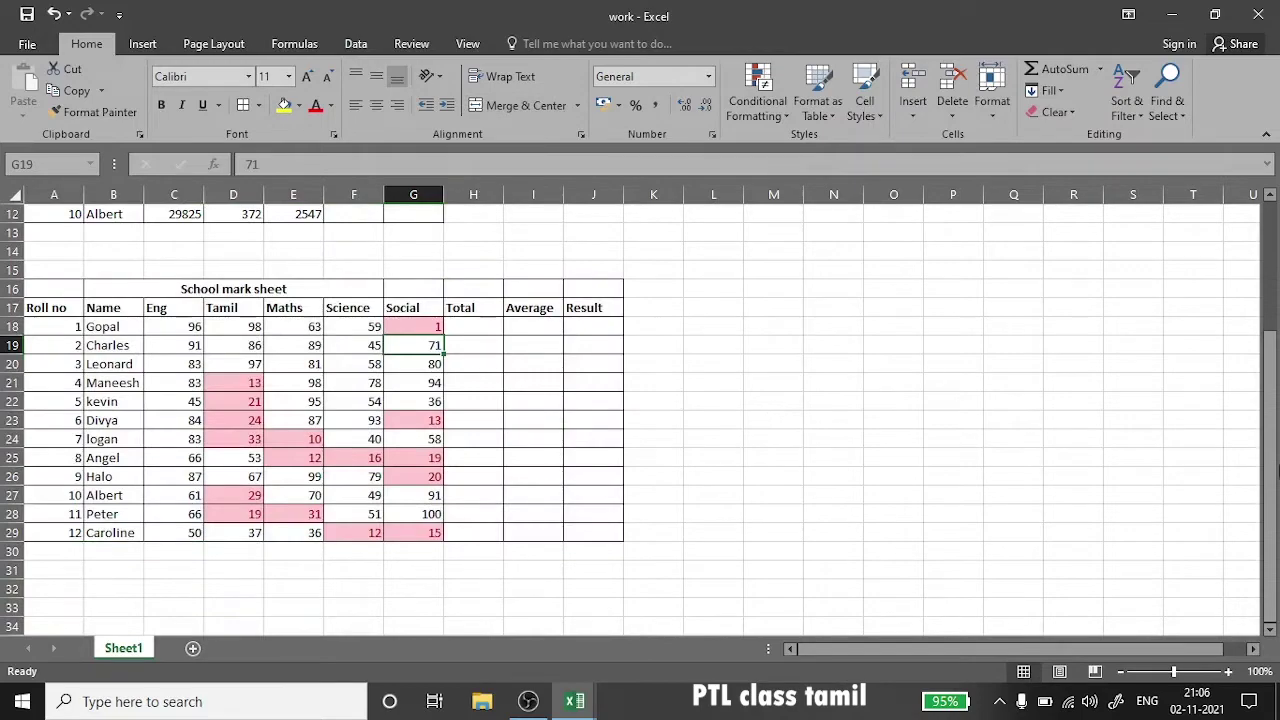
{"action": "left_click_drag", "start_coordinate": [1270, 394], "coordinate": [1272, 268]}
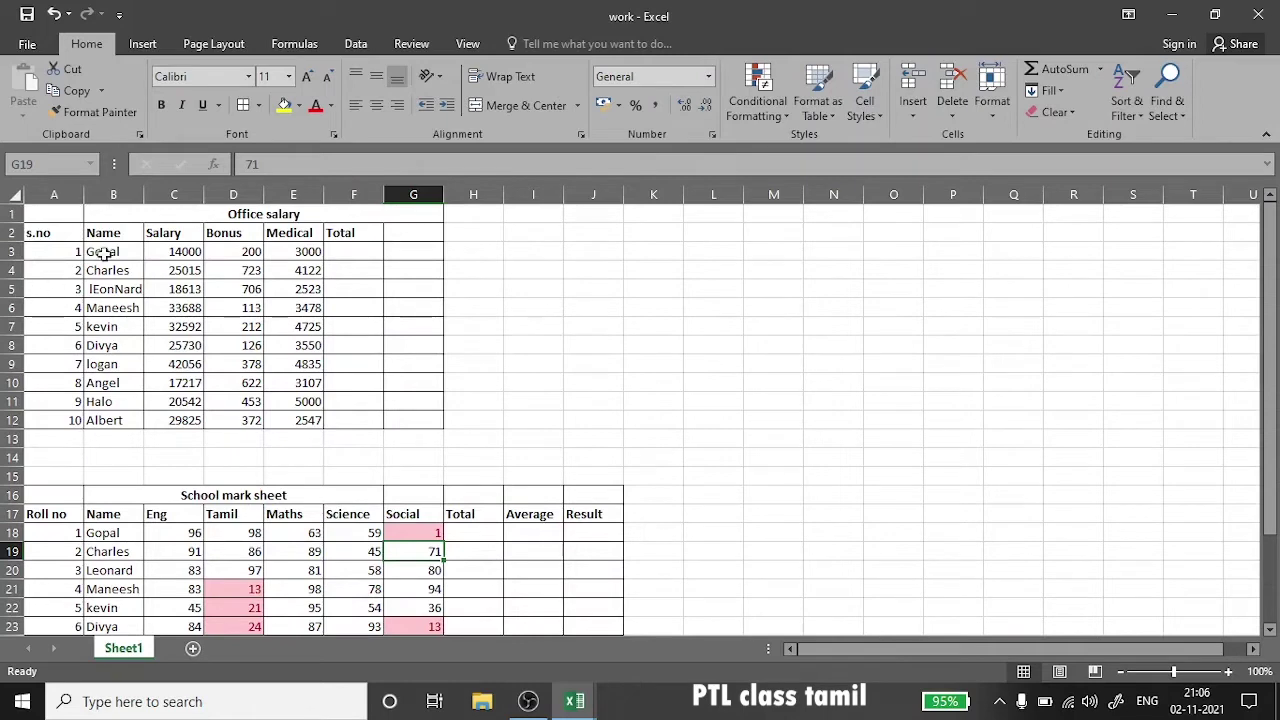
{"action": "left_click", "coordinate": [63, 231]}
{"action": "double_click", "coordinate": [63, 231]}
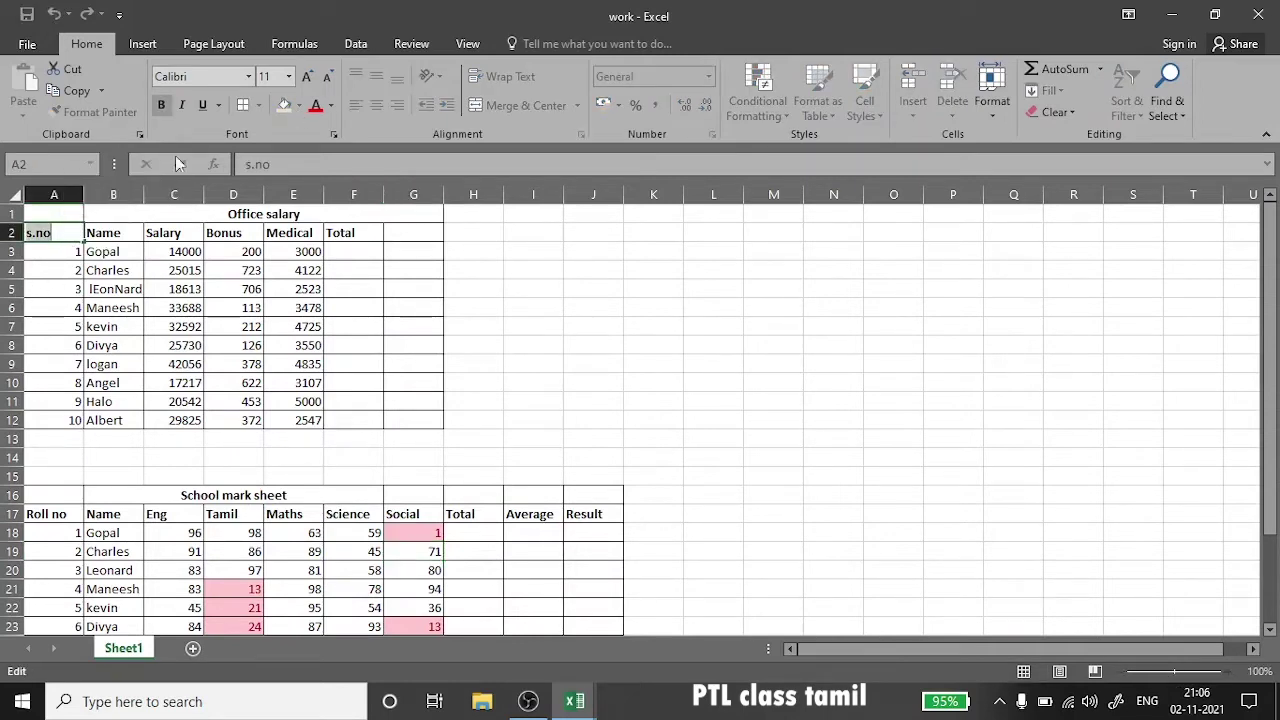
- Fill the s.no header cell A2 light blue
{"action": "left_click", "coordinate": [58, 268]}
{"action": "left_click", "coordinate": [62, 232]}
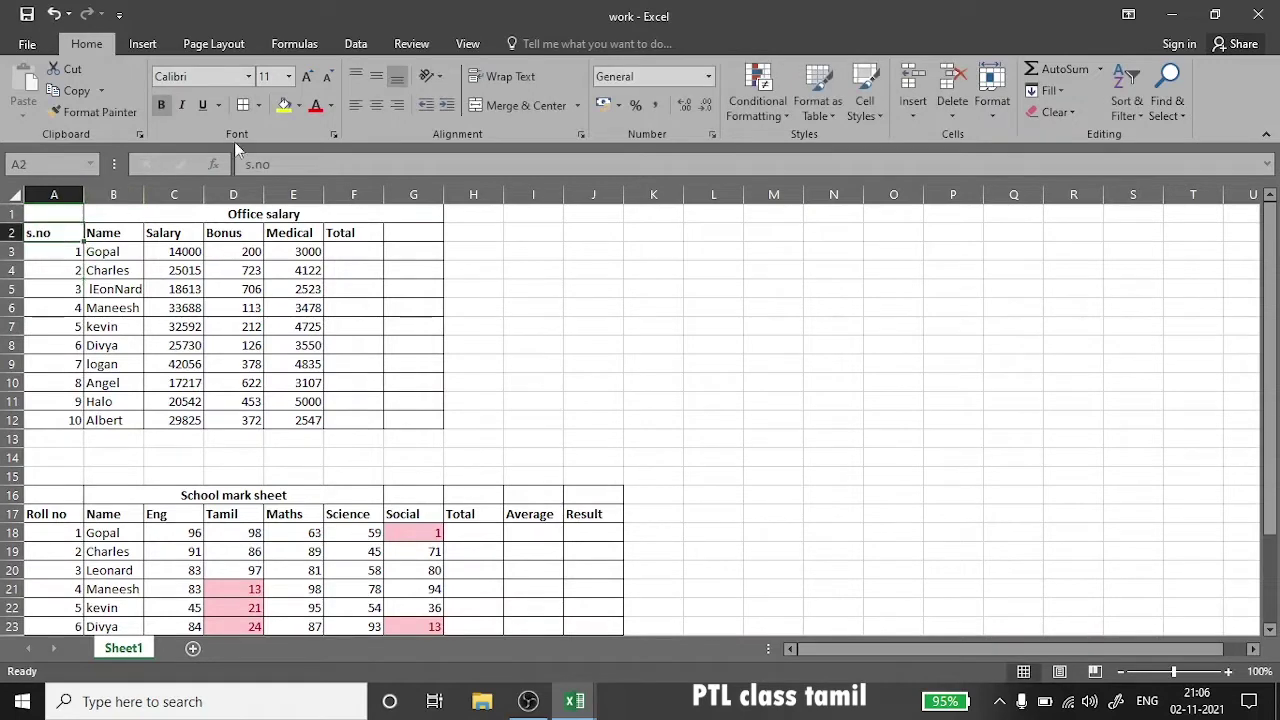
{"action": "left_click", "coordinate": [284, 106]}
{"action": "left_click", "coordinate": [299, 106]}
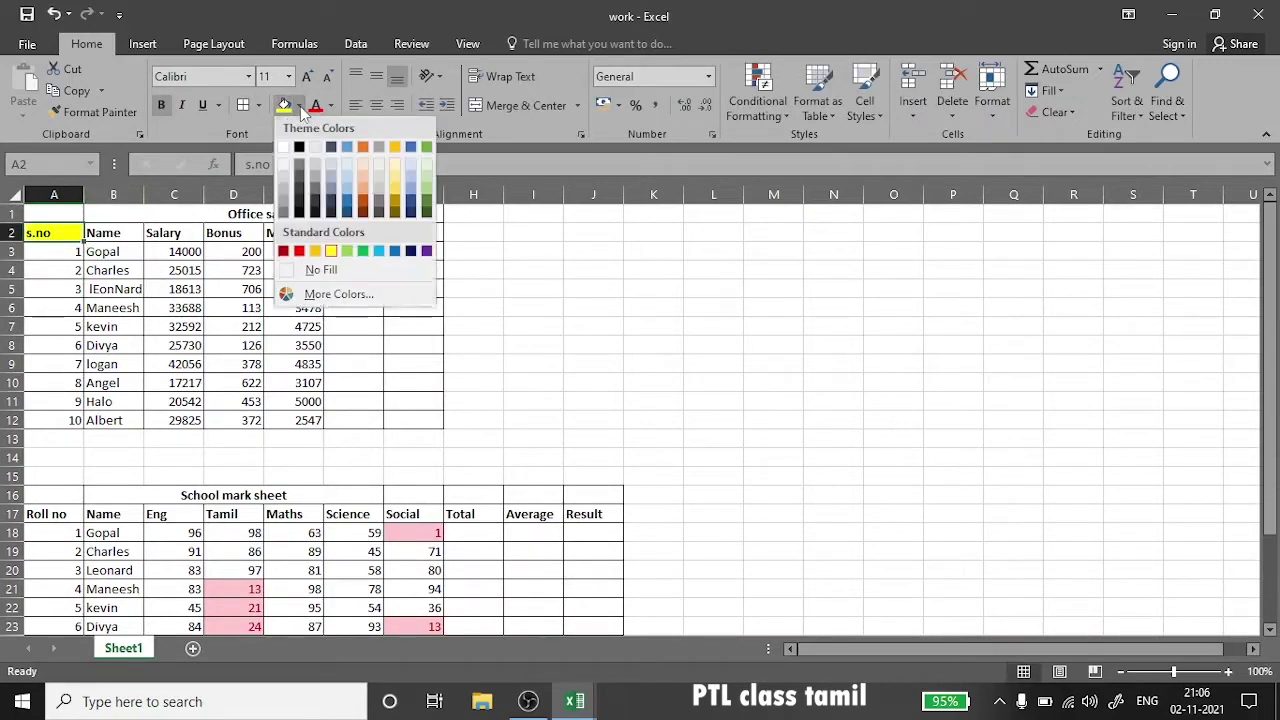
{"action": "left_click", "coordinate": [383, 256]}
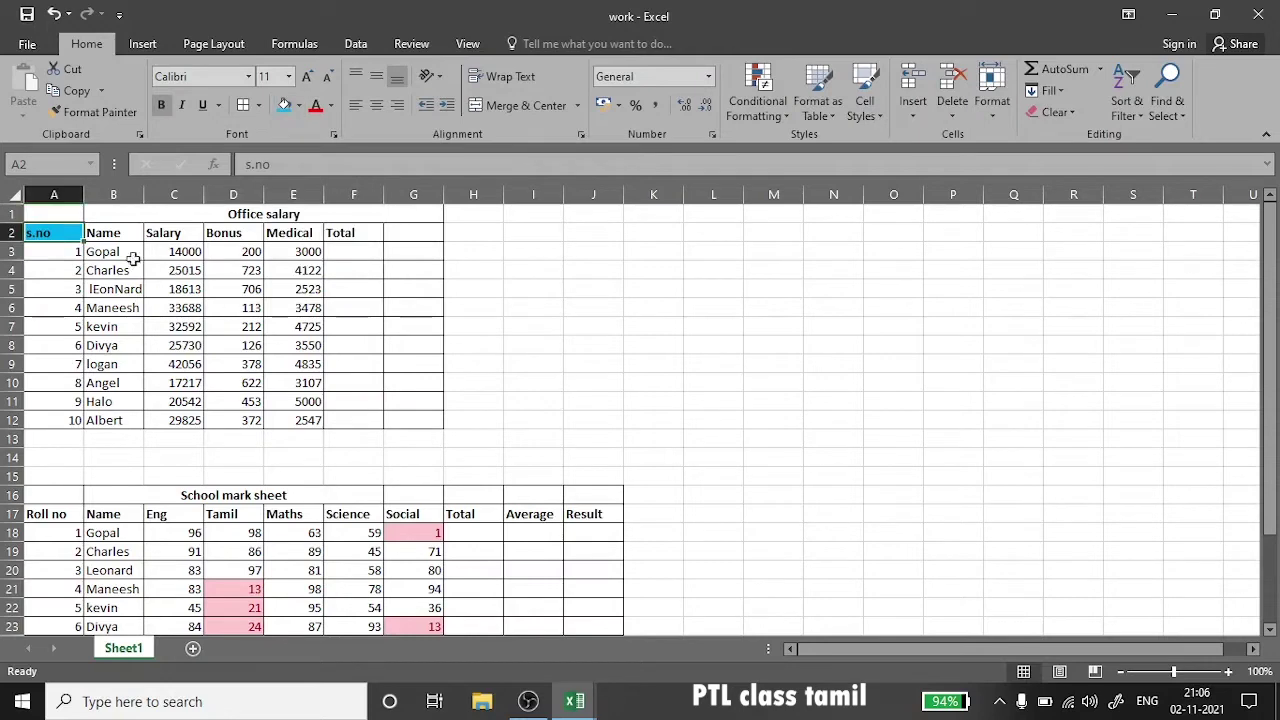
- Fill the Name, Bonus and Total headers yellow, green and orange
{"action": "left_click", "coordinate": [114, 236]}
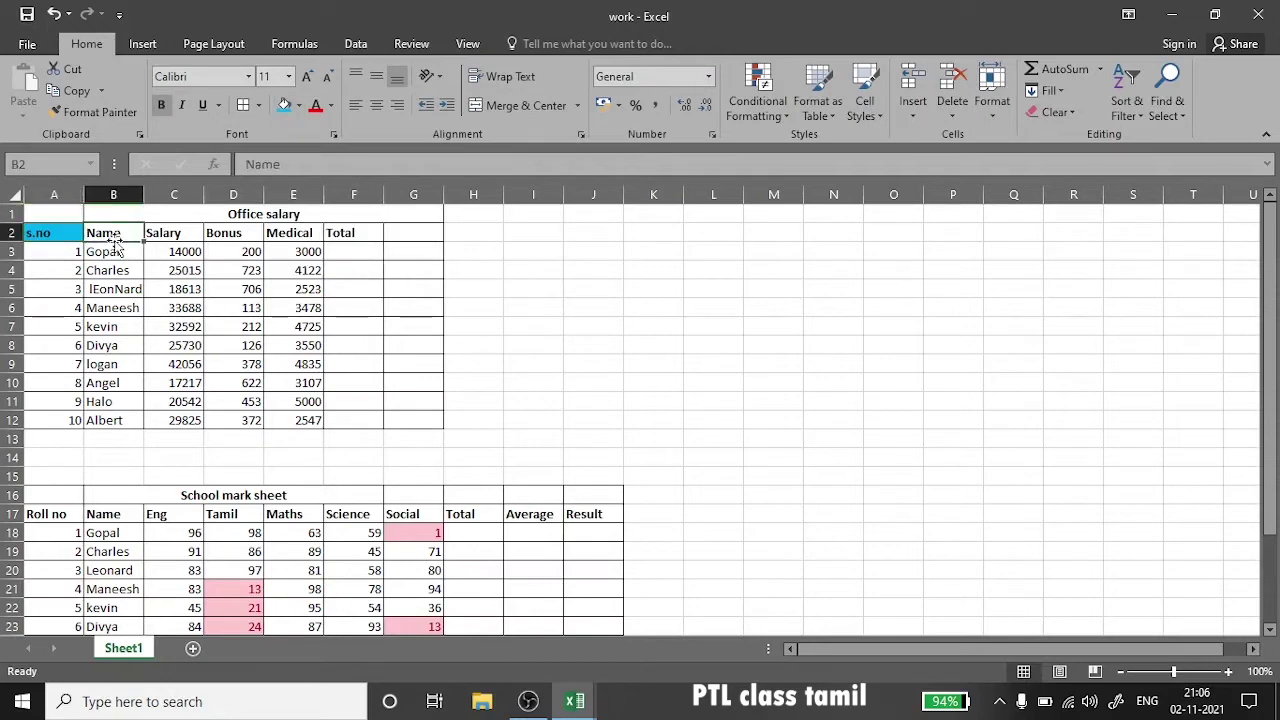
{"action": "left_click", "coordinate": [299, 106]}
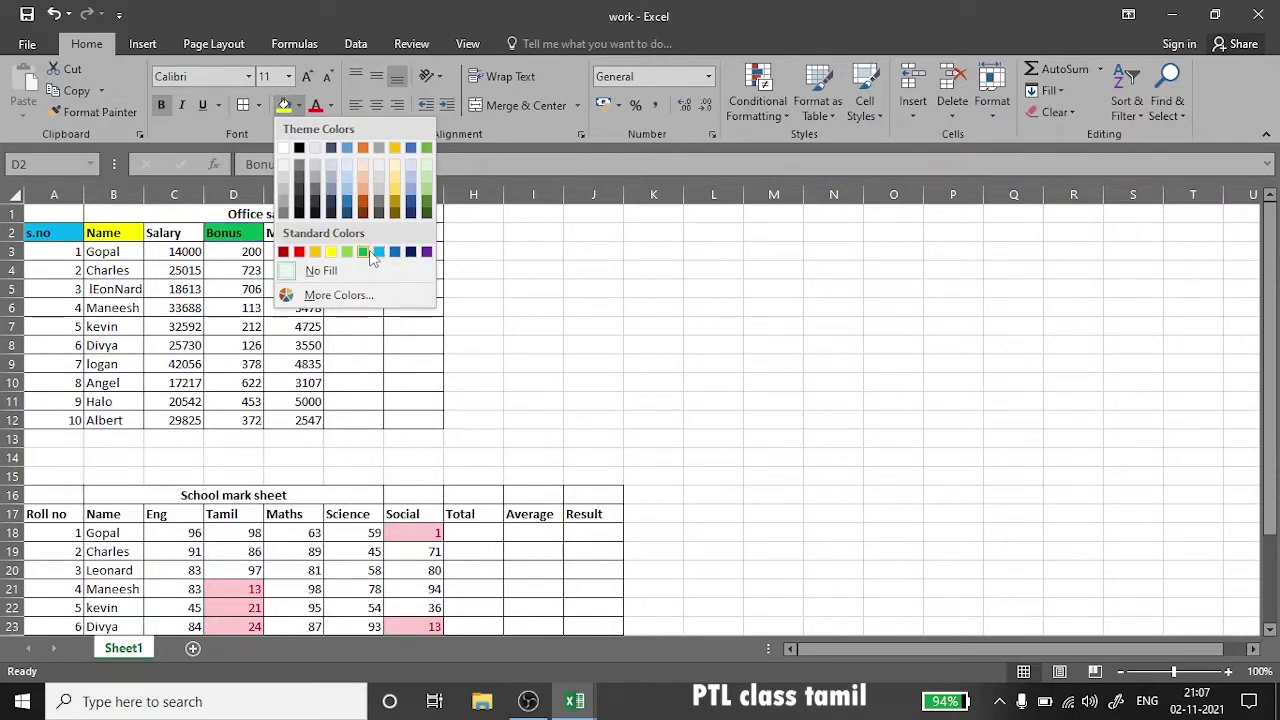
{"action": "left_click", "coordinate": [368, 255]}
{"action": "left_click", "coordinate": [346, 232]}
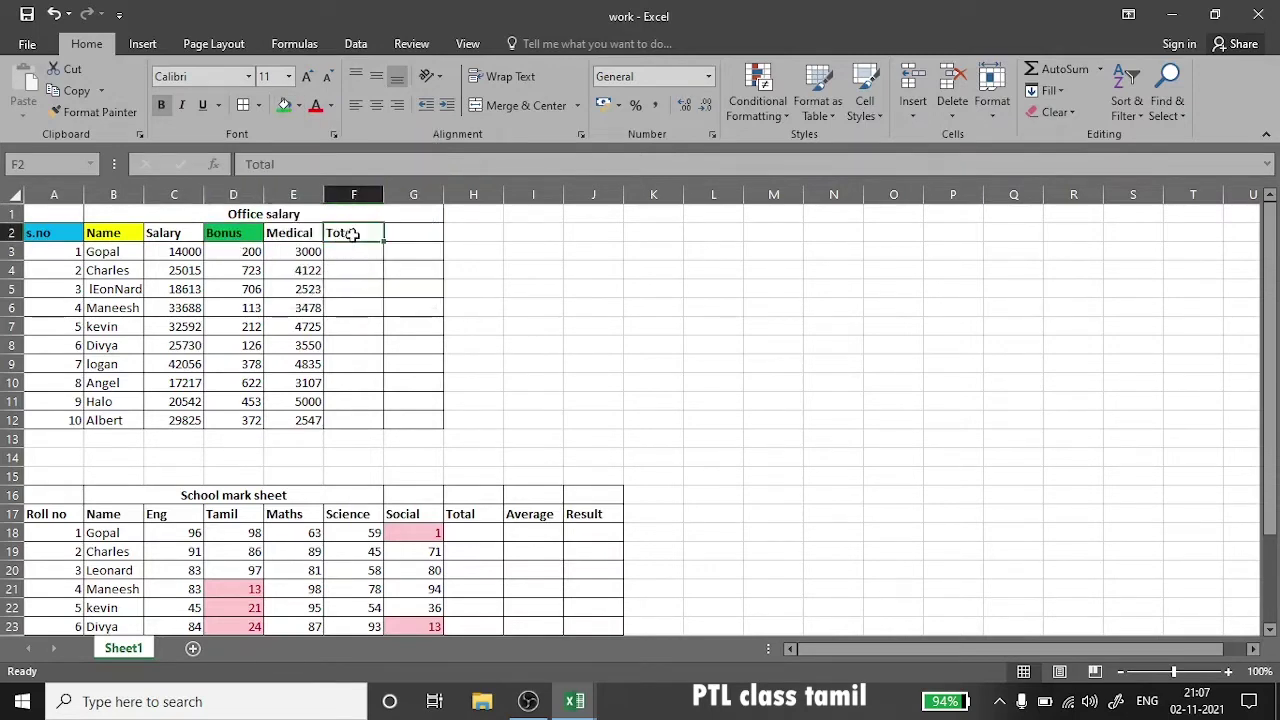
{"action": "left_click", "coordinate": [299, 105]}
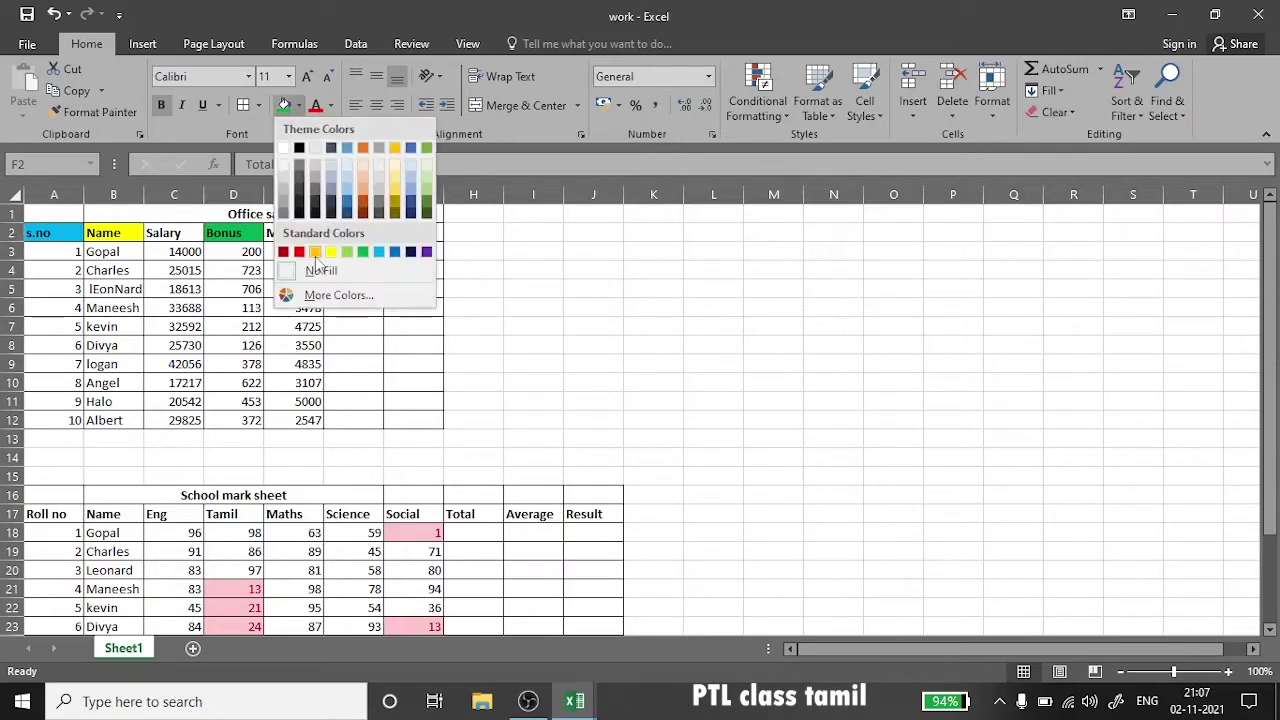
{"action": "left_click", "coordinate": [315, 252]}
{"action": "left_click", "coordinate": [232, 272]}
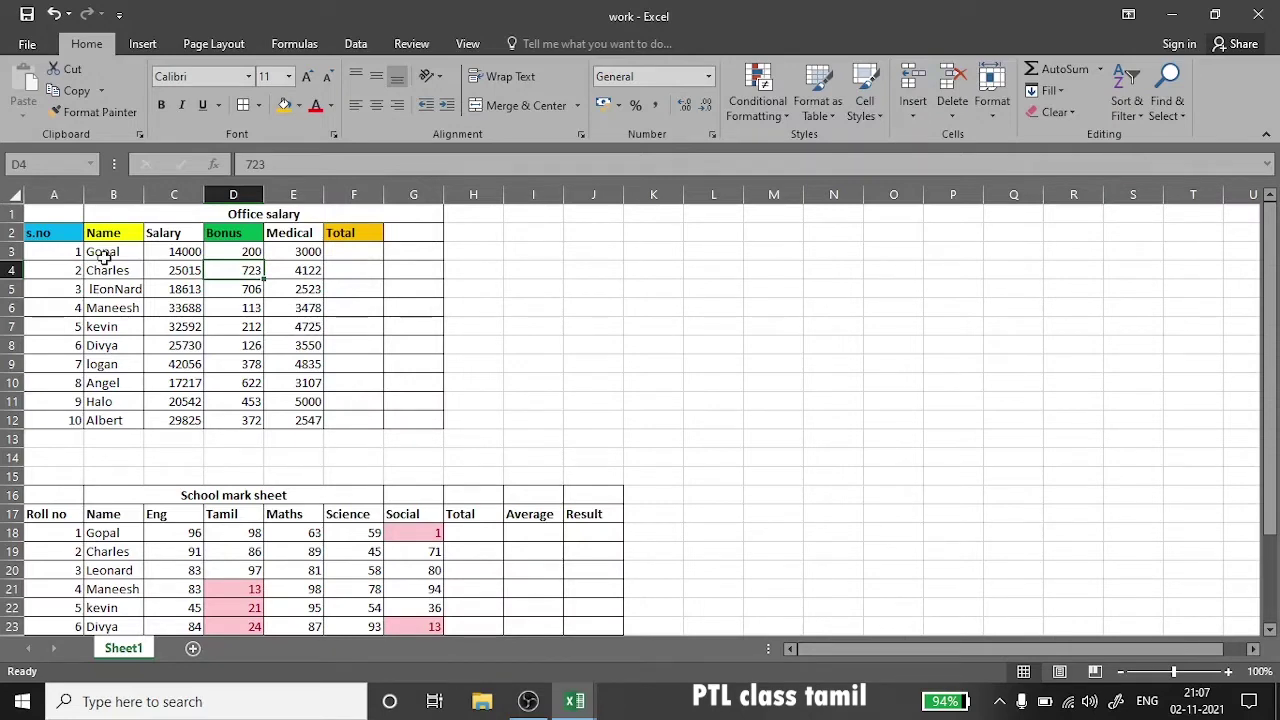
- Colour the text Gopal in B3 blue using Font Color
{"action": "double_click", "coordinate": [112, 252]}
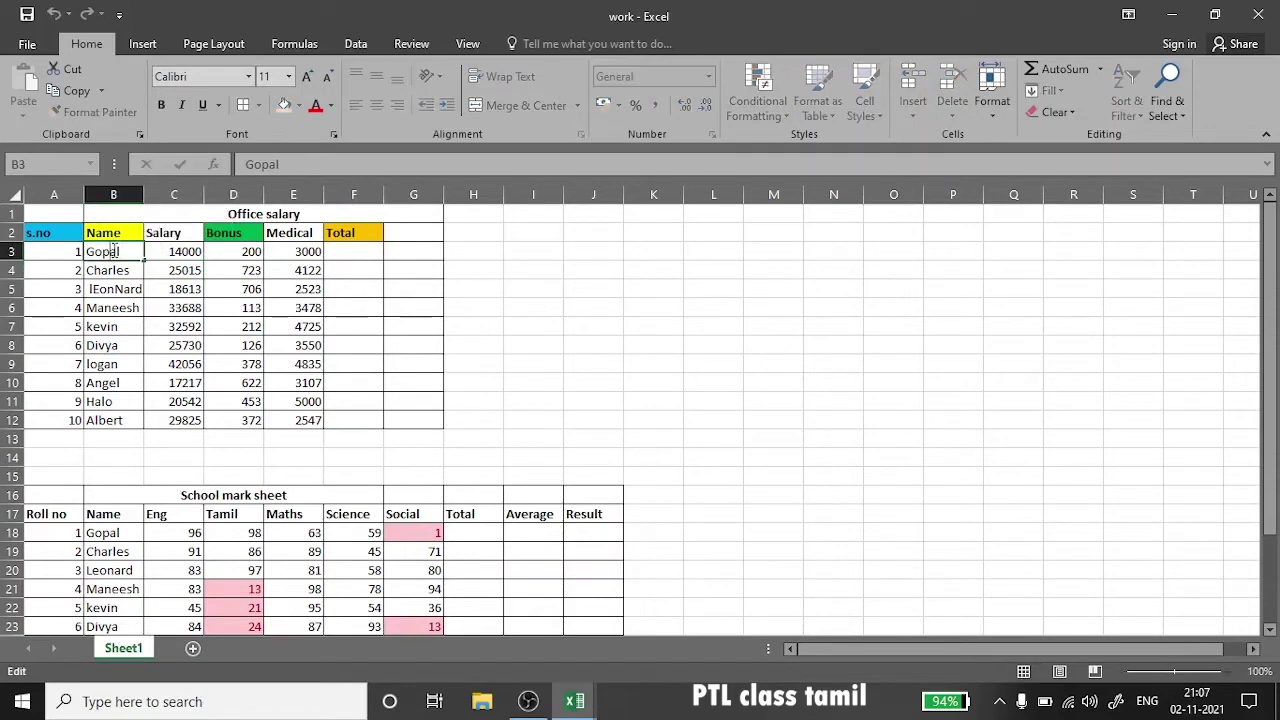
{"action": "double_click", "coordinate": [112, 252]}
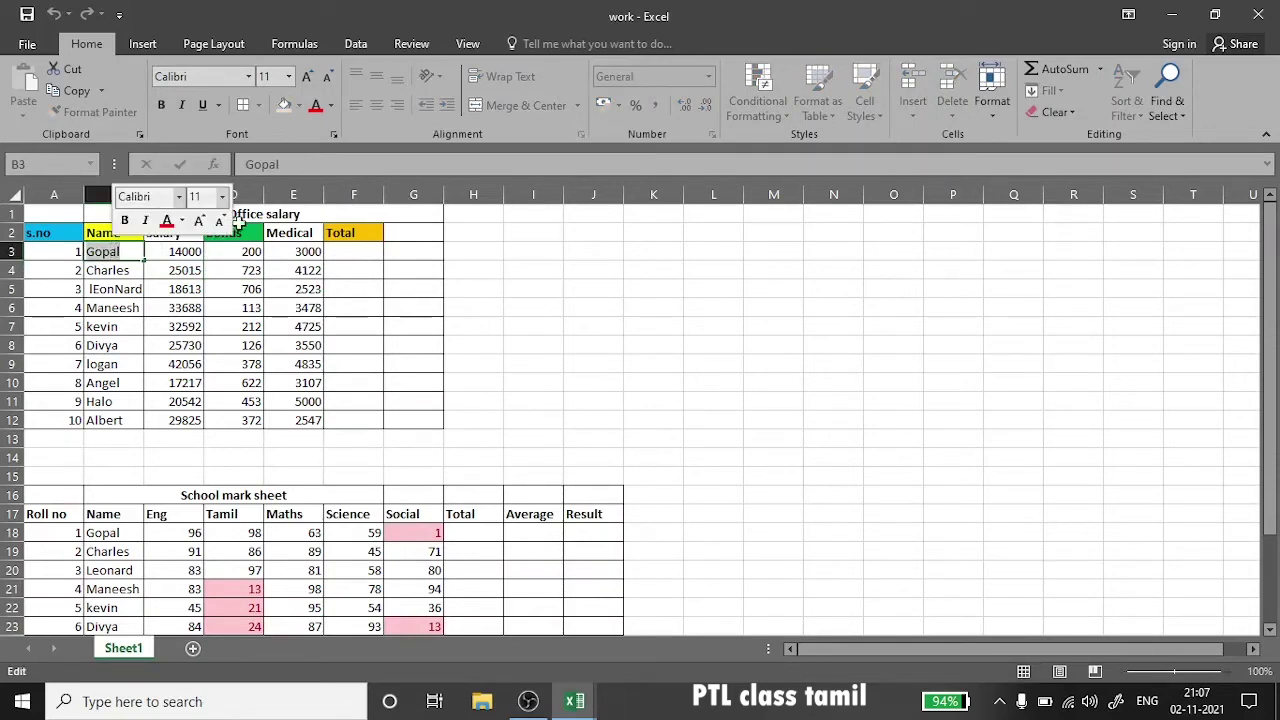
{"action": "left_click", "coordinate": [330, 108]}
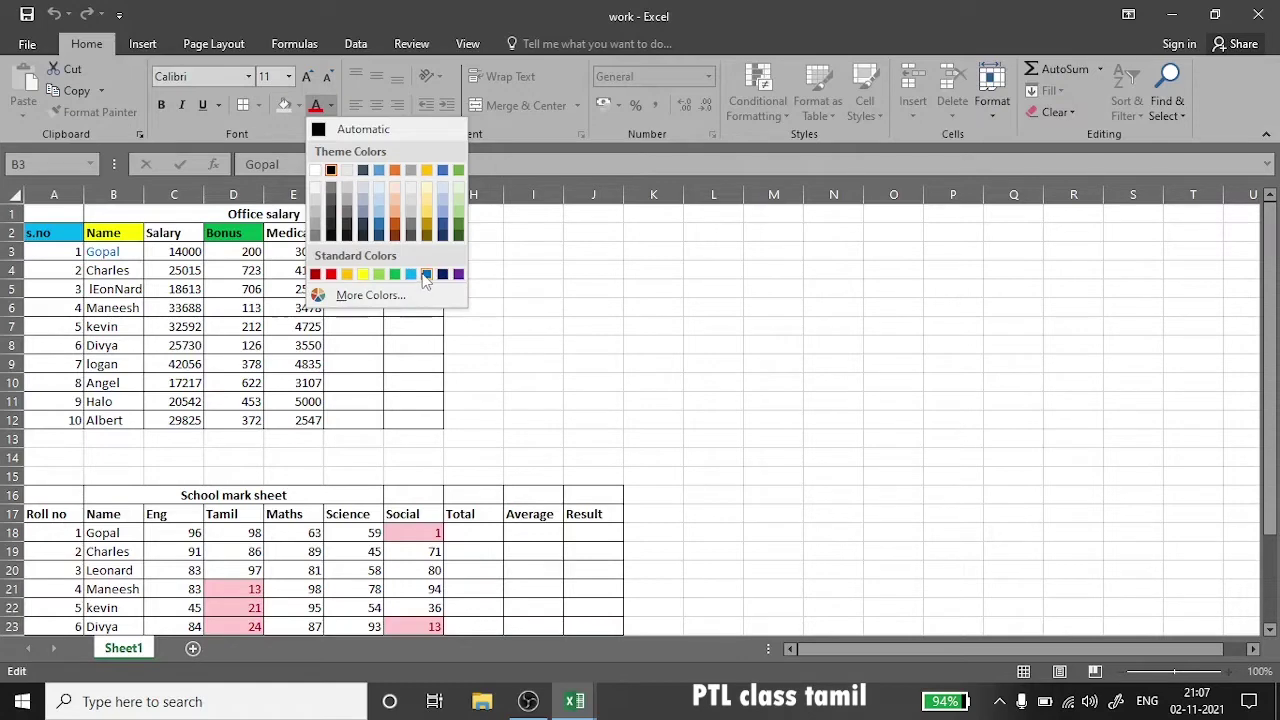
{"action": "left_click", "coordinate": [426, 275]}
{"action": "left_click", "coordinate": [93, 289]}
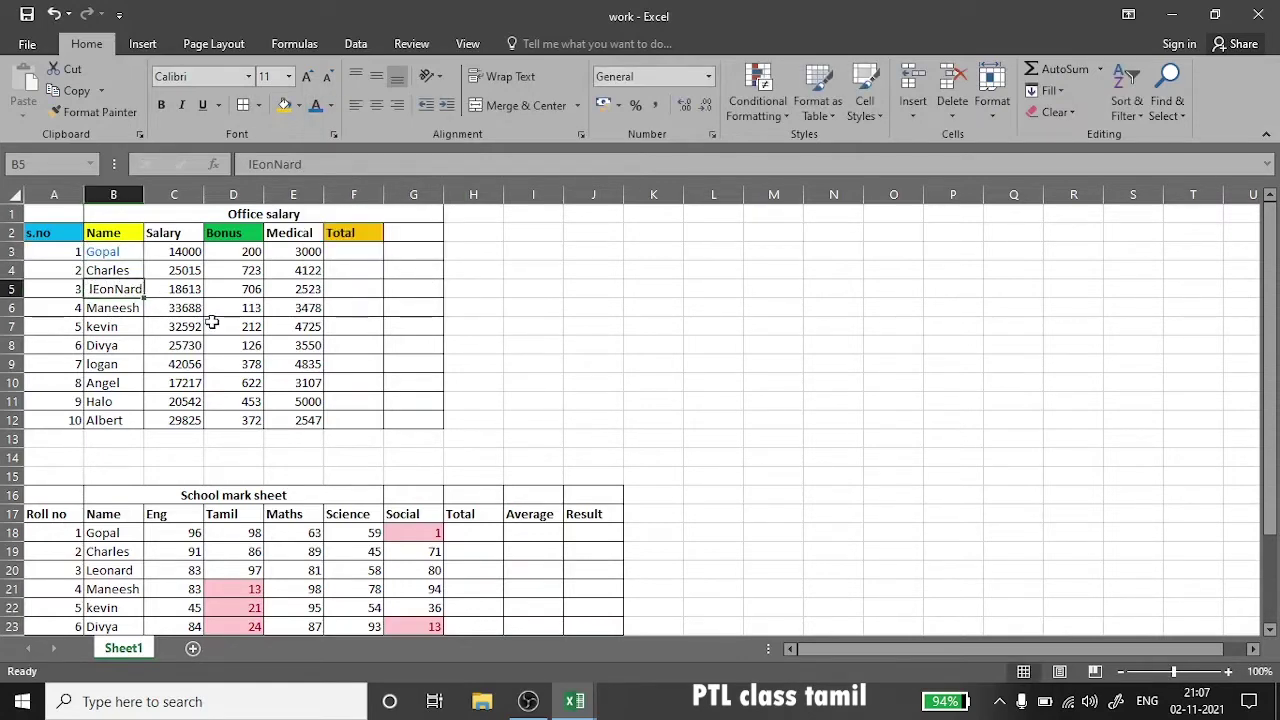
{"action": "left_click", "coordinate": [300, 346]}
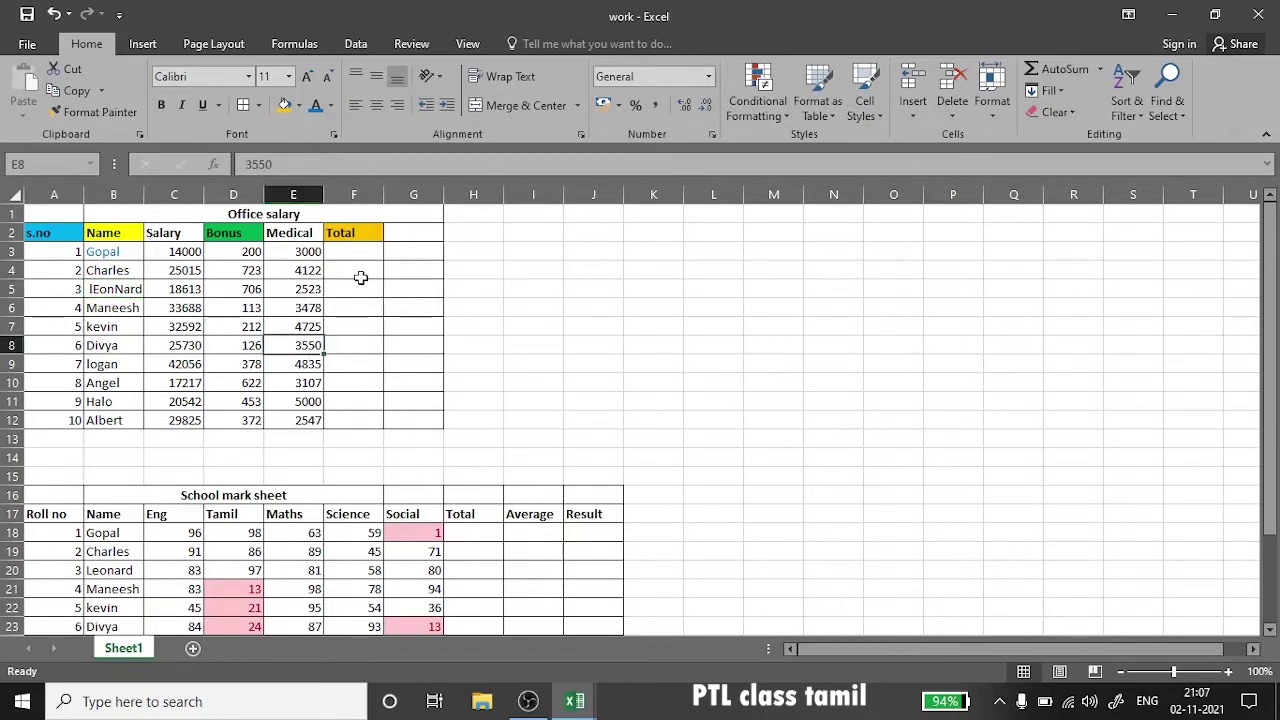
{"action": "left_click", "coordinate": [174, 210]}
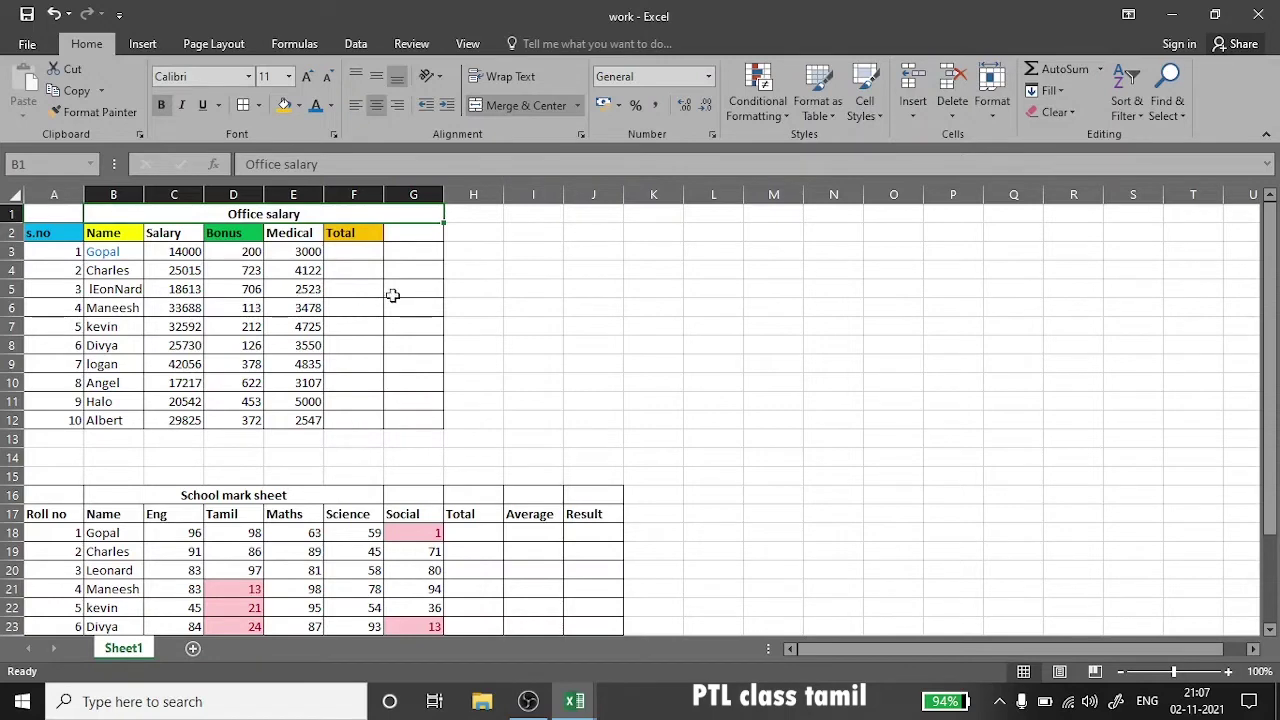
- Enter the label 'office salary' in cell K1
{"action": "left_click", "coordinate": [537, 217]}
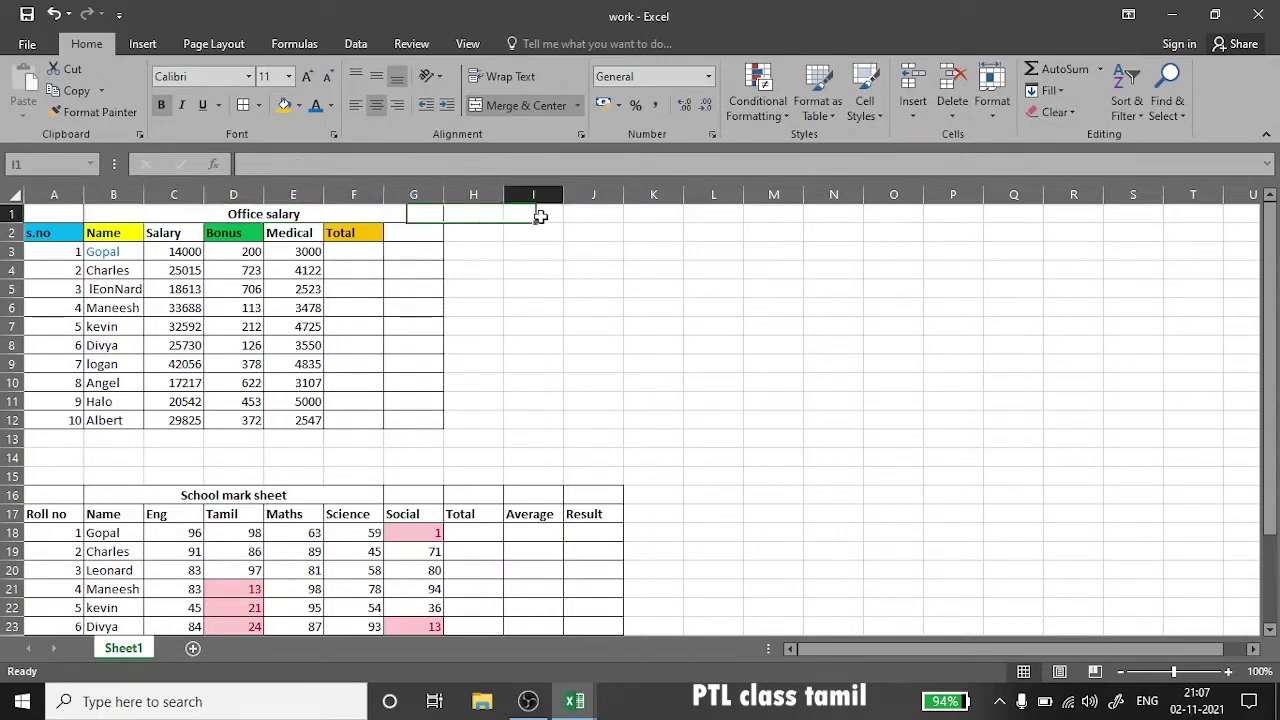
{"action": "left_click", "coordinate": [633, 217]}
{"action": "type", "text": "office "}
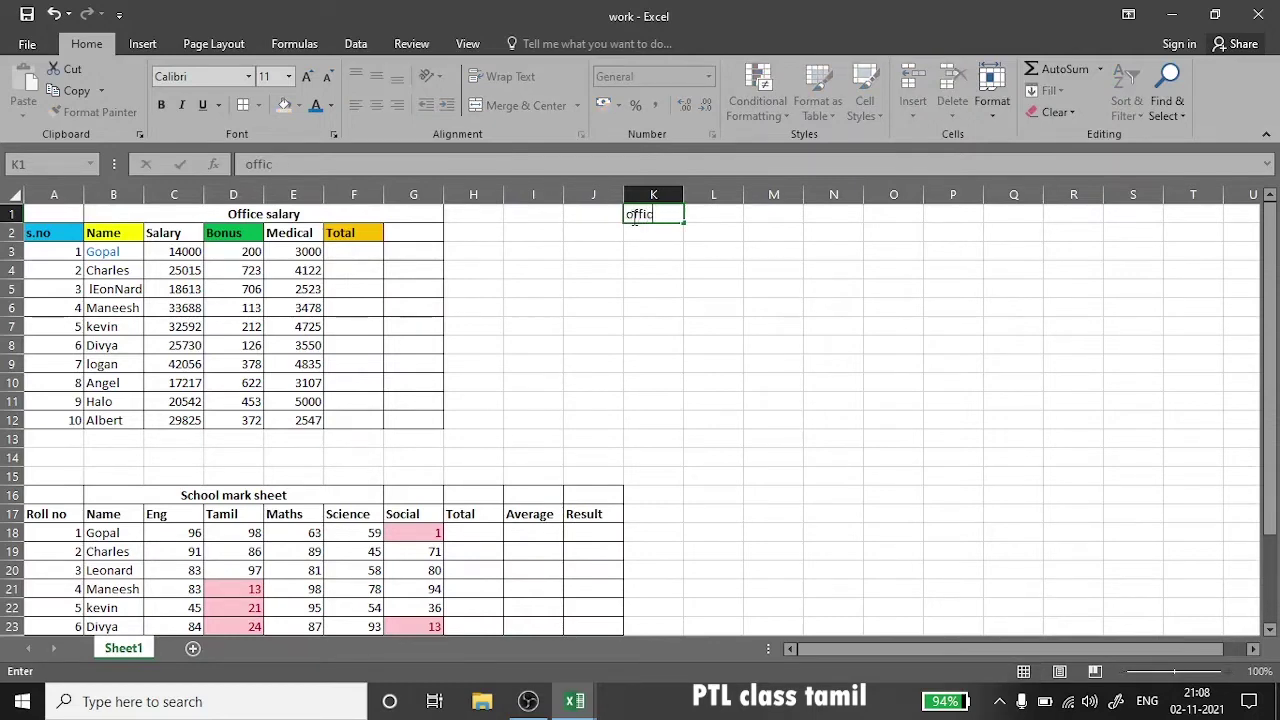
{"action": "type", "text": "s"}
{"action": "type", "text": "alary"}
{"action": "left_click", "coordinate": [689, 234]}
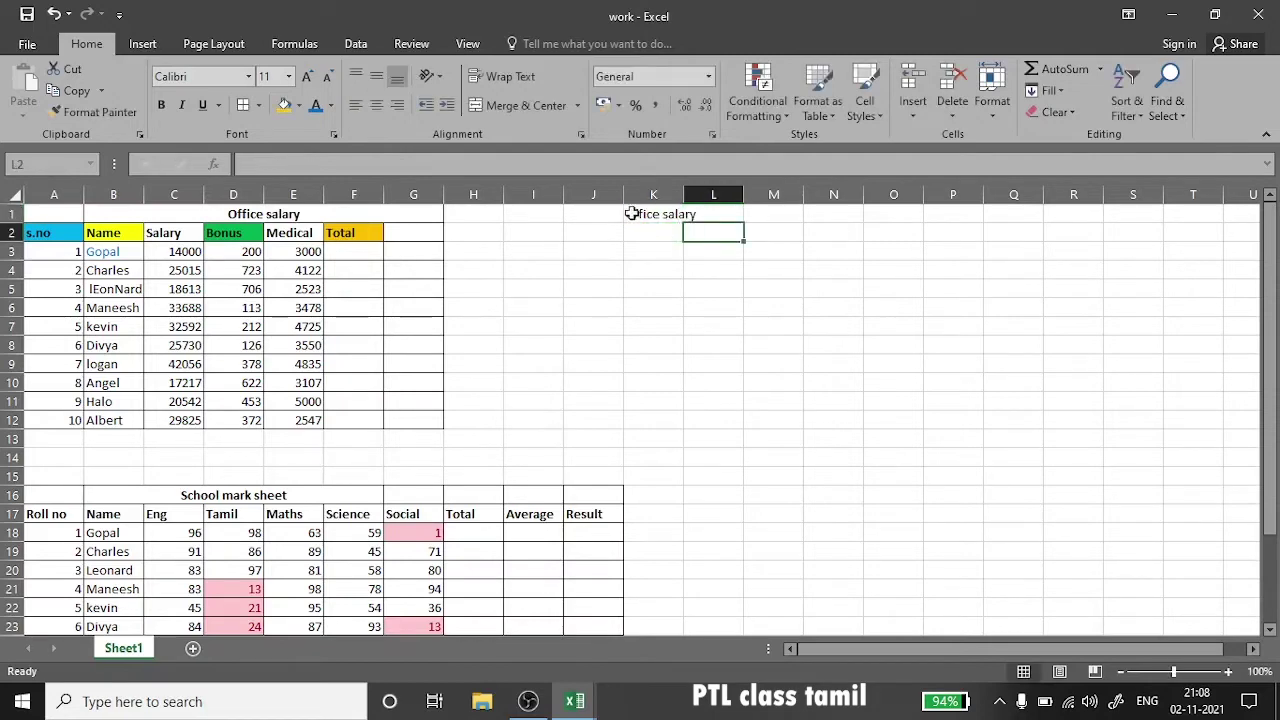
{"action": "left_click", "coordinate": [676, 238]}
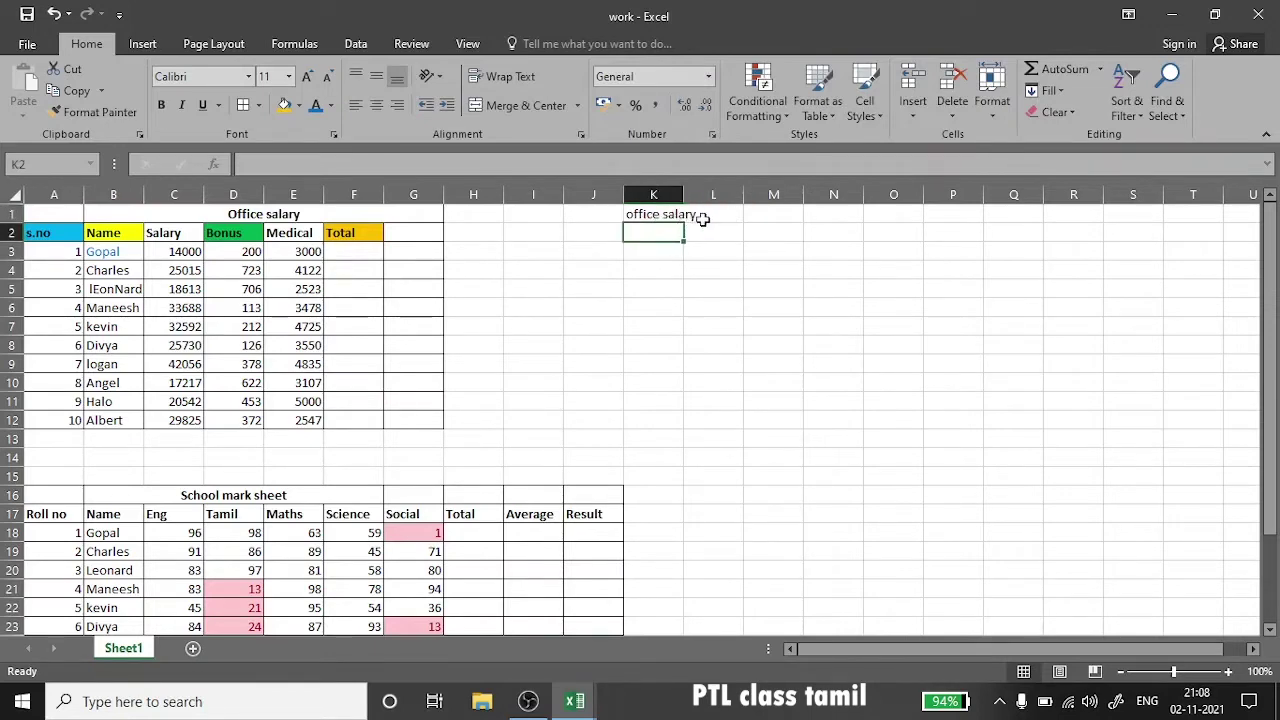
{"action": "left_click", "coordinate": [706, 217]}
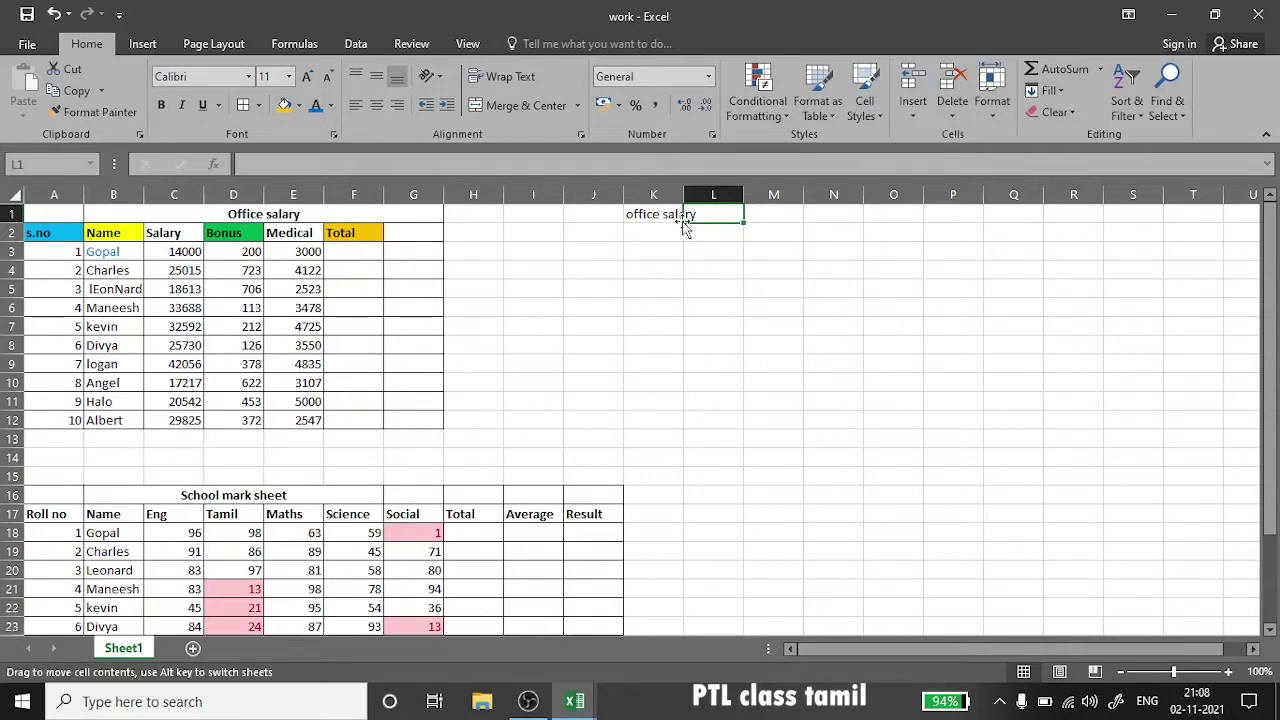
- Merge and centre K1:L1 around the office salary label
{"action": "left_click", "coordinate": [678, 220]}
{"action": "double_click", "coordinate": [672, 218]}
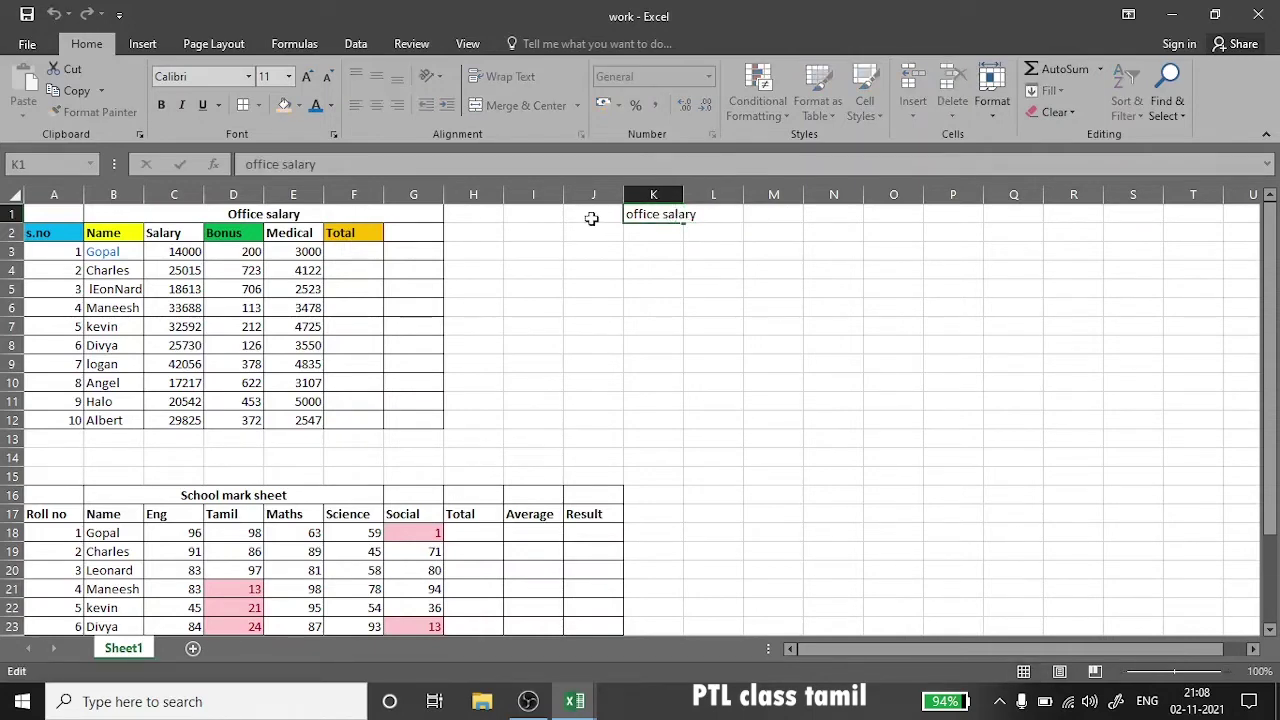
{"action": "left_click_drag", "start_coordinate": [645, 214], "coordinate": [709, 213]}
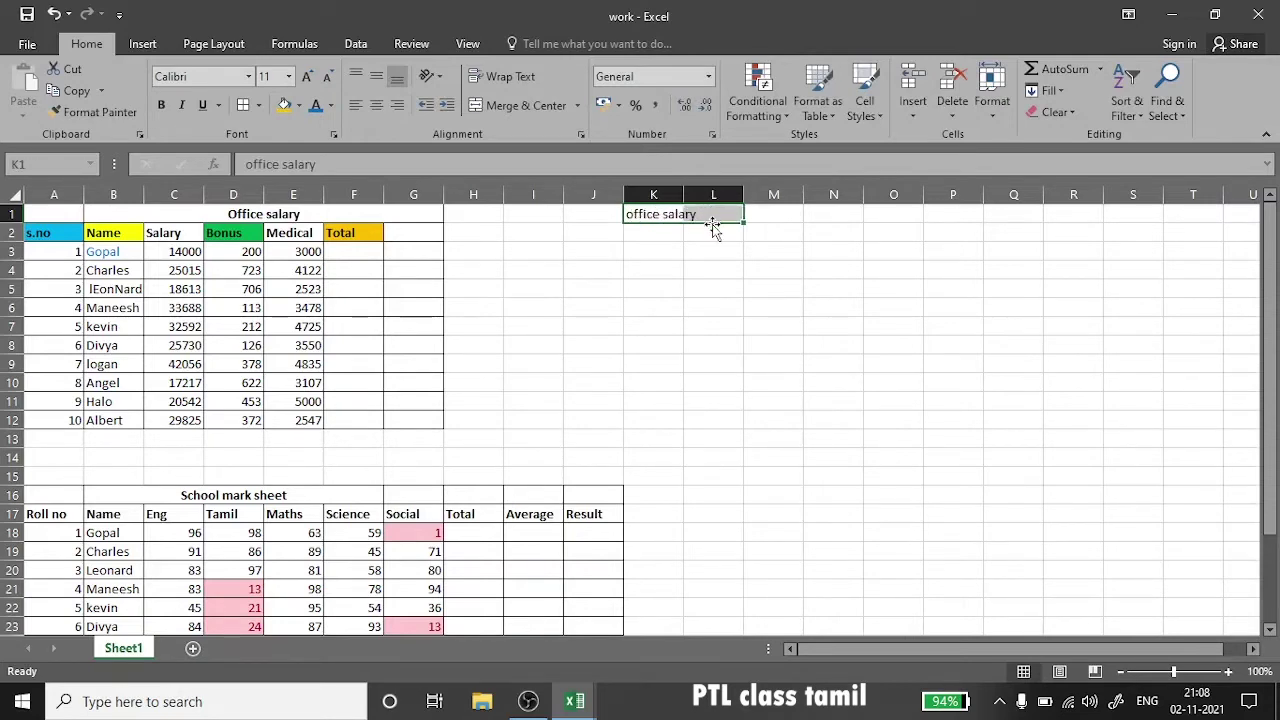
{"action": "left_click", "coordinate": [714, 230]}
{"action": "left_click_drag", "start_coordinate": [632, 213], "coordinate": [708, 213]}
{"action": "left_click", "coordinate": [547, 106]}
{"action": "left_click", "coordinate": [723, 246]}
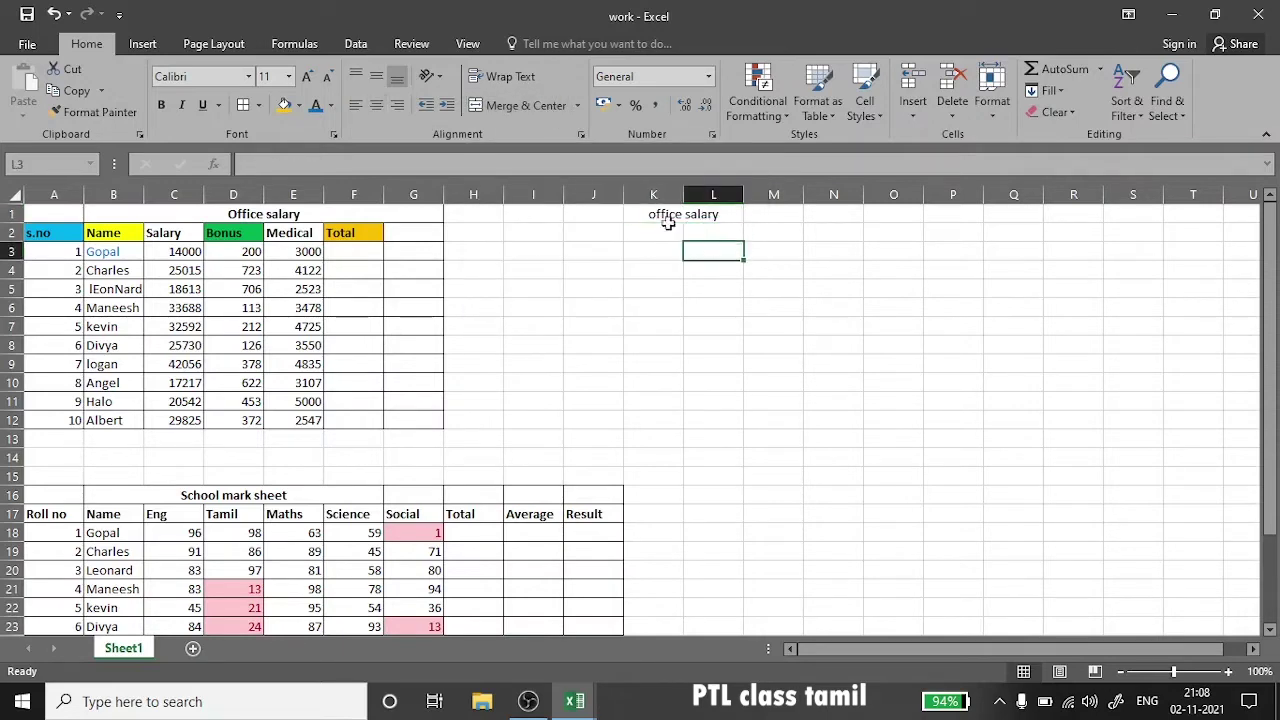
- Make the office salary label text bold
{"action": "left_click", "coordinate": [668, 218]}
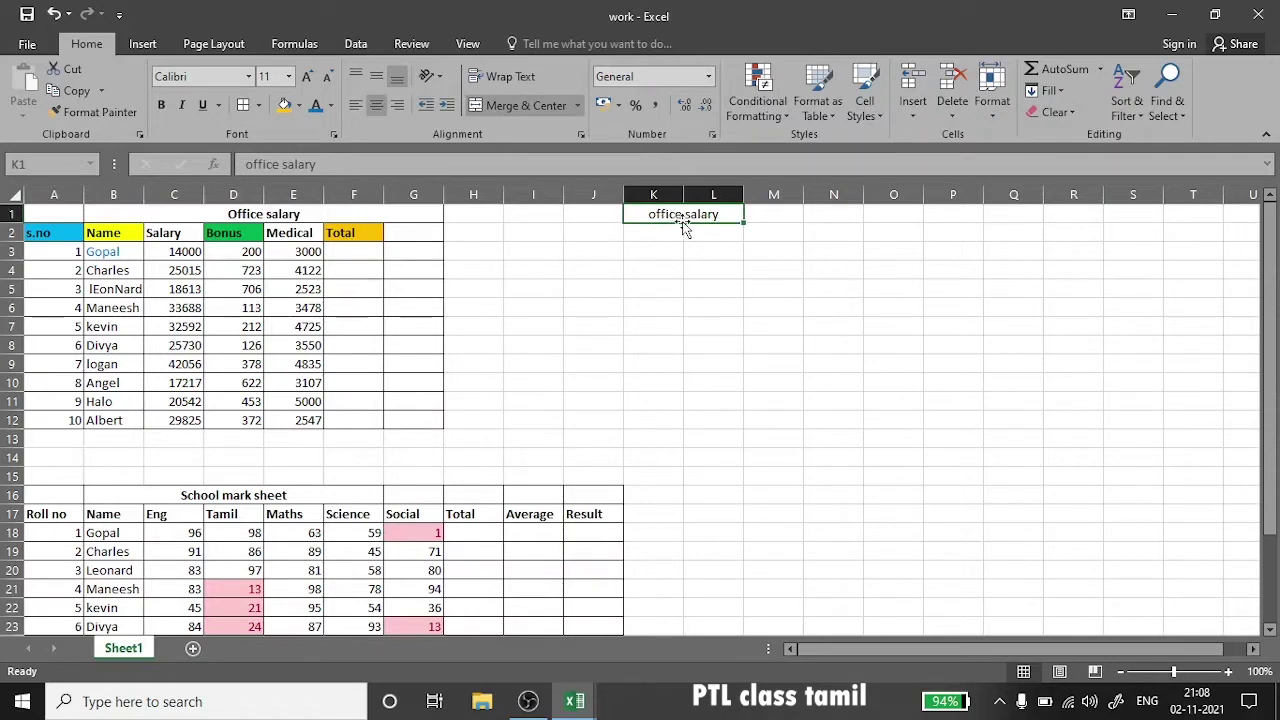
{"action": "double_click", "coordinate": [684, 216]}
{"action": "double_click", "coordinate": [682, 214]}
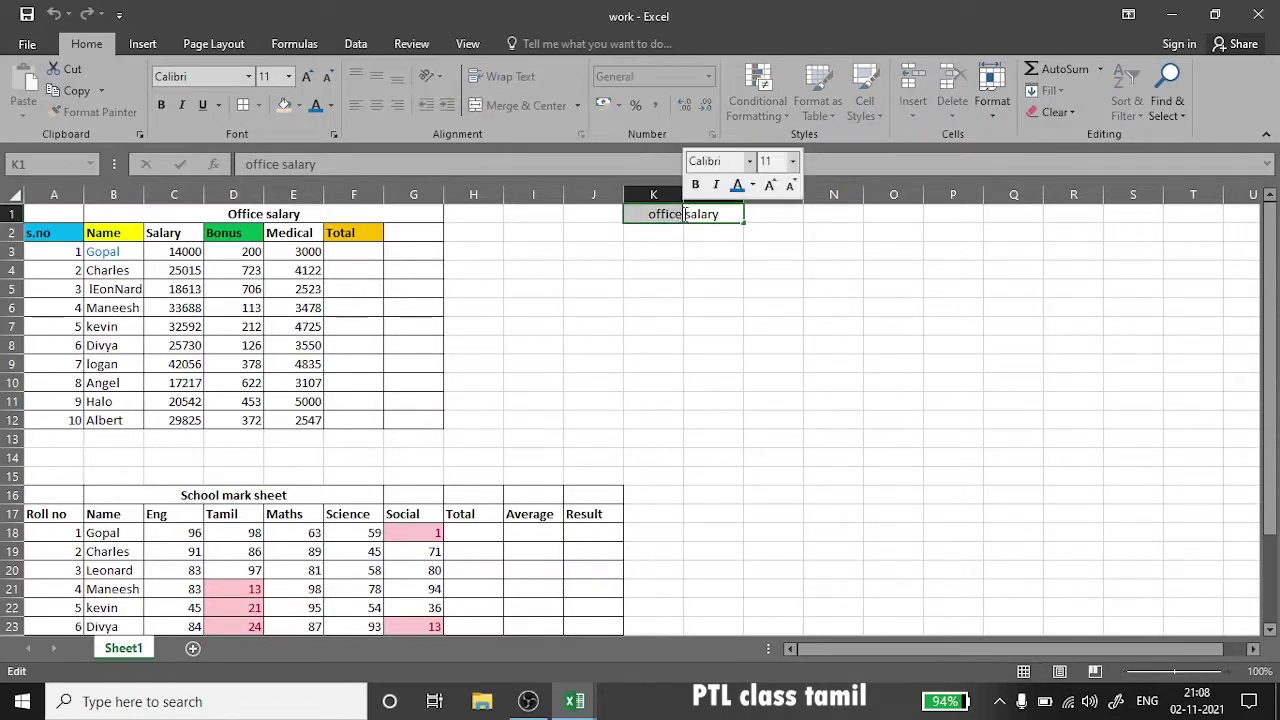
{"action": "left_click", "coordinate": [684, 214]}
{"action": "left_click_drag", "start_coordinate": [728, 214], "coordinate": [626, 214]}
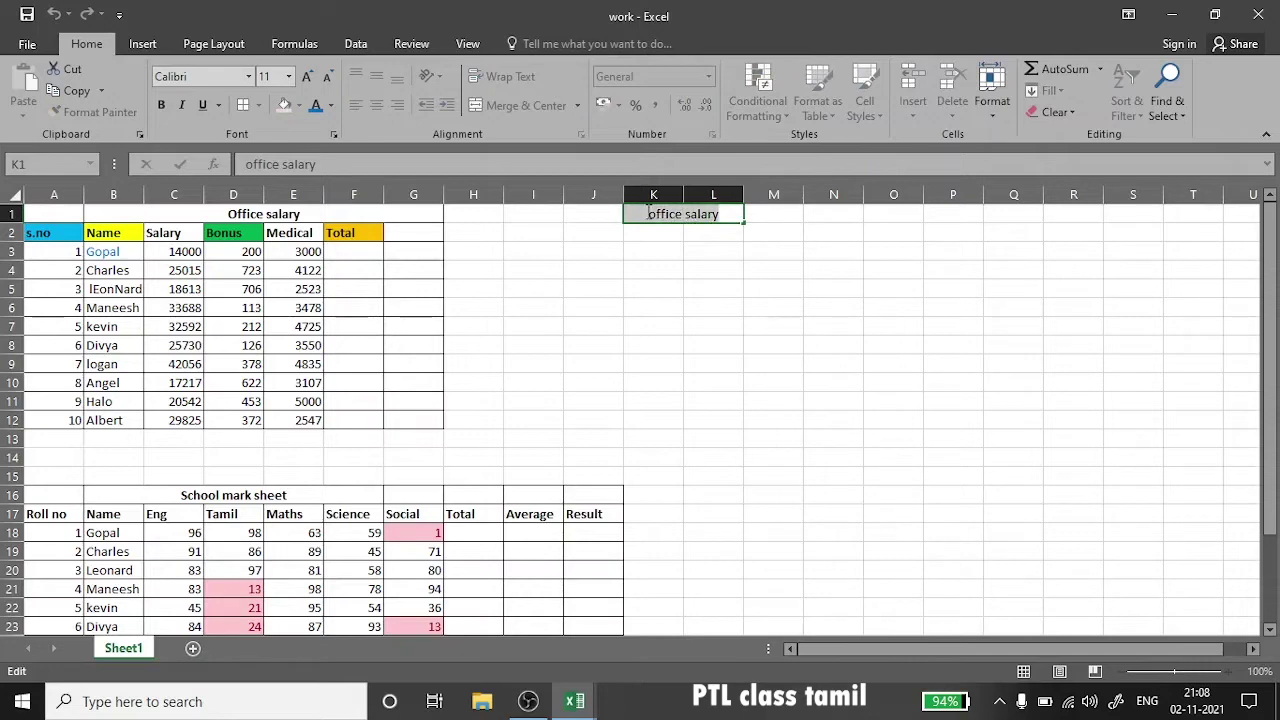
{"action": "left_click", "coordinate": [160, 106]}
{"action": "left_click", "coordinate": [606, 231]}
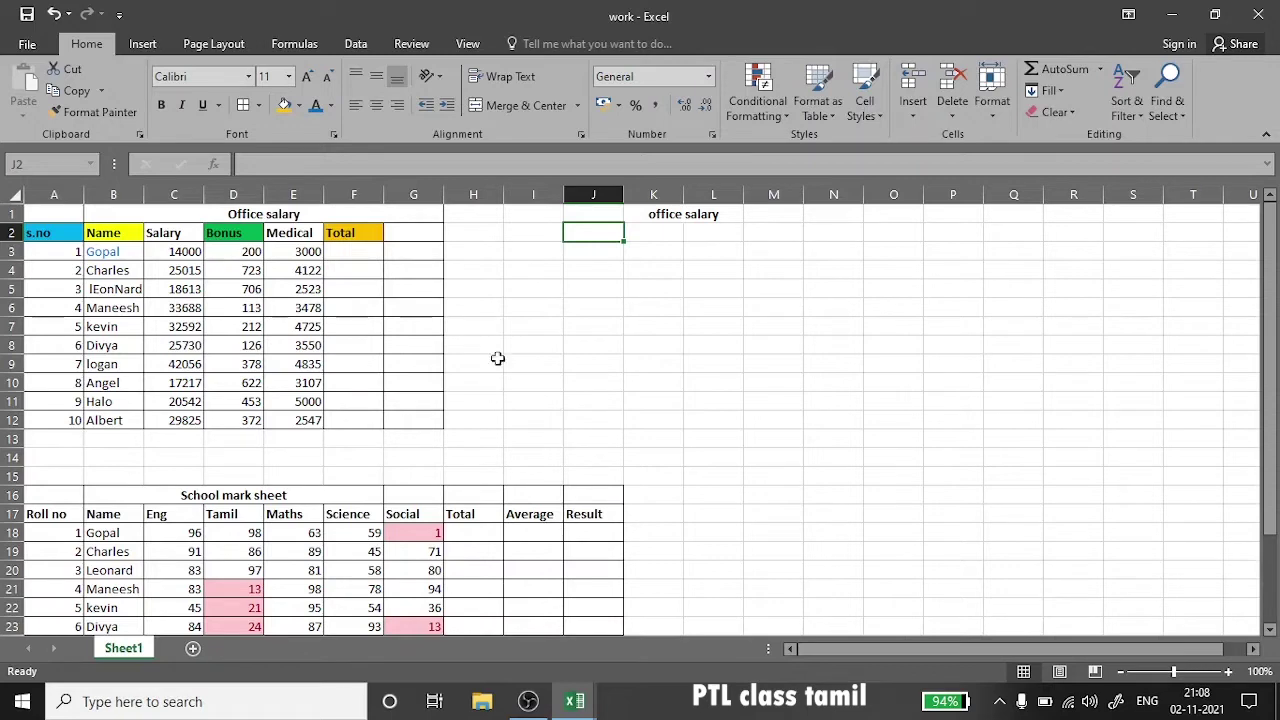
- Add two new worksheets, Sheet2 and Sheet3
{"action": "left_click", "coordinate": [193, 648]}
{"action": "left_click", "coordinate": [253, 650]}
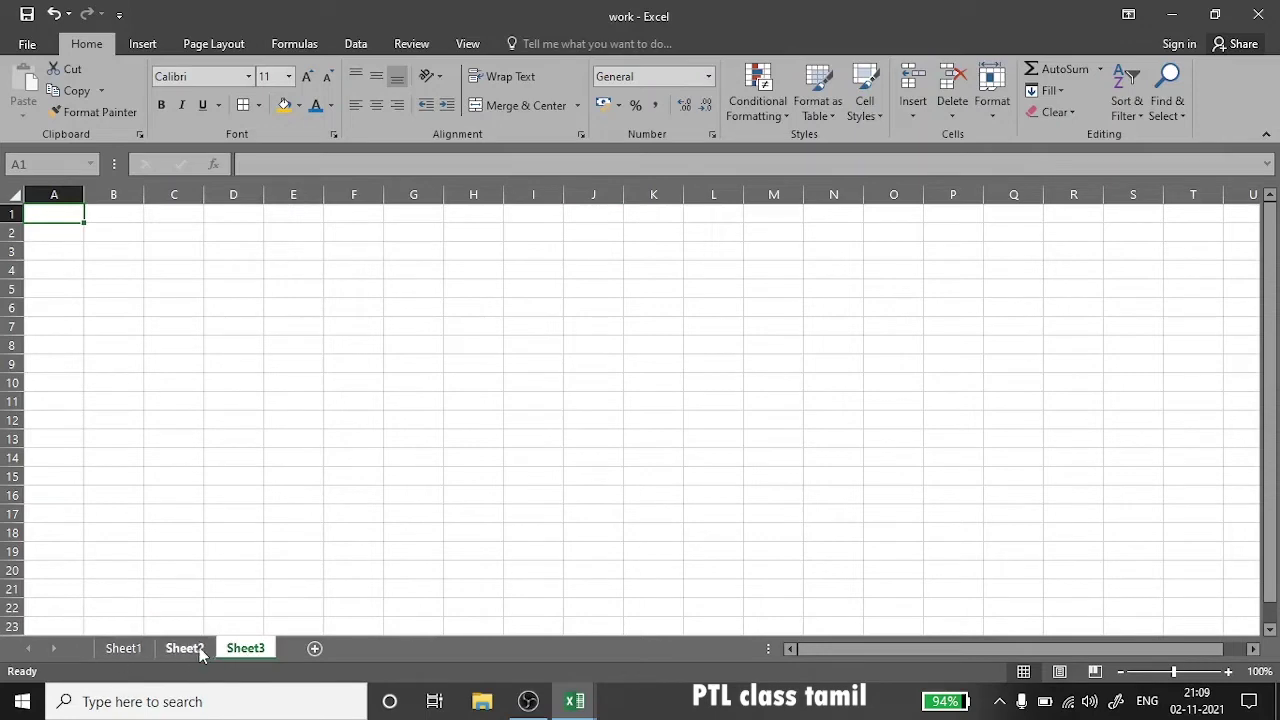
{"action": "left_click", "coordinate": [186, 649]}
{"action": "left_click", "coordinate": [122, 649]}
{"action": "left_click", "coordinate": [233, 650]}
- Colour the Sheet3 tab blue and the Sheet2 tab yellow, ending on Sheet1
{"action": "right_click", "coordinate": [240, 653]}
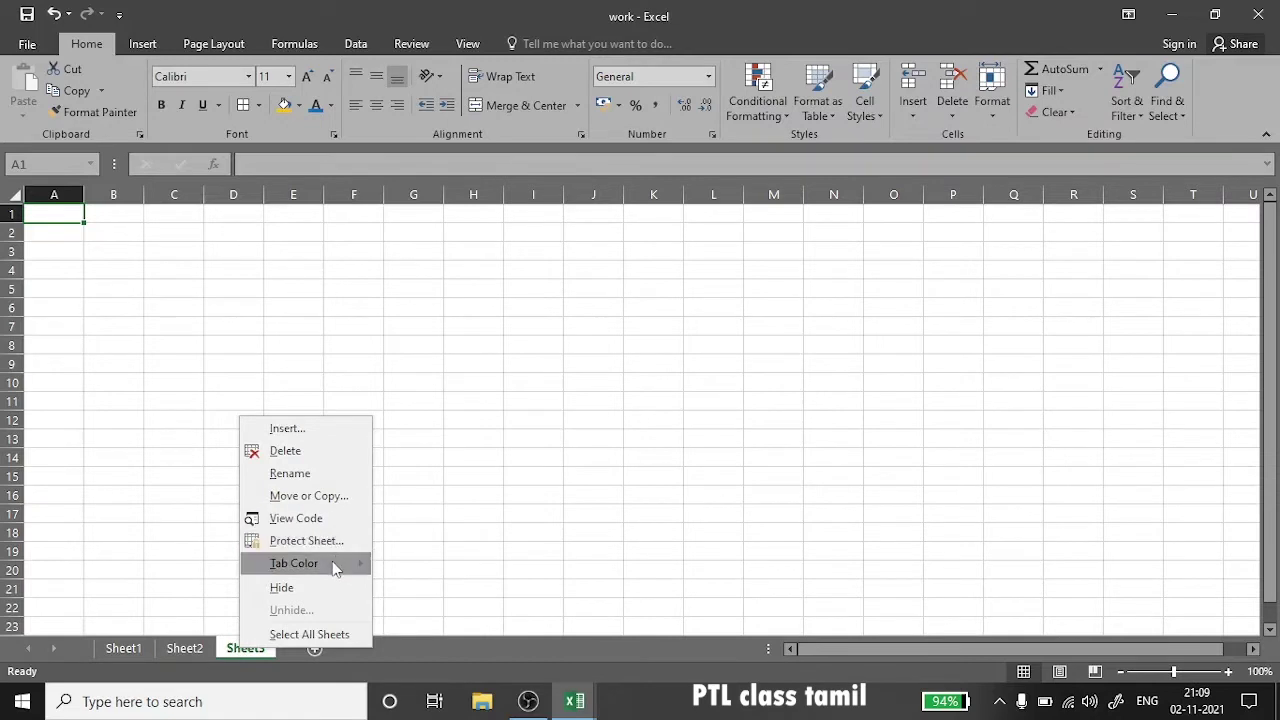
{"action": "mouse_move", "coordinate": [293, 563]}
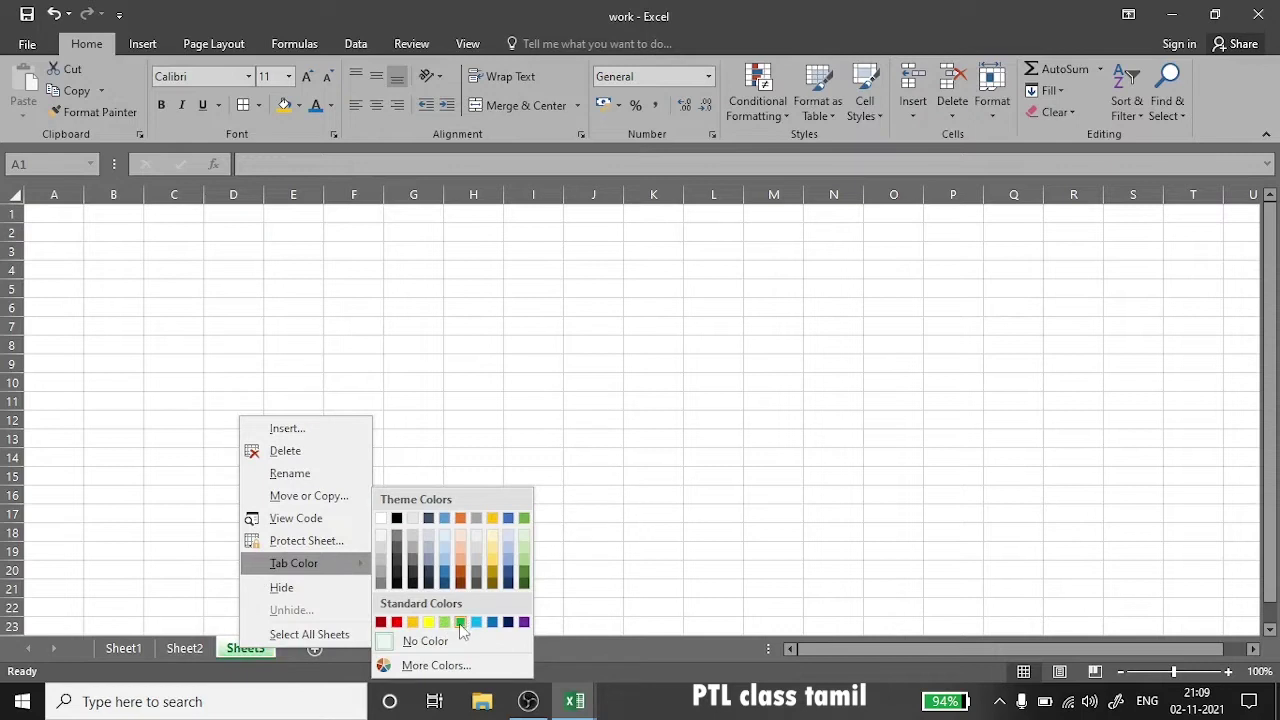
{"action": "left_click", "coordinate": [492, 622]}
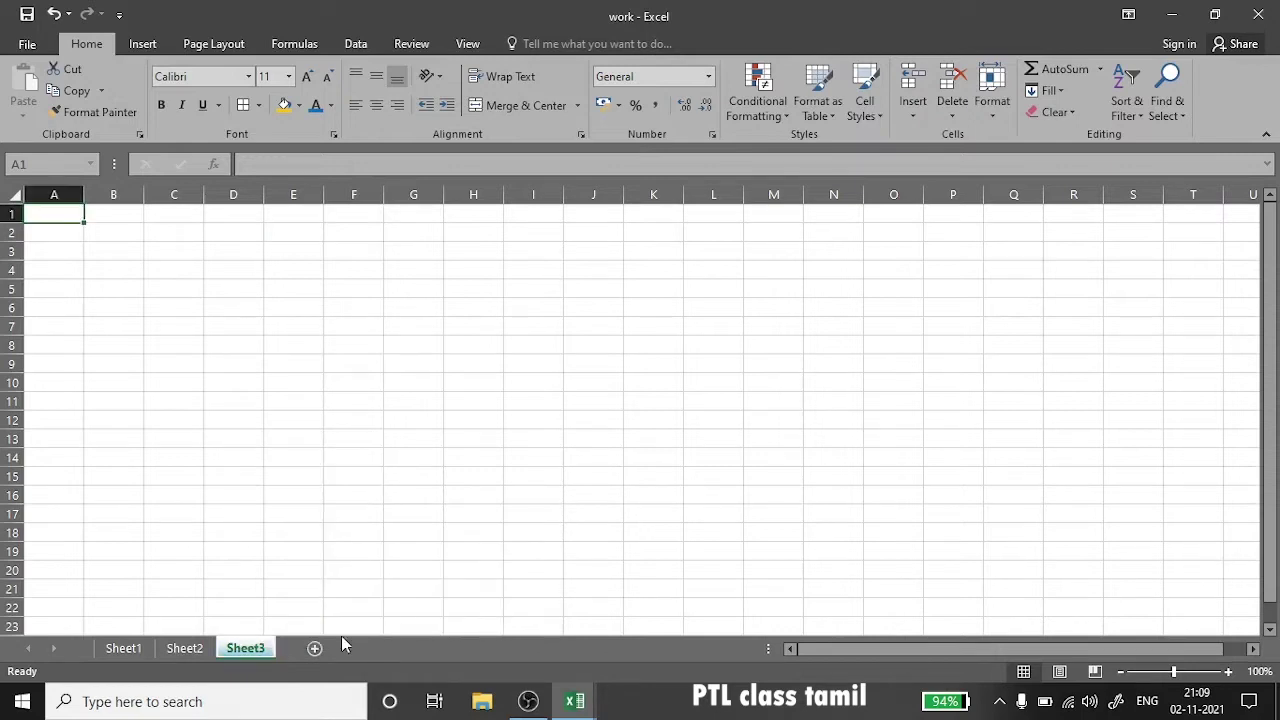
{"action": "left_click", "coordinate": [199, 650]}
{"action": "right_click", "coordinate": [201, 650]}
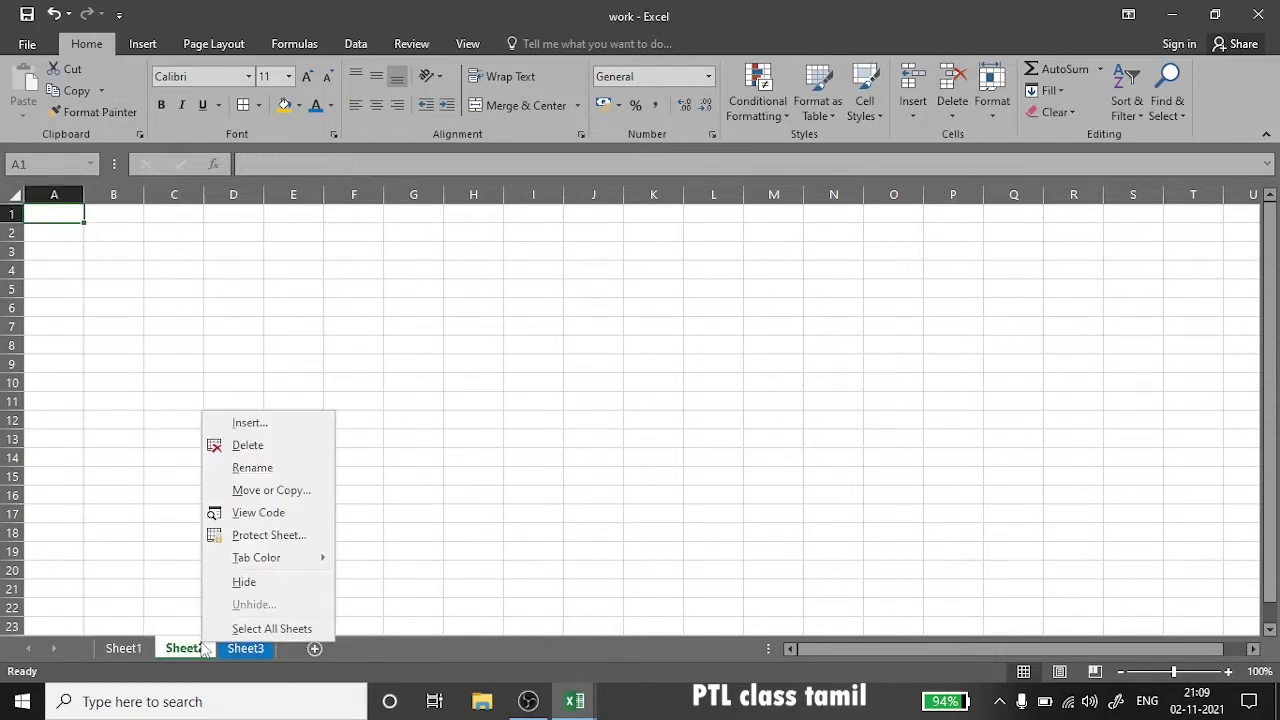
{"action": "mouse_move", "coordinate": [256, 557]}
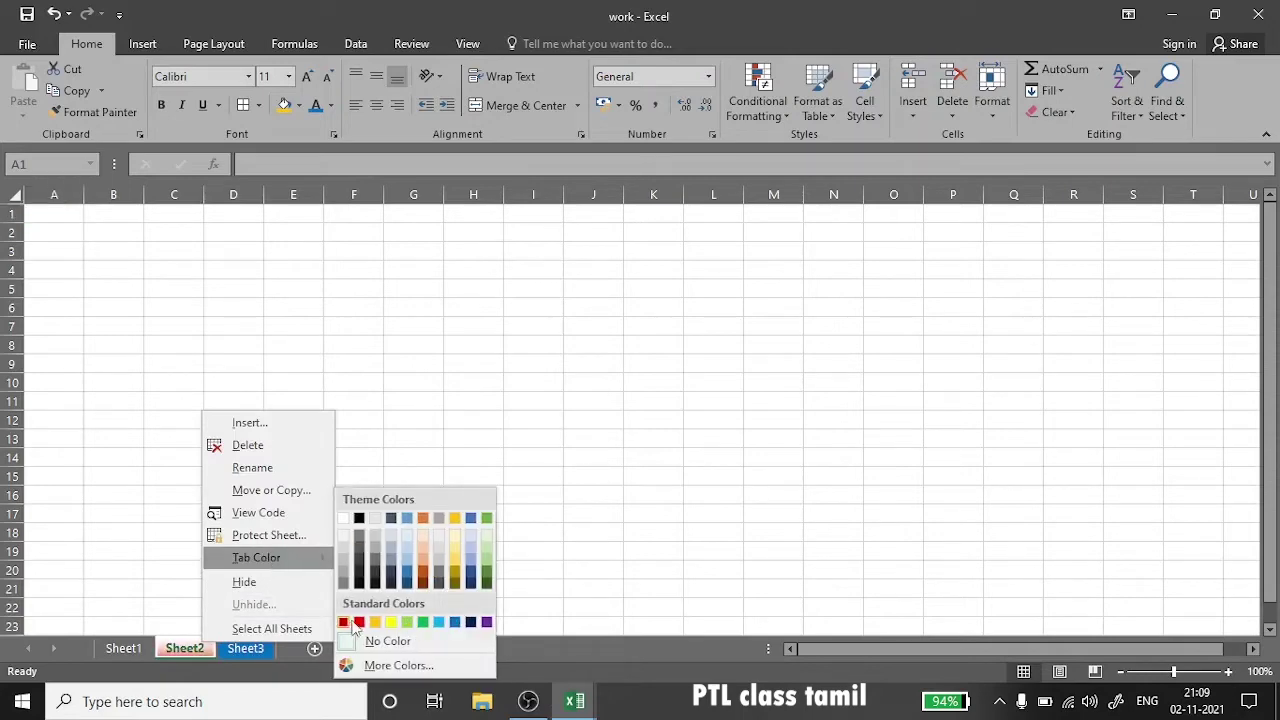
{"action": "left_click", "coordinate": [391, 622]}
{"action": "left_click", "coordinate": [124, 649]}
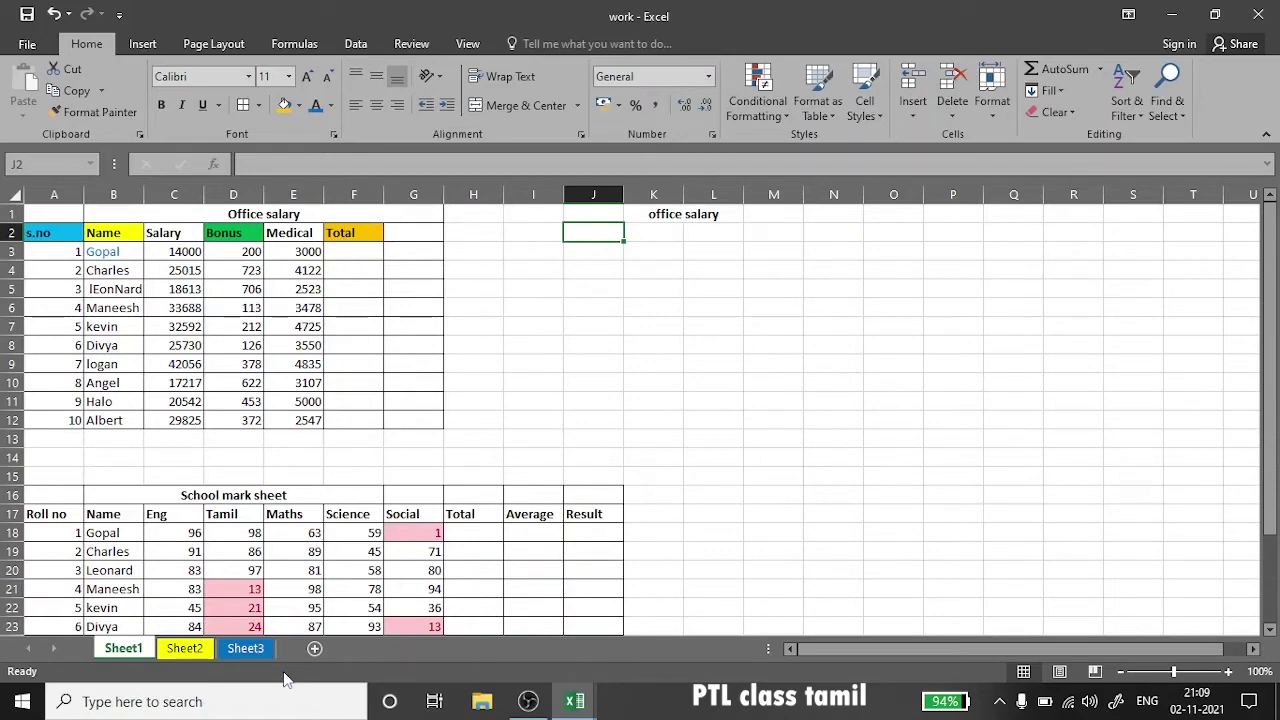
{"action": "left_click", "coordinate": [251, 650]}
{"action": "left_click", "coordinate": [184, 649]}
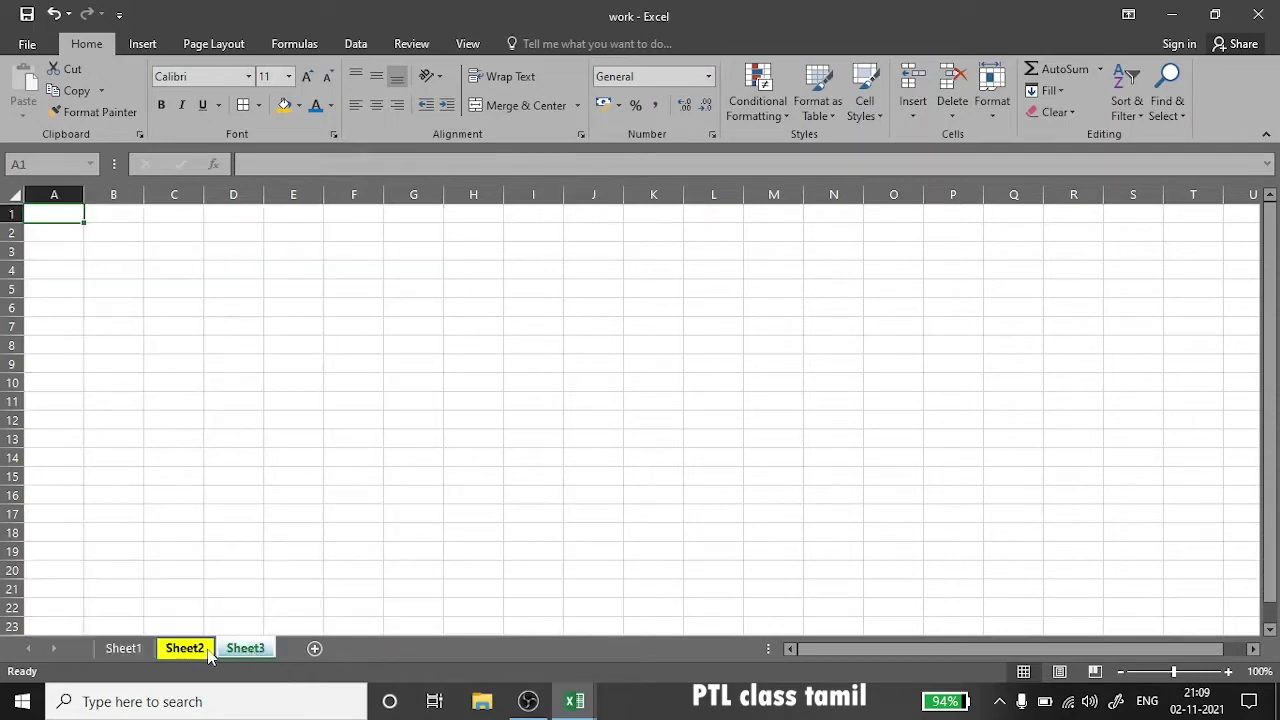
{"action": "left_click", "coordinate": [141, 660]}
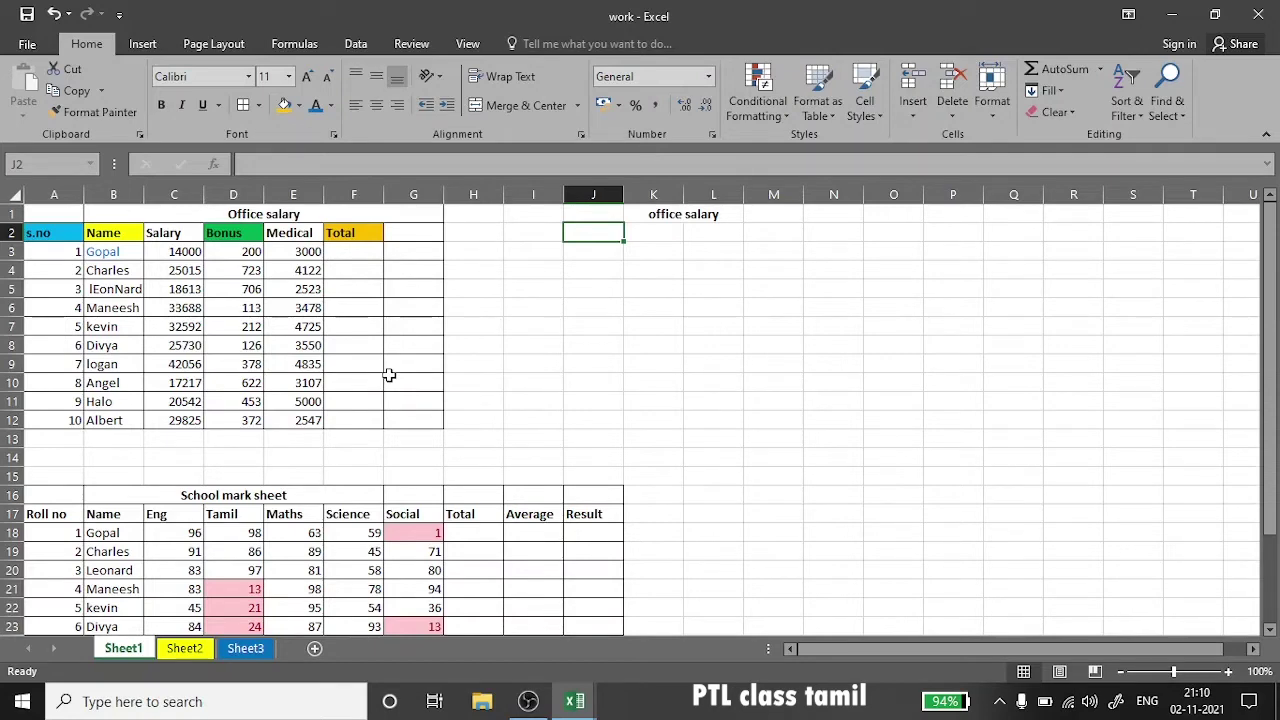
- Switch to the empty Sheet2 and click through cells C2 and E2
{"action": "left_click", "coordinate": [200, 650]}
{"action": "mouse_move", "coordinate": [63, 223]}
{"action": "left_mouse_down"}
{"action": "mouse_move", "coordinate": [60, 234]}
{"action": "mouse_move", "coordinate": [240, 250]}
{"action": "left_mouse_up"}
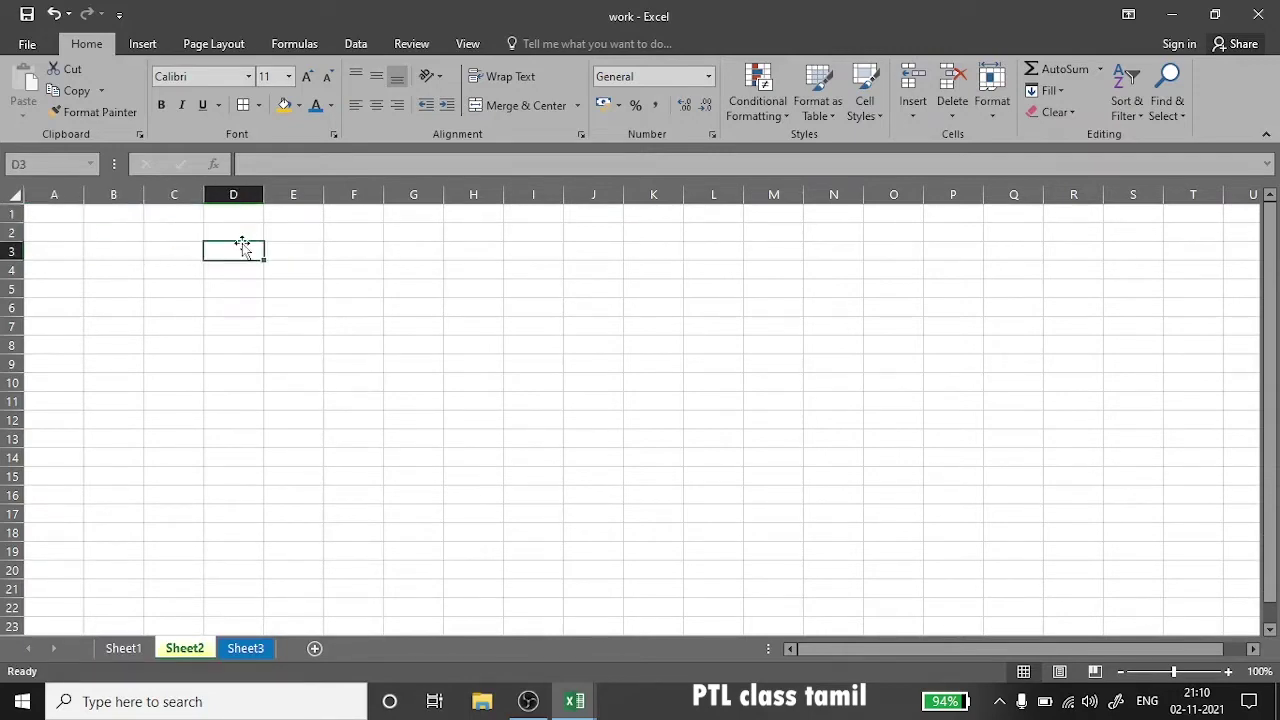
{"action": "left_click", "coordinate": [193, 234]}
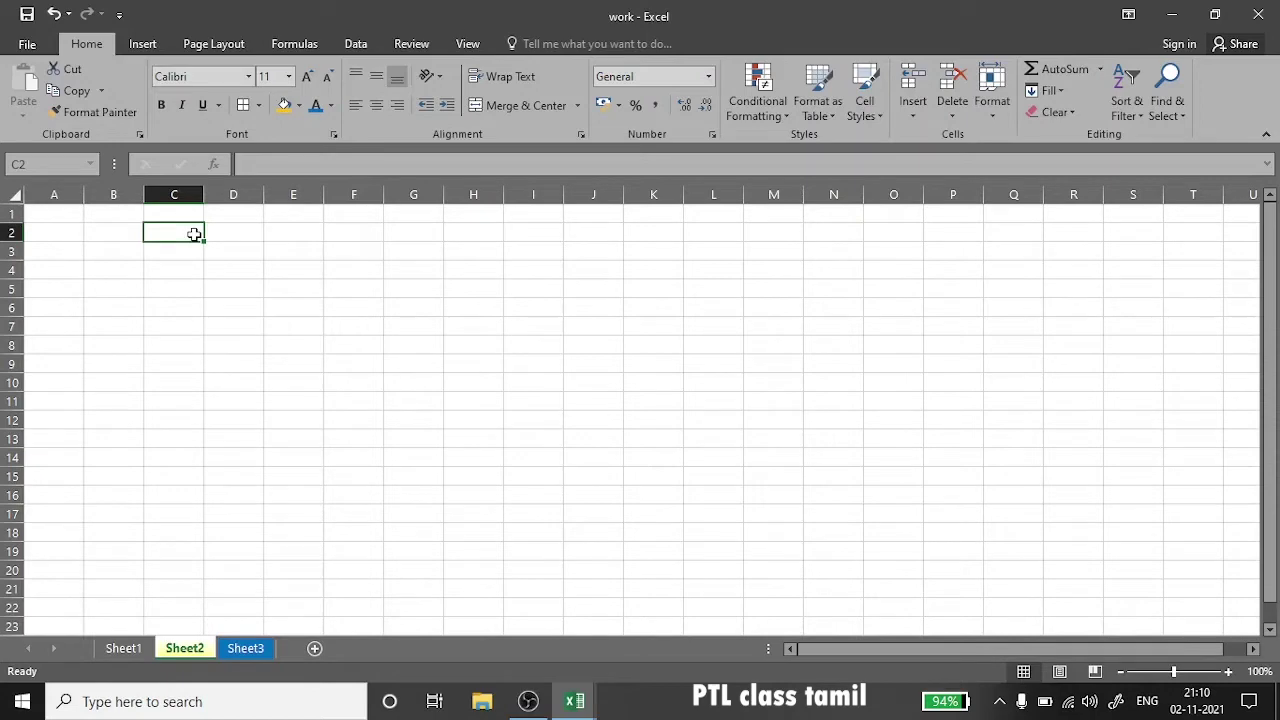
{"action": "left_click", "coordinate": [232, 235]}
{"action": "left_click", "coordinate": [286, 242]}
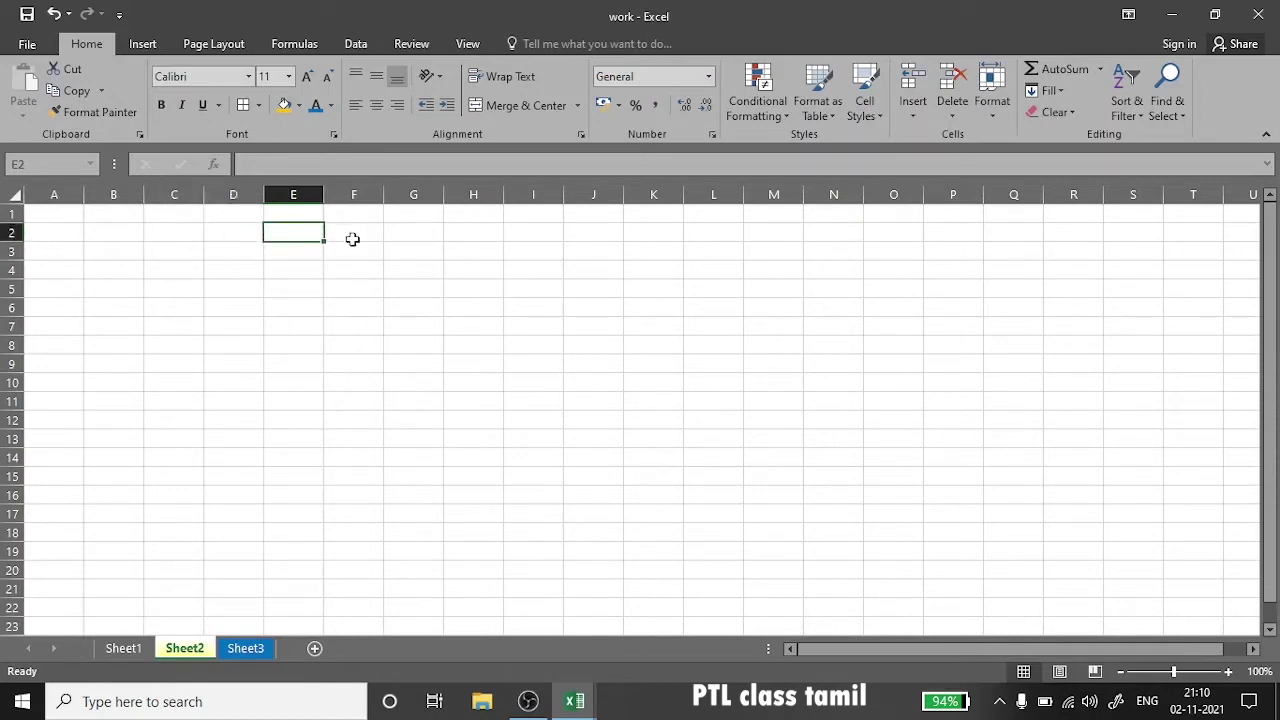
- Return to Sheet1 and step through the Eng marks in column C of the School mark sheet
{"action": "left_click", "coordinate": [123, 648]}
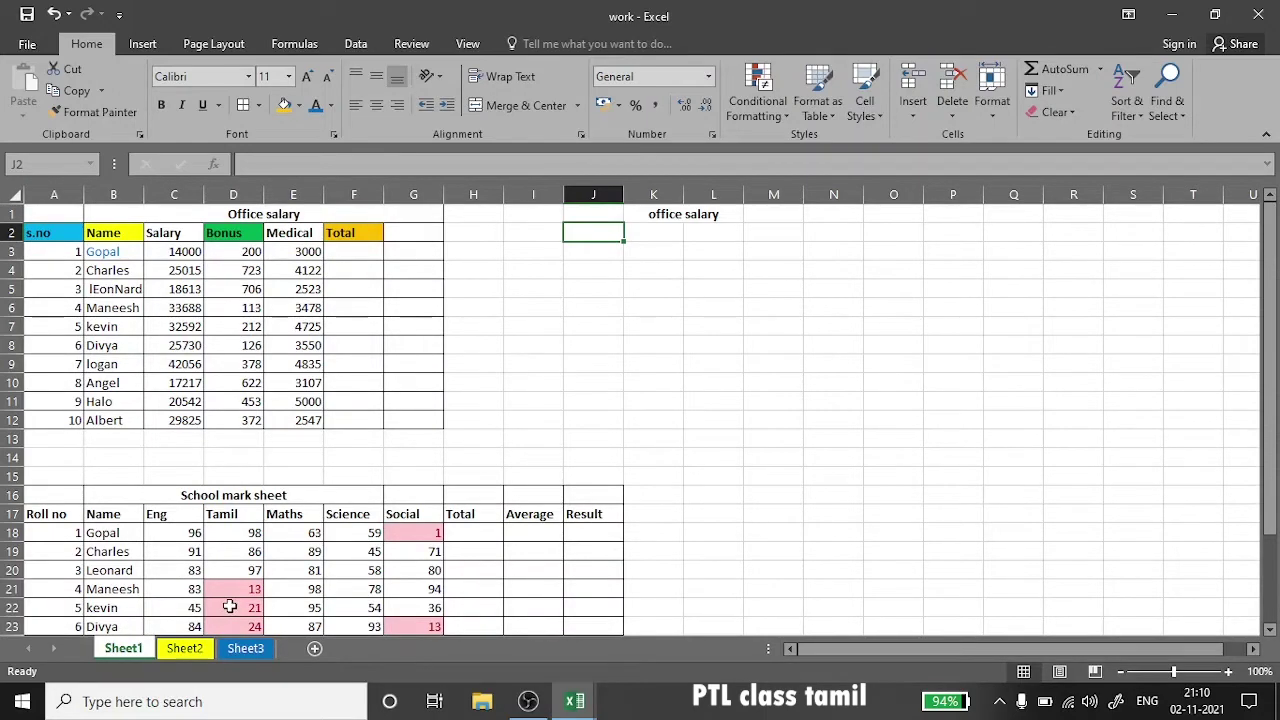
{"action": "left_click", "coordinate": [189, 533]}
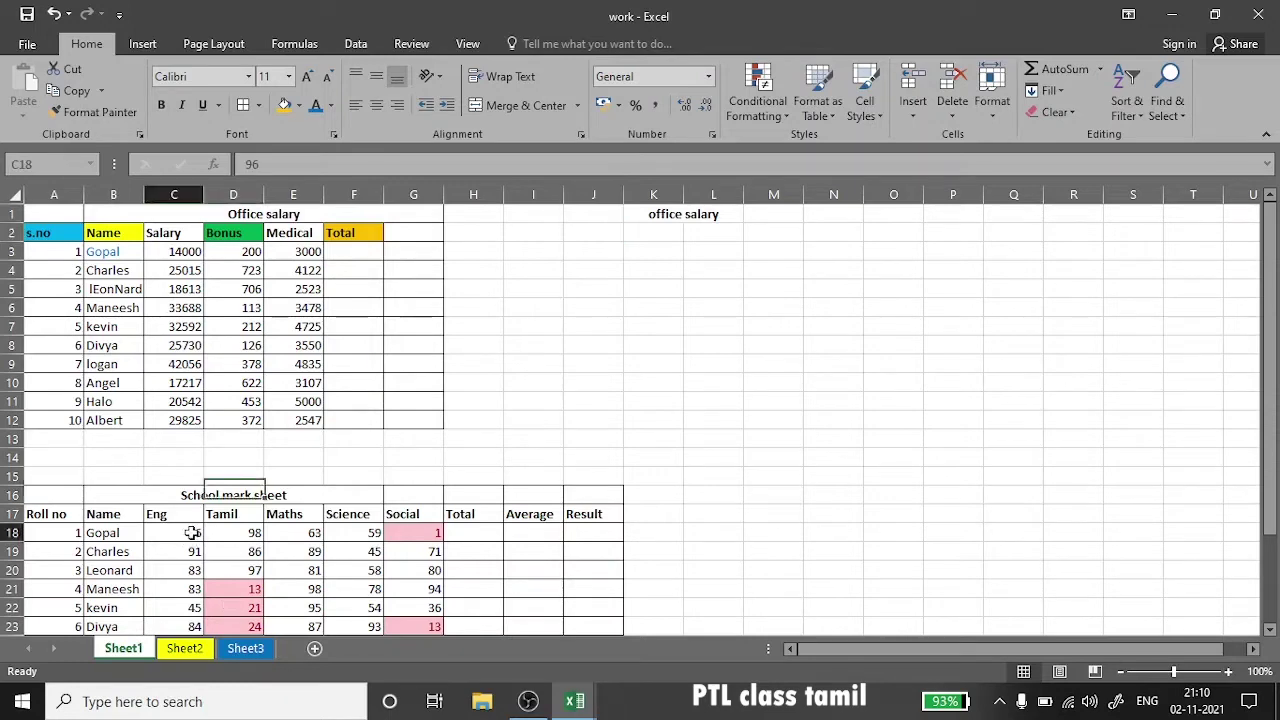
{"action": "left_click", "coordinate": [186, 552]}
{"action": "left_click", "coordinate": [181, 570]}
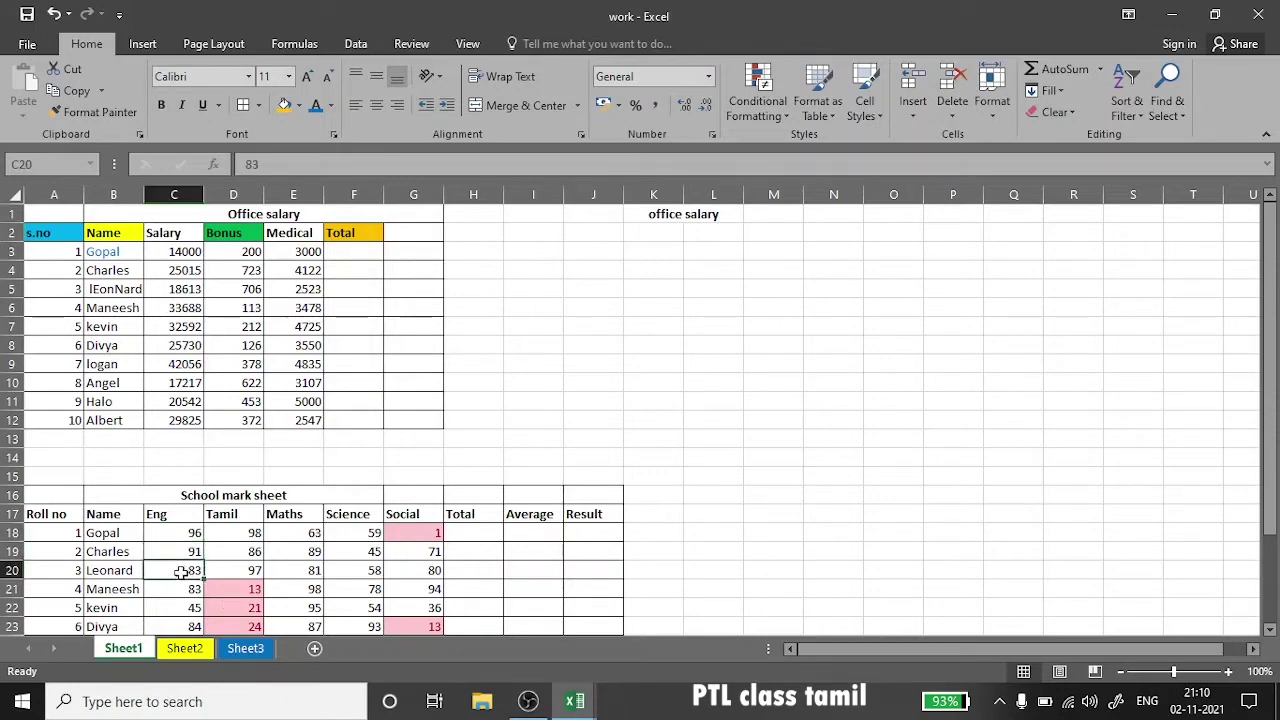
{"action": "left_click", "coordinate": [195, 531]}
{"action": "left_click", "coordinate": [194, 565]}
{"action": "left_click", "coordinate": [194, 587]}
{"action": "left_click", "coordinate": [192, 605]}
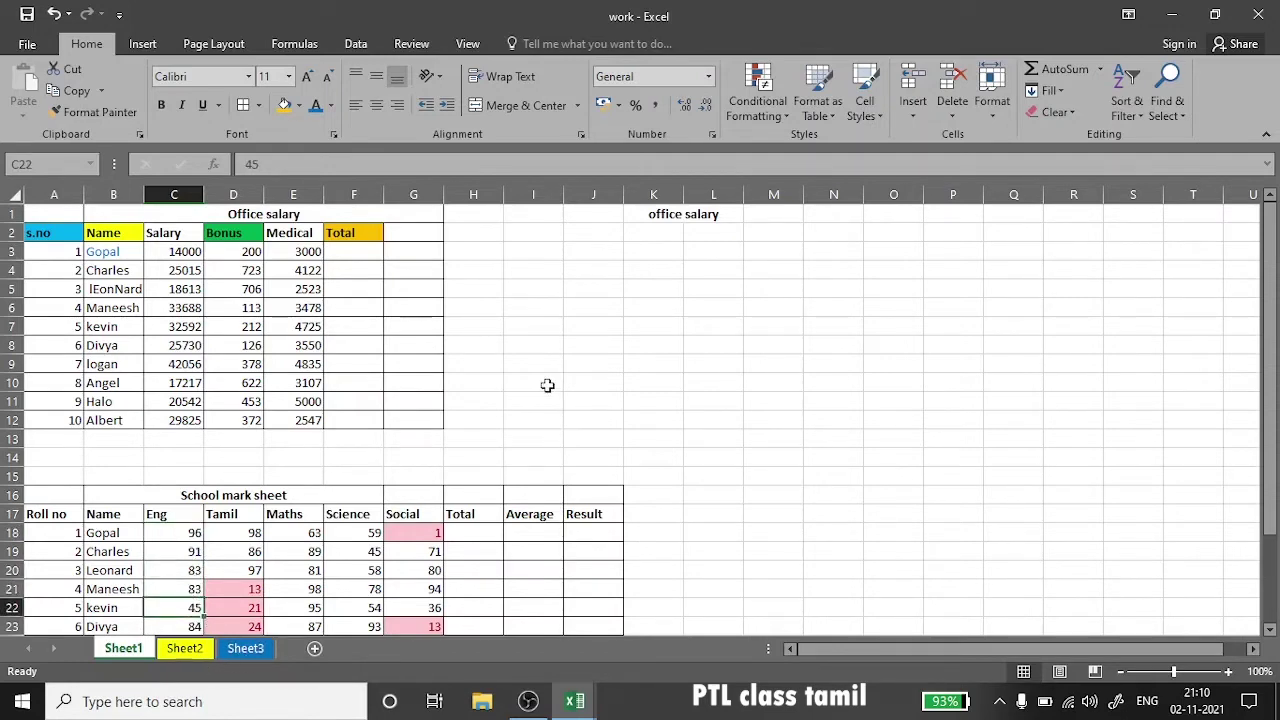
- Type the headings rollno, names, eng and maths into A2:D2 on Sheet2
{"action": "left_click", "coordinate": [186, 649]}
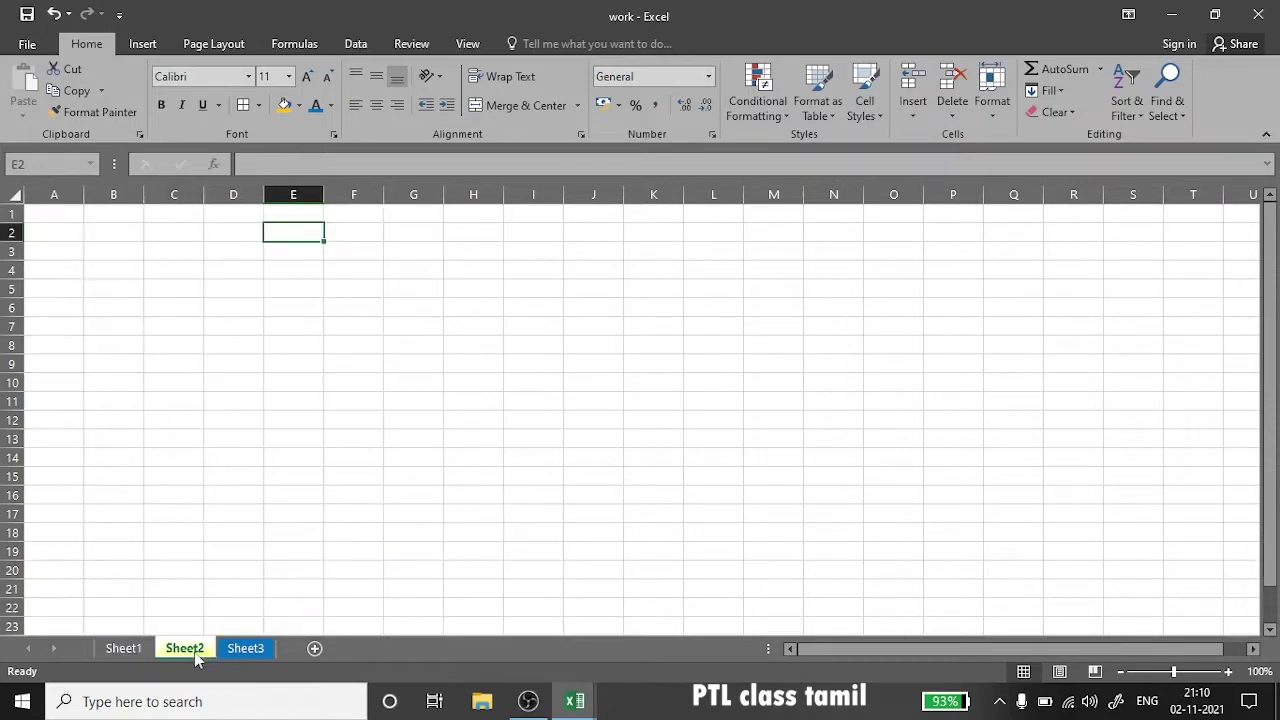
{"action": "left_click", "coordinate": [206, 239]}
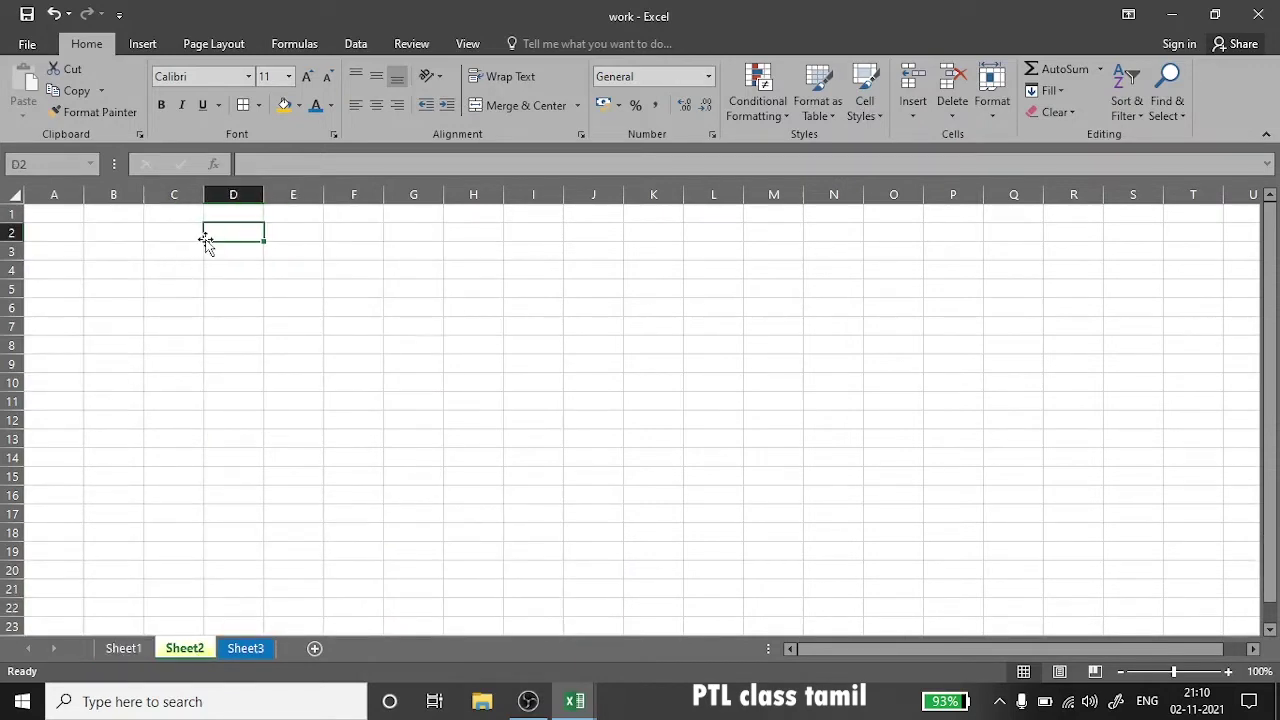
{"action": "left_click", "coordinate": [73, 231]}
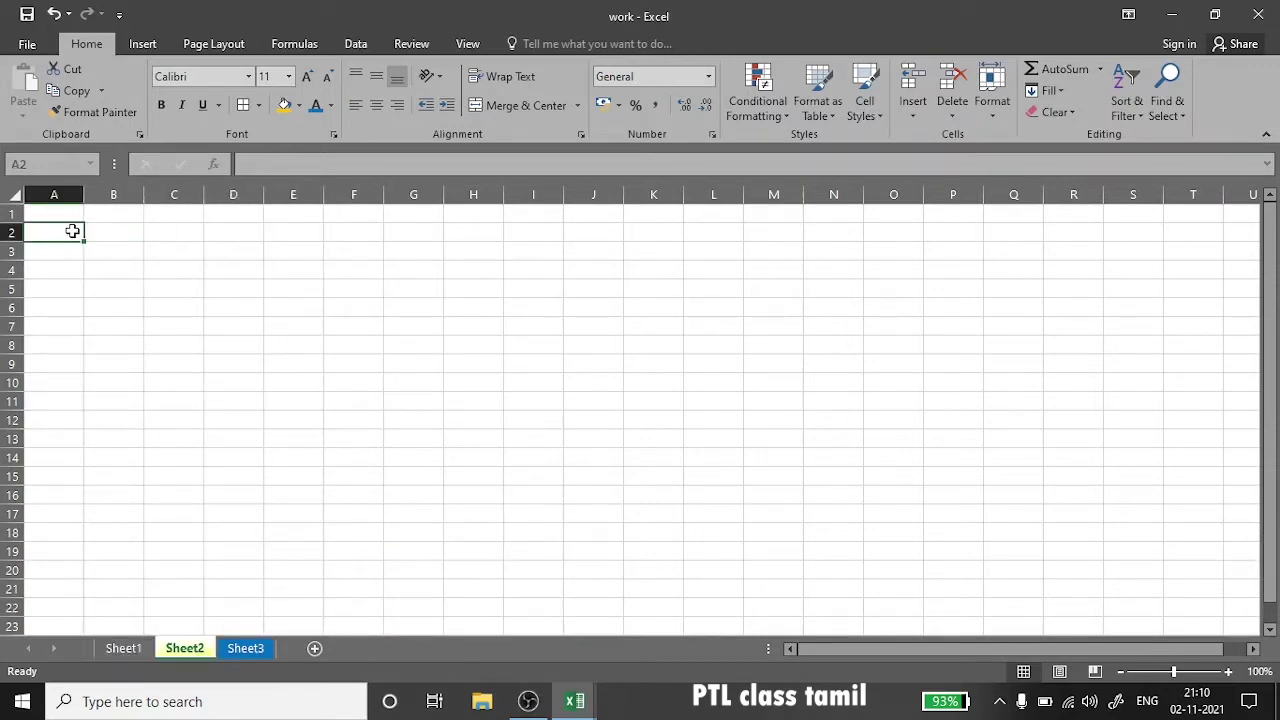
{"action": "type", "text": "rollm"}
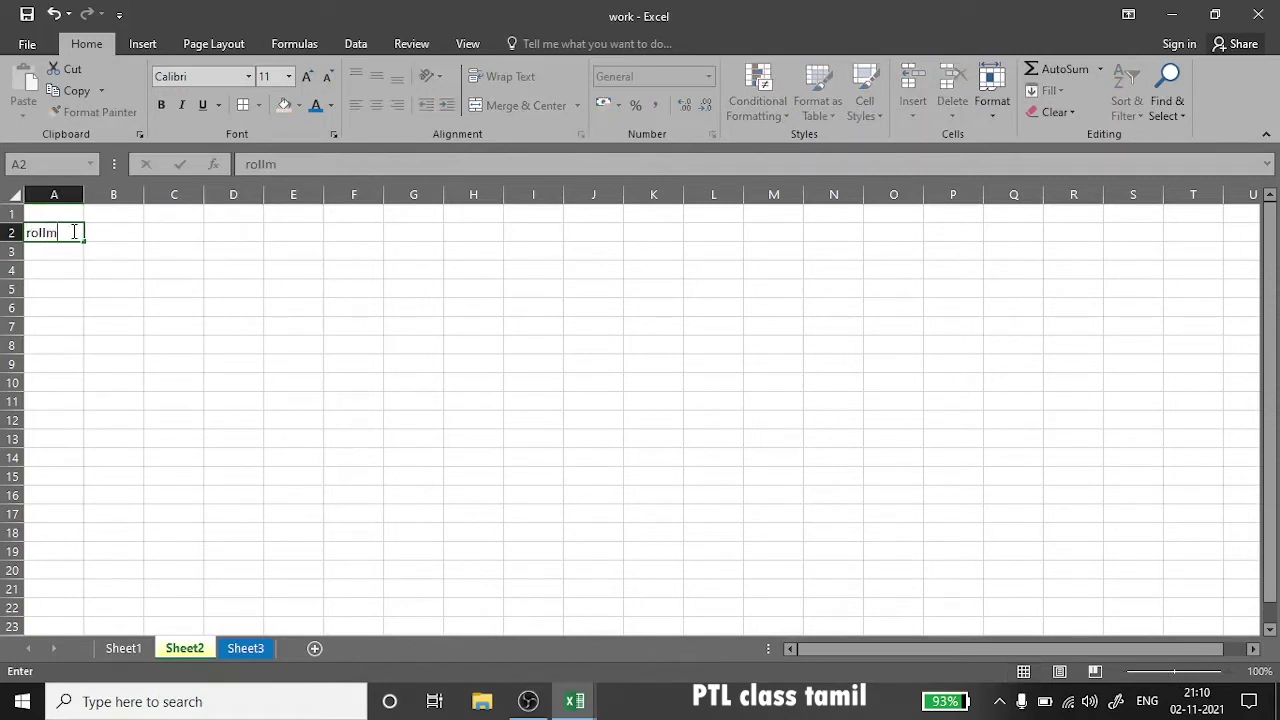
{"action": "type", "text": "o"}
{"action": "key", "text": "BackSpace"}
{"action": "key", "text": "BackSpace"}
{"action": "type", "text": "no"}
{"action": "left_click", "coordinate": [114, 234]}
{"action": "type", "text": "nam"}
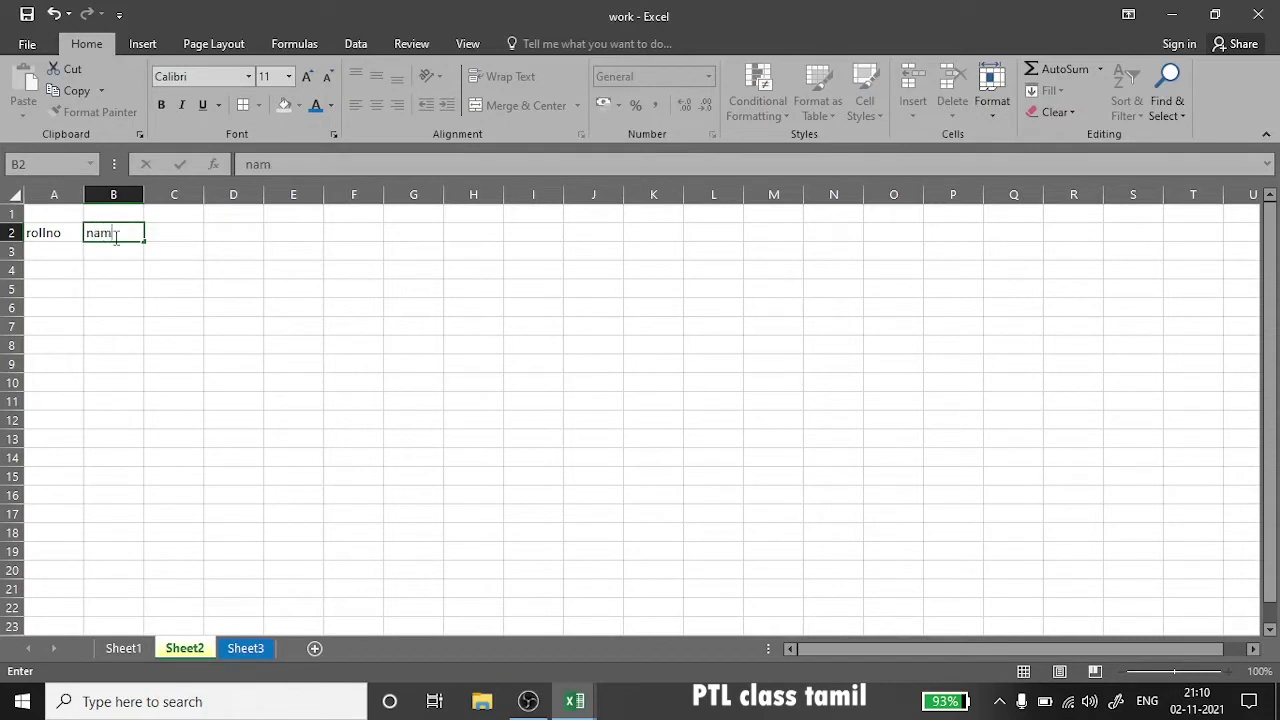
{"action": "type", "text": "es"}
{"action": "left_click", "coordinate": [187, 230]}
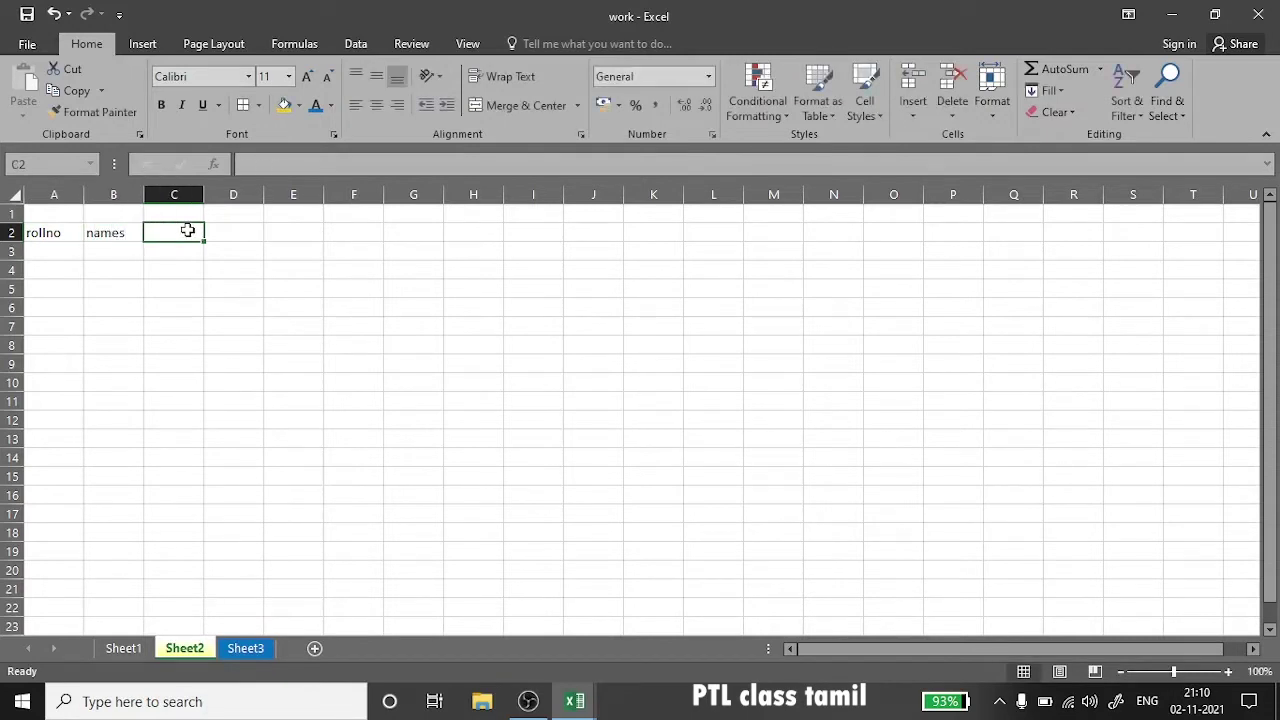
{"action": "type", "text": "eng"}
{"action": "left_click", "coordinate": [234, 235]}
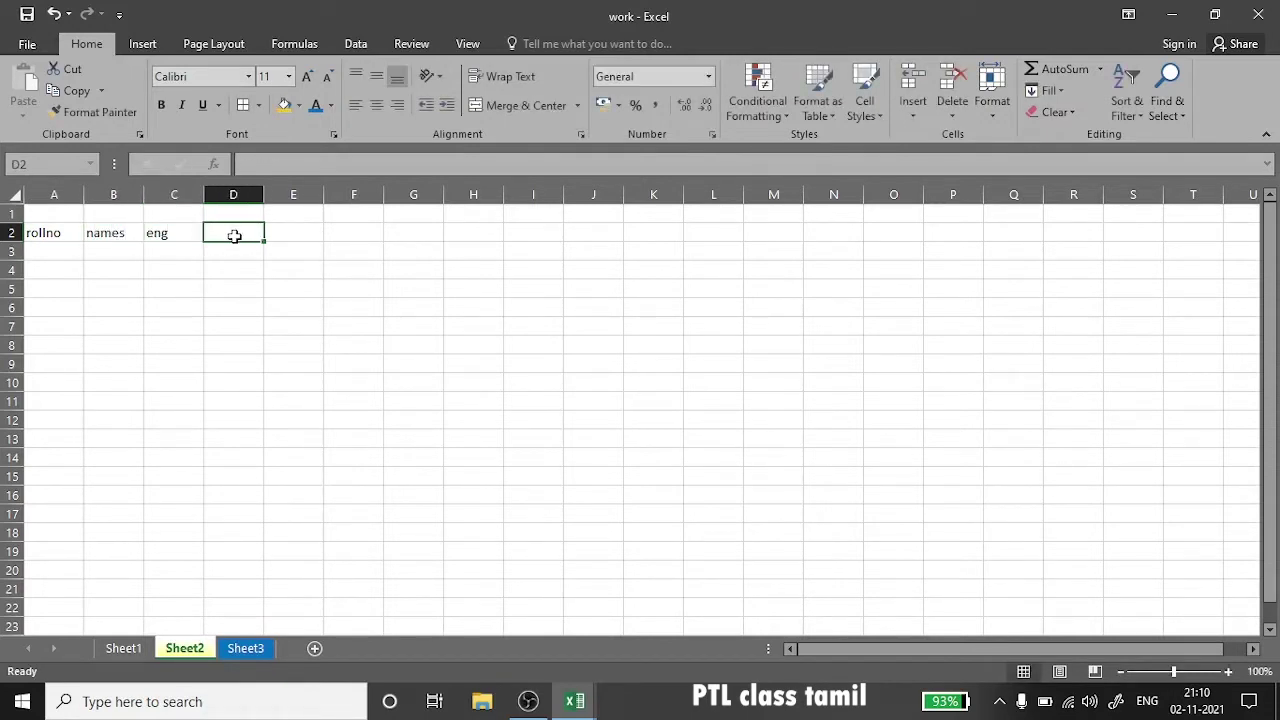
{"action": "type", "text": "matg"}
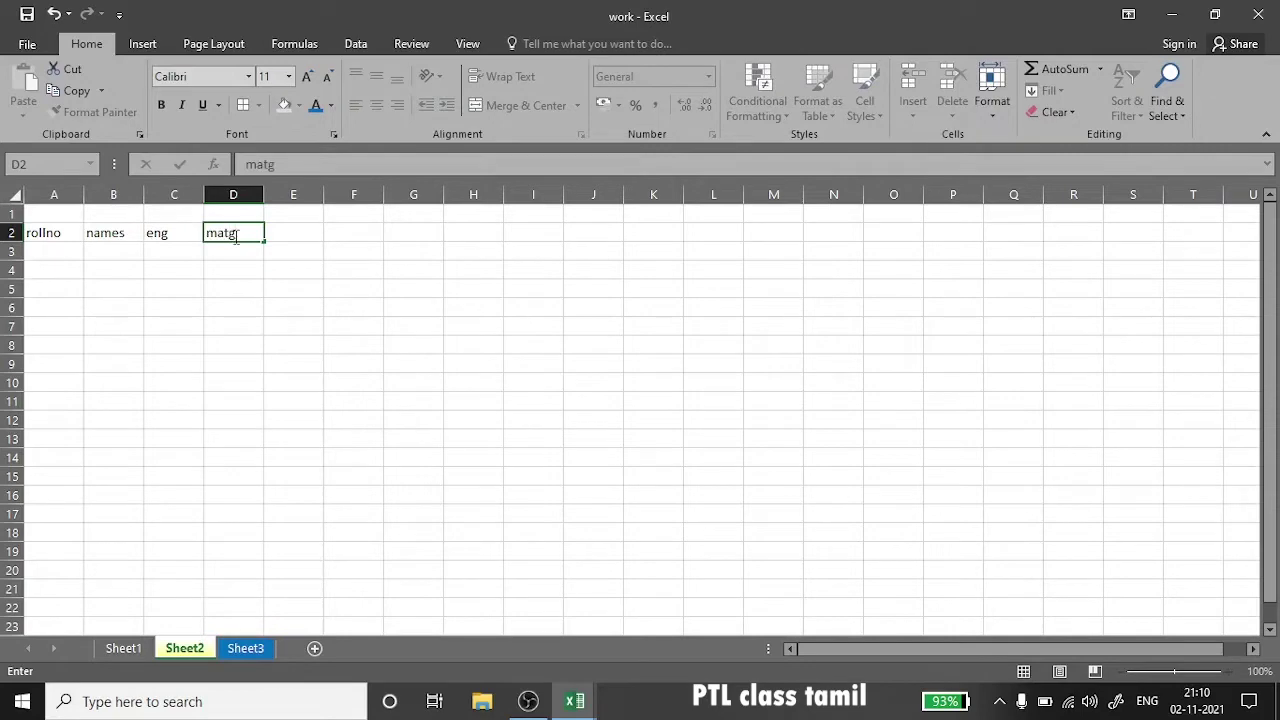
{"action": "key", "text": "BackSpace"}
{"action": "type", "text": "hs"}
- Enter the first student row in A3:D3: roll 1, a student name, eng 67, maths 87
{"action": "left_click_drag", "start_coordinate": [47, 229], "coordinate": [227, 339]}
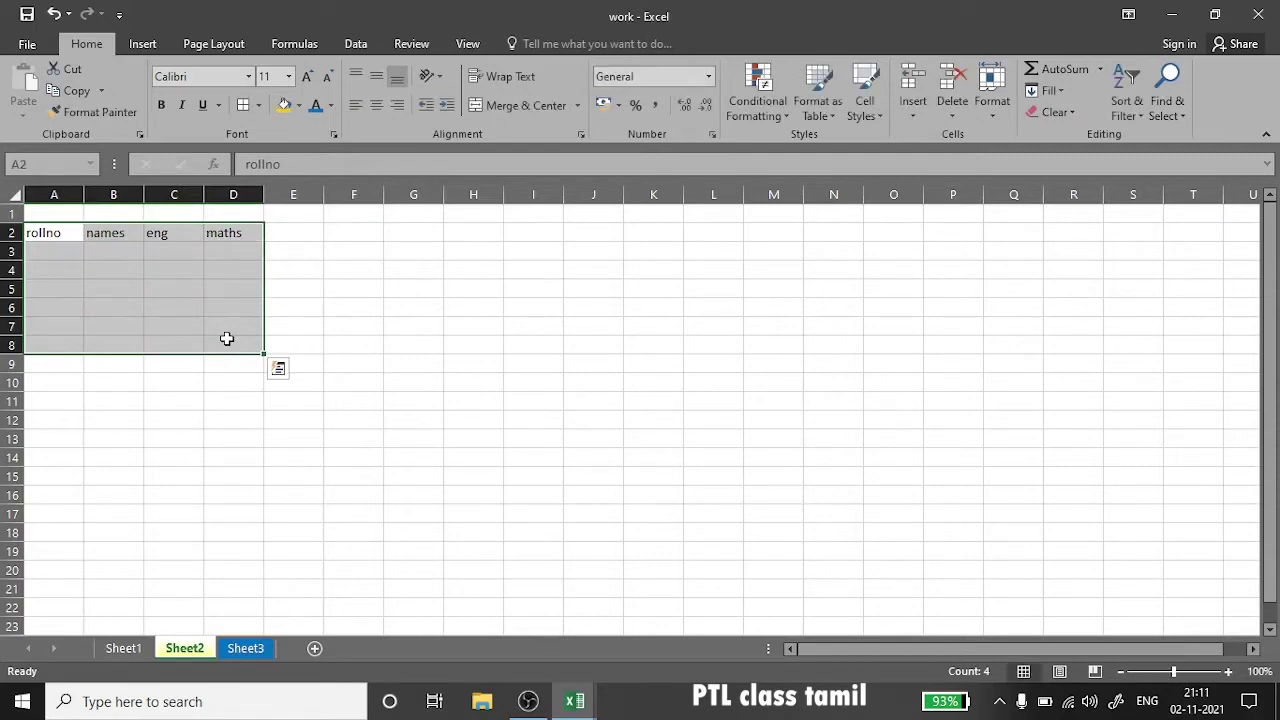
{"action": "left_click", "coordinate": [56, 253]}
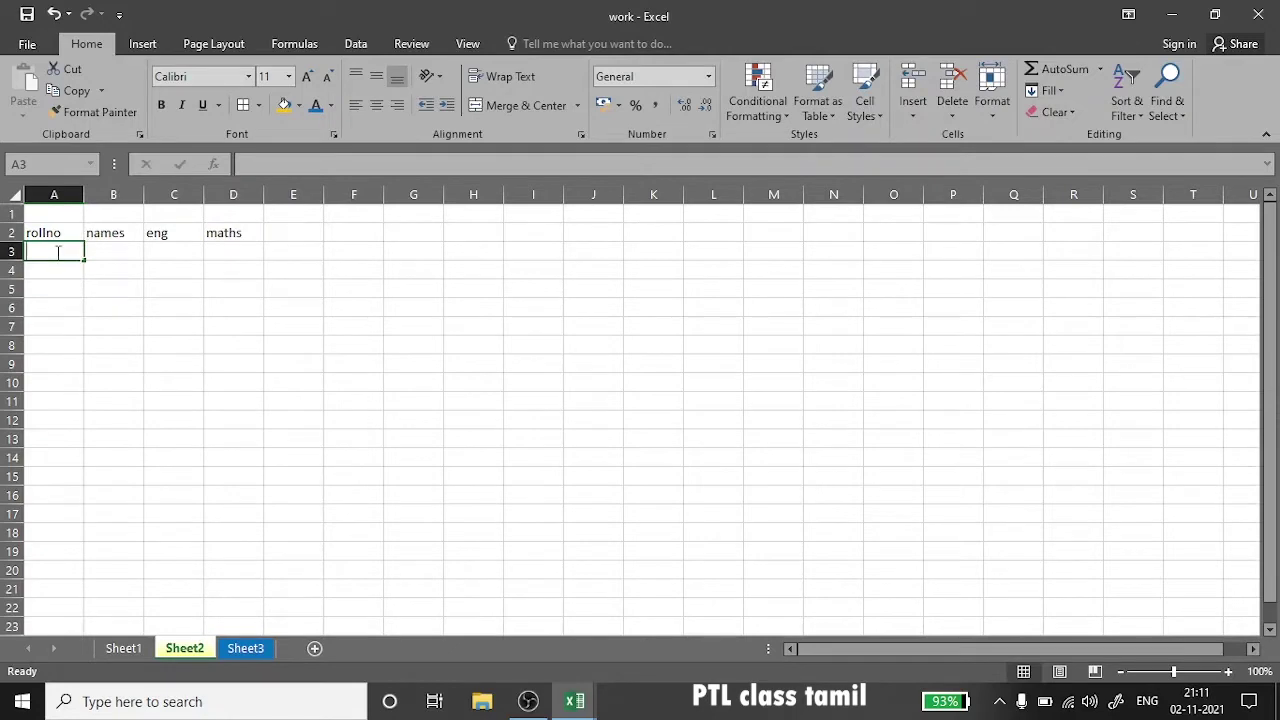
{"action": "type", "text": "1"}
{"action": "left_click", "coordinate": [124, 252]}
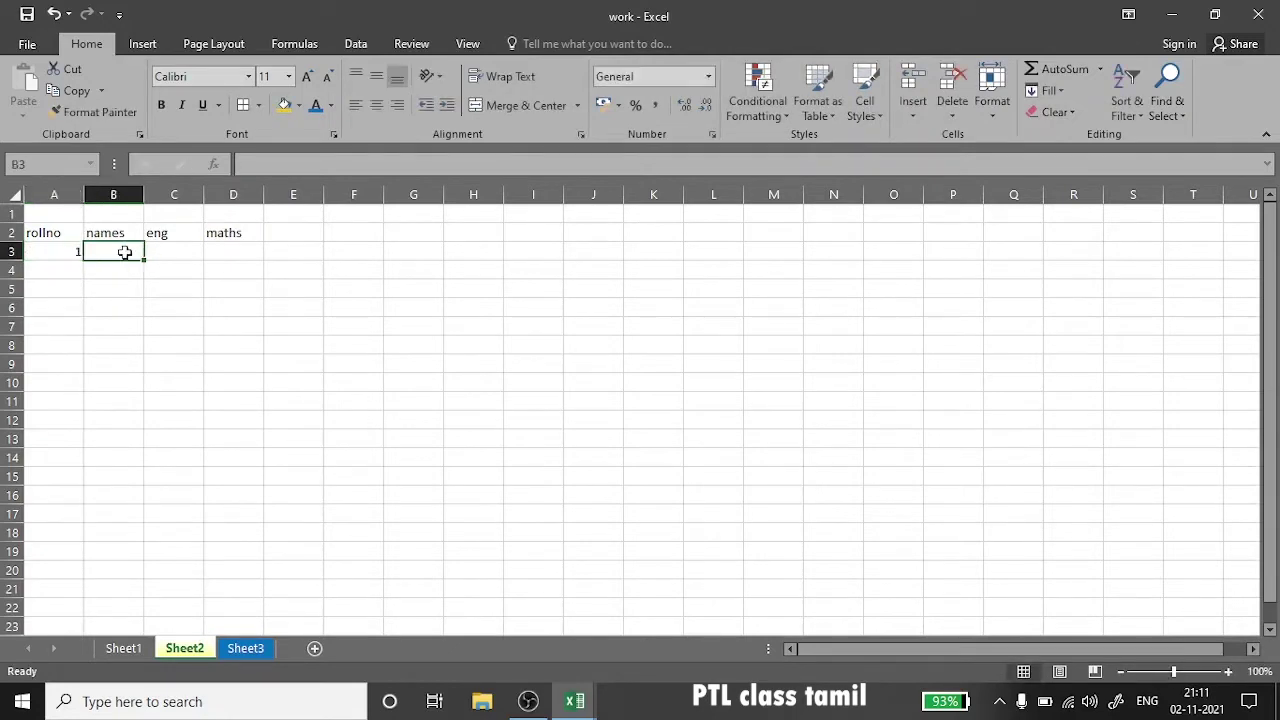
{"action": "type", "text": "andrew"}
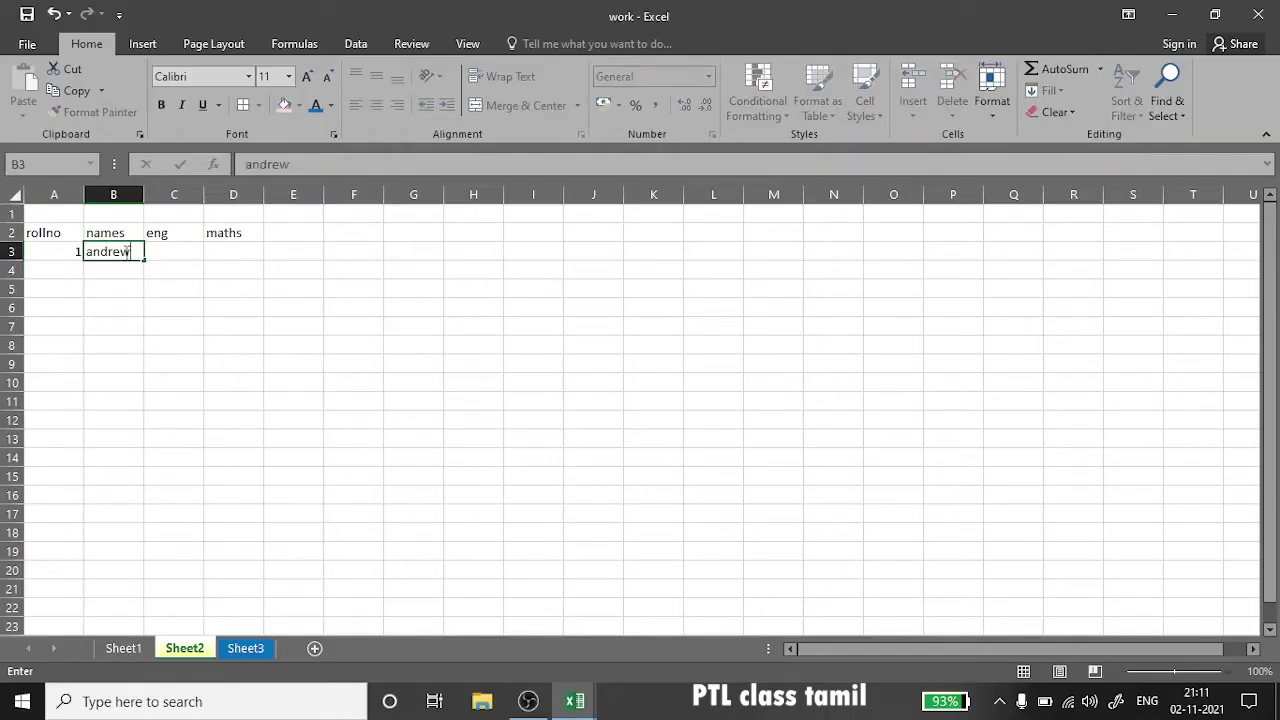
{"action": "left_click", "coordinate": [187, 256]}
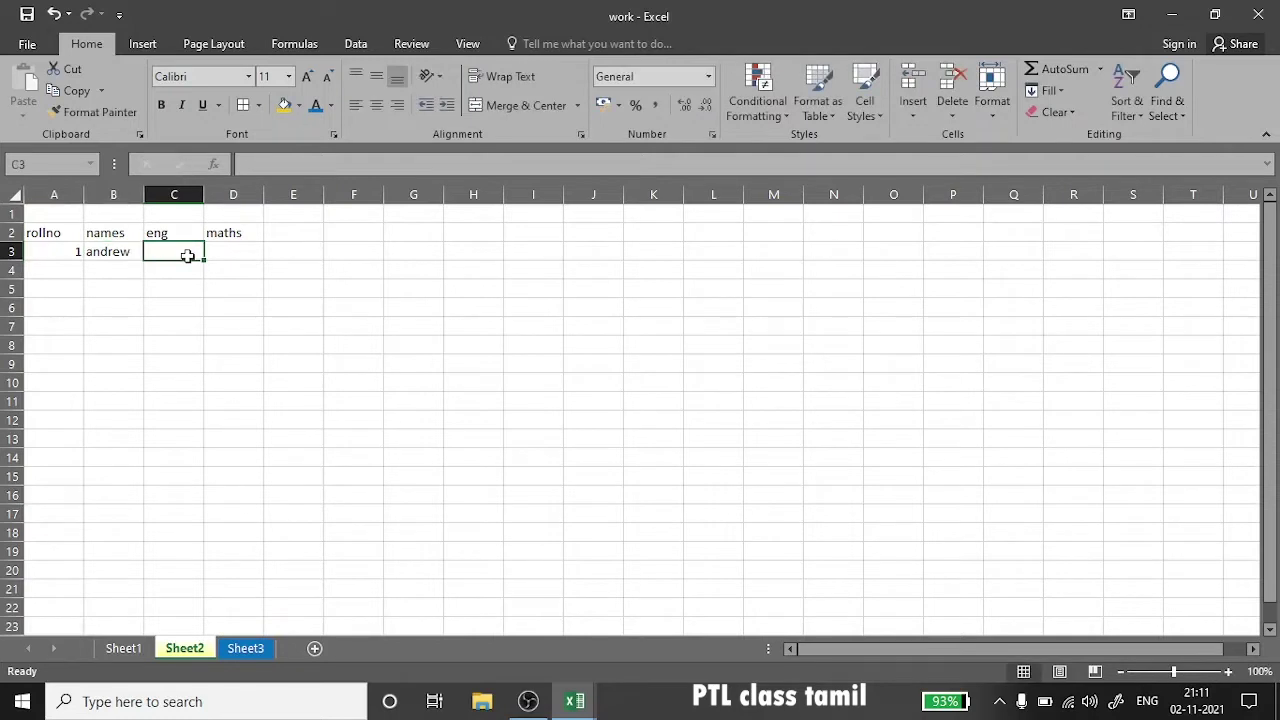
{"action": "type", "text": "67"}
{"action": "left_click", "coordinate": [231, 256]}
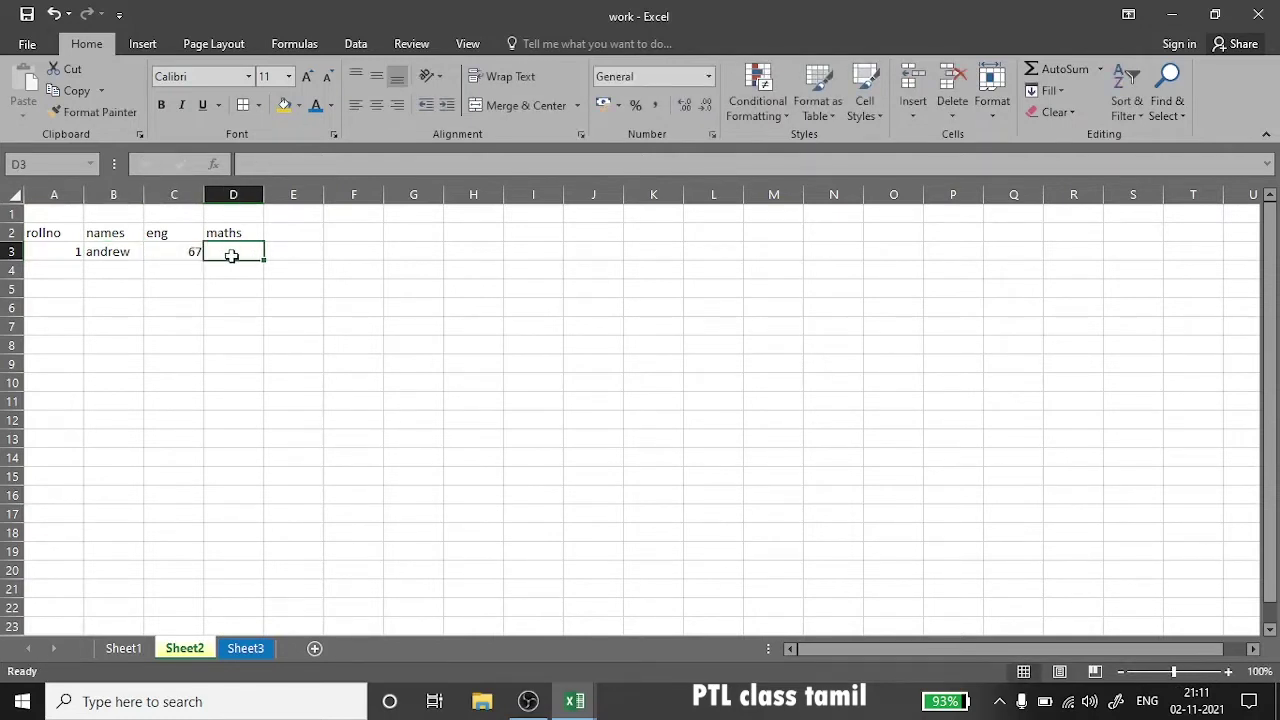
{"action": "type", "text": "87"}
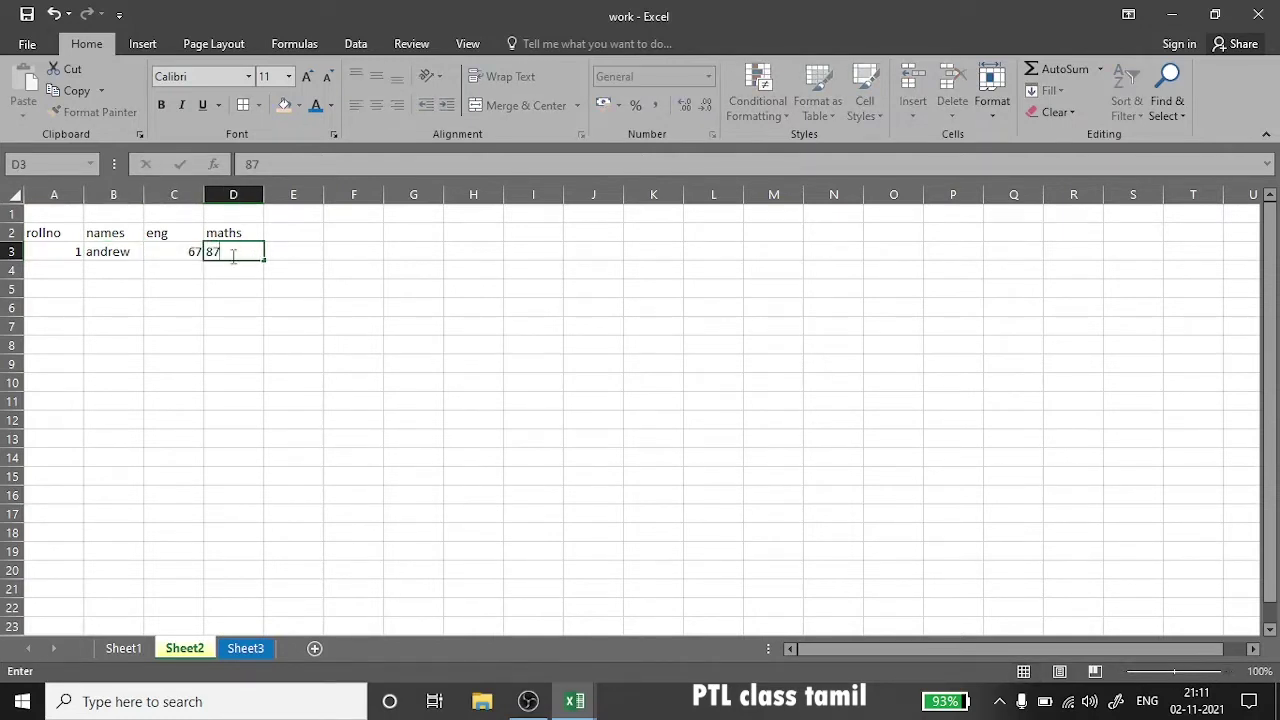
{"action": "left_click", "coordinate": [178, 264]}
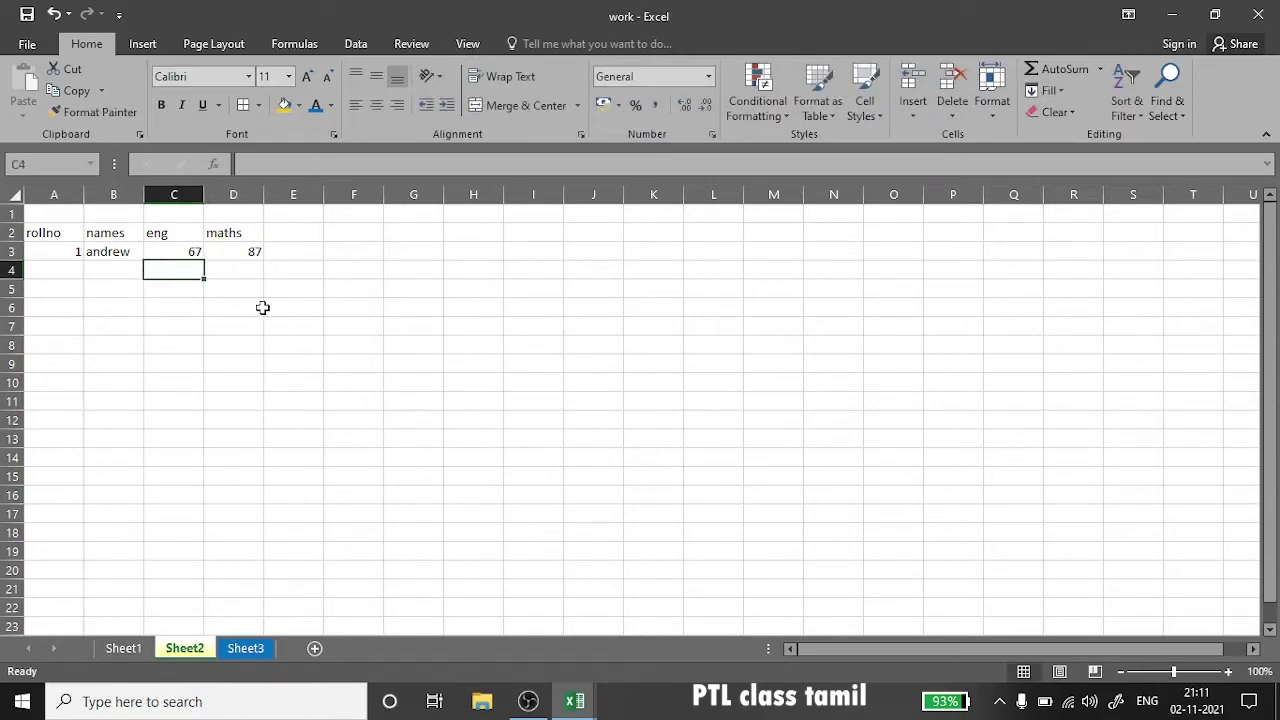
{"action": "left_click", "coordinate": [130, 367]}
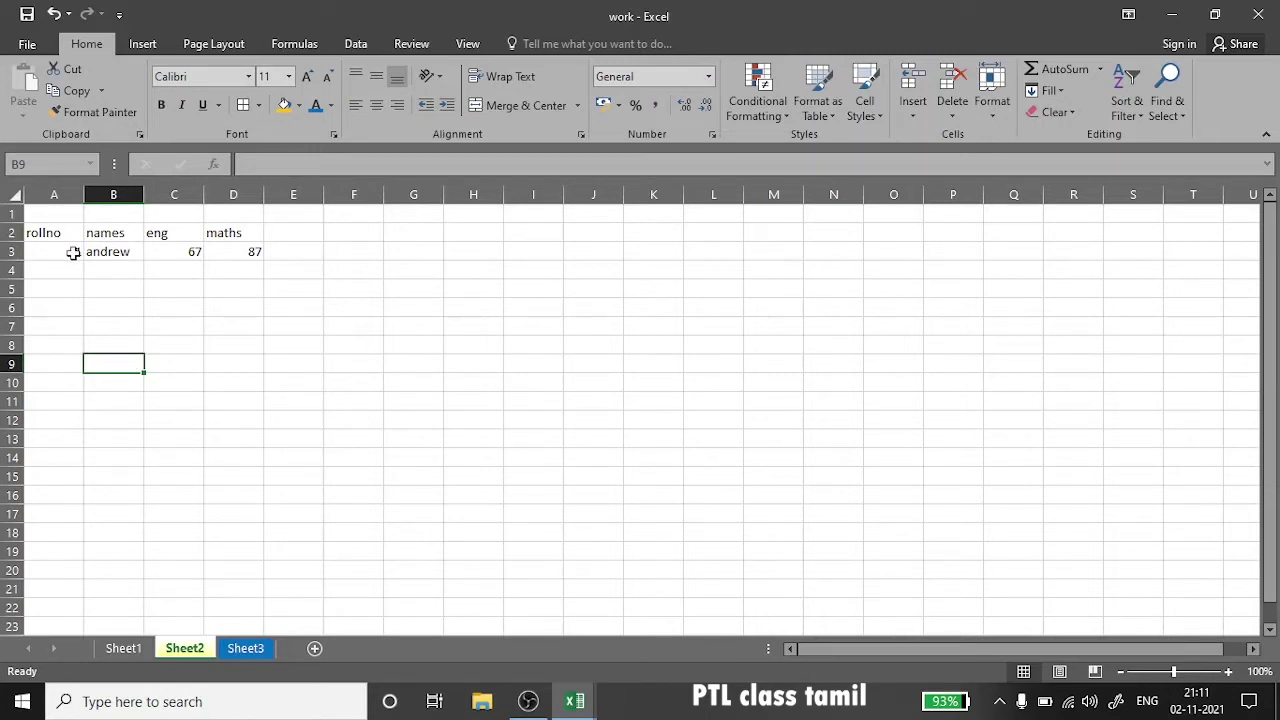
- Try entering roll number 2 in A4 by hand, then clear it again
{"action": "left_click_drag", "start_coordinate": [72, 252], "coordinate": [63, 443]}
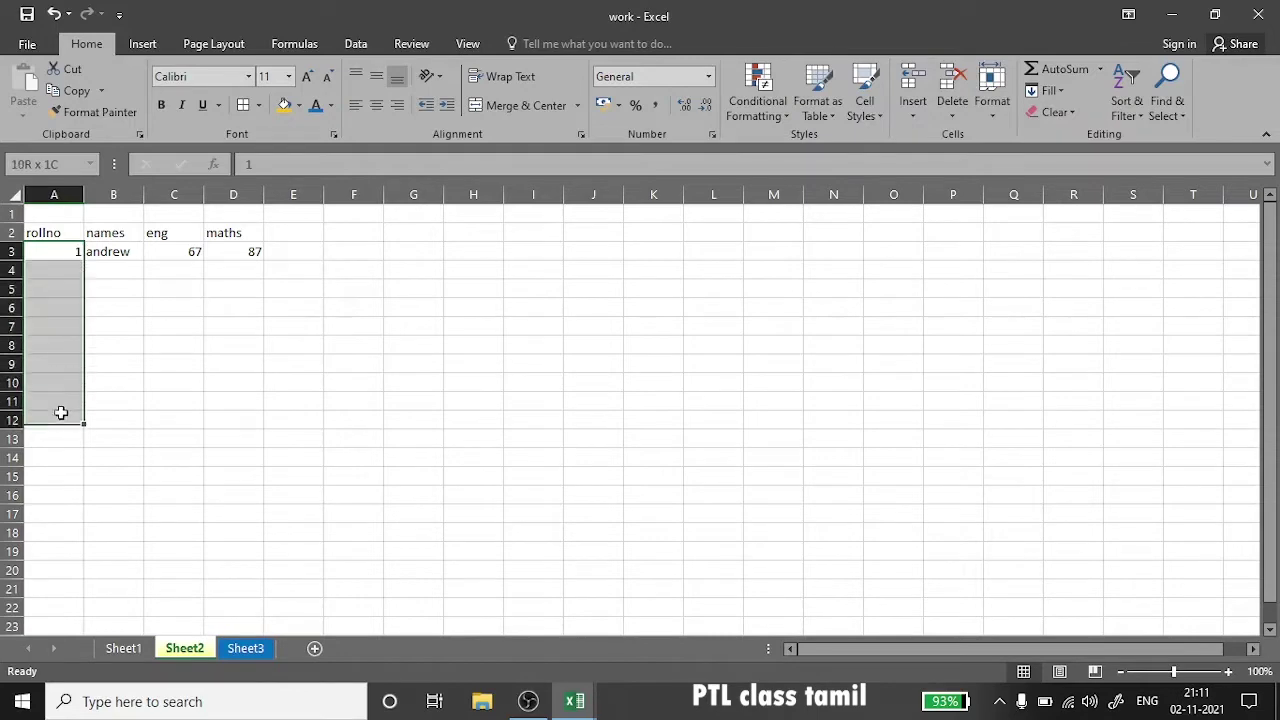
{"action": "scroll", "coordinate": [63, 443], "scroll_direction": "down", "scroll_amount": 2}
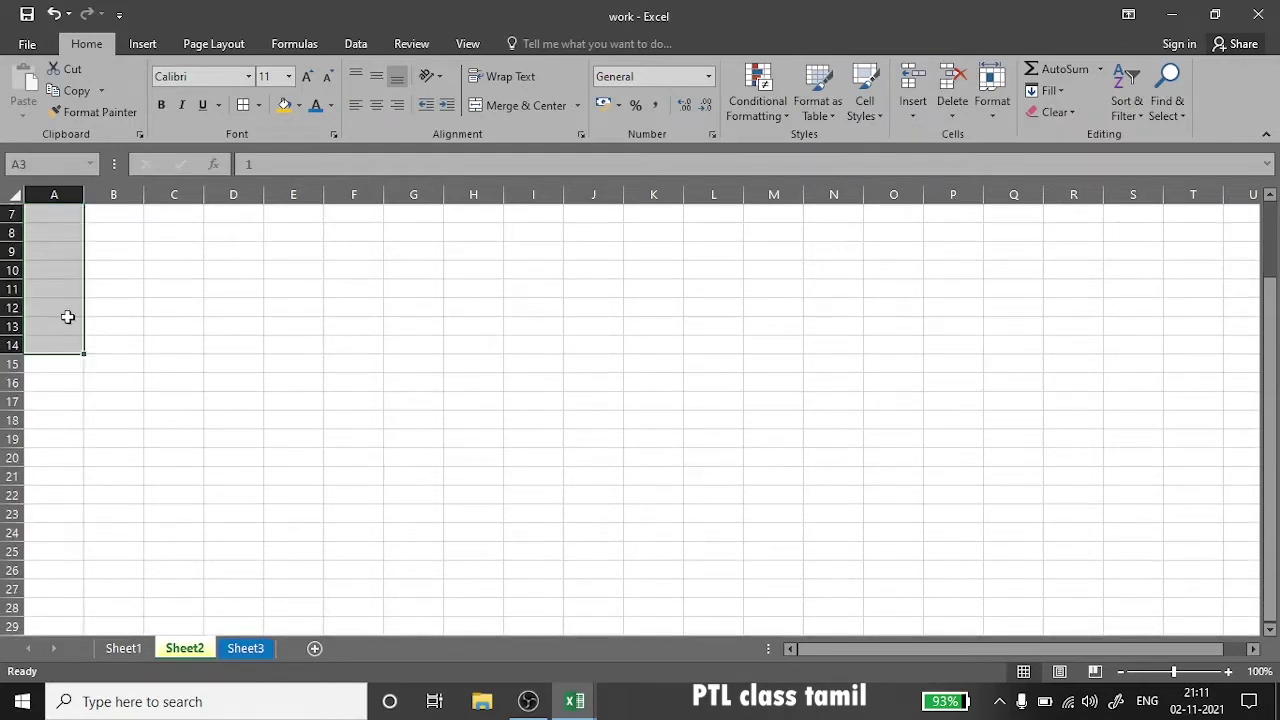
{"action": "left_click", "coordinate": [190, 272]}
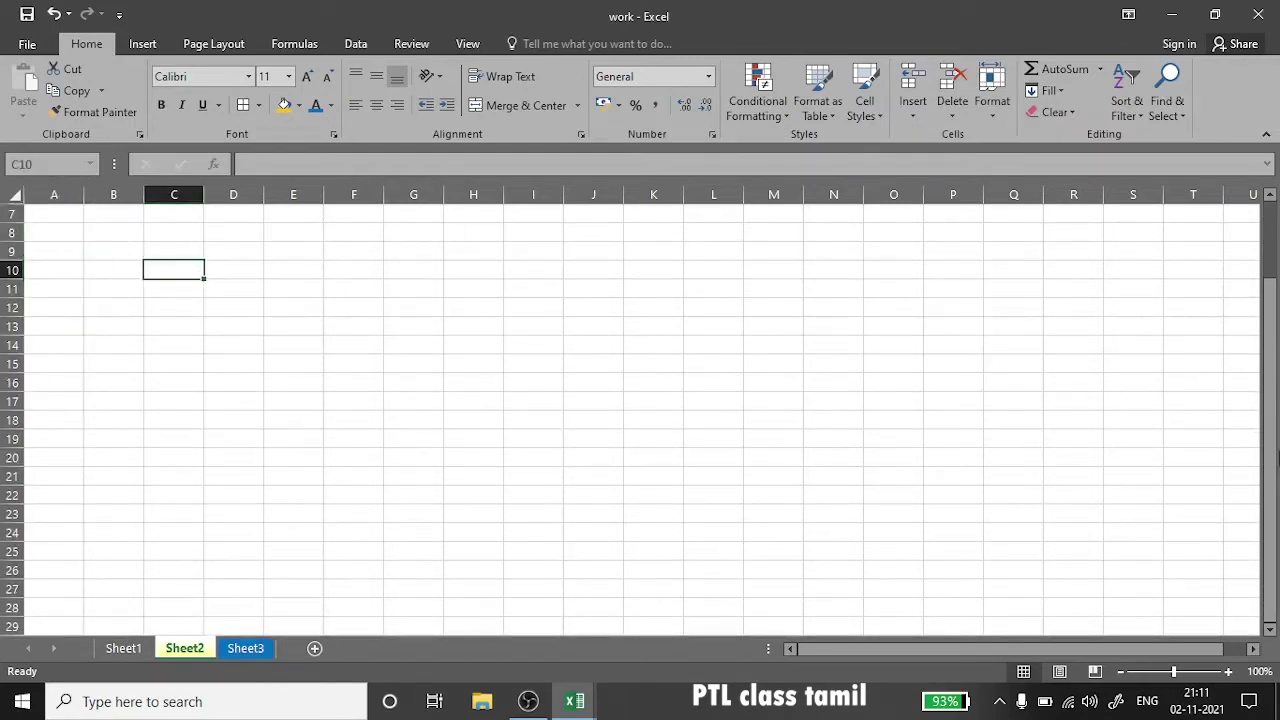
{"action": "left_click_drag", "start_coordinate": [1277, 316], "coordinate": [1270, 205]}
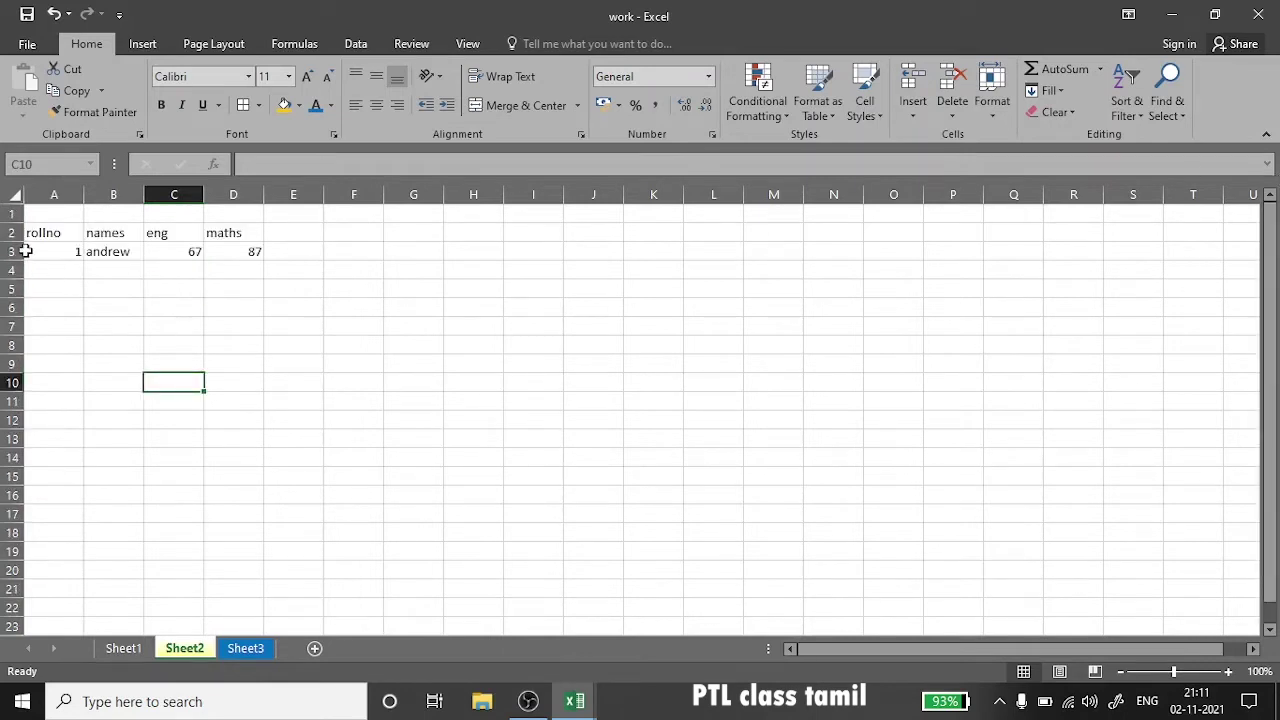
{"action": "left_click", "coordinate": [72, 257]}
{"action": "left_click", "coordinate": [67, 269]}
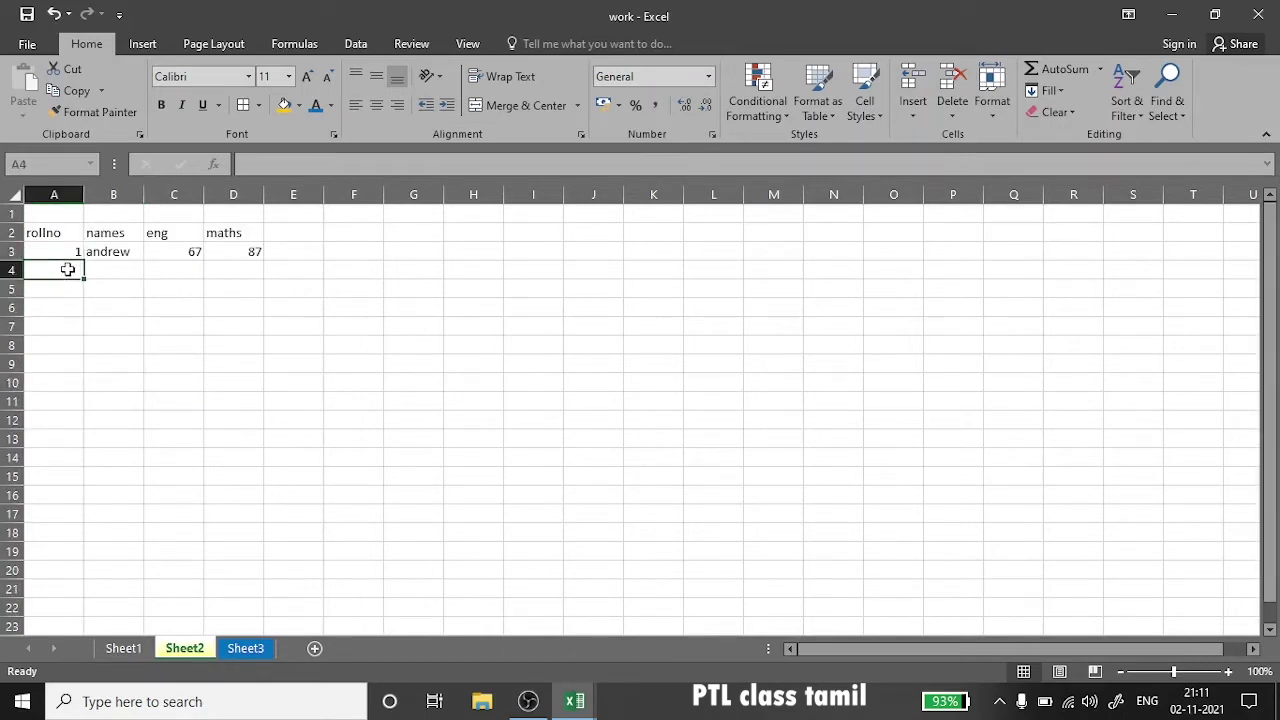
{"action": "key", "text": "Return"}
{"action": "type", "text": "2"}
{"action": "key", "text": "Return"}
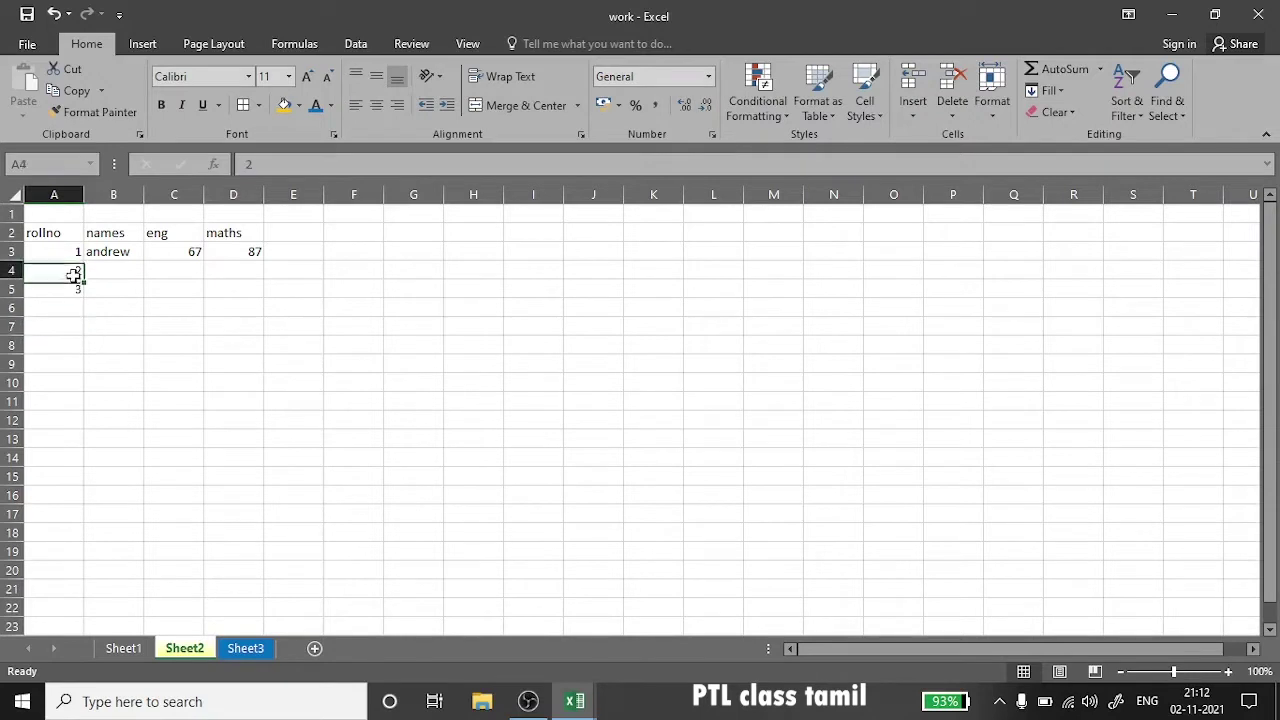
{"action": "left_click_drag", "start_coordinate": [67, 269], "coordinate": [76, 289]}
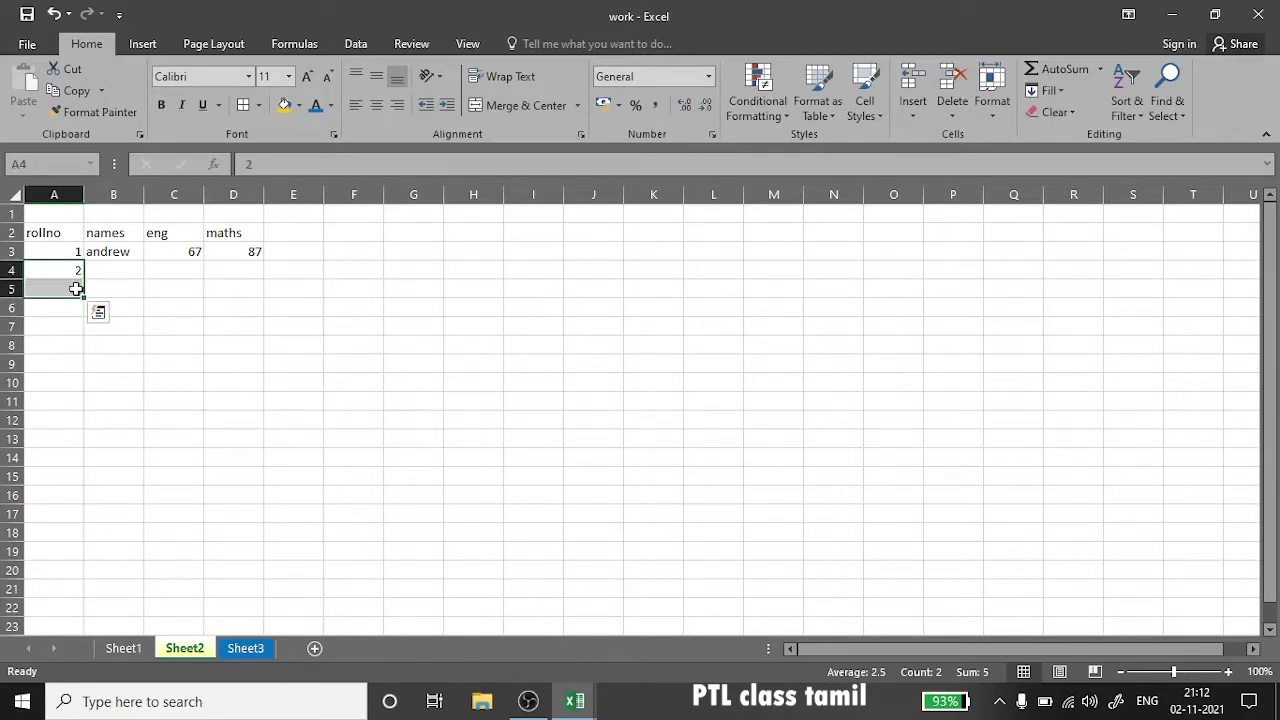
{"action": "key", "text": "BackSpace"}
{"action": "left_click", "coordinate": [74, 252]}
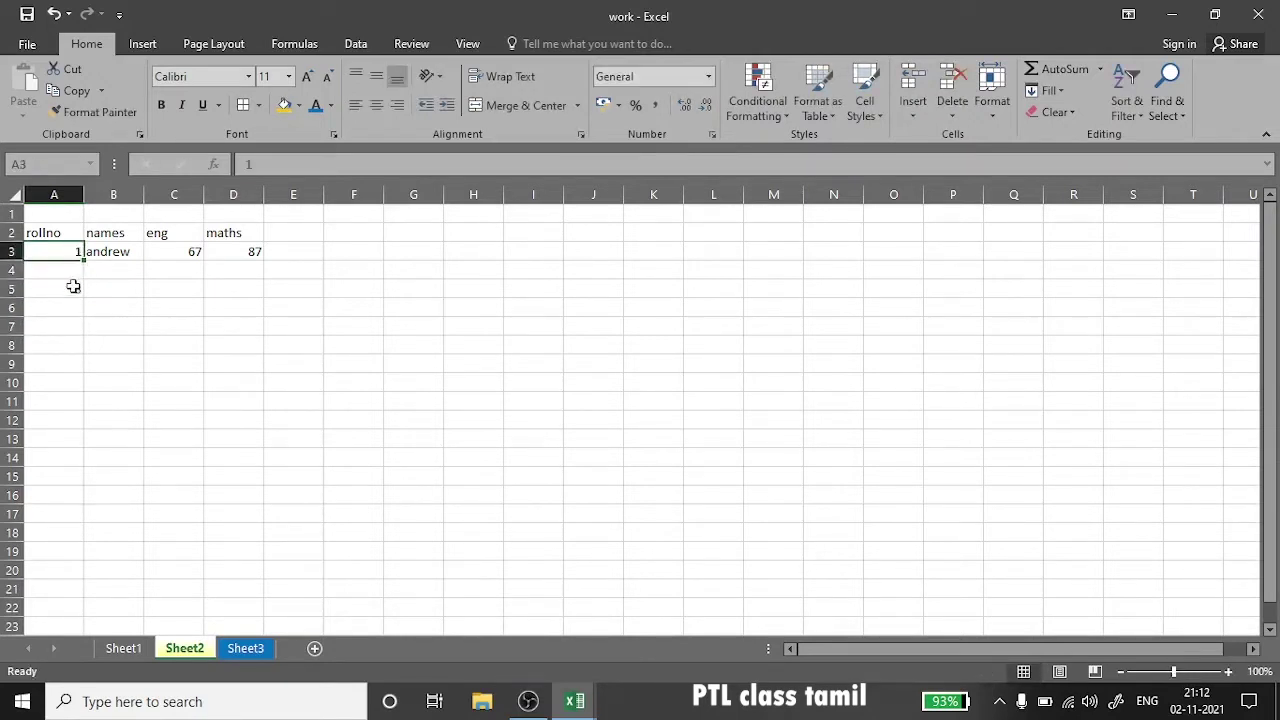
{"action": "double_click", "coordinate": [73, 287]}
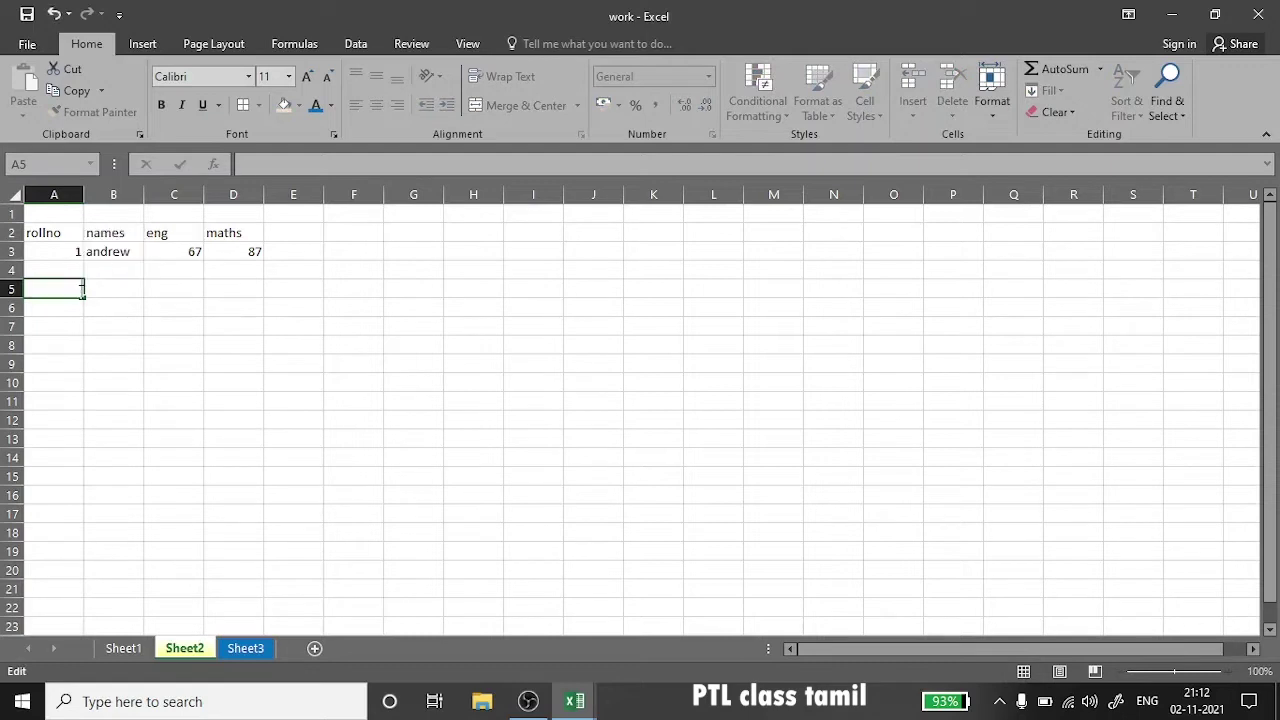
{"action": "left_click", "coordinate": [76, 262]}
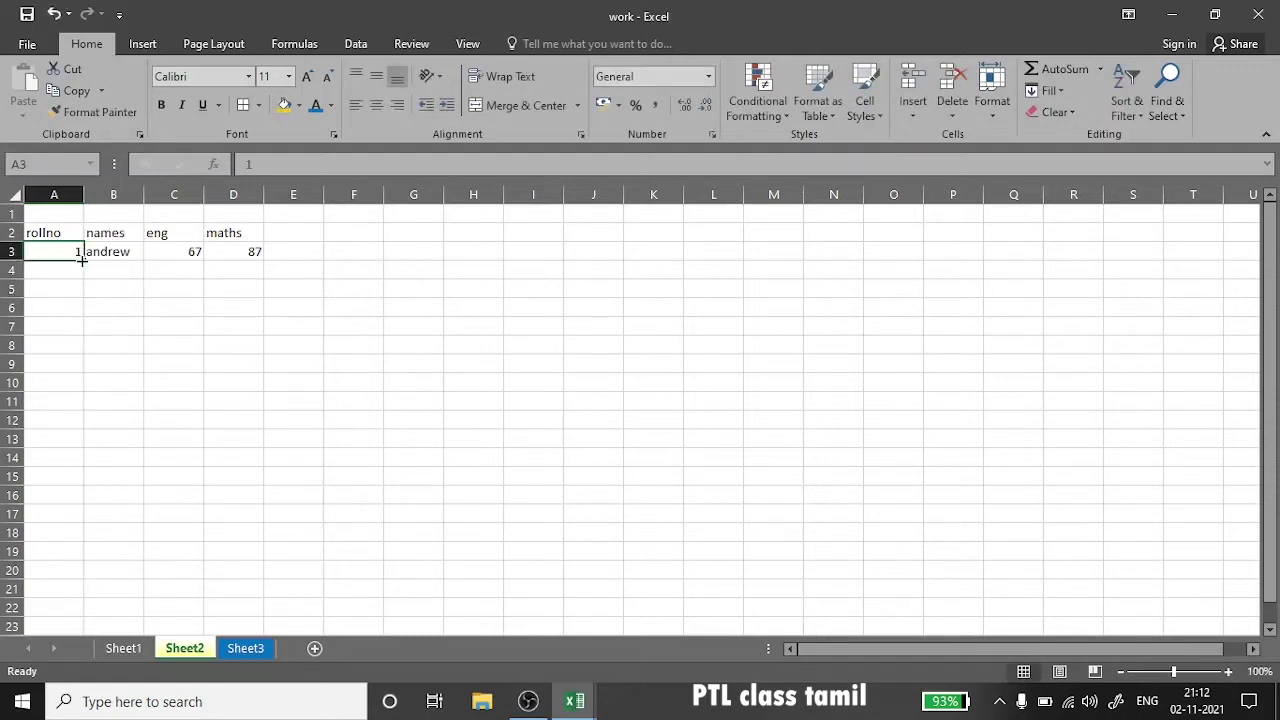
- Fill A3 down to A14 as a series, numbering rolls 1 through 12
{"action": "left_click_drag", "start_coordinate": [84, 258], "coordinate": [84, 440]}
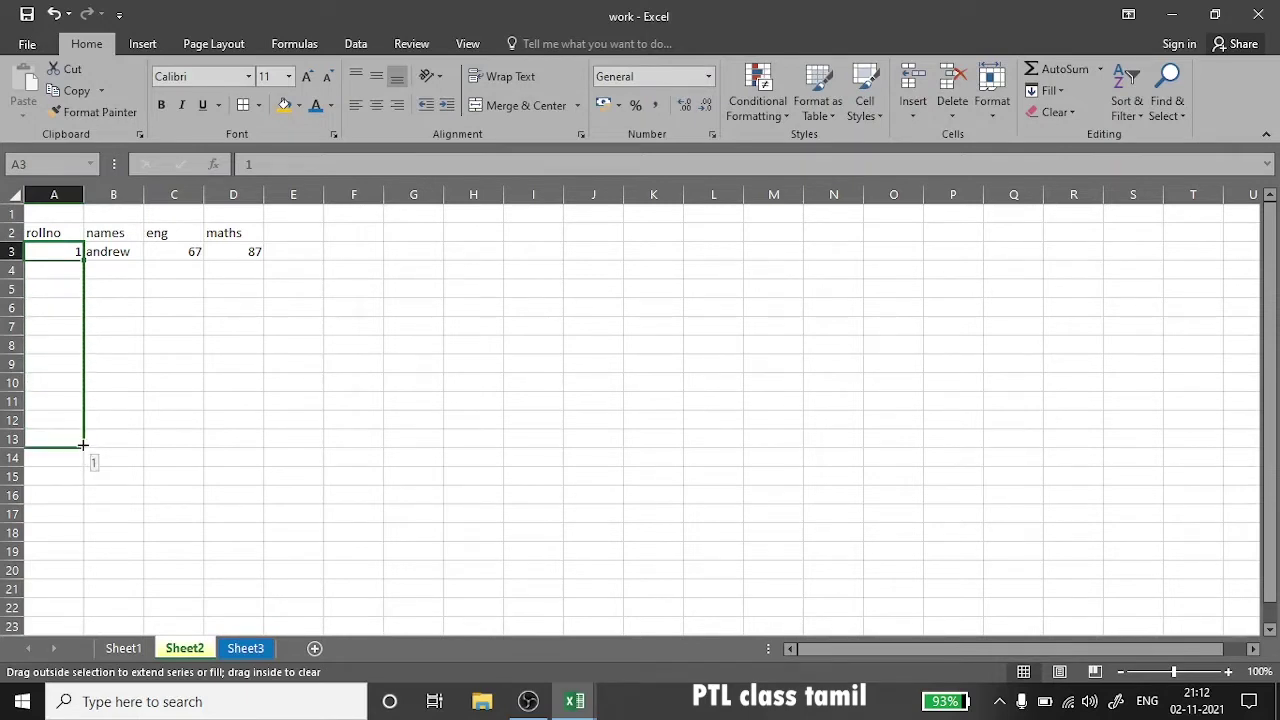
{"action": "left_click_drag", "start_coordinate": [84, 440], "coordinate": [80, 468]}
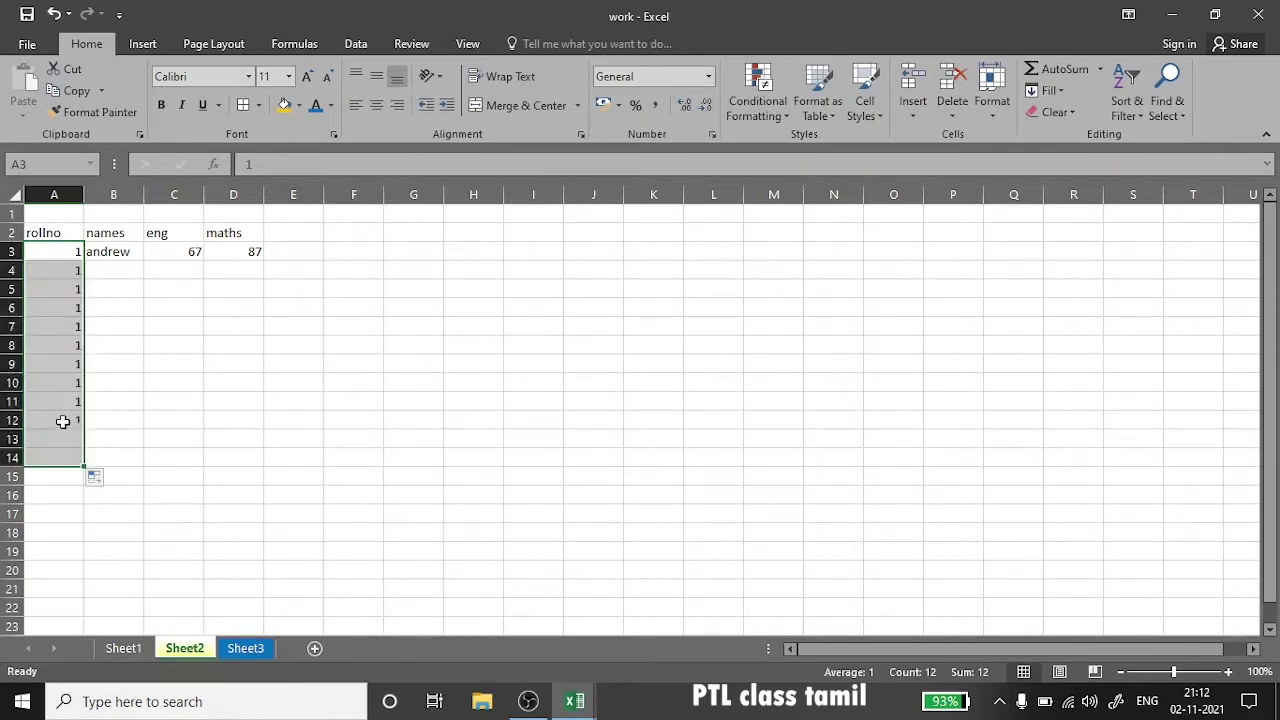
{"action": "left_click", "coordinate": [111, 480]}
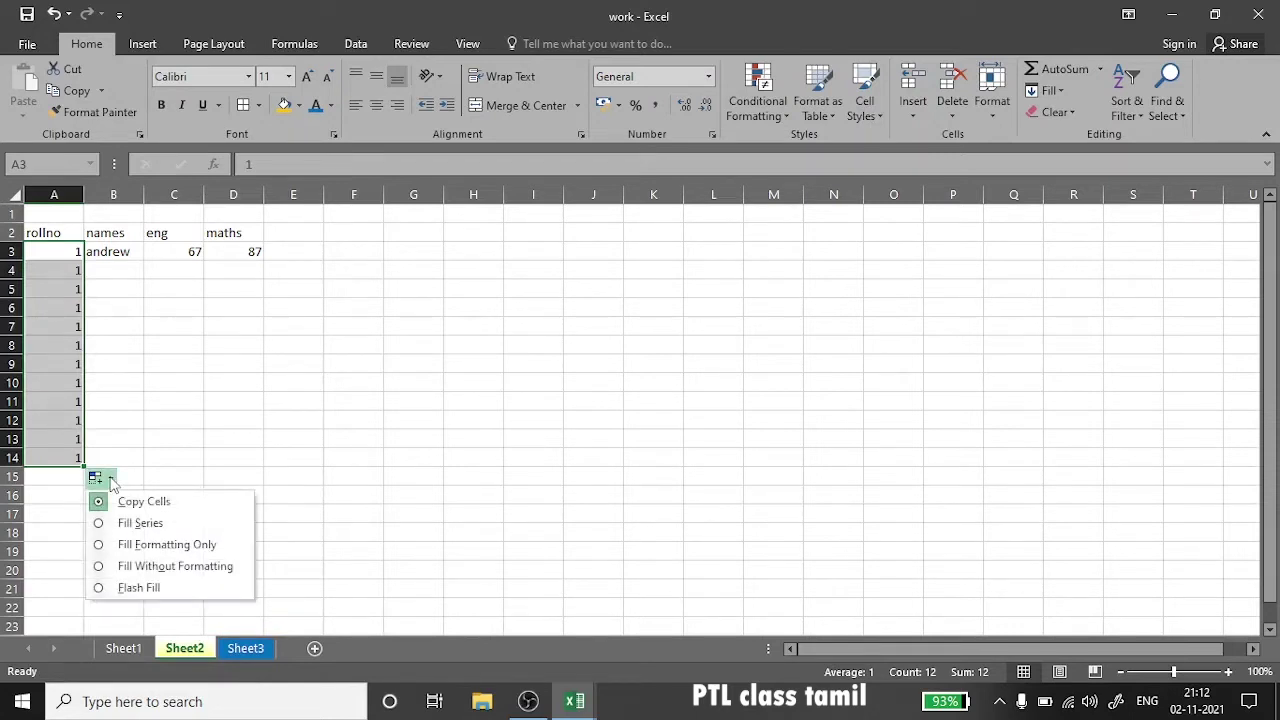
{"action": "left_click", "coordinate": [136, 523]}
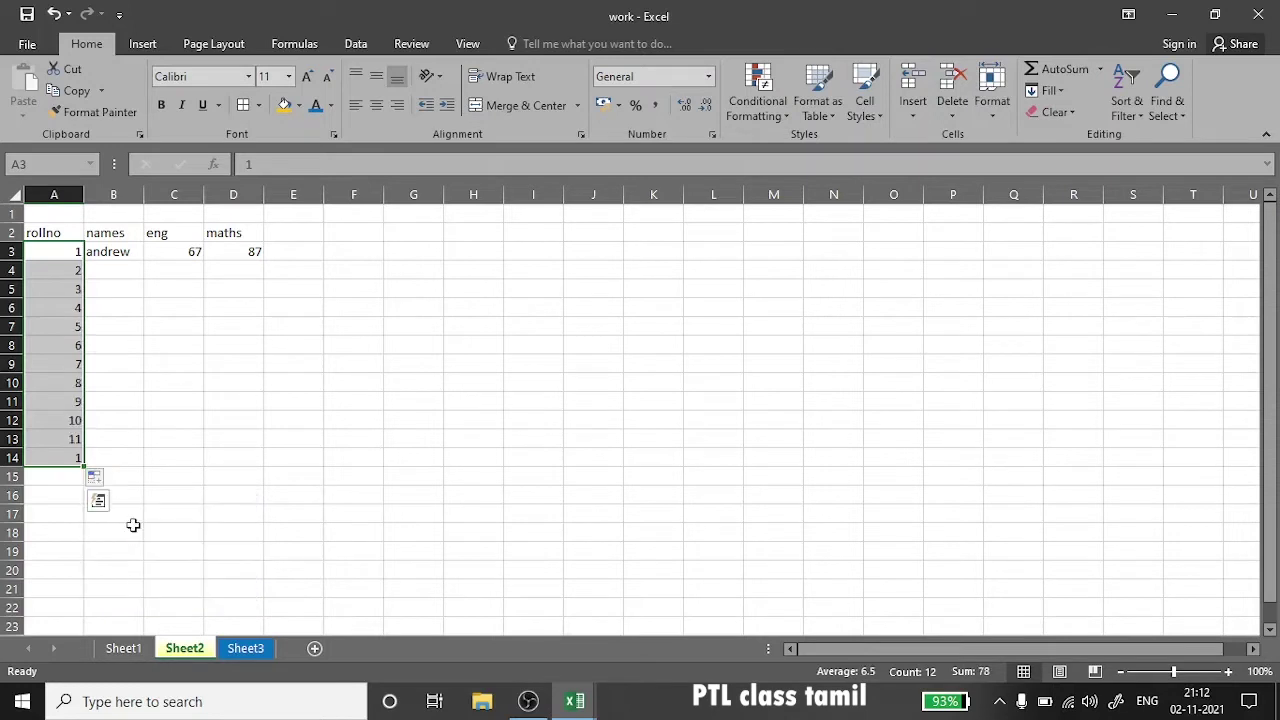
{"action": "left_click_drag", "start_coordinate": [63, 251], "coordinate": [71, 455]}
{"action": "left_click", "coordinate": [65, 475]}
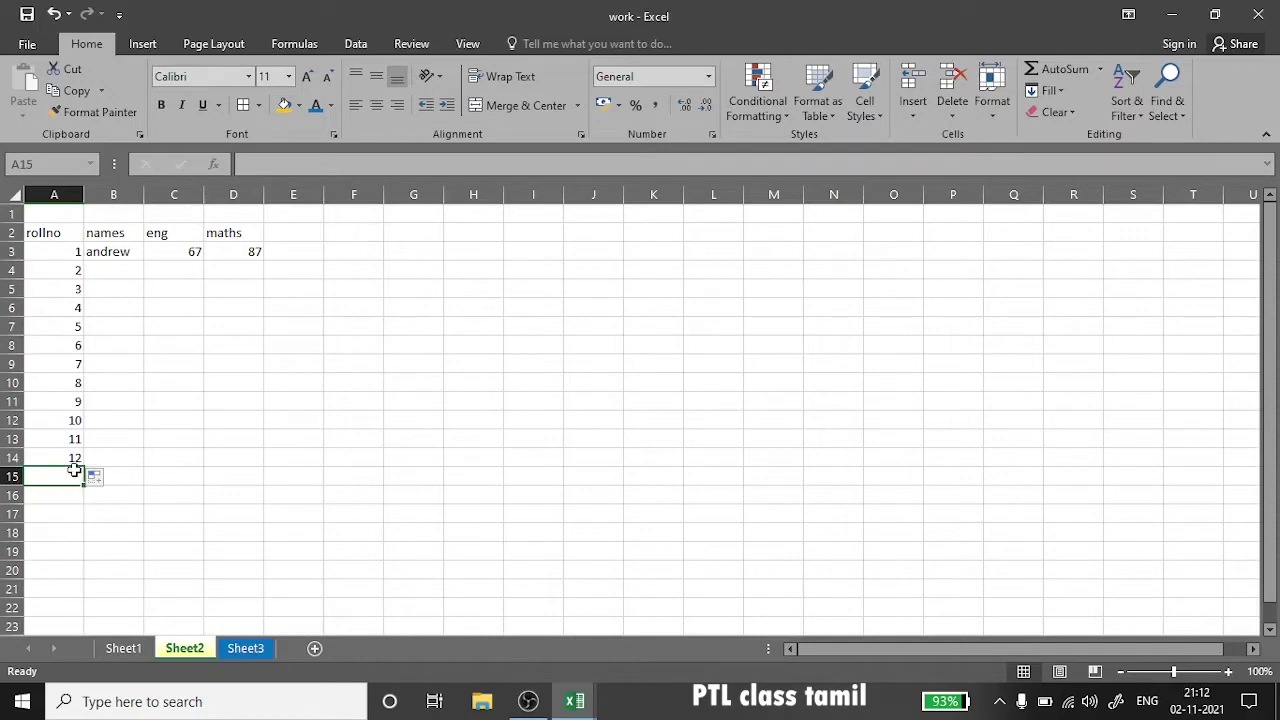
- Extend the series from roll 12 down to A21, continuing the count to 19
{"action": "left_click", "coordinate": [74, 458]}
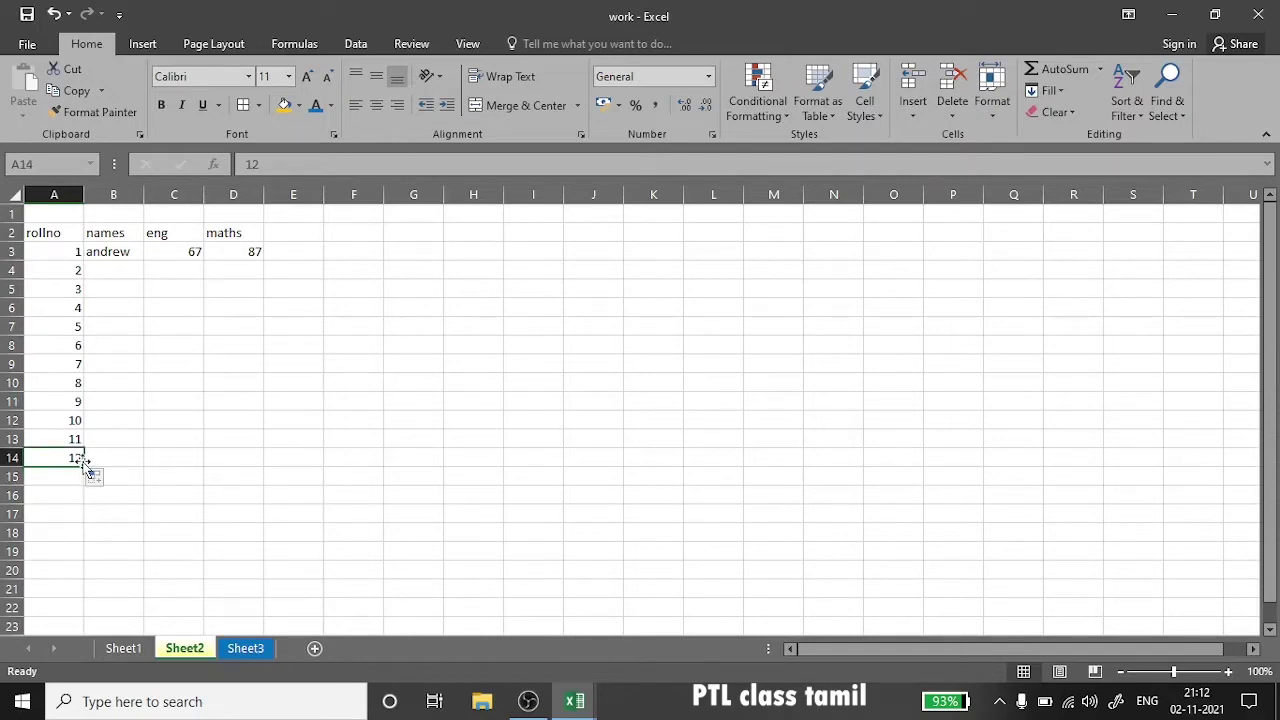
{"action": "left_click_drag", "start_coordinate": [86, 464], "coordinate": [74, 597]}
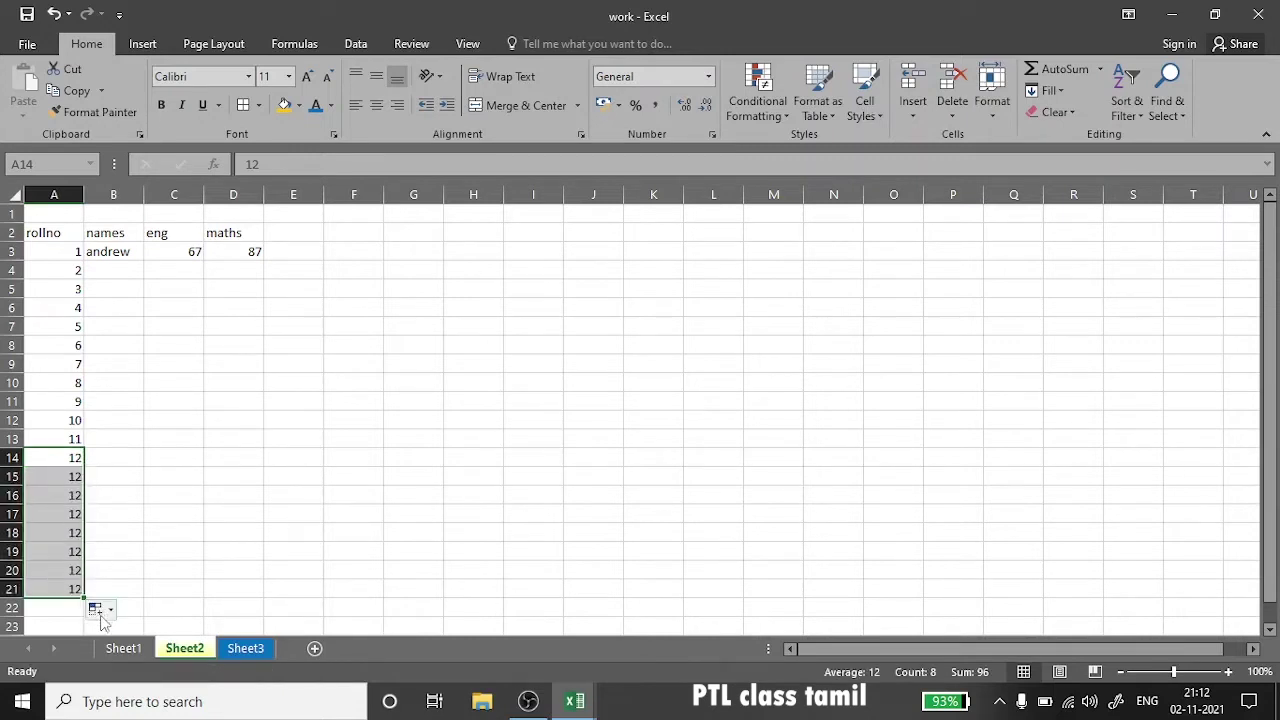
{"action": "left_click", "coordinate": [111, 611]}
{"action": "left_click", "coordinate": [130, 522]}
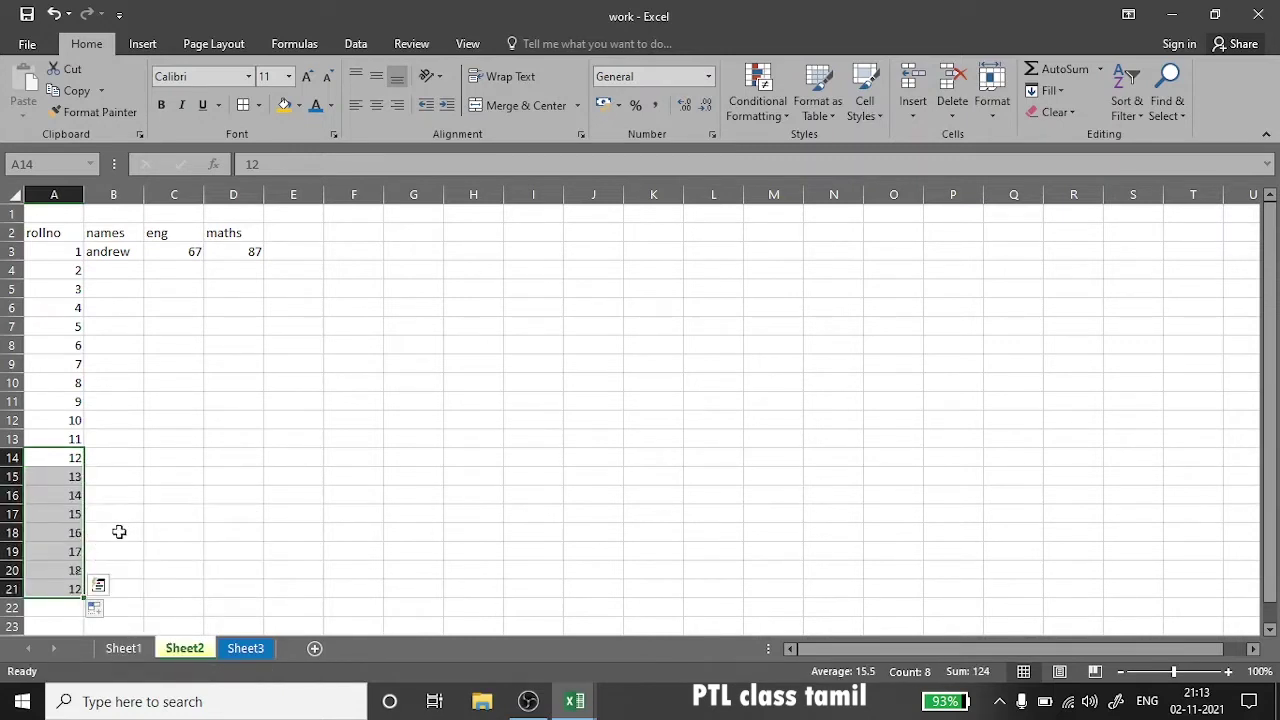
{"action": "left_click", "coordinate": [69, 606]}
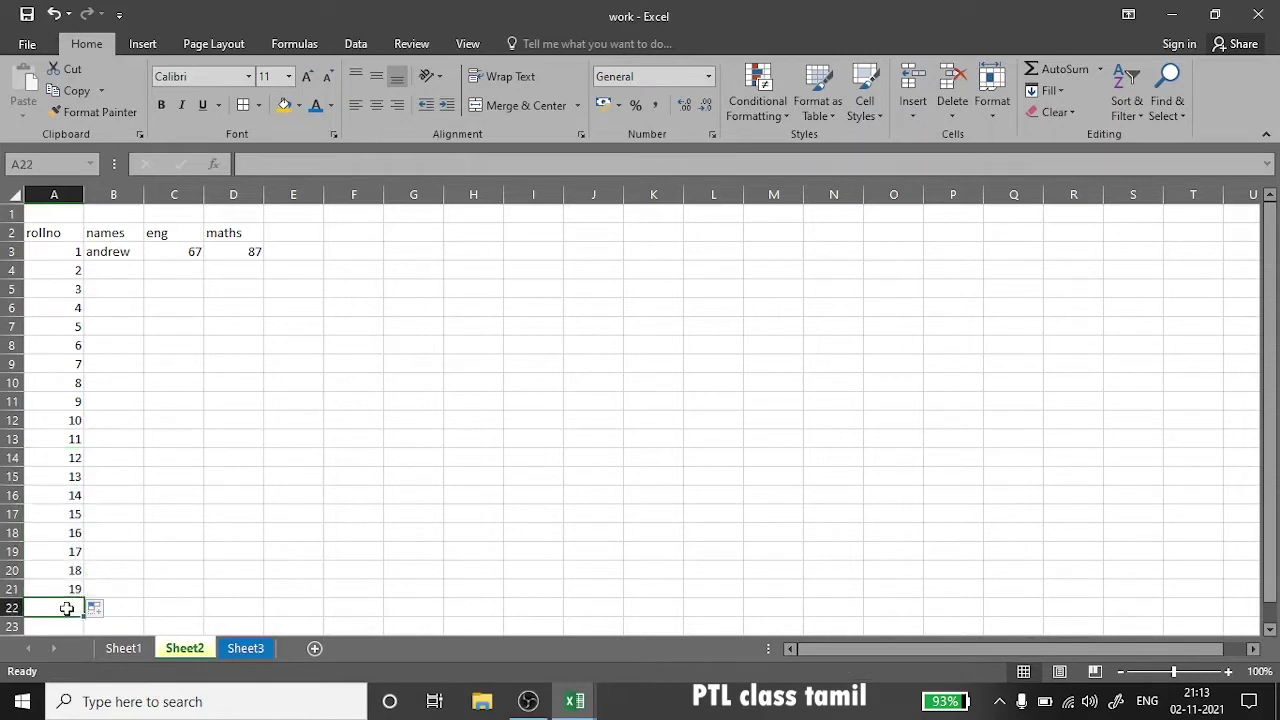
{"action": "left_click", "coordinate": [74, 438]}
{"action": "left_click_drag", "start_coordinate": [74, 438], "coordinate": [80, 588]}
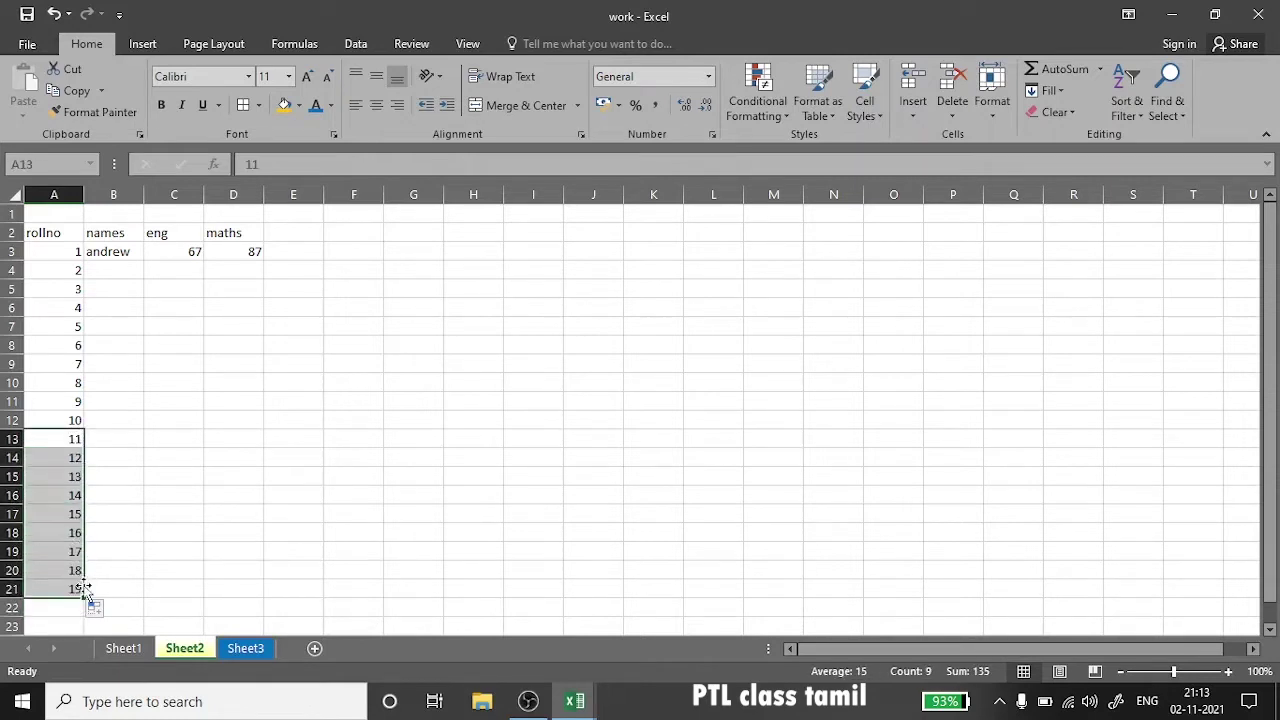
- Enter the second student's name in cell B4
{"action": "left_click", "coordinate": [109, 270]}
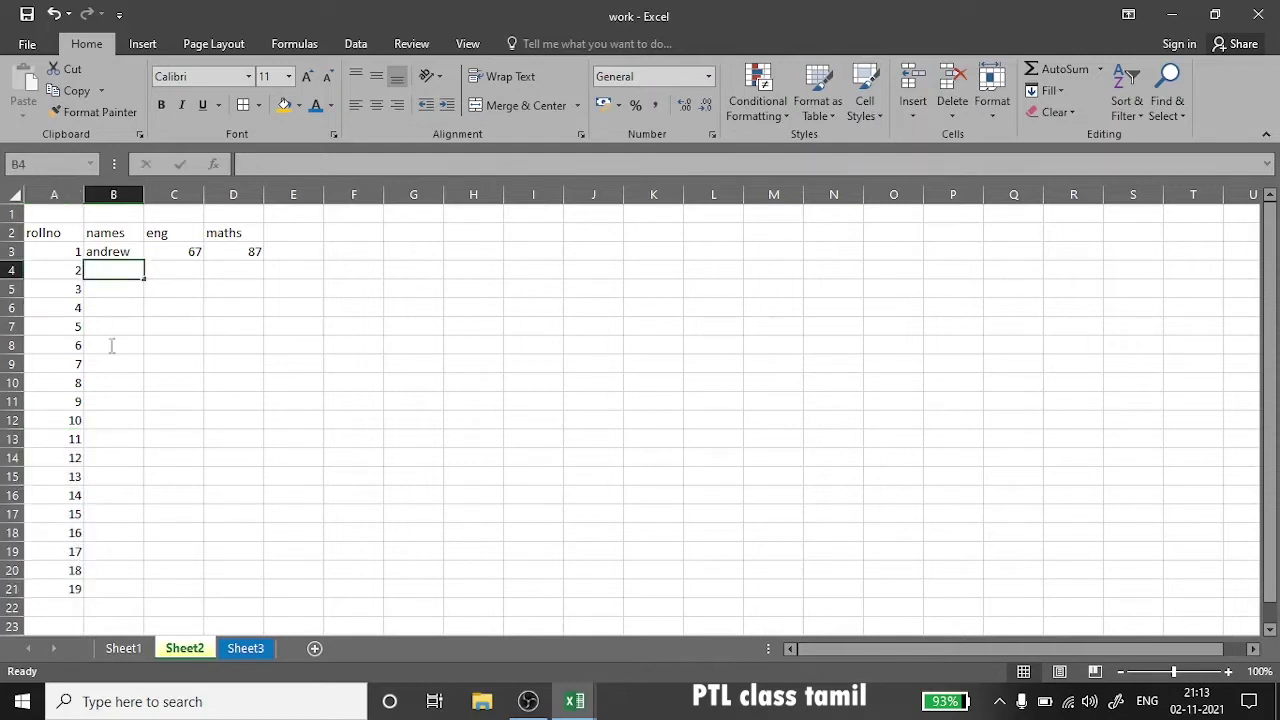
{"action": "left_click", "coordinate": [167, 272]}
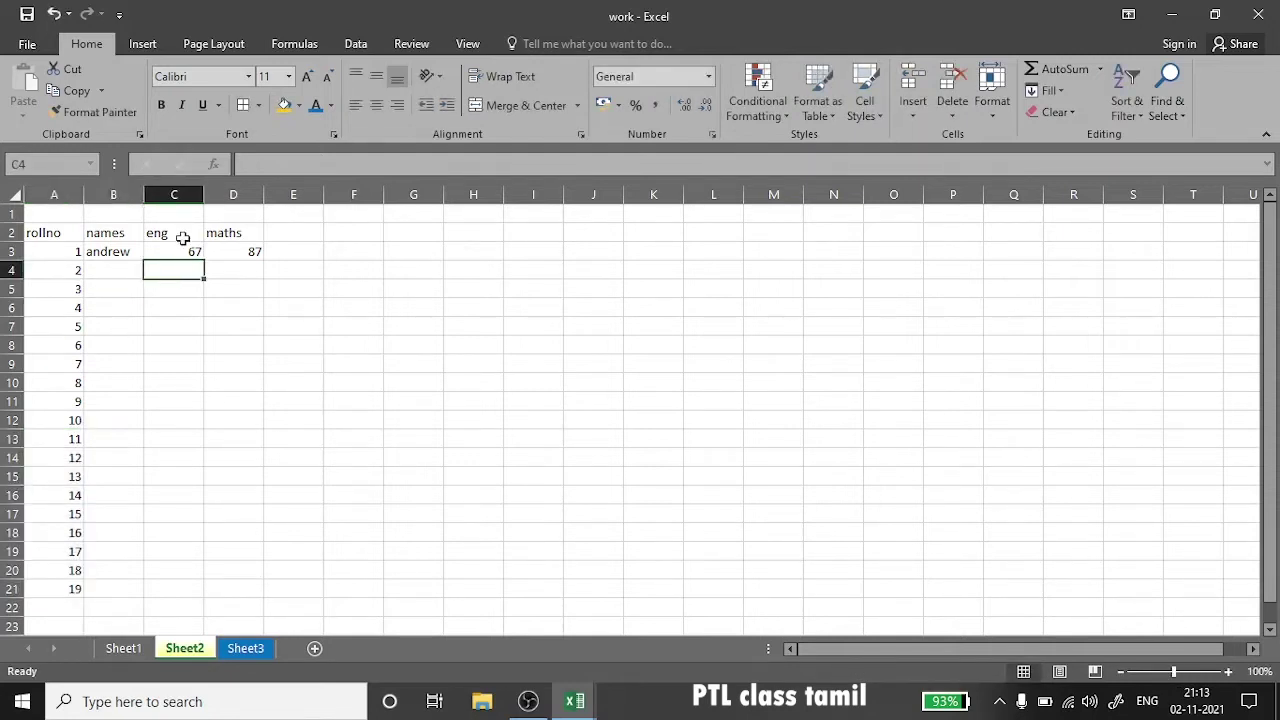
{"action": "left_click", "coordinate": [184, 255]}
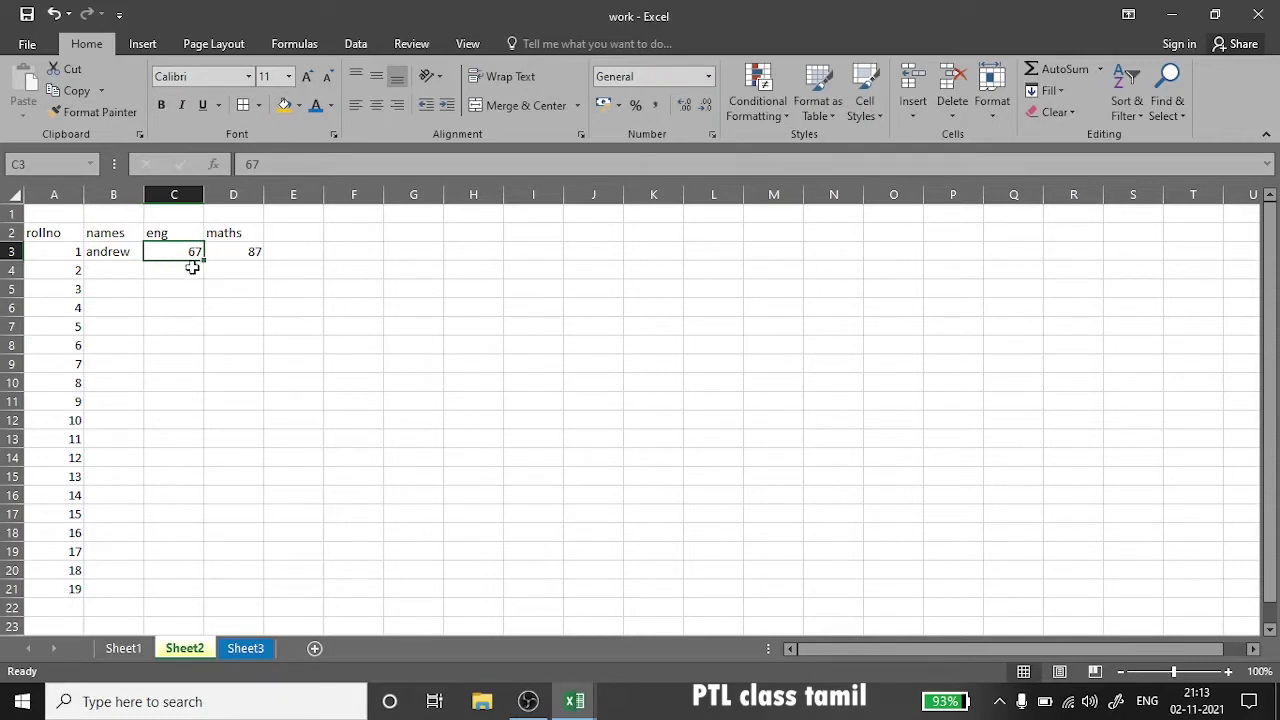
{"action": "left_click", "coordinate": [189, 266]}
{"action": "left_click", "coordinate": [120, 270]}
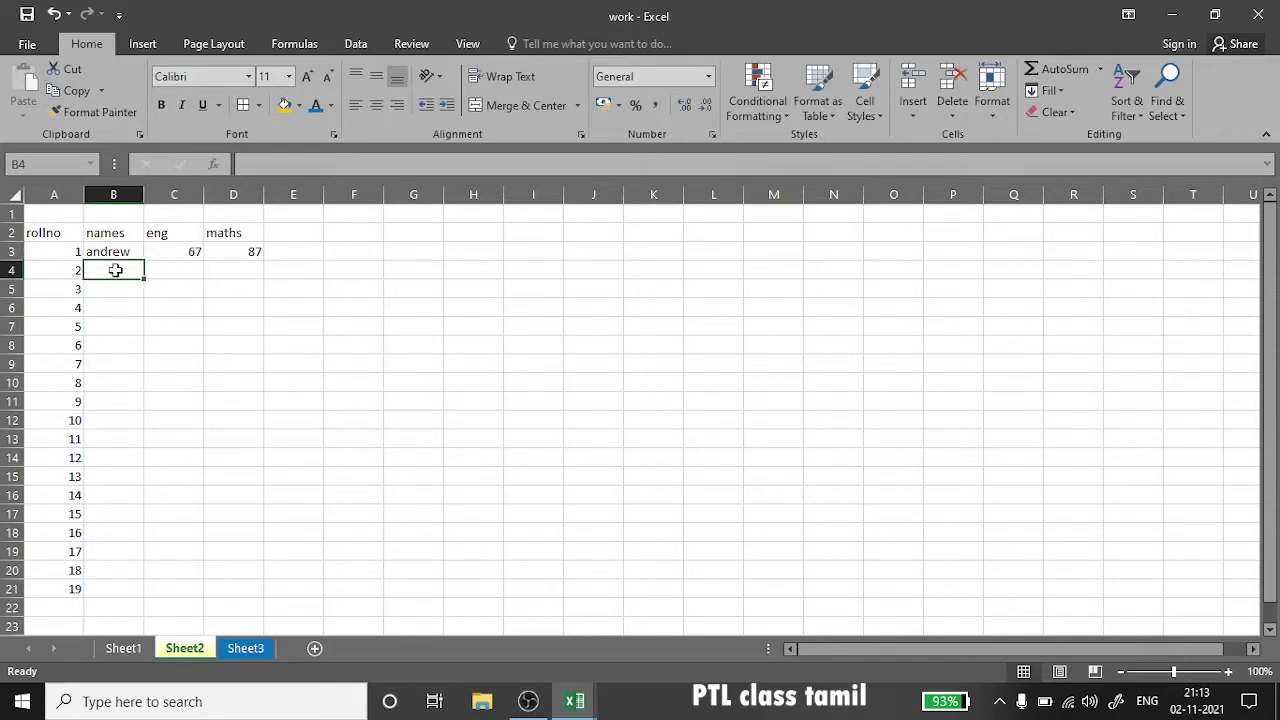
{"action": "type", "text": "balu"}
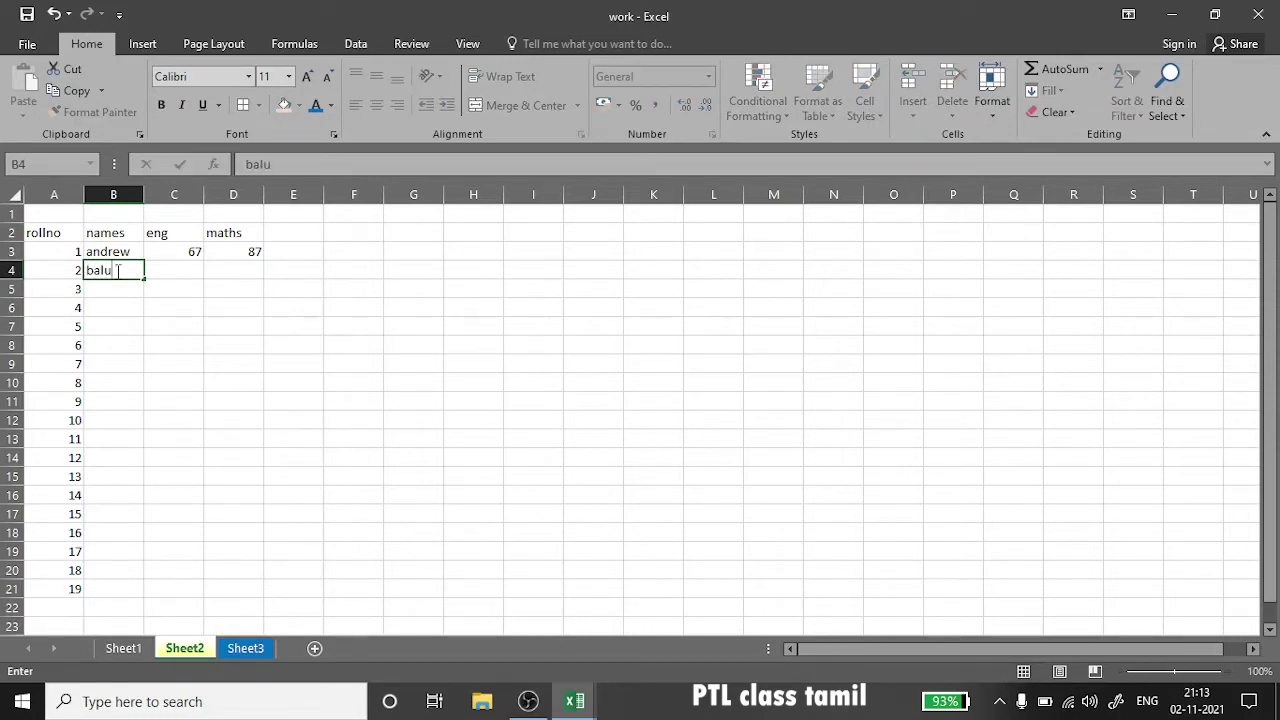
{"action": "left_click", "coordinate": [174, 277]}
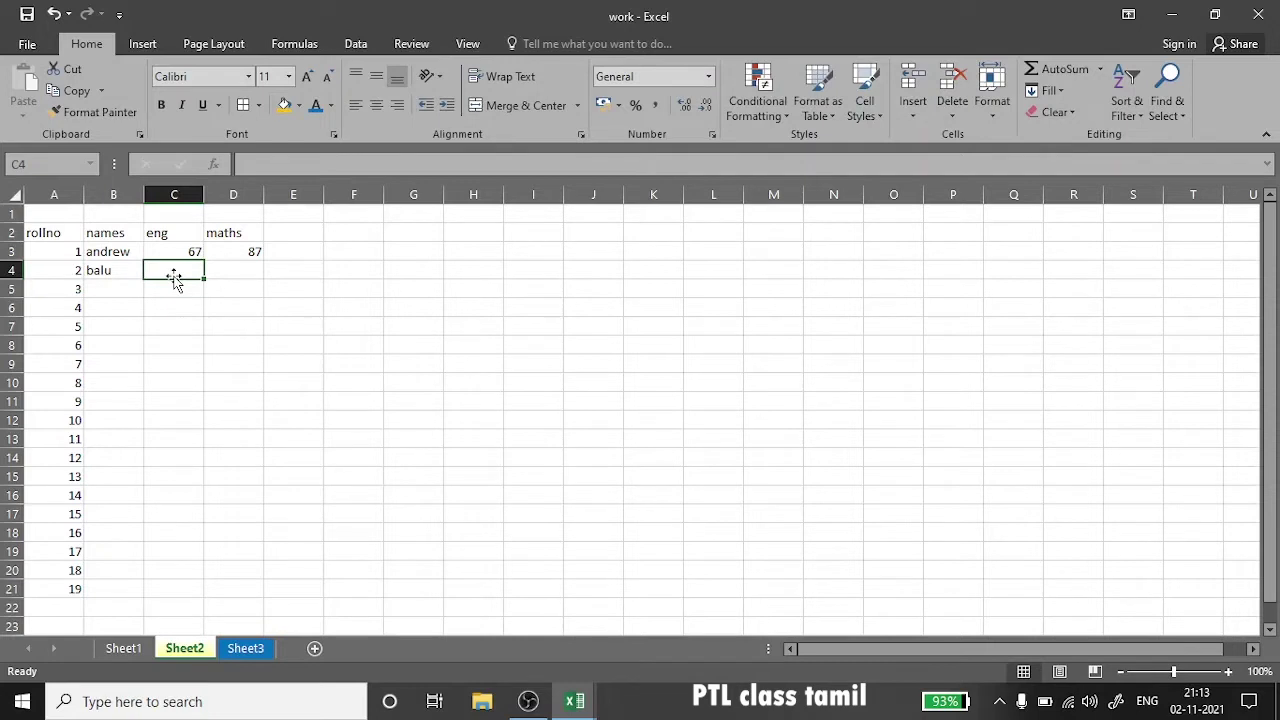
- Enter the formula =RAND() in cell C4 under eng
{"action": "type", "text": "="}
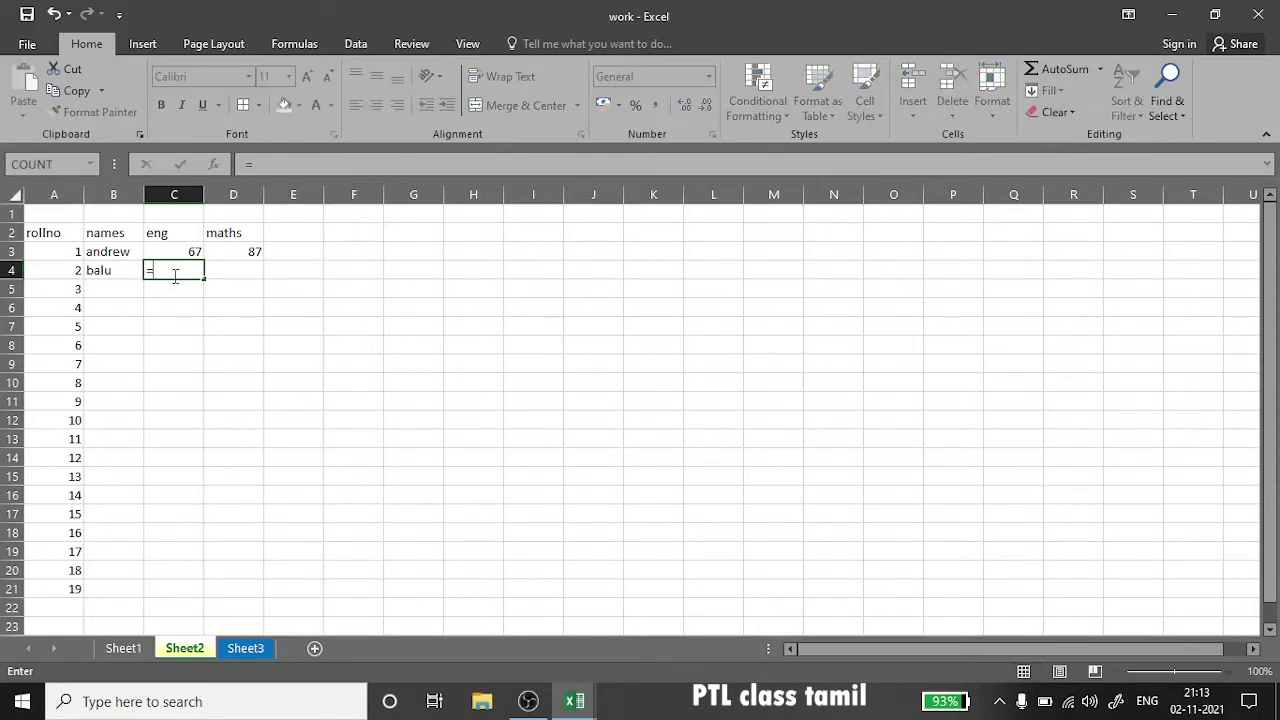
{"action": "type", "text": "ran"}
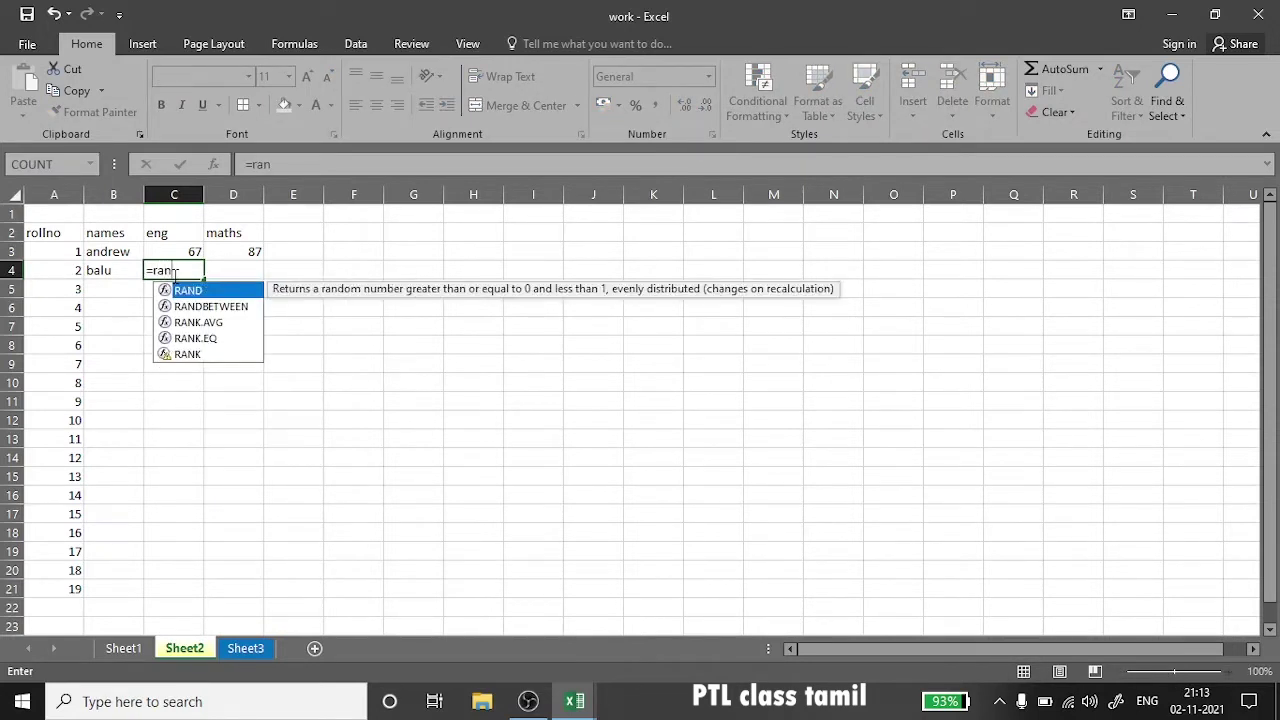
{"action": "type", "text": "d"}
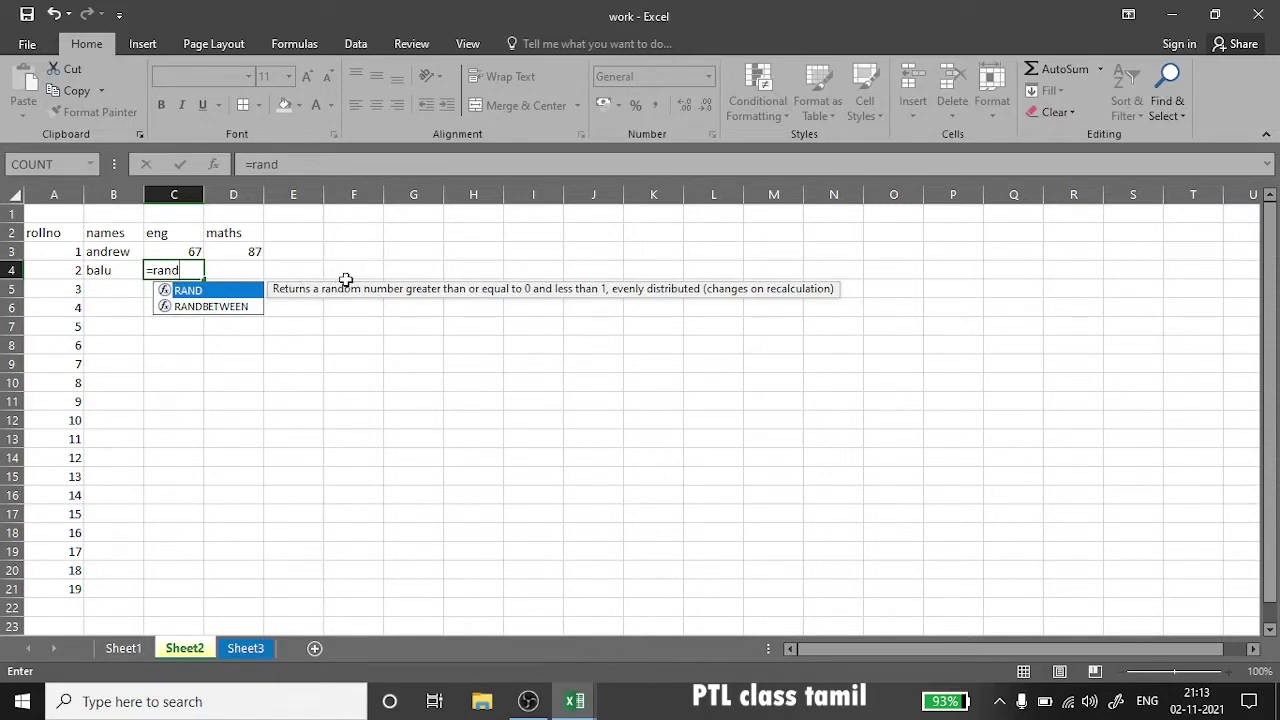
{"action": "left_click", "coordinate": [158, 271]}
{"action": "left_click", "coordinate": [158, 271]}
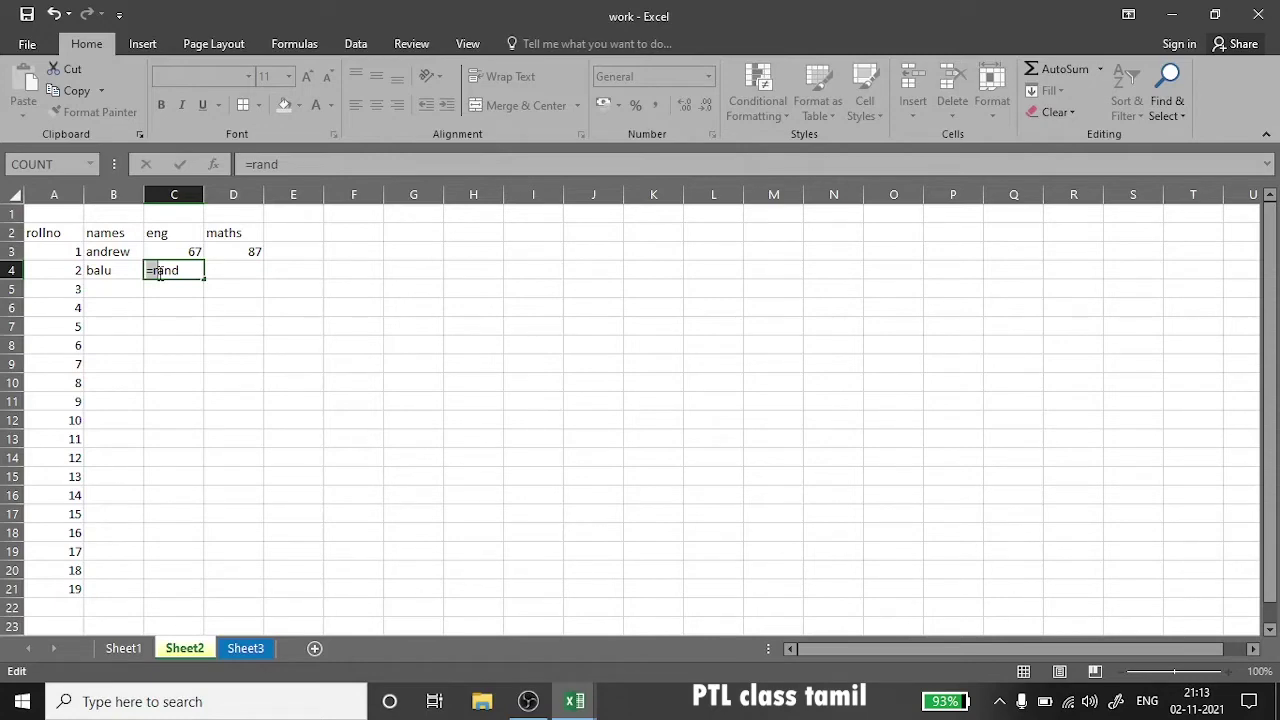
{"action": "left_click", "coordinate": [160, 274]}
{"action": "type", "text": "("}
{"action": "key", "text": "Return"}
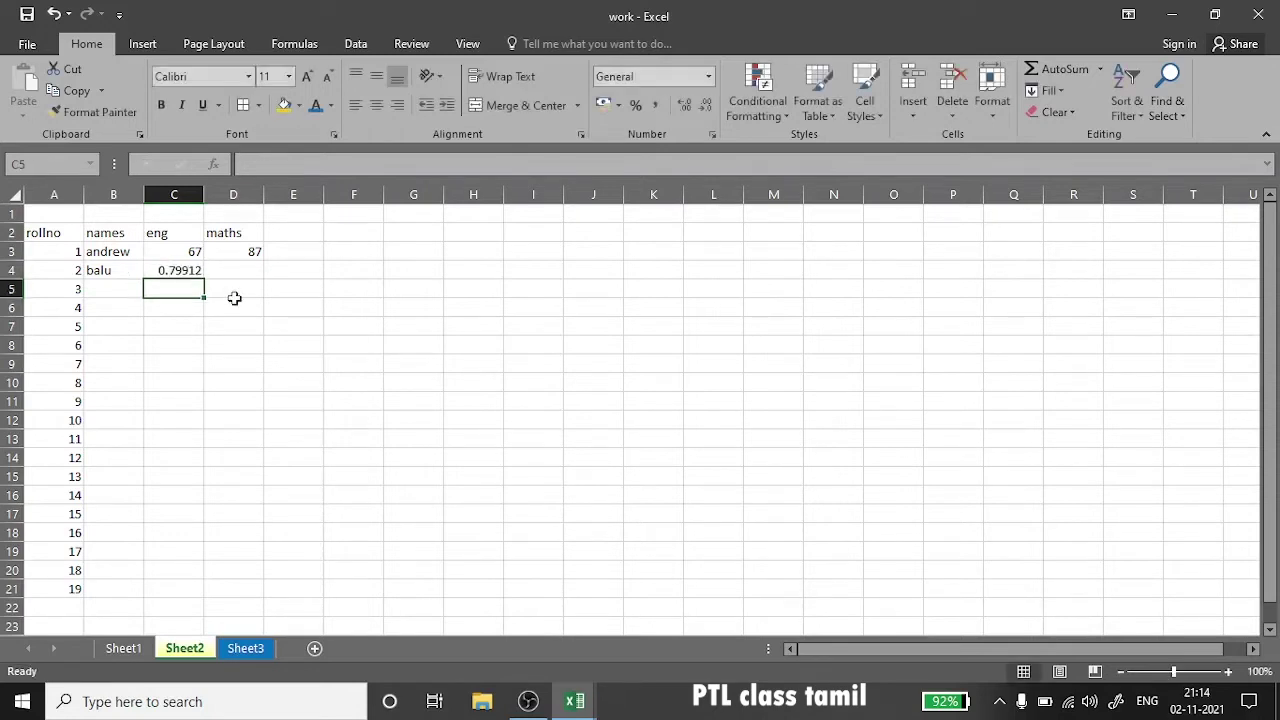
- Fill the RAND formula from C4 down to C21
{"action": "mouse_move", "coordinate": [160, 270]}
{"action": "left_mouse_down"}
{"action": "mouse_move", "coordinate": [215, 290]}
{"action": "mouse_move", "coordinate": [213, 537]}
{"action": "left_mouse_up"}
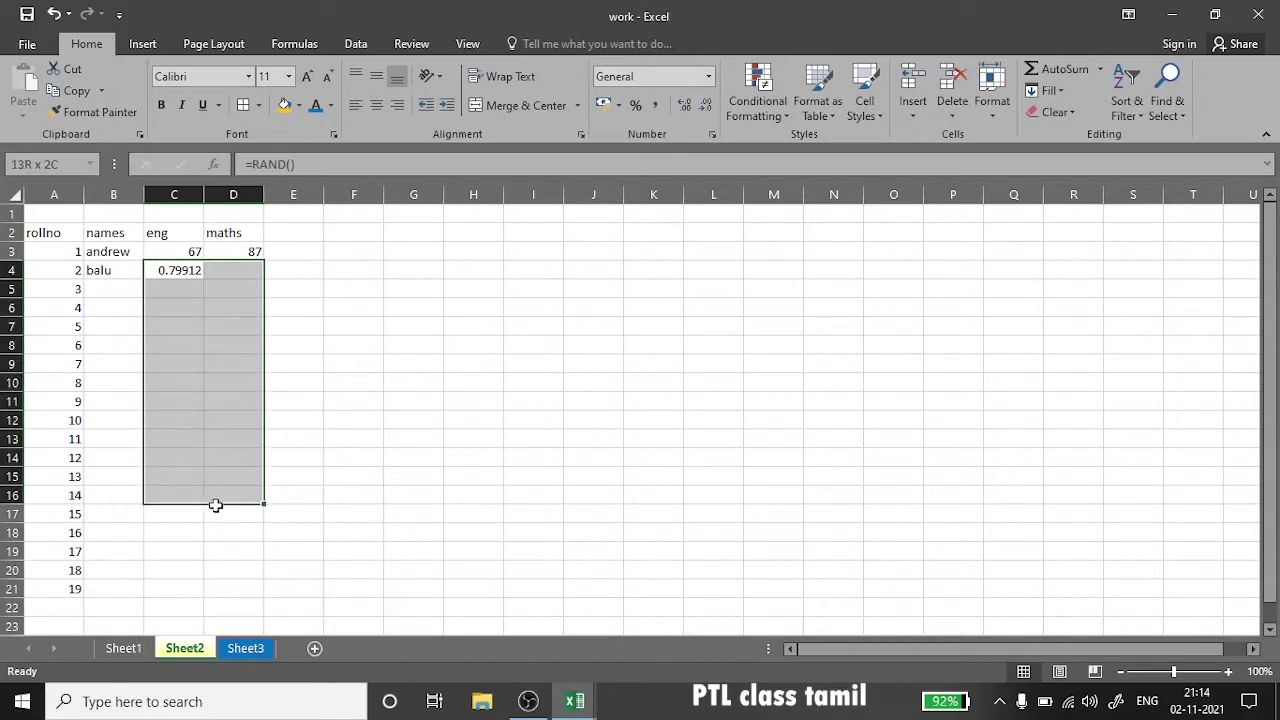
{"action": "left_click", "coordinate": [232, 345]}
{"action": "left_click", "coordinate": [197, 272]}
{"action": "left_click_drag", "start_coordinate": [203, 279], "coordinate": [263, 464]}
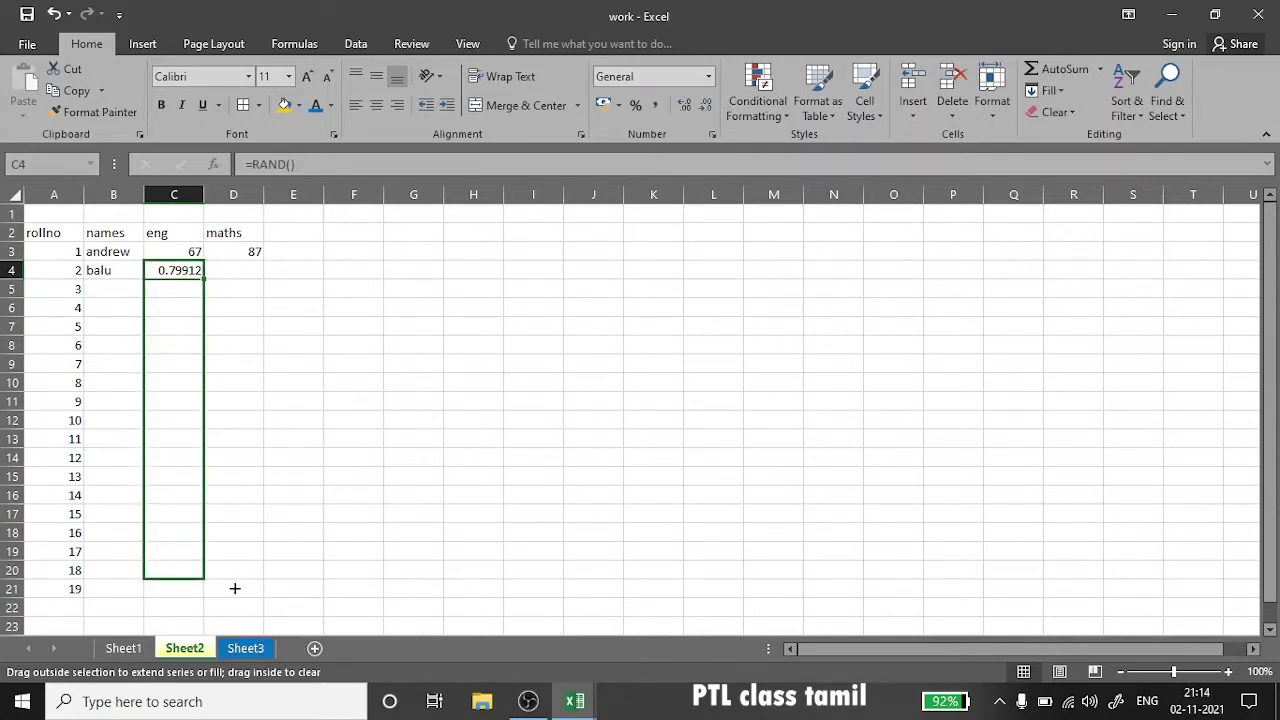
{"action": "left_click_drag", "start_coordinate": [263, 464], "coordinate": [236, 596]}
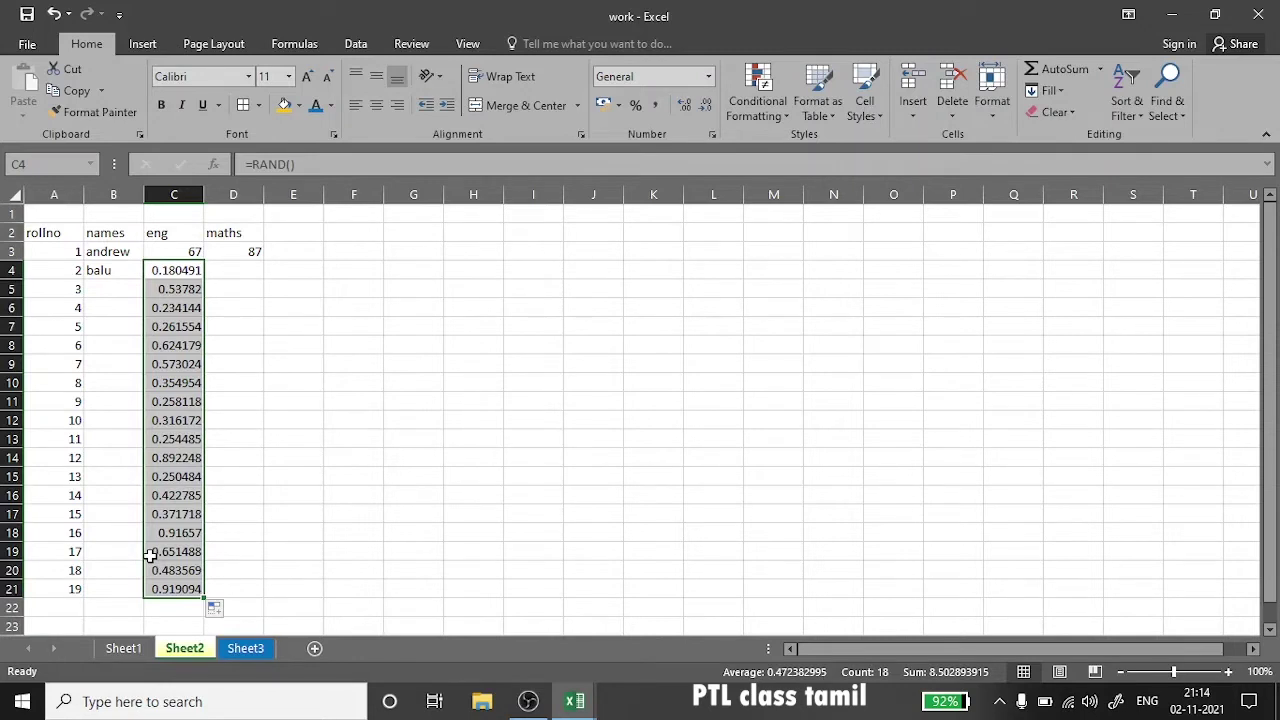
- Type the note 'rand' in E18 and clear the random decimals from C4:C21
{"action": "left_click", "coordinate": [305, 530]}
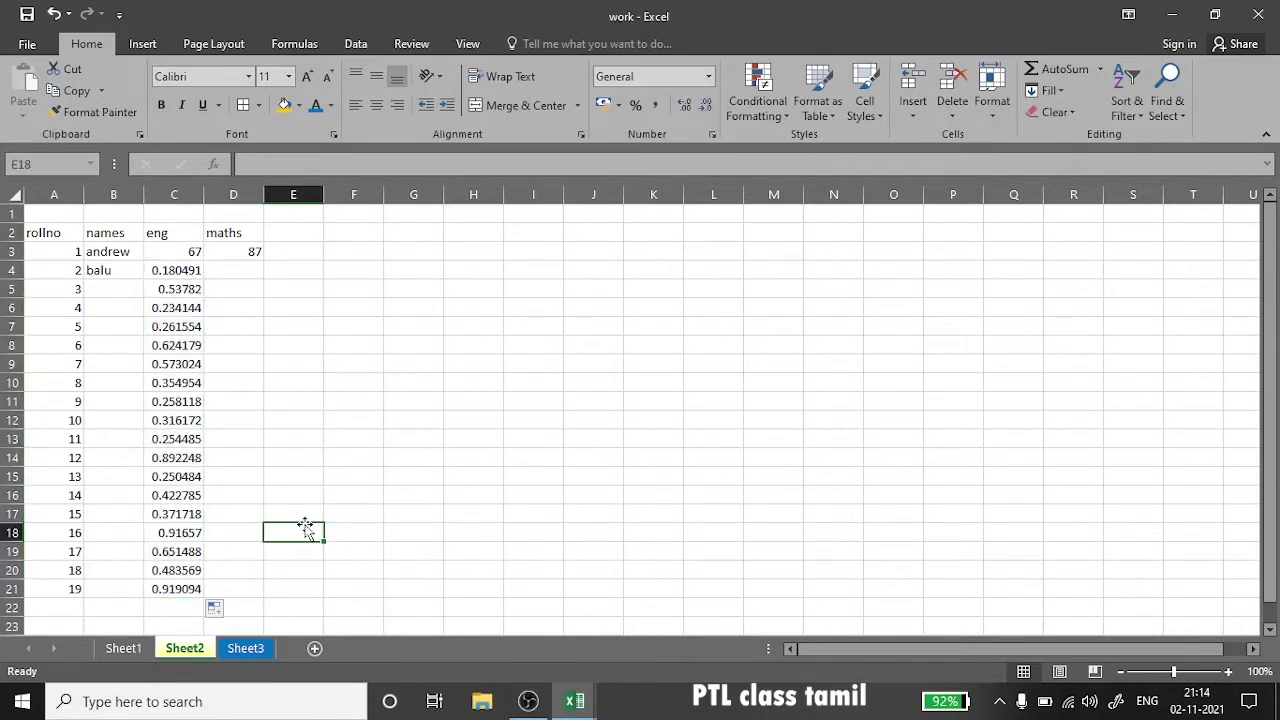
{"action": "type", "text": "rand"}
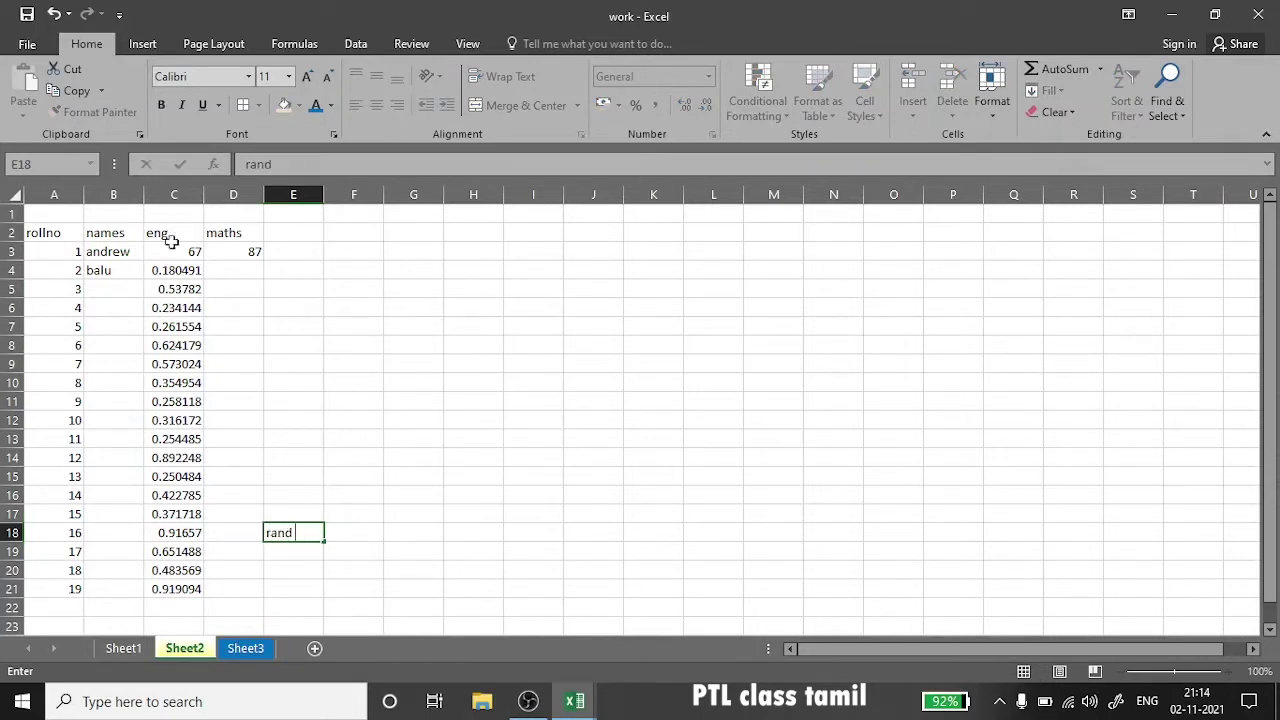
{"action": "mouse_move", "coordinate": [168, 268]}
{"action": "left_mouse_down"}
{"action": "mouse_move", "coordinate": [166, 619]}
{"action": "mouse_move", "coordinate": [173, 589]}
{"action": "left_mouse_up"}
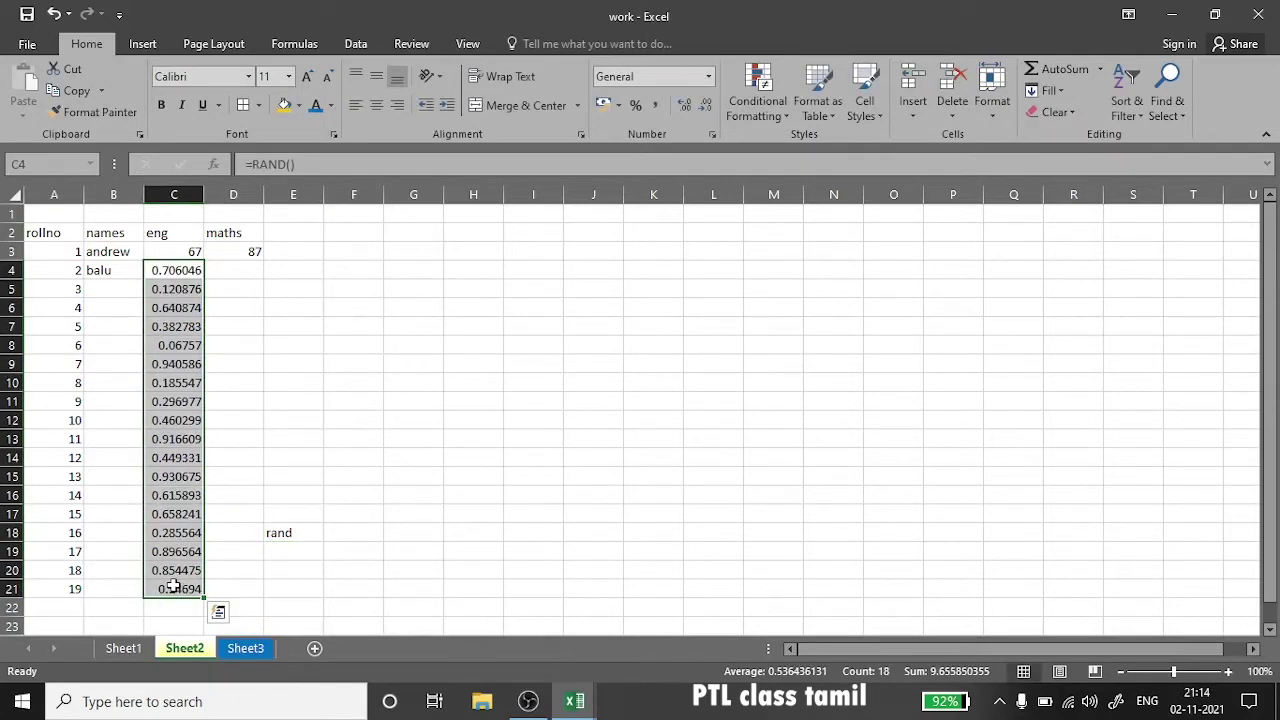
{"action": "key", "text": "Delete"}
{"action": "left_click", "coordinate": [191, 270]}
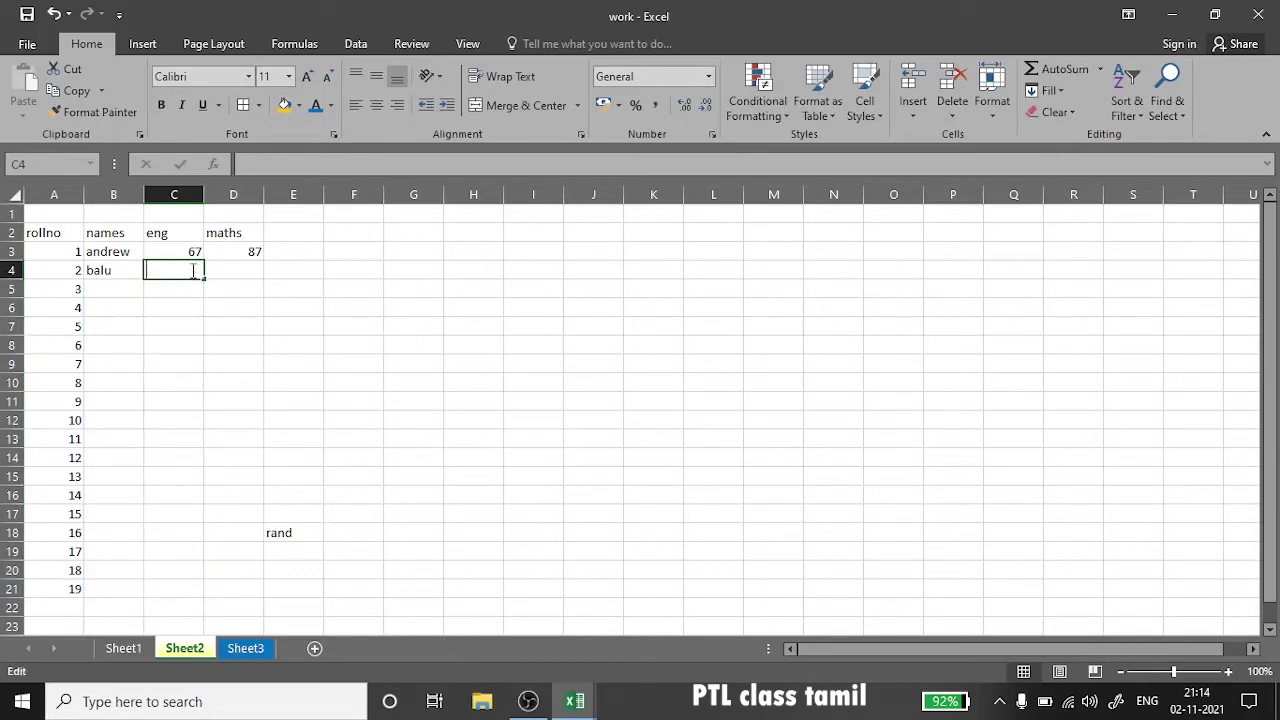
- Edit the E18 note so it reads 'rand between'
{"action": "left_click", "coordinate": [292, 530]}
{"action": "double_click", "coordinate": [298, 531]}
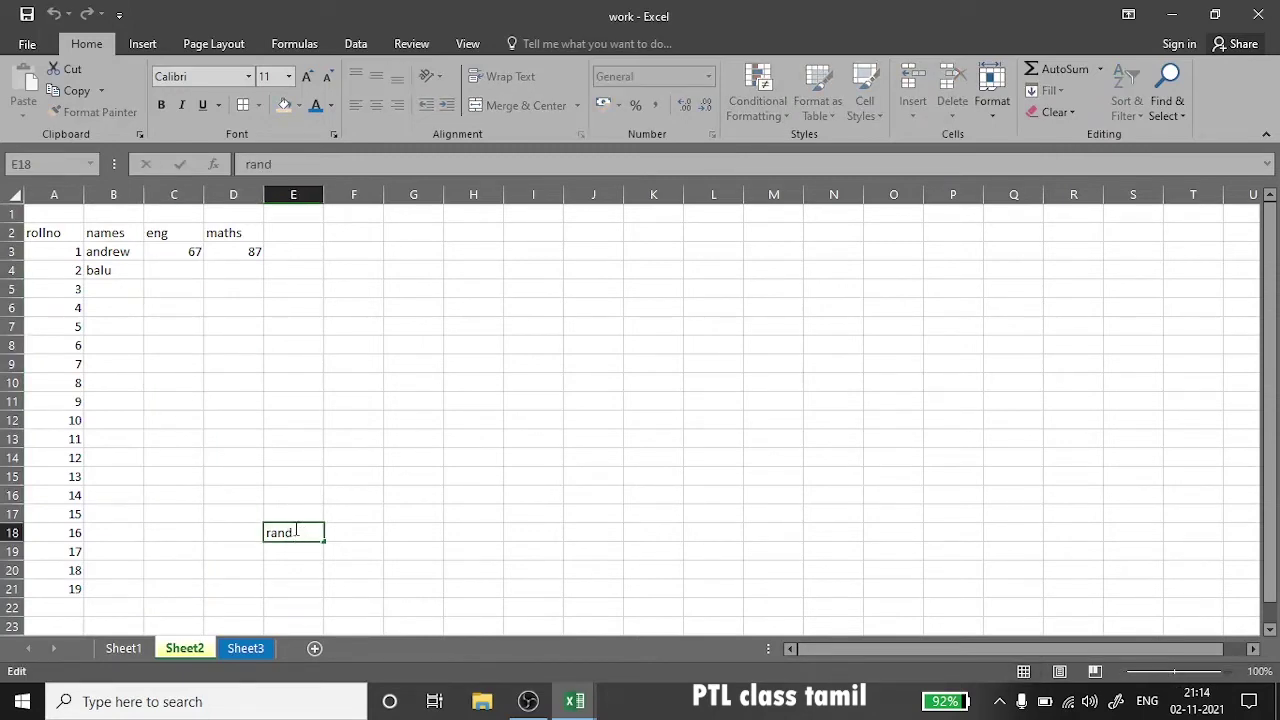
{"action": "type", "text": "betw"}
{"action": "key", "text": "BackSpace"}
{"action": "key", "text": "BackSpace"}
{"action": "key", "text": "BackSpace"}
{"action": "type", "text": "twe"}
{"action": "type", "text": "e"}
- Enter =RANDBETWEEN(0,100) in C4, producing a random eng mark of 63
{"action": "left_click", "coordinate": [186, 271]}
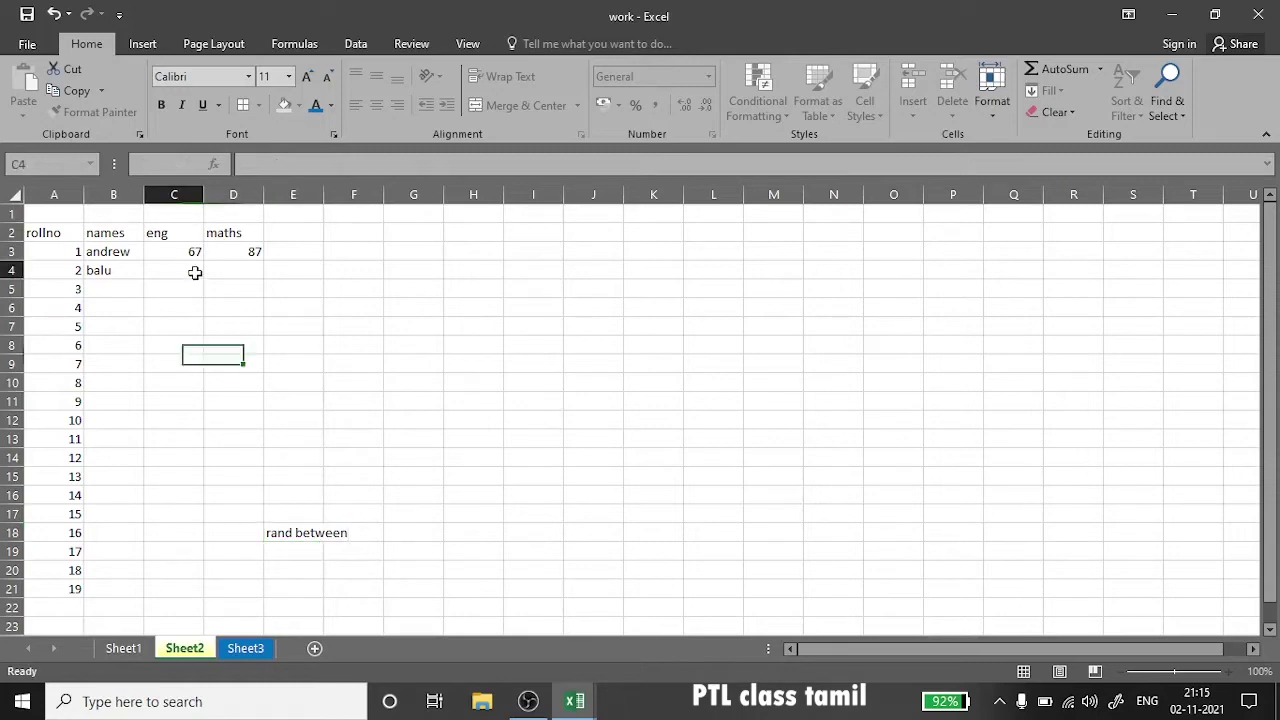
{"action": "double_click", "coordinate": [184, 271]}
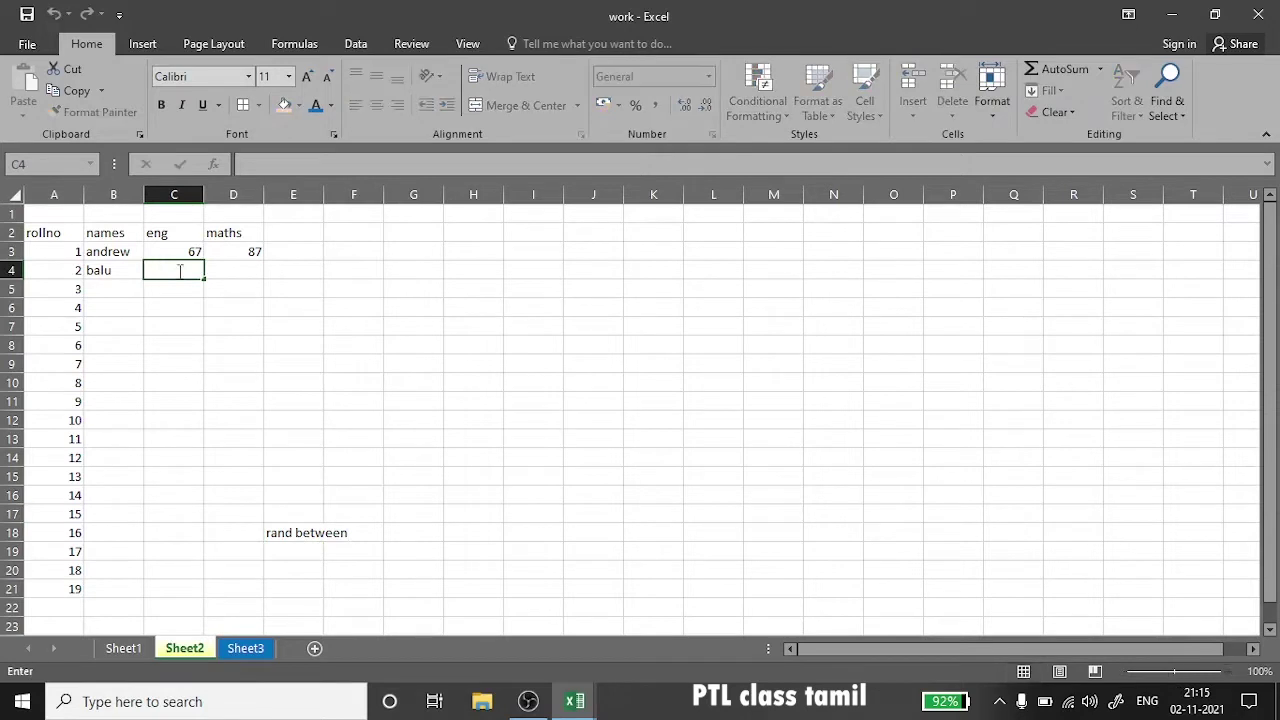
{"action": "type", "text": "="}
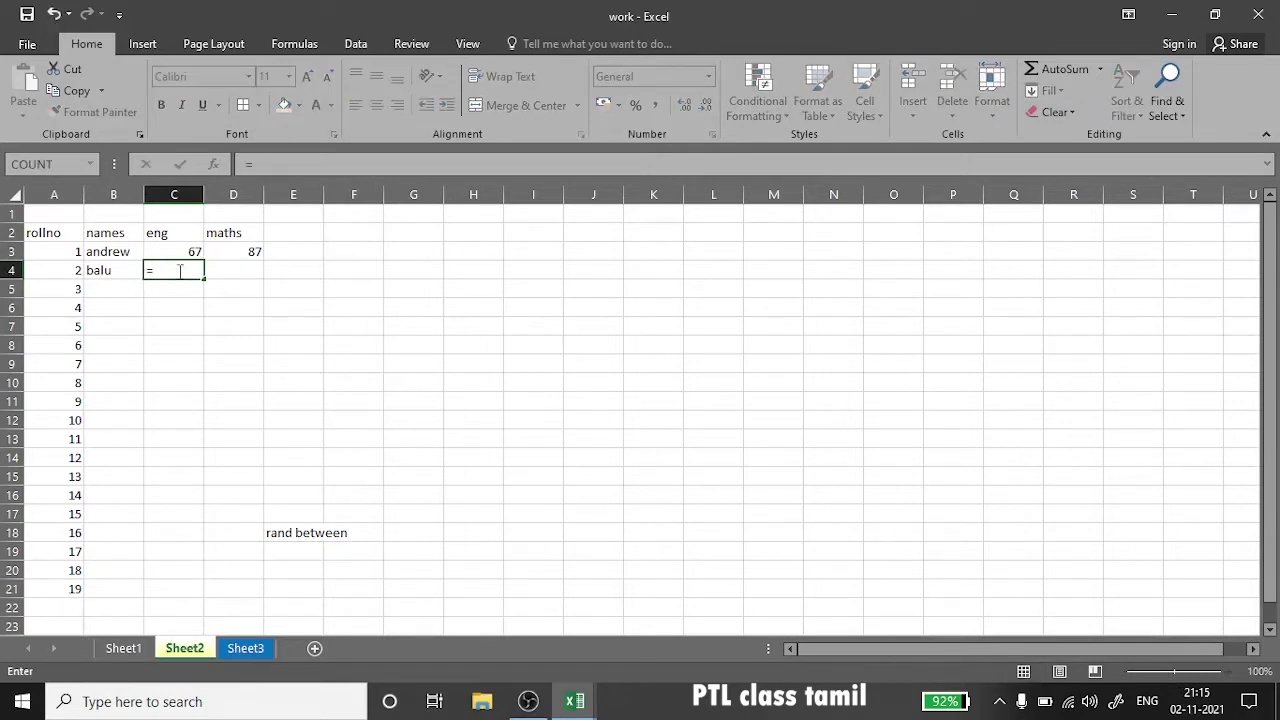
{"action": "type", "text": "rab"}
{"action": "key", "text": "BackSpace"}
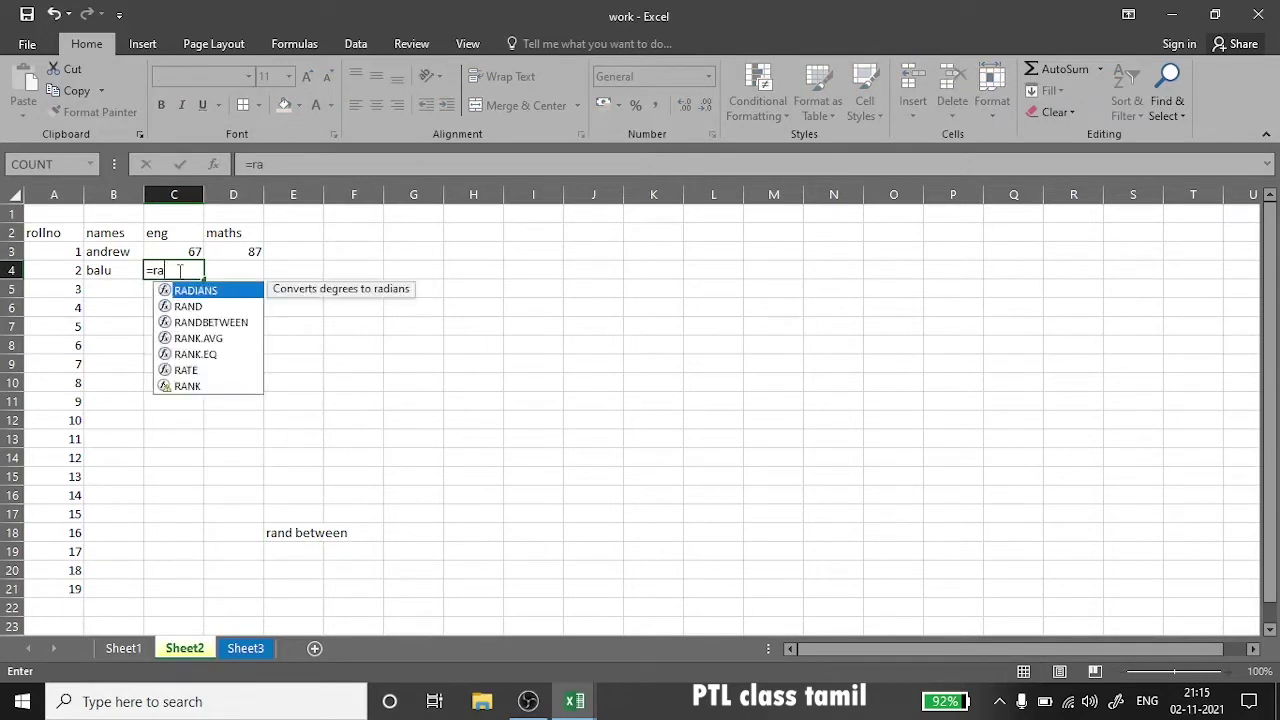
{"action": "type", "text": "nd"}
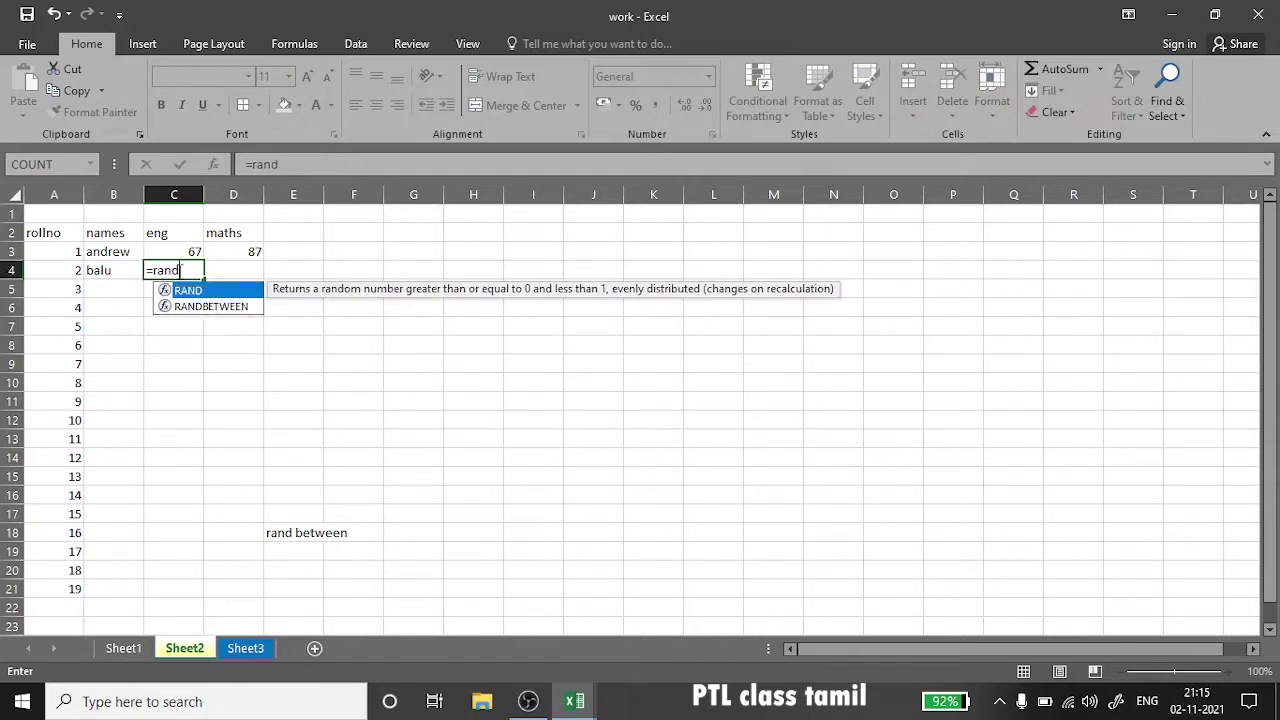
{"action": "type", "text": "bet"}
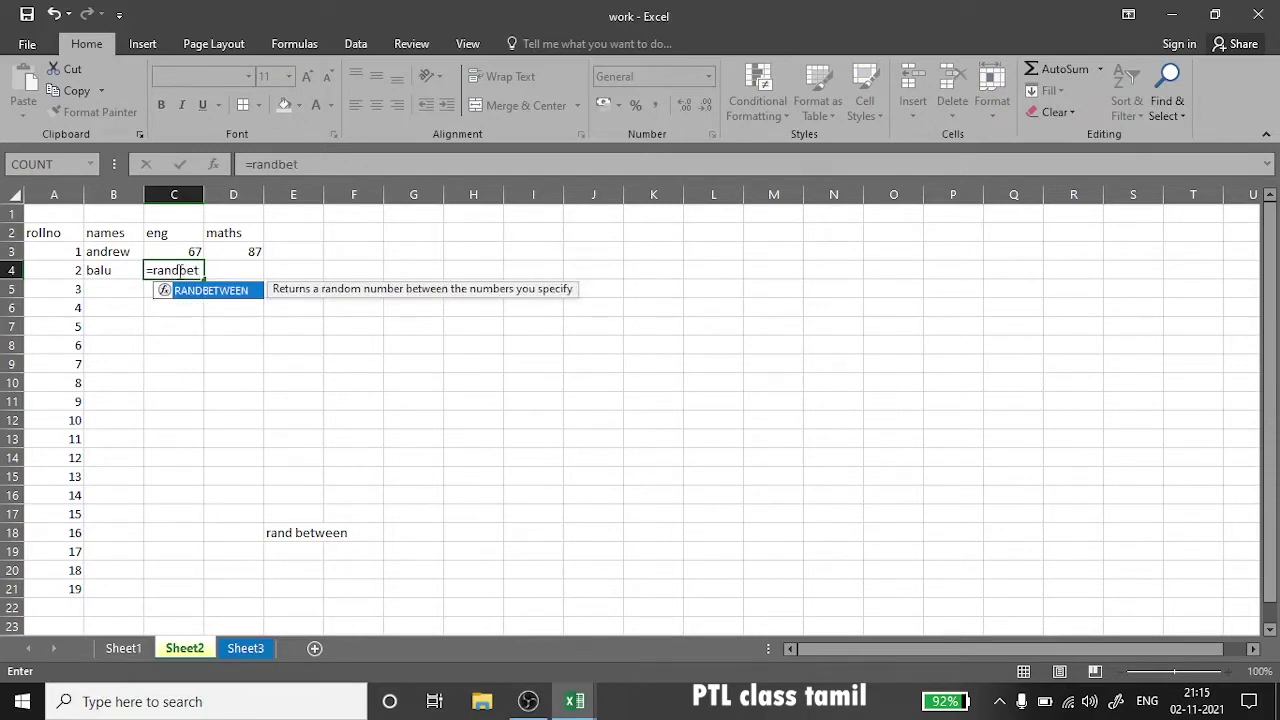
{"action": "type", "text": "ween"}
{"action": "type", "text": "("}
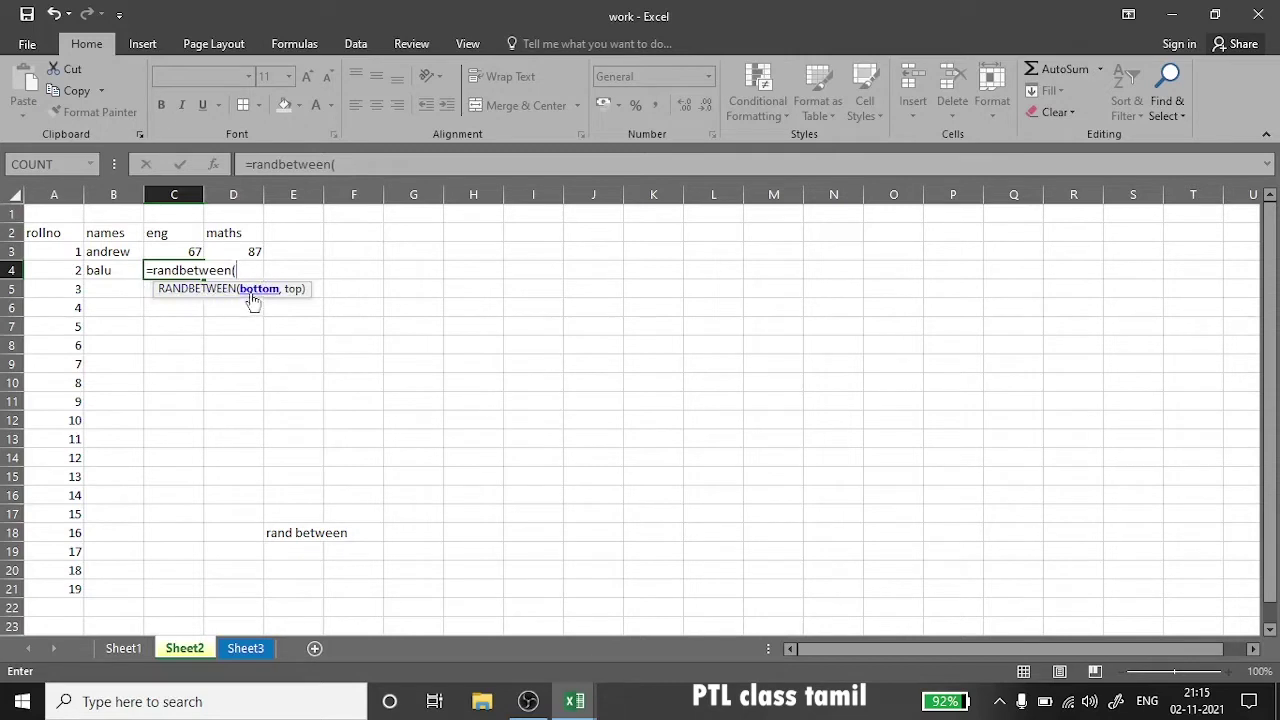
{"action": "type", "text": "0,"}
{"action": "type", "text": "100"}
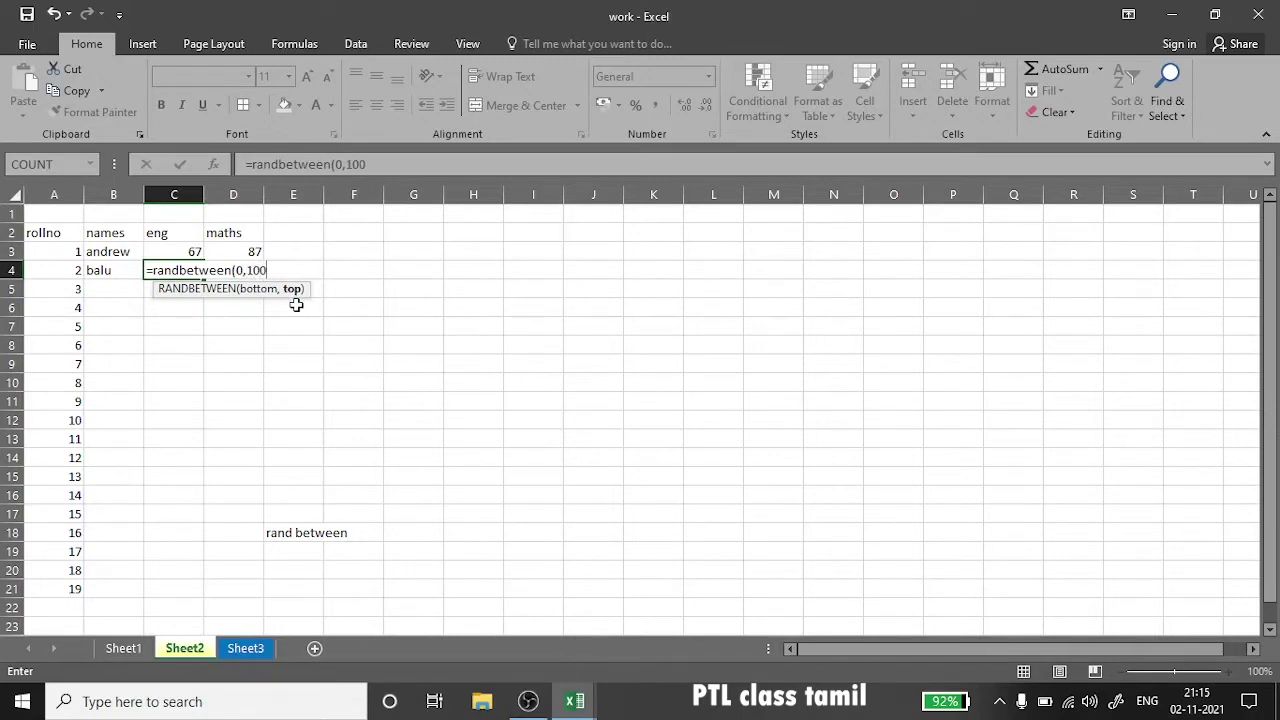
{"action": "key", "text": "Return"}
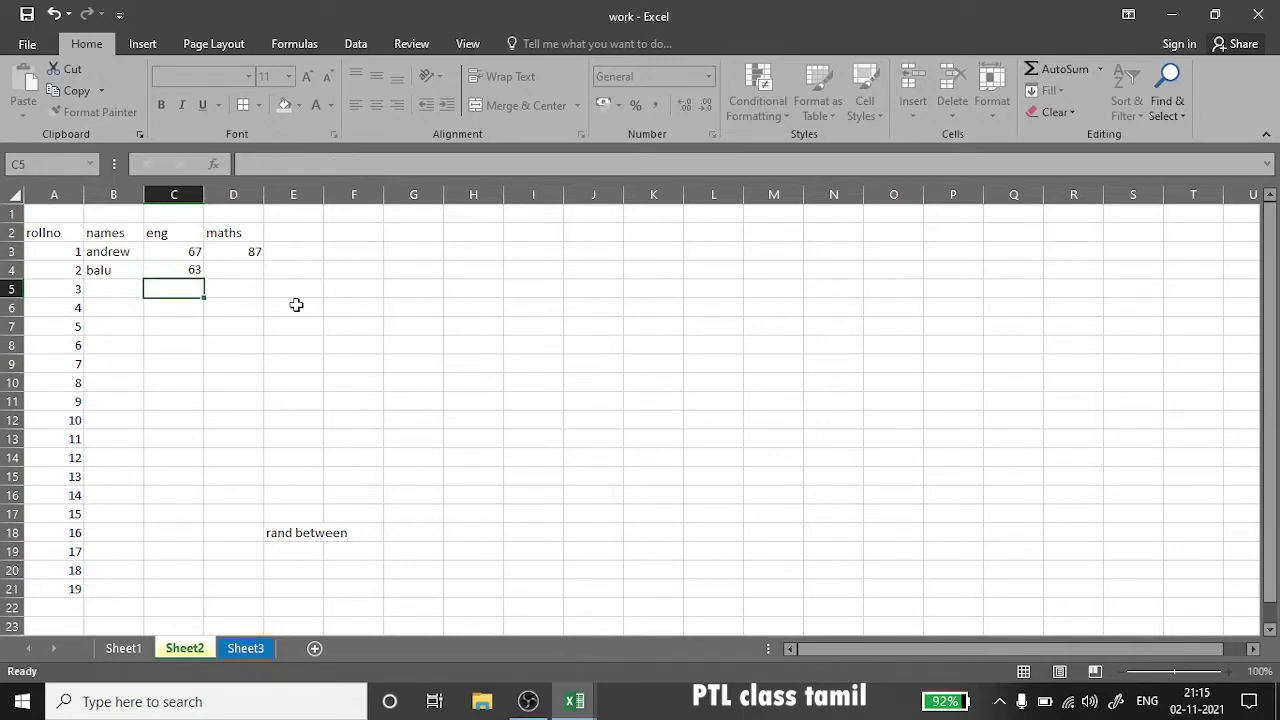
{"action": "left_click", "coordinate": [177, 273]}
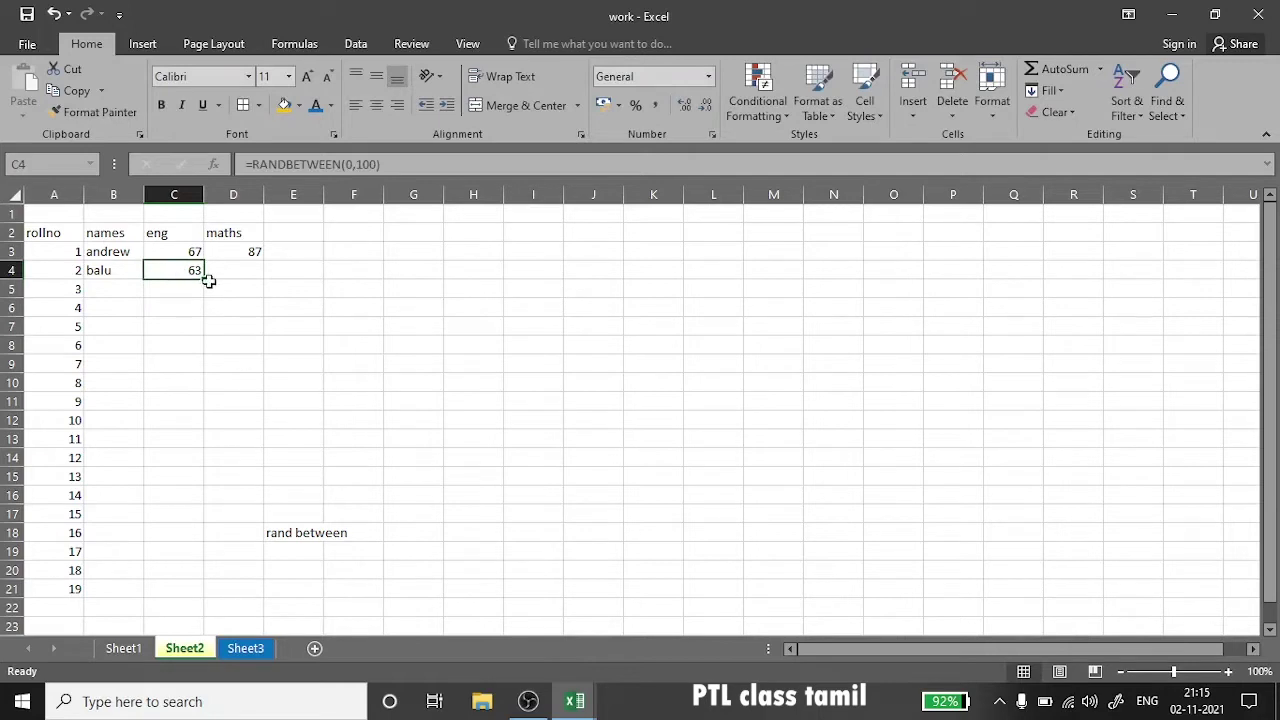
- Fill the RANDBETWEEN formula down C4:C21 and across into D4:D21 for maths
{"action": "left_click_drag", "start_coordinate": [203, 280], "coordinate": [204, 597]}
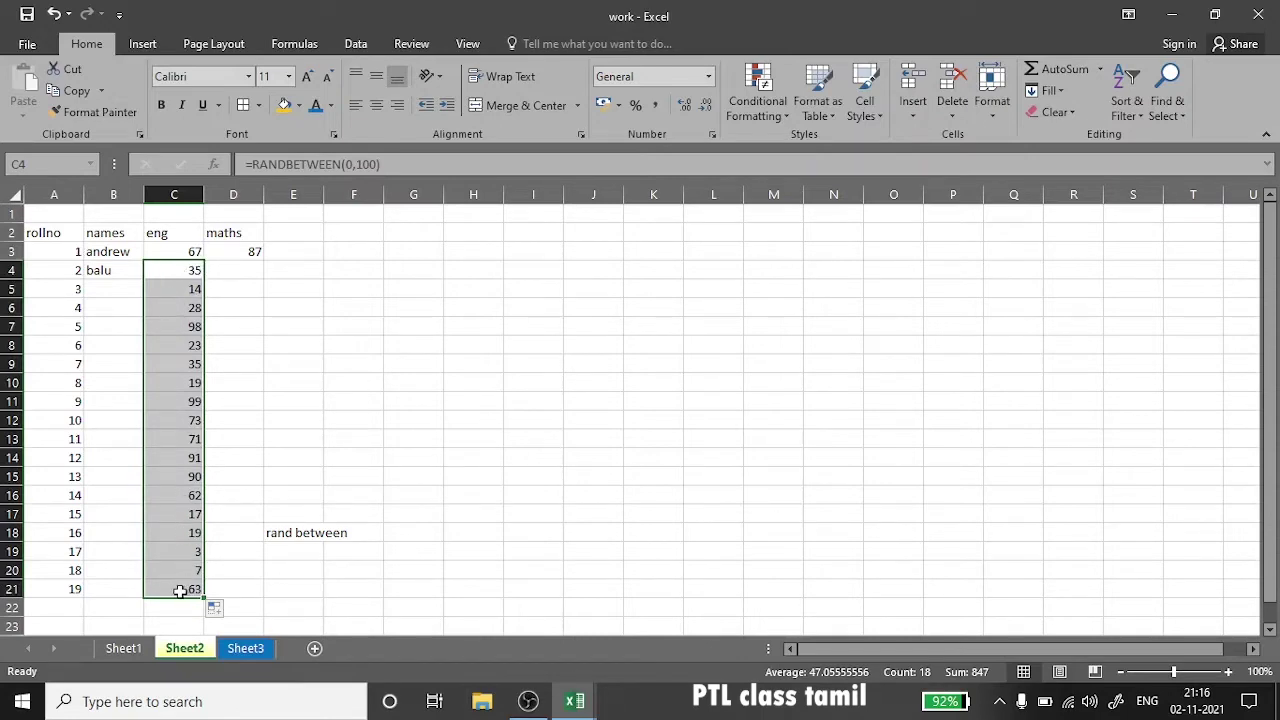
{"action": "left_click", "coordinate": [247, 584]}
{"action": "left_click", "coordinate": [199, 270]}
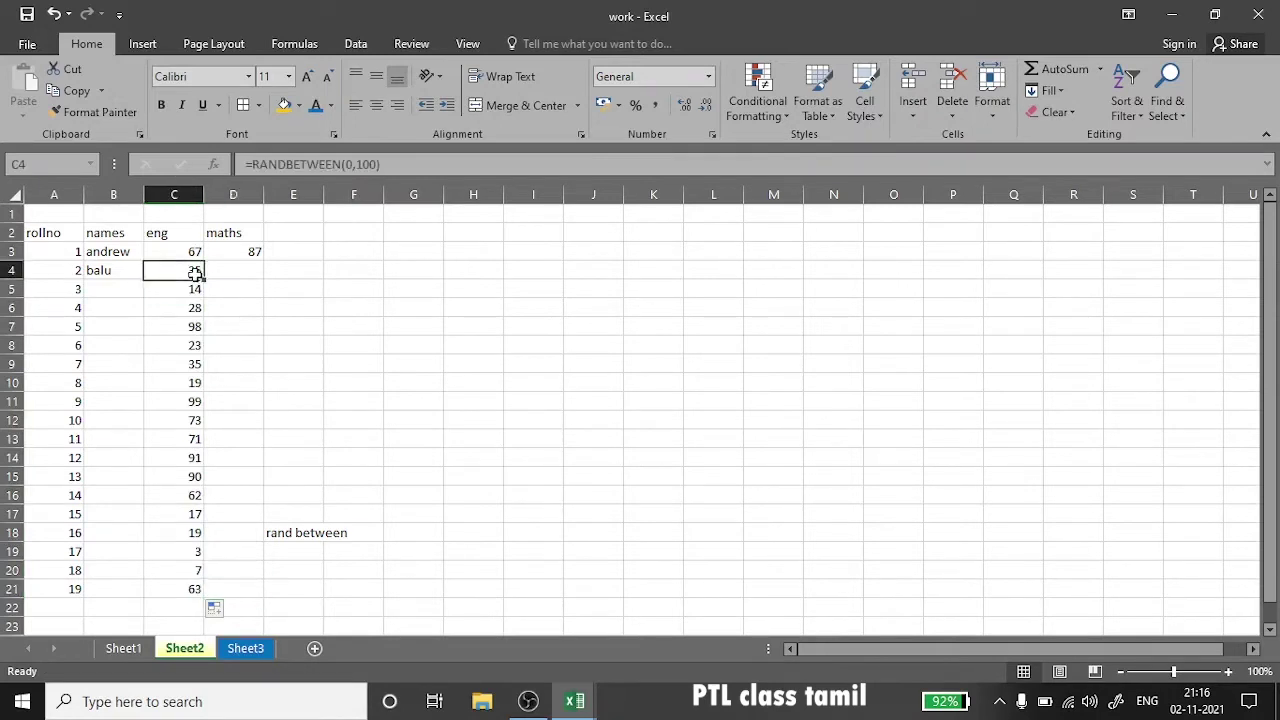
{"action": "left_click_drag", "start_coordinate": [209, 283], "coordinate": [254, 283]}
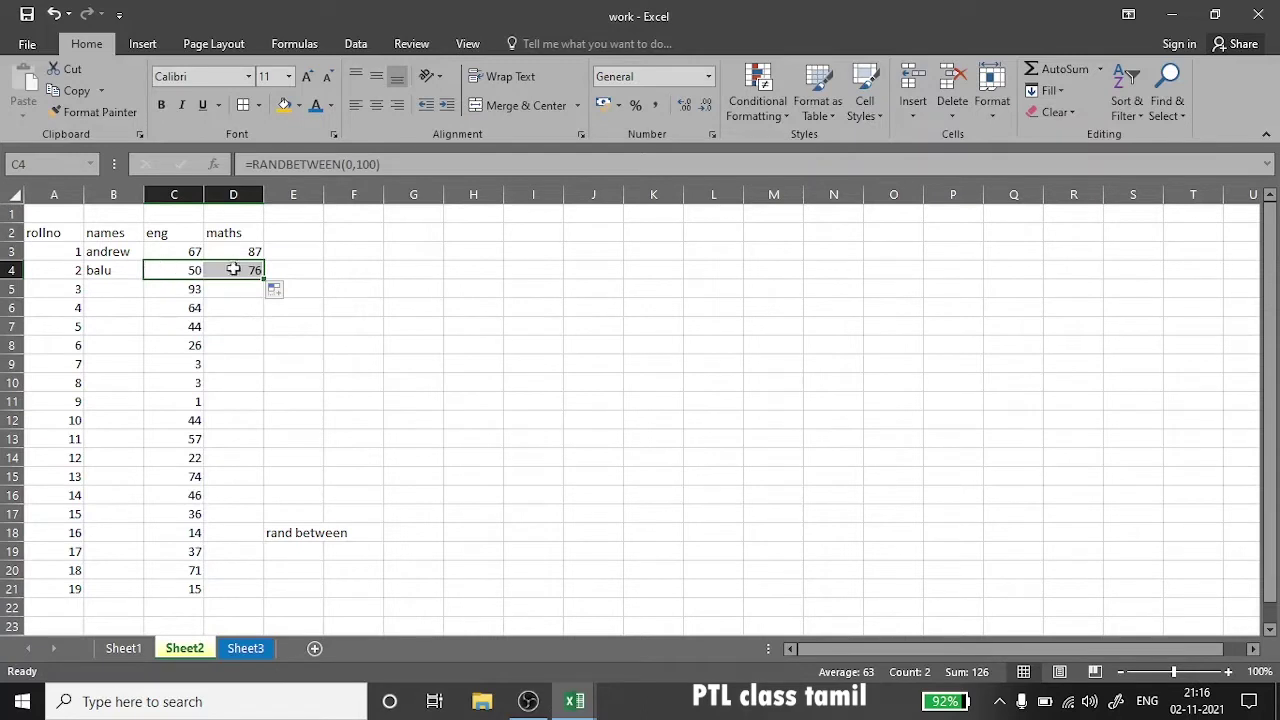
{"action": "left_click", "coordinate": [239, 272]}
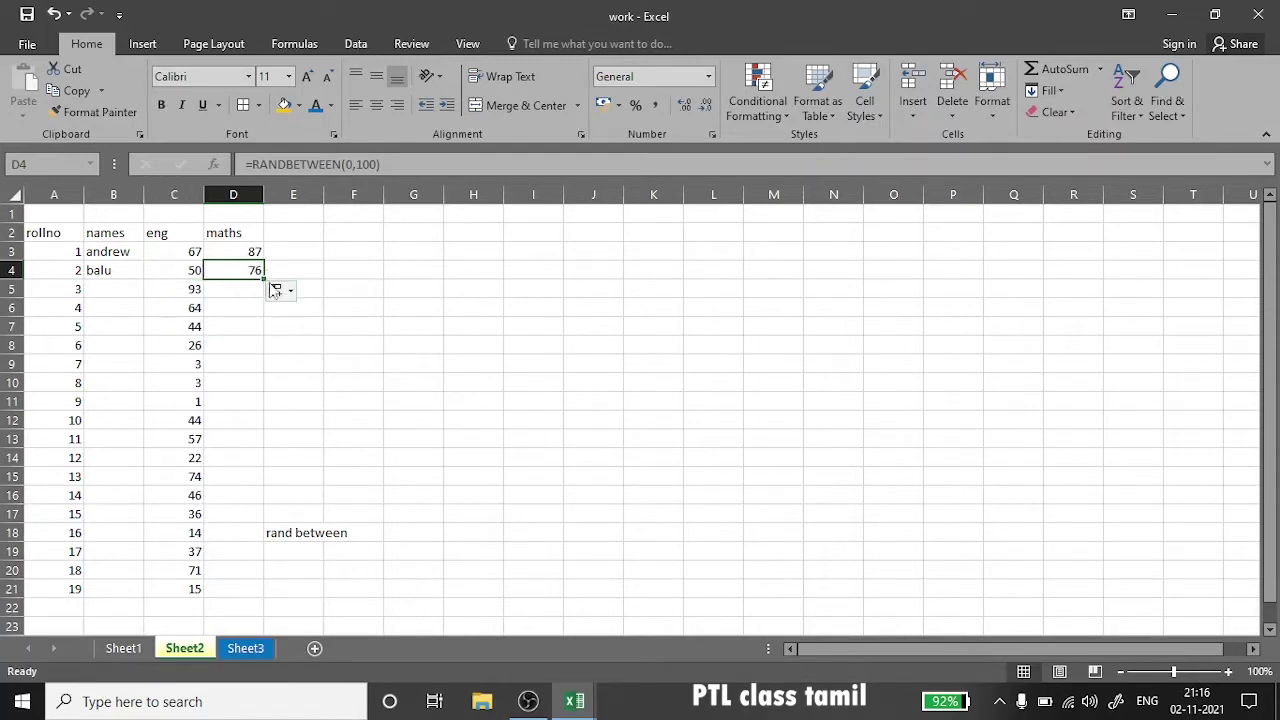
{"action": "left_click_drag", "start_coordinate": [266, 280], "coordinate": [286, 591]}
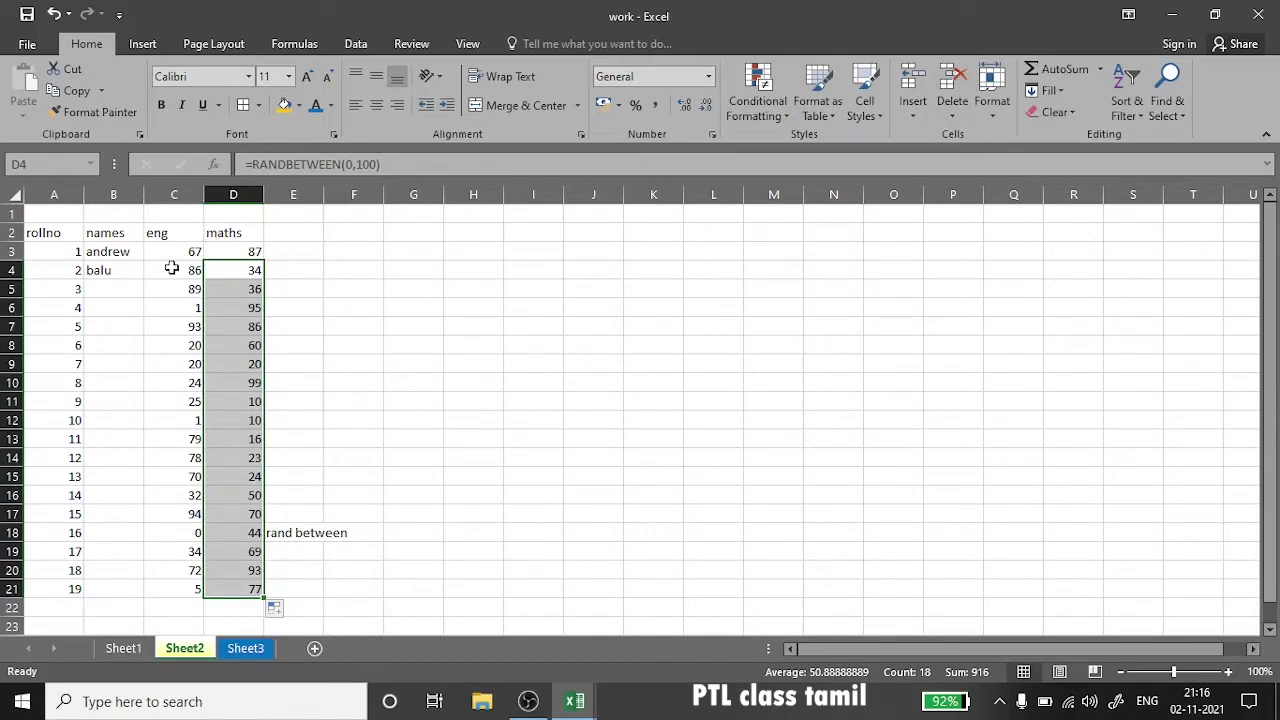
{"action": "left_click_drag", "start_coordinate": [172, 268], "coordinate": [229, 584]}
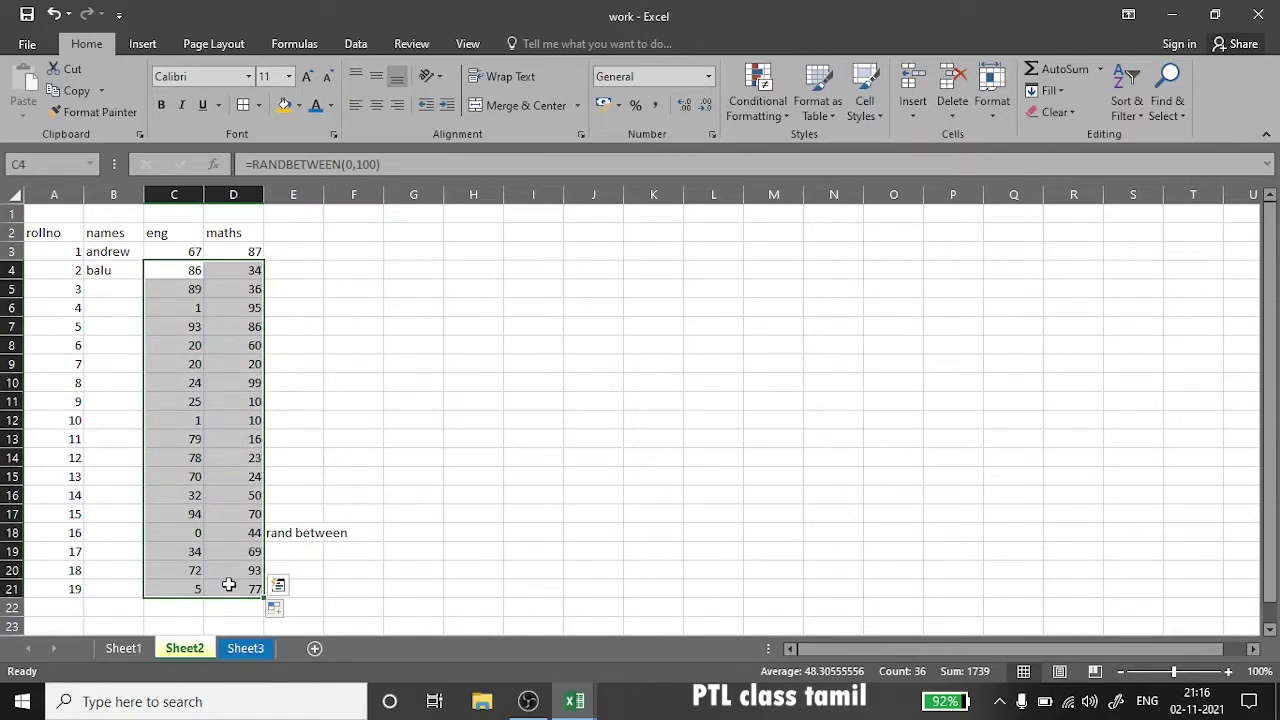
{"action": "mouse_move", "coordinate": [180, 268]}
{"action": "left_mouse_down"}
{"action": "mouse_move", "coordinate": [237, 607]}
{"action": "mouse_move", "coordinate": [234, 588]}
{"action": "left_mouse_up"}
- Copy C4:D21 and paste it back as values so the scores stop changing
{"action": "right_click", "coordinate": [169, 393]}
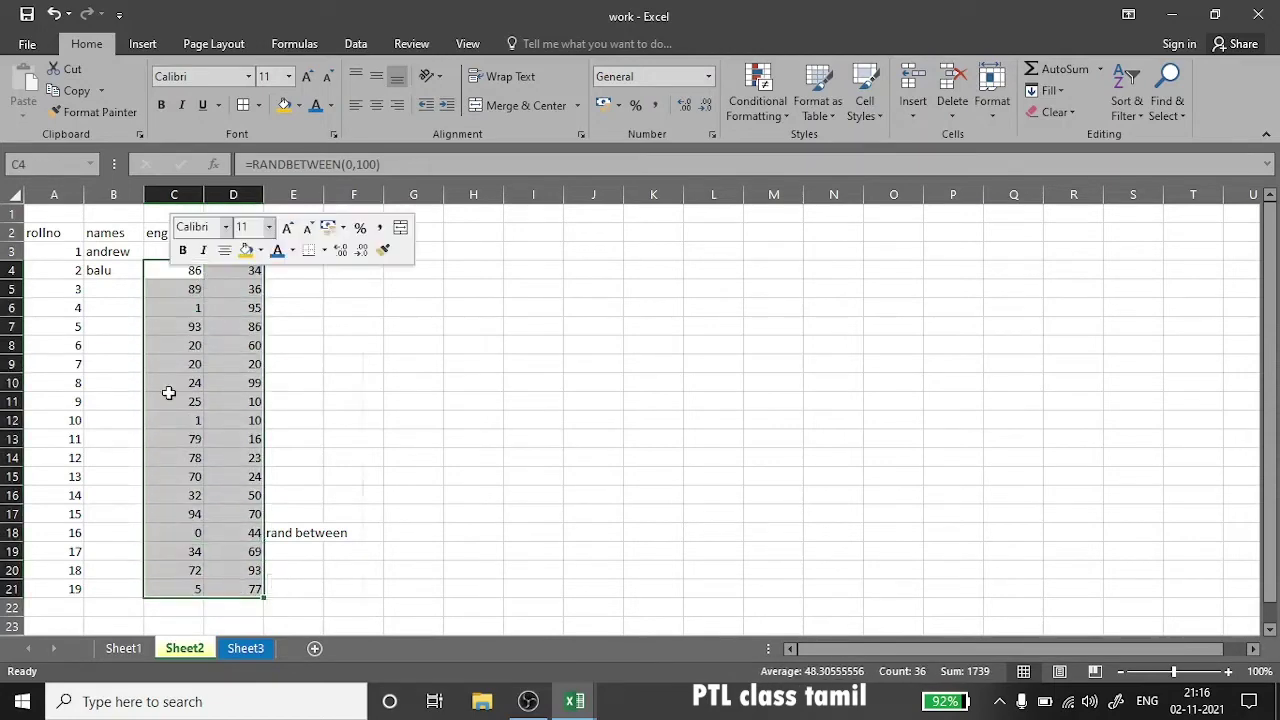
{"action": "left_click", "coordinate": [268, 316]}
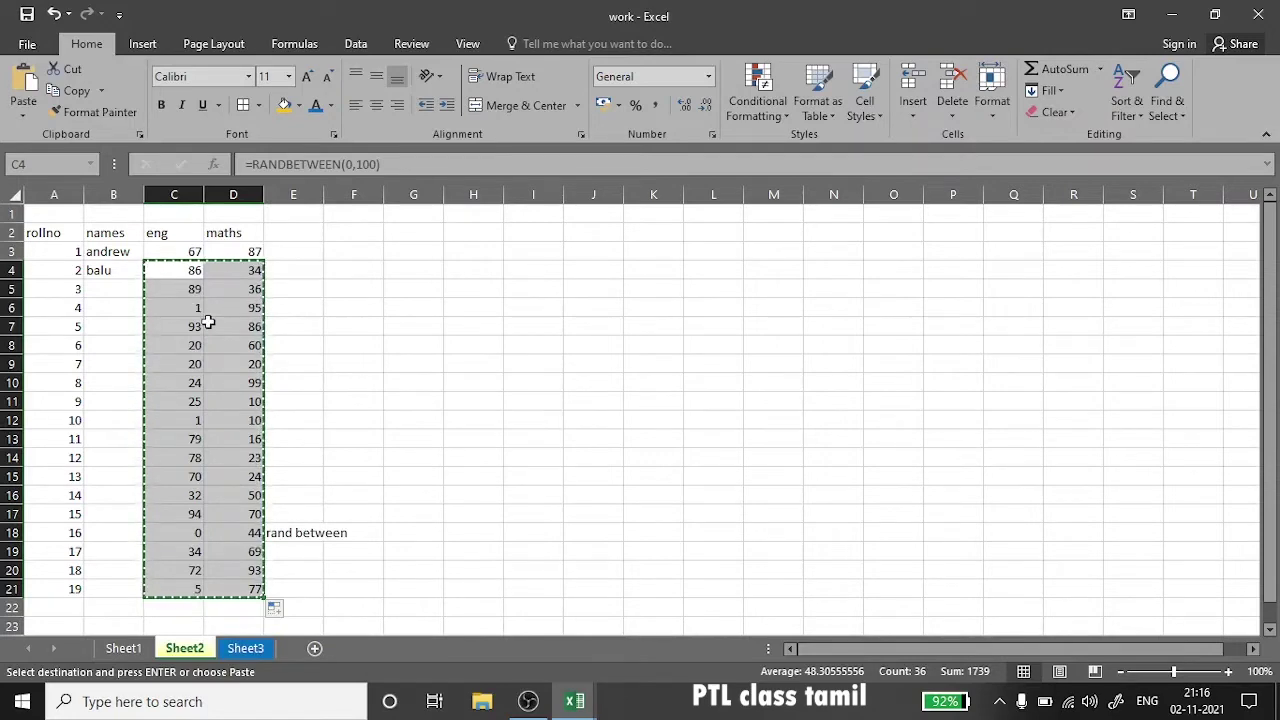
{"action": "right_click", "coordinate": [208, 326]}
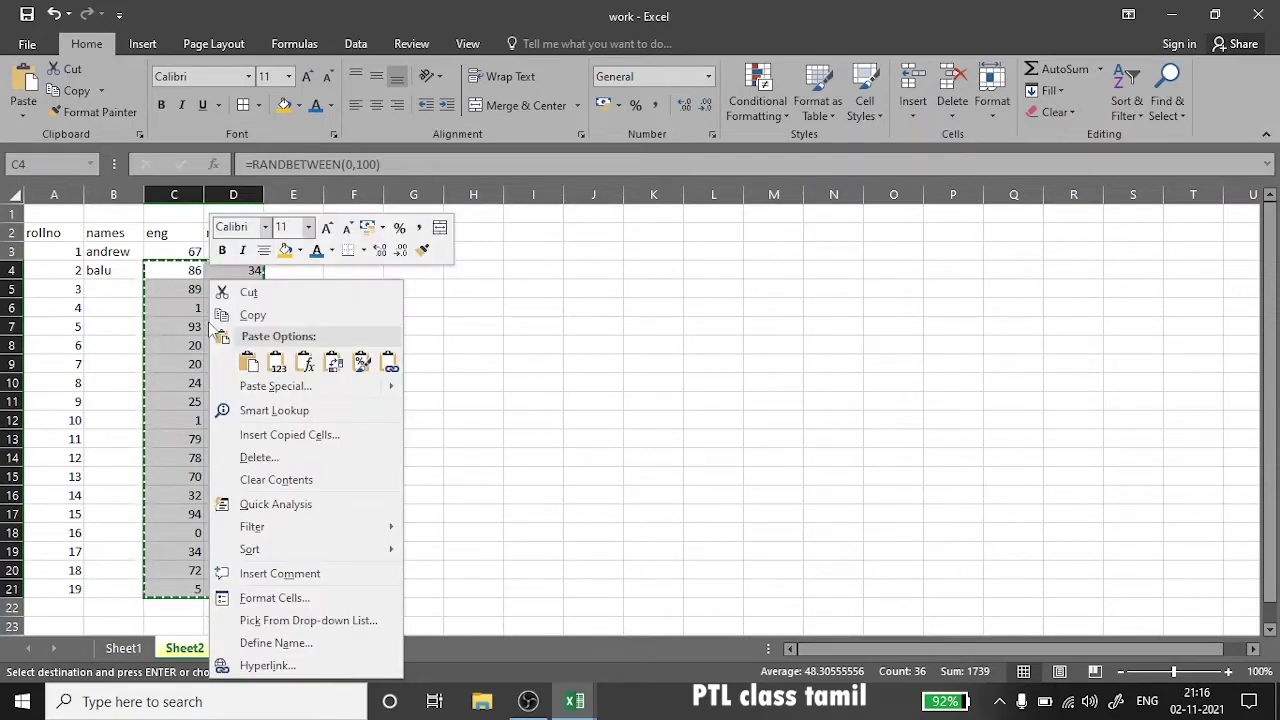
{"action": "left_click", "coordinate": [275, 365]}
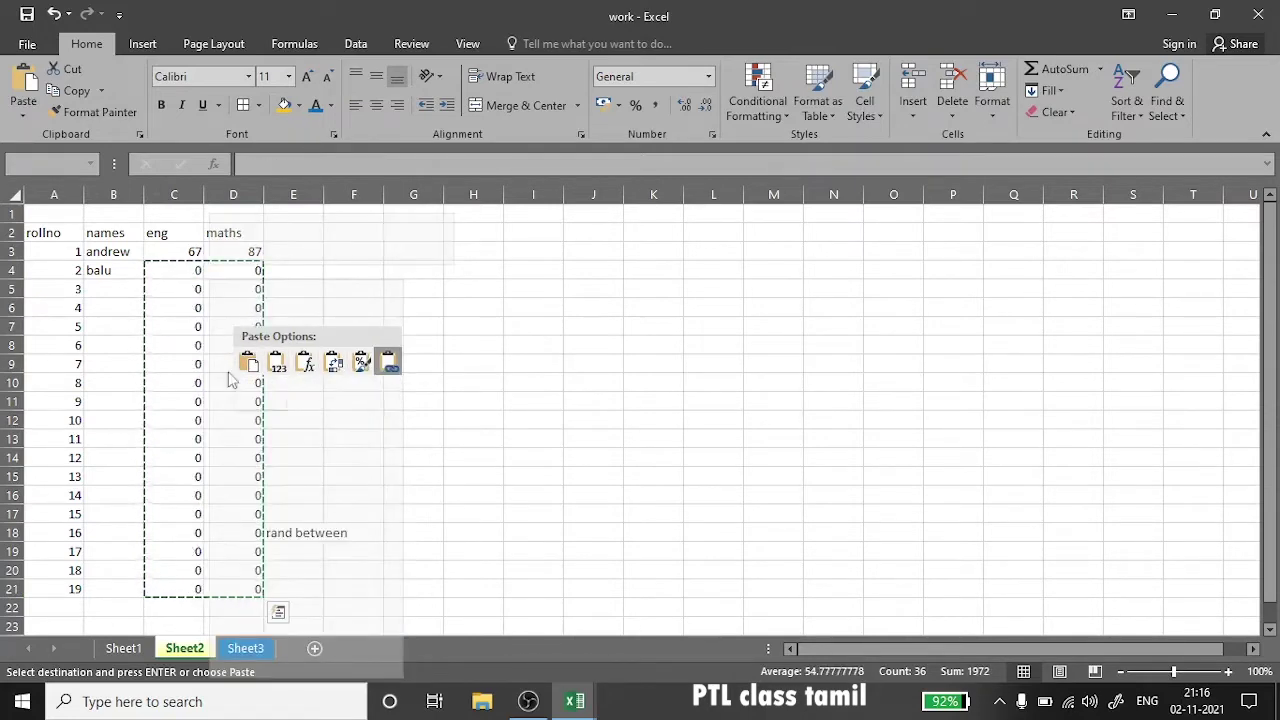
{"action": "left_click", "coordinate": [279, 366]}
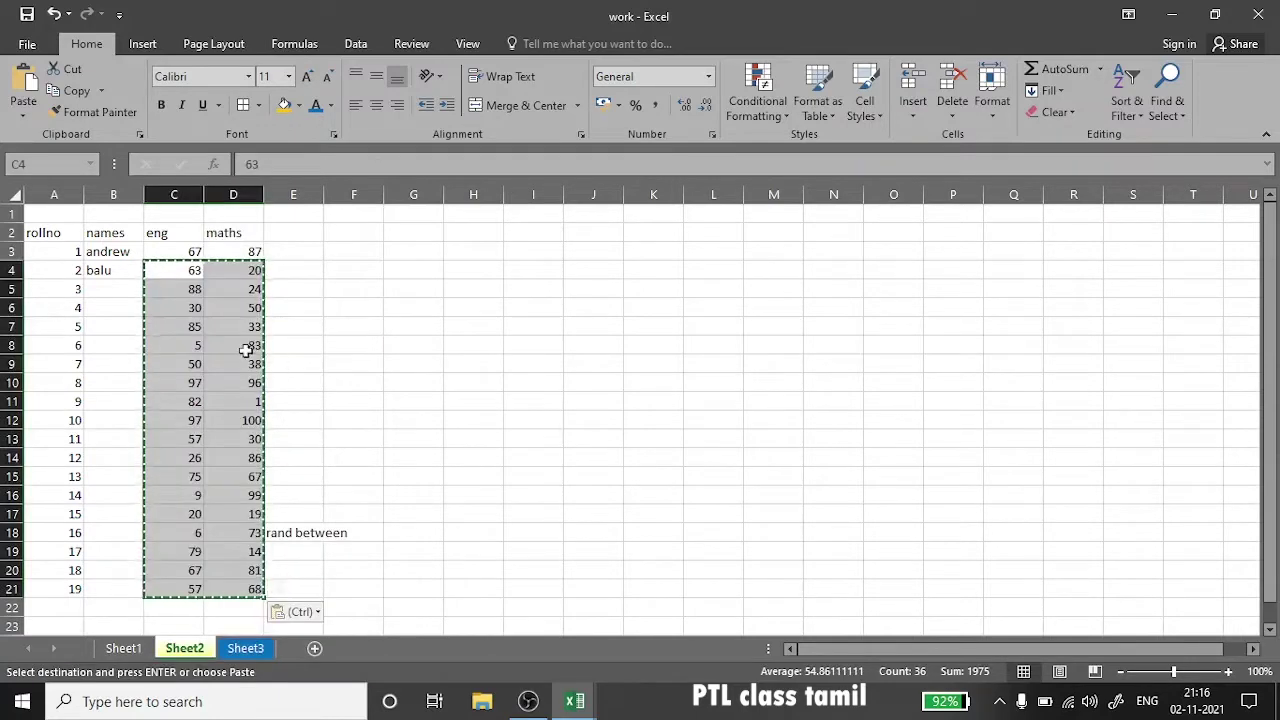
{"action": "left_click", "coordinate": [245, 349]}
{"action": "left_click", "coordinate": [334, 343]}
{"action": "left_click", "coordinate": [520, 343]}
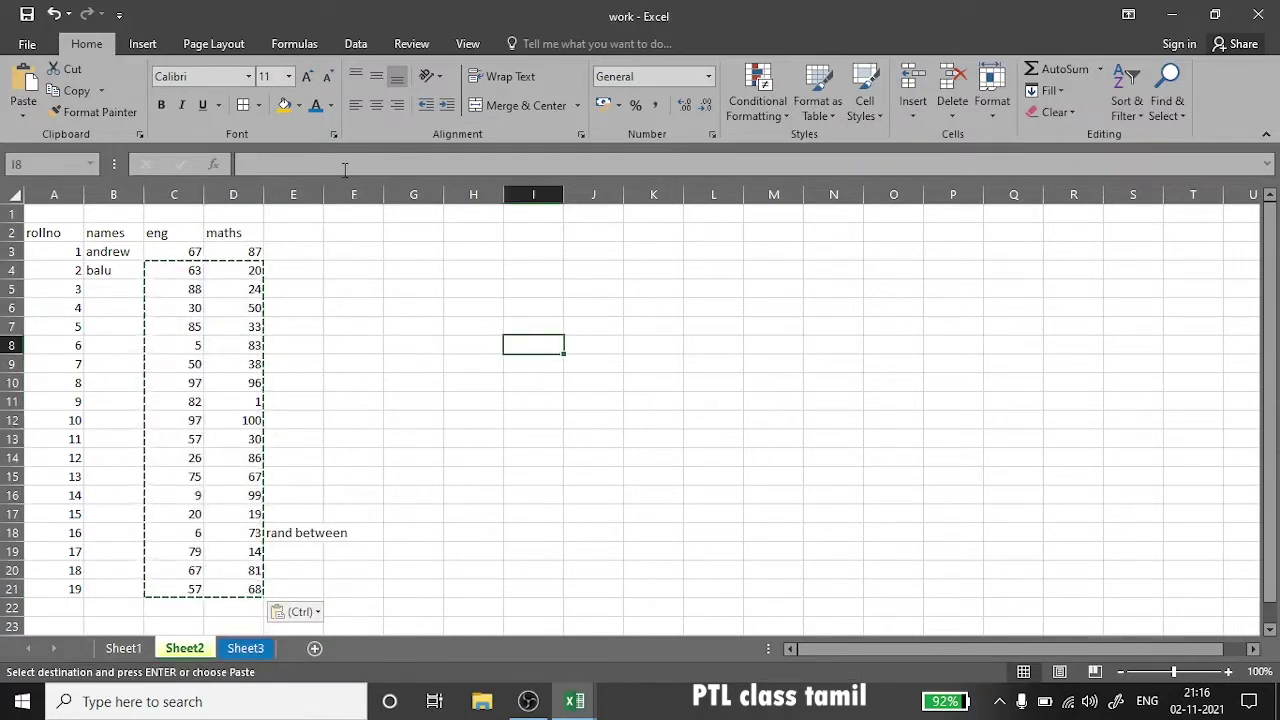
{"action": "key", "text": "Escape"}
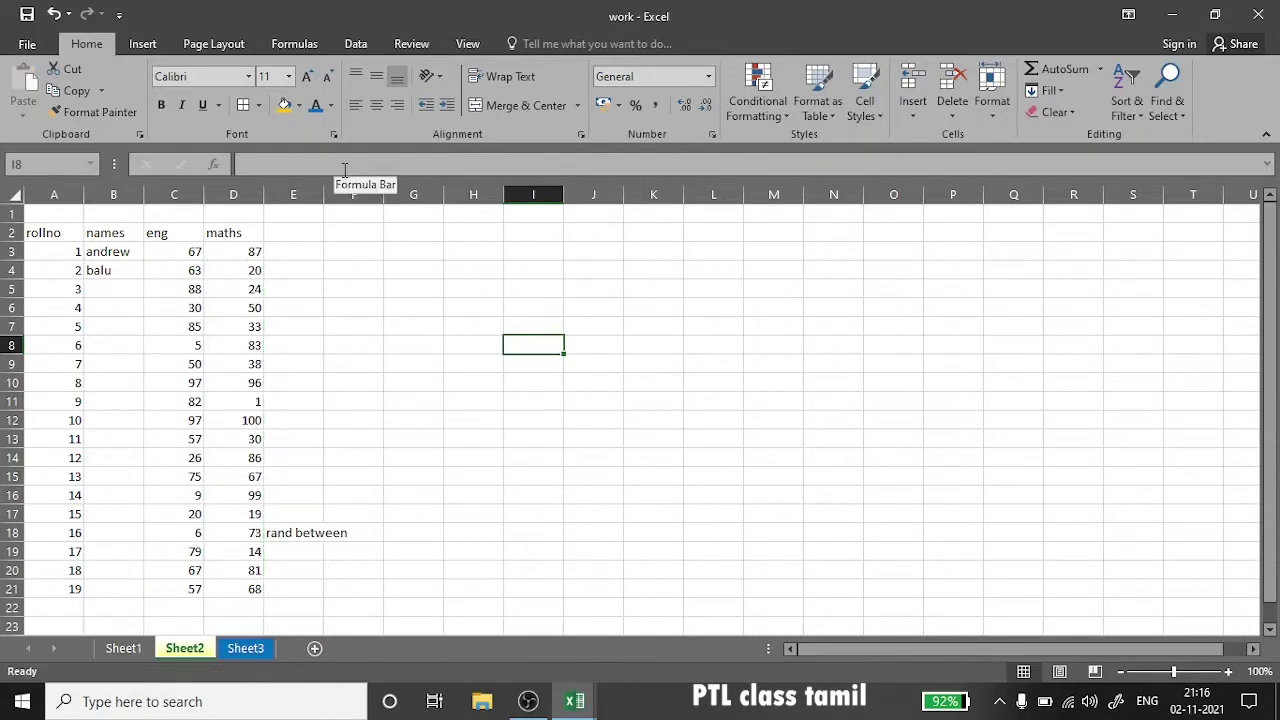
- Check that the eng and maths marks are now plain values
{"action": "left_click_drag", "start_coordinate": [179, 272], "coordinate": [291, 317]}
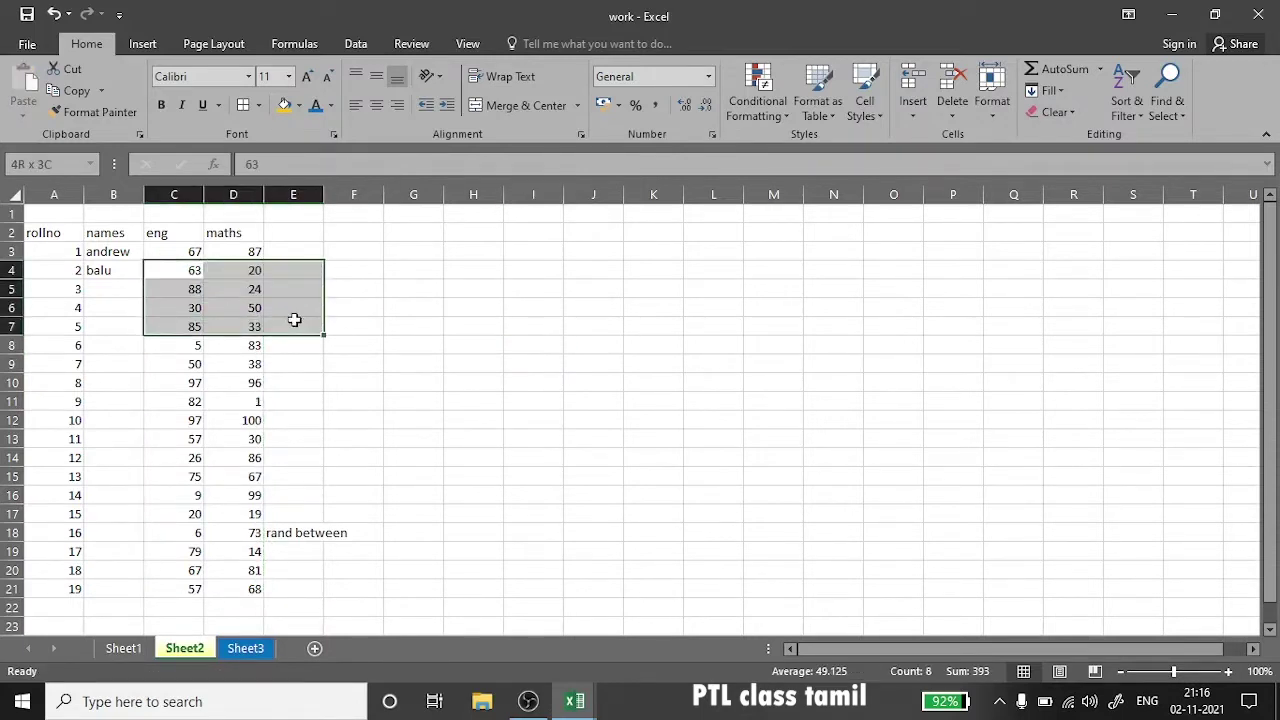
{"action": "left_click", "coordinate": [220, 370]}
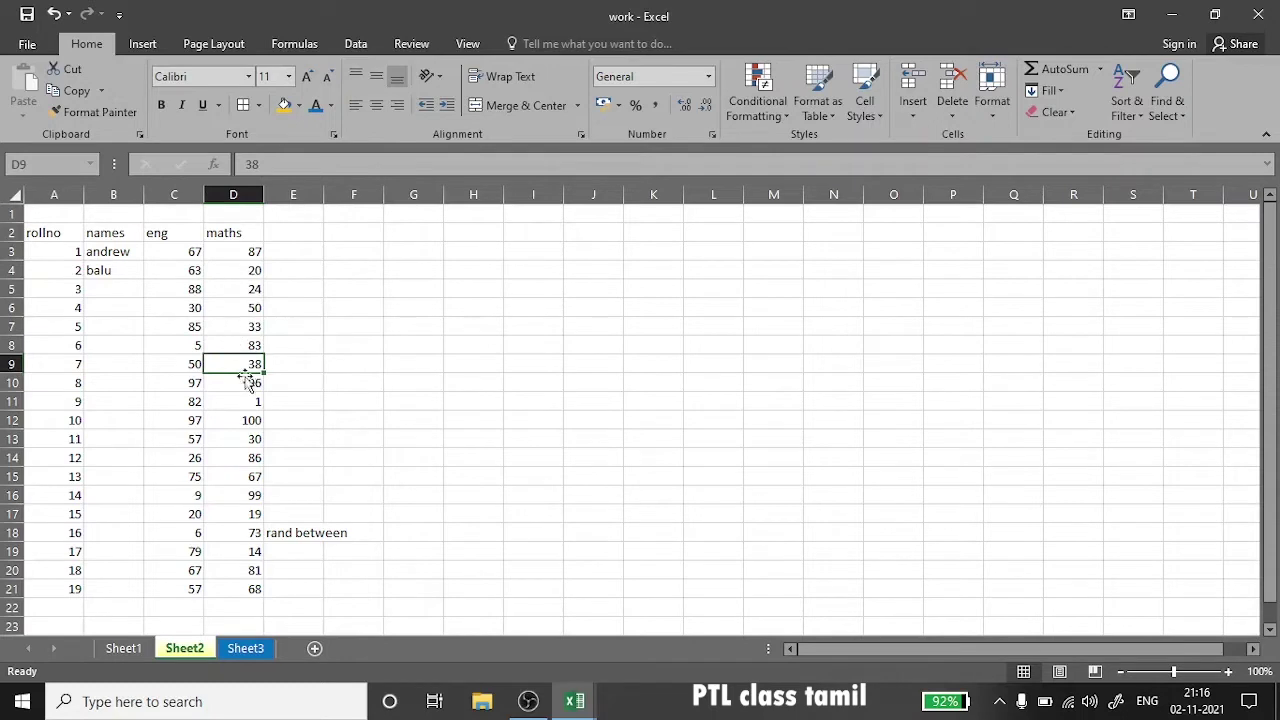
{"action": "left_click", "coordinate": [451, 365]}
{"action": "left_click", "coordinate": [813, 380]}
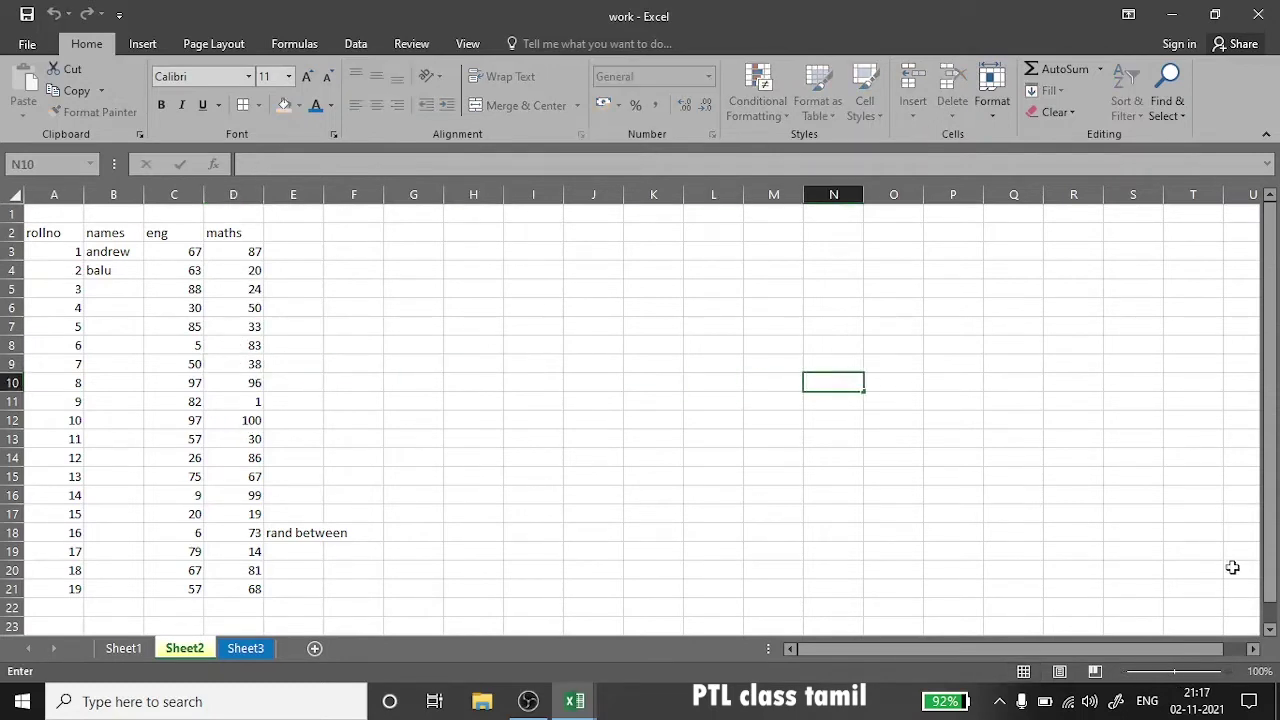
{"action": "left_click", "coordinate": [1272, 617]}
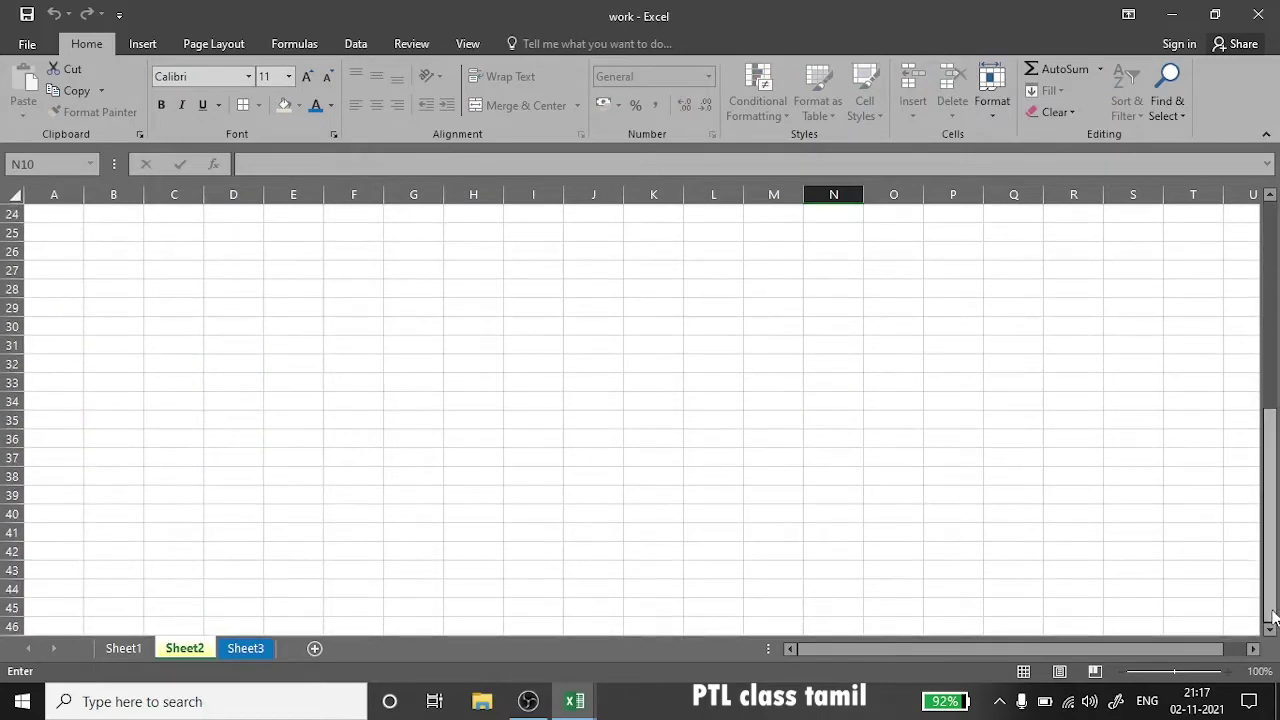
{"action": "left_click_drag", "start_coordinate": [1272, 617], "coordinate": [1270, 400]}
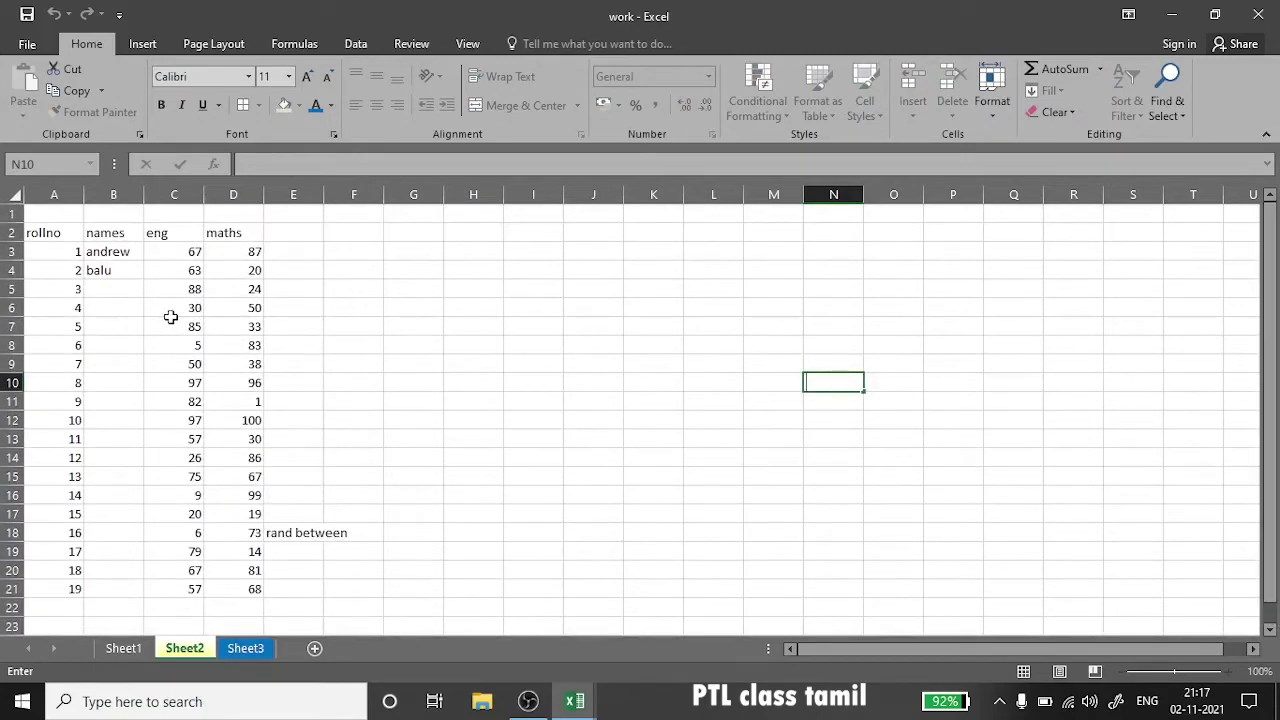
{"action": "left_click", "coordinate": [171, 319]}
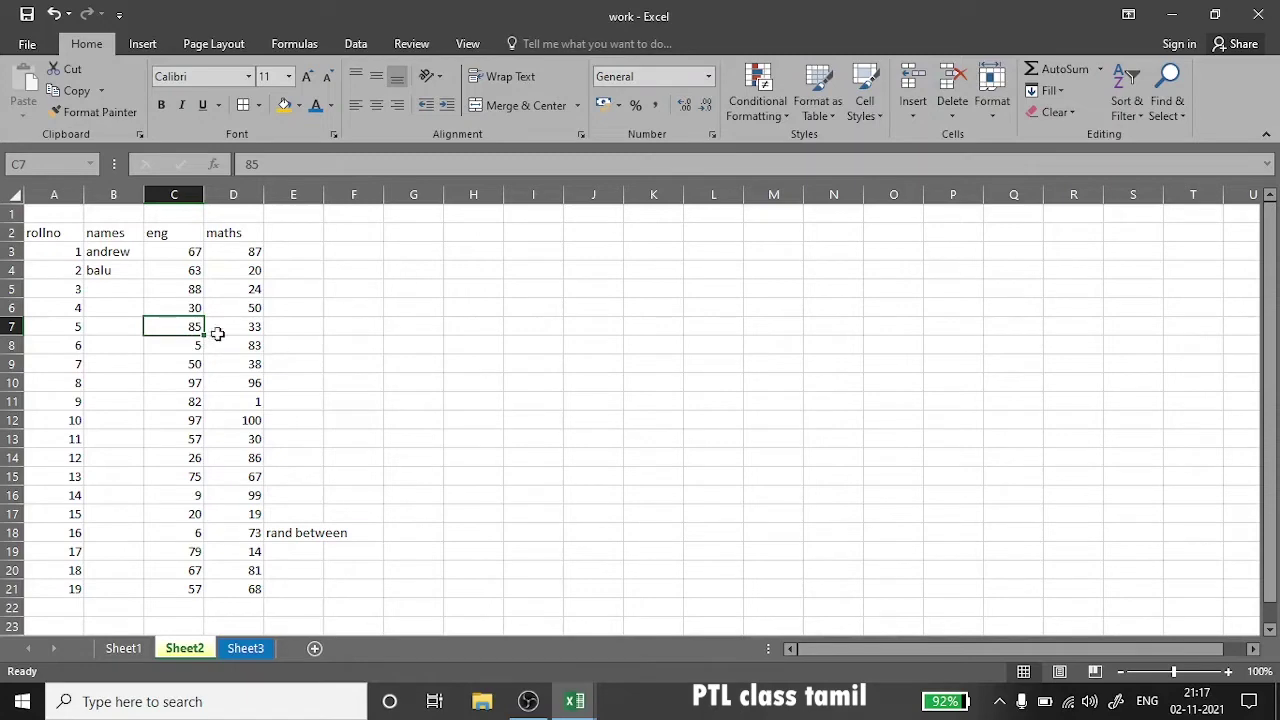
{"action": "mouse_move", "coordinate": [177, 251]}
{"action": "left_mouse_down"}
{"action": "mouse_move", "coordinate": [214, 381]}
{"action": "mouse_move", "coordinate": [214, 585]}
{"action": "left_mouse_up"}
{"action": "right_click", "coordinate": [216, 585]}
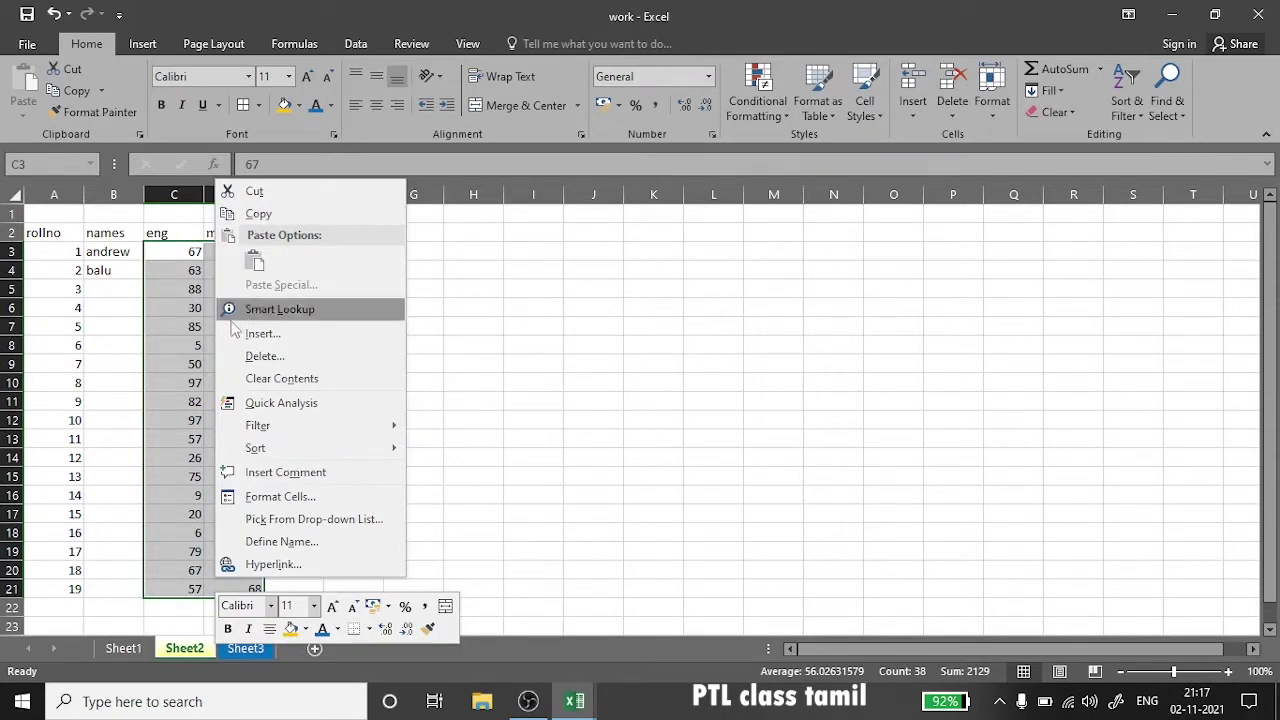
{"action": "key", "text": "Escape"}
{"action": "left_click", "coordinate": [331, 327]}
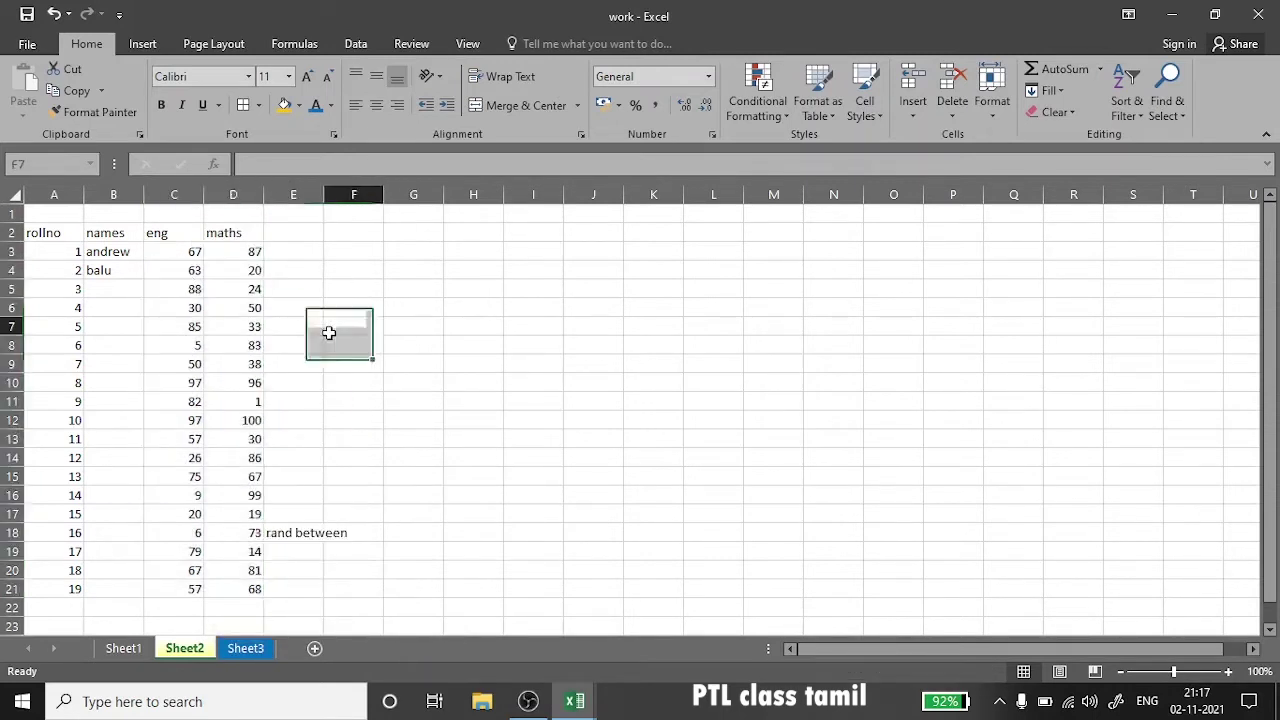
- Delete the 'rand between' note from E18:F18
{"action": "left_click_drag", "start_coordinate": [278, 540], "coordinate": [355, 533]}
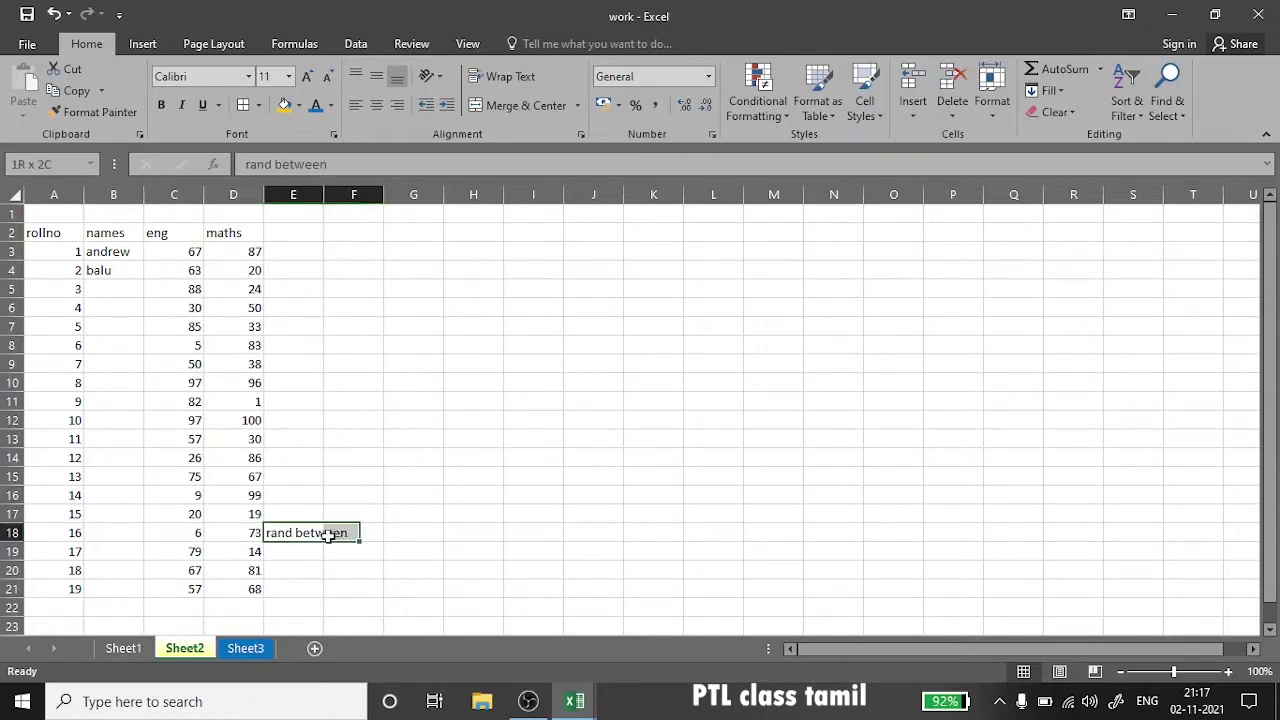
{"action": "key", "text": "Delete"}
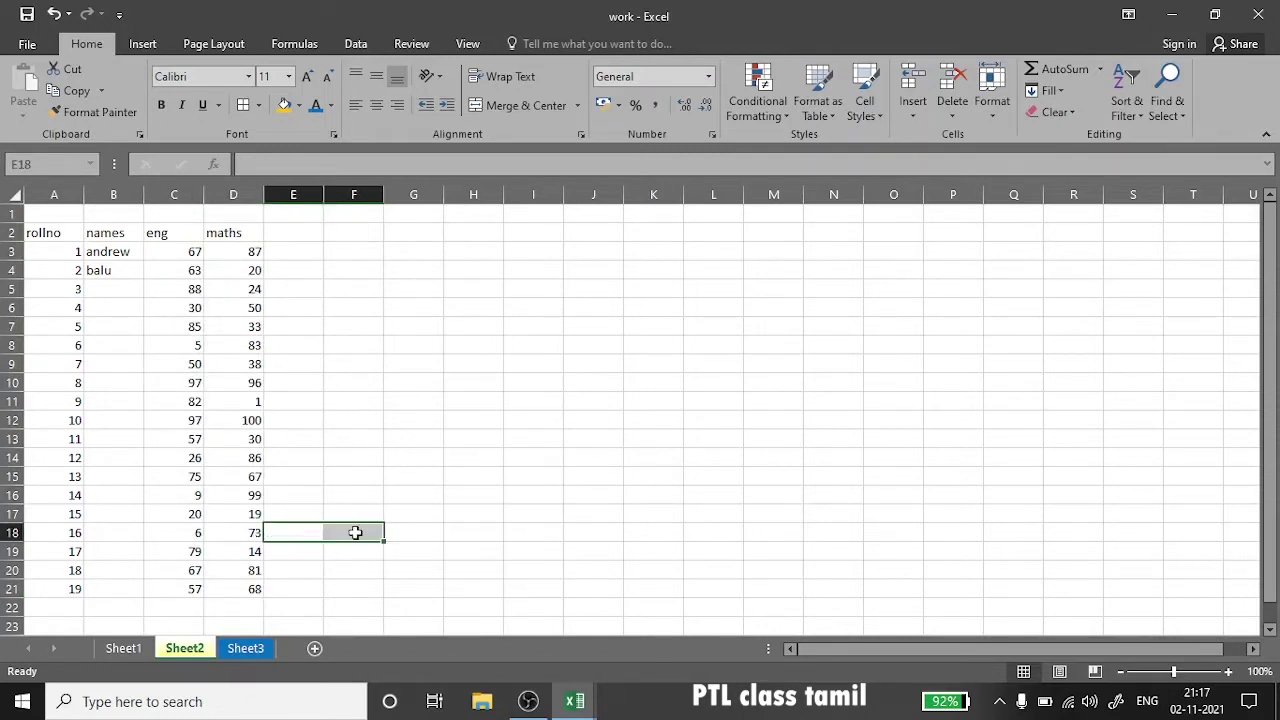
{"action": "left_click", "coordinate": [255, 405]}
{"action": "left_click", "coordinate": [330, 348]}
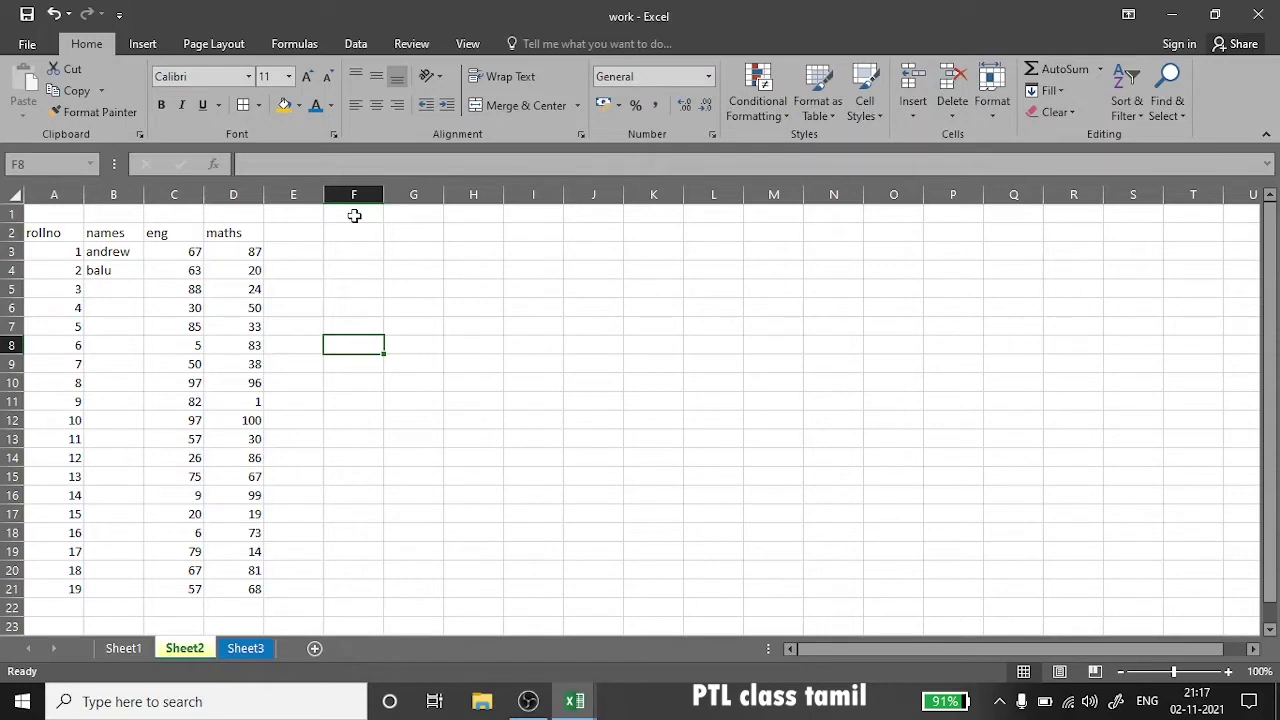
{"action": "left_click", "coordinate": [354, 216]}
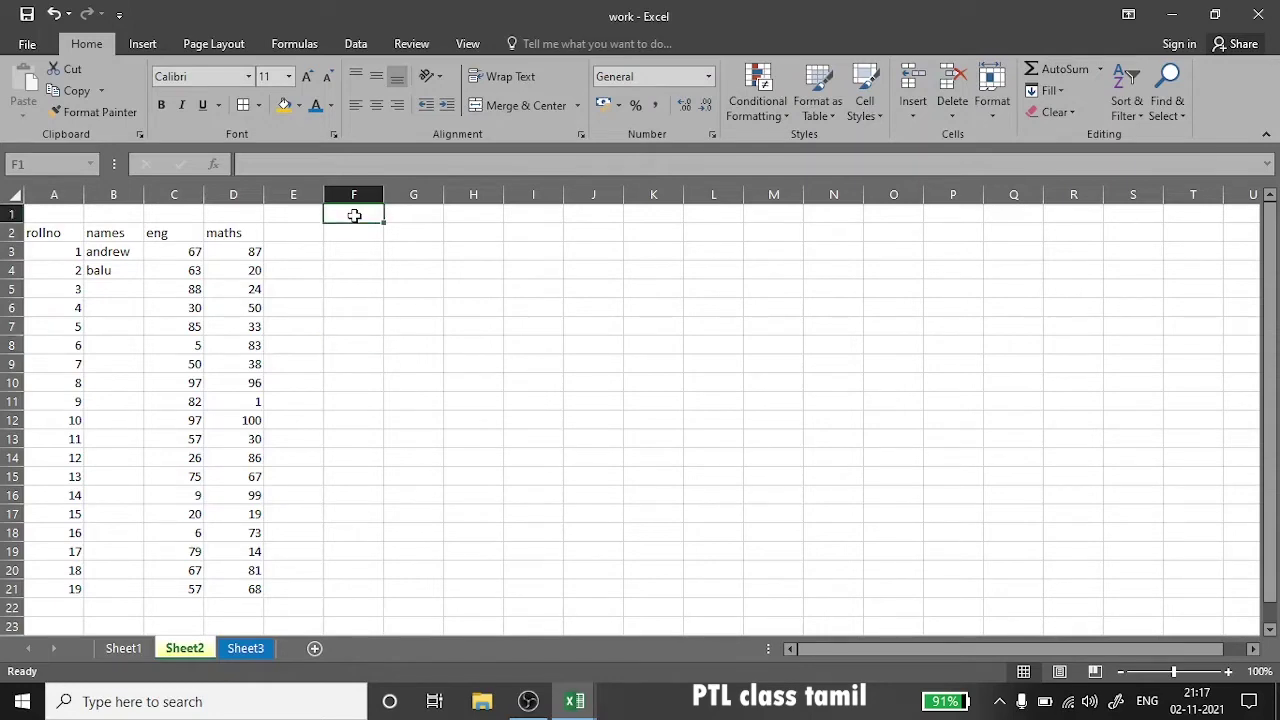
{"action": "type", "text": "="}
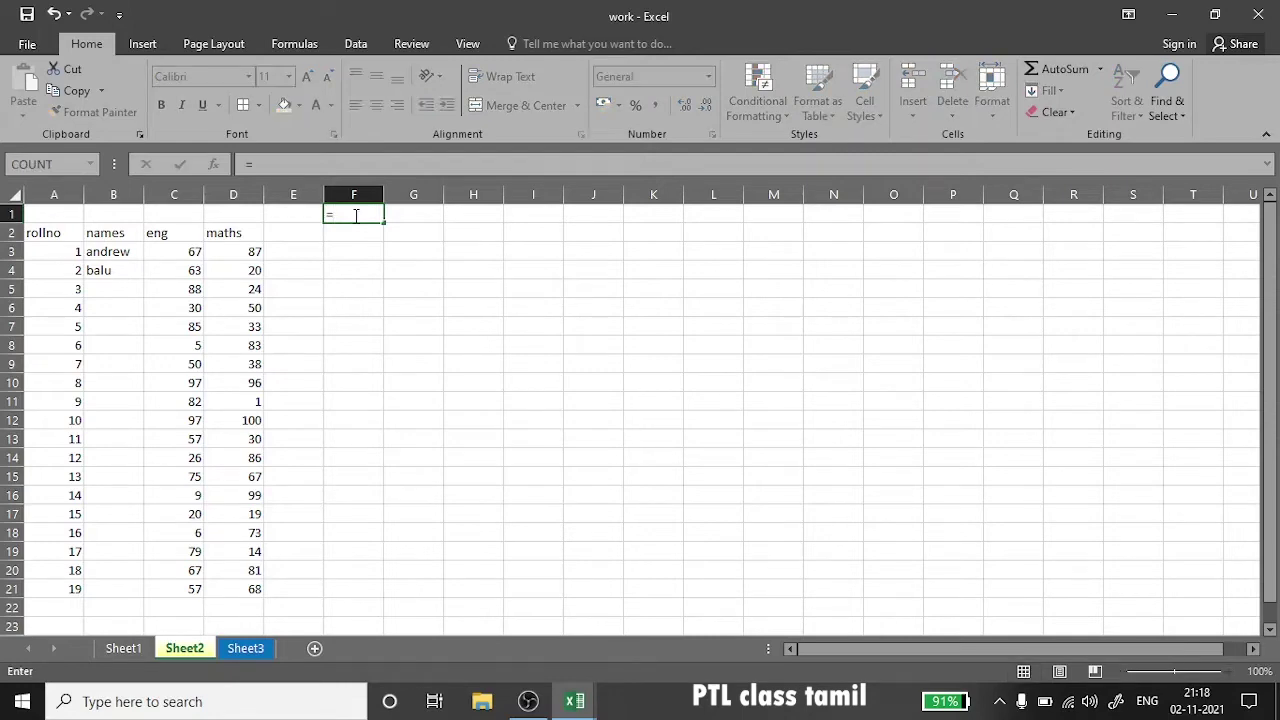
{"action": "type", "text": "now"}
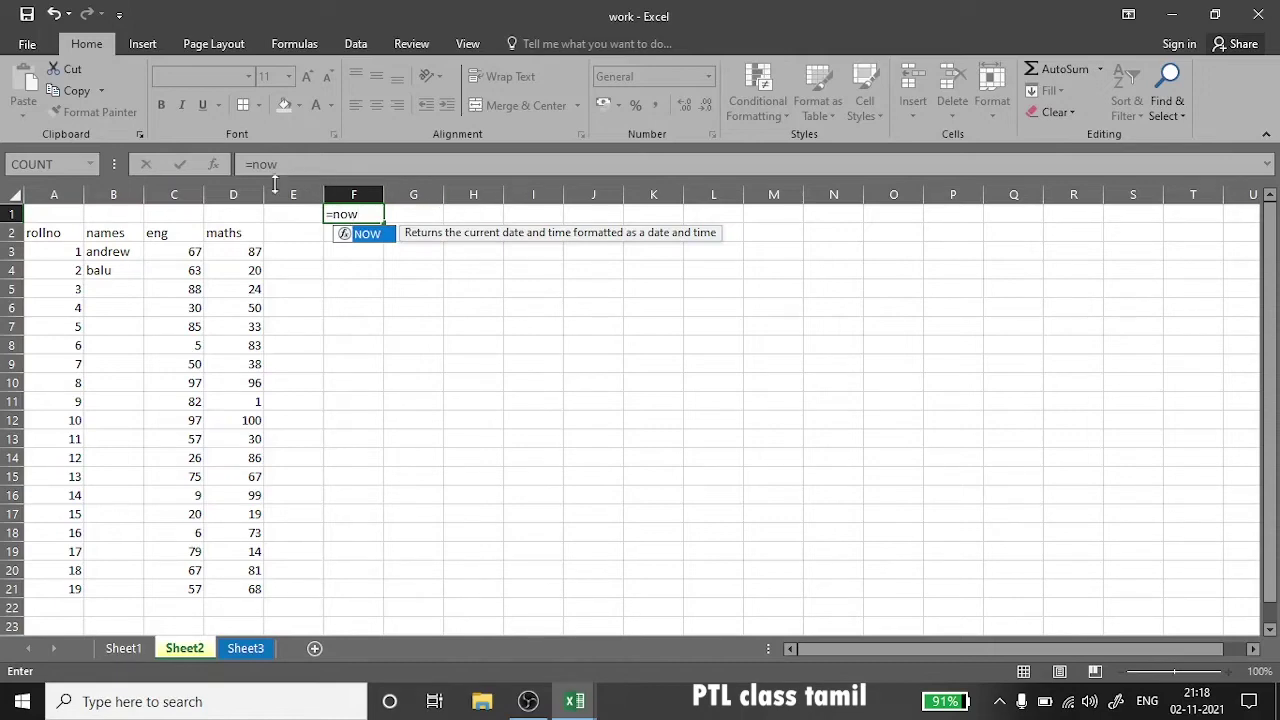
{"action": "type", "text": "("}
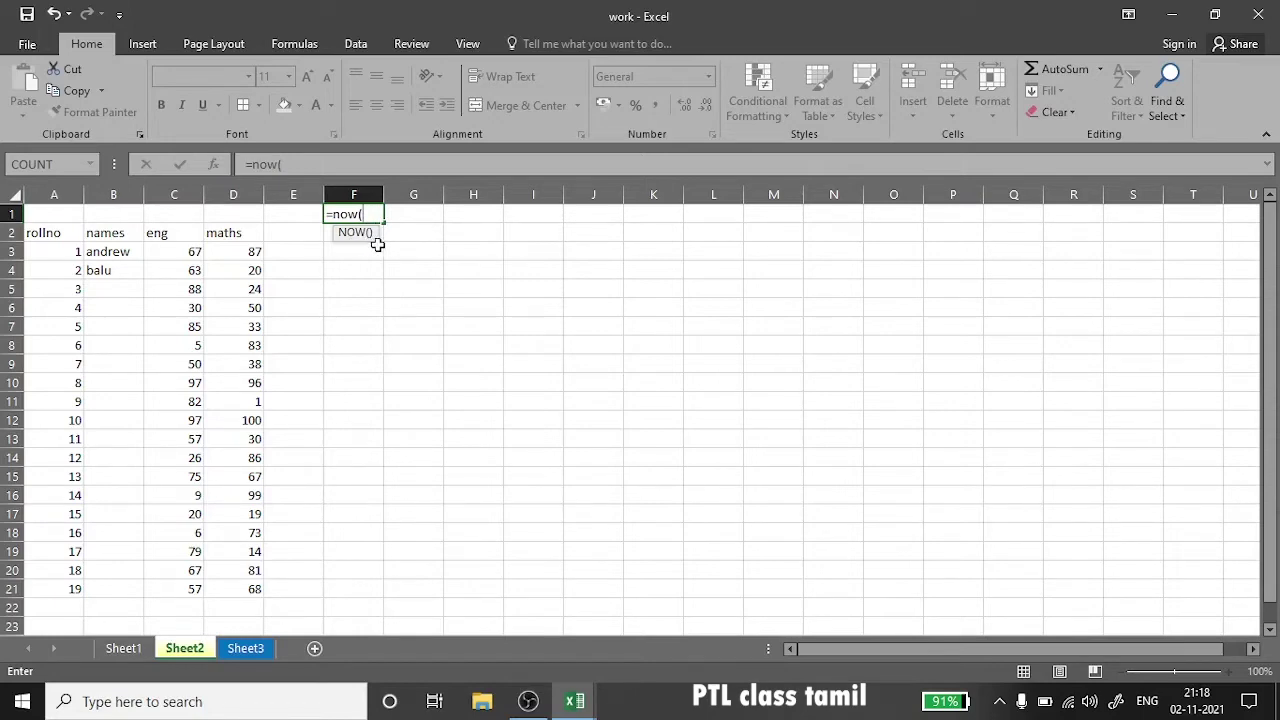
{"action": "type", "text": ")"}
{"action": "key", "text": "Return"}
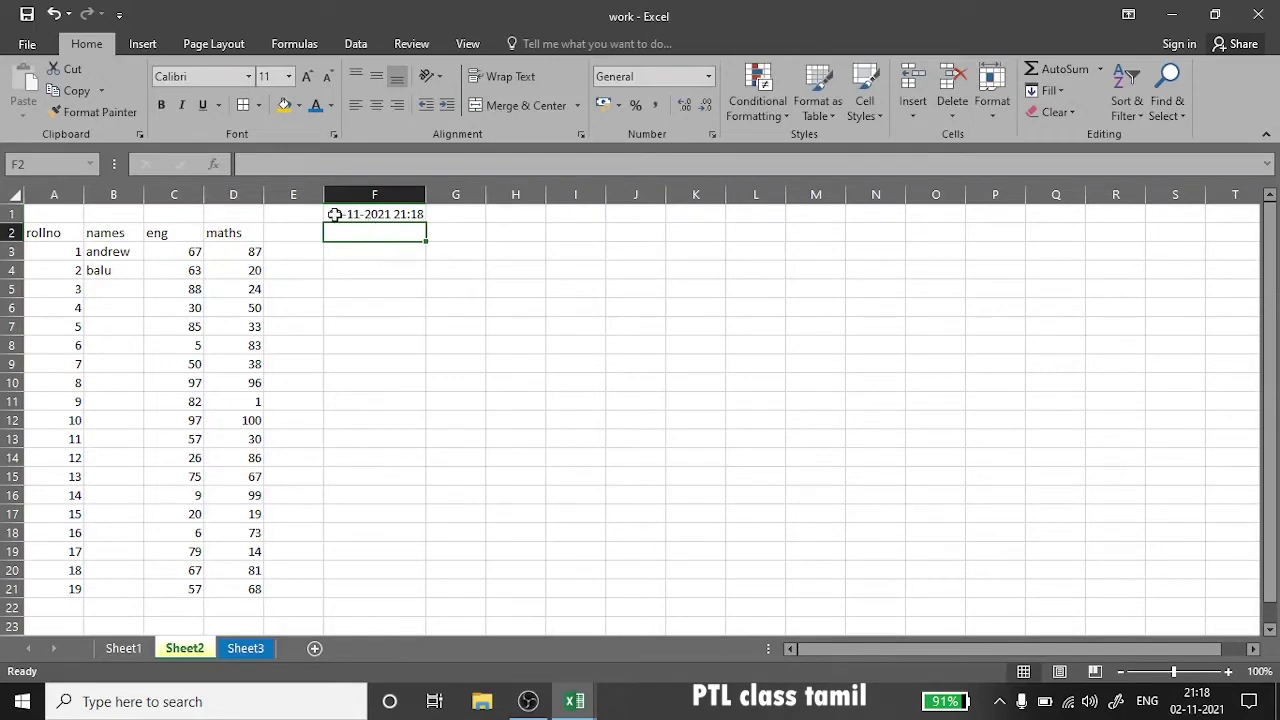
{"action": "left_click_drag", "start_coordinate": [335, 214], "coordinate": [424, 222]}
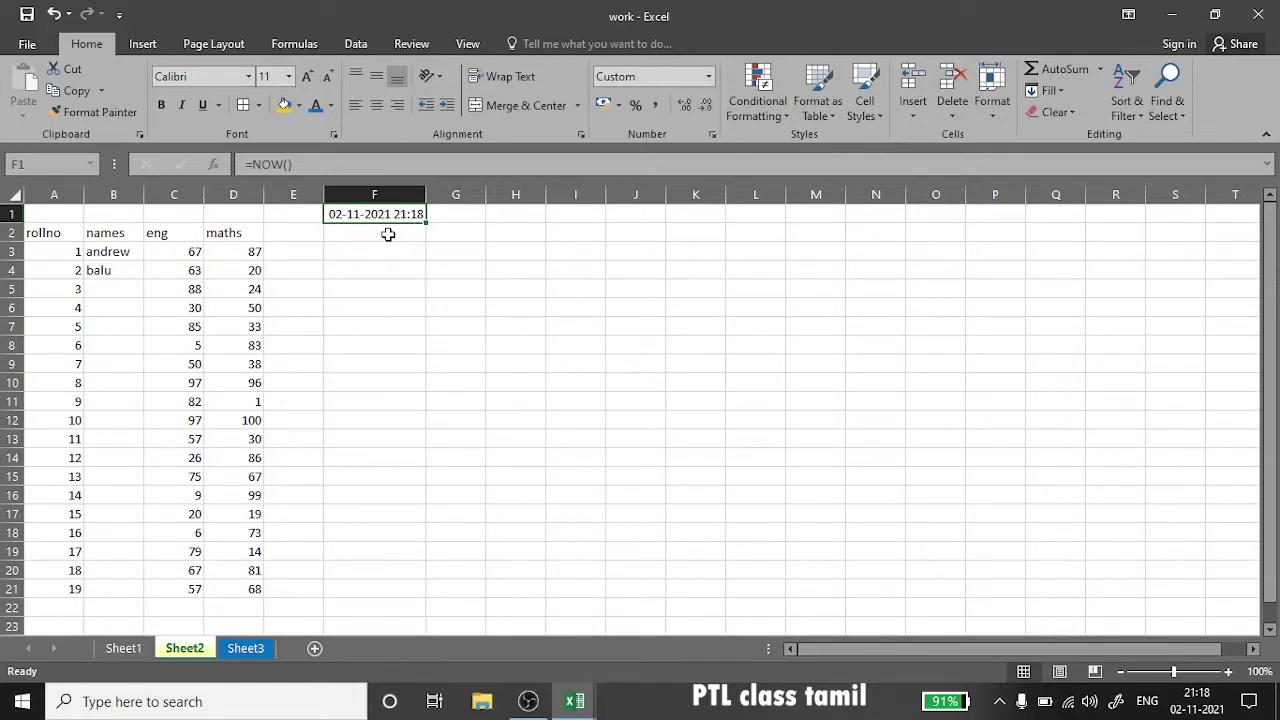
{"action": "left_click", "coordinate": [392, 259]}
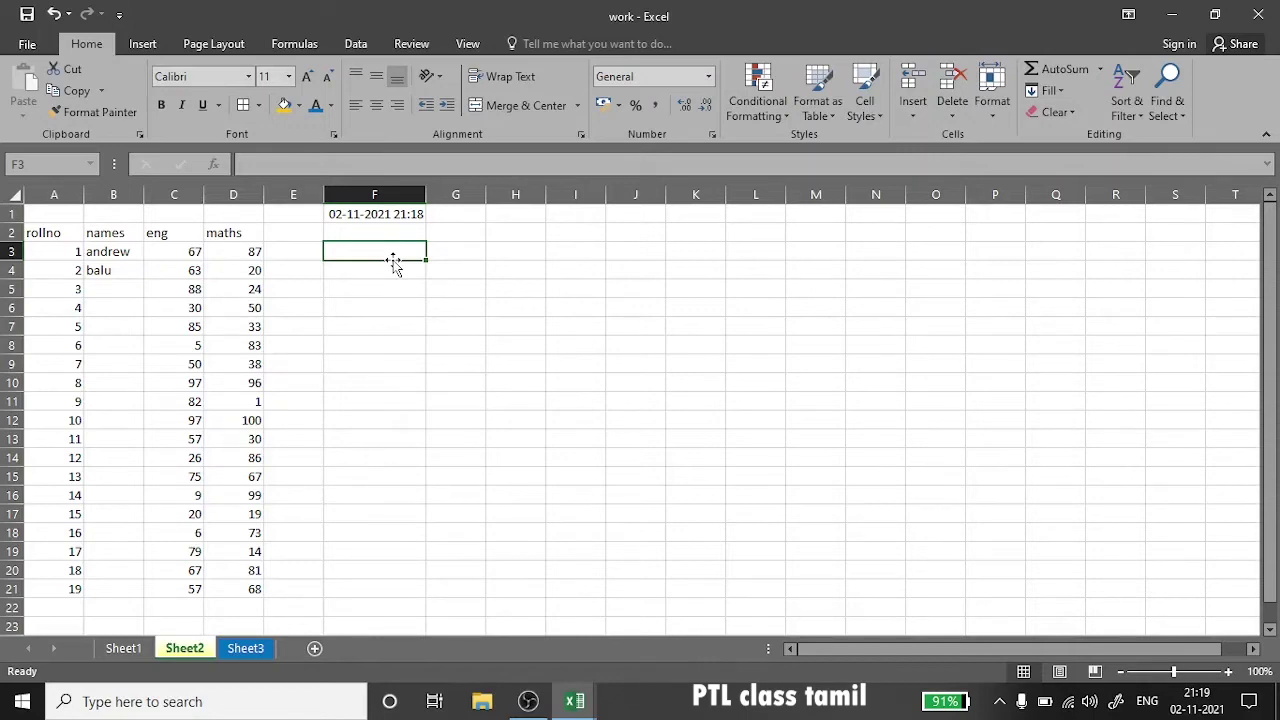
- Replace the unfinished =convert( entry in F3 with the heading 'conversion'
{"action": "type", "text": "=co"}
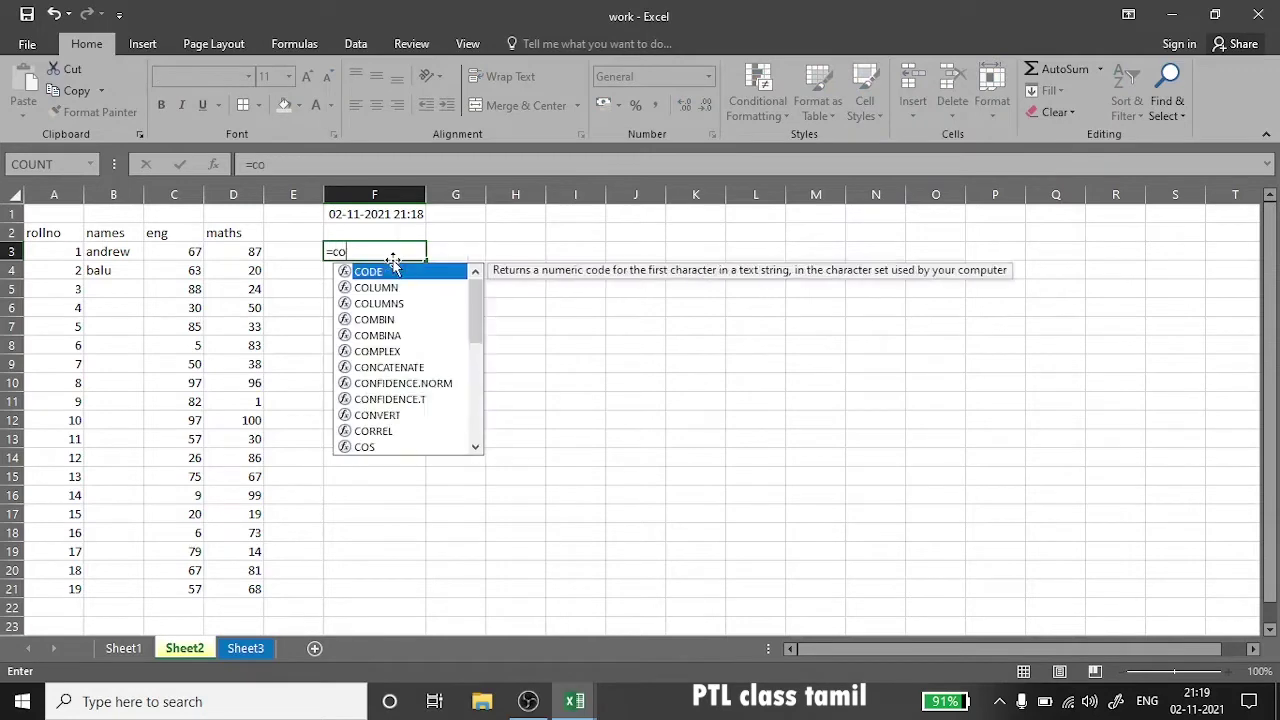
{"action": "type", "text": "nvert"}
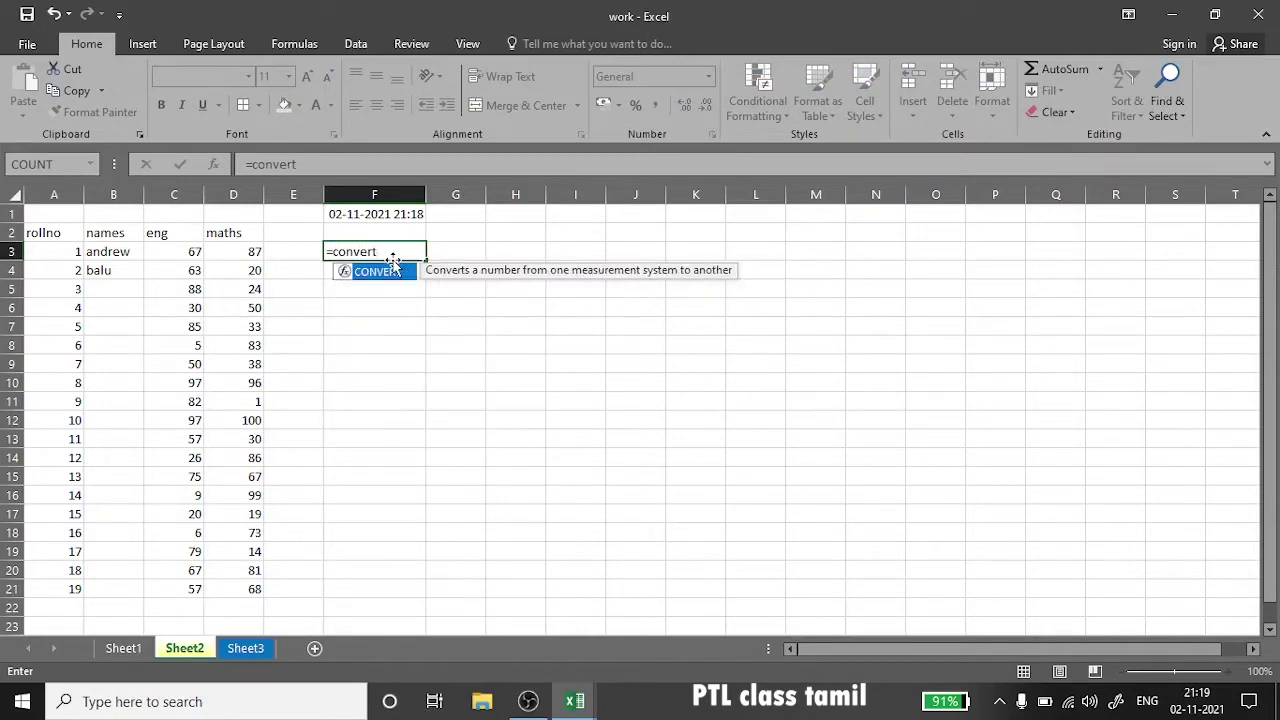
{"action": "type", "text": "("}
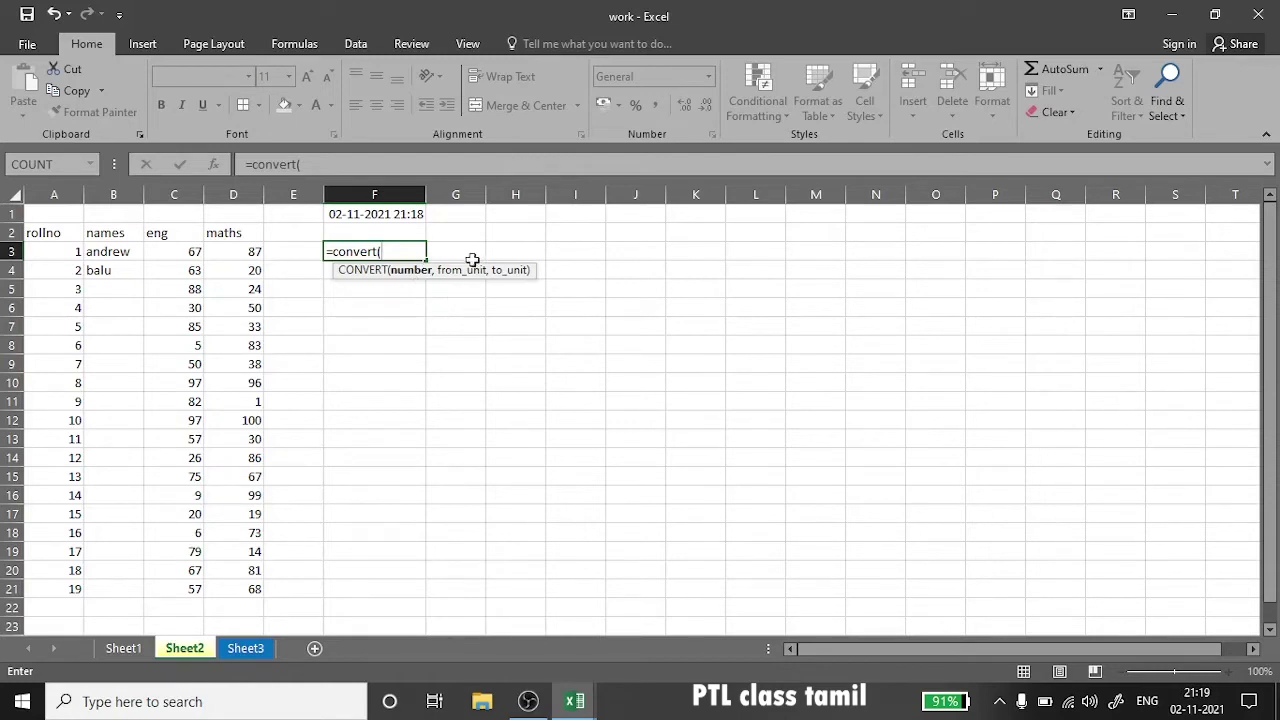
{"action": "left_click", "coordinate": [415, 251]}
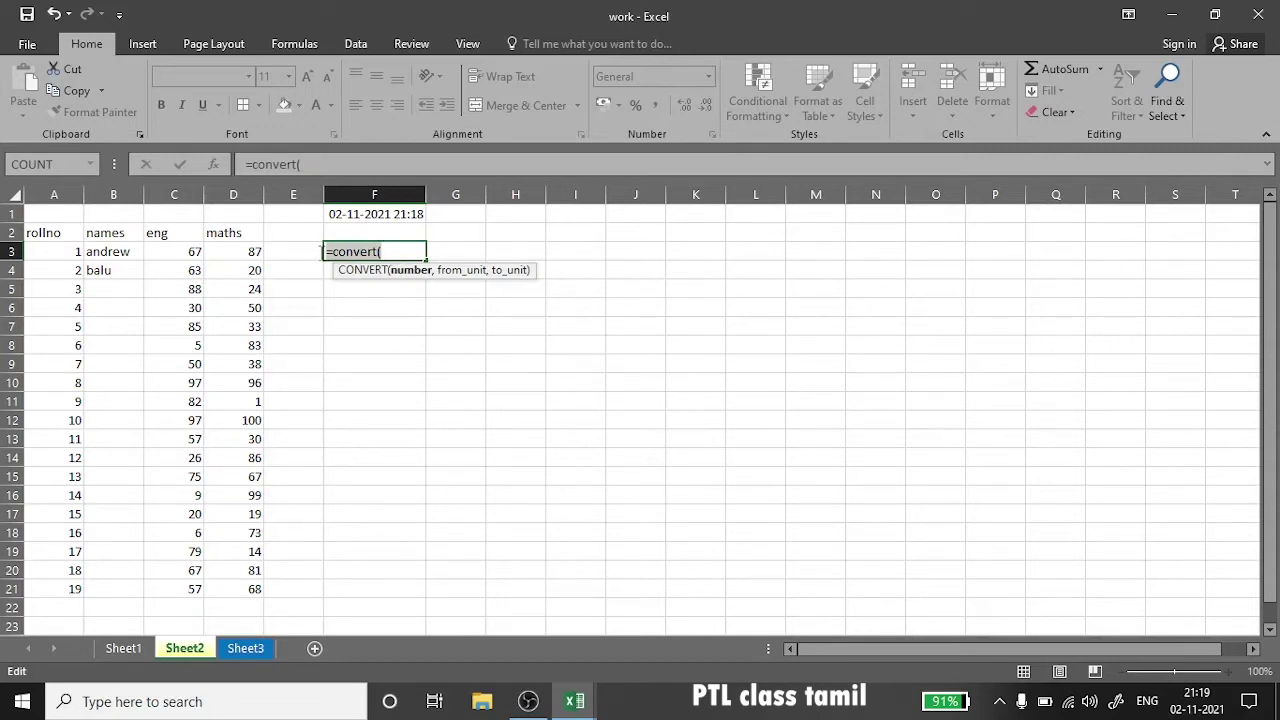
{"action": "key", "text": "BackSpace"}
{"action": "key", "text": "BackSpace"}
{"action": "key", "text": "BackSpace"}
{"action": "type", "text": "conve"}
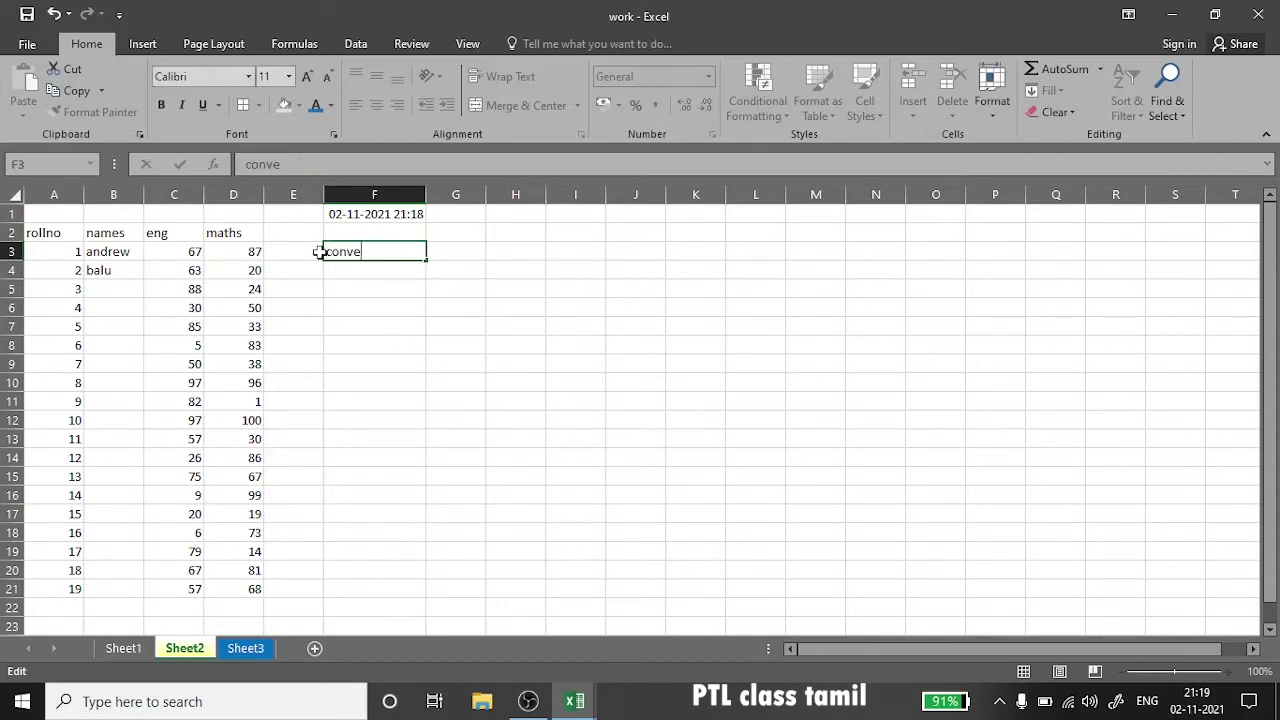
{"action": "type", "text": "rsion"}
- Enter 56 in G3, unit labels cm in F4 and m in H4, and 56 in F5
{"action": "left_click", "coordinate": [437, 253]}
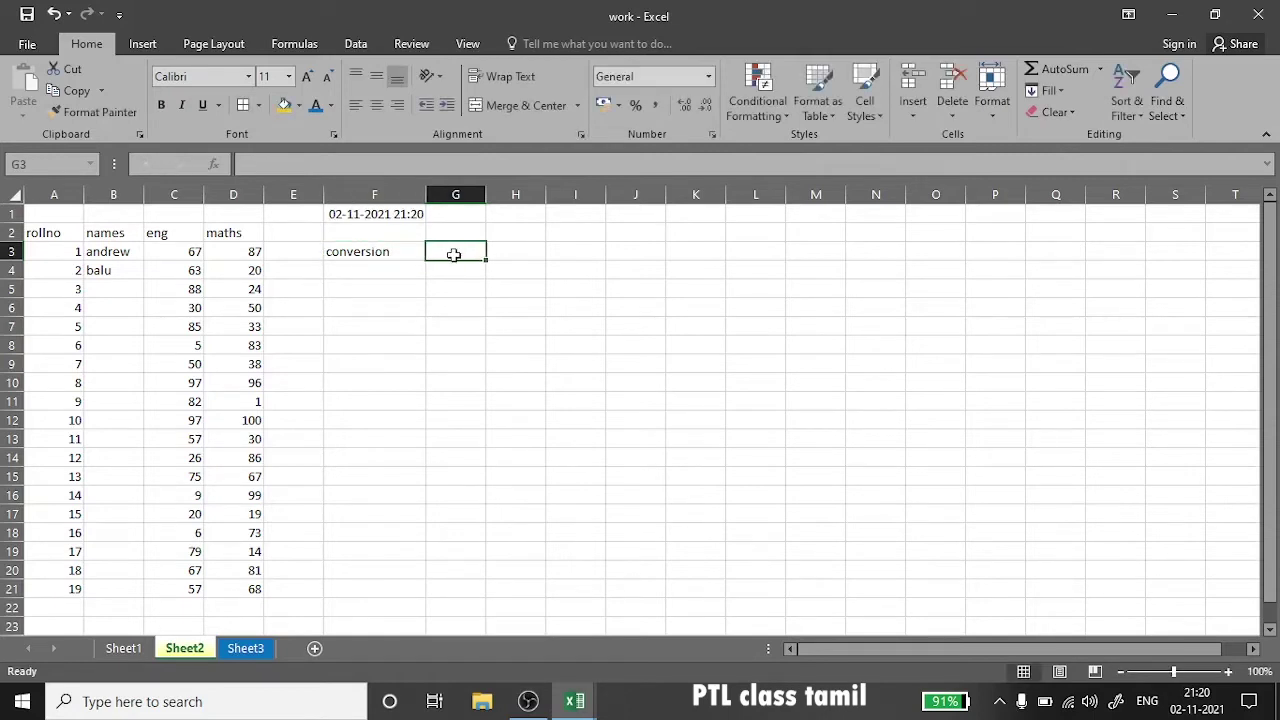
{"action": "double_click", "coordinate": [448, 254]}
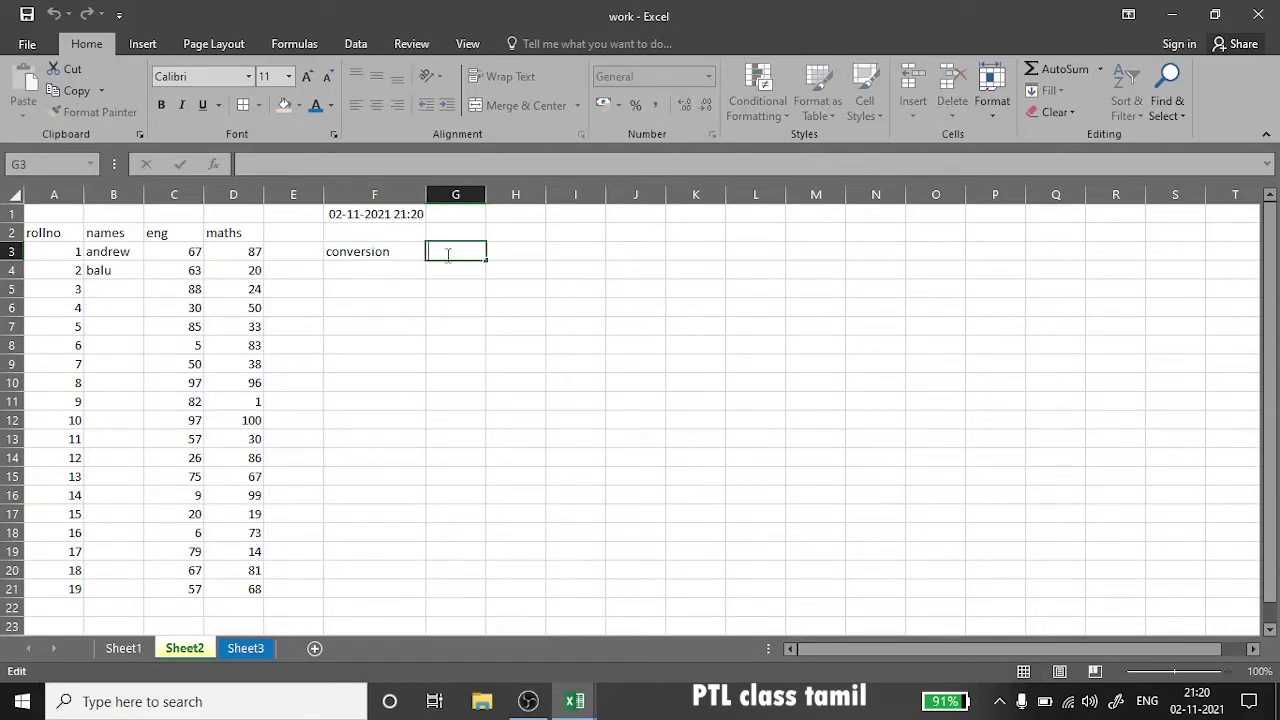
{"action": "type", "text": "56"}
{"action": "left_click", "coordinate": [374, 270]}
{"action": "type", "text": "cm"}
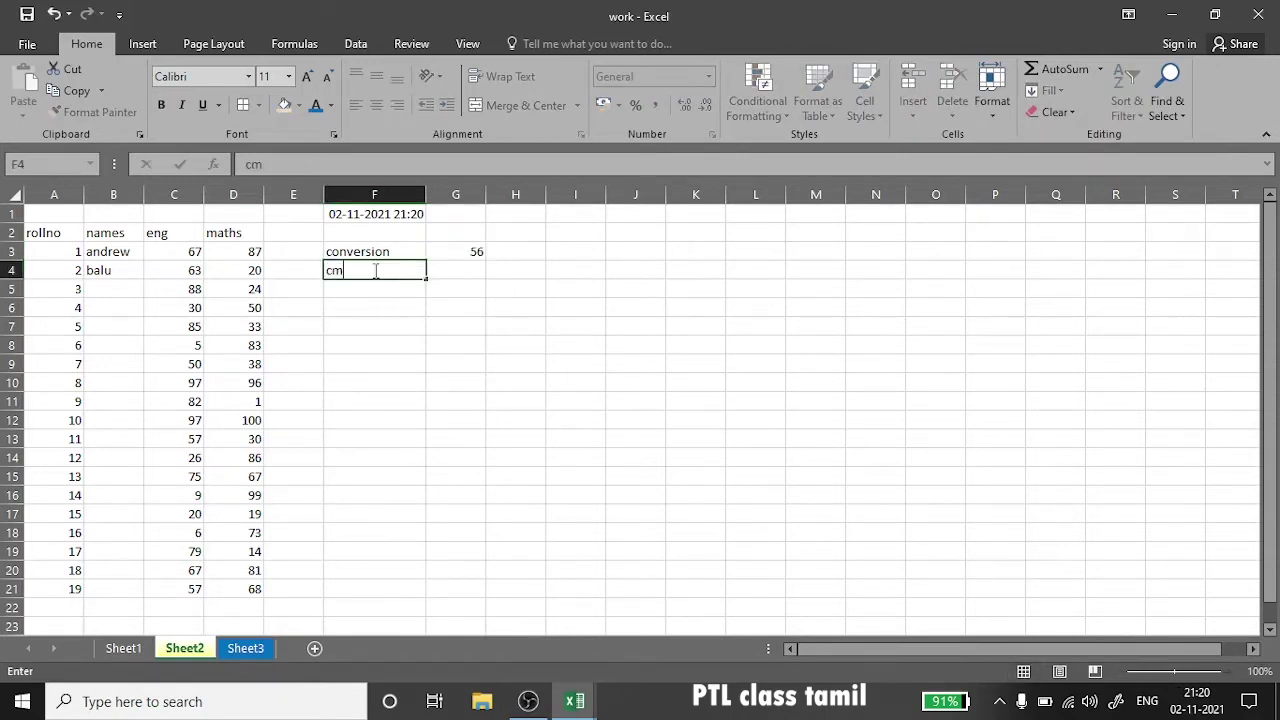
{"action": "left_click", "coordinate": [523, 270]}
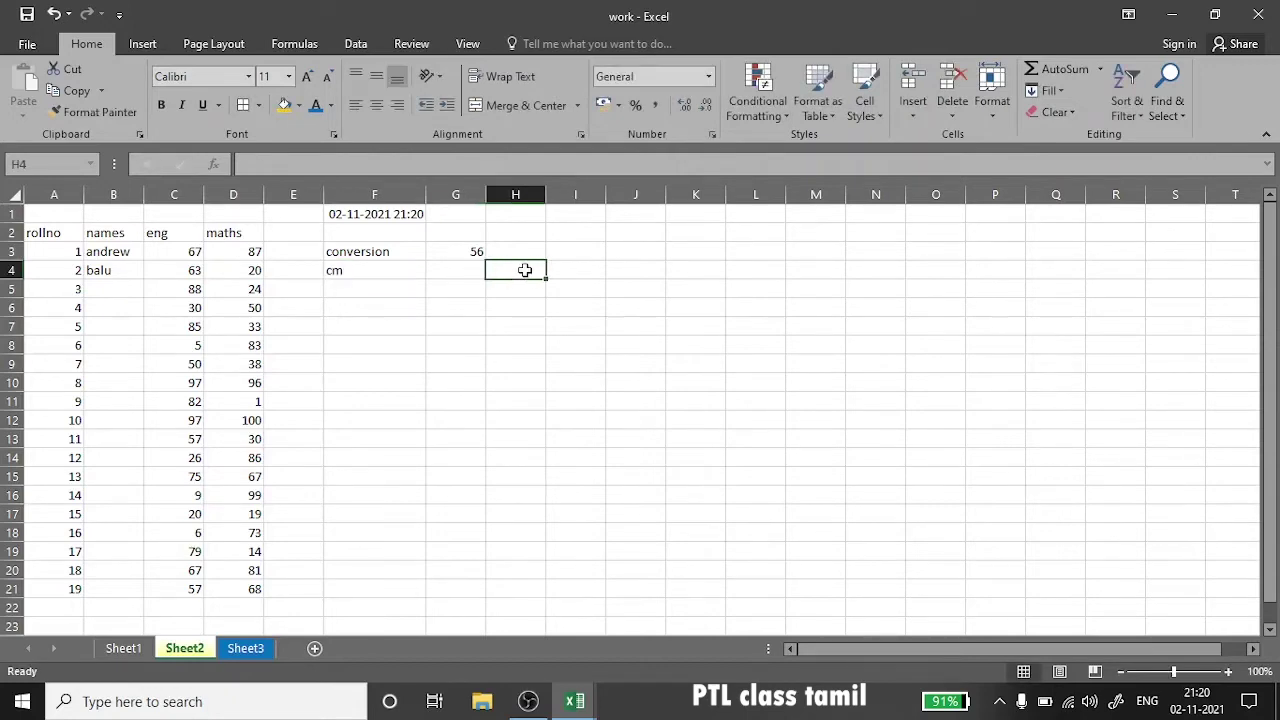
{"action": "type", "text": "m"}
{"action": "left_click", "coordinate": [395, 287]}
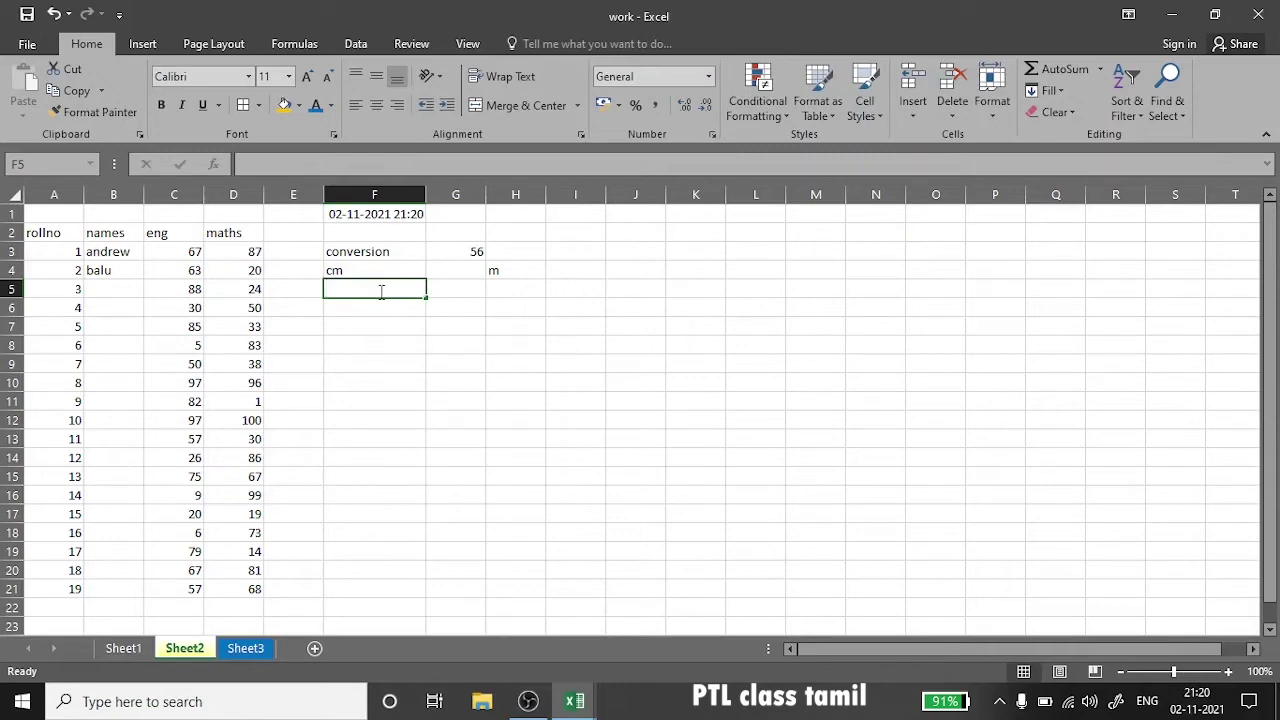
{"action": "type", "text": "56"}
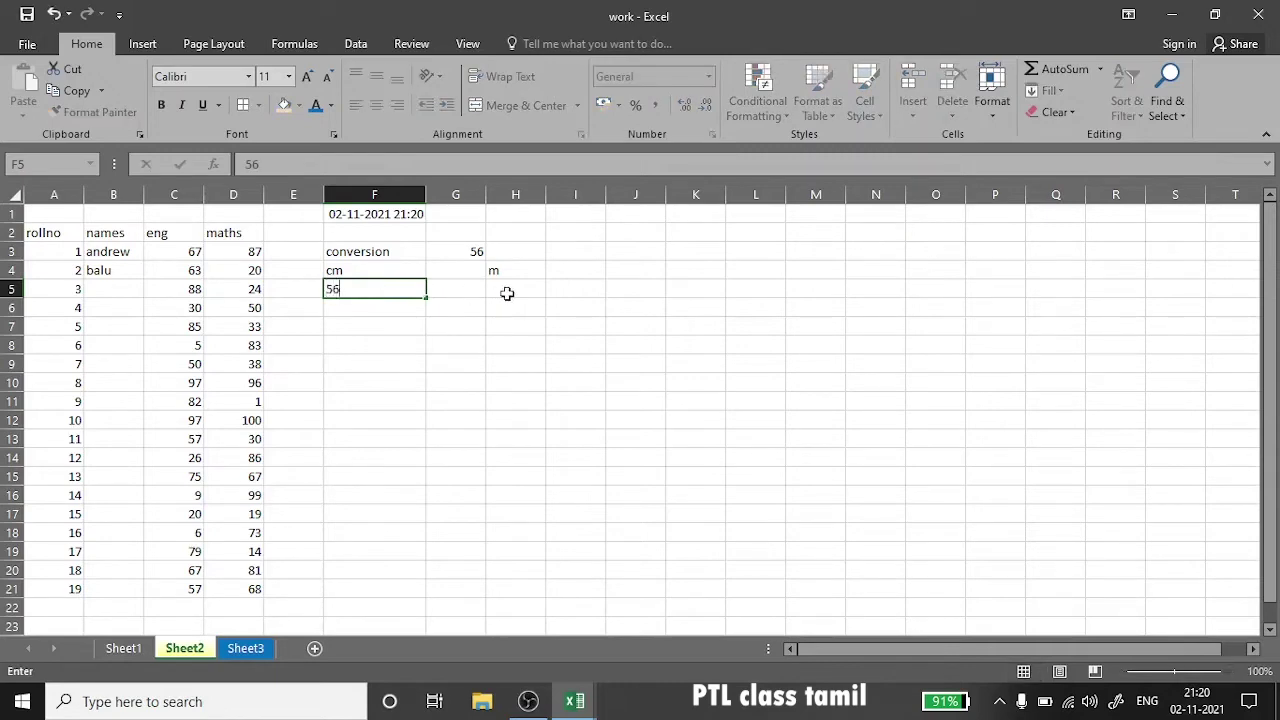
{"action": "left_click", "coordinate": [508, 289]}
{"action": "double_click", "coordinate": [508, 289]}
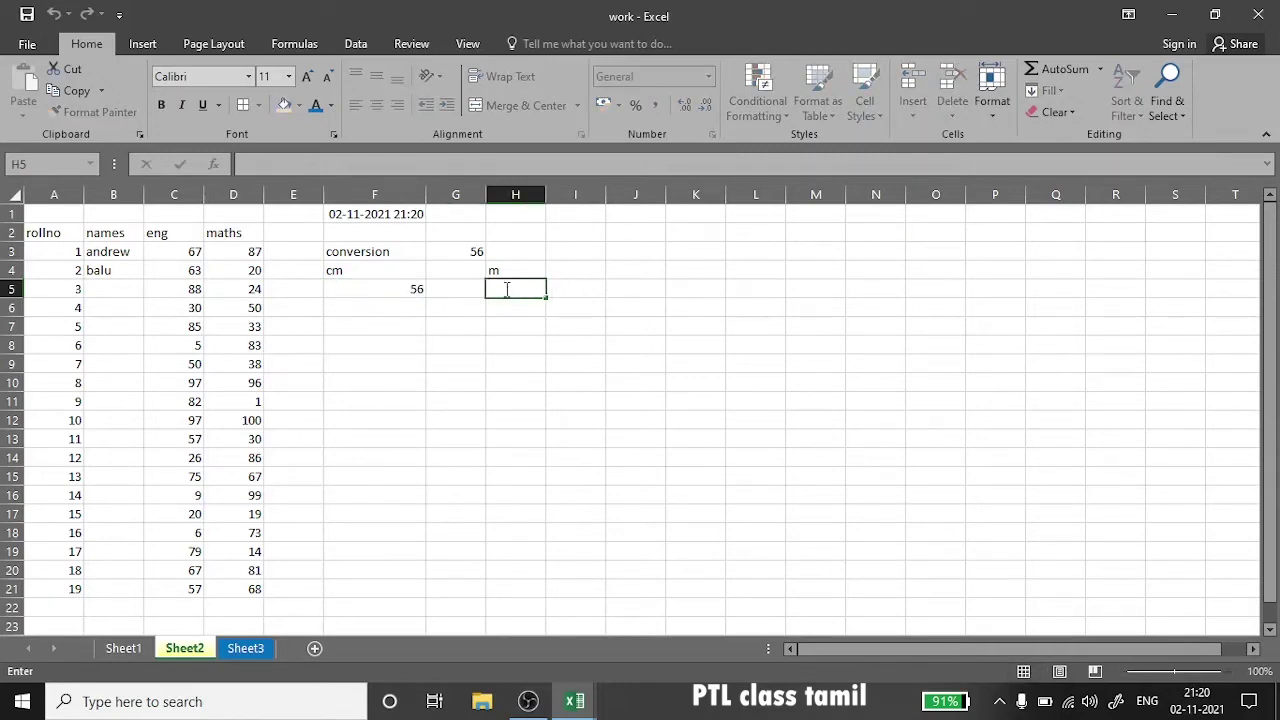
- Enter =CONVERT(F5,"cm","m") in H5 so it shows 0.56 metres
{"action": "type", "text": "="}
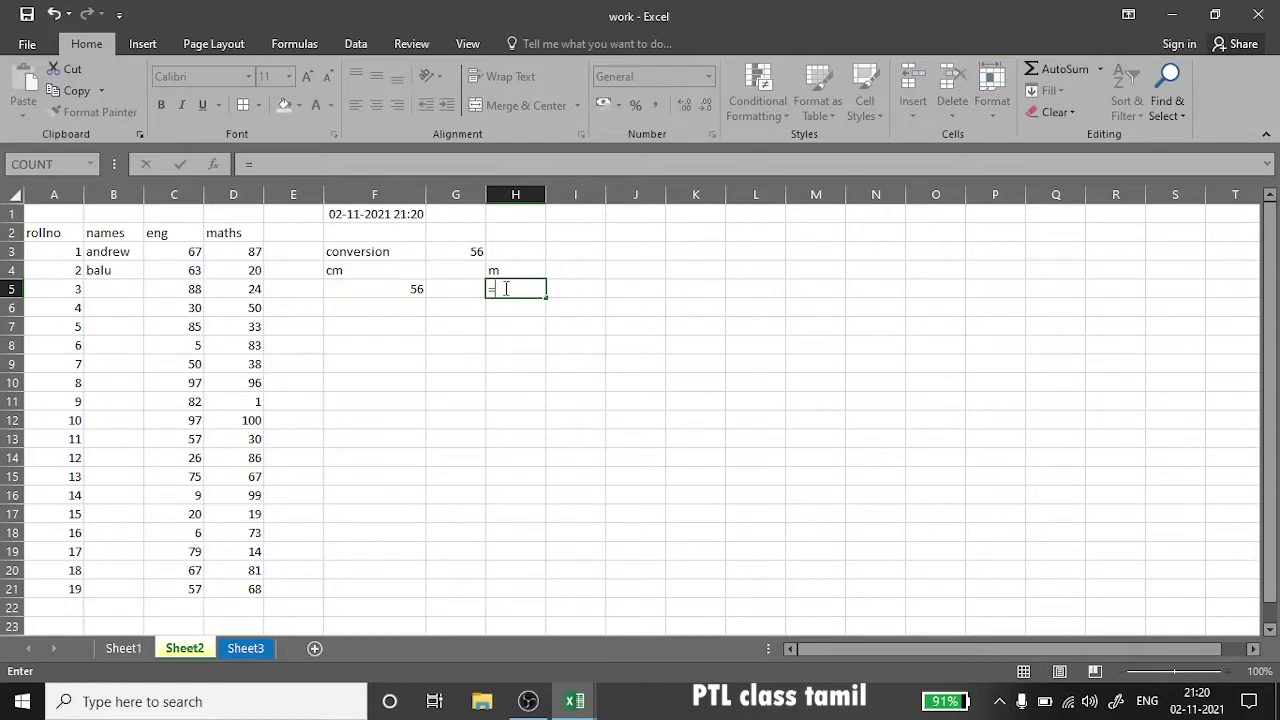
{"action": "type", "text": "con"}
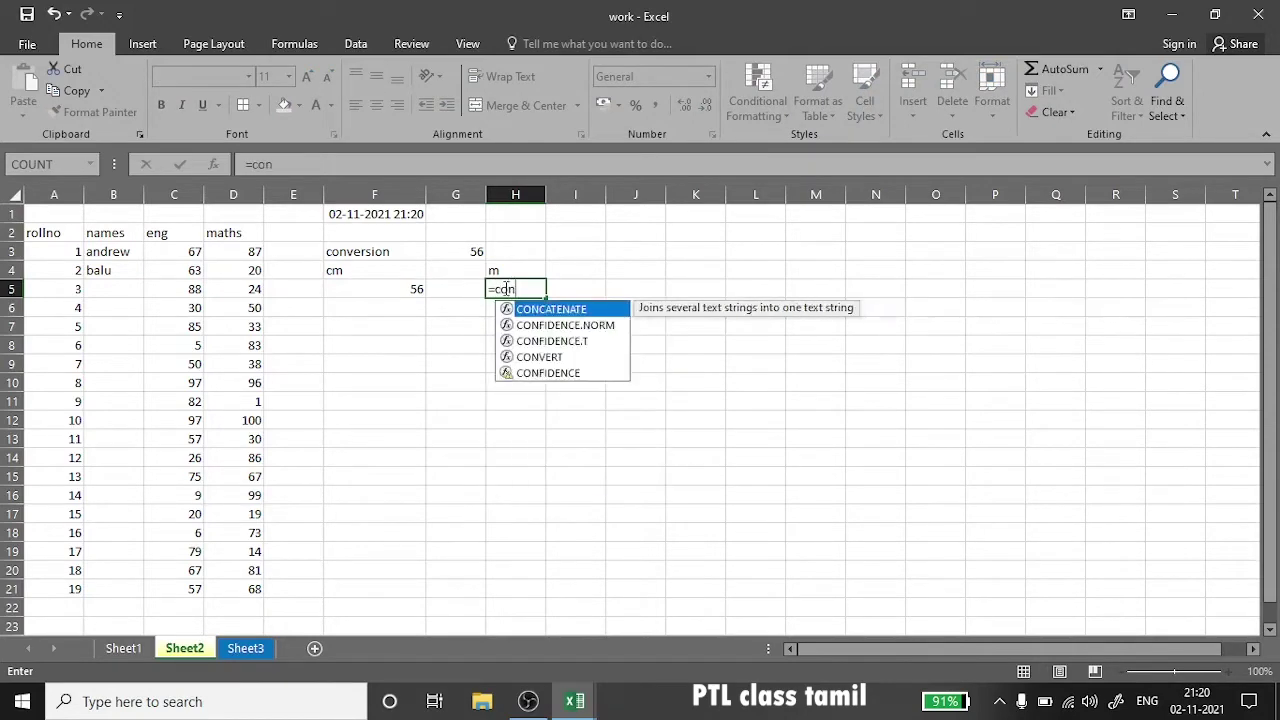
{"action": "type", "text": "vert("}
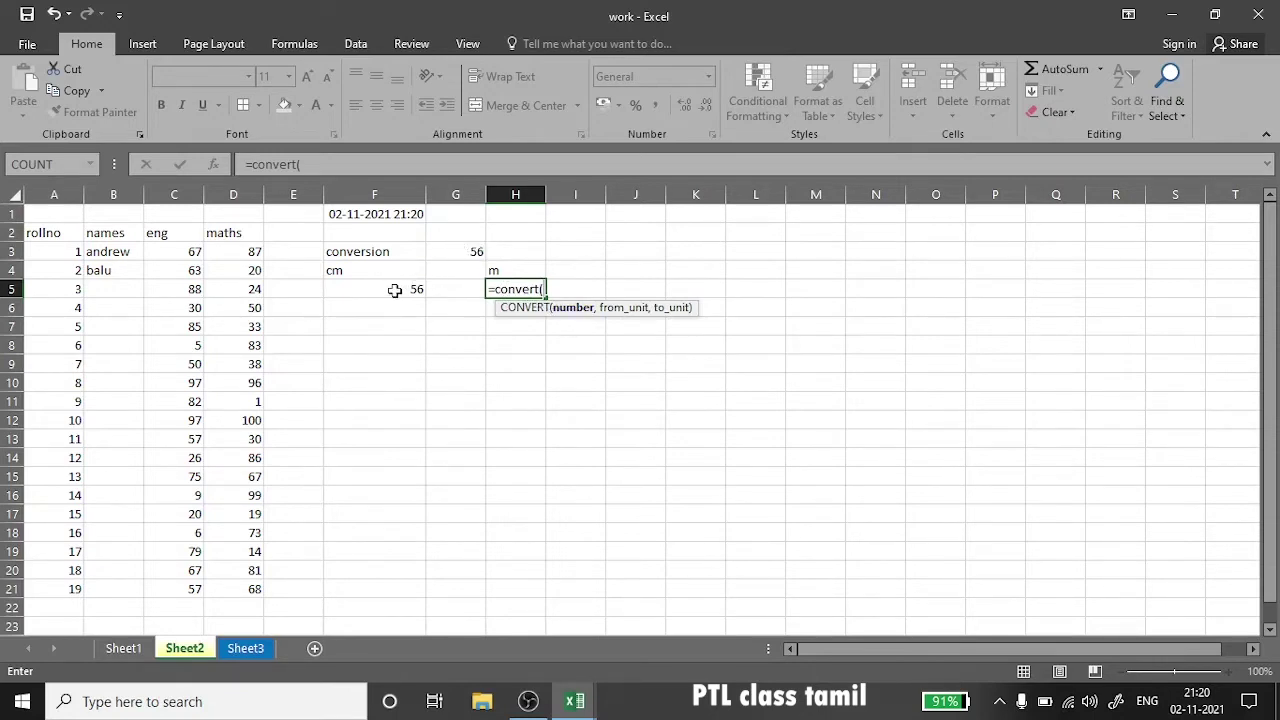
{"action": "left_click", "coordinate": [396, 290]}
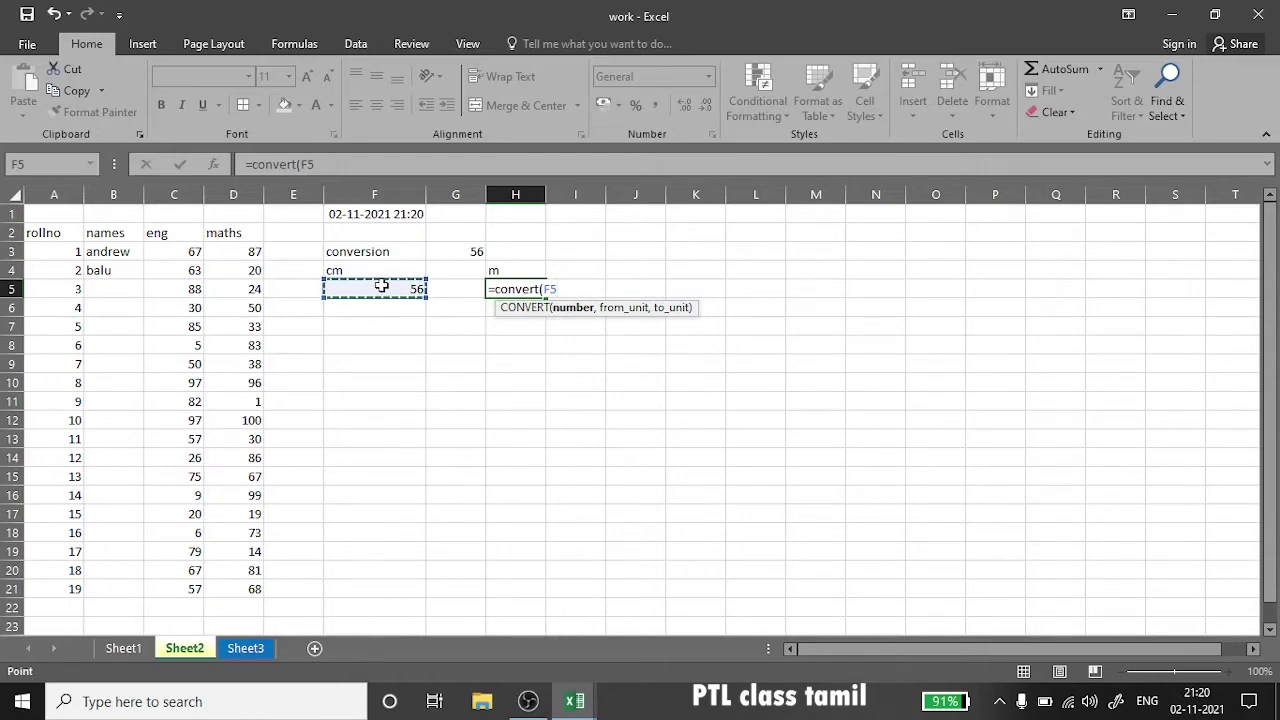
{"action": "type", "text": ","}
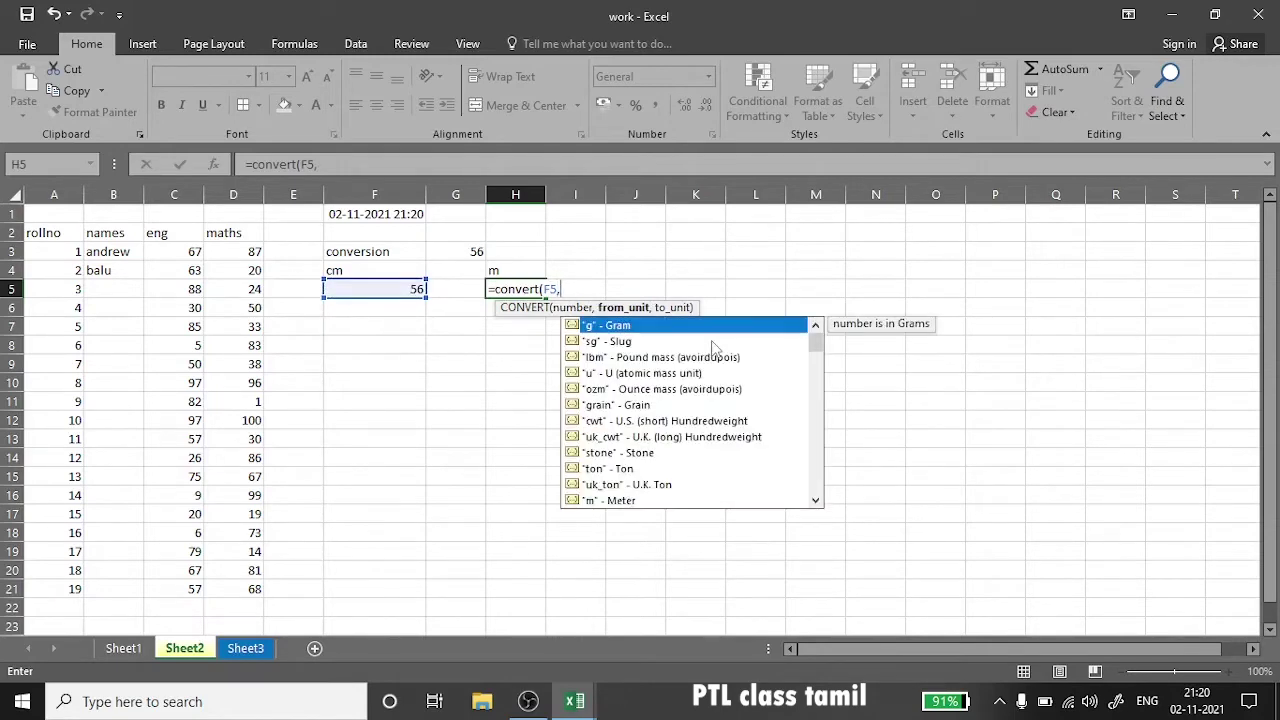
{"action": "type", "text": "c"}
{"action": "key", "text": "BackSpace"}
{"action": "type", "text": "\"cm\""}
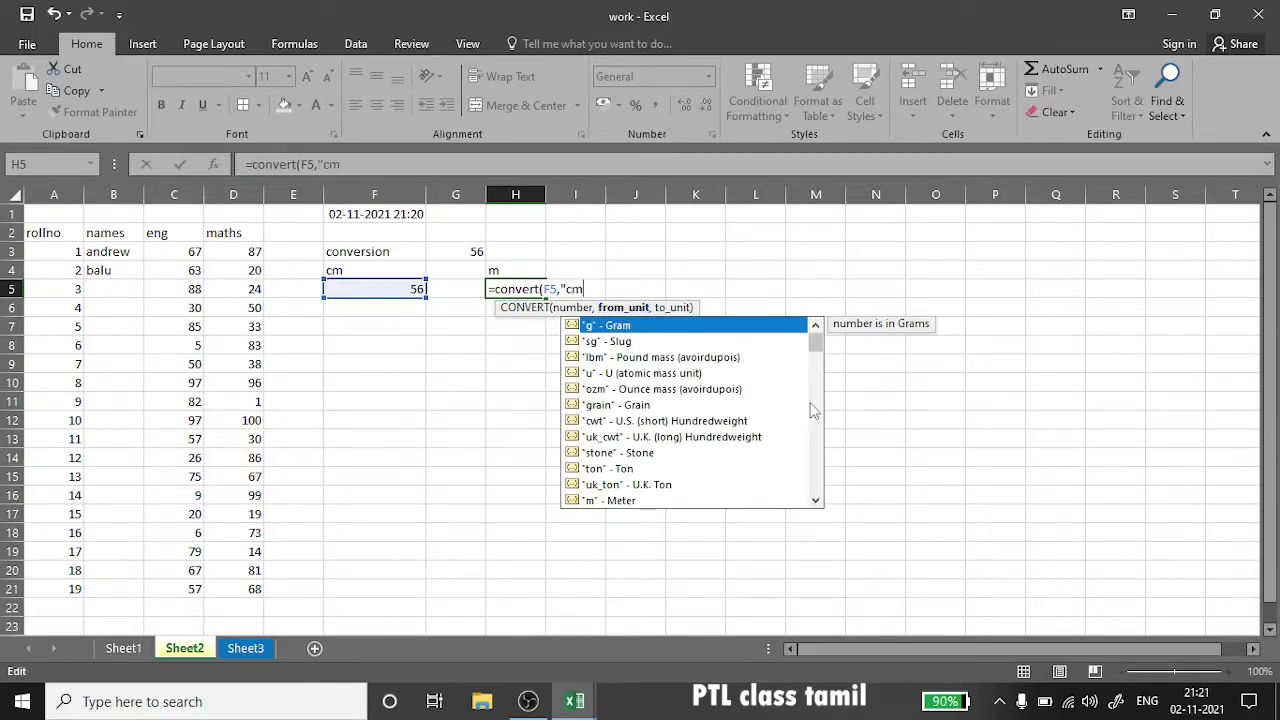
{"action": "type", "text": ","}
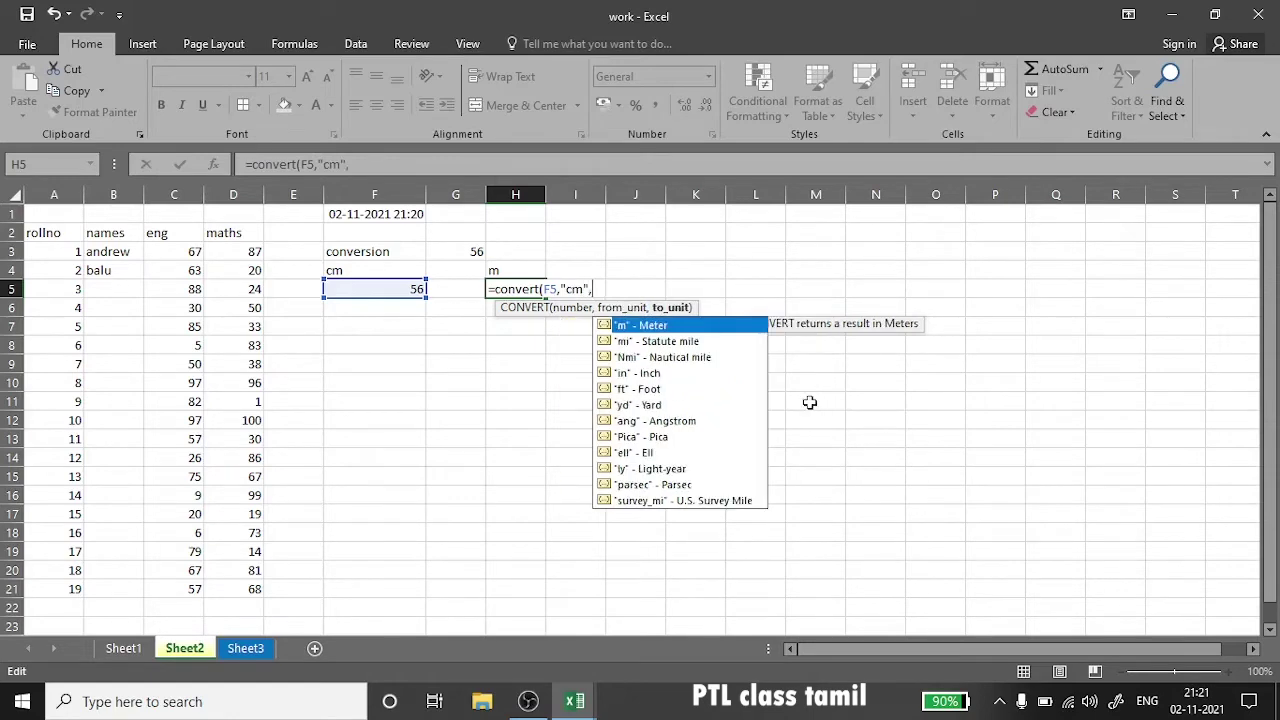
{"action": "type", "text": "\"m\""}
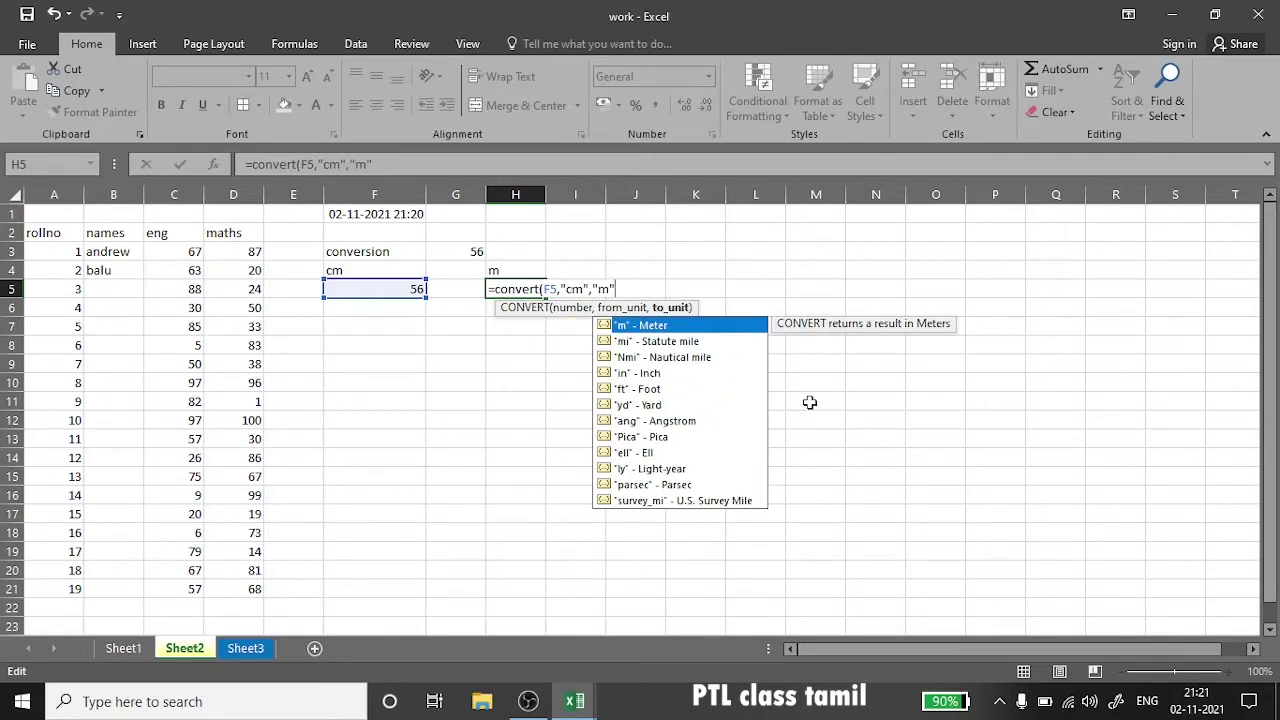
{"action": "type", "text": ")"}
{"action": "key", "text": "Return"}
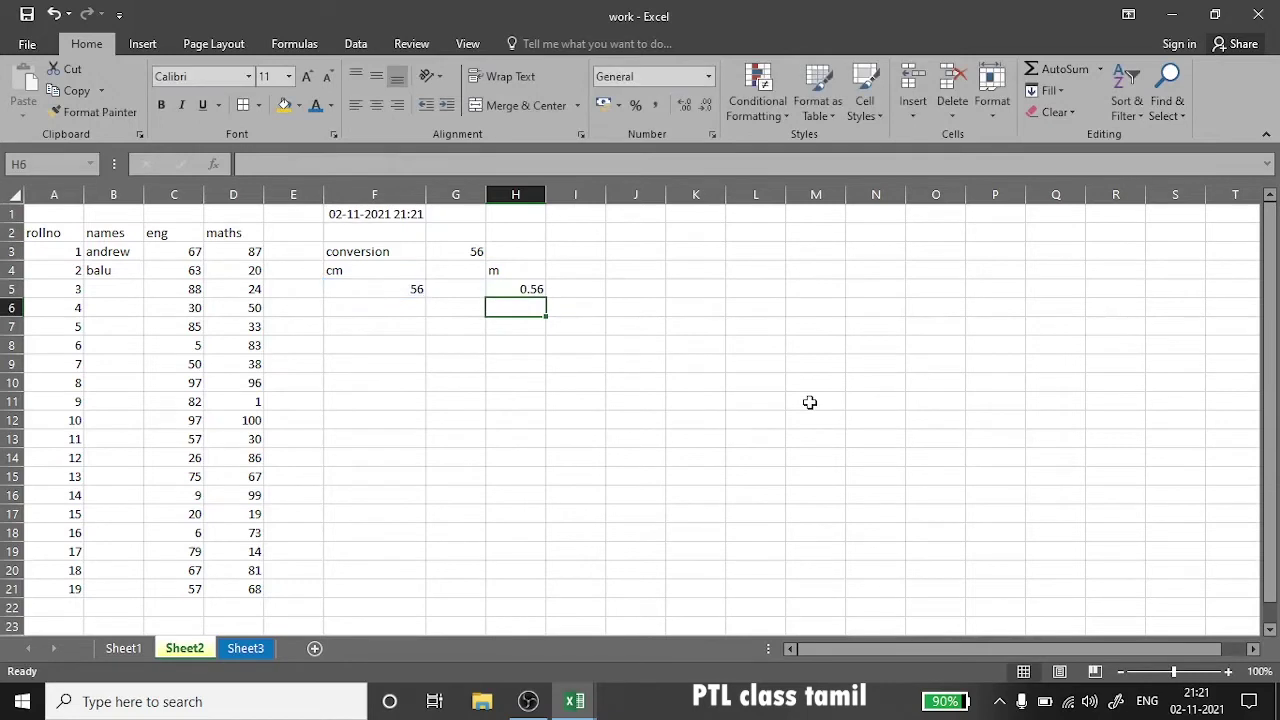
{"action": "left_click", "coordinate": [385, 288]}
{"action": "left_click", "coordinate": [552, 288]}
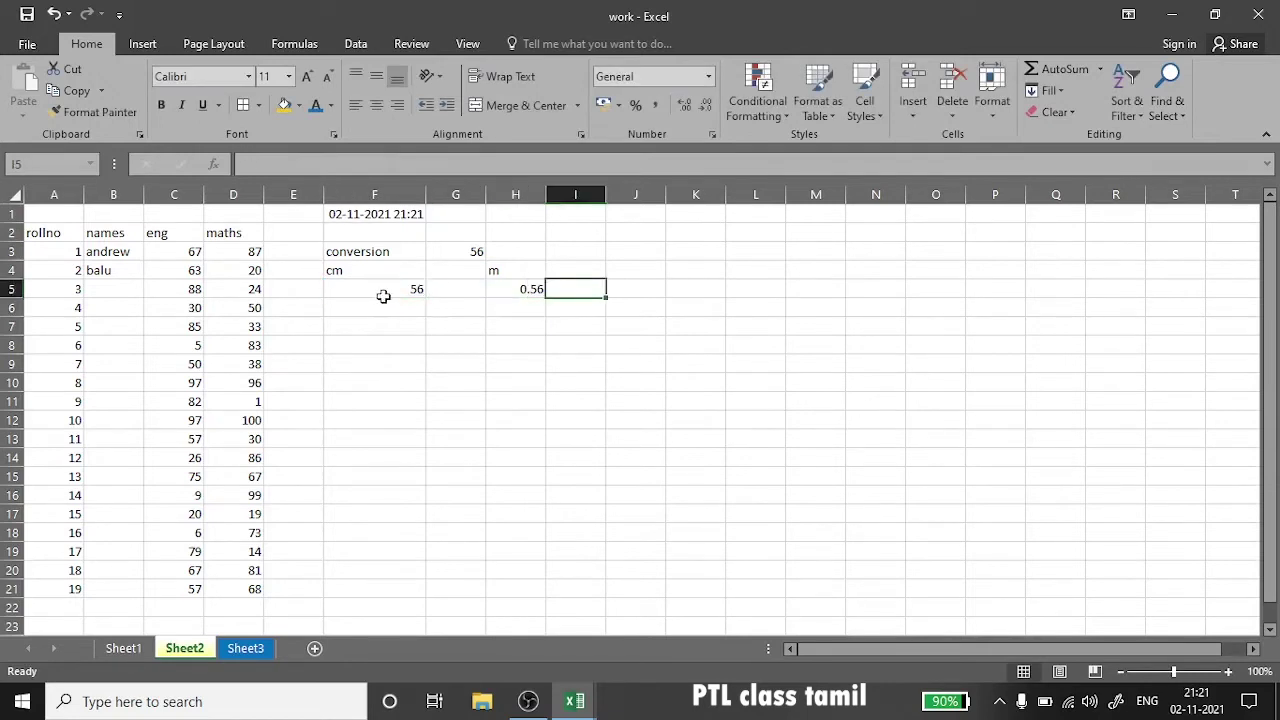
{"action": "left_click", "coordinate": [385, 292]}
{"action": "left_click", "coordinate": [513, 304]}
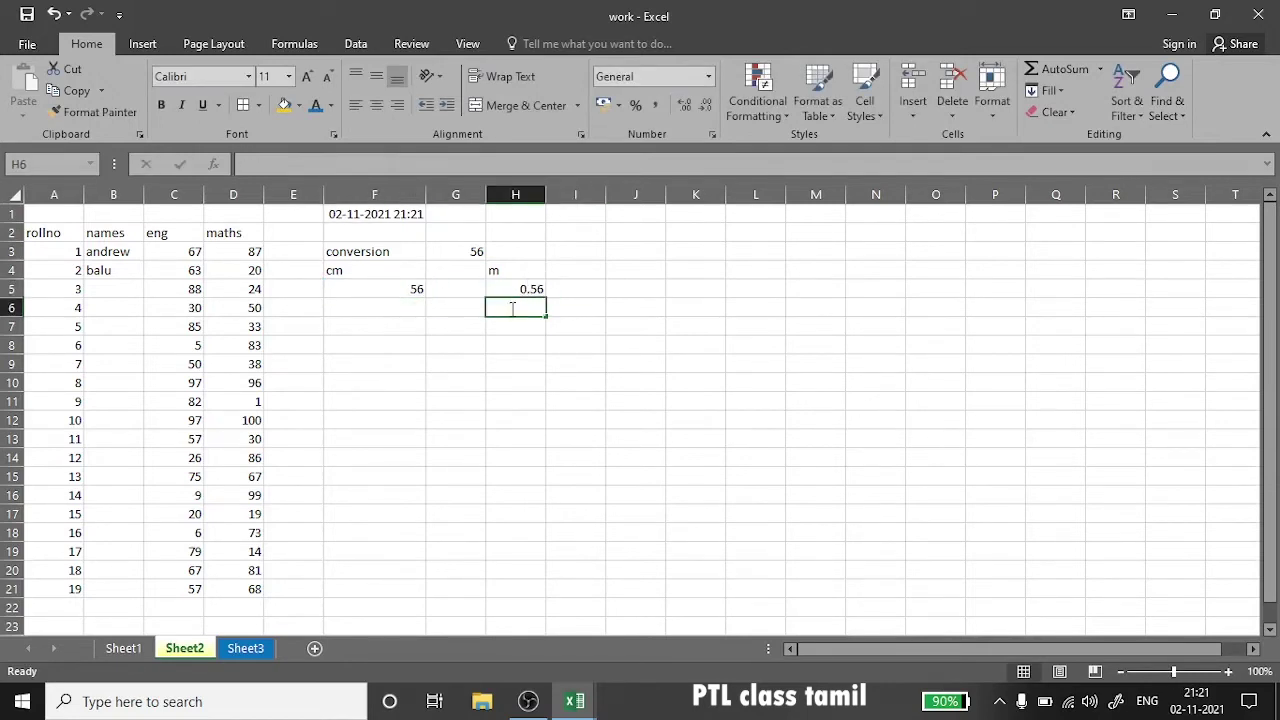
- Write =CONVERT(F5,"in","ft") in H6, giving 4.666667 feet
{"action": "double_click", "coordinate": [512, 309]}
{"action": "type", "text": "="}
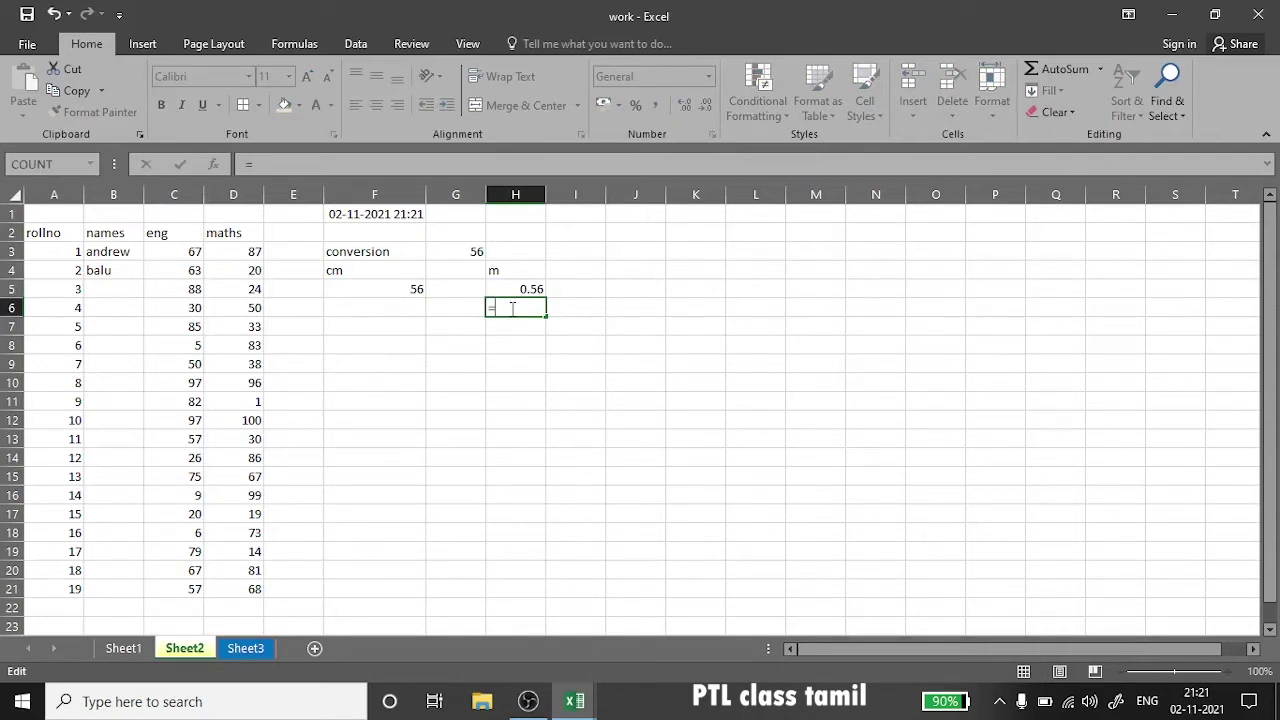
{"action": "type", "text": "coven"}
{"action": "key", "text": "BackSpace"}
{"action": "key", "text": "BackSpace"}
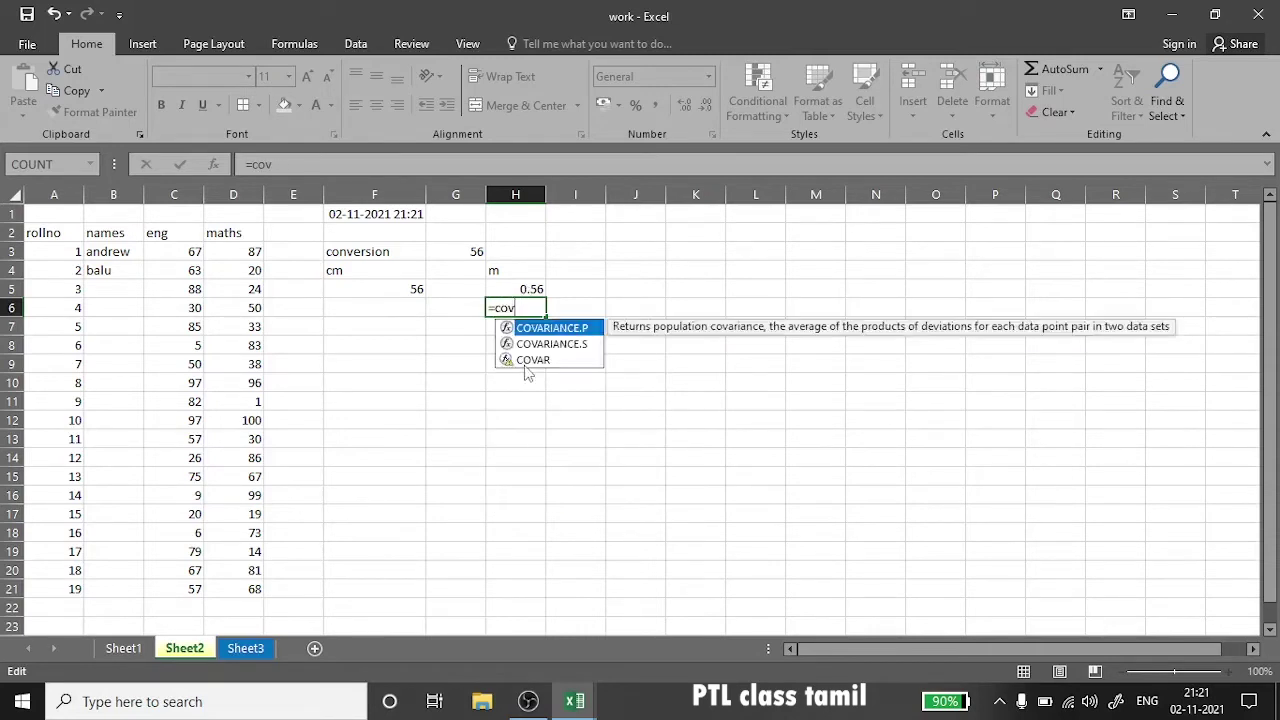
{"action": "key", "text": "BackSpace"}
{"action": "type", "text": "nvert"}
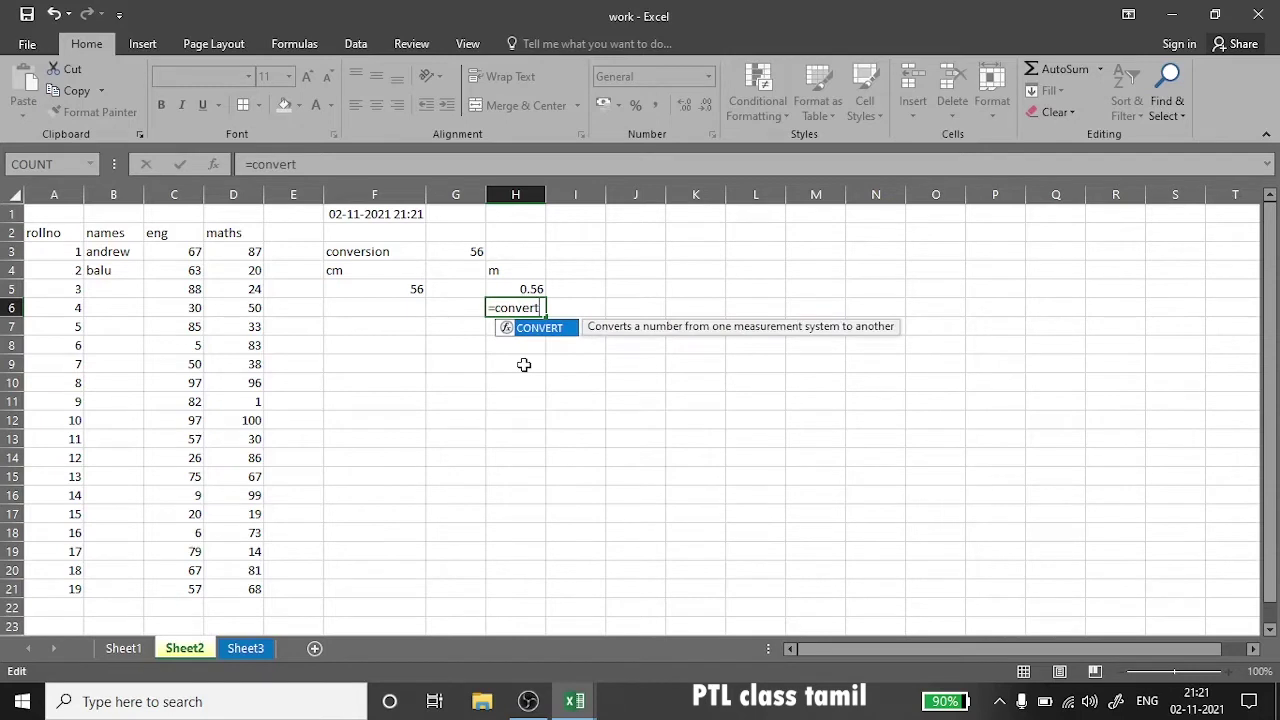
{"action": "type", "text": "("}
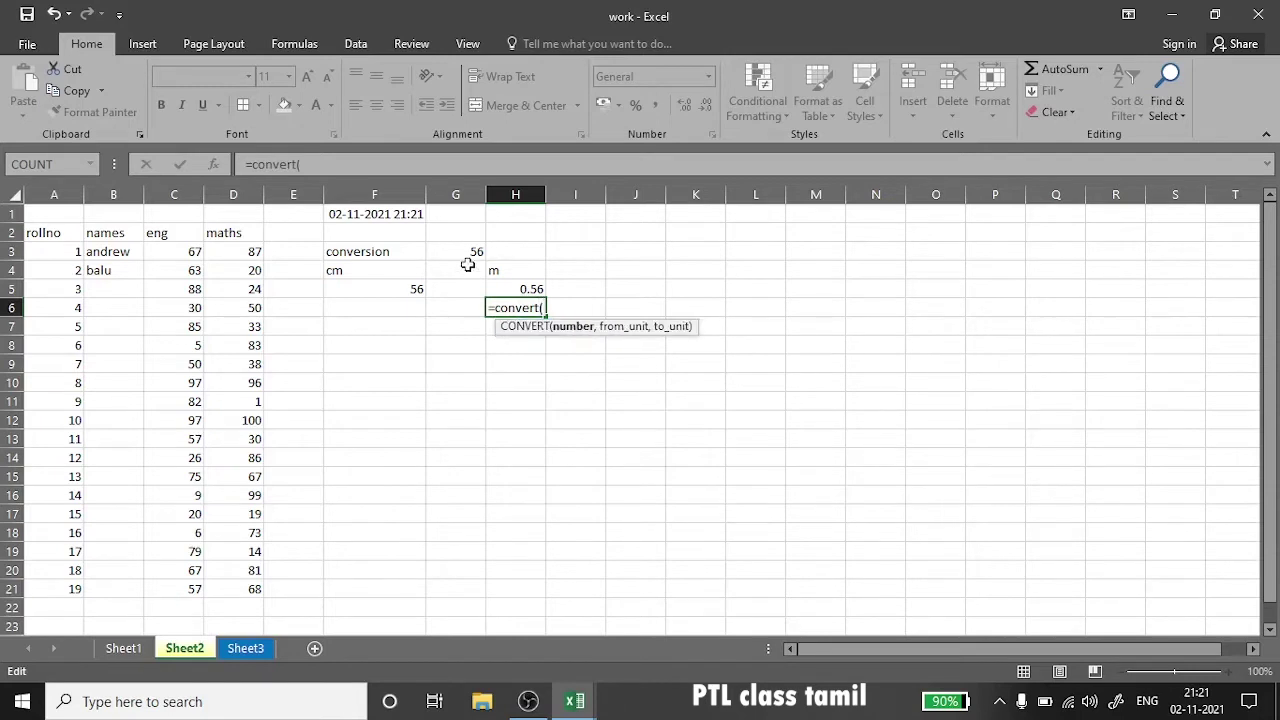
{"action": "left_click", "coordinate": [412, 289]}
{"action": "type", "text": ","}
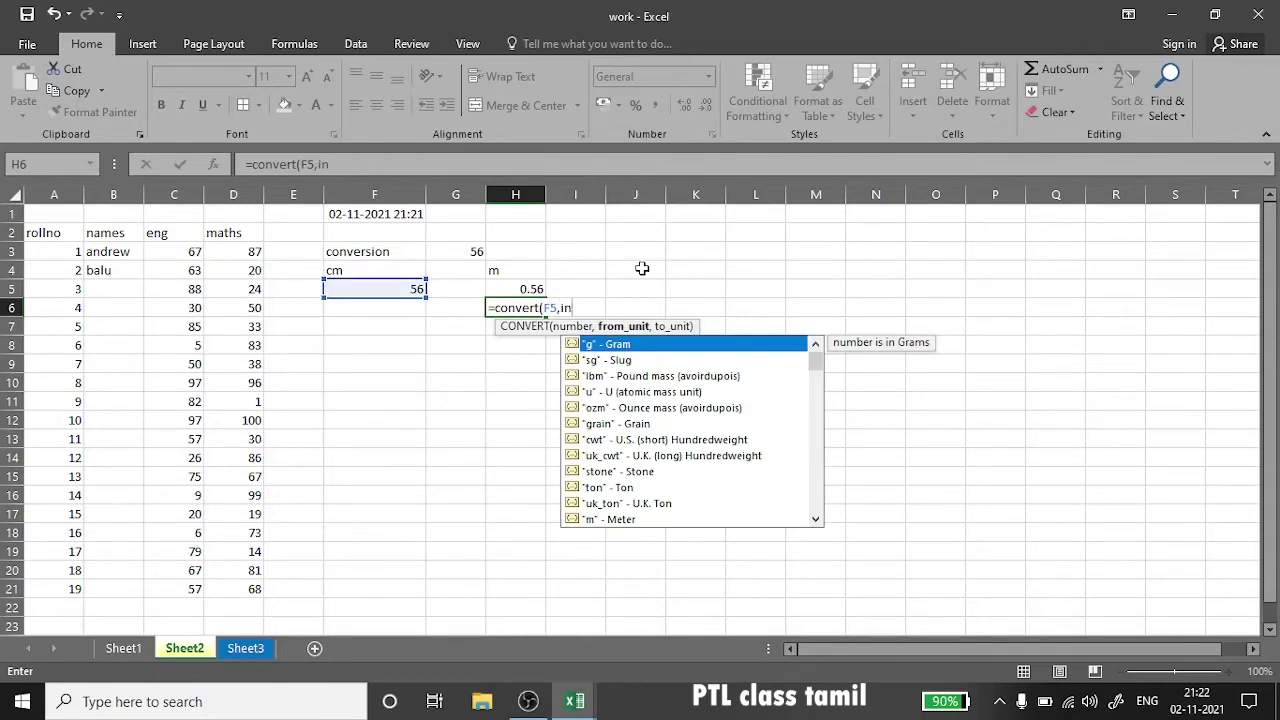
{"action": "type", "text": "\""}
{"action": "type", "text": "in"}
{"action": "type", "text": "\""}
{"action": "type", "text": ","}
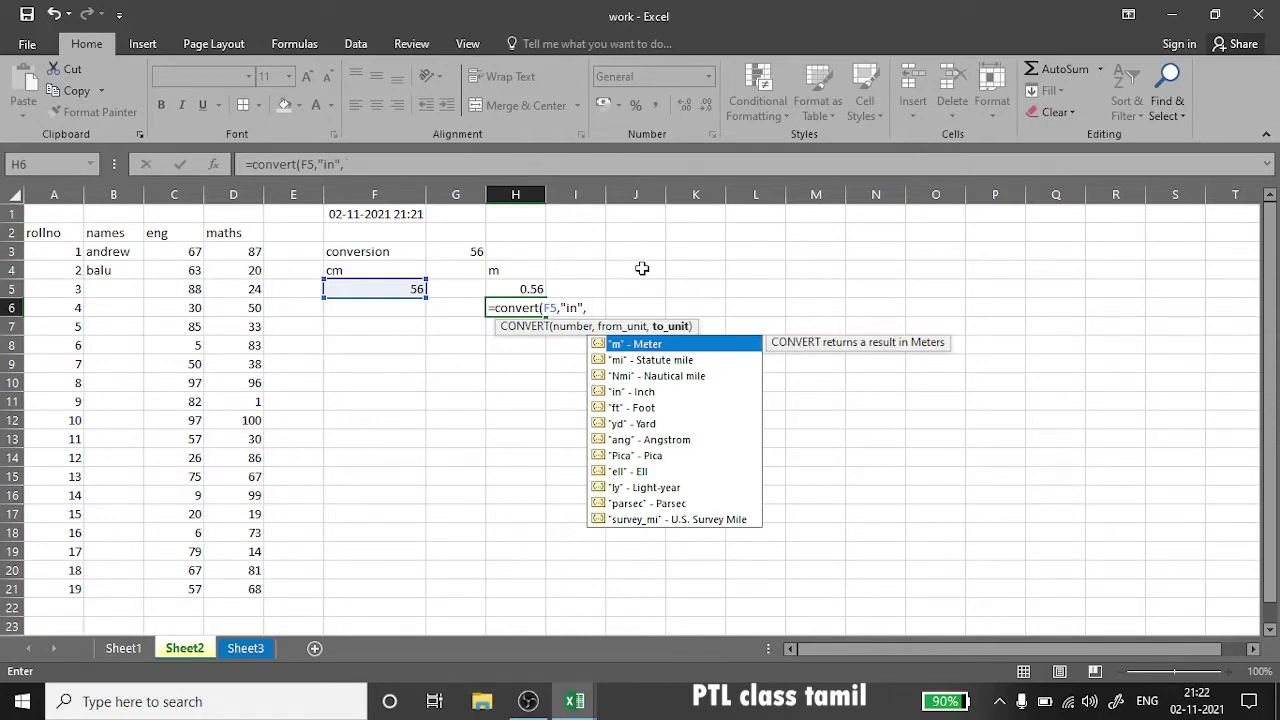
{"action": "type", "text": "\"ft\""}
{"action": "type", "text": ")"}
{"action": "key", "text": "Return"}
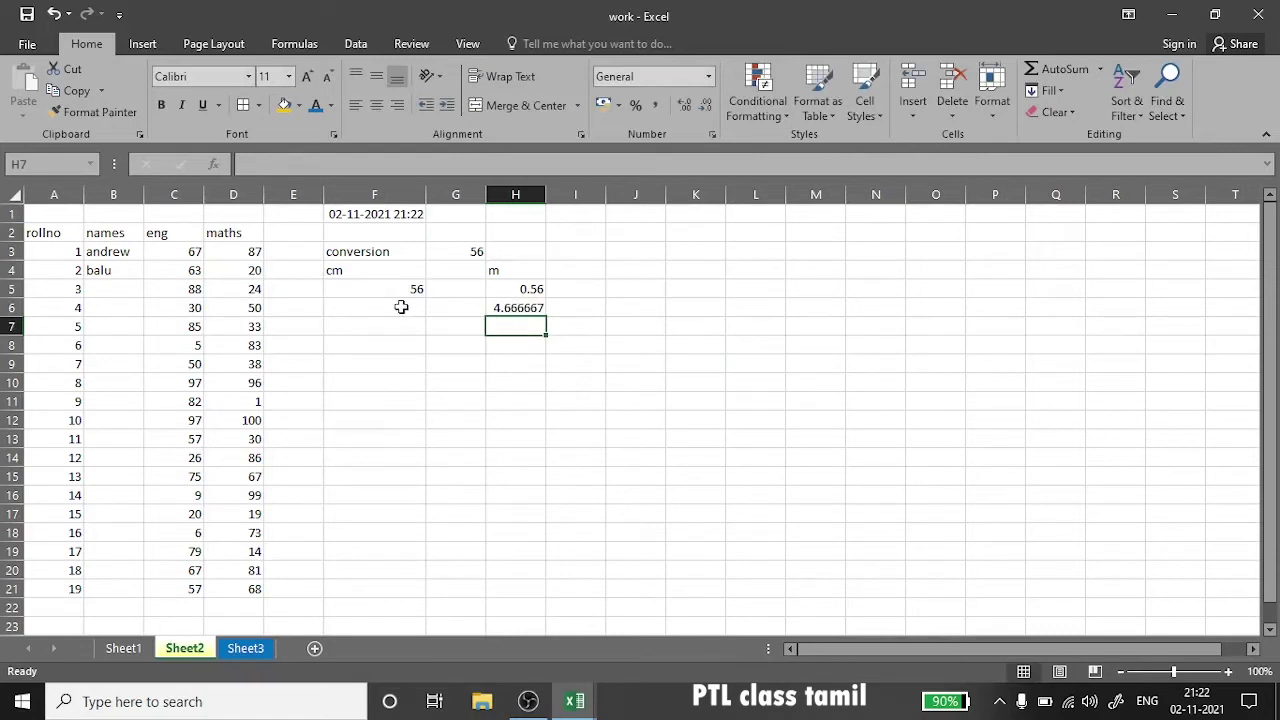
- Change F5 from 56 to 100 and check the recalculated results in H5:H6
{"action": "double_click", "coordinate": [406, 288]}
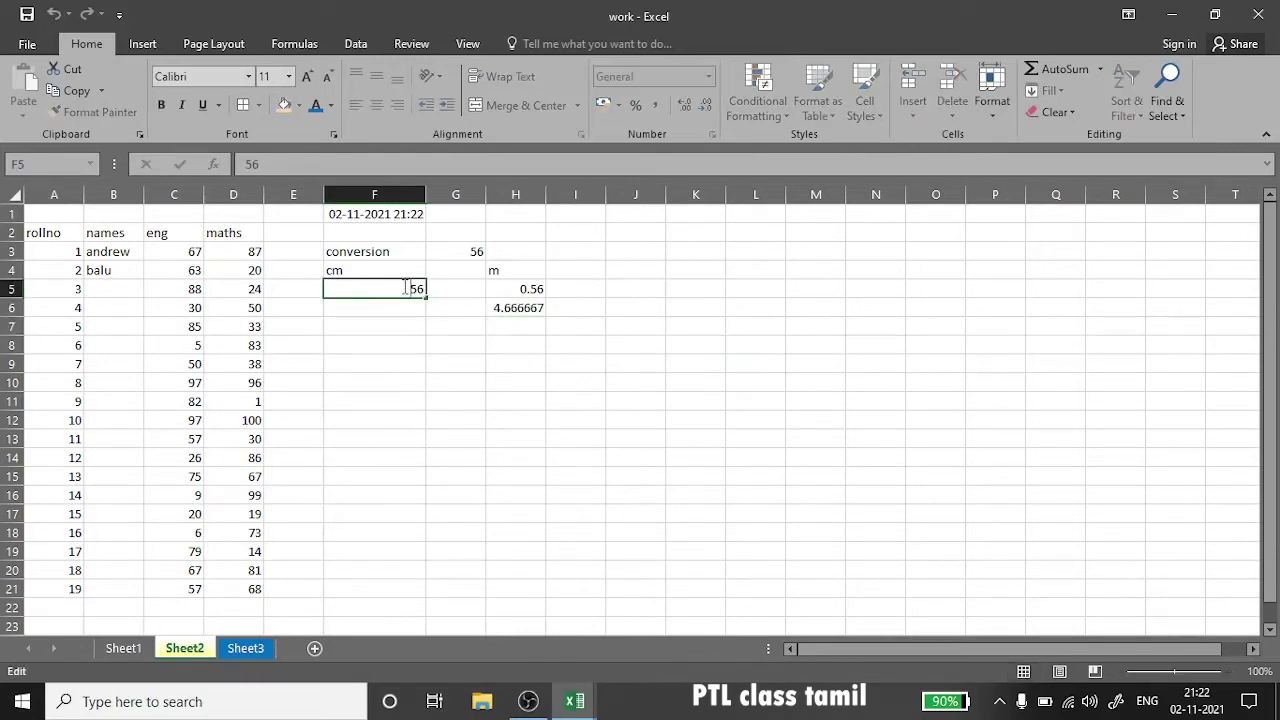
{"action": "double_click", "coordinate": [406, 288]}
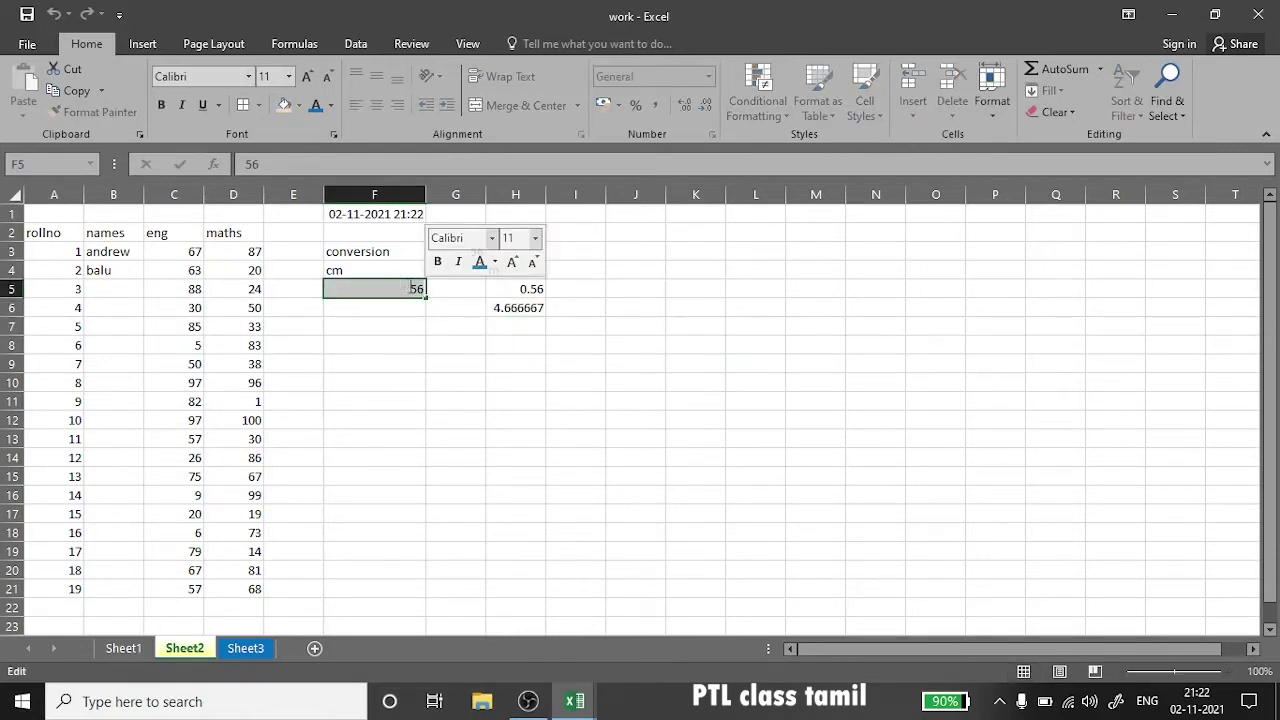
{"action": "double_click", "coordinate": [414, 288]}
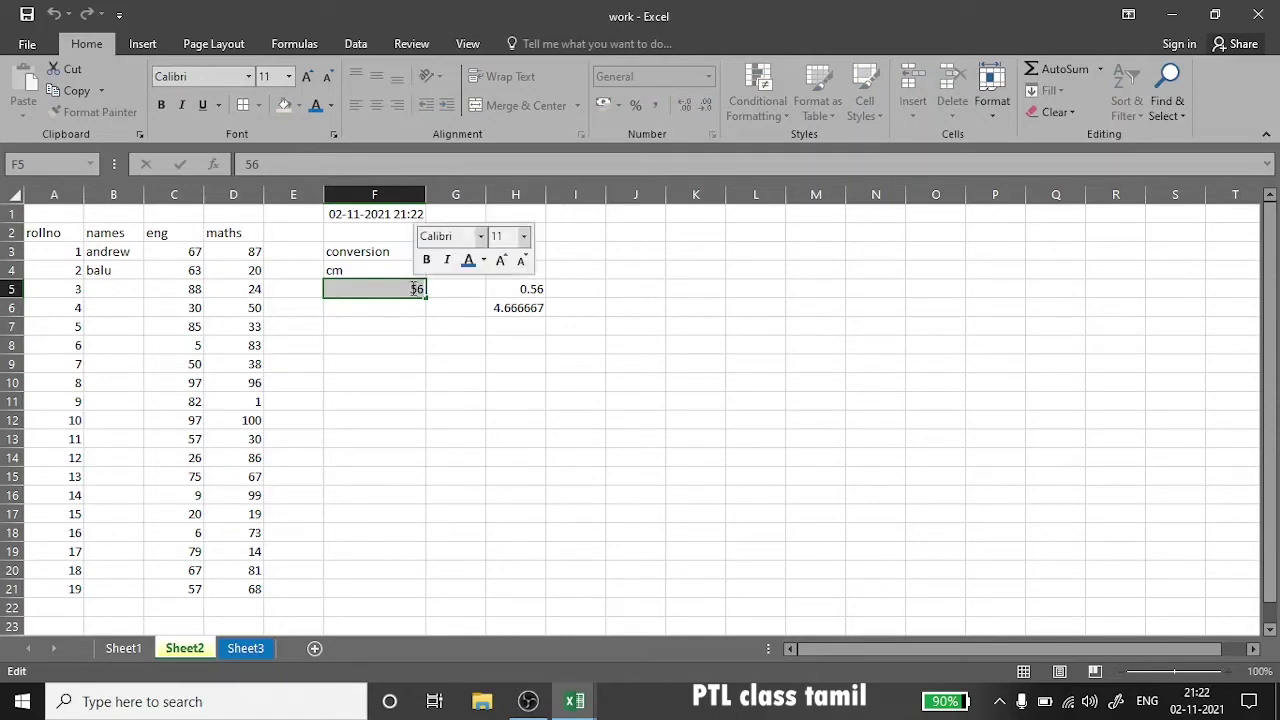
{"action": "left_click", "coordinate": [417, 290]}
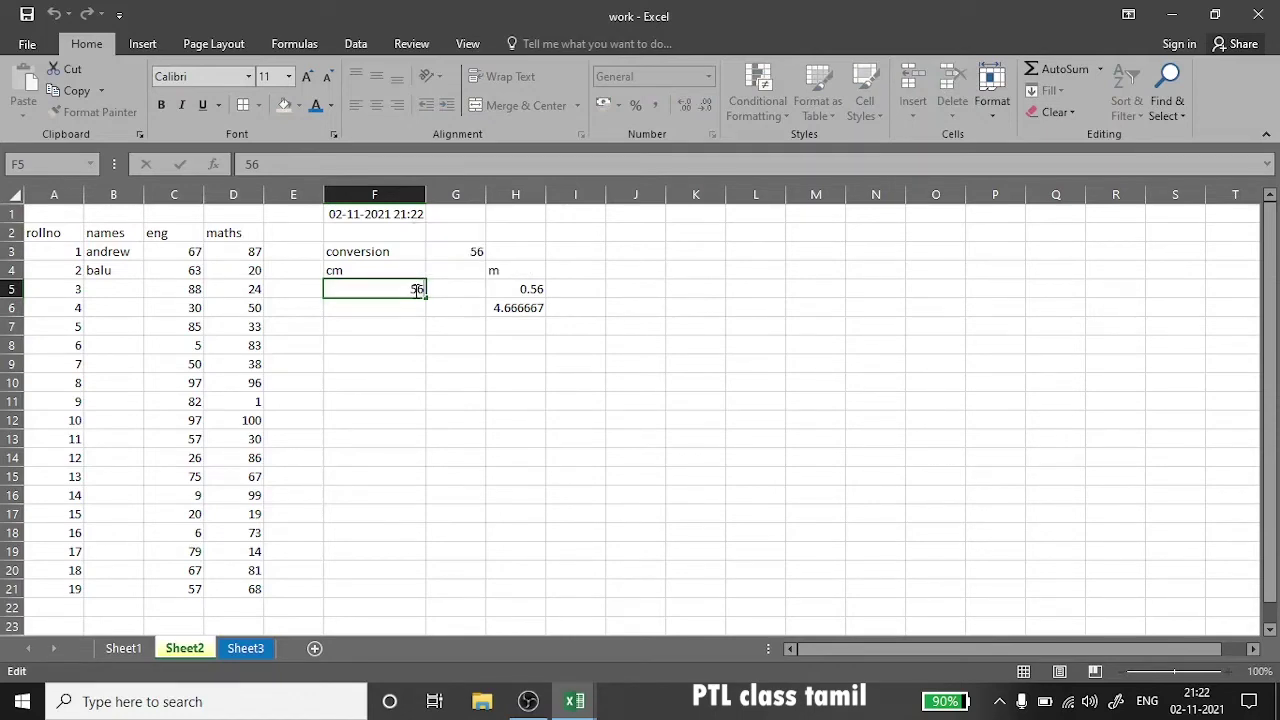
{"action": "double_click", "coordinate": [417, 289]}
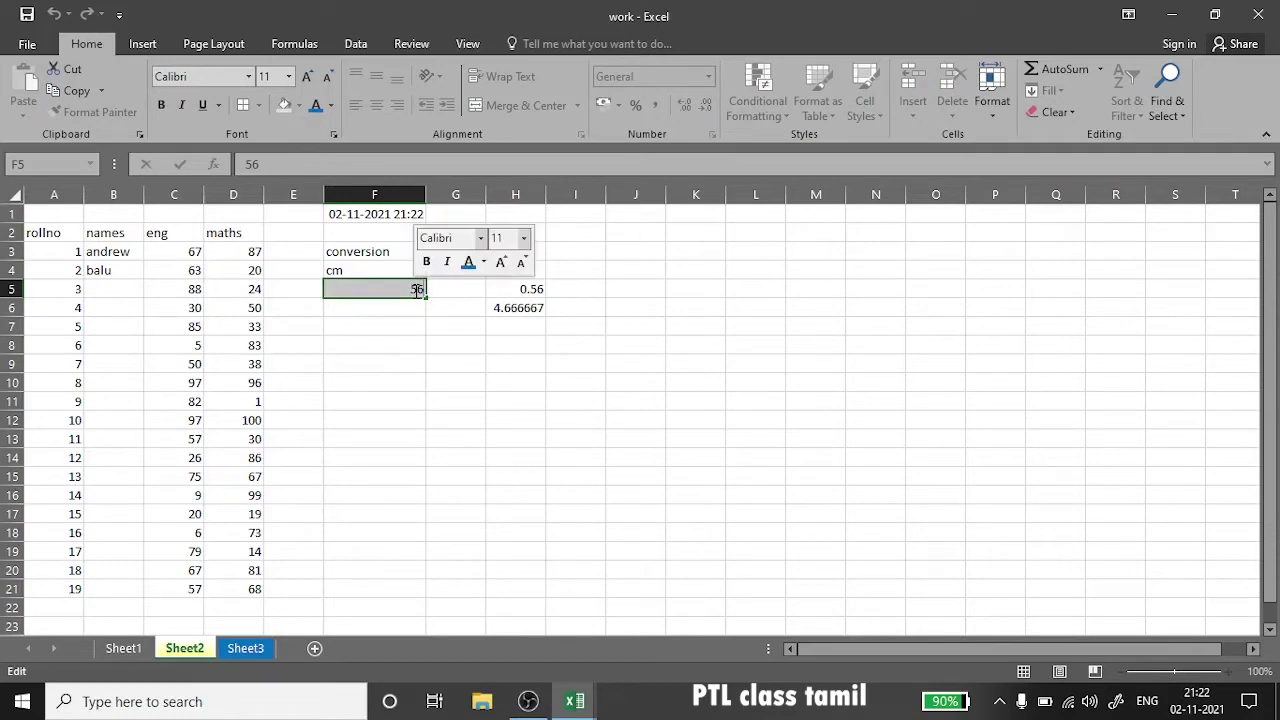
{"action": "left_click", "coordinate": [417, 289]}
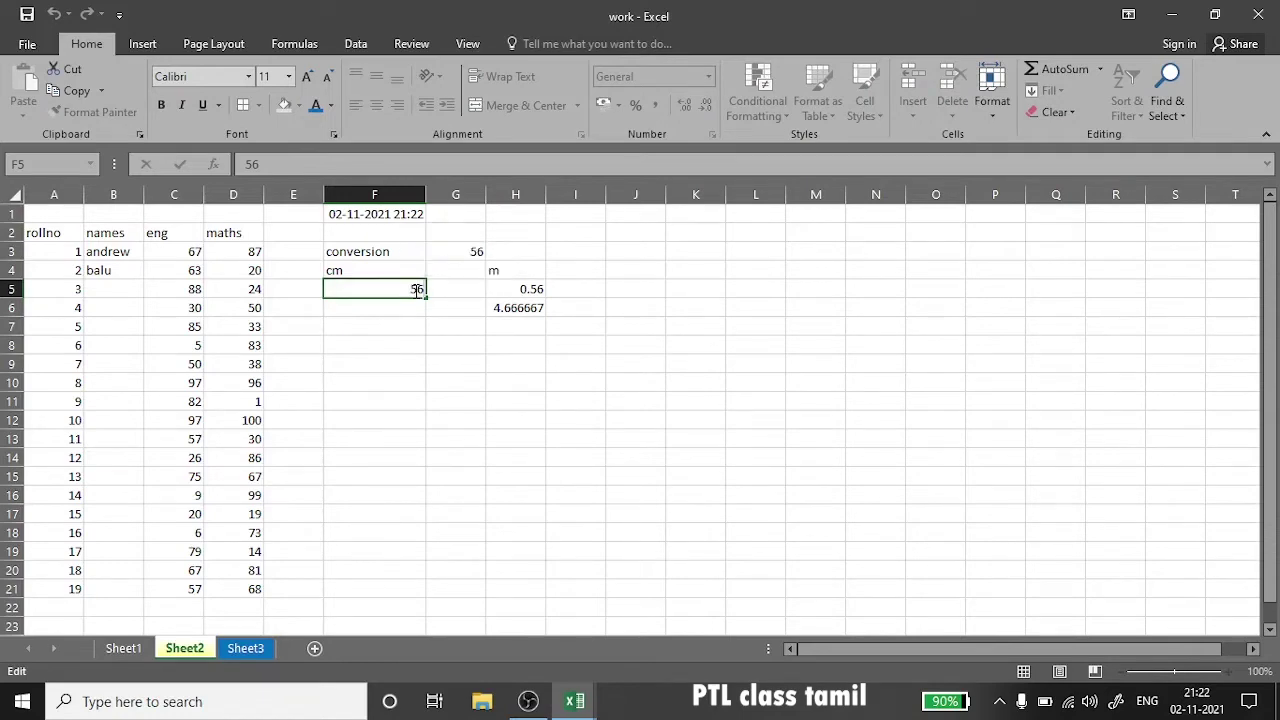
{"action": "double_click", "coordinate": [417, 289]}
{"action": "type", "text": "100"}
{"action": "left_click", "coordinate": [450, 316]}
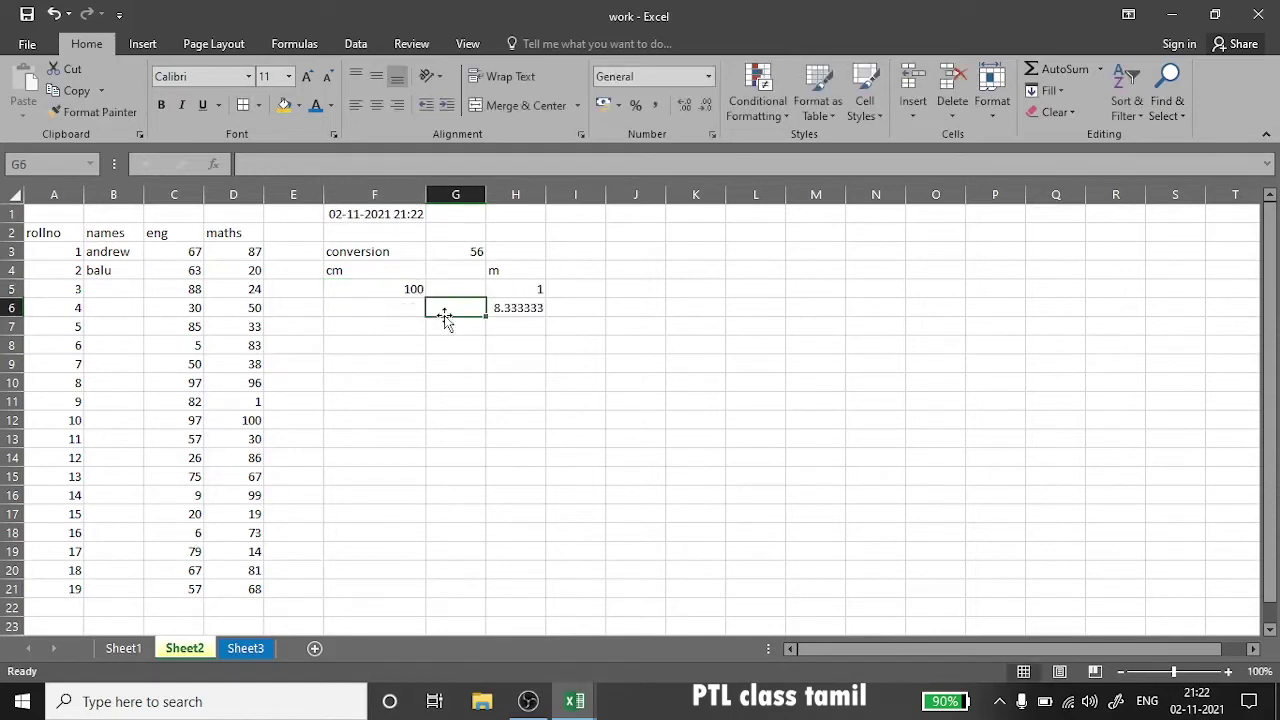
{"action": "left_click", "coordinate": [523, 290]}
{"action": "left_click_drag", "start_coordinate": [523, 290], "coordinate": [533, 305]}
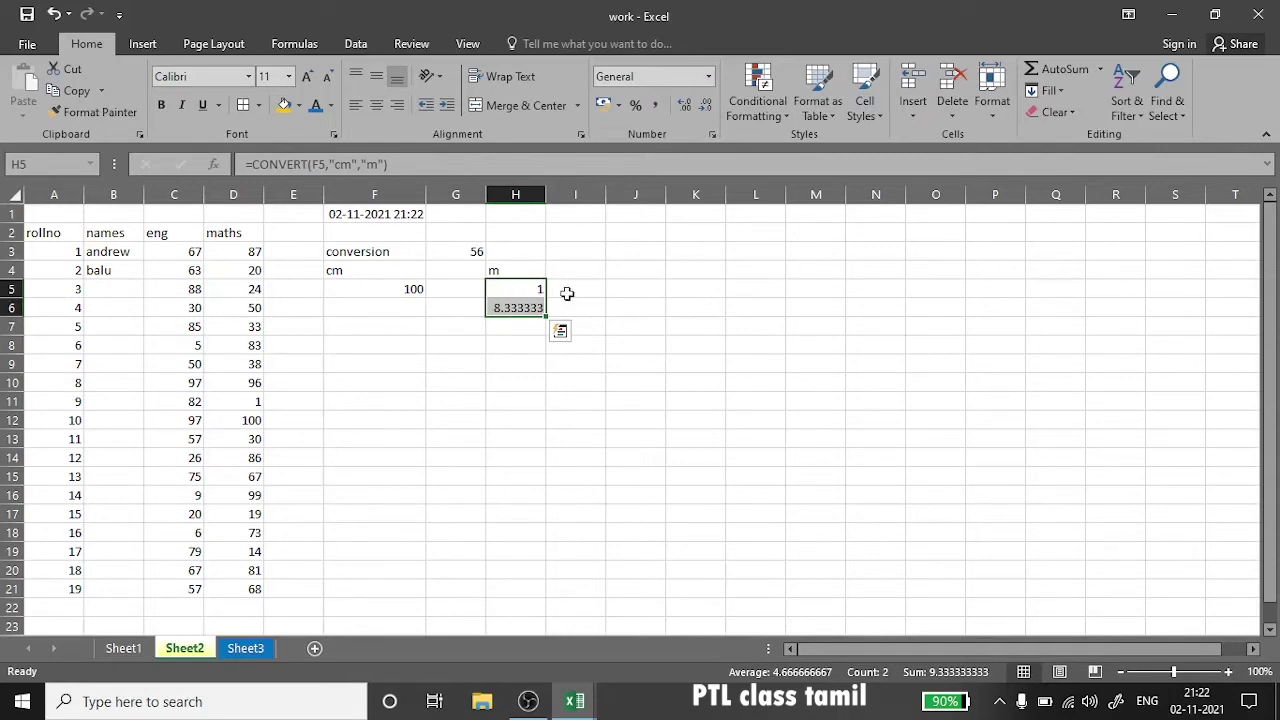
- Change F5 to 62 so H5 reads 0.62 and H6 reads 5.166667
{"action": "left_click", "coordinate": [395, 288]}
{"action": "double_click", "coordinate": [395, 288]}
{"action": "double_click", "coordinate": [410, 288]}
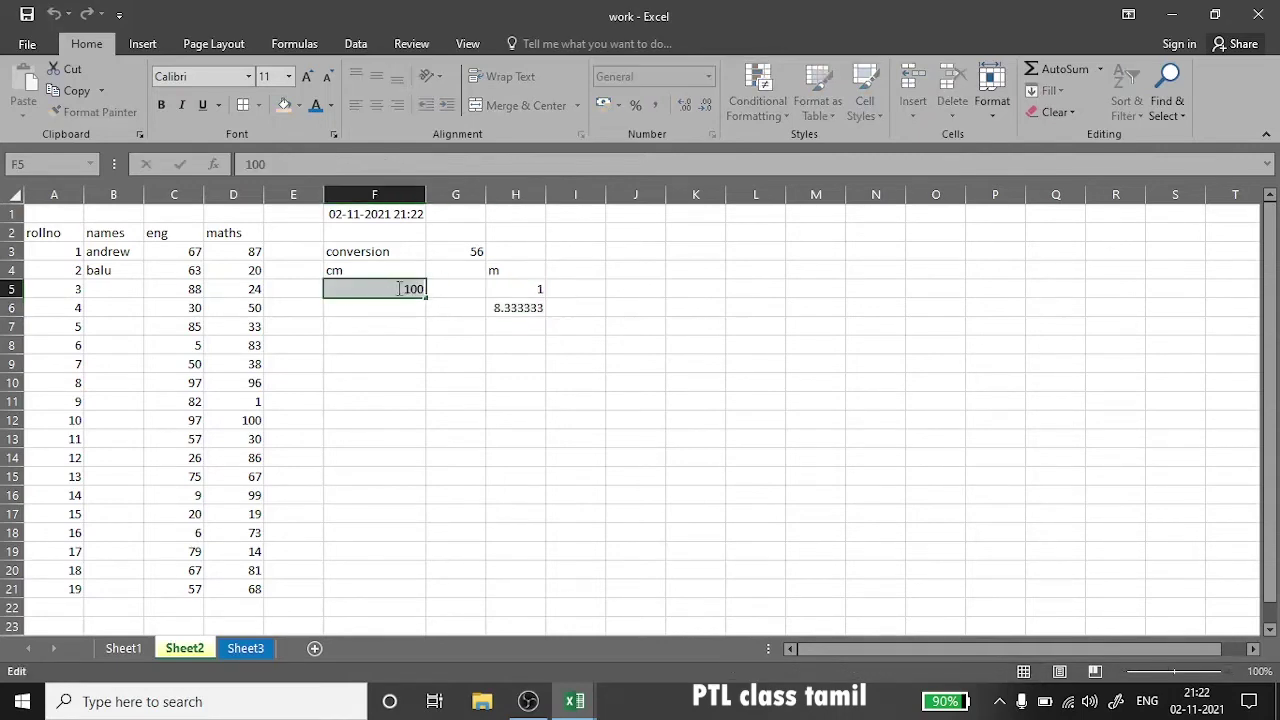
{"action": "type", "text": "62"}
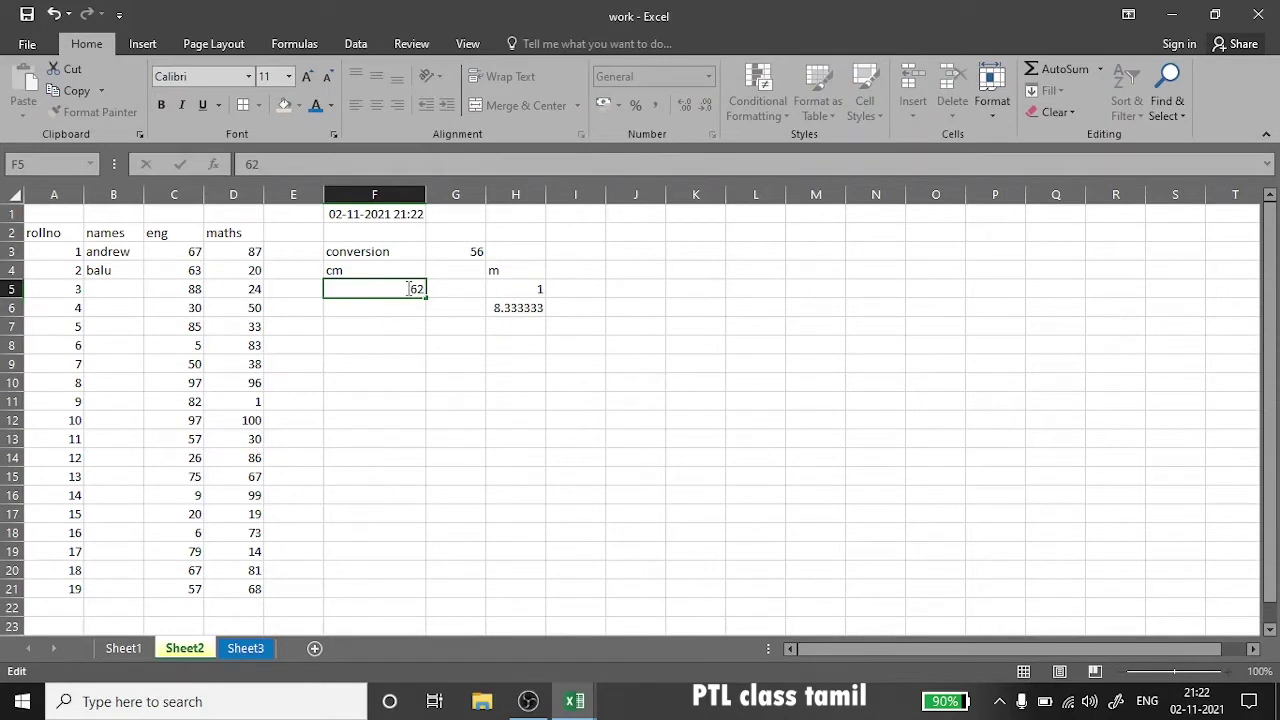
{"action": "key", "text": "Return"}
{"action": "left_click_drag", "start_coordinate": [517, 289], "coordinate": [521, 309]}
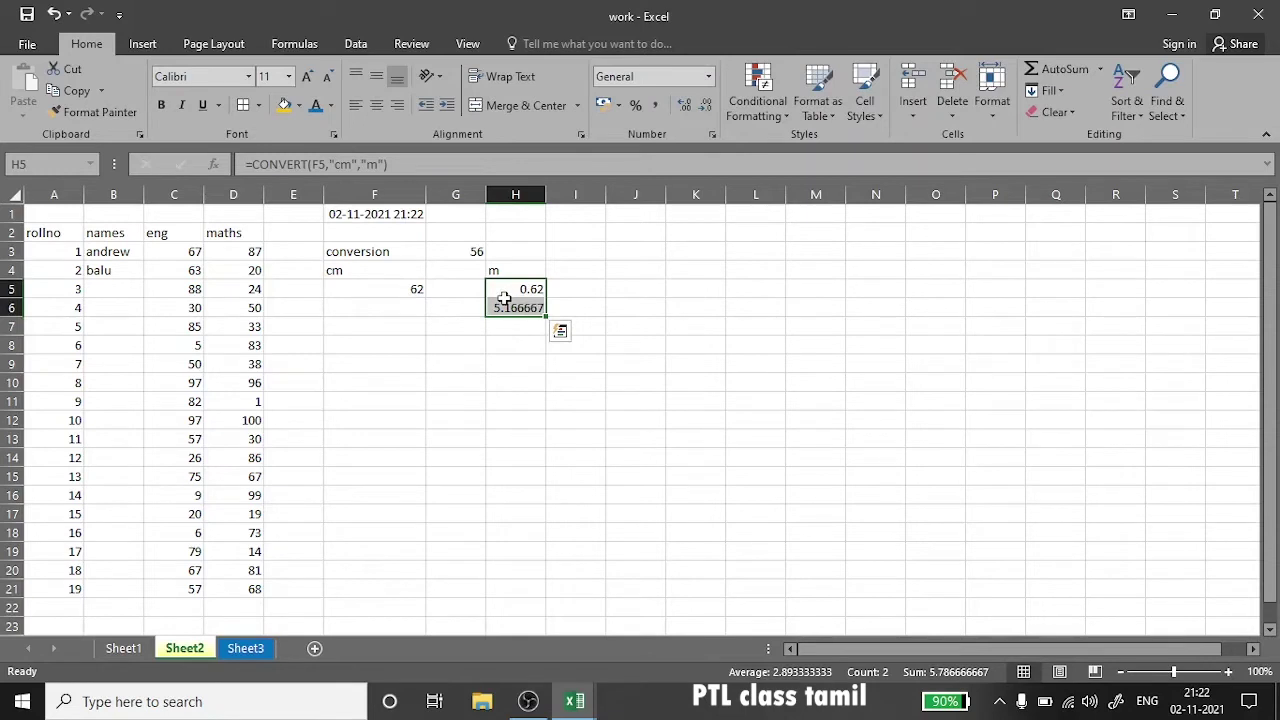
{"action": "left_click", "coordinate": [343, 217]}
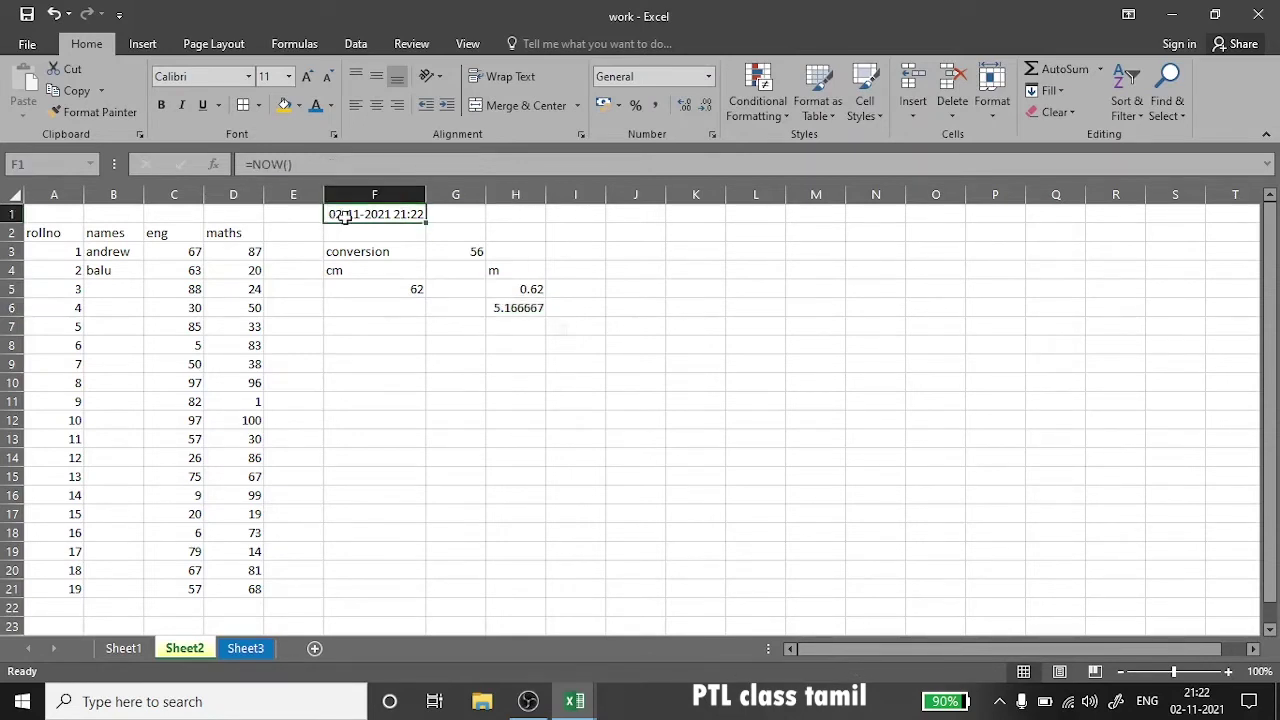
{"action": "left_click_drag", "start_coordinate": [420, 217], "coordinate": [397, 215]}
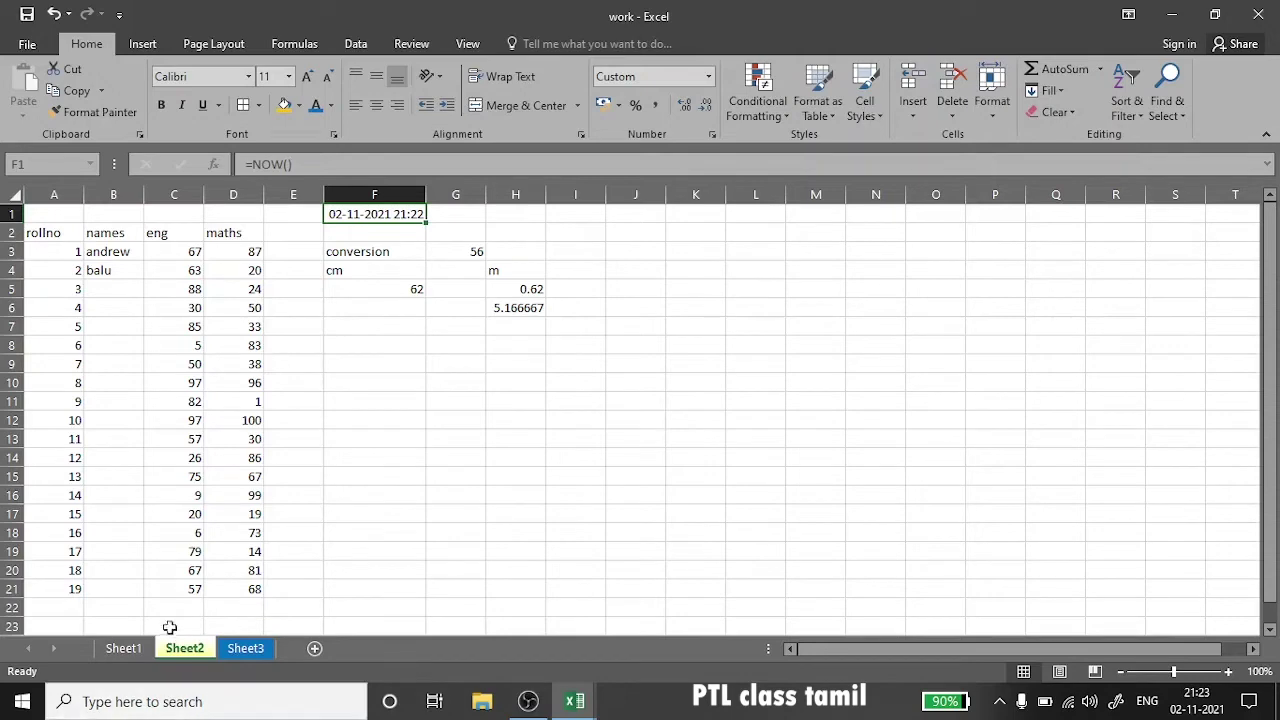
- Switch to Sheet1 and select the first Total cell, F3
{"action": "left_click", "coordinate": [123, 648]}
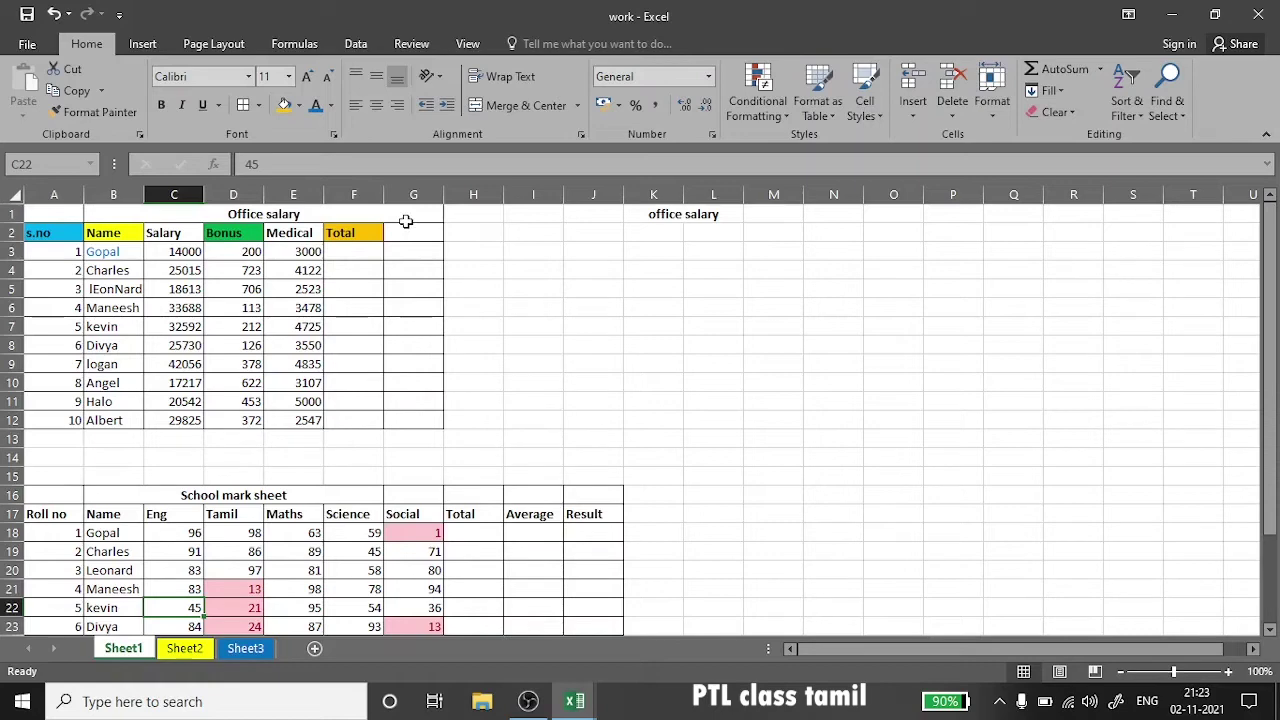
{"action": "left_click", "coordinate": [346, 252]}
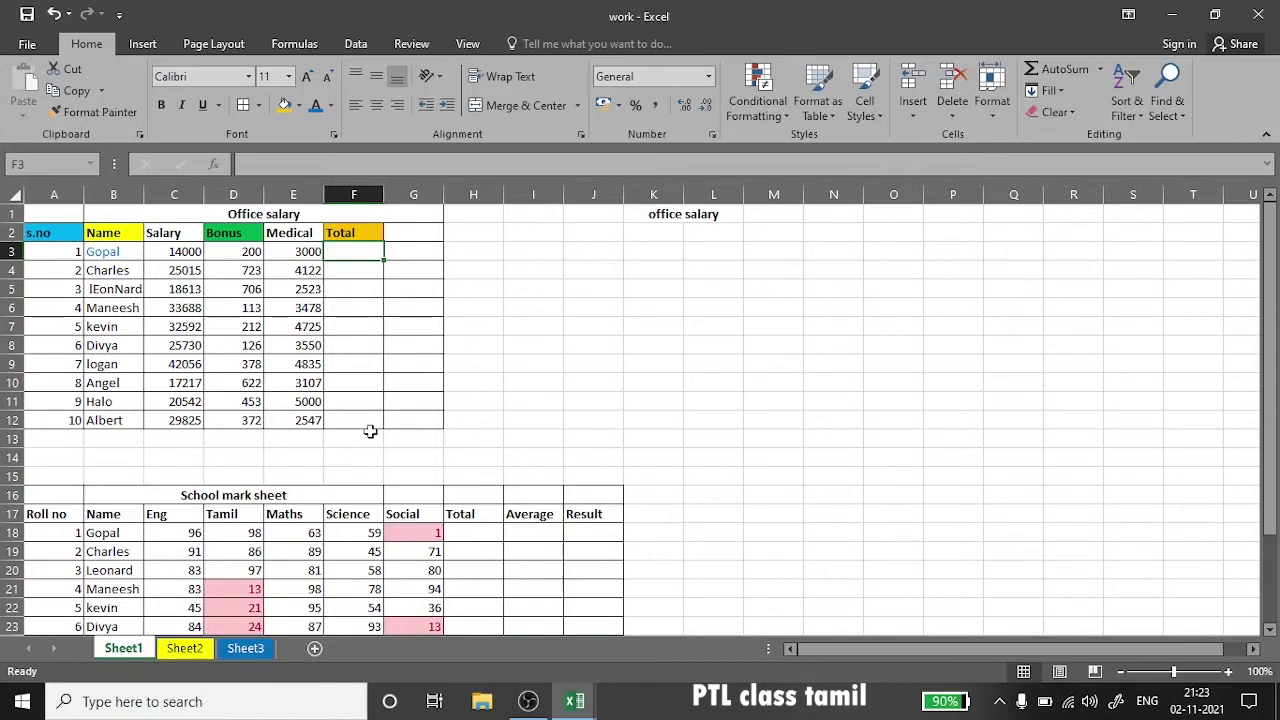
- Enter =SUM(C3,D3,E3) in F3 to total the first employee's pay, giving 17200
{"action": "double_click", "coordinate": [361, 251]}
{"action": "type", "text": "="}
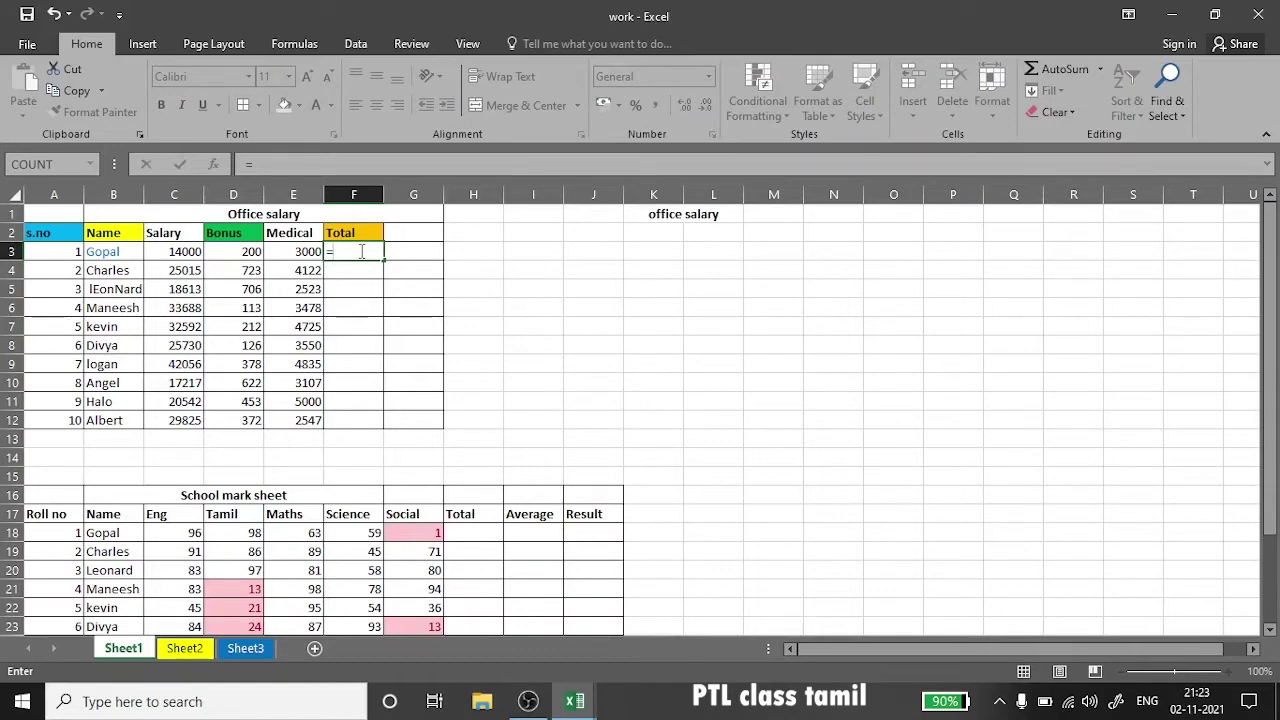
{"action": "type", "text": "sum"}
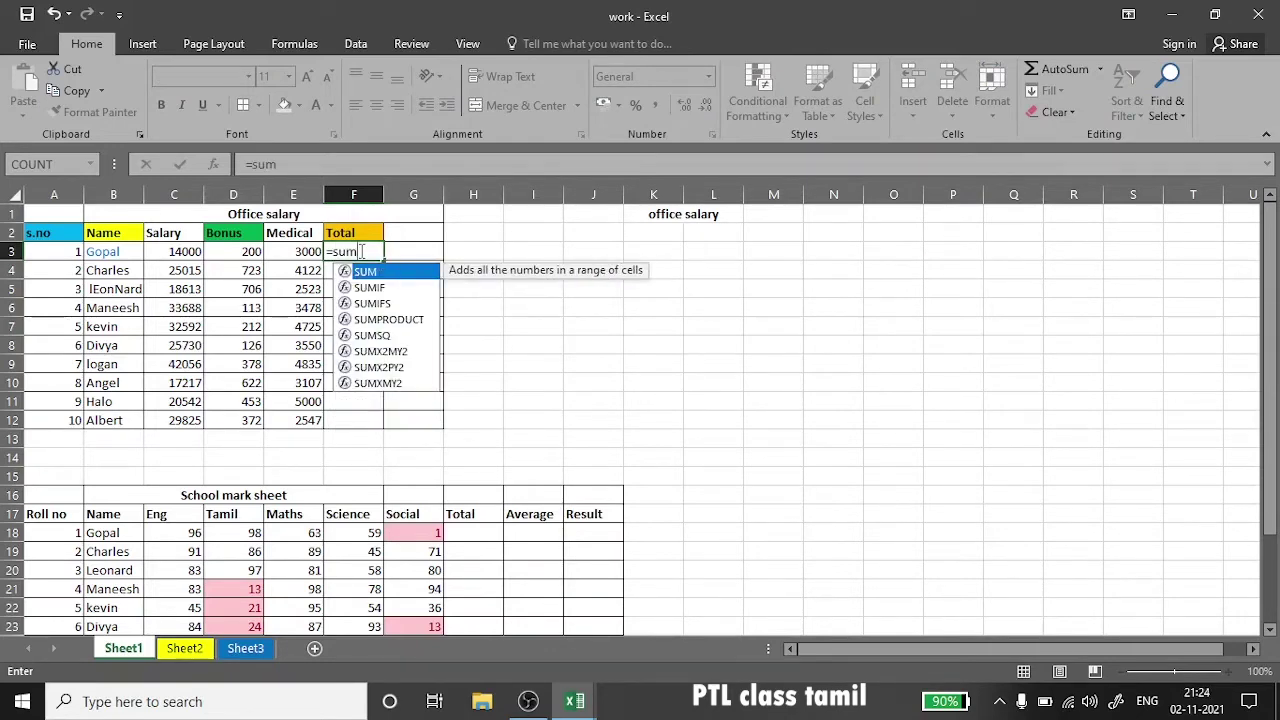
{"action": "type", "text": "("}
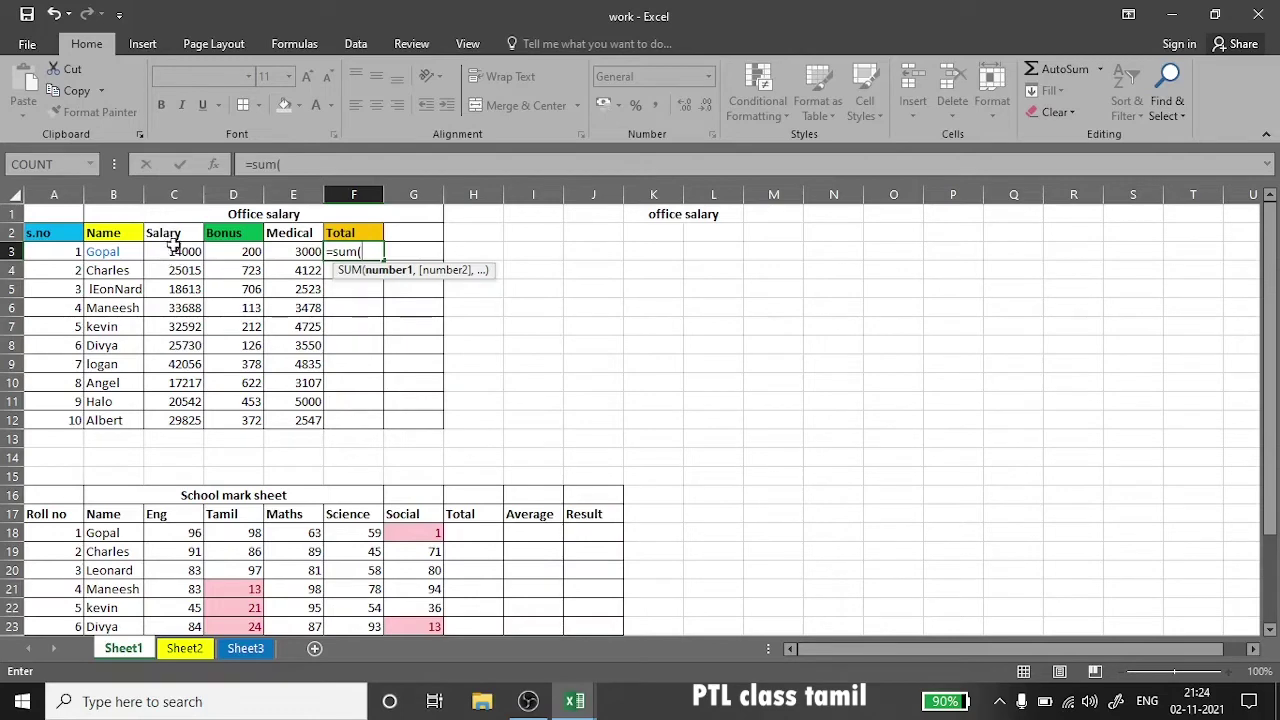
{"action": "left_click", "coordinate": [180, 254]}
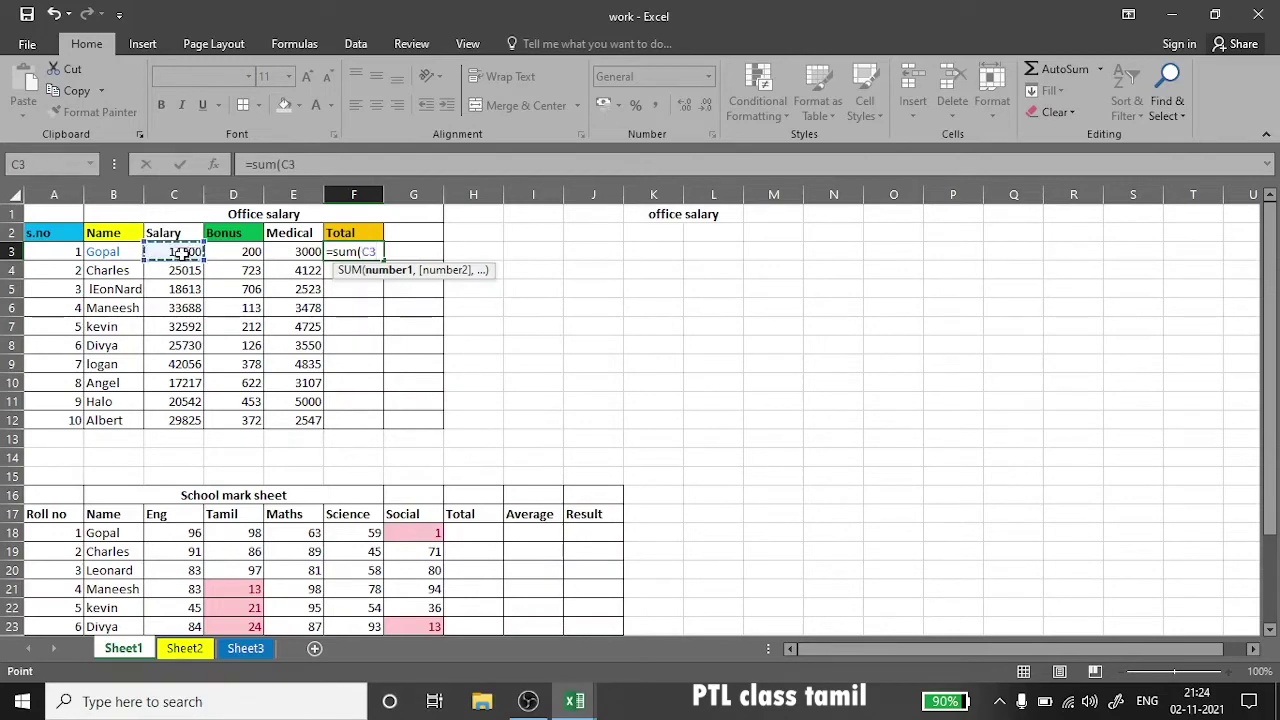
{"action": "type", "text": ","}
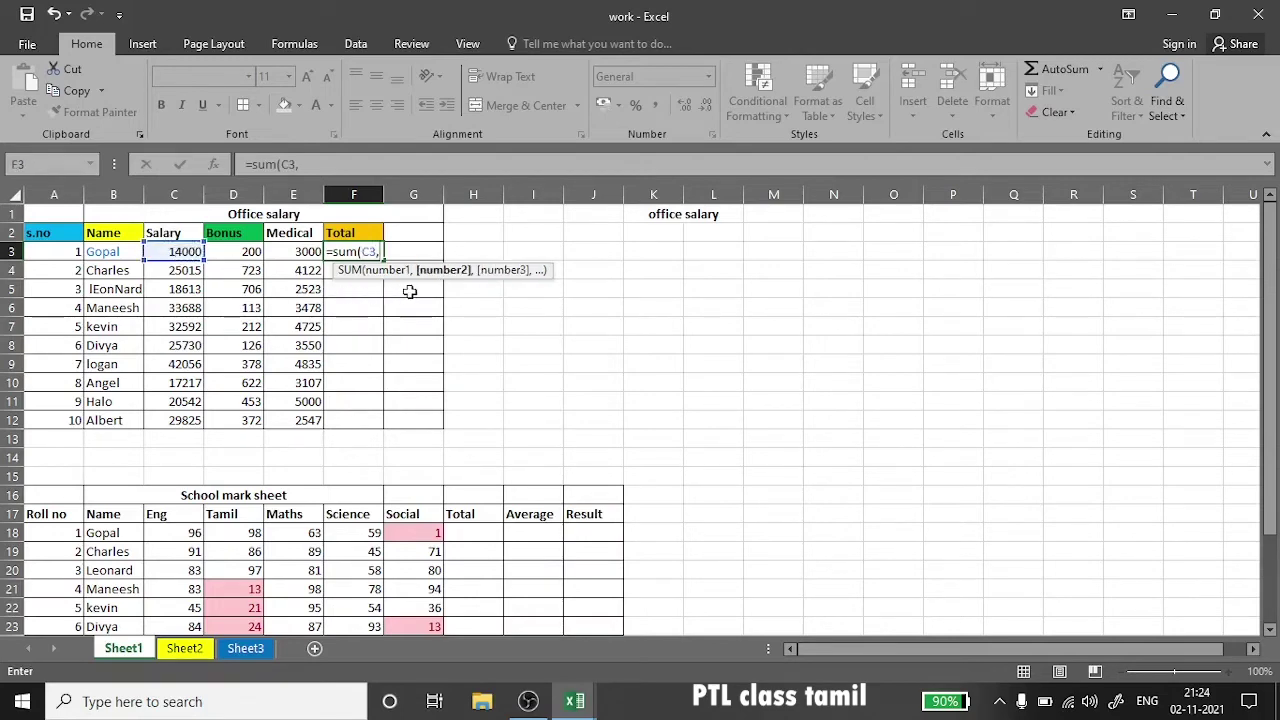
{"action": "left_click", "coordinate": [244, 252]}
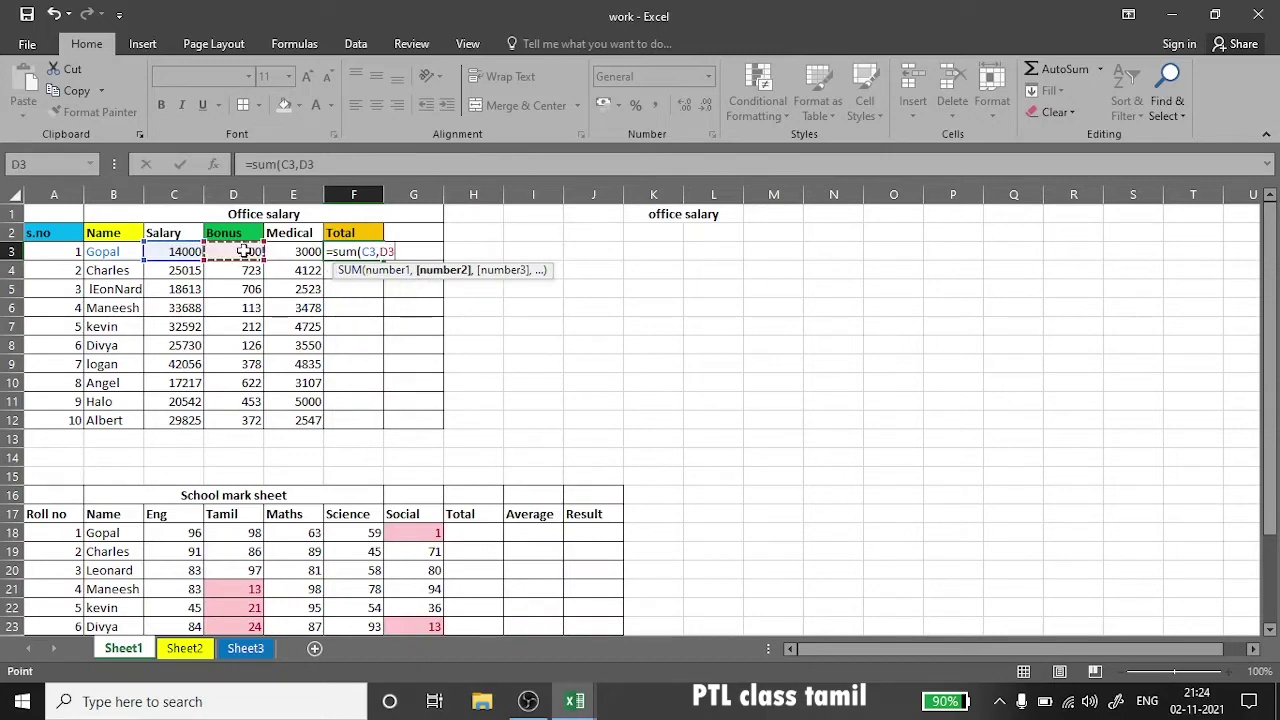
{"action": "type", "text": ","}
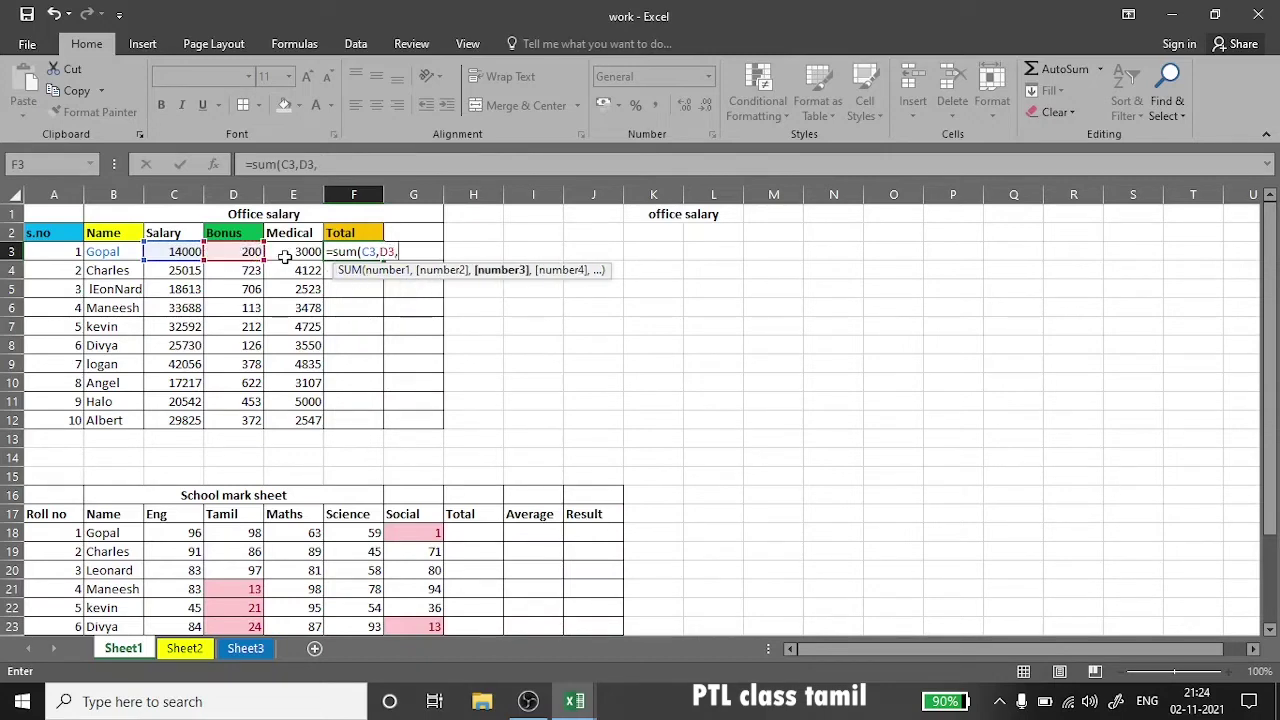
{"action": "left_click", "coordinate": [285, 256]}
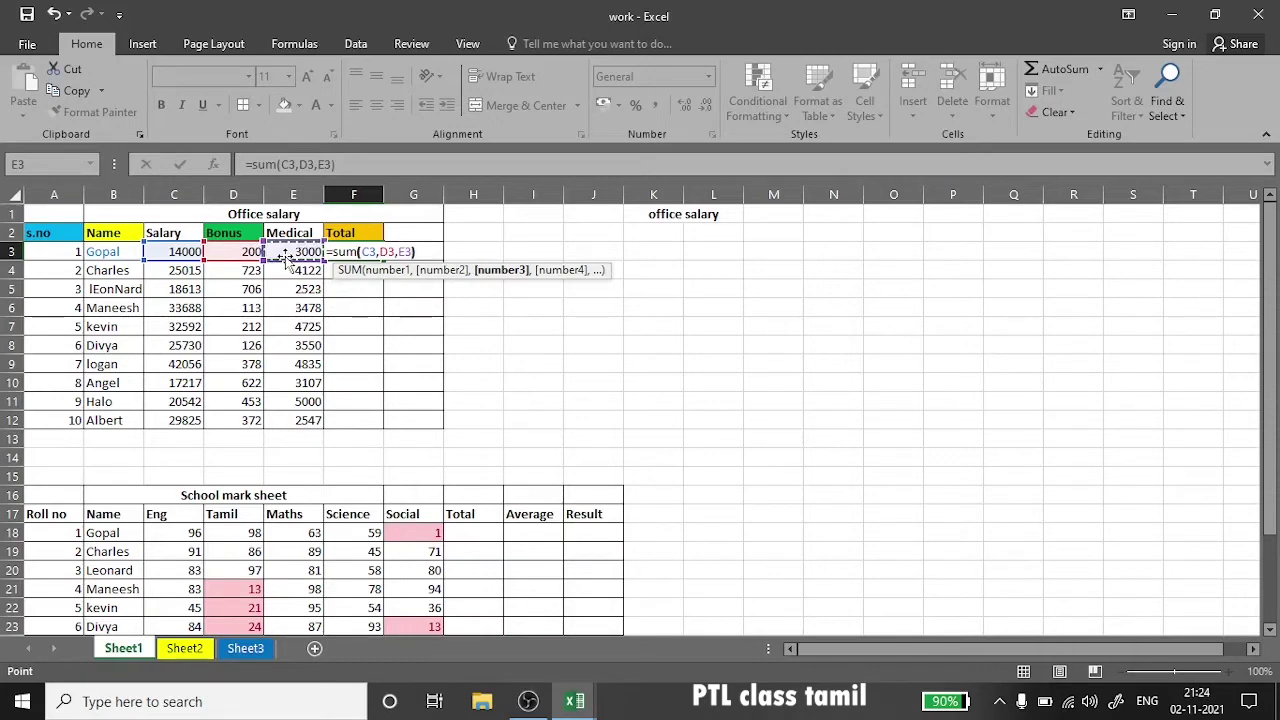
{"action": "type", "text": ")"}
{"action": "key", "text": "Return"}
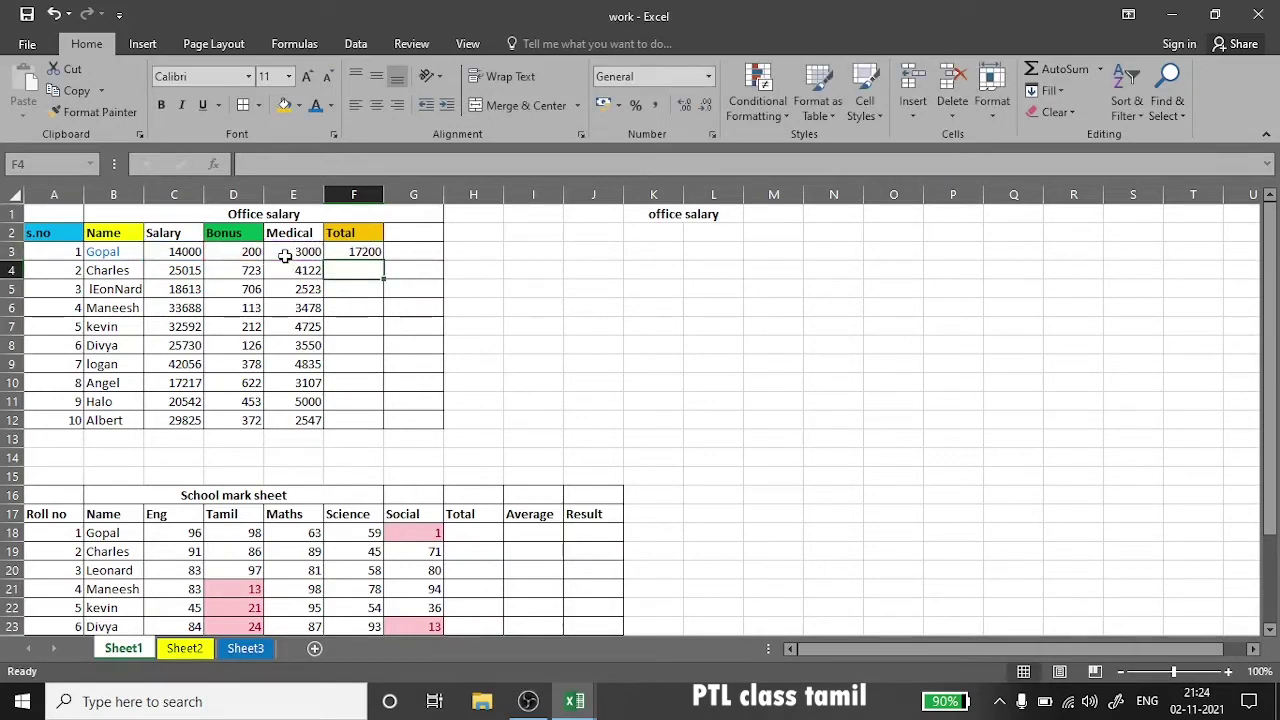
{"action": "left_click_drag", "start_coordinate": [185, 252], "coordinate": [290, 251]}
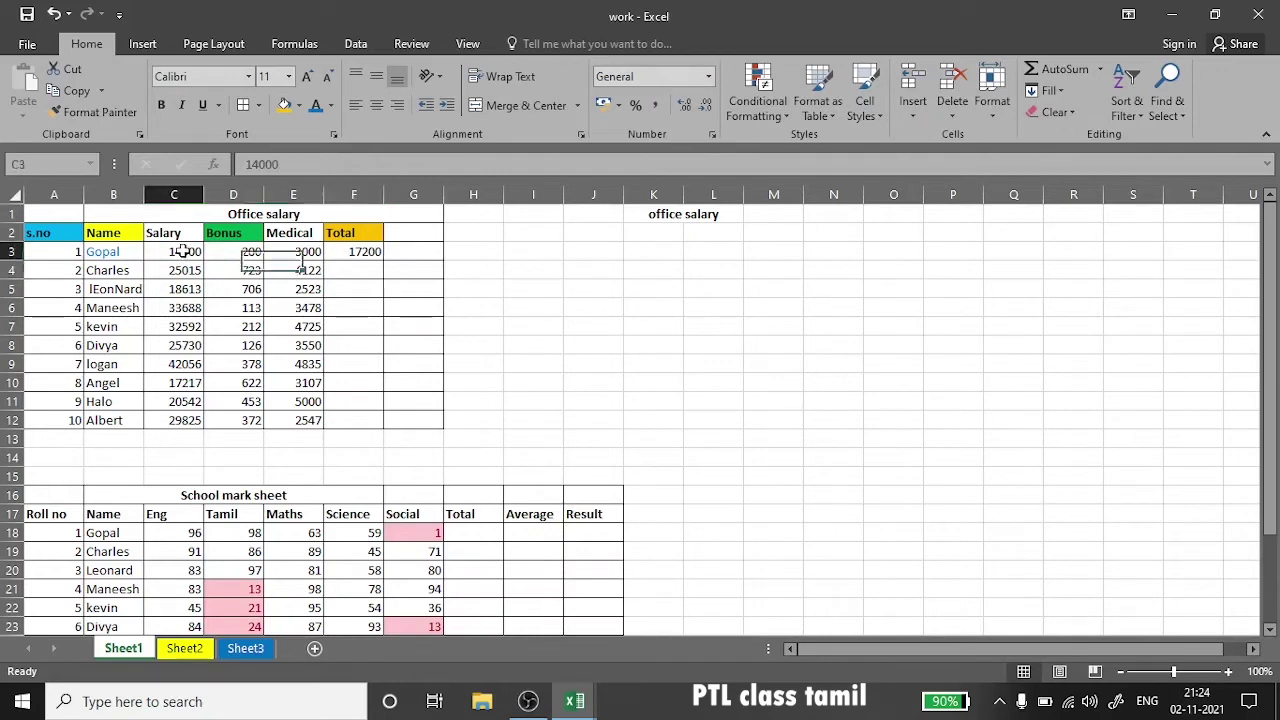
{"action": "left_click", "coordinate": [338, 253]}
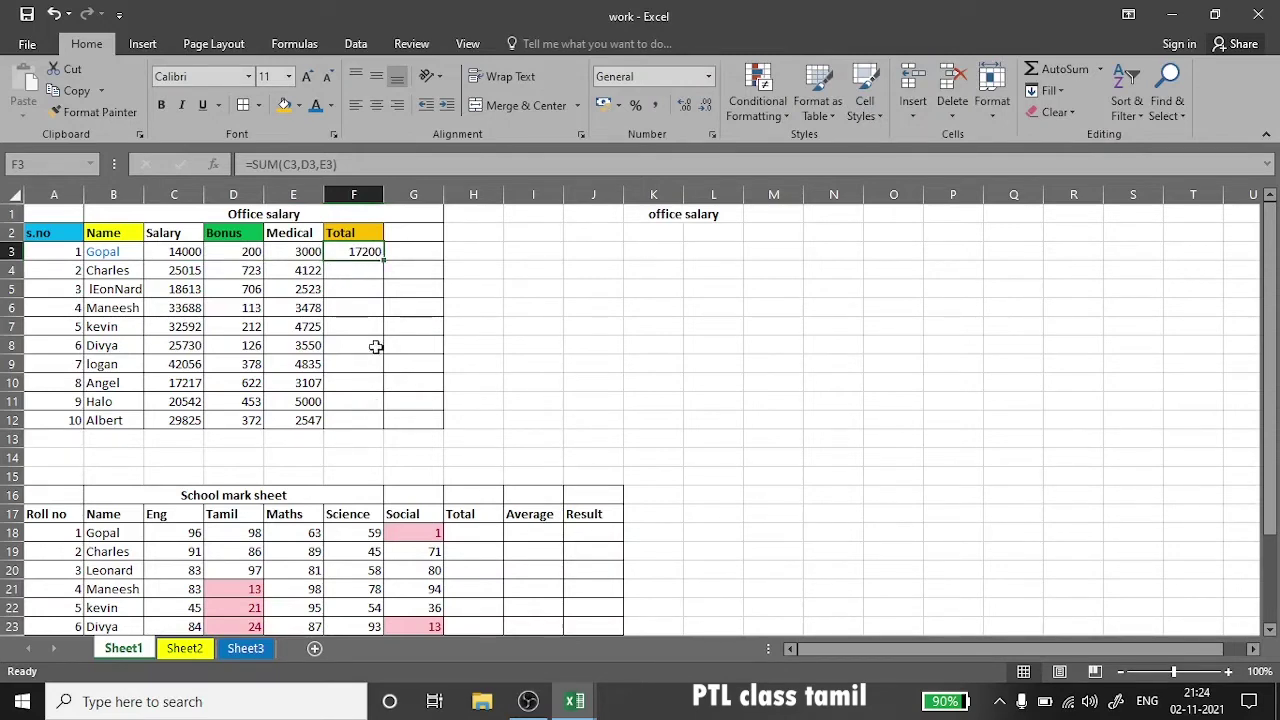
- Fill the SUM formula from F3 down to F12, then select F3:F13
{"action": "left_click_drag", "start_coordinate": [383, 260], "coordinate": [382, 424]}
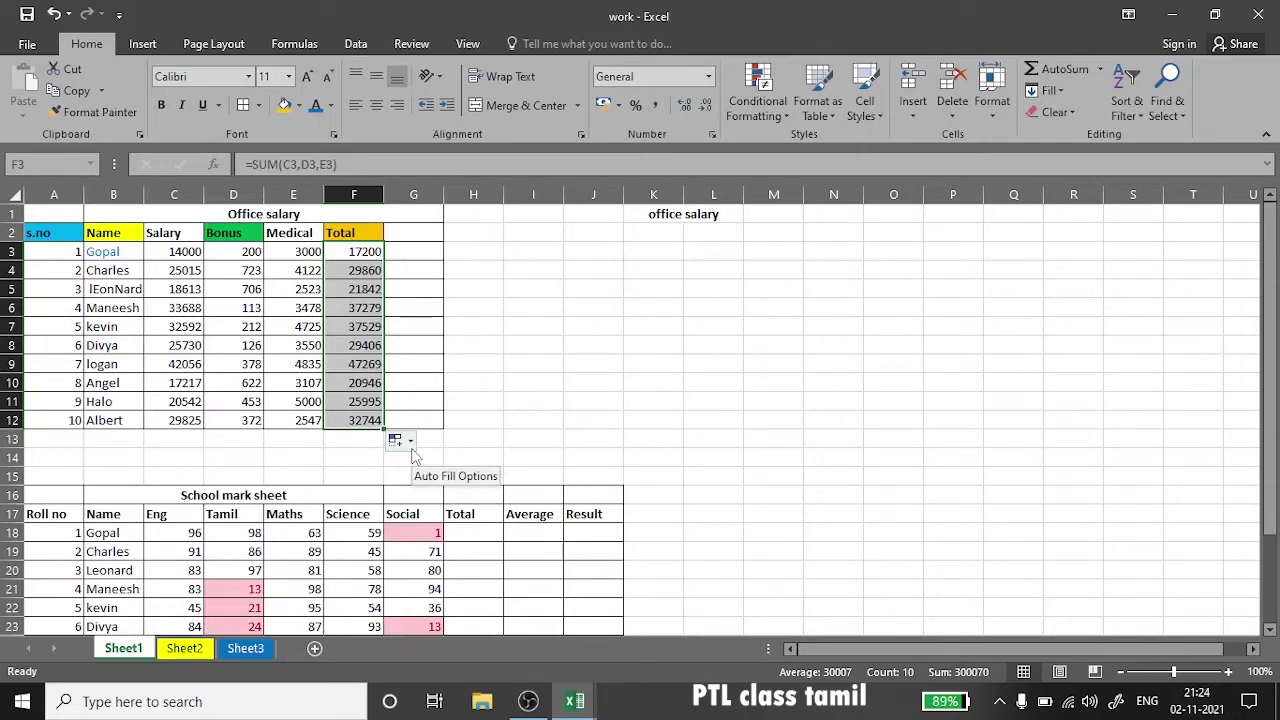
{"action": "left_click", "coordinate": [424, 253]}
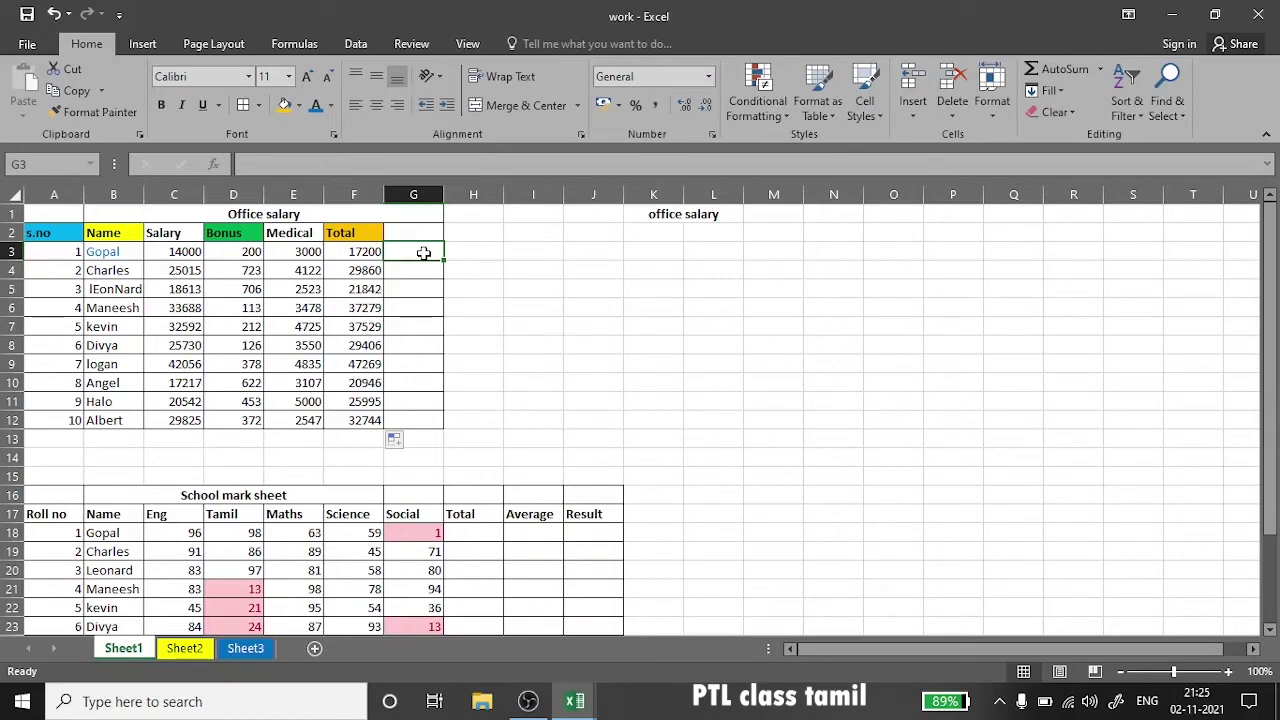
{"action": "left_click_drag", "start_coordinate": [344, 253], "coordinate": [370, 432]}
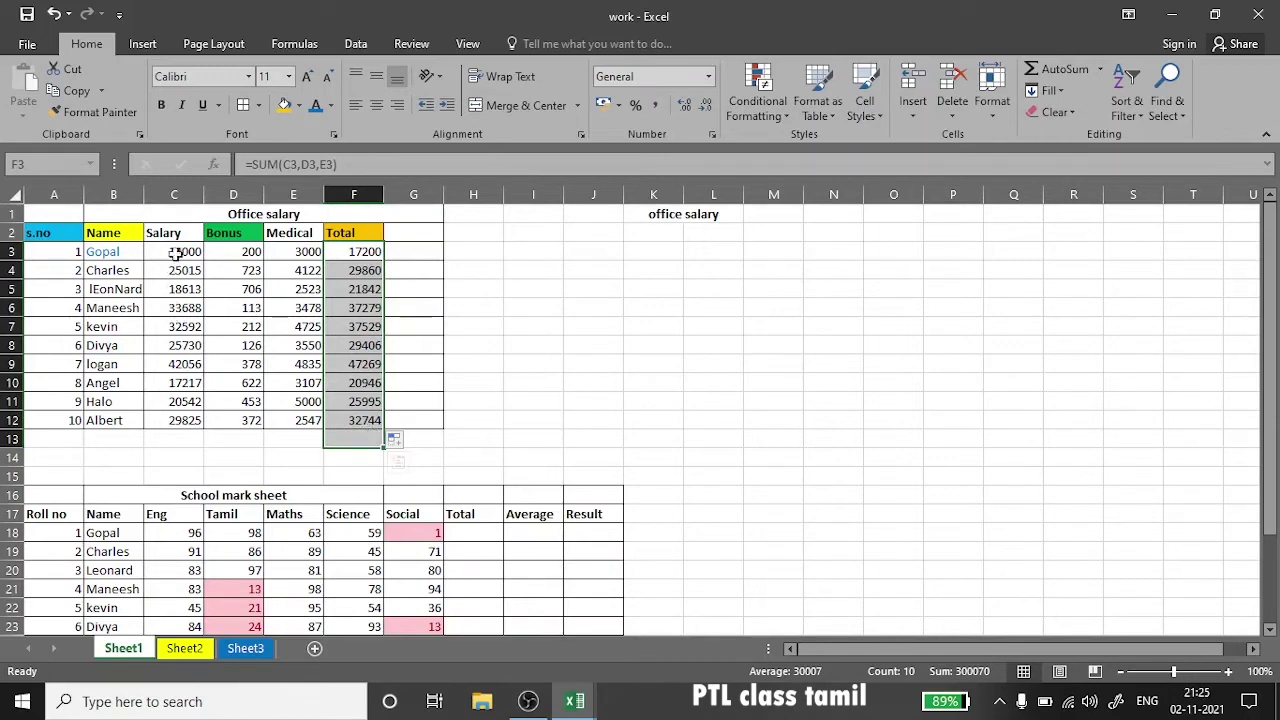
- Clear the half-typed formula in F13 and AutoSum the Total column into it, giving 300070
{"action": "left_click", "coordinate": [362, 442]}
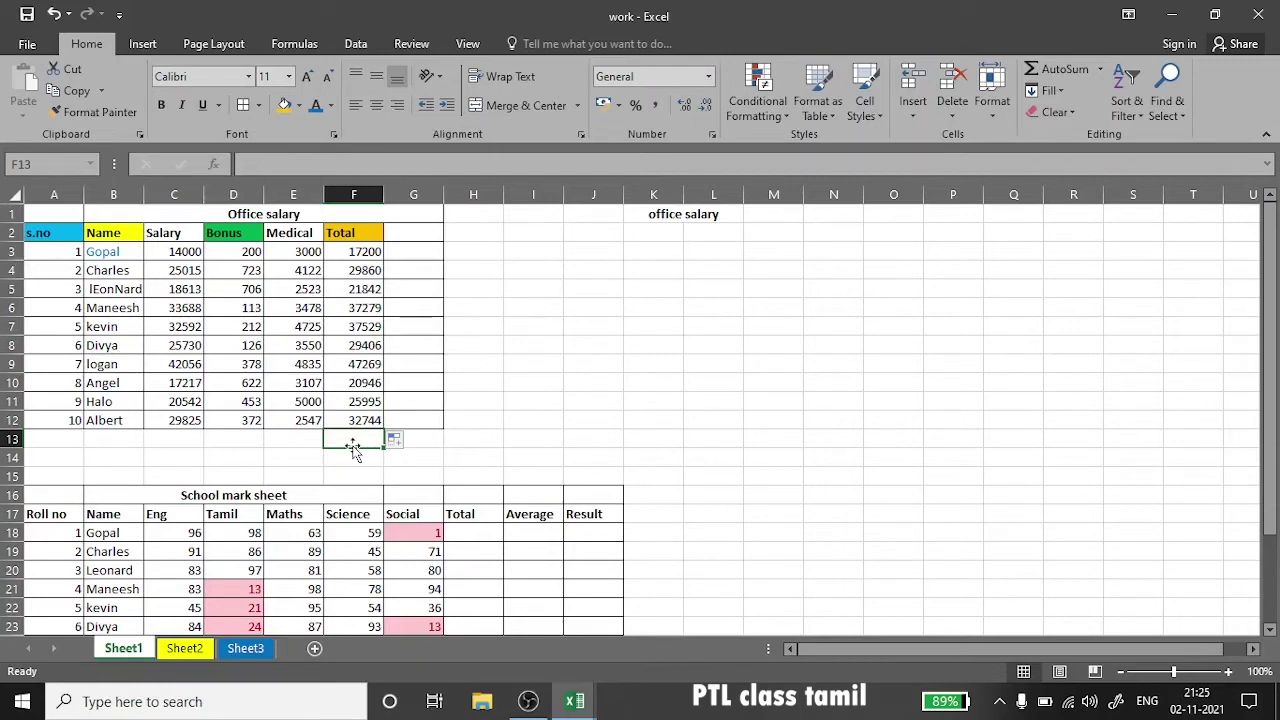
{"action": "type", "text": "=su"}
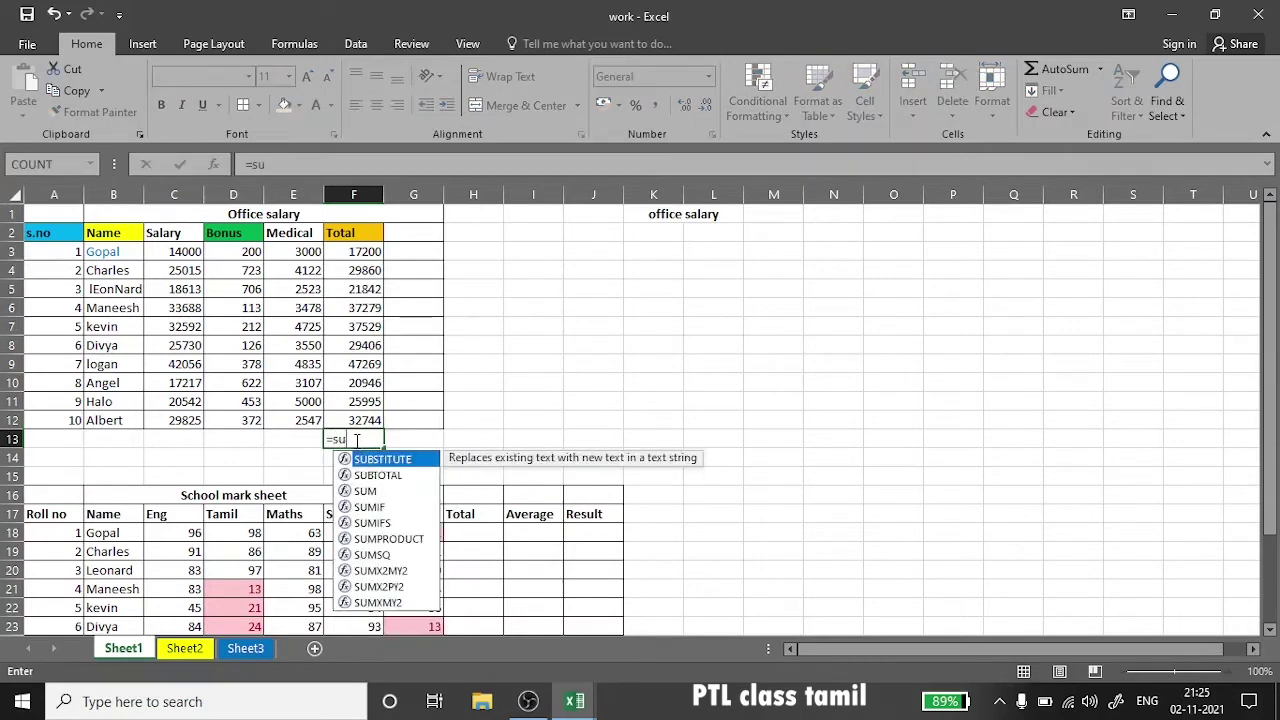
{"action": "type", "text": "m("}
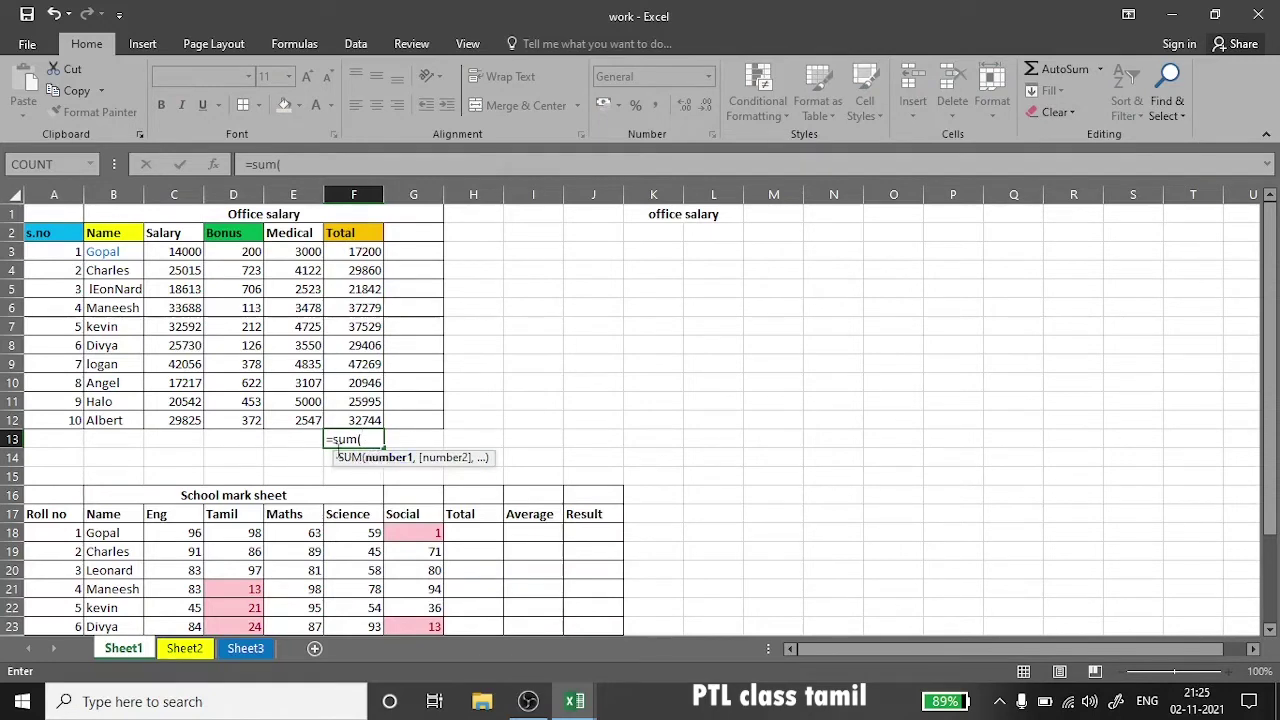
{"action": "left_click", "coordinate": [336, 442]}
{"action": "left_click", "coordinate": [341, 439]}
{"action": "key", "text": "BackSpace"}
{"action": "key", "text": "BackSpace"}
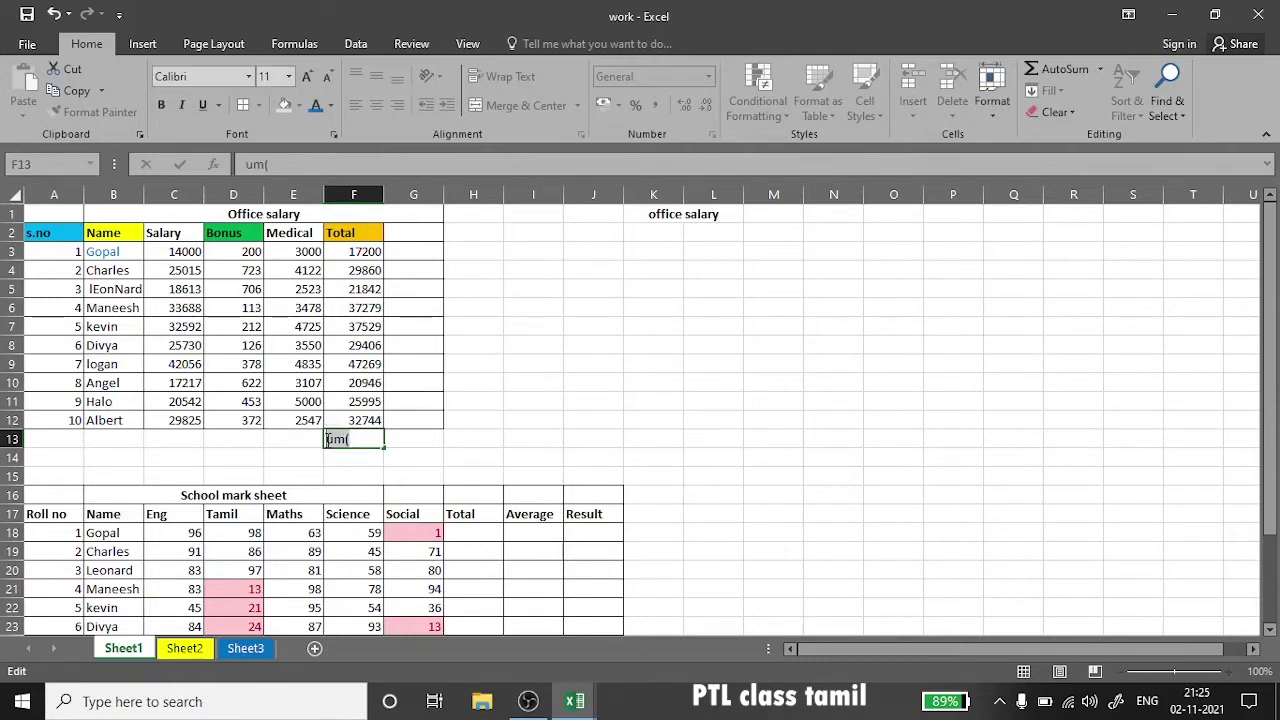
{"action": "key", "text": "Delete"}
{"action": "key", "text": "Delete"}
{"action": "key", "text": "Delete"}
{"action": "left_click_drag", "start_coordinate": [362, 252], "coordinate": [385, 447]}
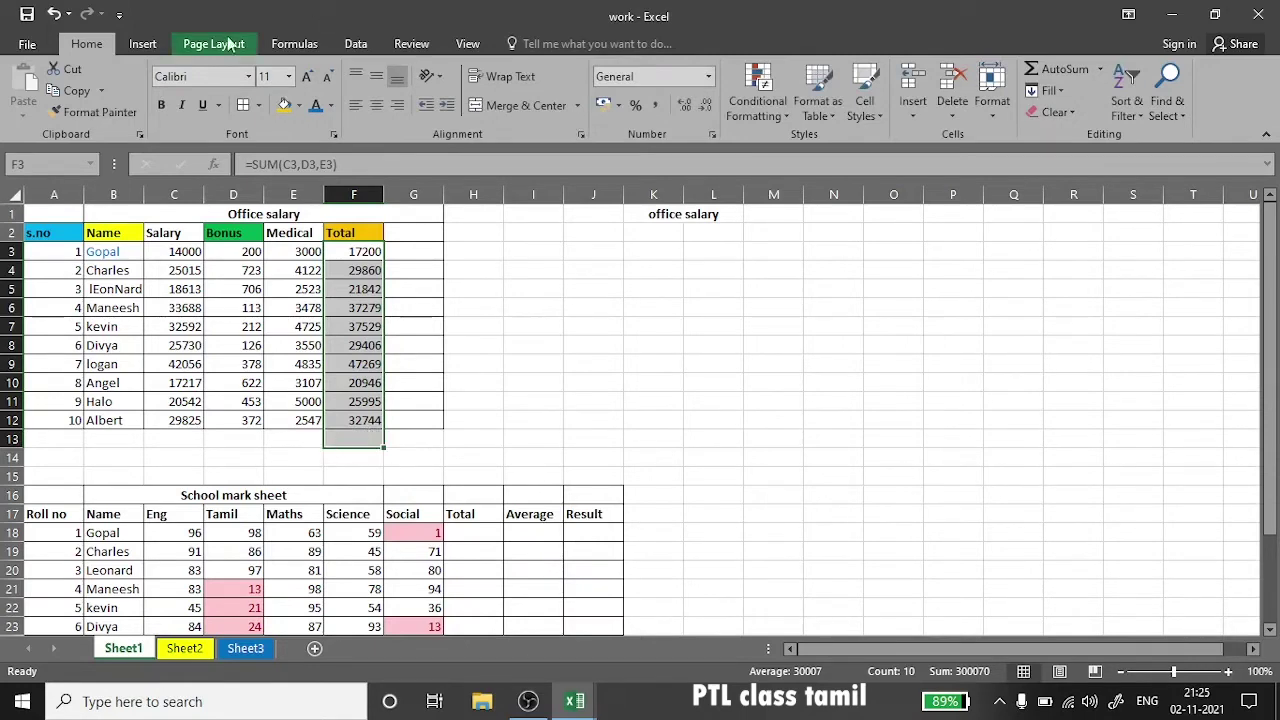
{"action": "left_click", "coordinate": [294, 43]}
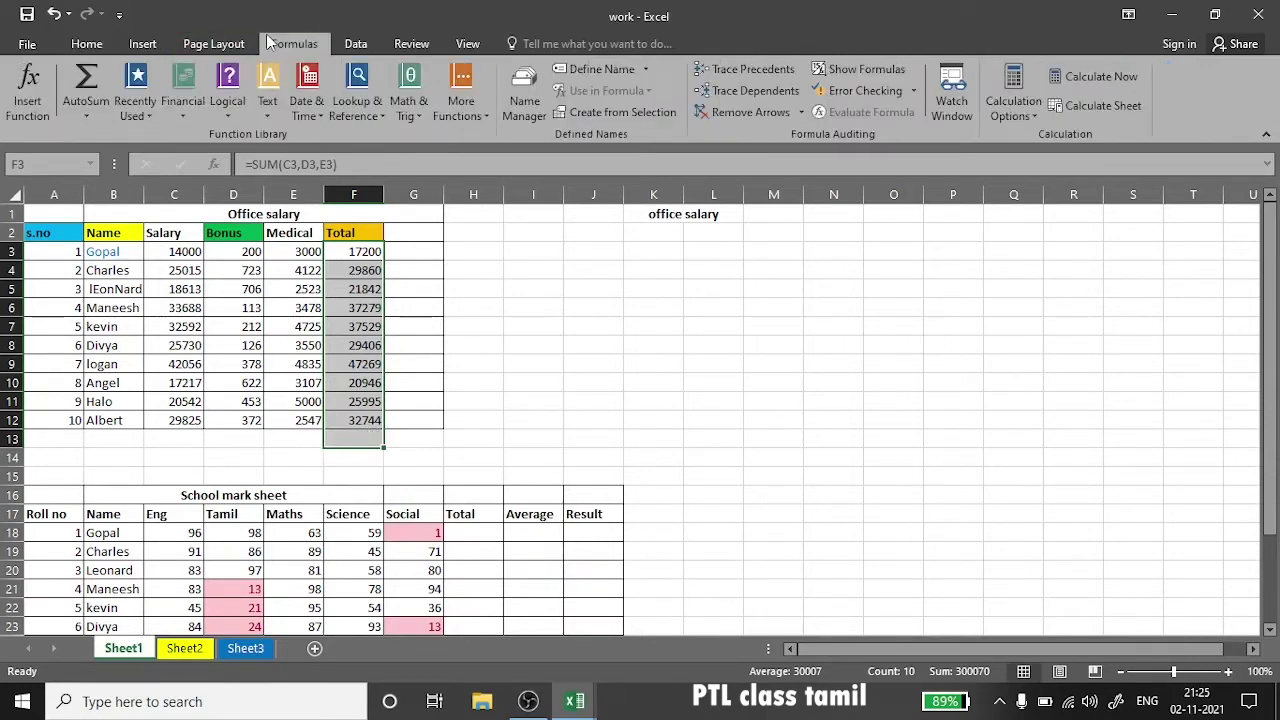
{"action": "left_click", "coordinate": [92, 88]}
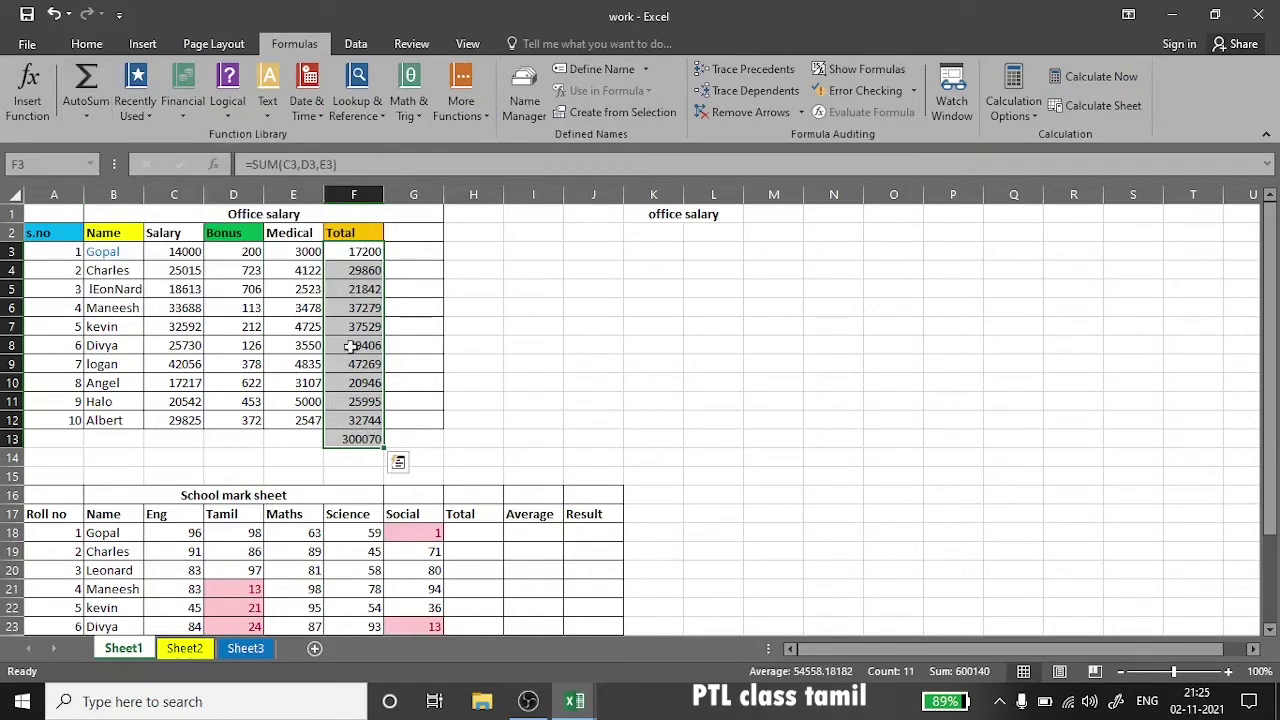
{"action": "left_click", "coordinate": [366, 440]}
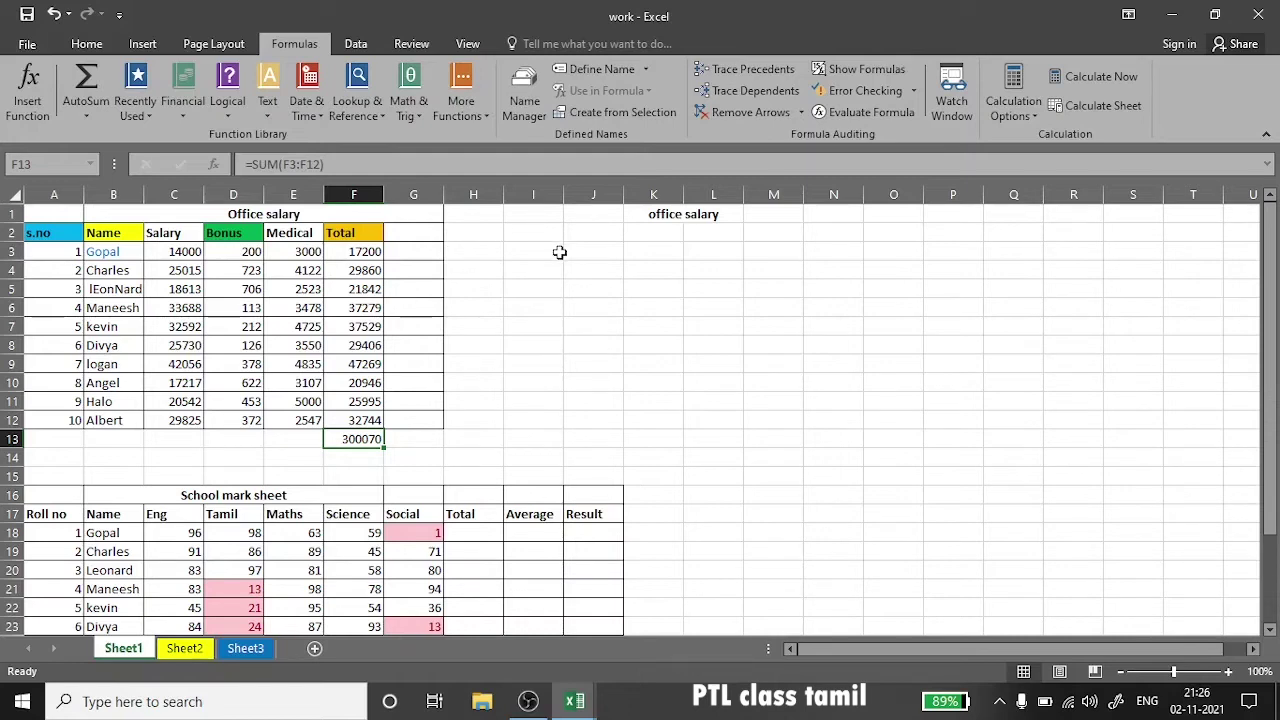
- Add the labels 'min' in I3 and 'max' in I4
{"action": "left_click", "coordinate": [559, 250]}
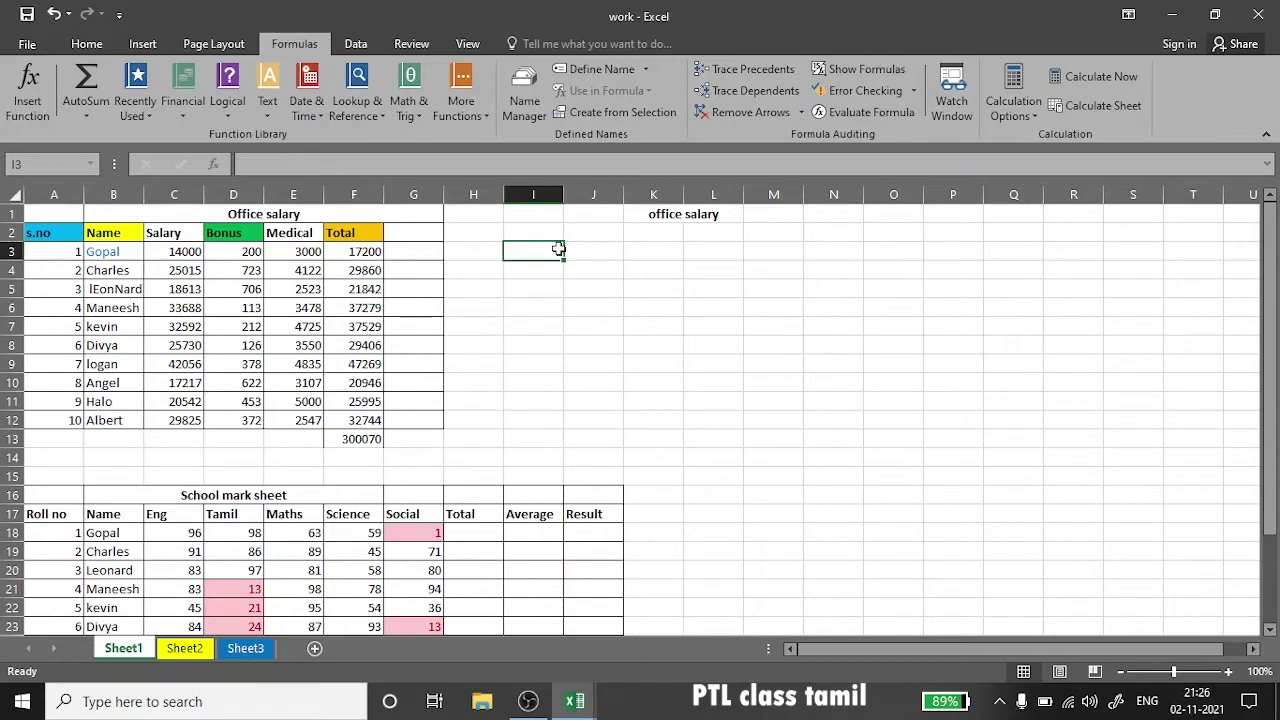
{"action": "type", "text": "min"}
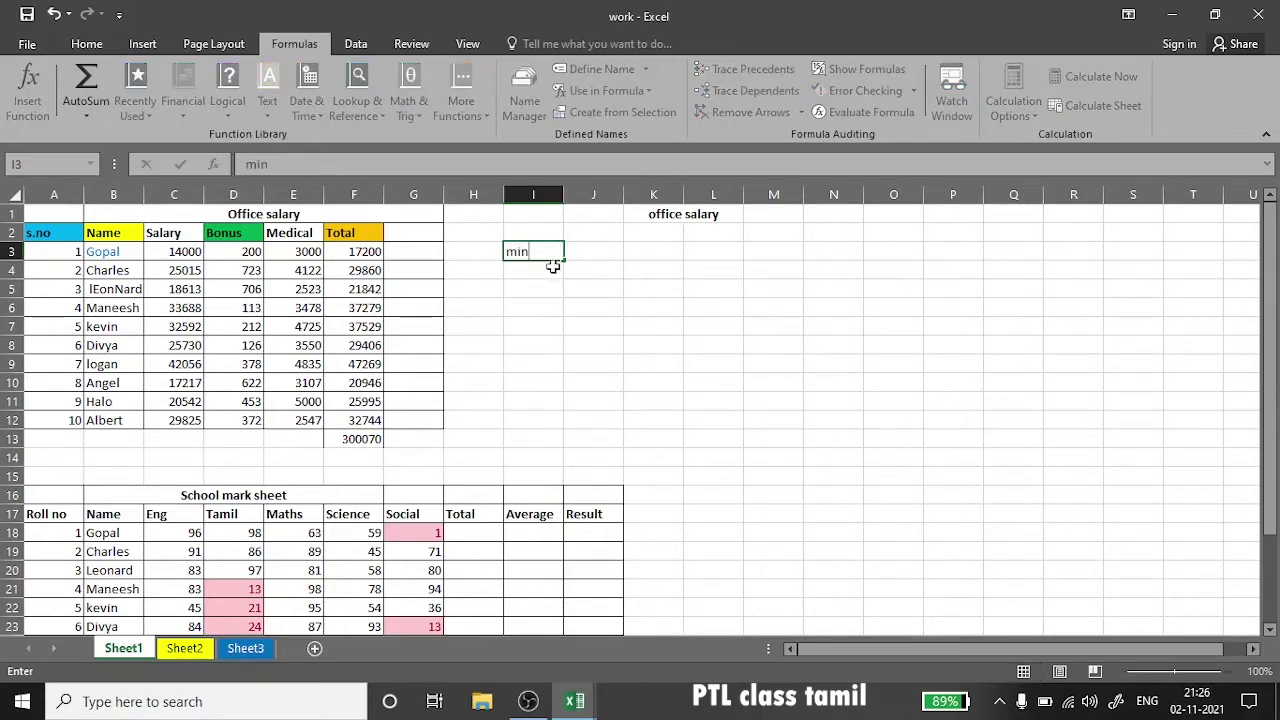
{"action": "left_click", "coordinate": [553, 271]}
{"action": "type", "text": "max"}
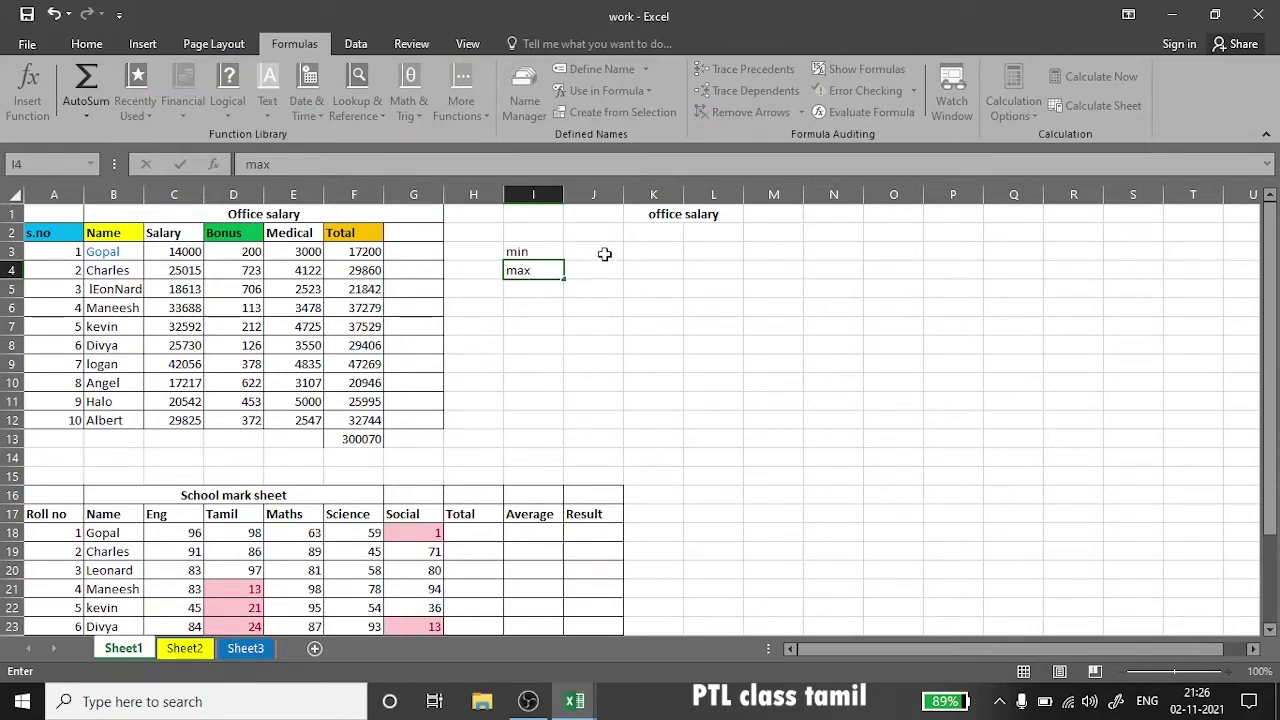
{"action": "left_click", "coordinate": [604, 254]}
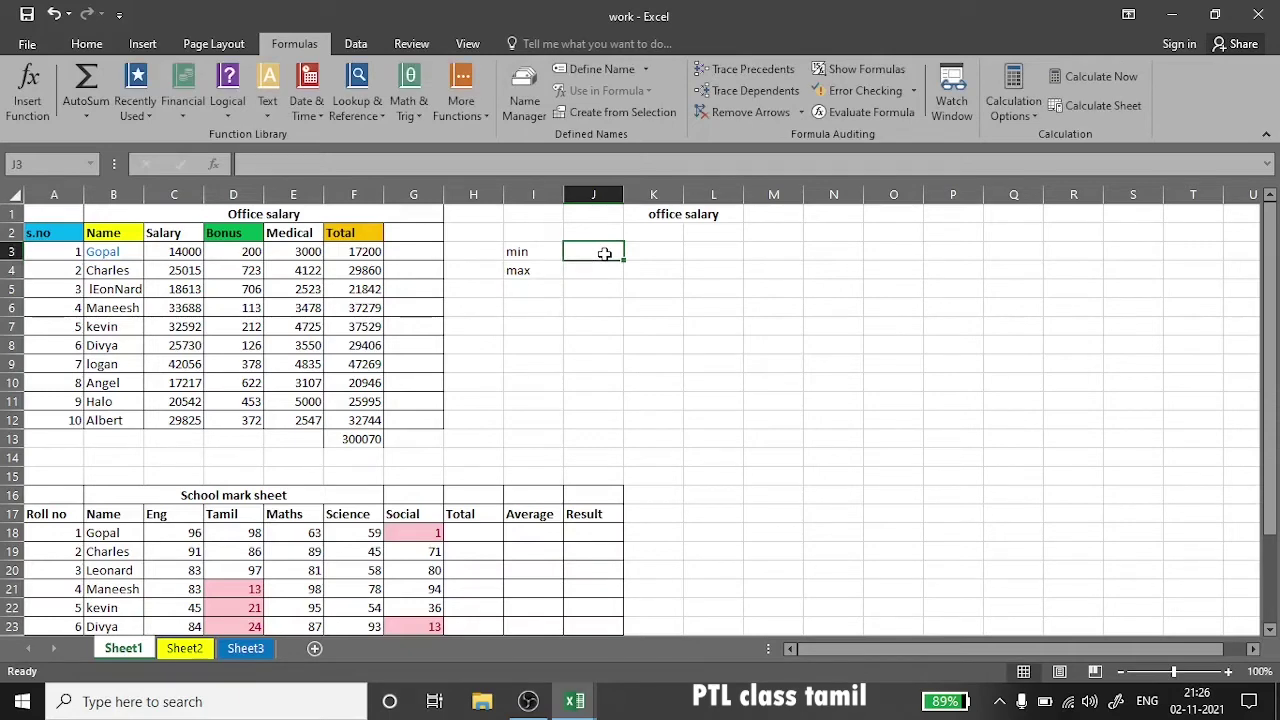
- Enter =MIN(F3:F12) in J3, returning the lowest total, 17200
{"action": "type", "text": "="}
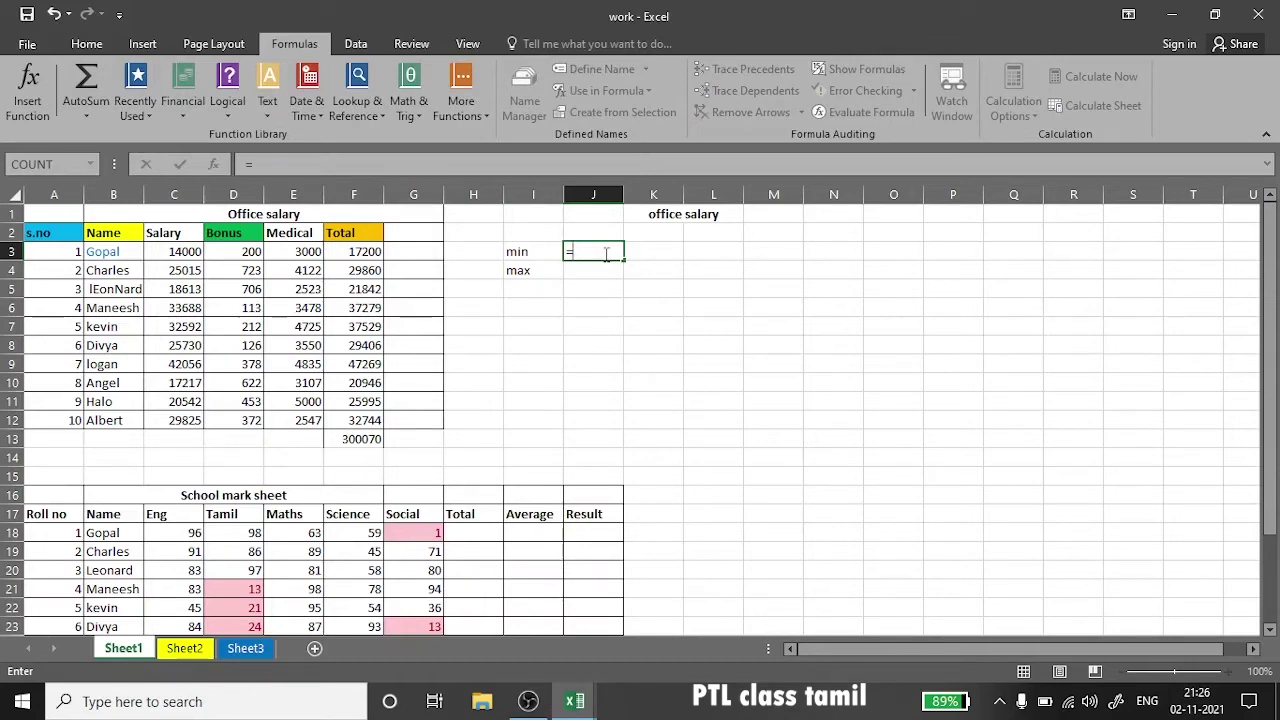
{"action": "type", "text": "mi"}
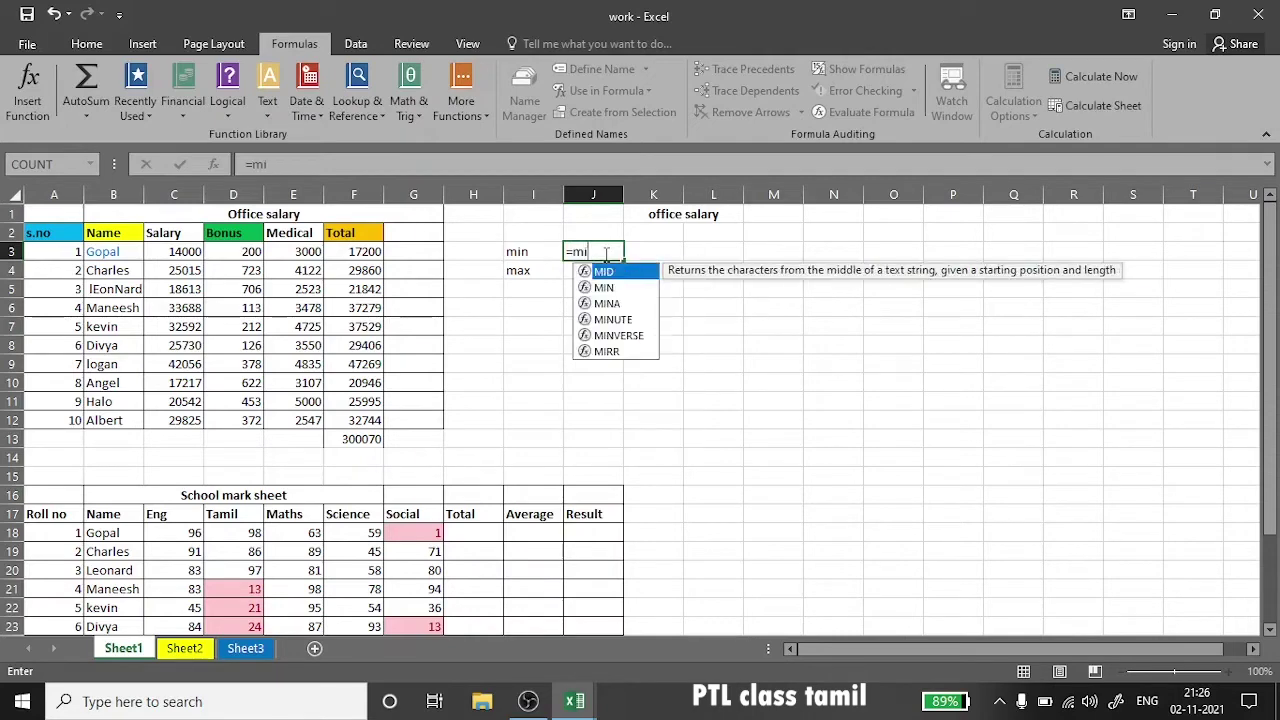
{"action": "type", "text": "n"}
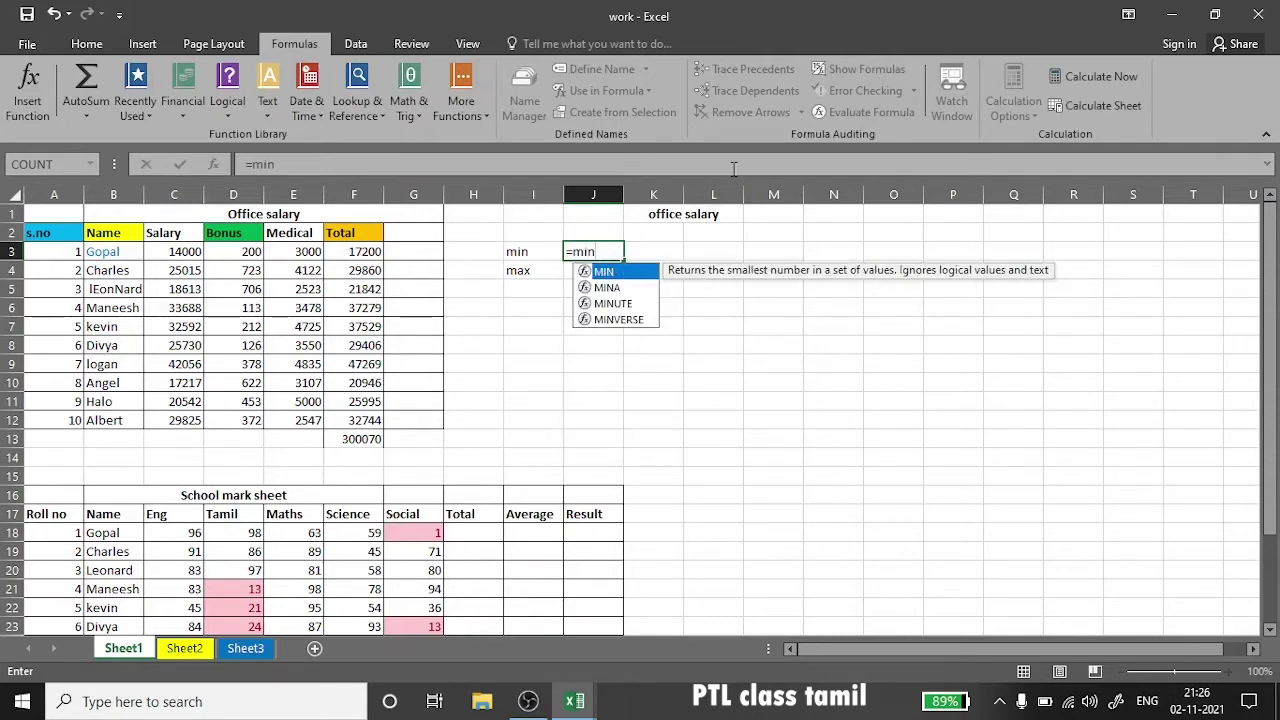
{"action": "type", "text": "("}
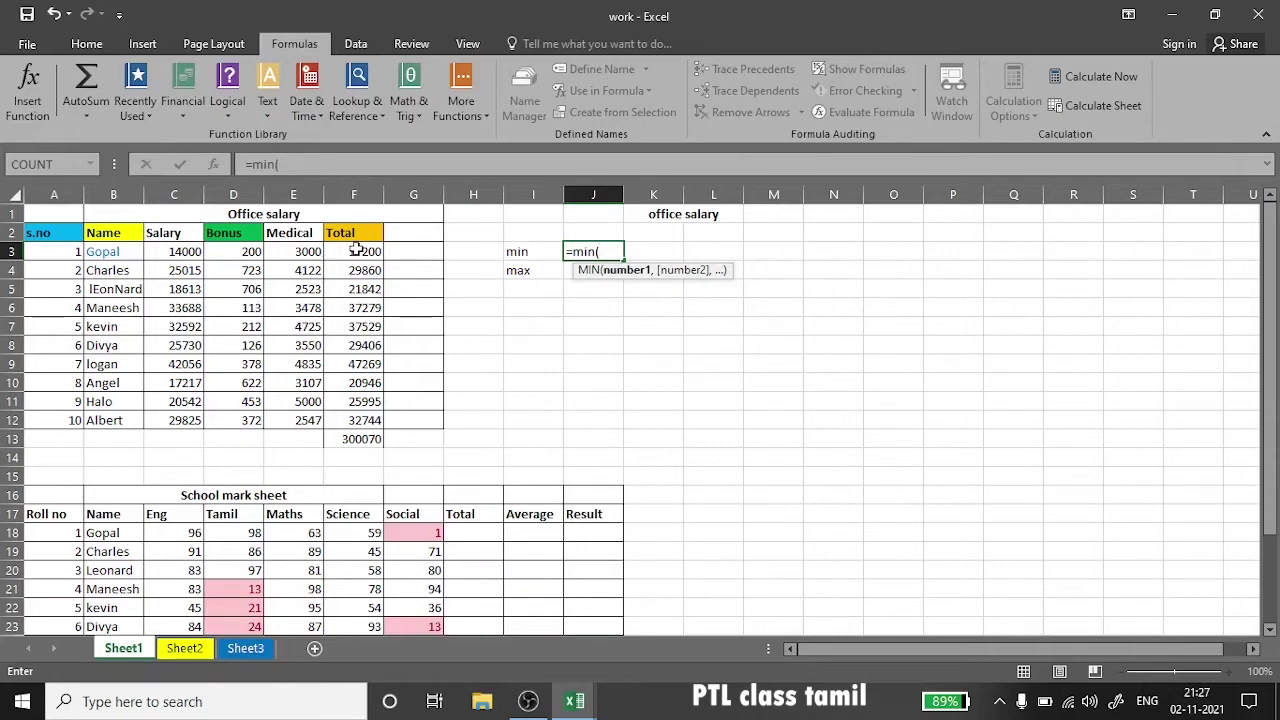
{"action": "left_click_drag", "start_coordinate": [358, 251], "coordinate": [373, 419]}
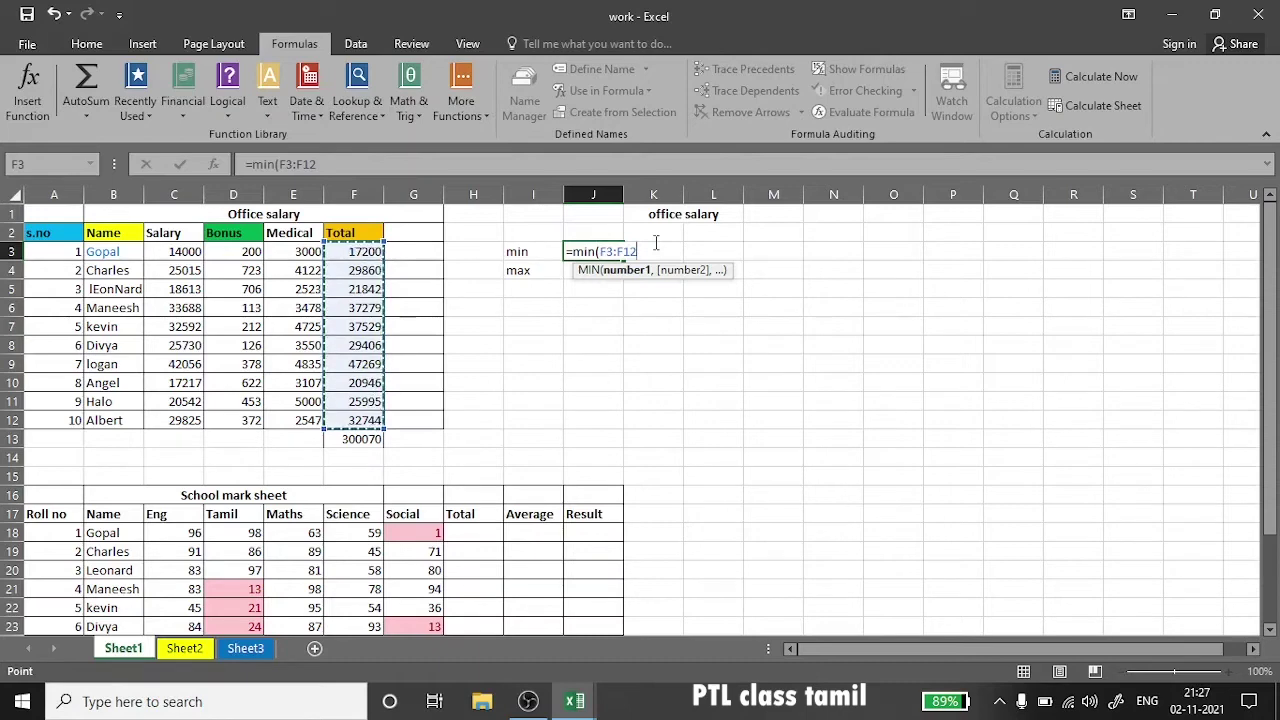
{"action": "type", "text": ")"}
{"action": "key", "text": "Return"}
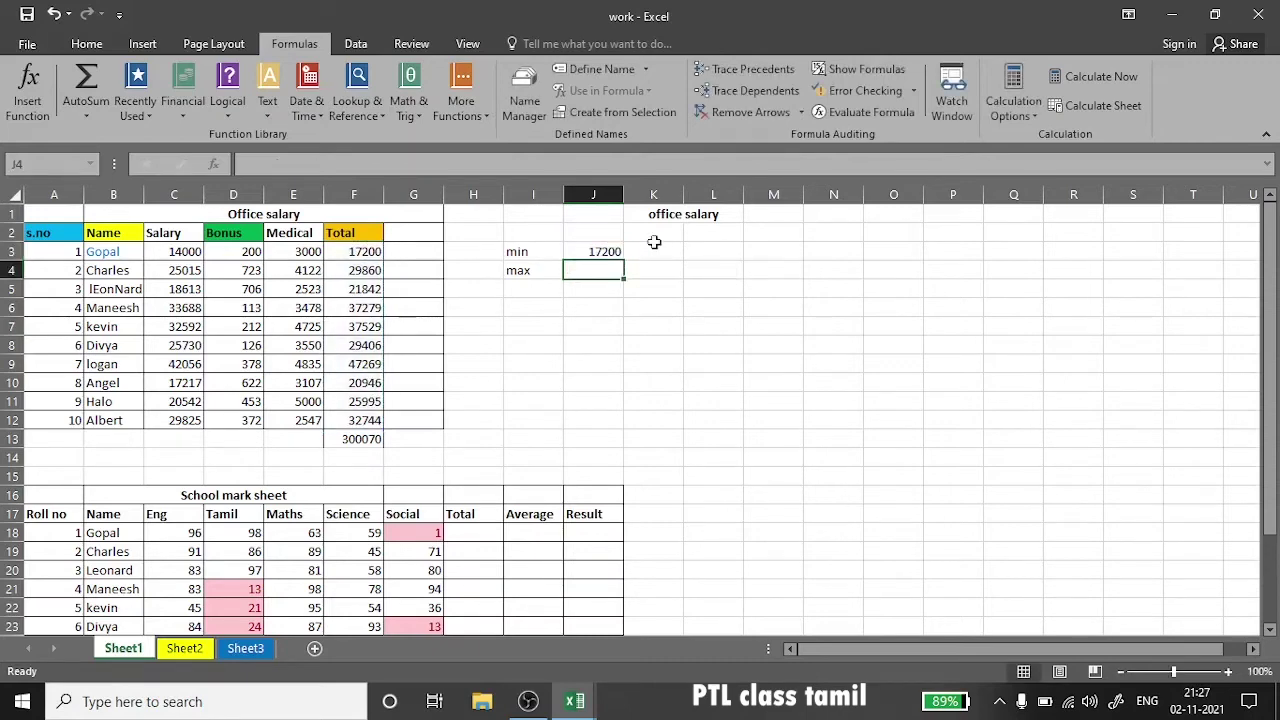
{"action": "left_click", "coordinate": [591, 252]}
{"action": "key", "text": "Right"}
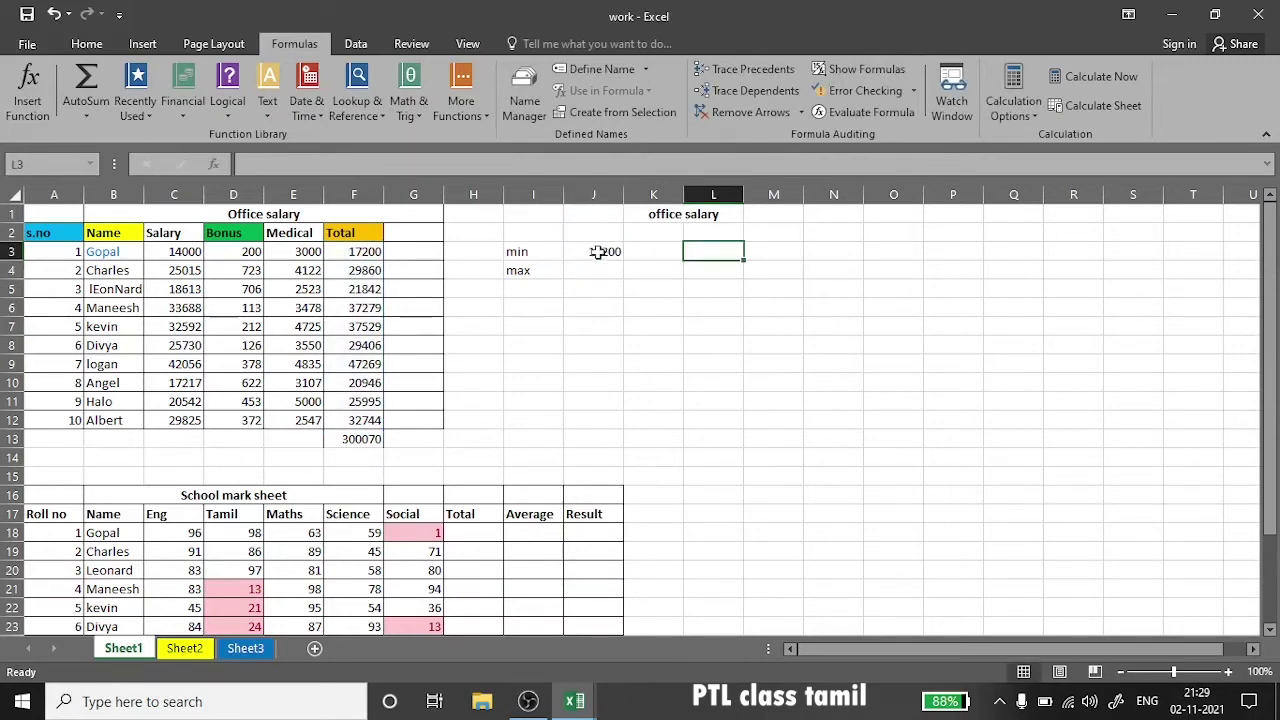
- Enter =MAX(F3:F12) in J4, returning the highest total, 47269
{"action": "left_click", "coordinate": [600, 252]}
{"action": "left_click", "coordinate": [594, 271]}
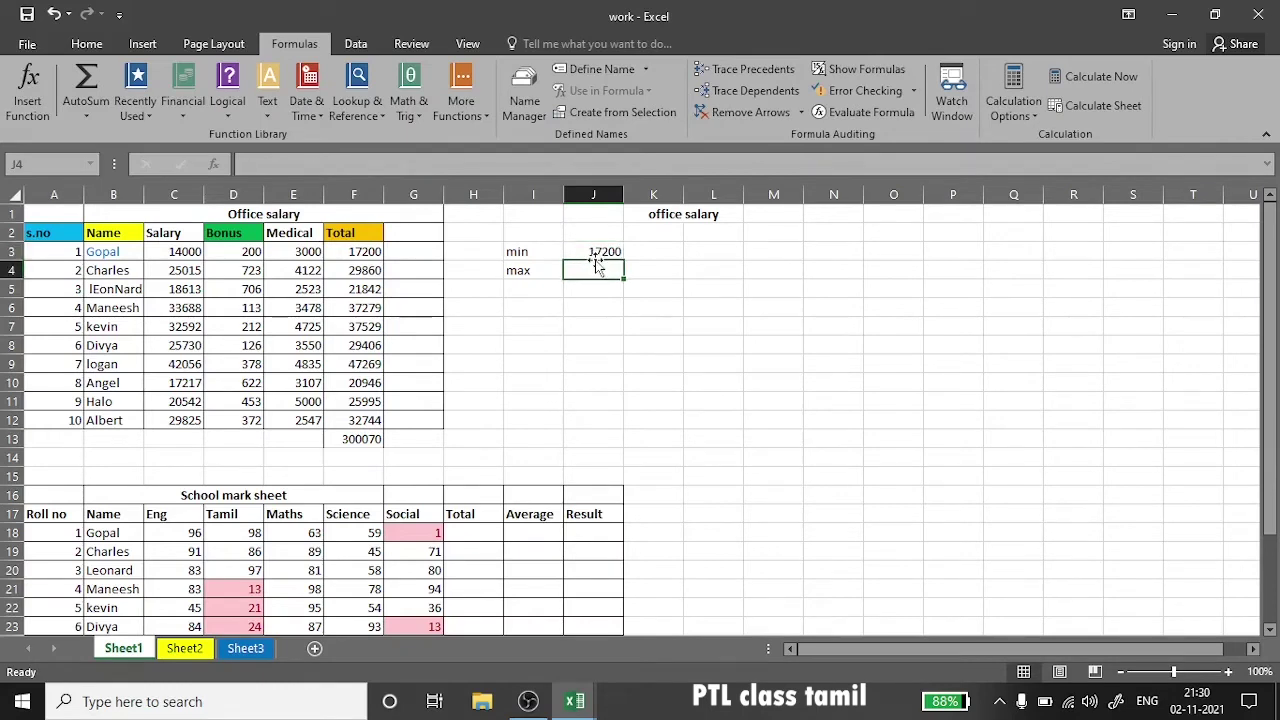
{"action": "type", "text": "=m"}
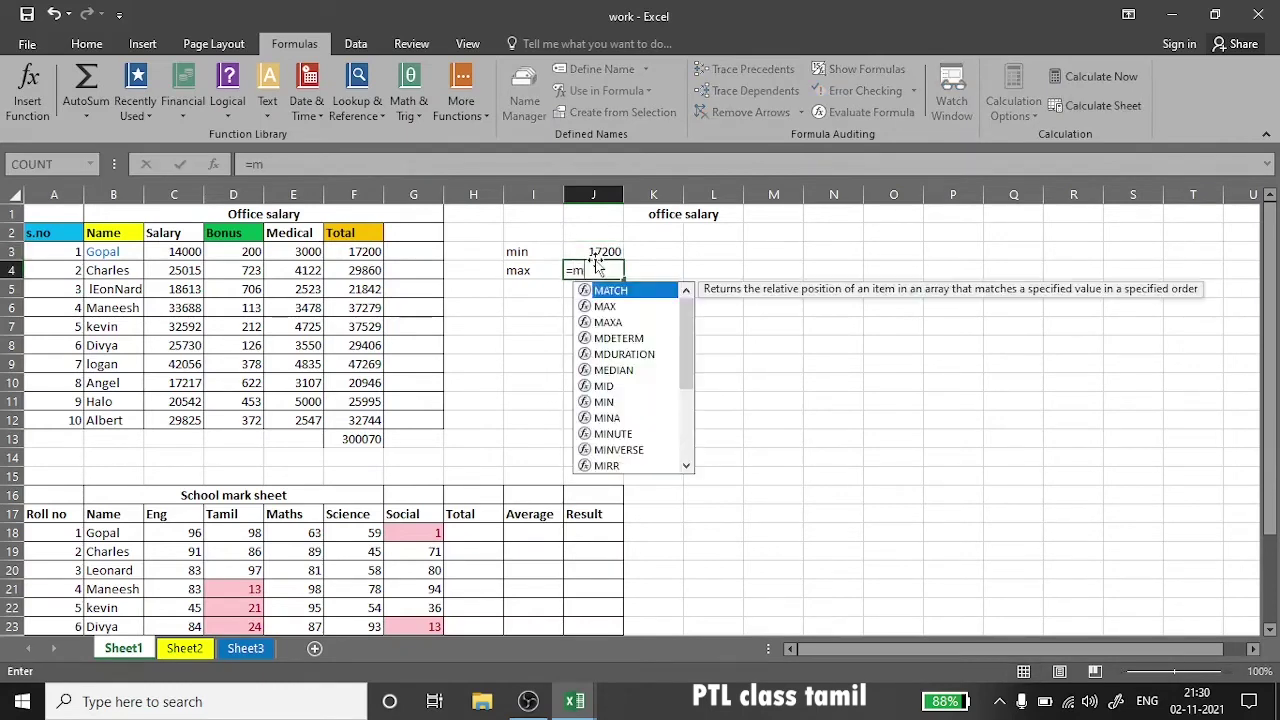
{"action": "type", "text": "ax("}
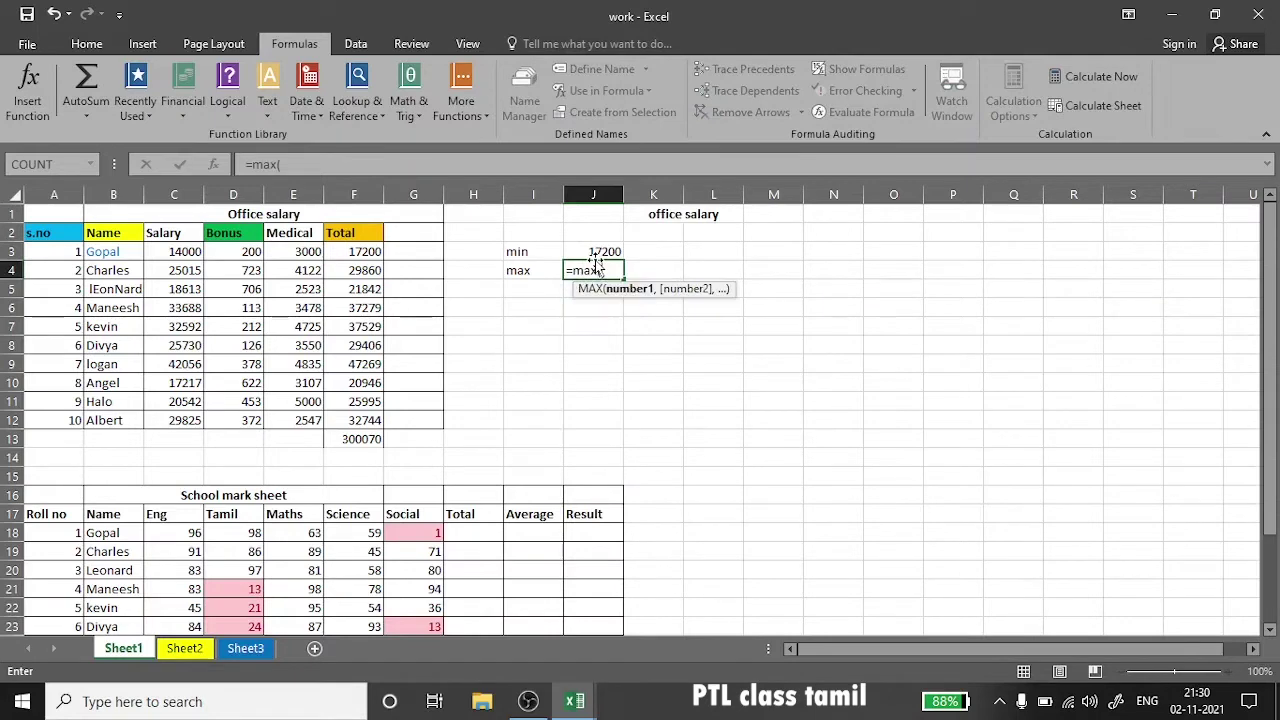
{"action": "left_click_drag", "start_coordinate": [367, 252], "coordinate": [374, 420]}
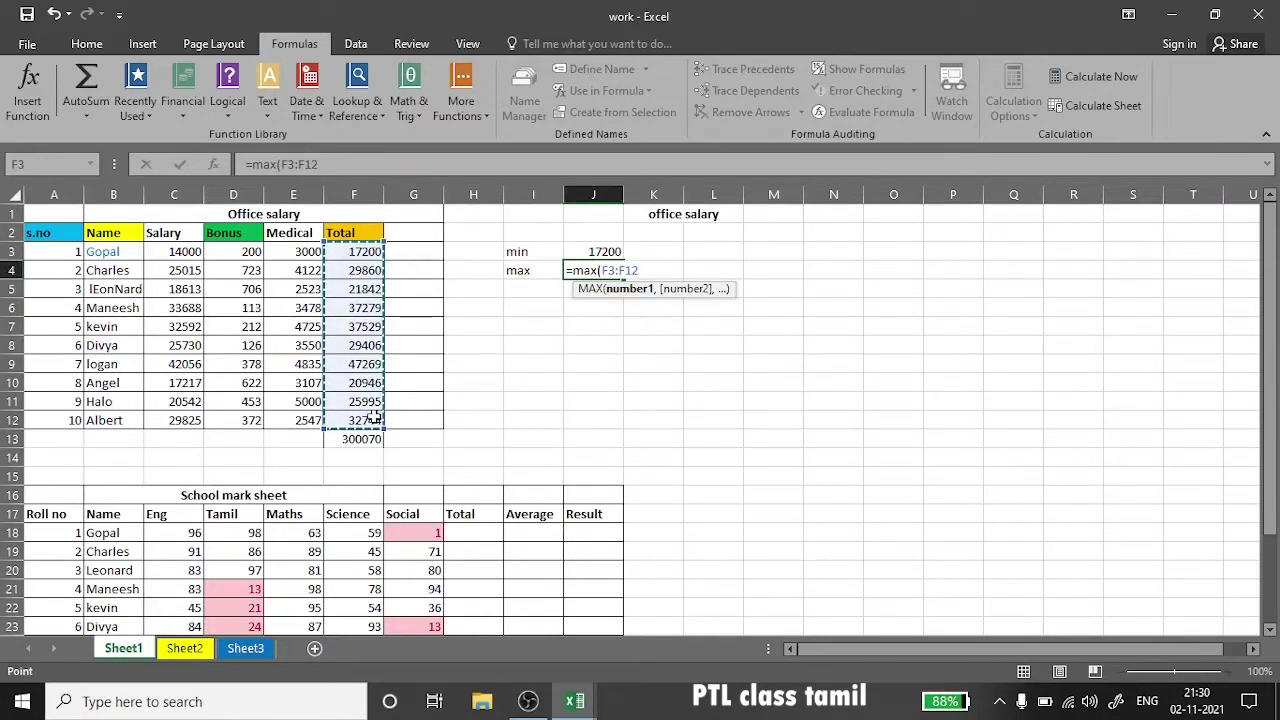
{"action": "key", "text": "Return"}
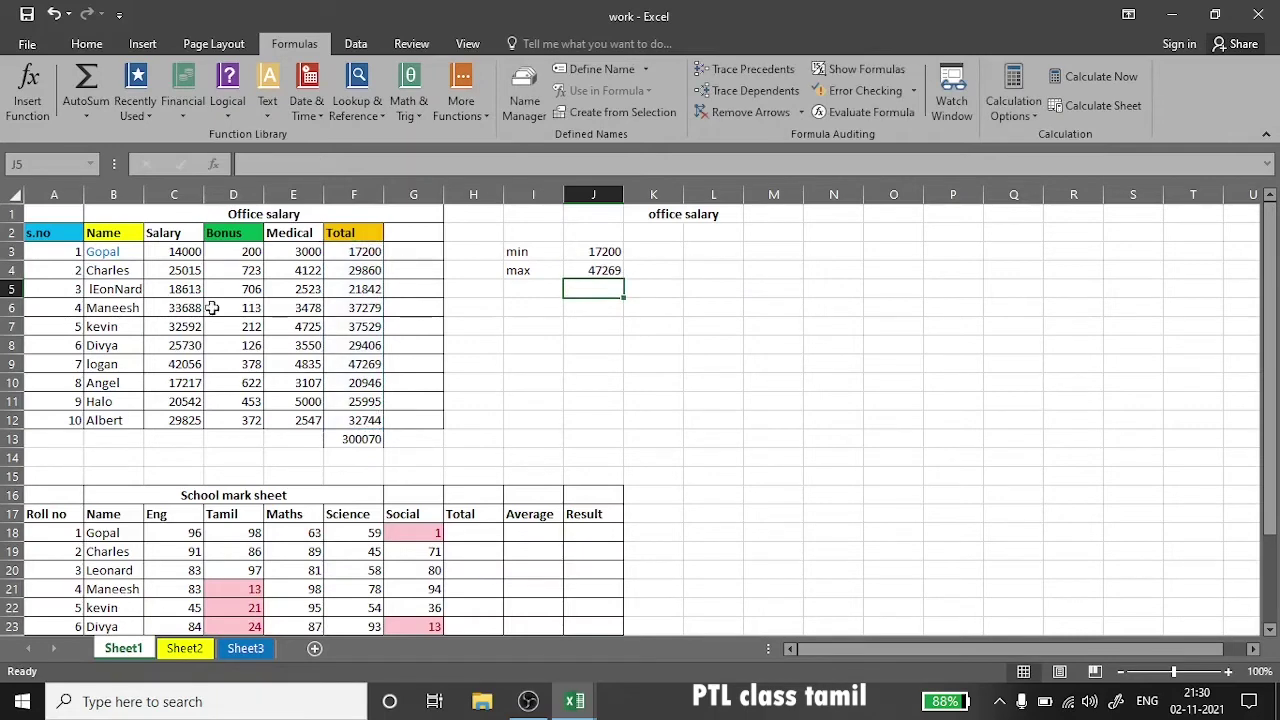
- Match the max to the employee in row 9 and the min to row 3, then review both formulas
{"action": "left_click", "coordinate": [366, 368]}
{"action": "left_click", "coordinate": [116, 368]}
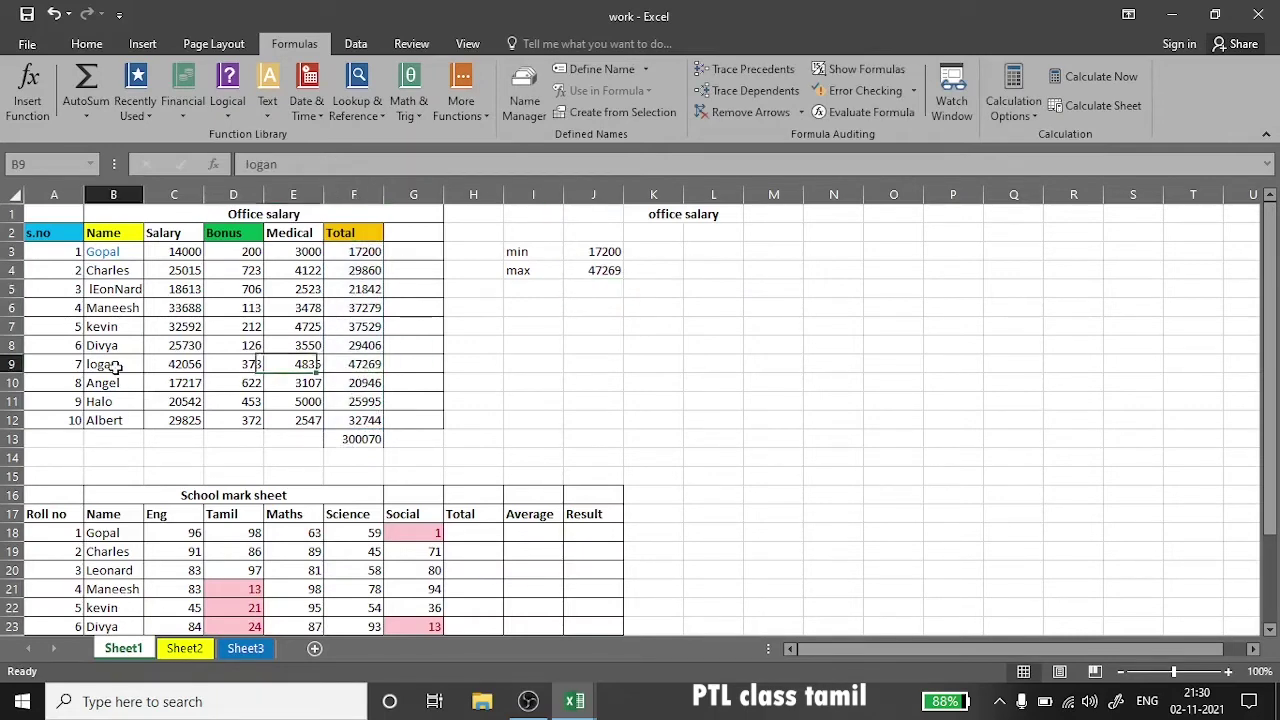
{"action": "left_click", "coordinate": [98, 251]}
{"action": "left_click", "coordinate": [596, 267]}
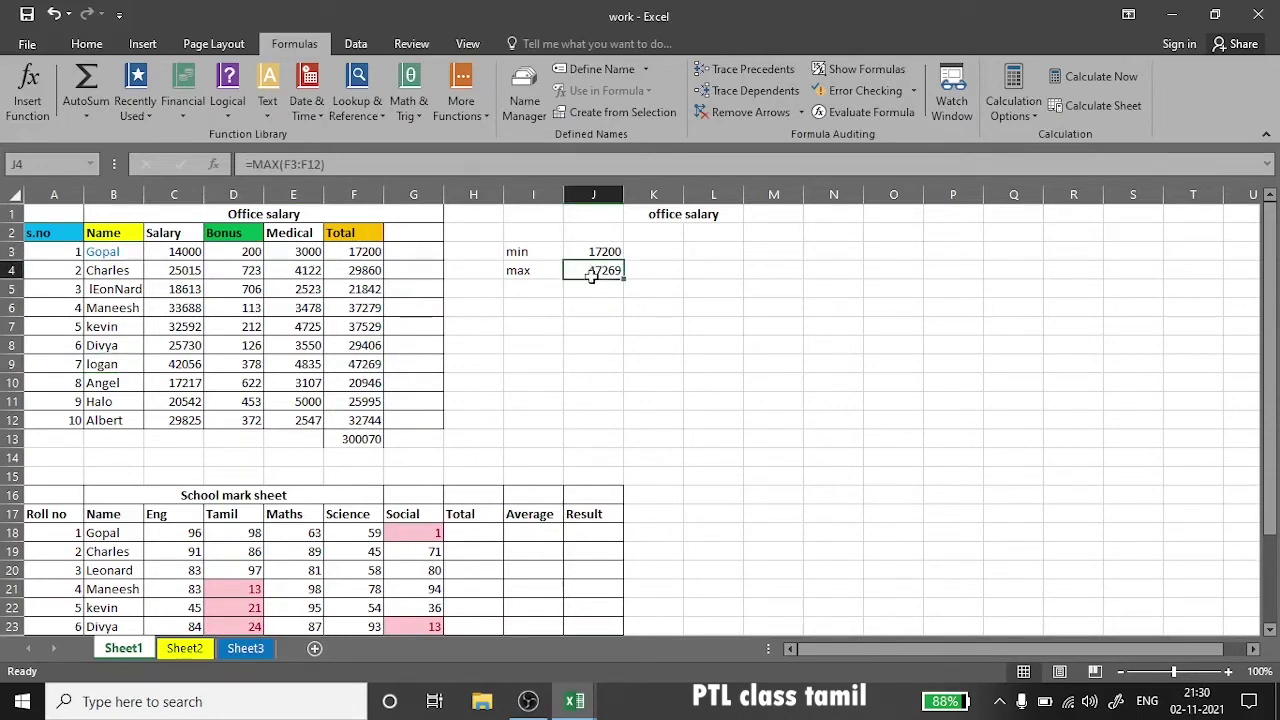
{"action": "left_click", "coordinate": [596, 254]}
{"action": "left_click", "coordinate": [594, 269]}
- Enter the label 'concatination' in L3
{"action": "left_click", "coordinate": [712, 253]}
{"action": "type", "text": "c"}
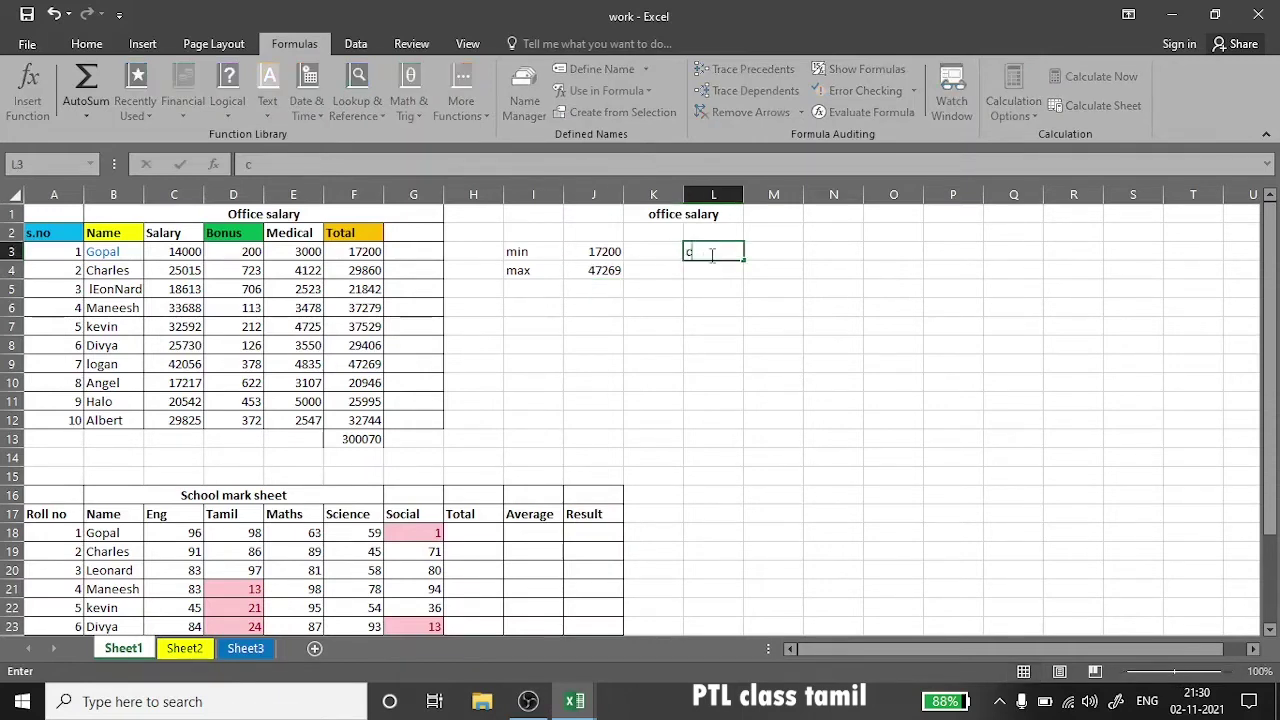
{"action": "type", "text": "oncatination"}
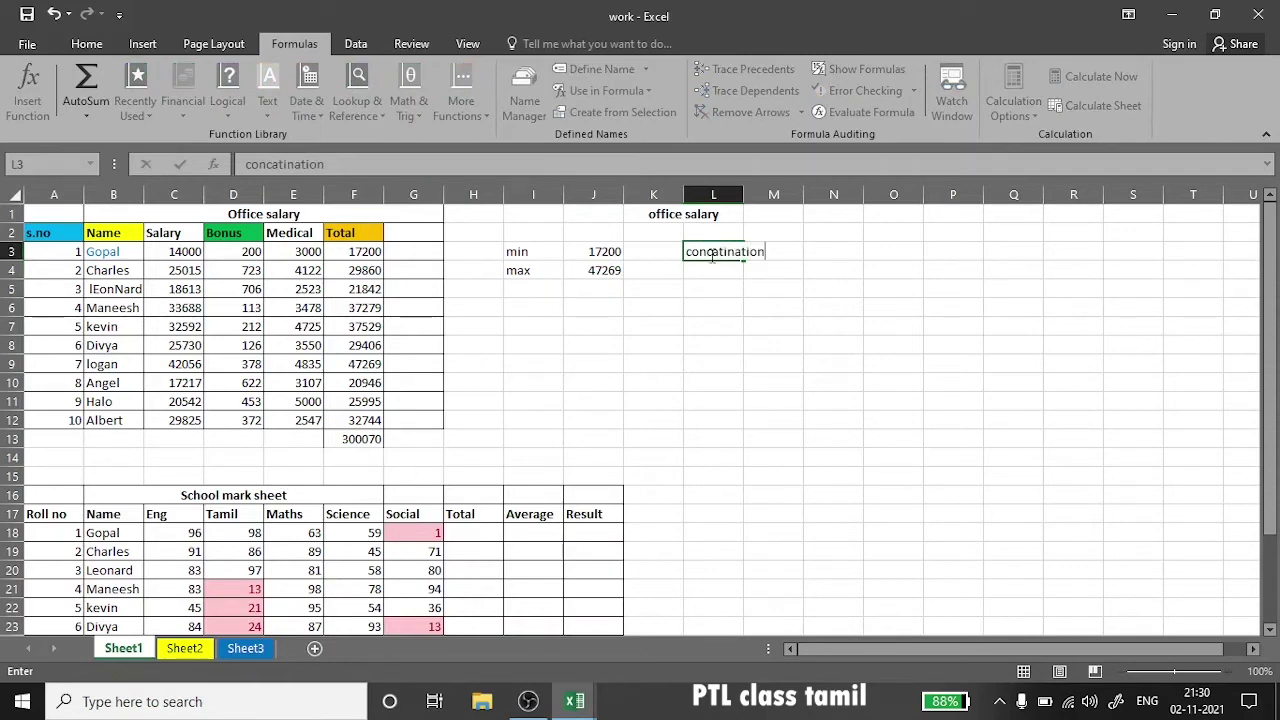
{"action": "left_click", "coordinate": [770, 268]}
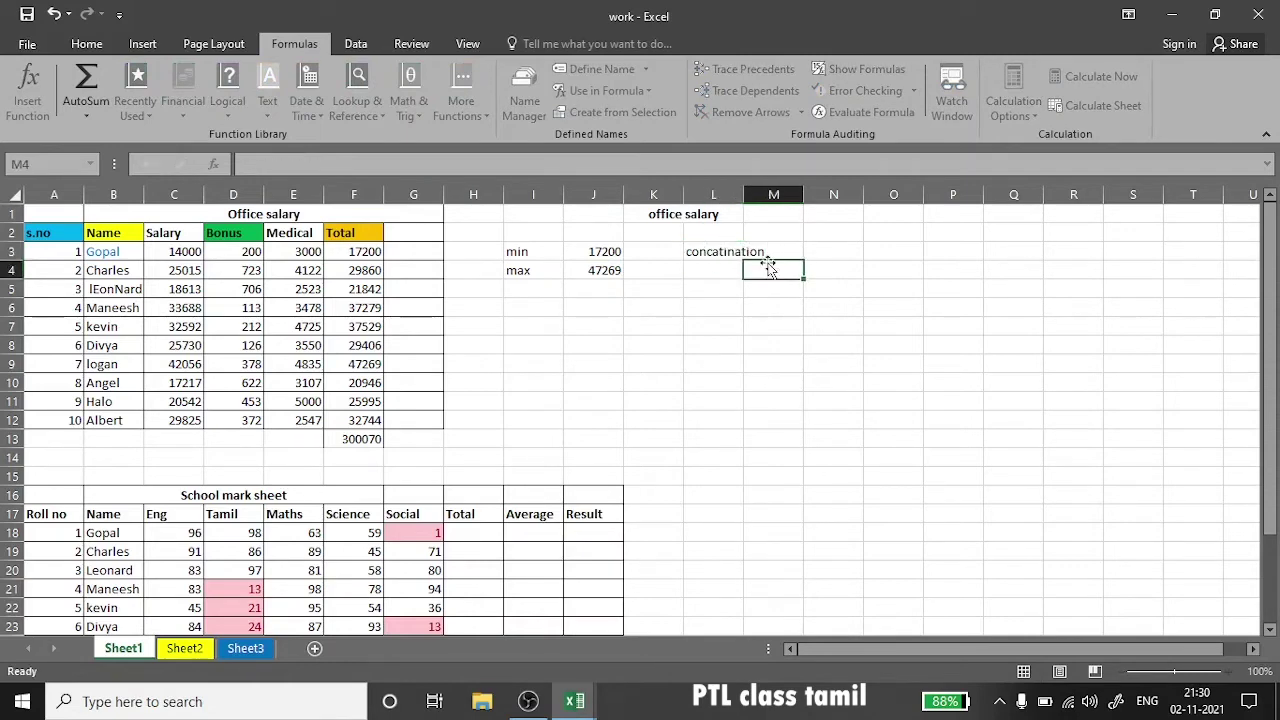
{"action": "left_click", "coordinate": [713, 272]}
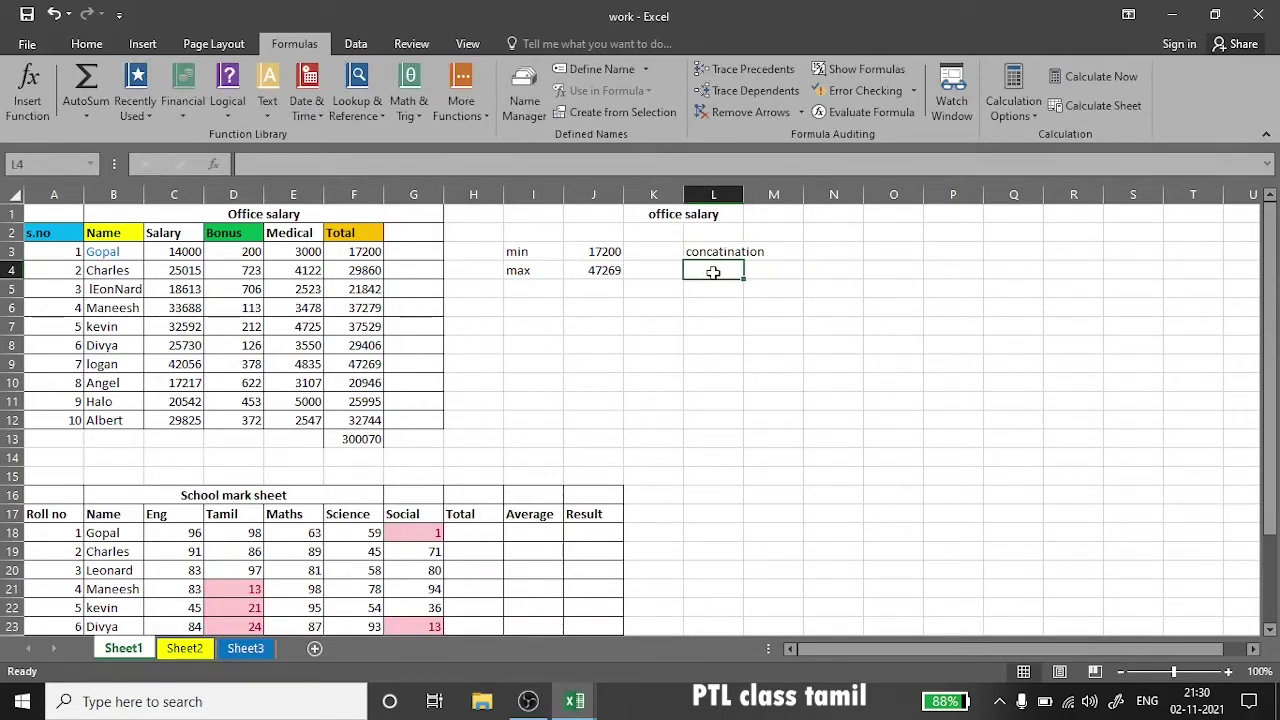
- Point out employee names in column B alongside their totals in column F
{"action": "left_click", "coordinate": [100, 276]}
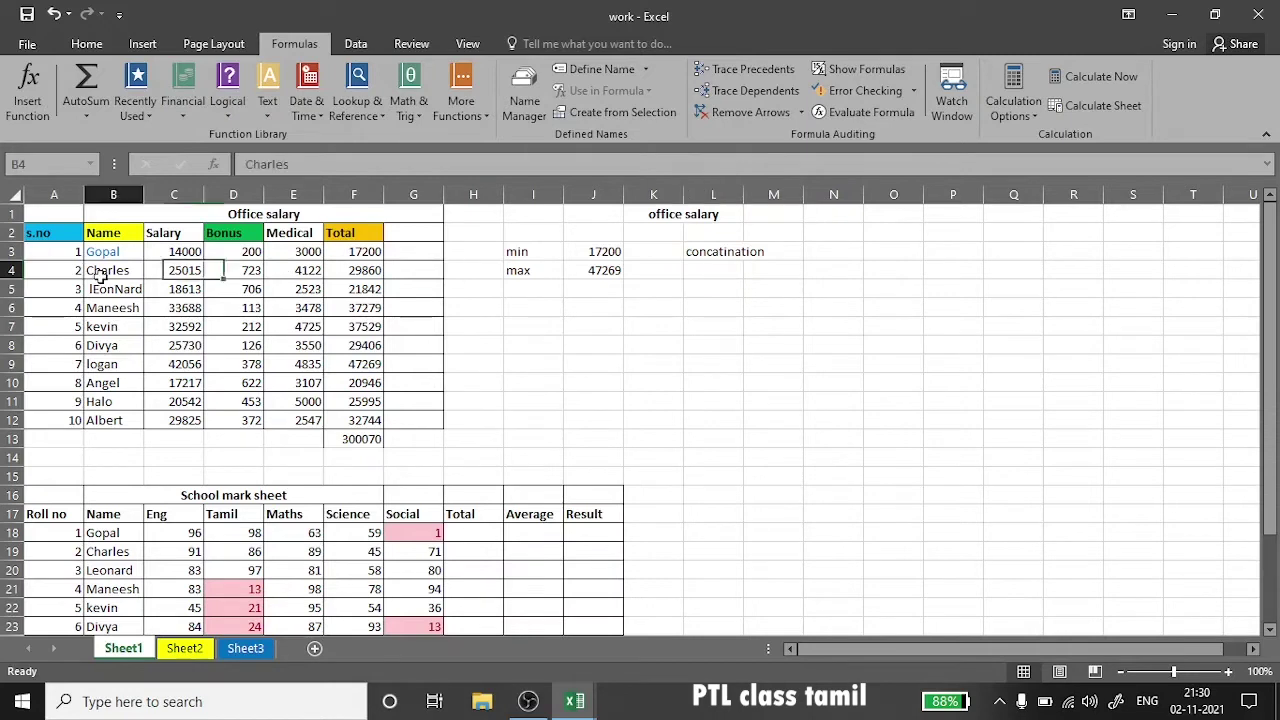
{"action": "left_click", "coordinate": [366, 268]}
{"action": "left_click", "coordinate": [139, 270]}
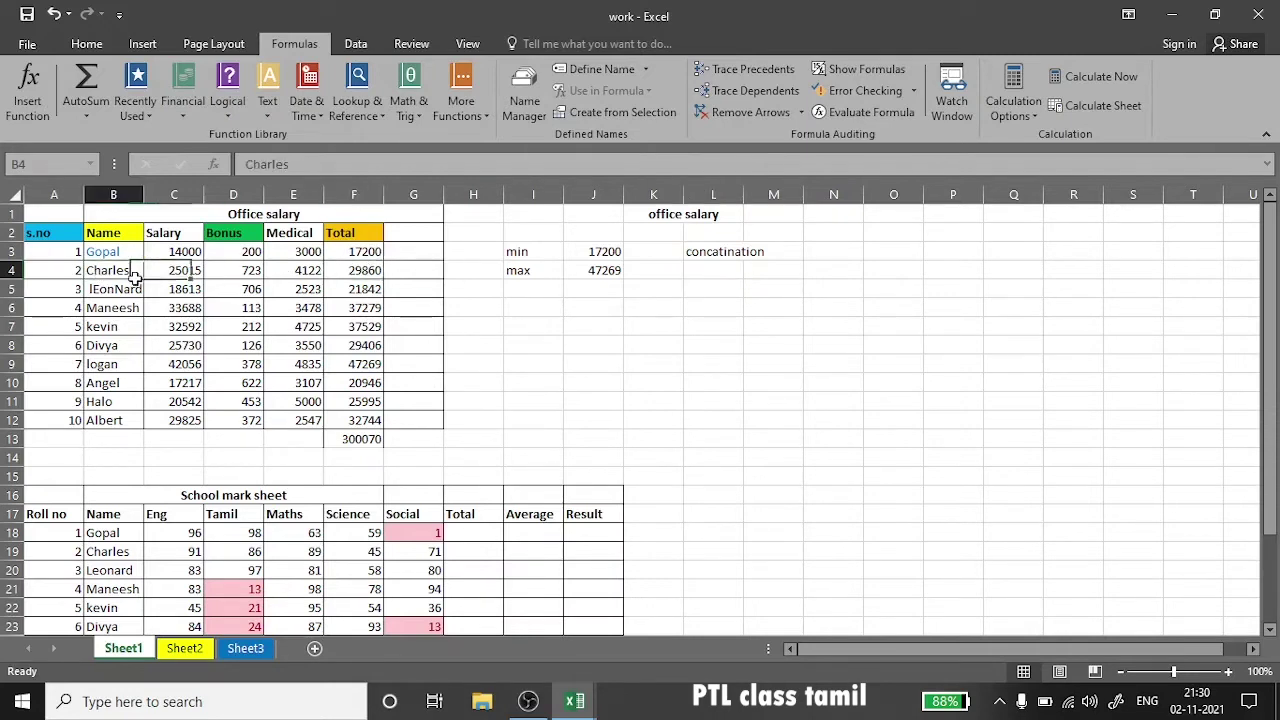
{"action": "left_click", "coordinate": [327, 287]}
{"action": "left_click", "coordinate": [132, 326]}
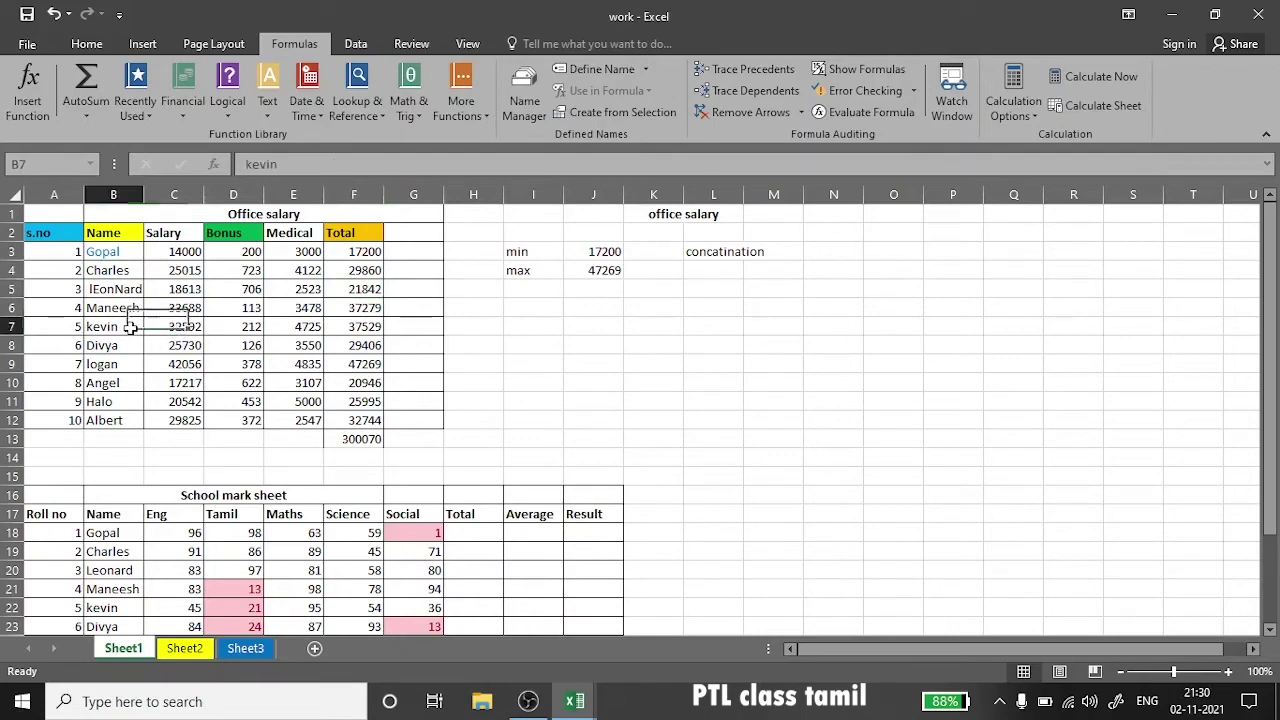
{"action": "left_click", "coordinate": [360, 343]}
{"action": "left_click", "coordinate": [120, 380]}
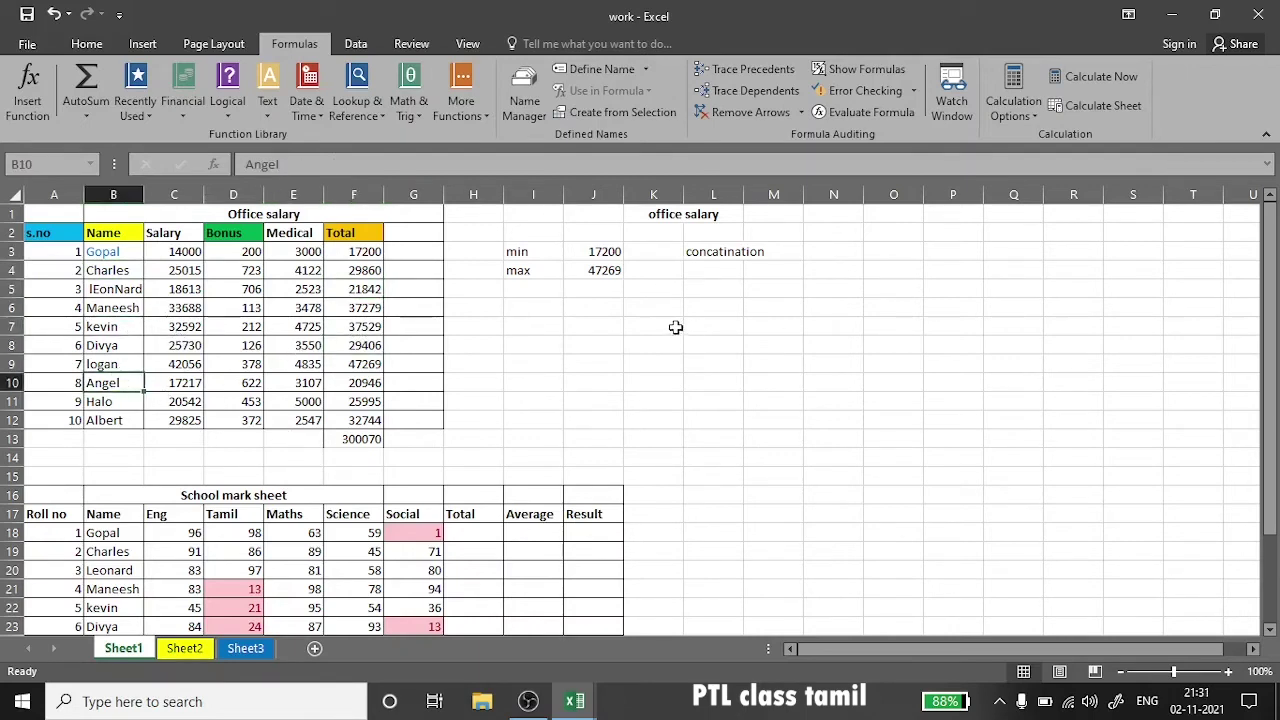
{"action": "left_click", "coordinate": [703, 290]}
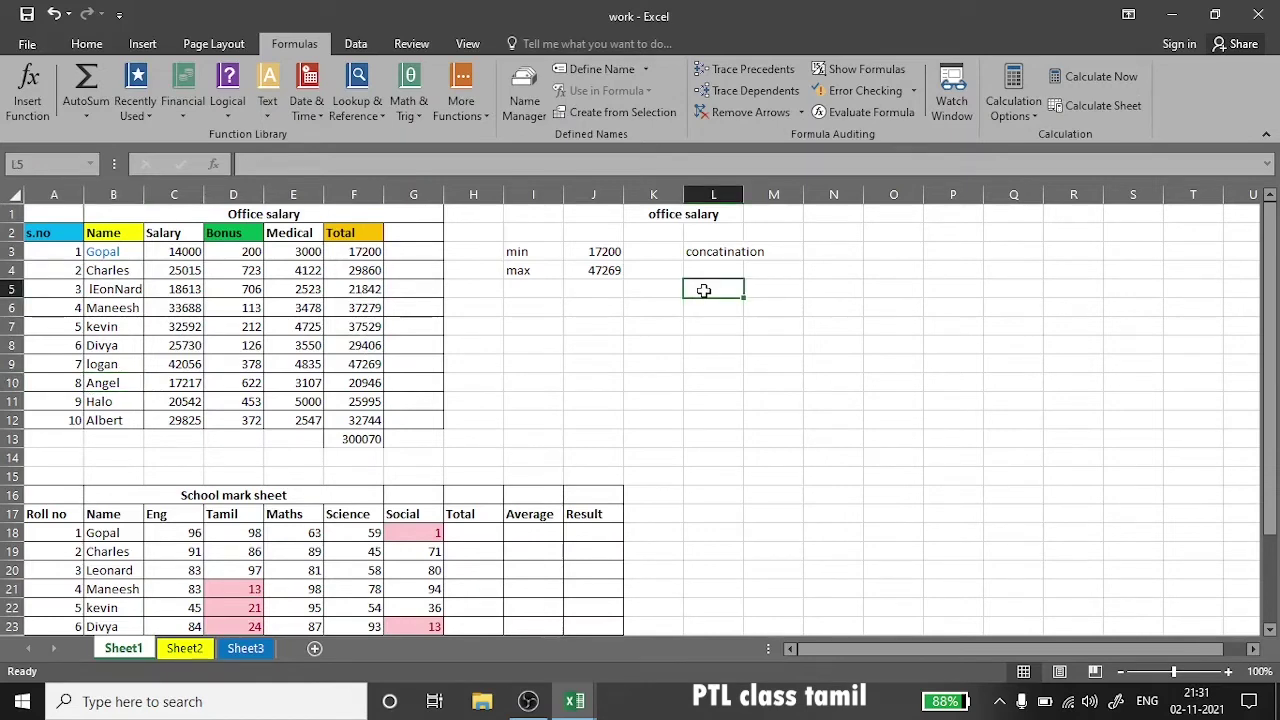
- Enter =CONCATENATE(B3,F3) in L5, joining the first employee's name with 17200
{"action": "type", "text": "=conc"}
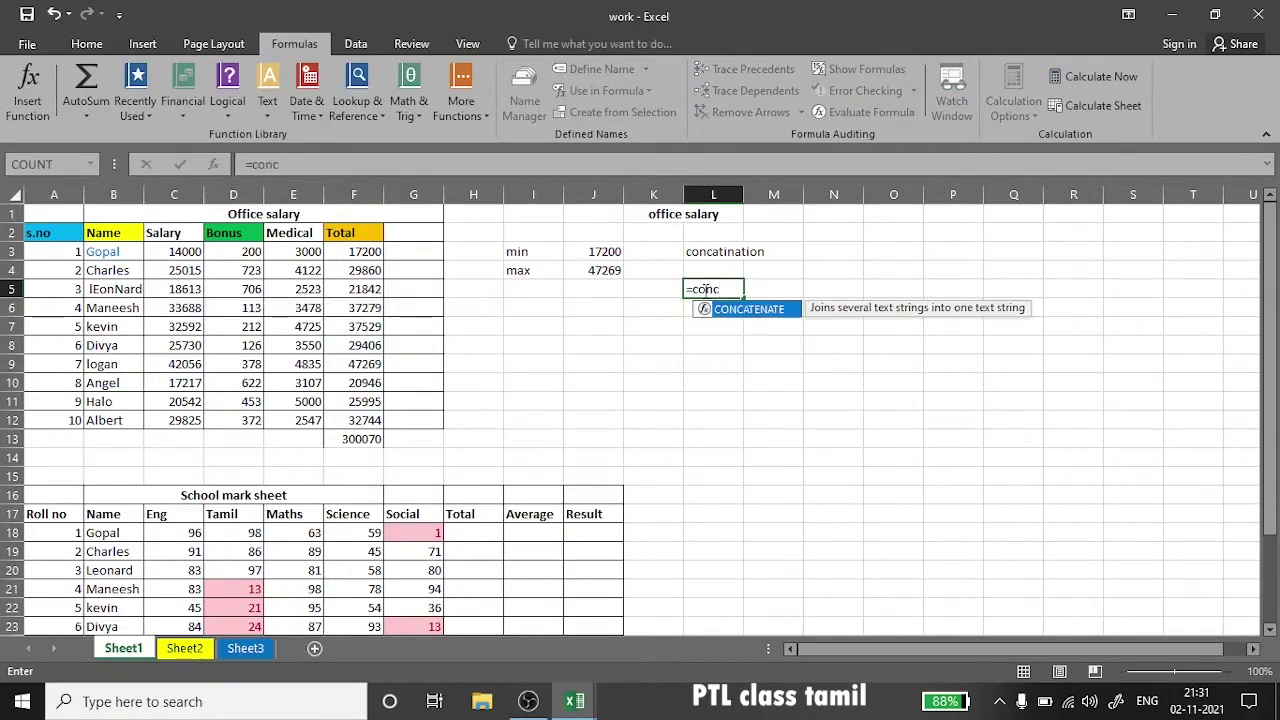
{"action": "double_click", "coordinate": [746, 310]}
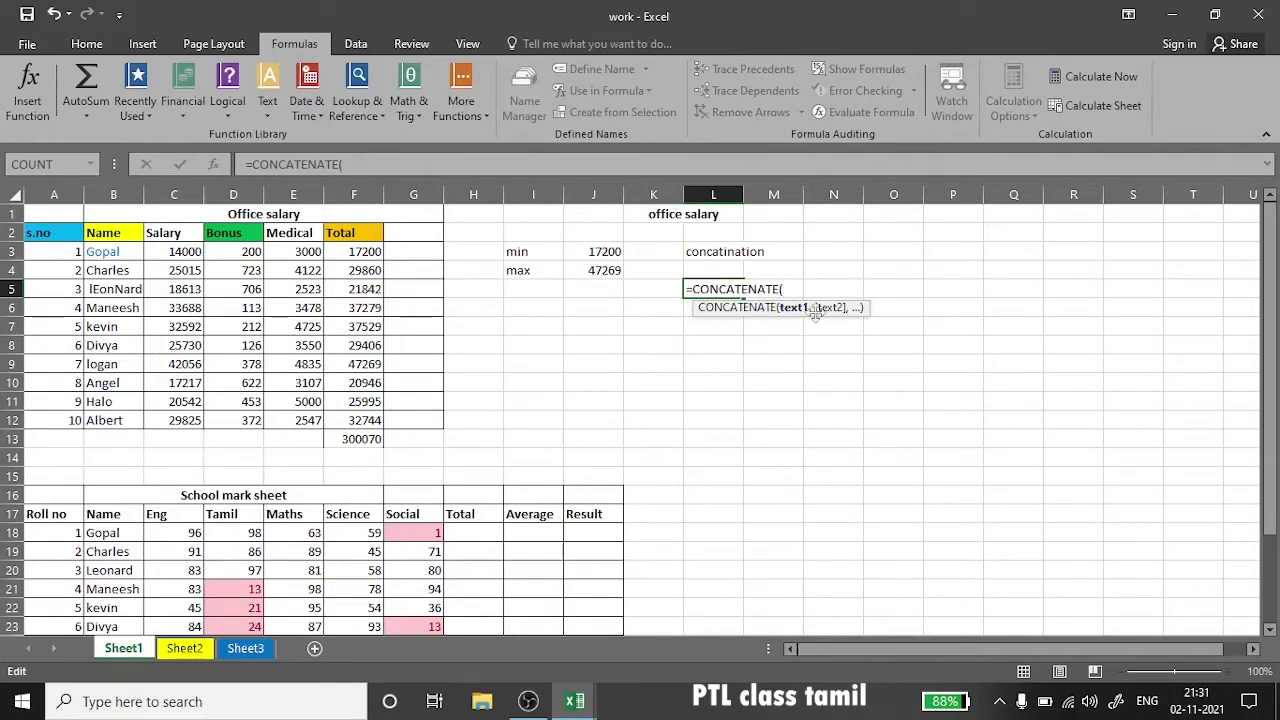
{"action": "left_click", "coordinate": [120, 254]}
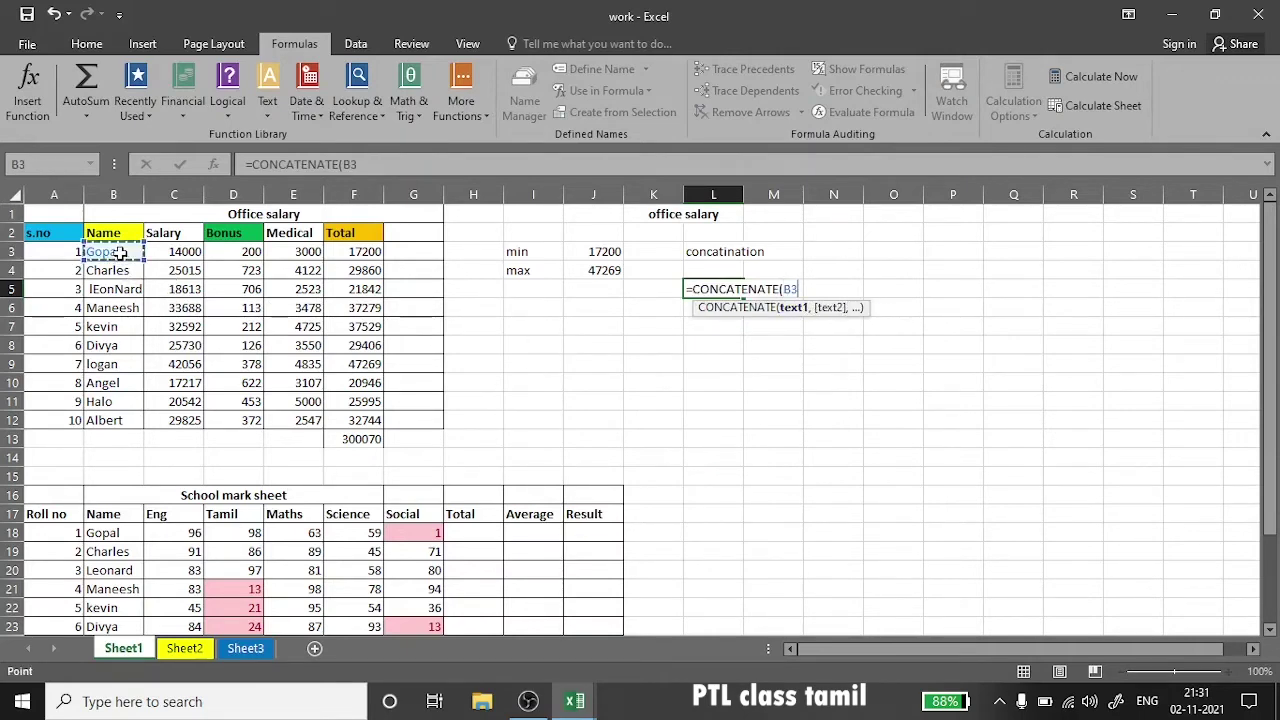
{"action": "type", "text": ","}
{"action": "left_click", "coordinate": [368, 255]}
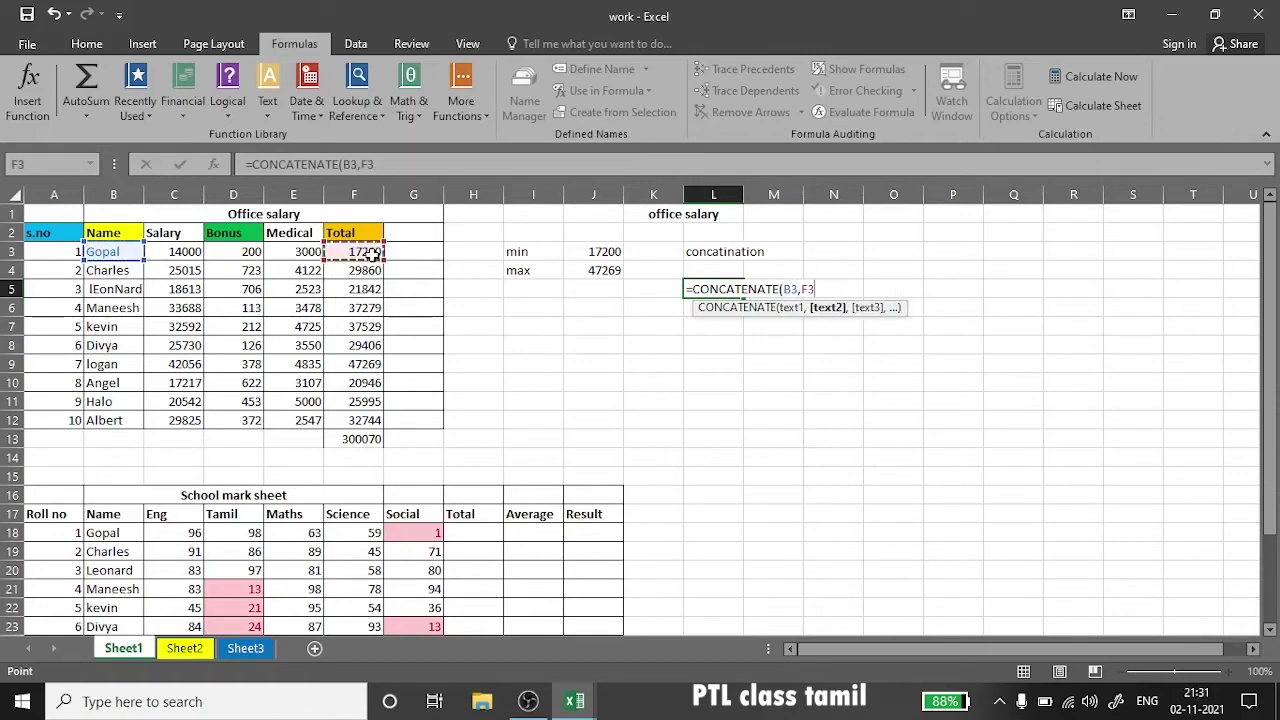
{"action": "key", "text": "Return"}
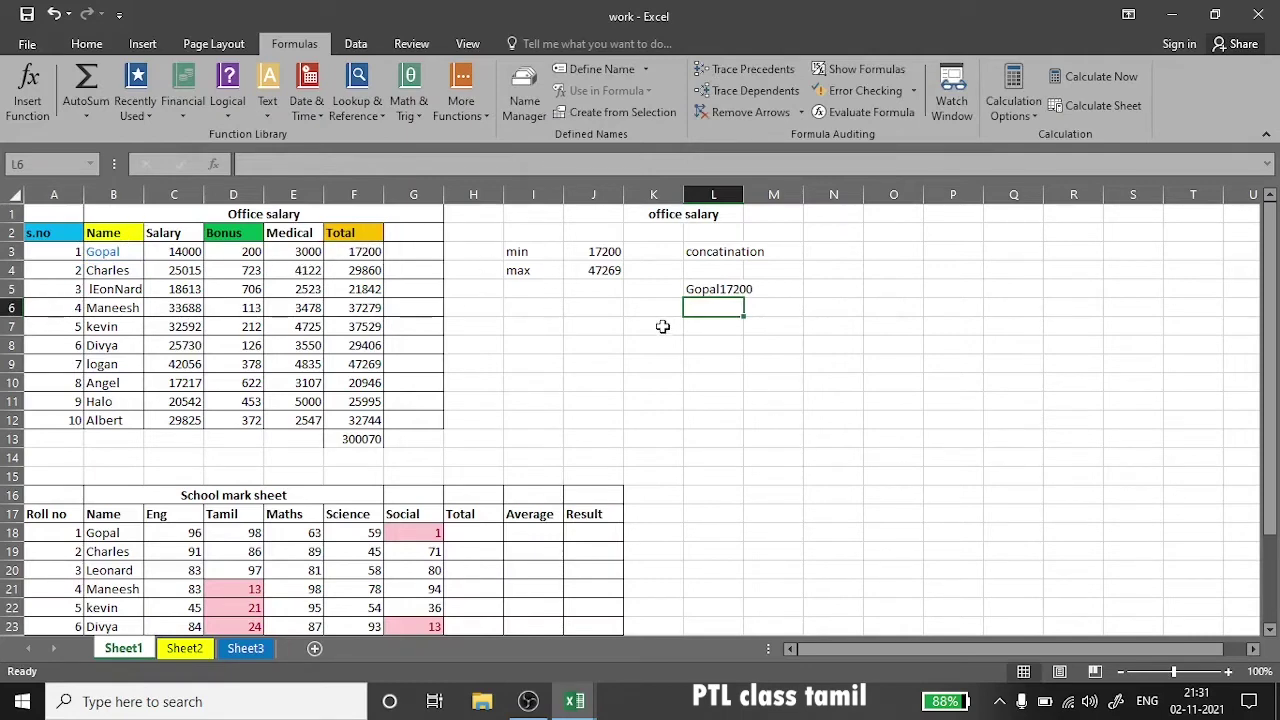
{"action": "left_click", "coordinate": [748, 288]}
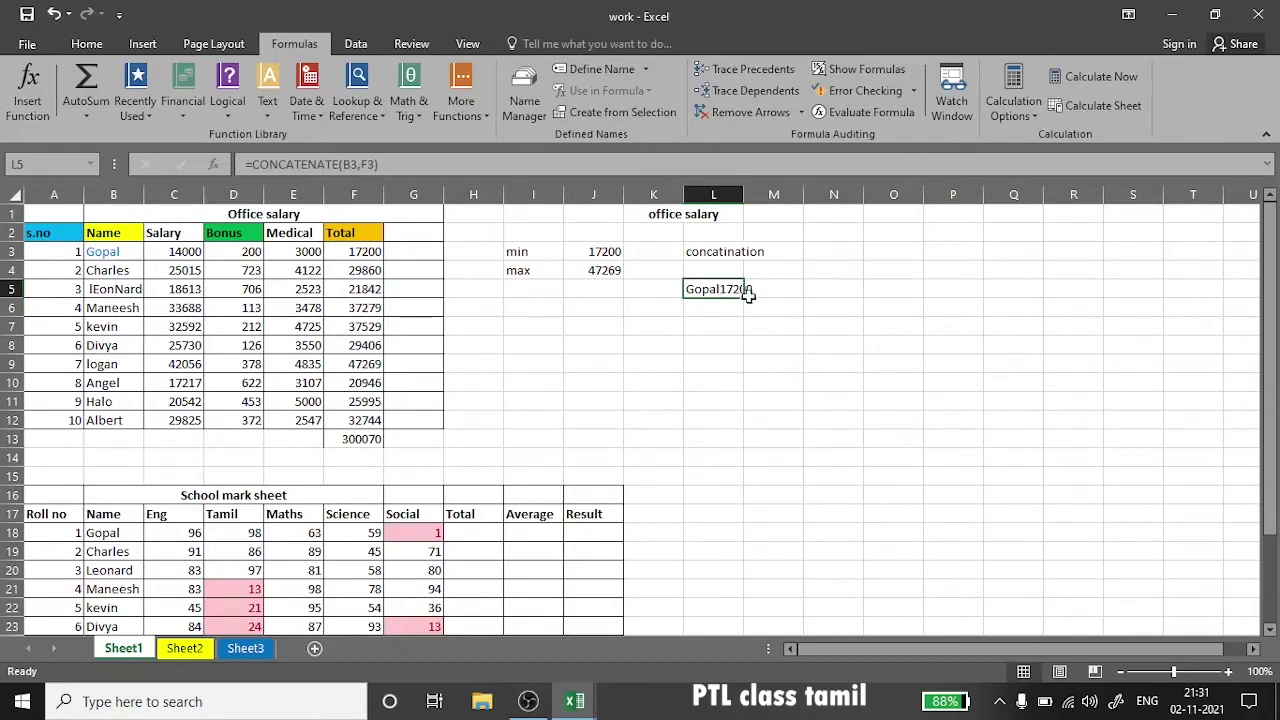
- Fill the CONCATENATE formula from L5 down to L14
{"action": "mouse_move", "coordinate": [744, 298]}
{"action": "left_mouse_down"}
{"action": "mouse_move", "coordinate": [748, 390]}
{"action": "mouse_move", "coordinate": [722, 470]}
{"action": "left_mouse_up"}
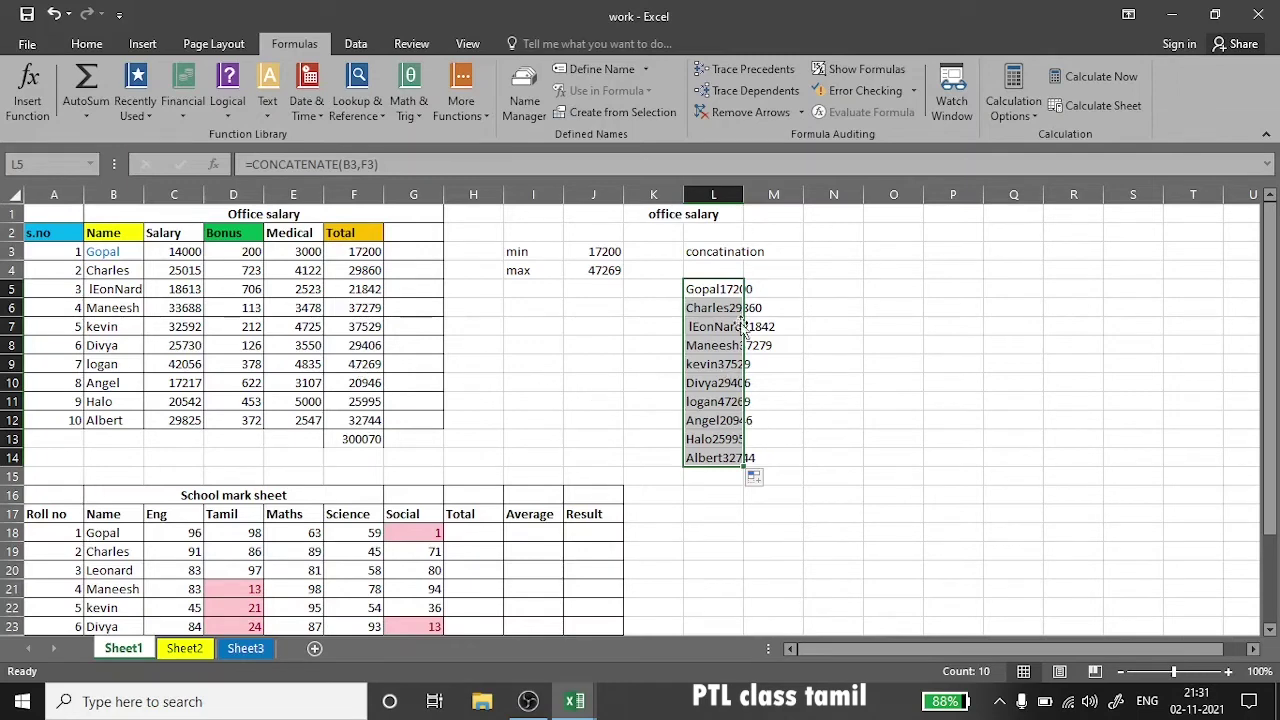
{"action": "left_click", "coordinate": [728, 296]}
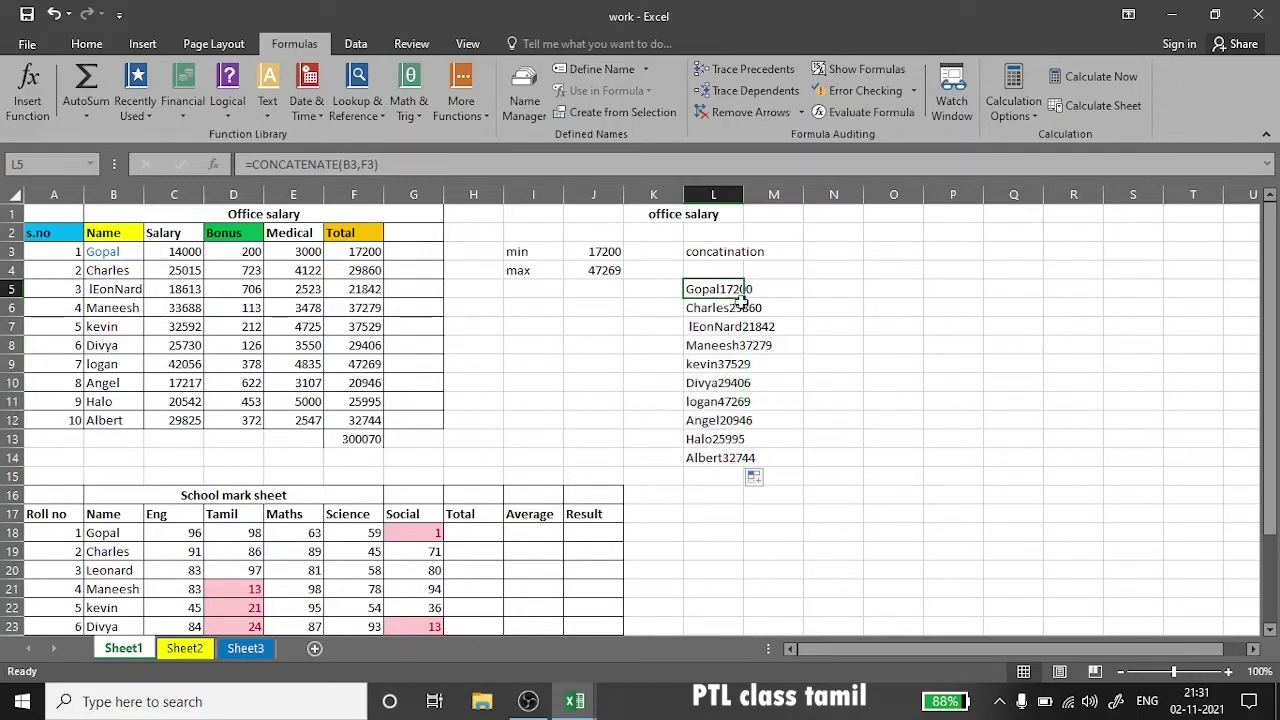
{"action": "left_click_drag", "start_coordinate": [743, 298], "coordinate": [752, 458]}
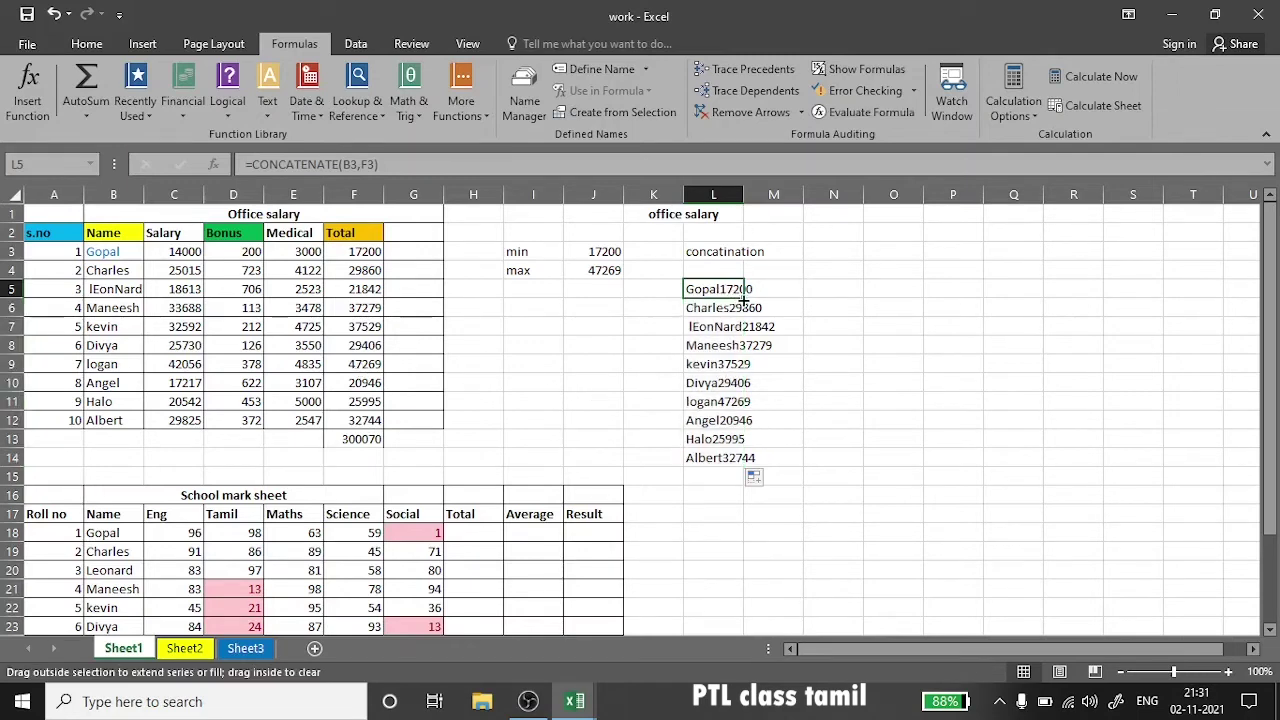
{"action": "left_click", "coordinate": [757, 458]}
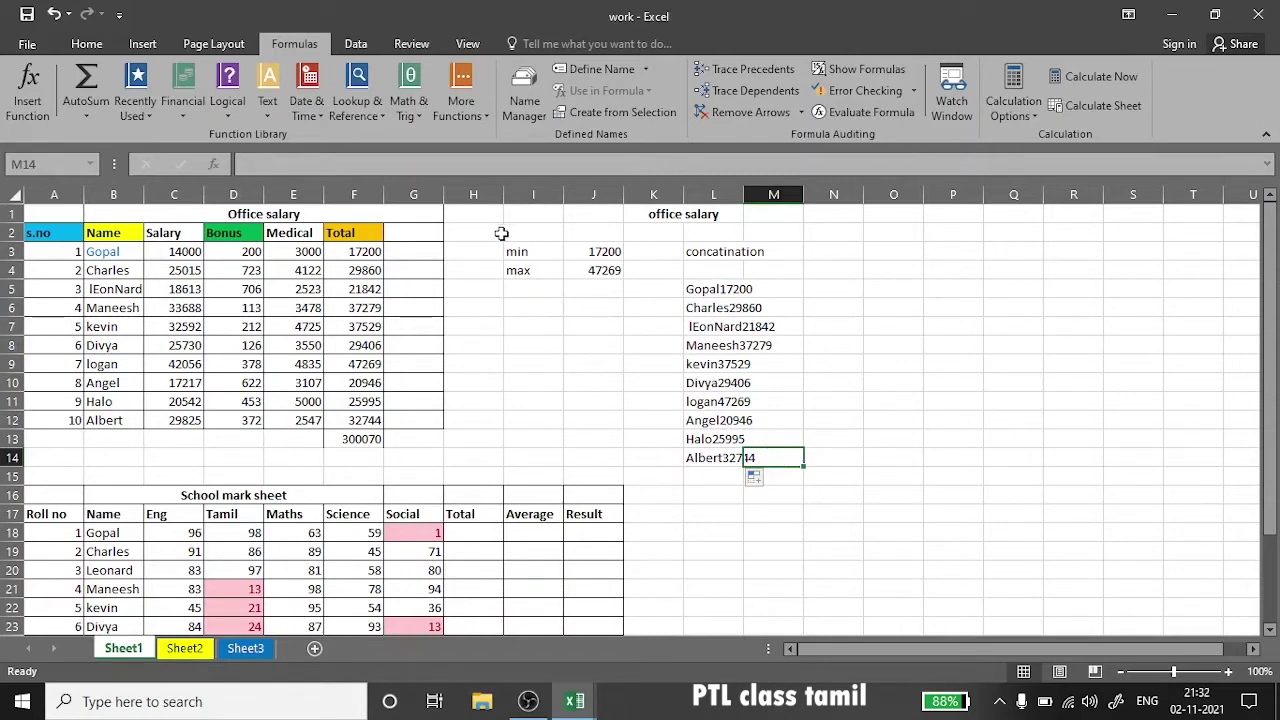
- Delete the min, max and concatenation examples beside the table
{"action": "mouse_move", "coordinate": [497, 251]}
{"action": "left_mouse_down"}
{"action": "mouse_move", "coordinate": [746, 382]}
{"action": "mouse_move", "coordinate": [768, 470]}
{"action": "left_mouse_up"}
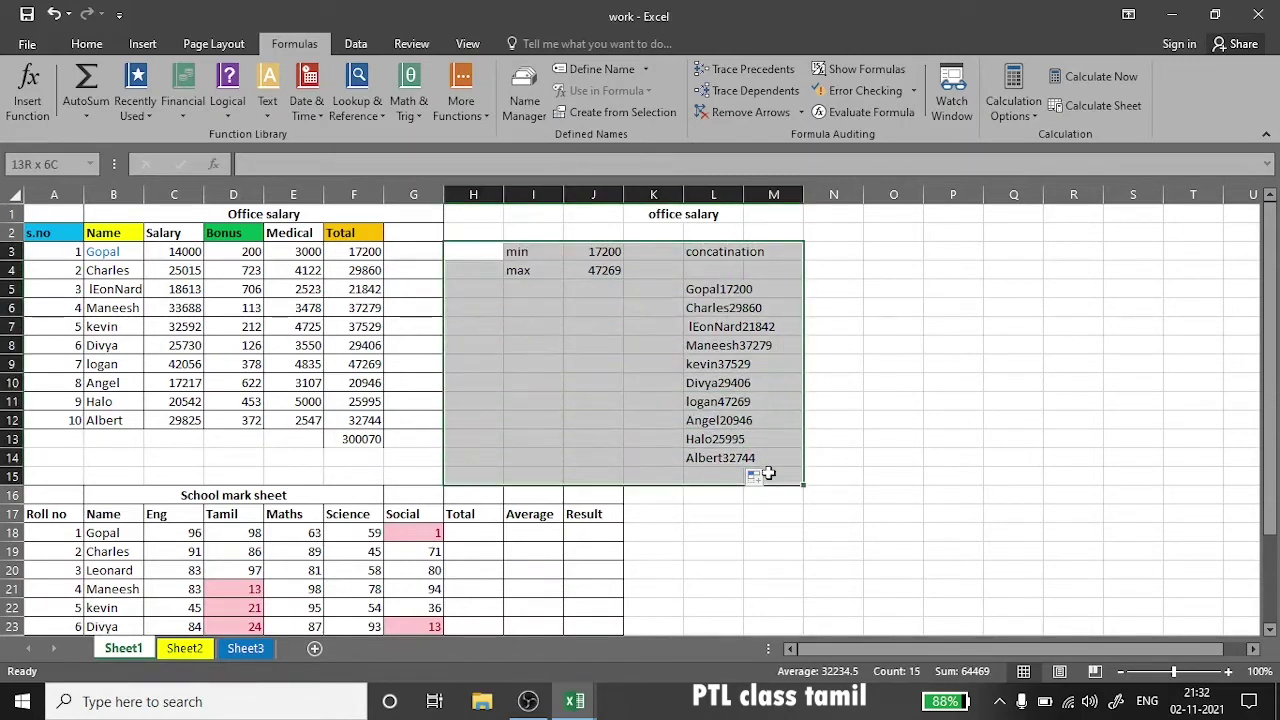
{"action": "key", "text": "Delete"}
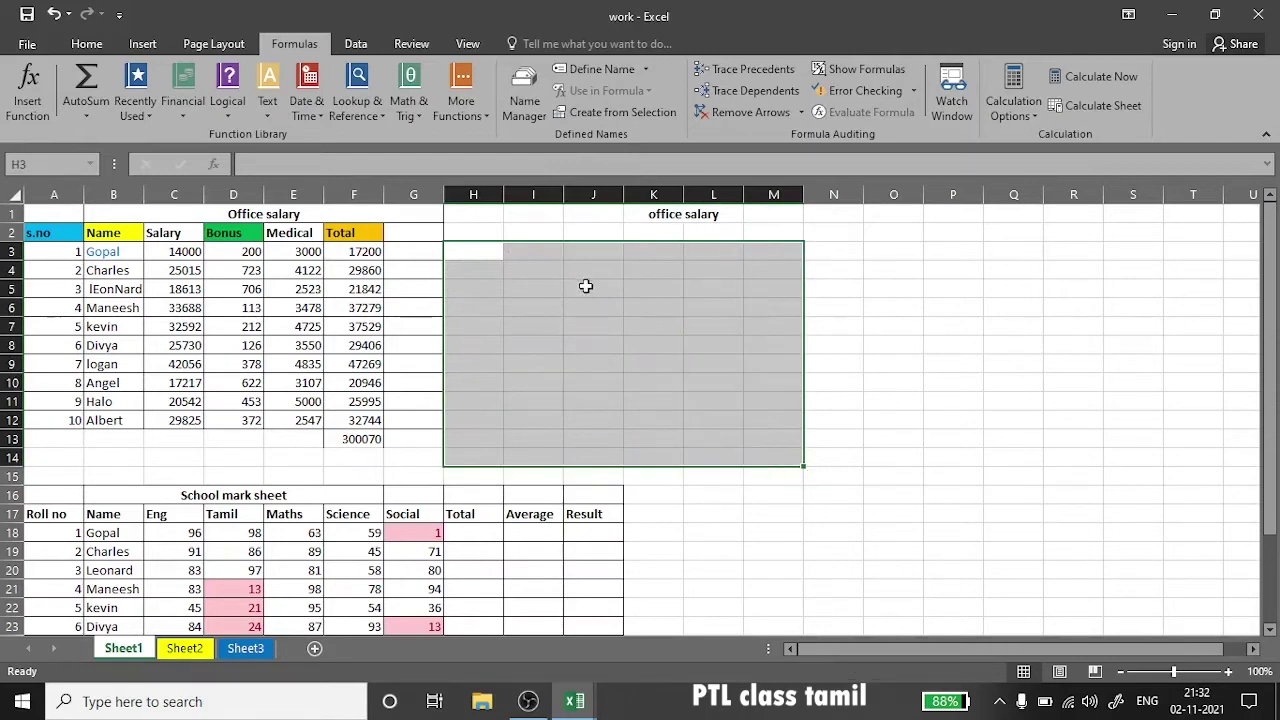
{"action": "left_click", "coordinate": [571, 255]}
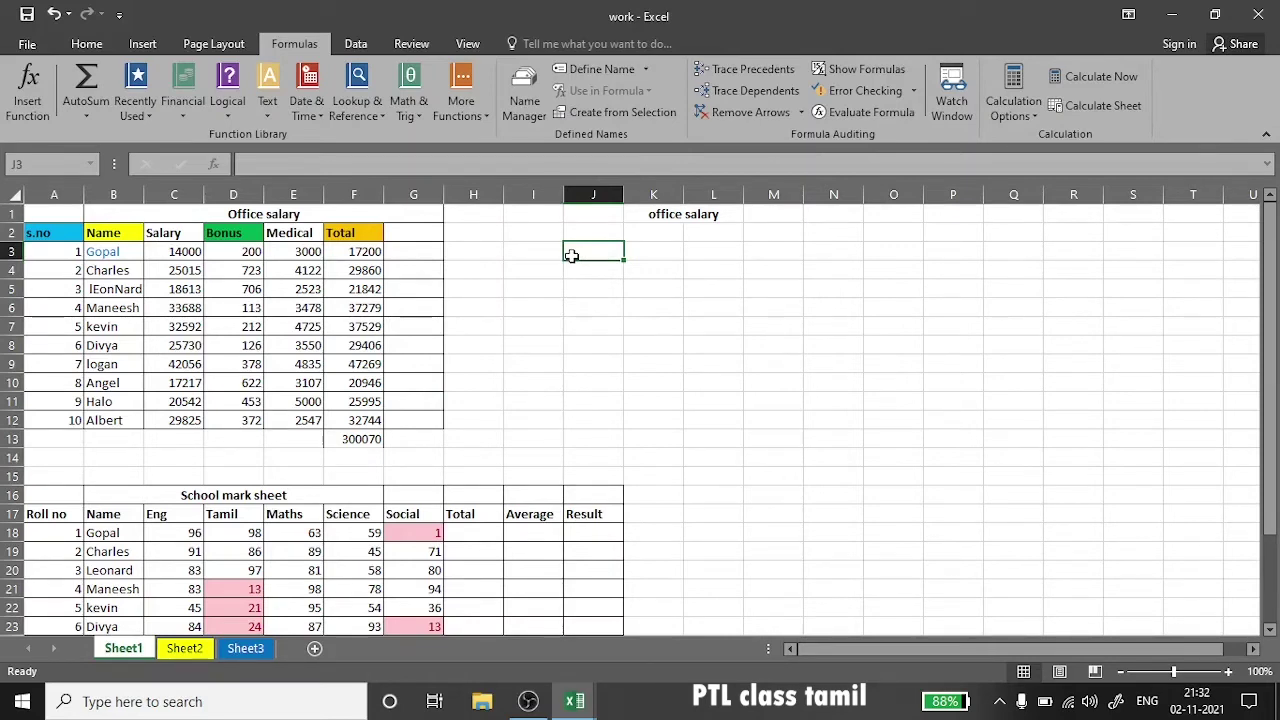
- Type the label 'vlookup' in J2 and 'hlookup' in K2
{"action": "left_click", "coordinate": [592, 231]}
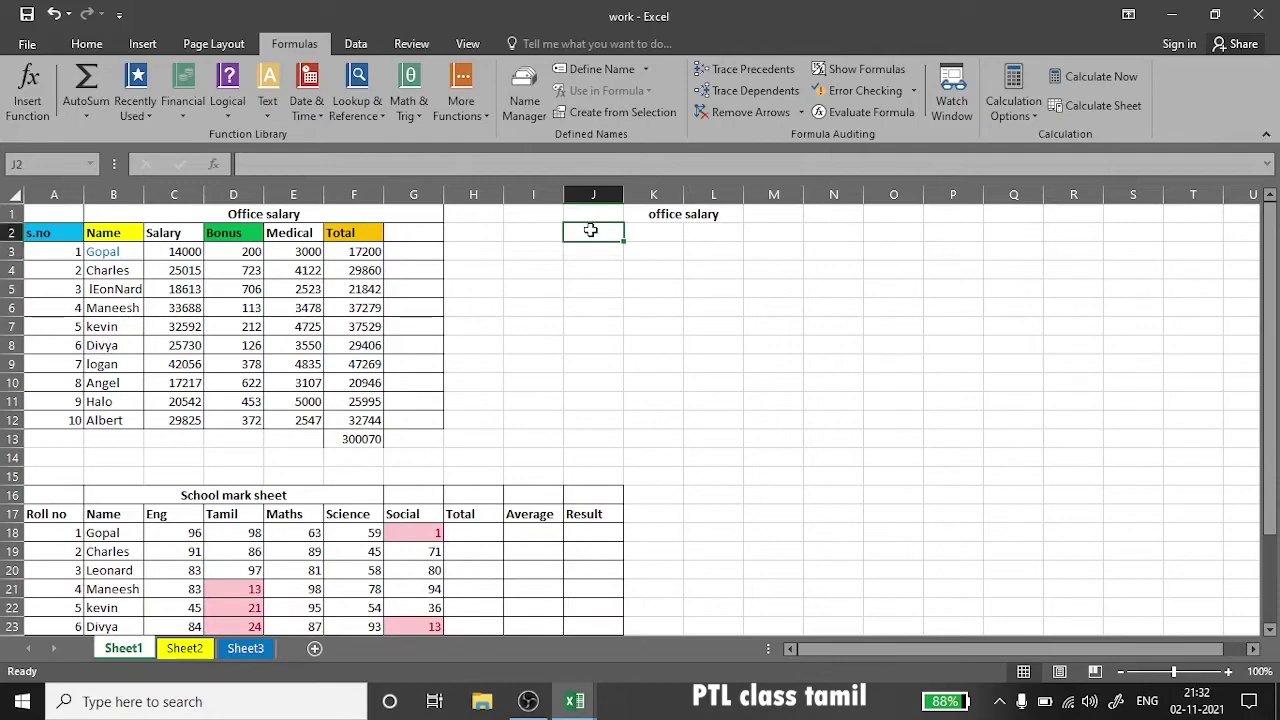
{"action": "type", "text": "vlook"}
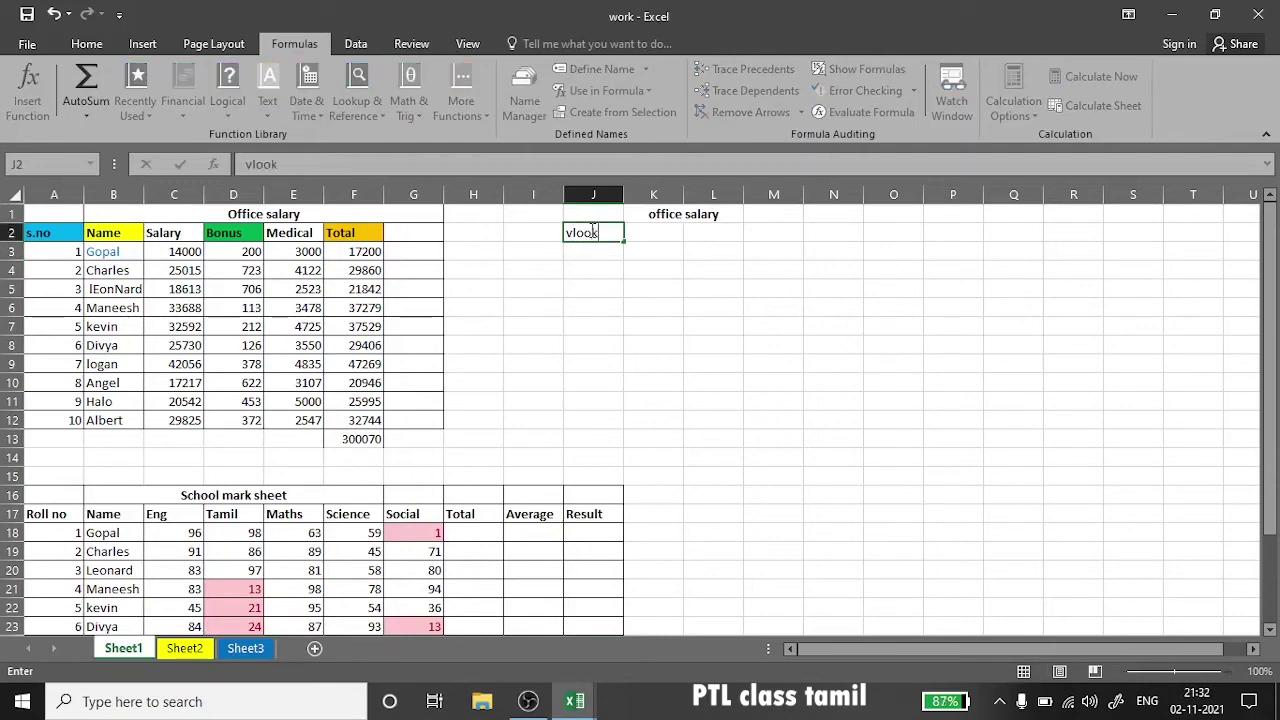
{"action": "left_click", "coordinate": [652, 233]}
{"action": "type", "text": "h"}
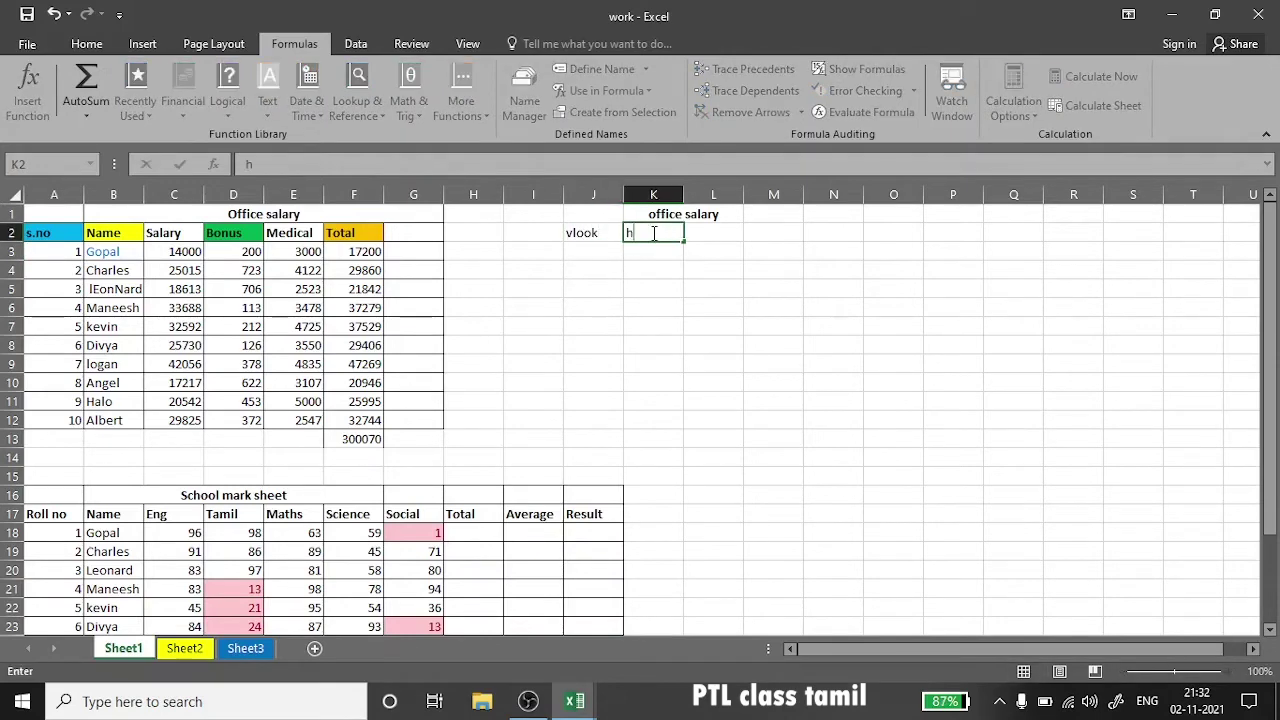
{"action": "type", "text": "look"}
{"action": "left_click", "coordinate": [605, 235]}
{"action": "double_click", "coordinate": [605, 235]}
{"action": "type", "text": "u"}
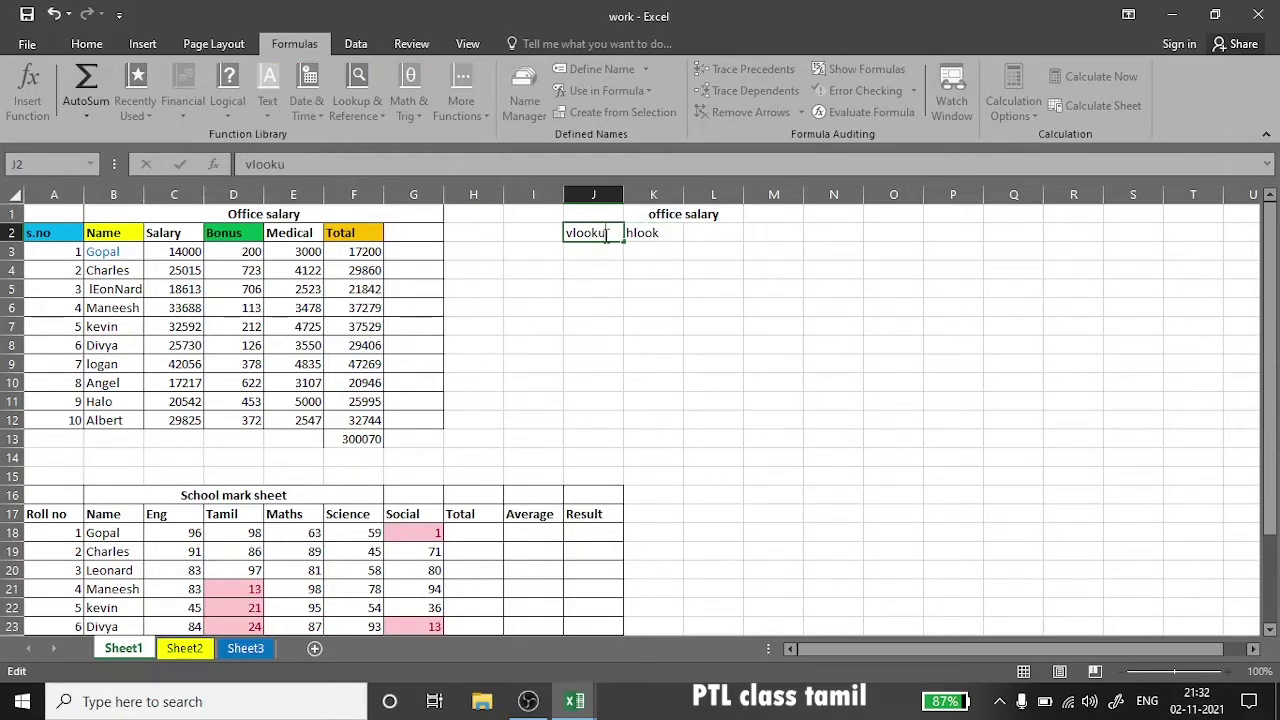
{"action": "type", "text": "p"}
{"action": "double_click", "coordinate": [646, 232]}
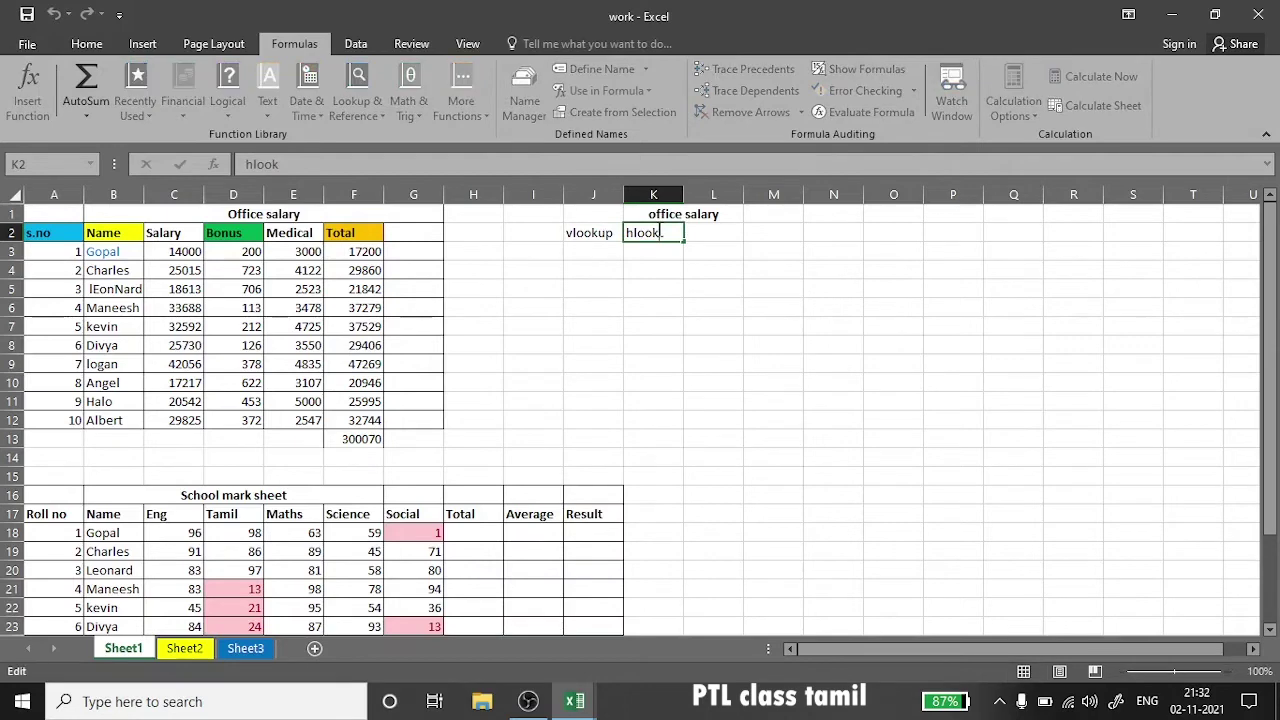
{"action": "type", "text": "up"}
{"action": "left_click", "coordinate": [606, 254]}
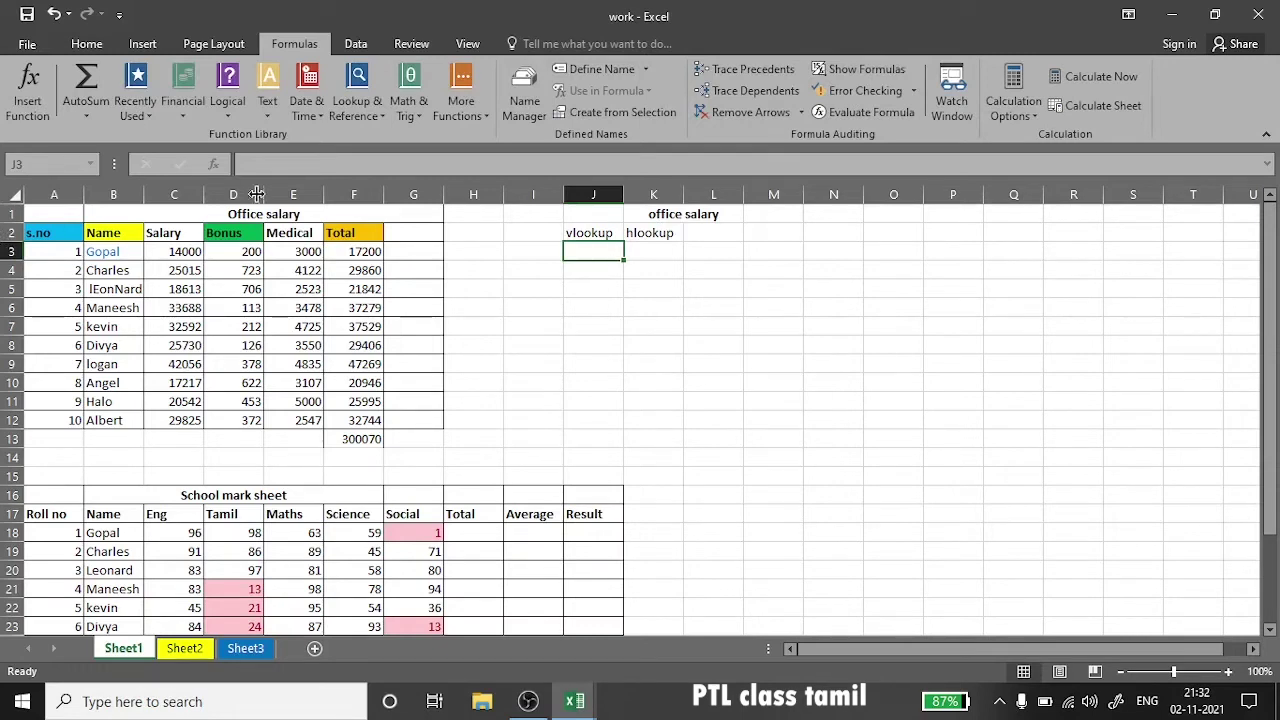
{"action": "left_click", "coordinate": [62, 233]}
{"action": "left_click_drag", "start_coordinate": [131, 240], "coordinate": [361, 424]}
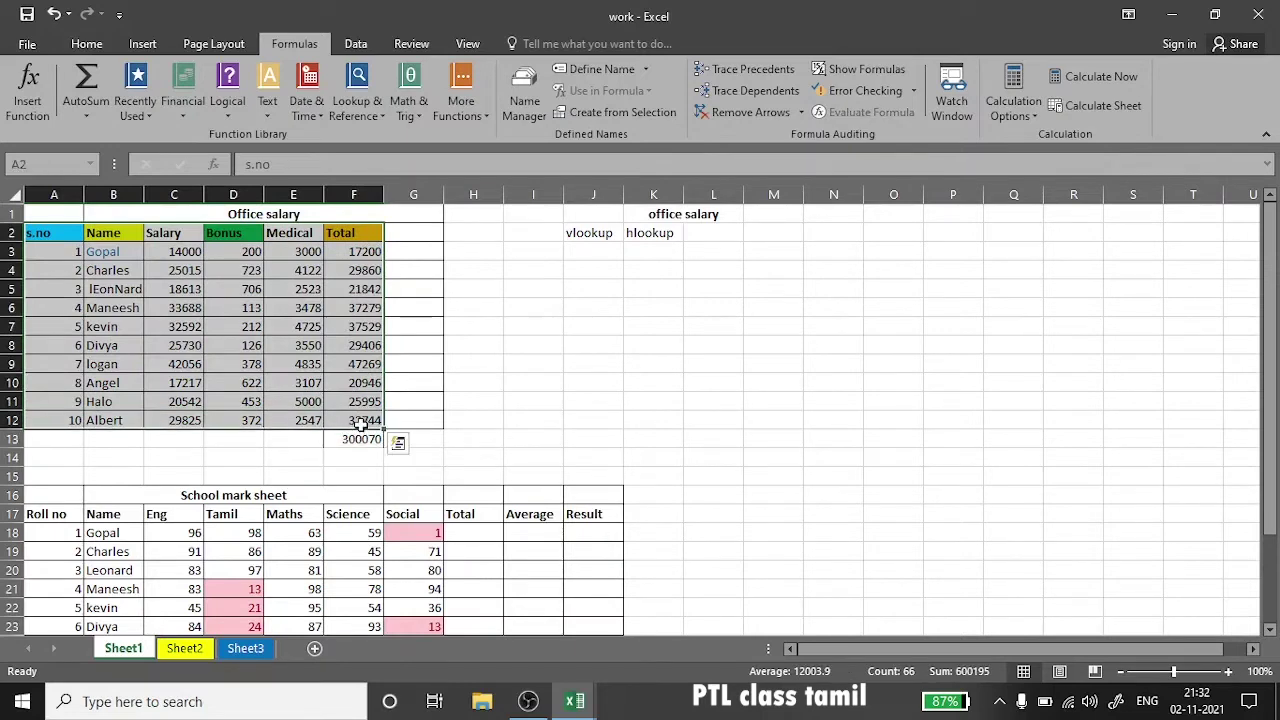
{"action": "left_click", "coordinate": [9, 233]}
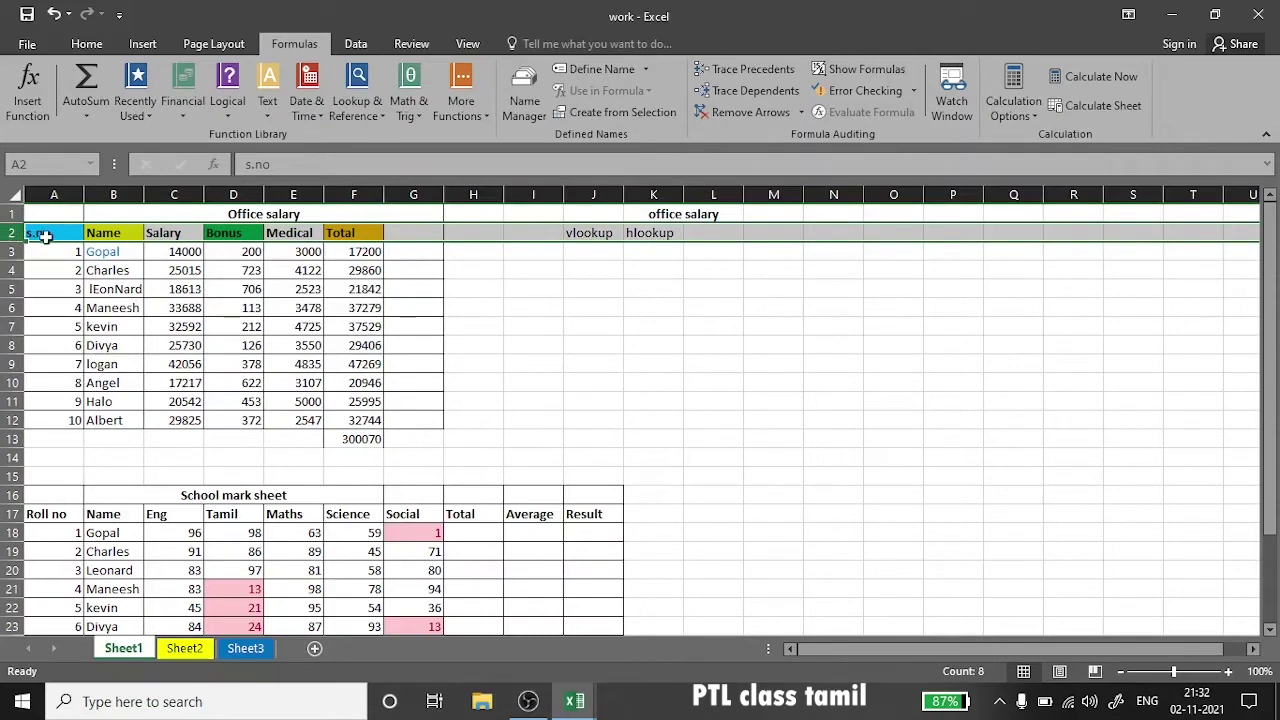
{"action": "left_click", "coordinate": [48, 235]}
{"action": "left_click", "coordinate": [102, 240]}
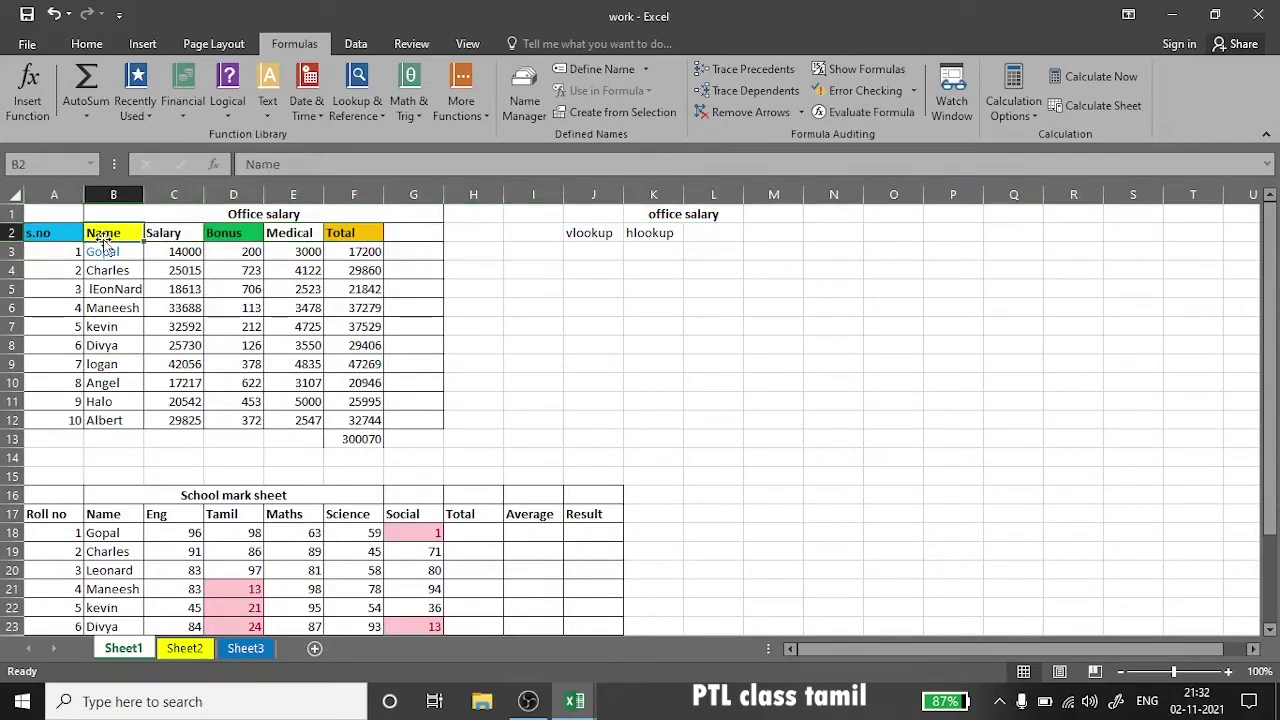
{"action": "left_click", "coordinate": [160, 238]}
{"action": "left_click", "coordinate": [242, 233]}
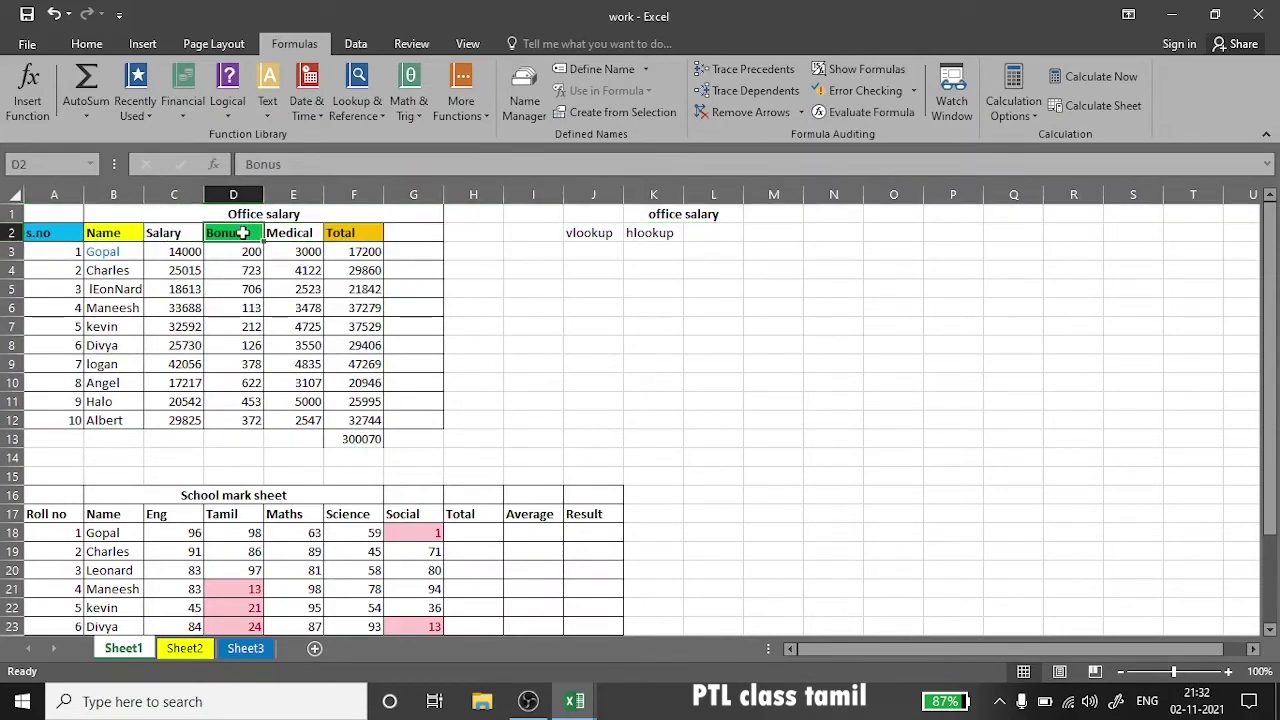
{"action": "left_click", "coordinate": [112, 195]}
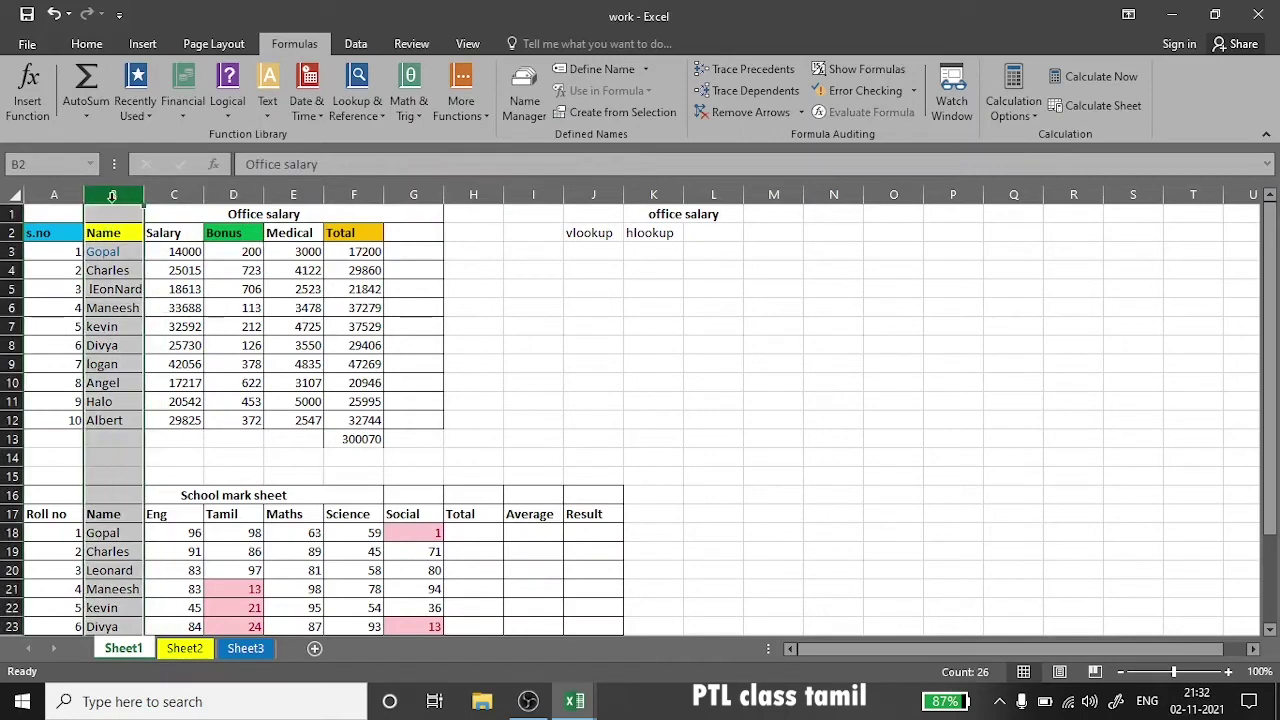
{"action": "left_click", "coordinate": [160, 196]}
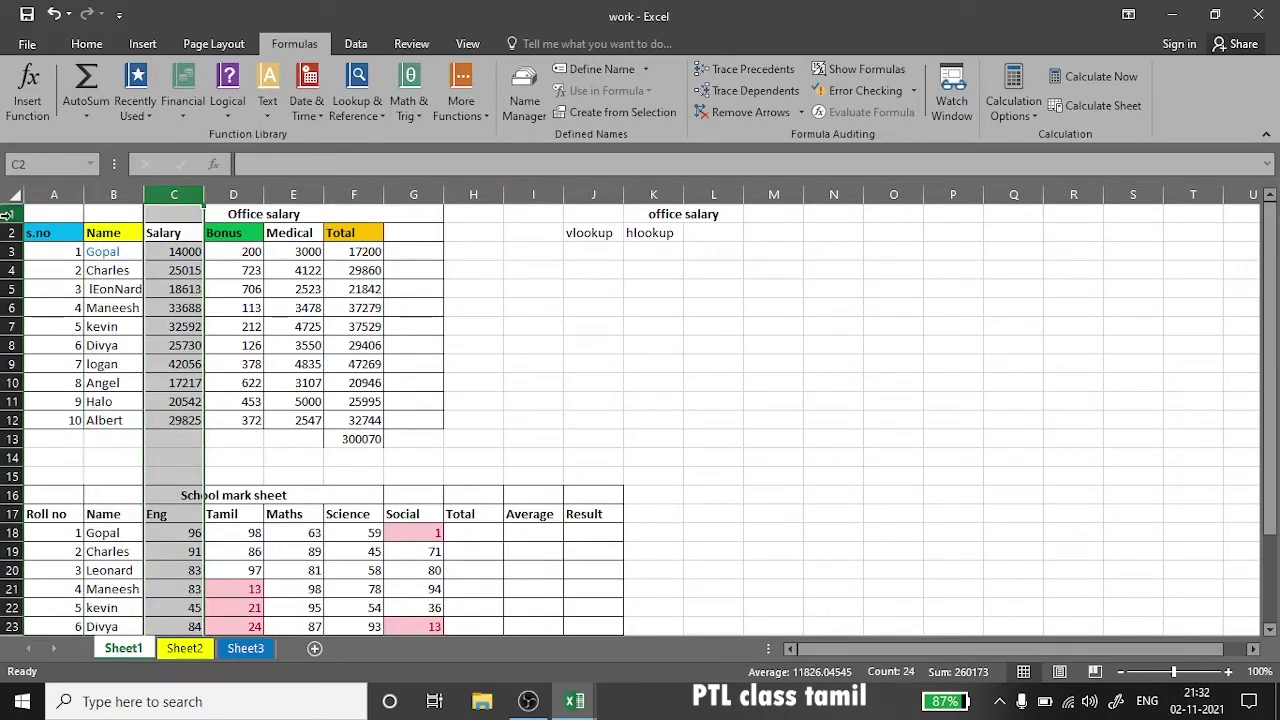
{"action": "left_click", "coordinate": [55, 196]}
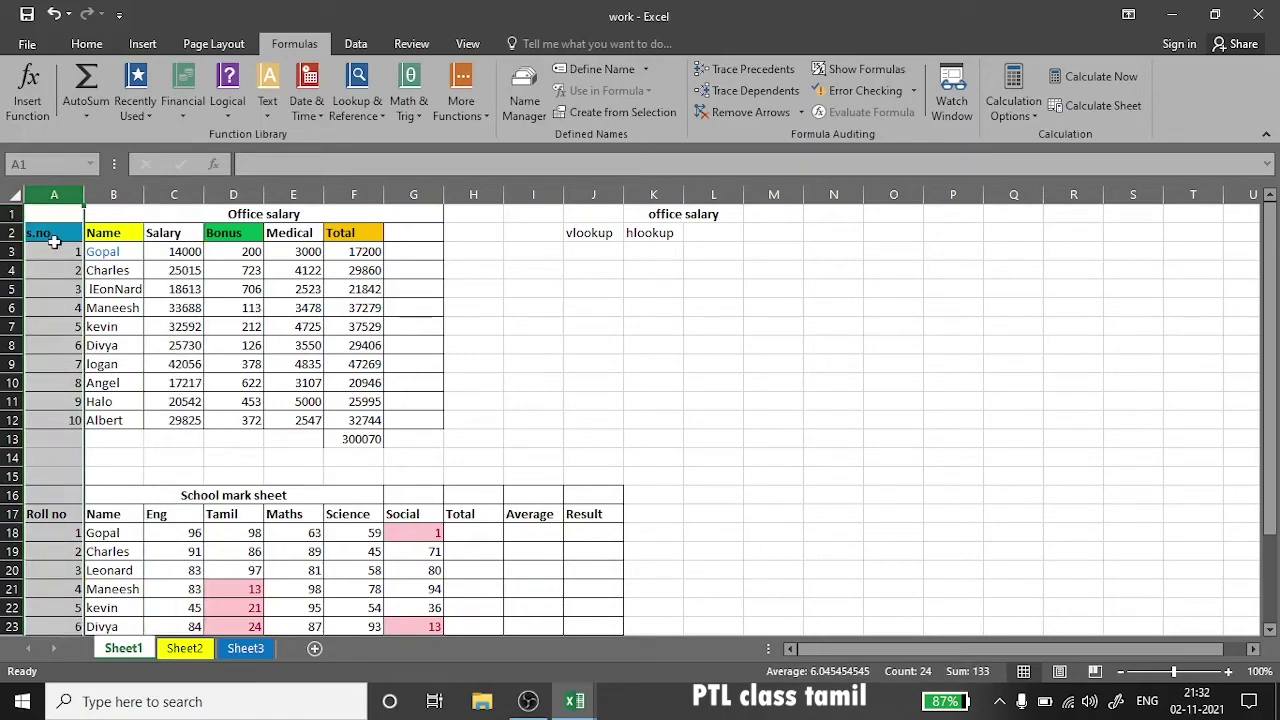
{"action": "left_click", "coordinate": [48, 233]}
{"action": "left_click", "coordinate": [115, 240]}
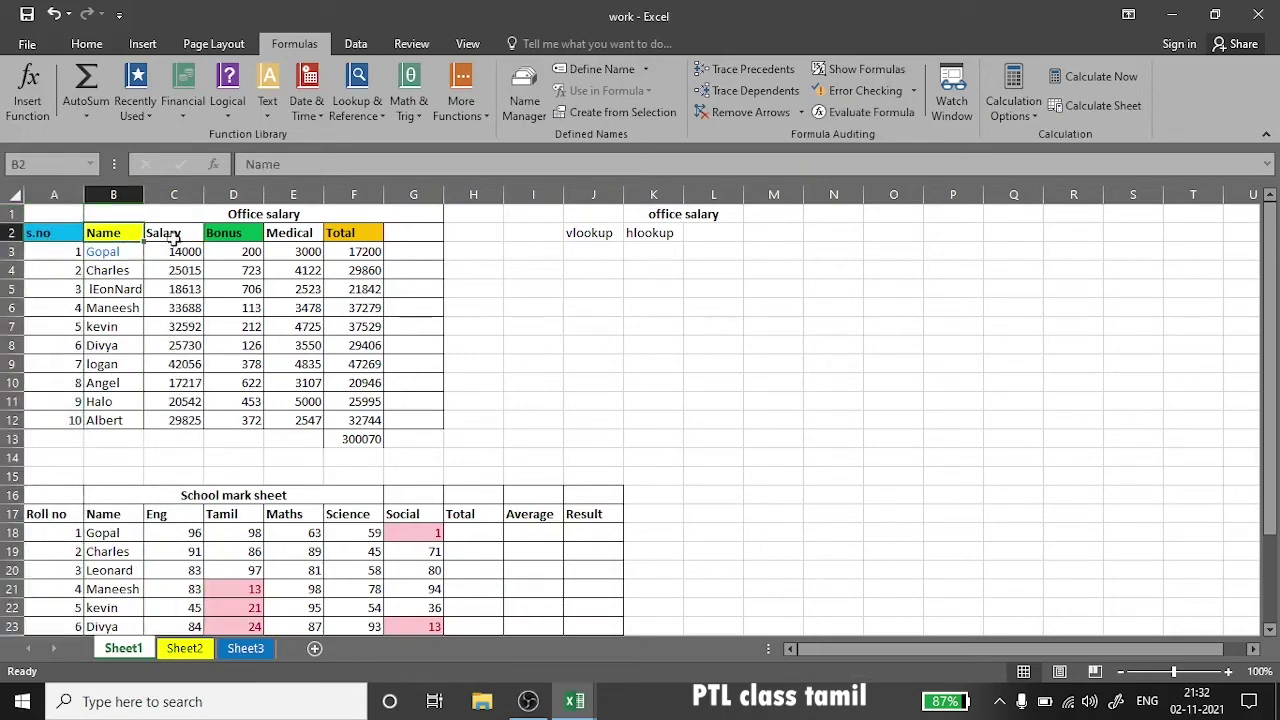
{"action": "left_click", "coordinate": [174, 240]}
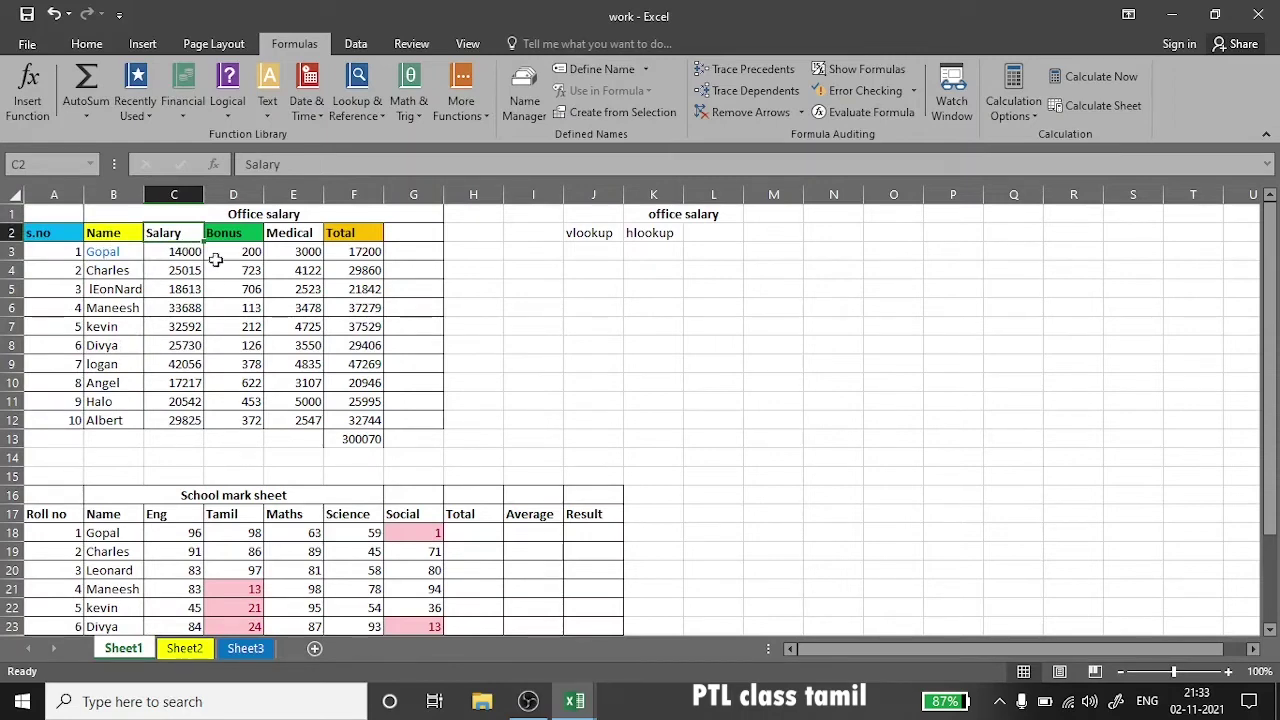
{"action": "left_click", "coordinate": [172, 194]}
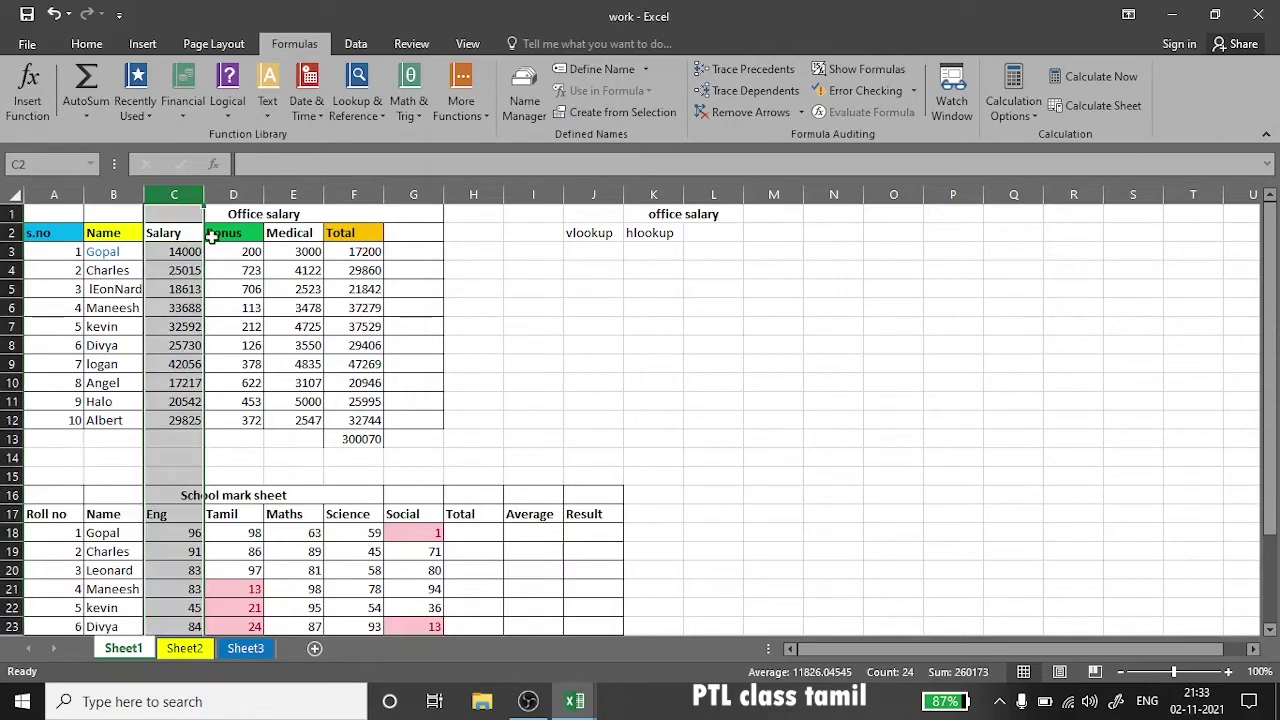
{"action": "left_click", "coordinate": [233, 194]}
{"action": "left_click", "coordinate": [590, 251]}
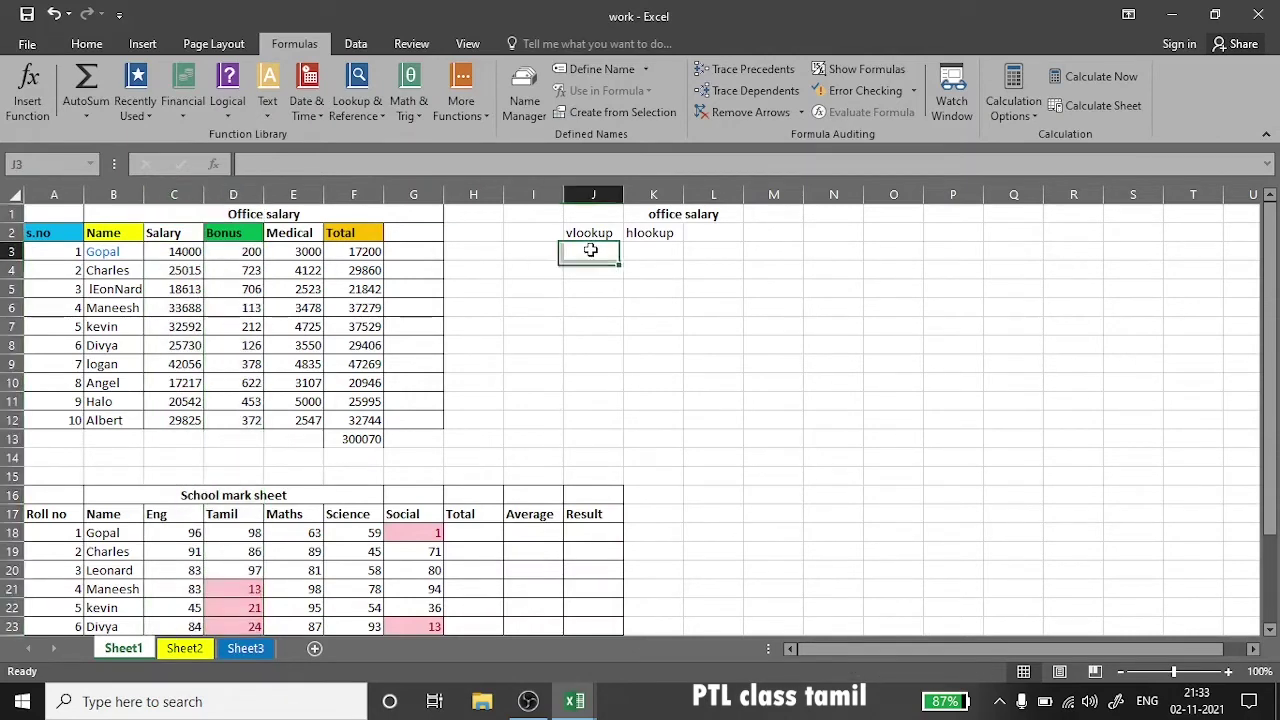
{"action": "mouse_move", "coordinate": [420, 251]}
{"action": "left_mouse_down"}
{"action": "mouse_move", "coordinate": [569, 258]}
{"action": "mouse_move", "coordinate": [583, 303]}
{"action": "left_mouse_up"}
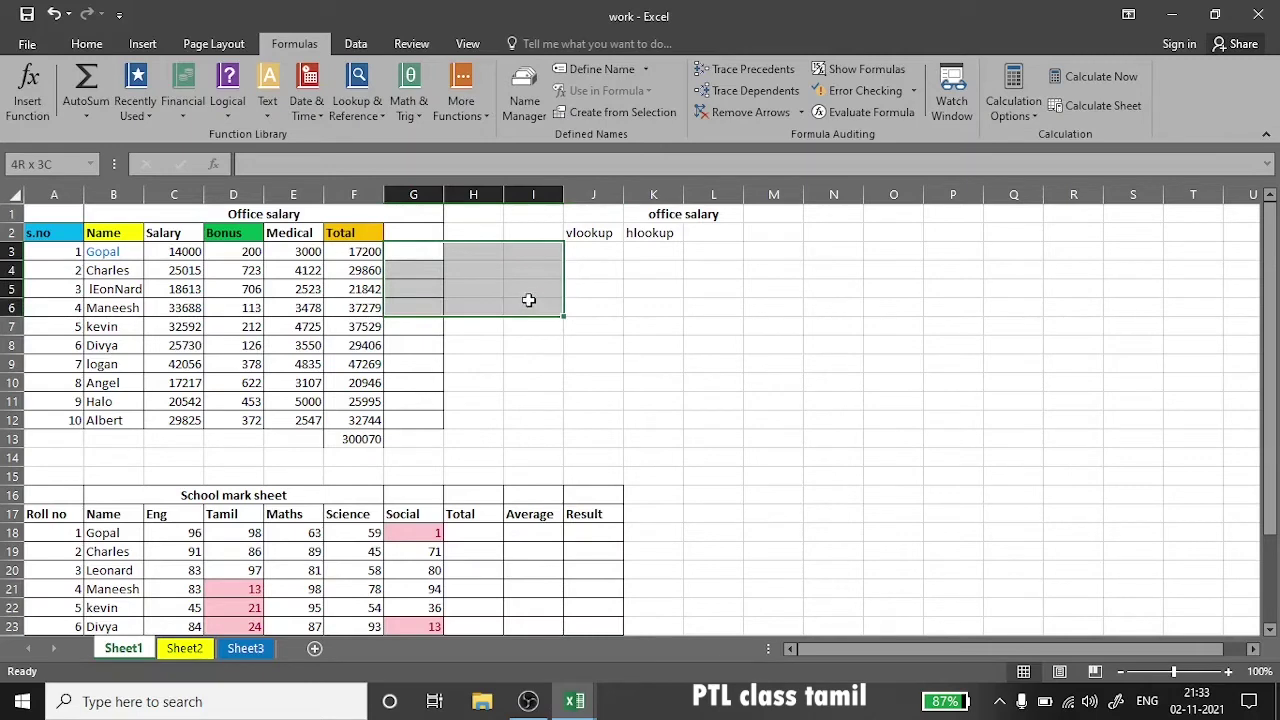
{"action": "left_click_drag", "start_coordinate": [576, 299], "coordinate": [350, 240]}
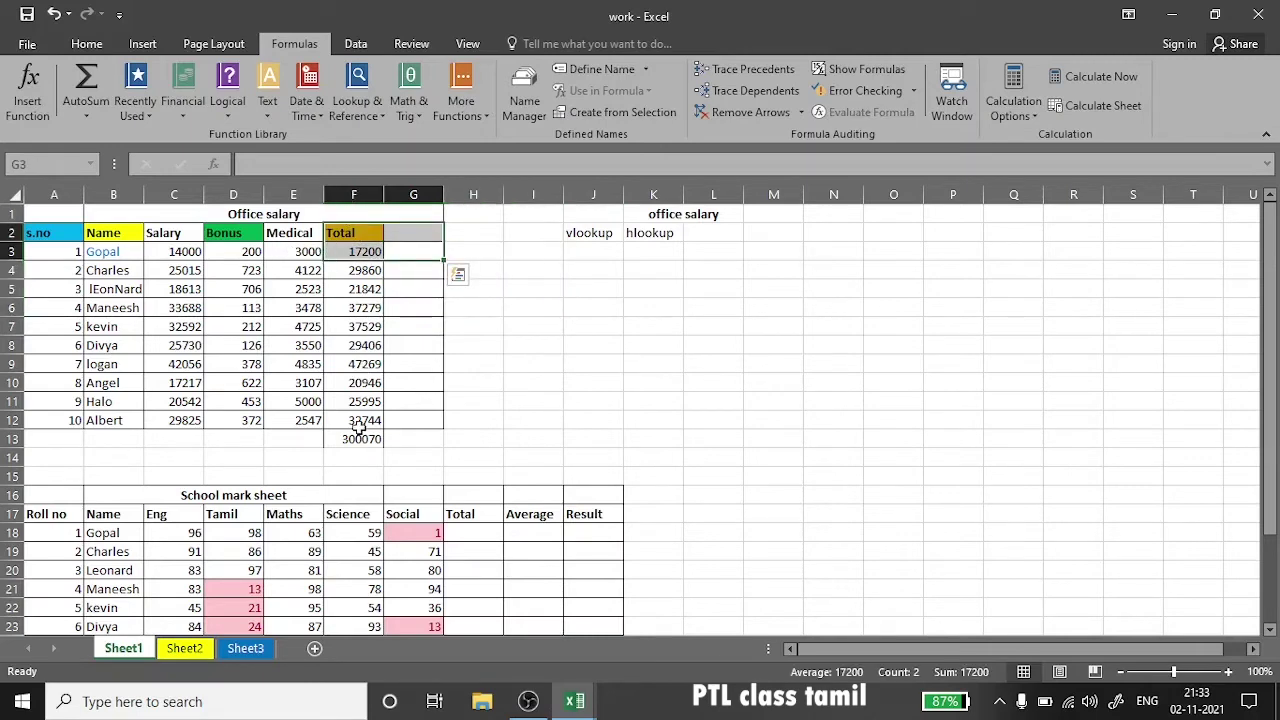
{"action": "left_click", "coordinate": [578, 341]}
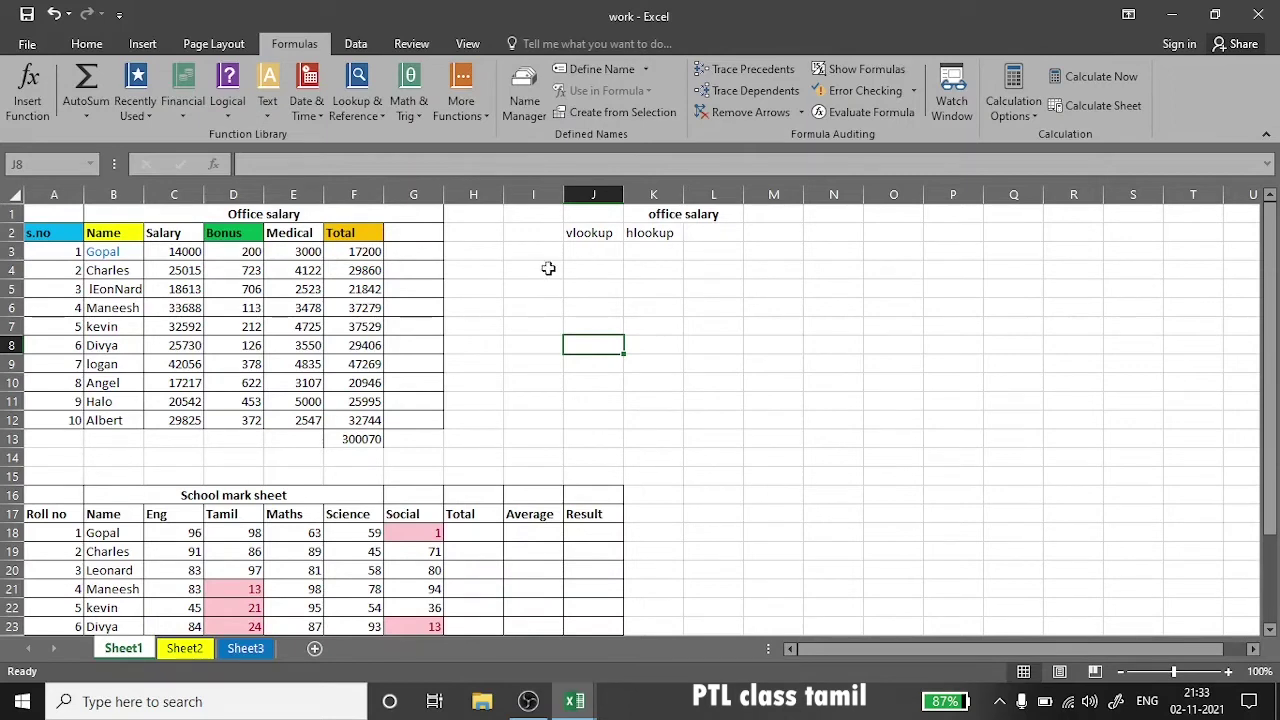
- Enter 10 in cell K4 below the hlookup label
{"action": "left_click", "coordinate": [575, 272]}
{"action": "double_click", "coordinate": [665, 273]}
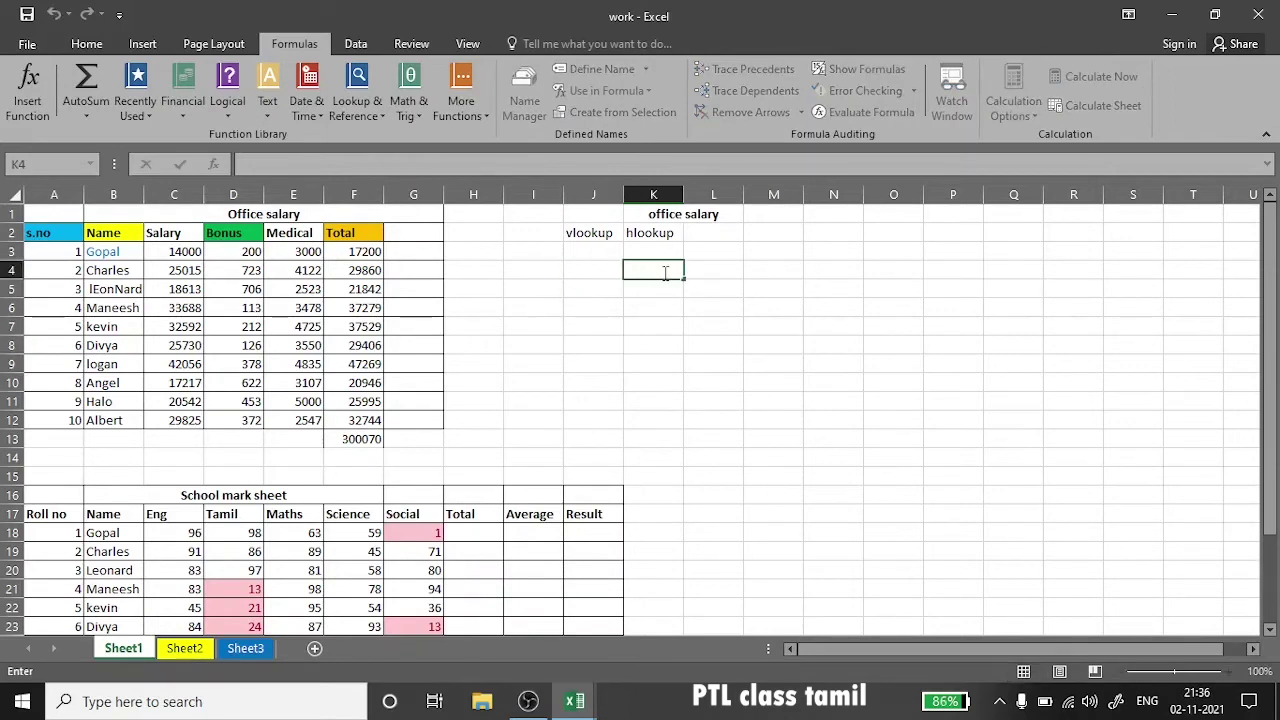
{"action": "type", "text": "10"}
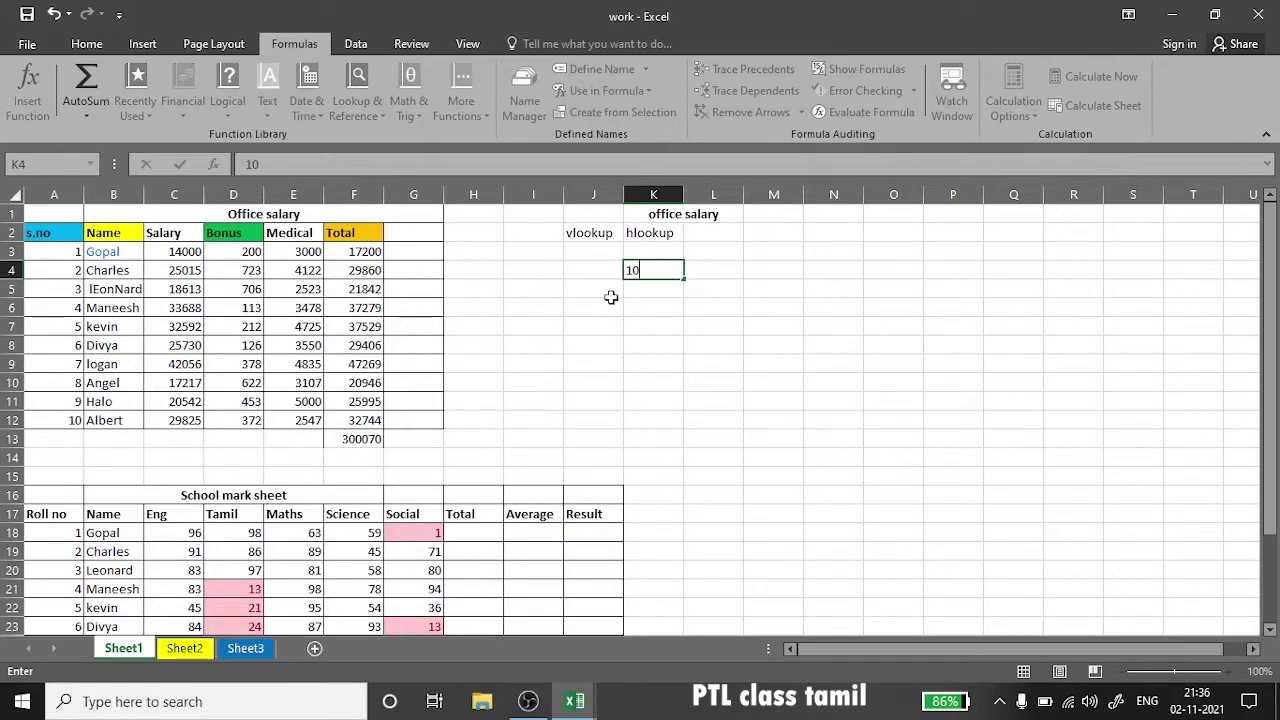
{"action": "double_click", "coordinate": [646, 273]}
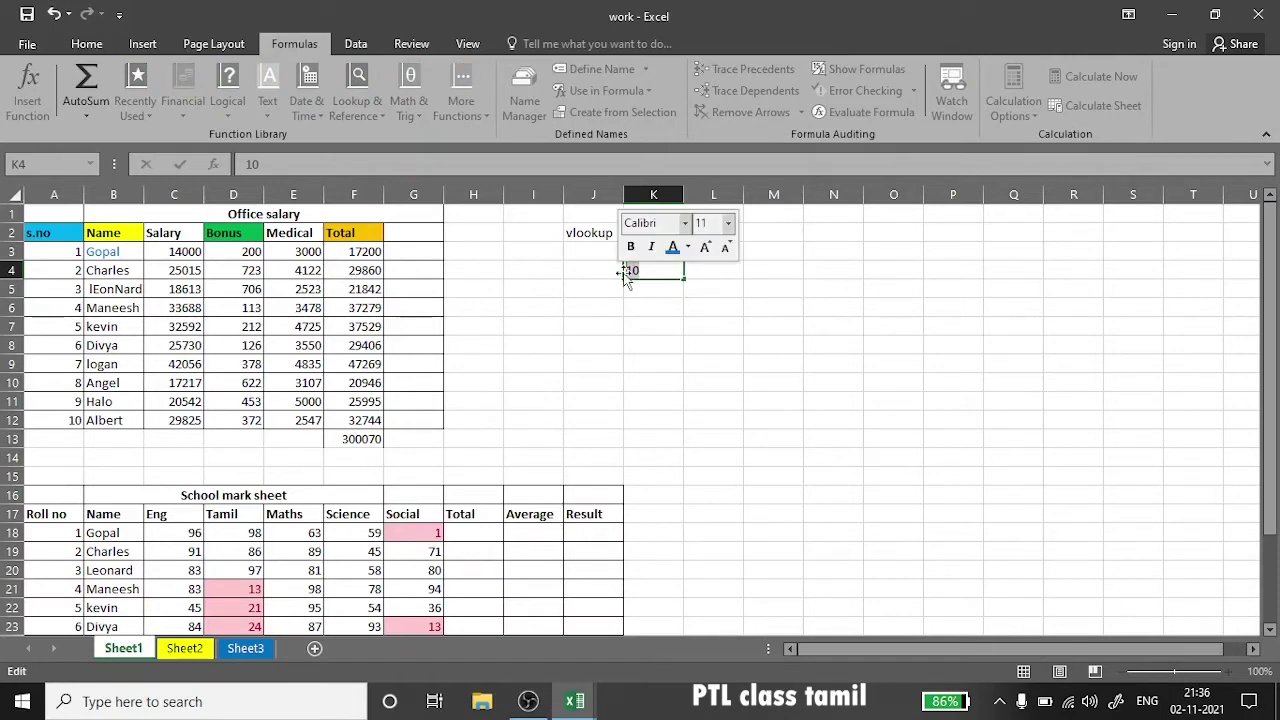
{"action": "left_click", "coordinate": [643, 290]}
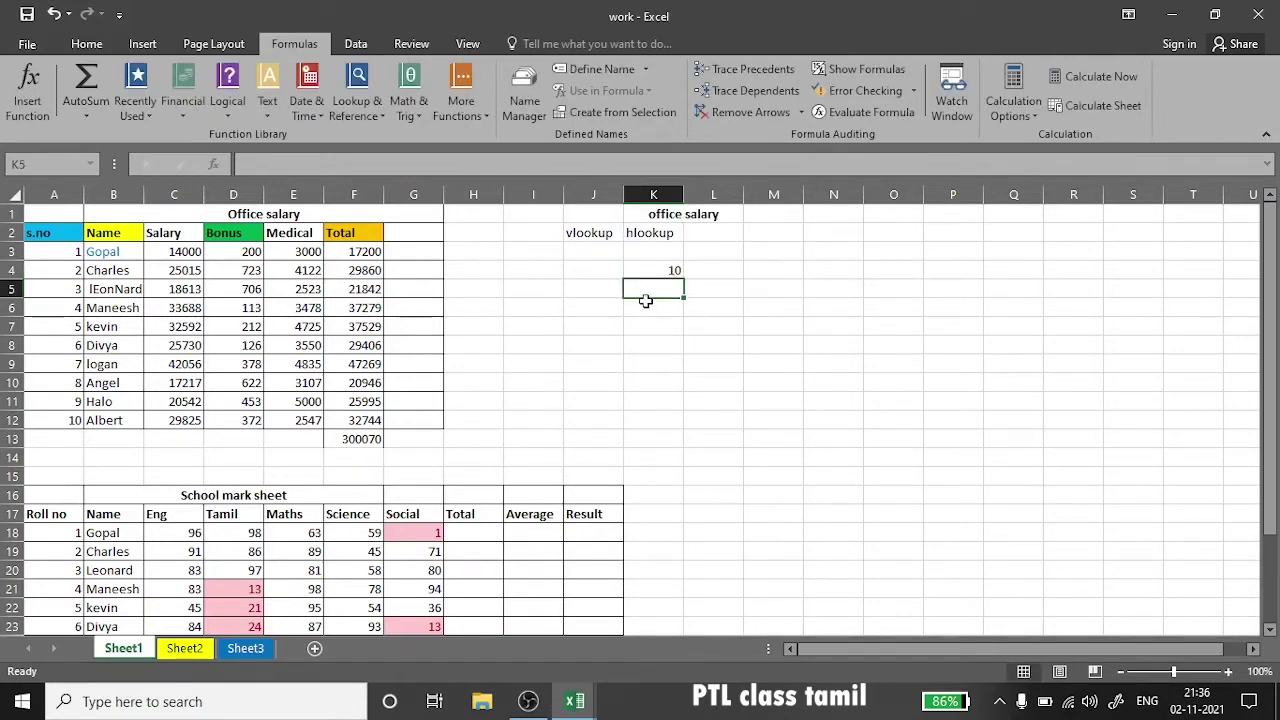
{"action": "left_click", "coordinate": [647, 306]}
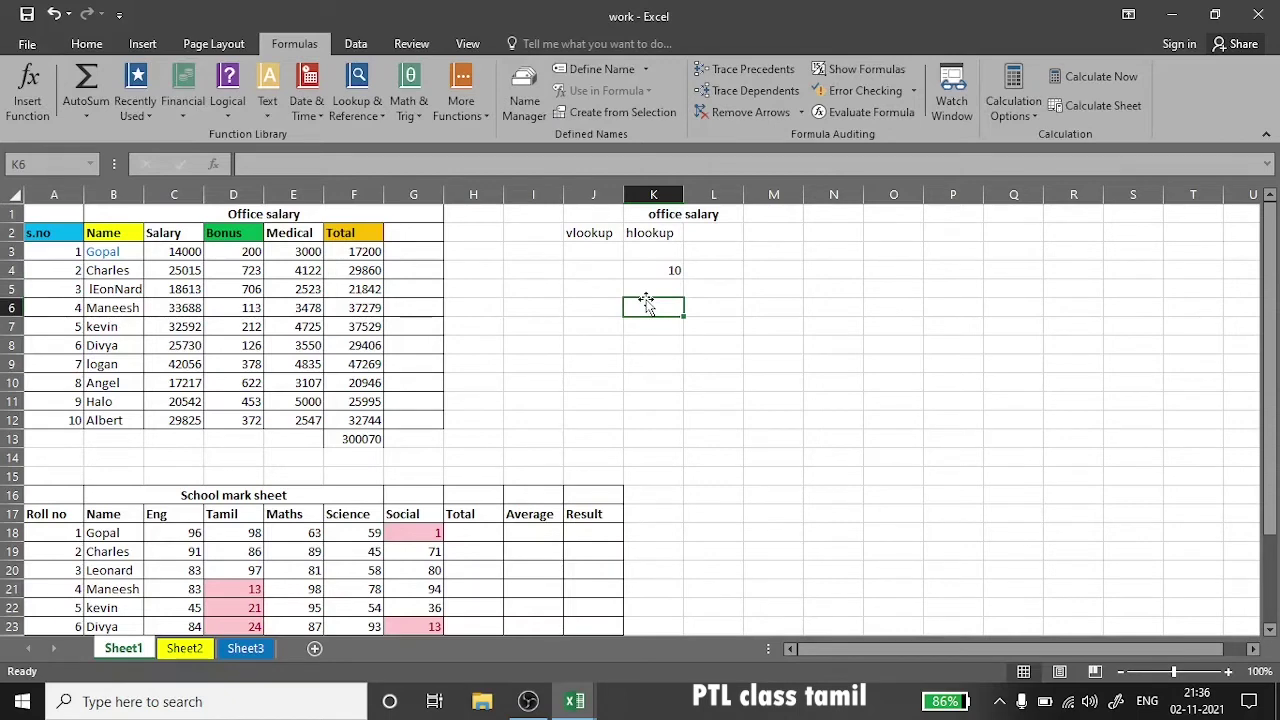
- Change K4's value from 10 to 7
{"action": "double_click", "coordinate": [676, 271]}
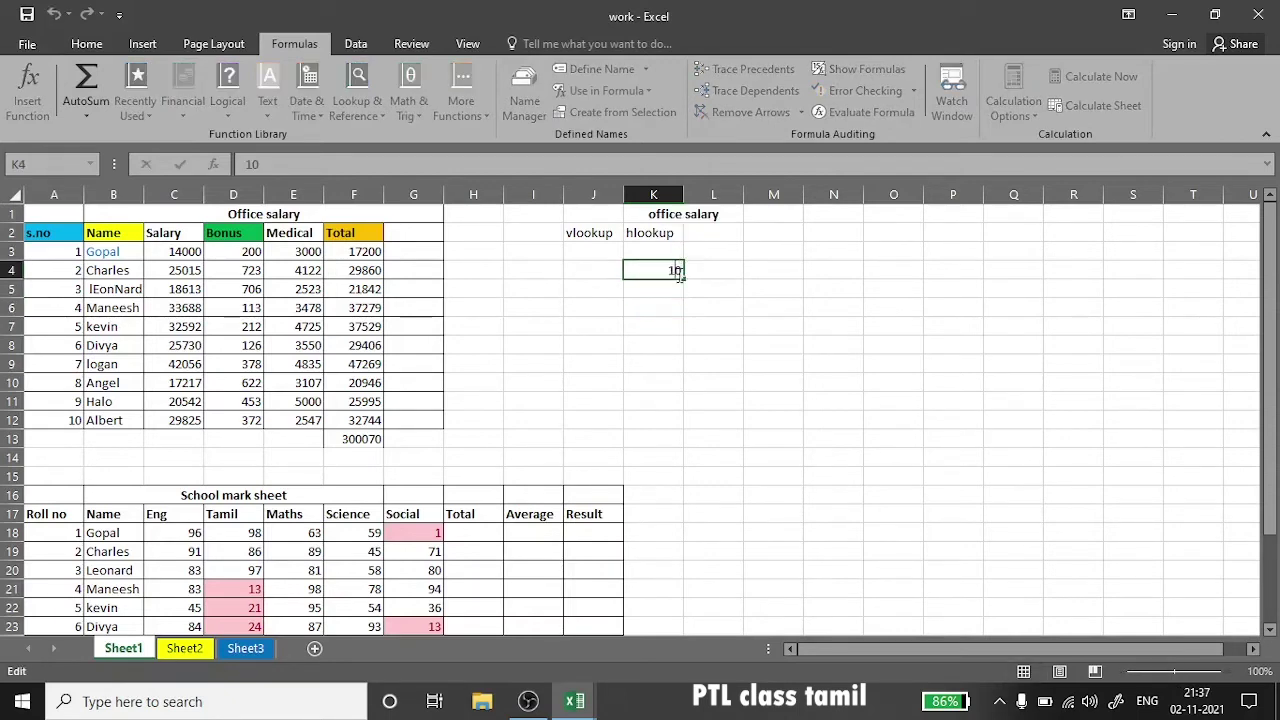
{"action": "double_click", "coordinate": [678, 272]}
{"action": "type", "text": "7"}
{"action": "key", "text": "Return"}
{"action": "left_click", "coordinate": [667, 304]}
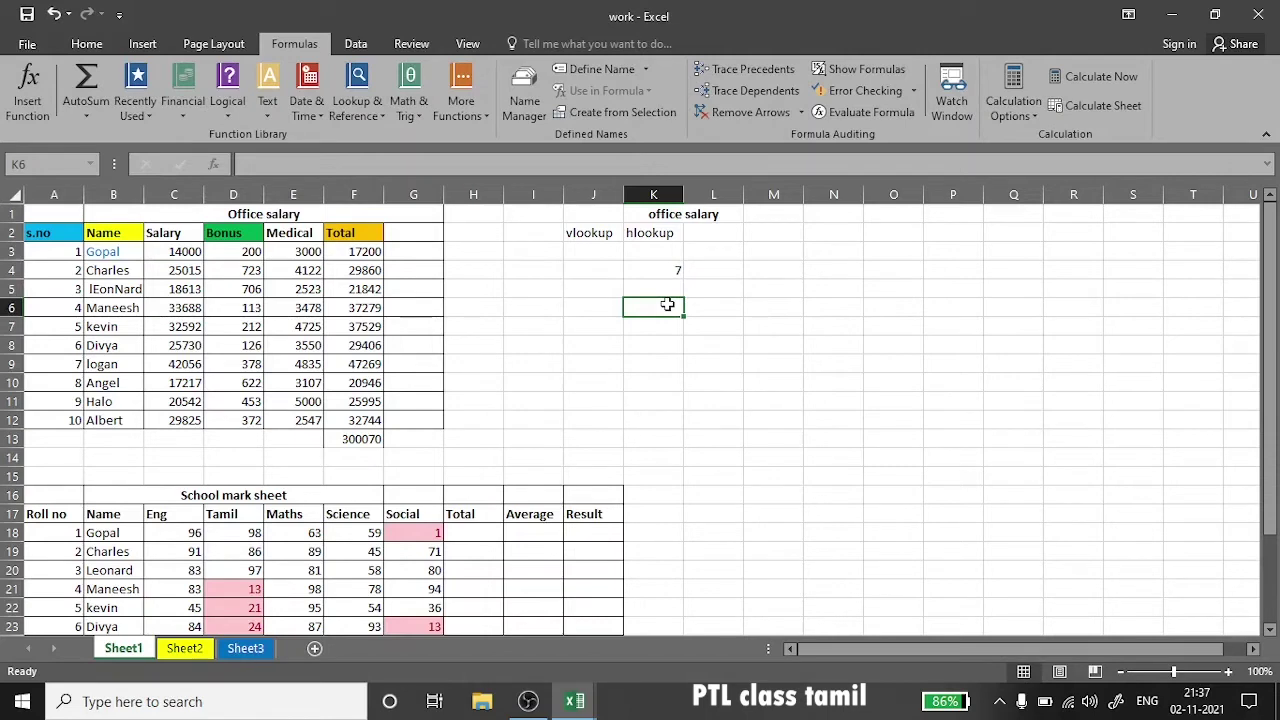
{"action": "left_click", "coordinate": [601, 292]}
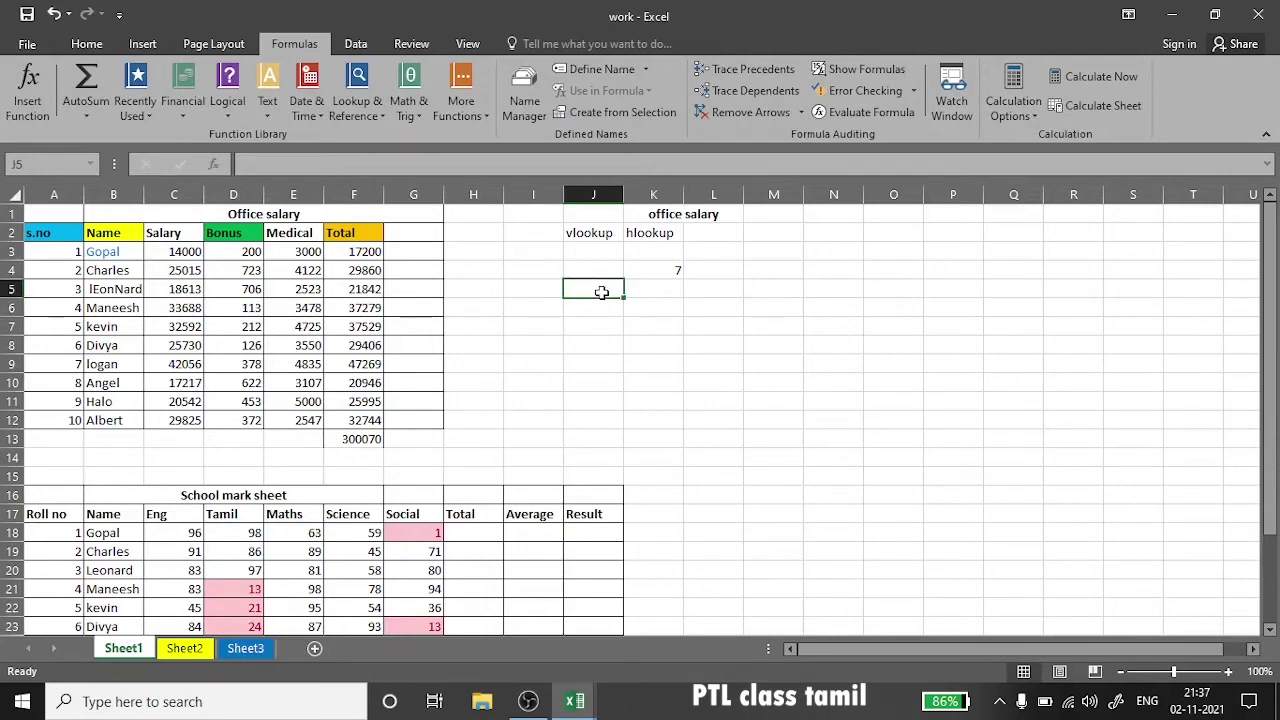
- Enter =VLOOKUP(K4,A2:E12,3,0) in J5, returning 42056 for s.no 7
{"action": "type", "text": "=vl"}
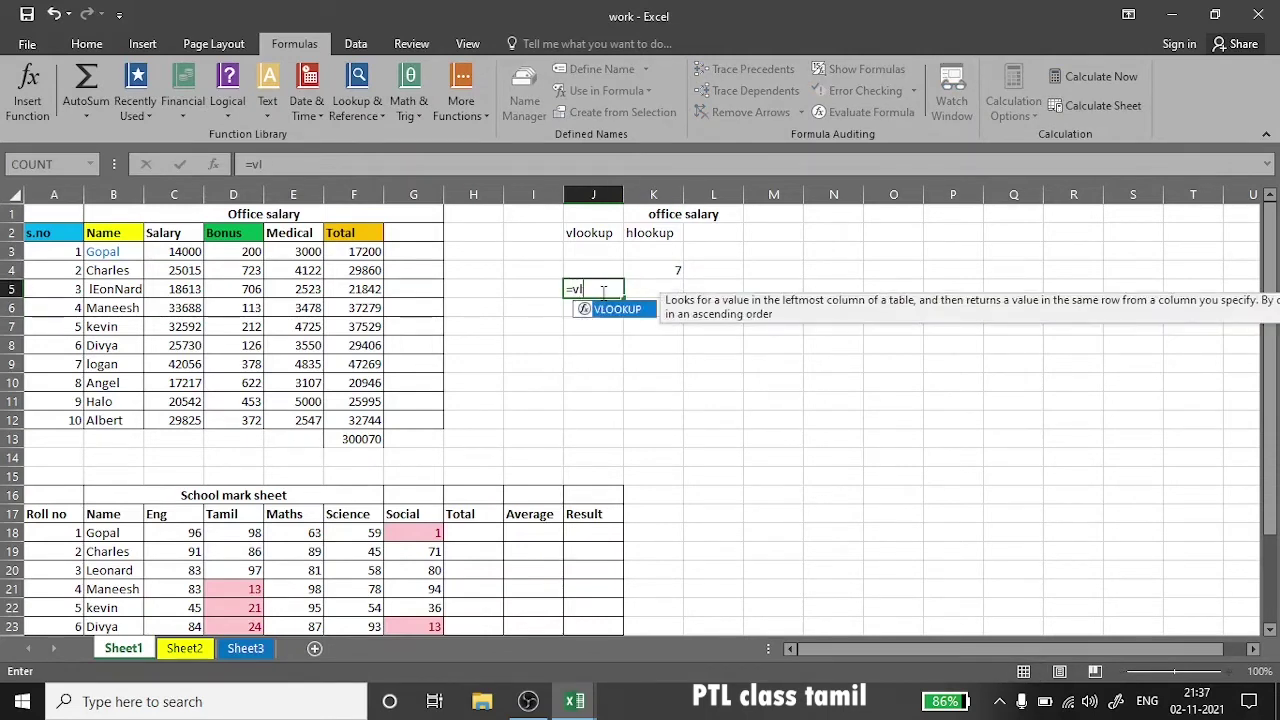
{"action": "type", "text": "ookup("}
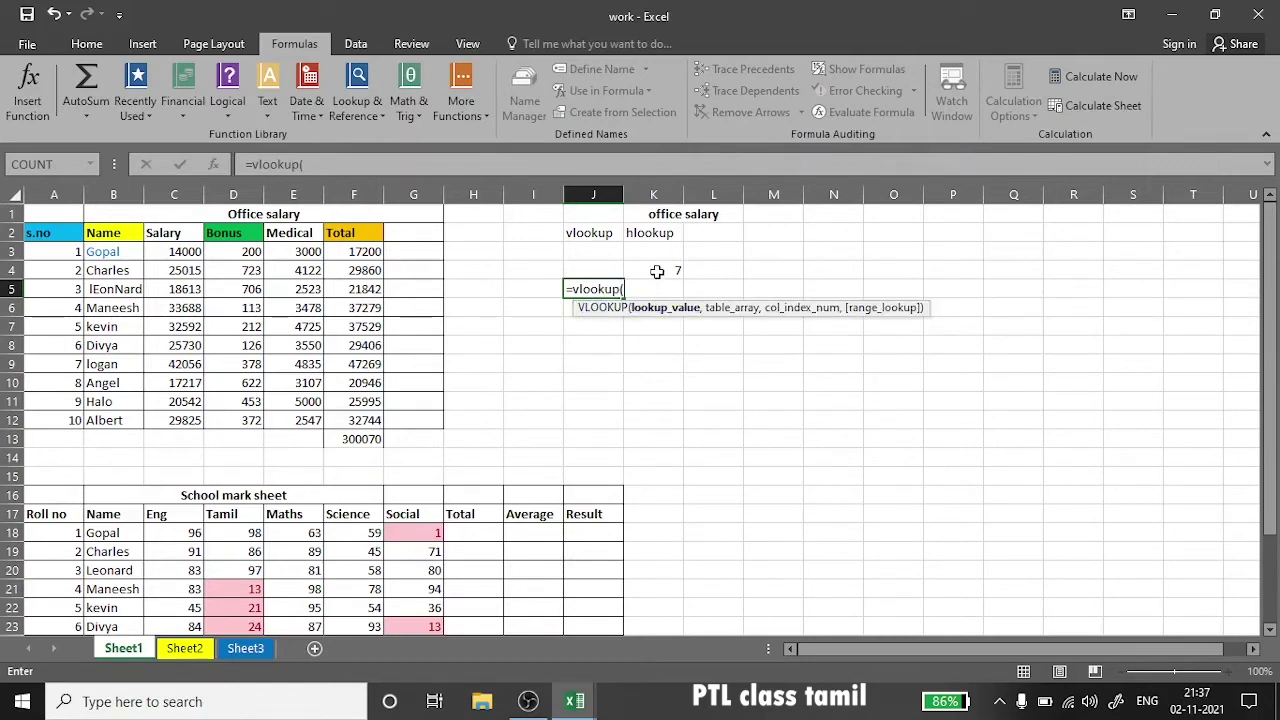
{"action": "left_click", "coordinate": [657, 271]}
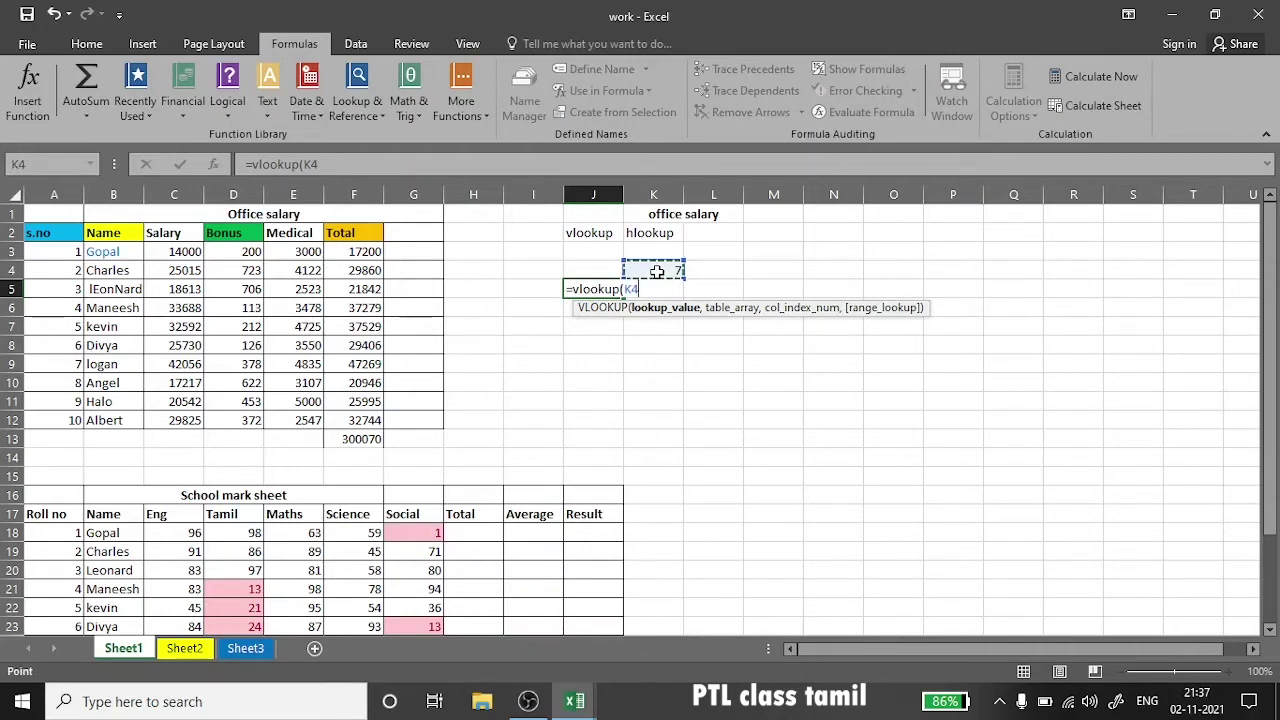
{"action": "type", "text": ","}
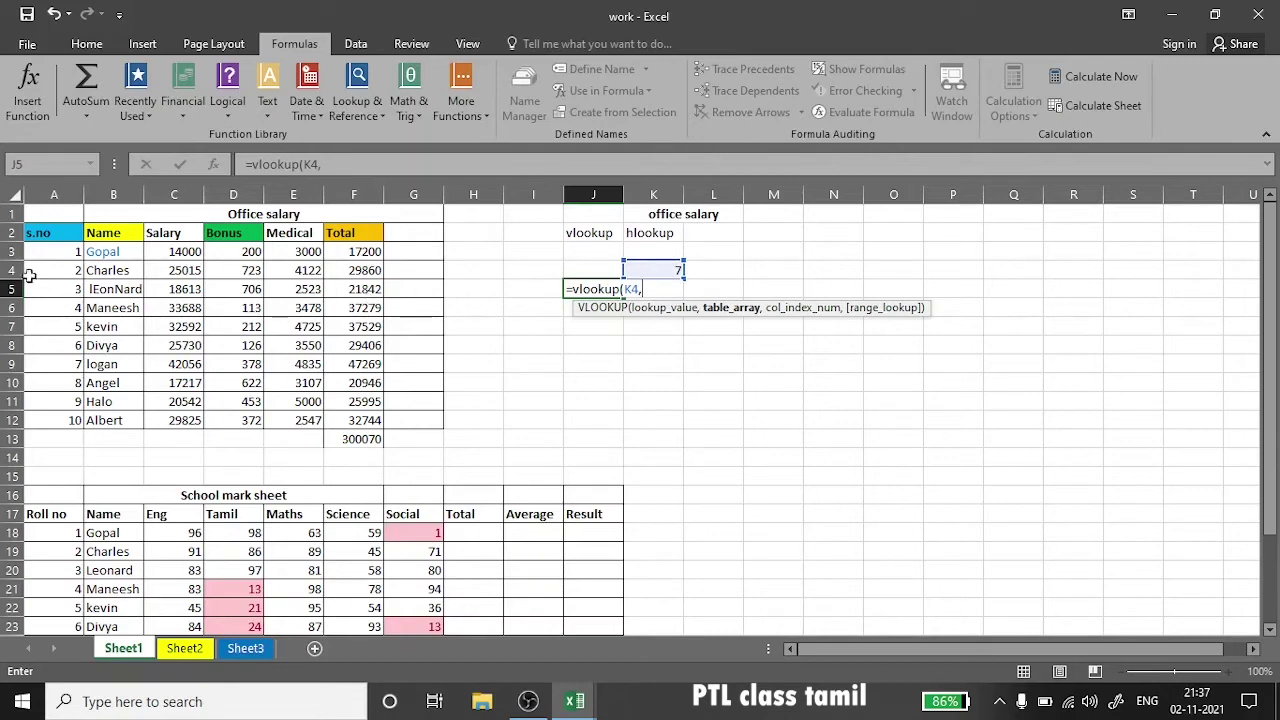
{"action": "mouse_move", "coordinate": [34, 231]}
{"action": "left_mouse_down"}
{"action": "mouse_move", "coordinate": [291, 298]}
{"action": "mouse_move", "coordinate": [311, 414]}
{"action": "left_mouse_up"}
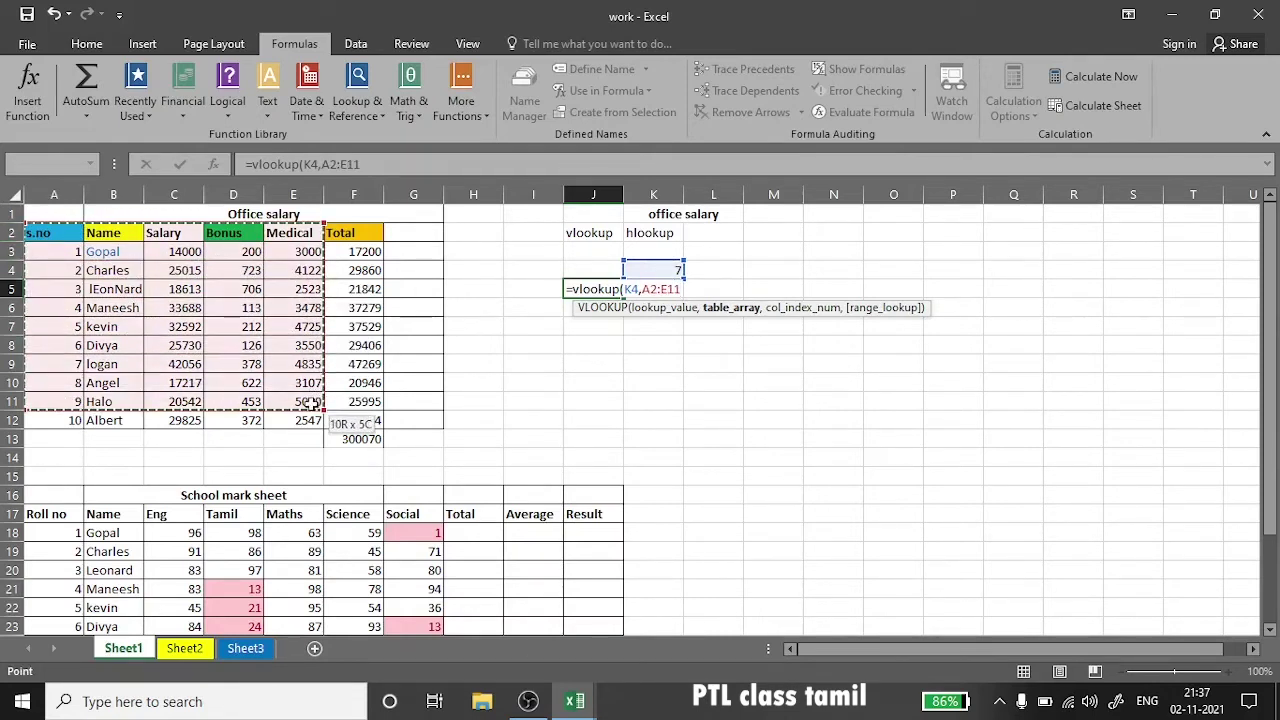
{"action": "type", "text": ","}
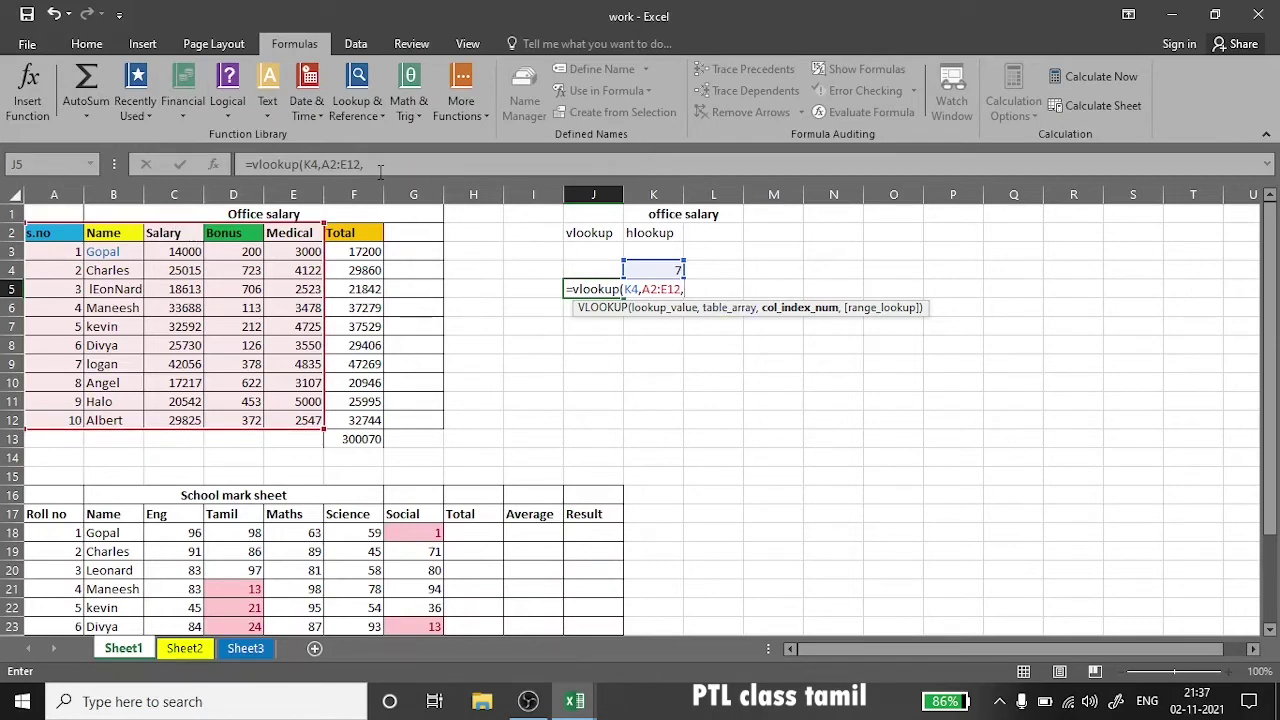
{"action": "type", "text": "3,"}
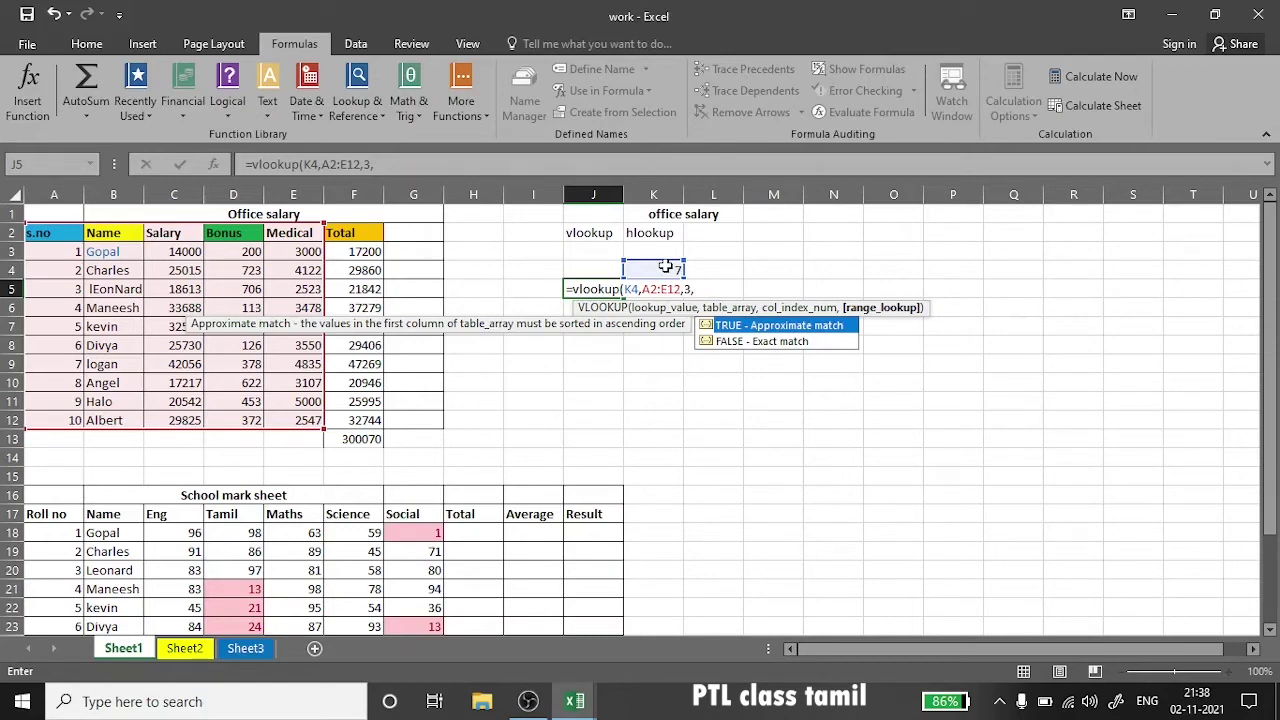
{"action": "type", "text": ")"}
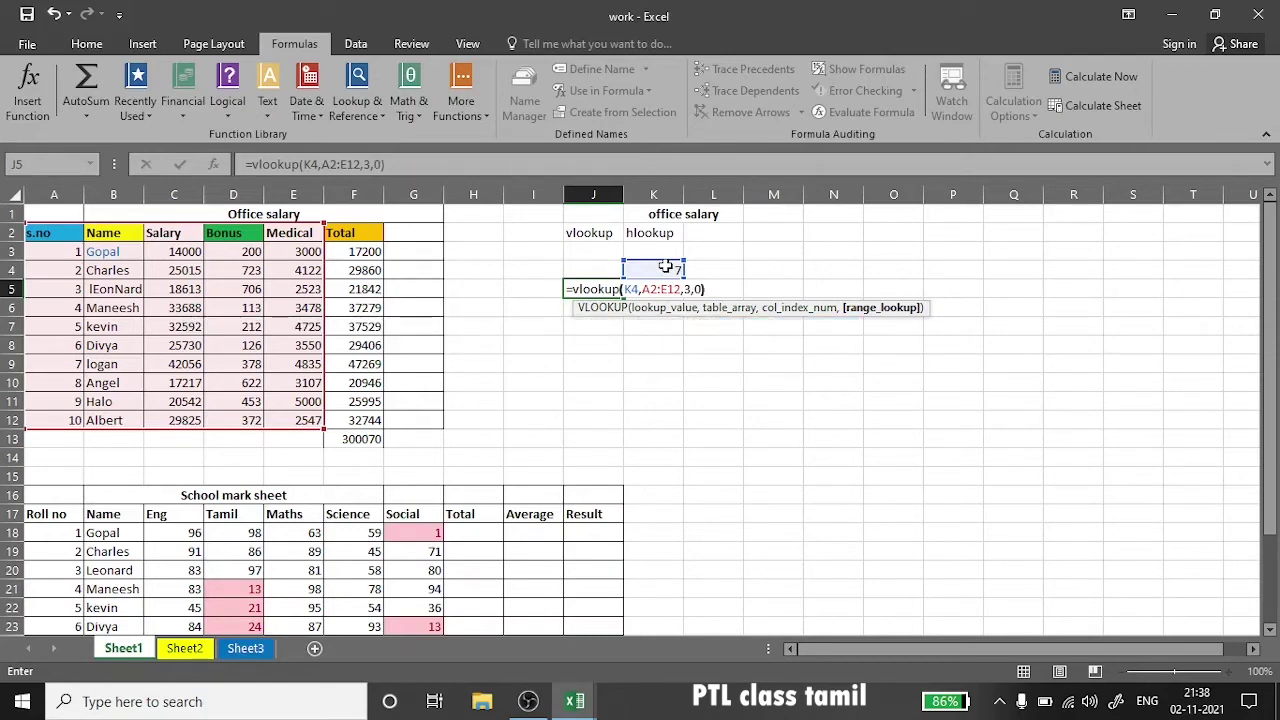
{"action": "key", "text": "Return"}
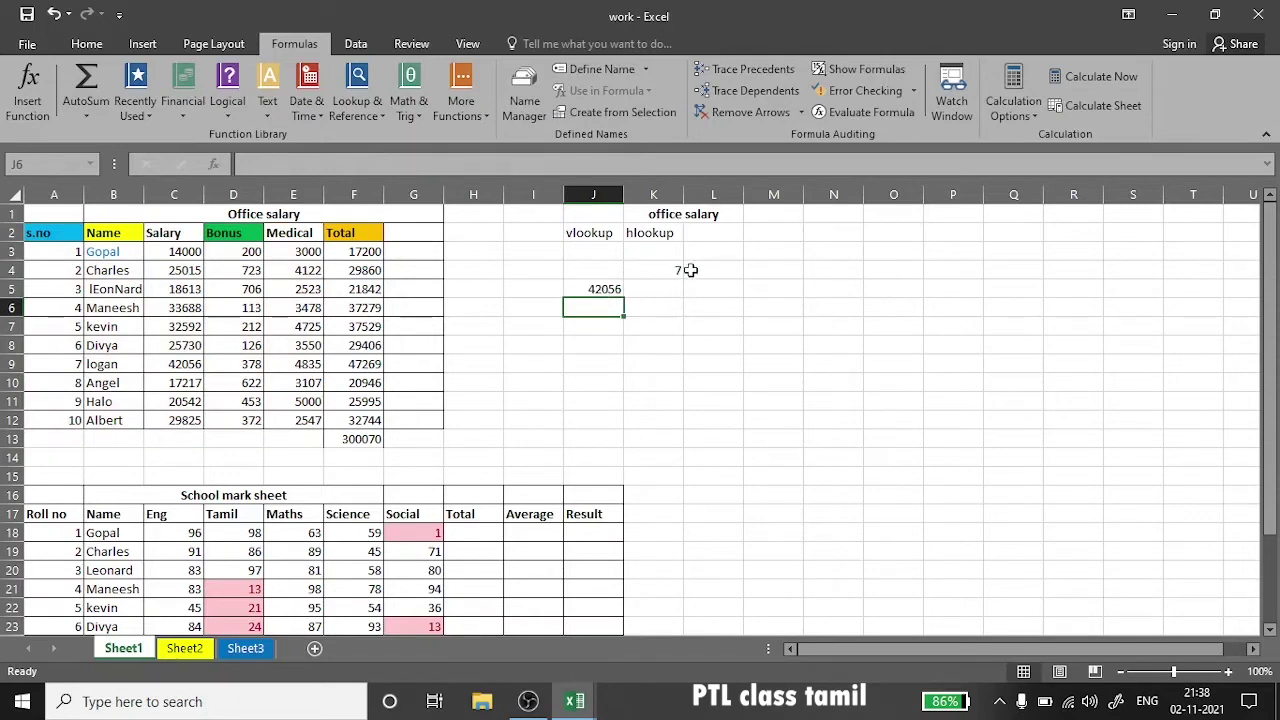
{"action": "left_click", "coordinate": [594, 291]}
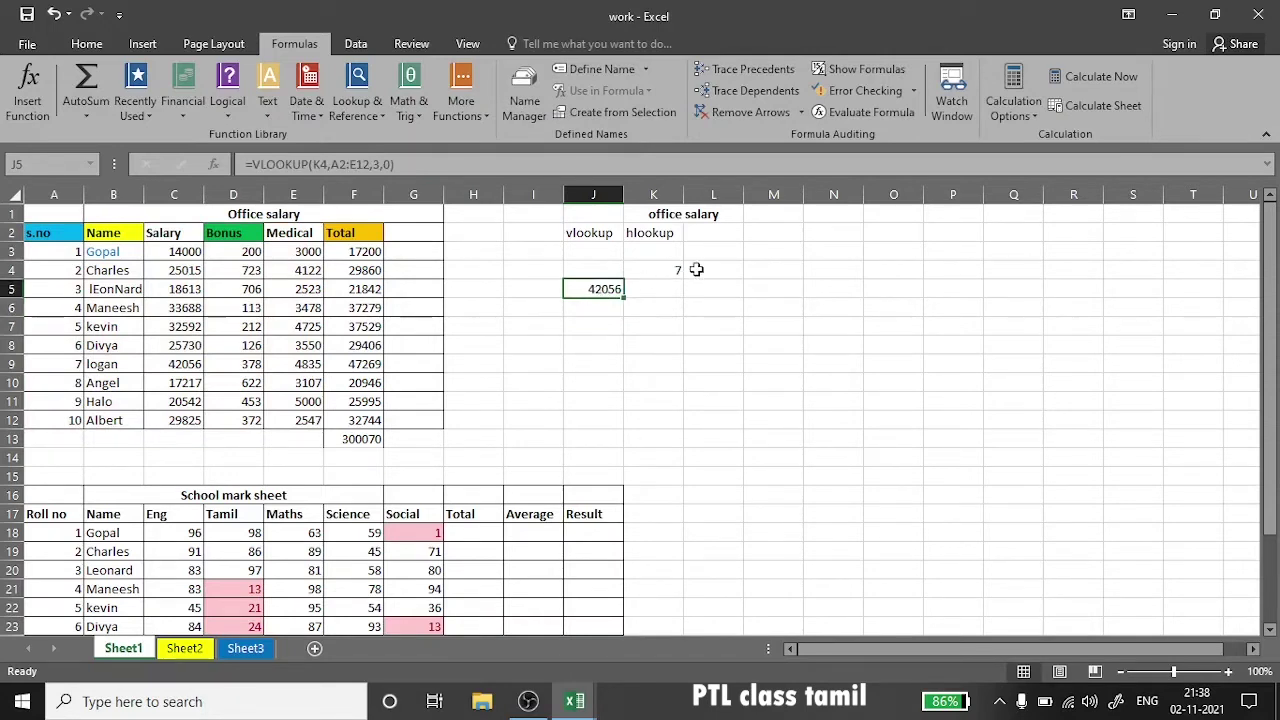
- Change K4 from 7 to 3 and confirm J5 matches the 18613 salary in C5
{"action": "left_click", "coordinate": [660, 271]}
{"action": "double_click", "coordinate": [661, 272]}
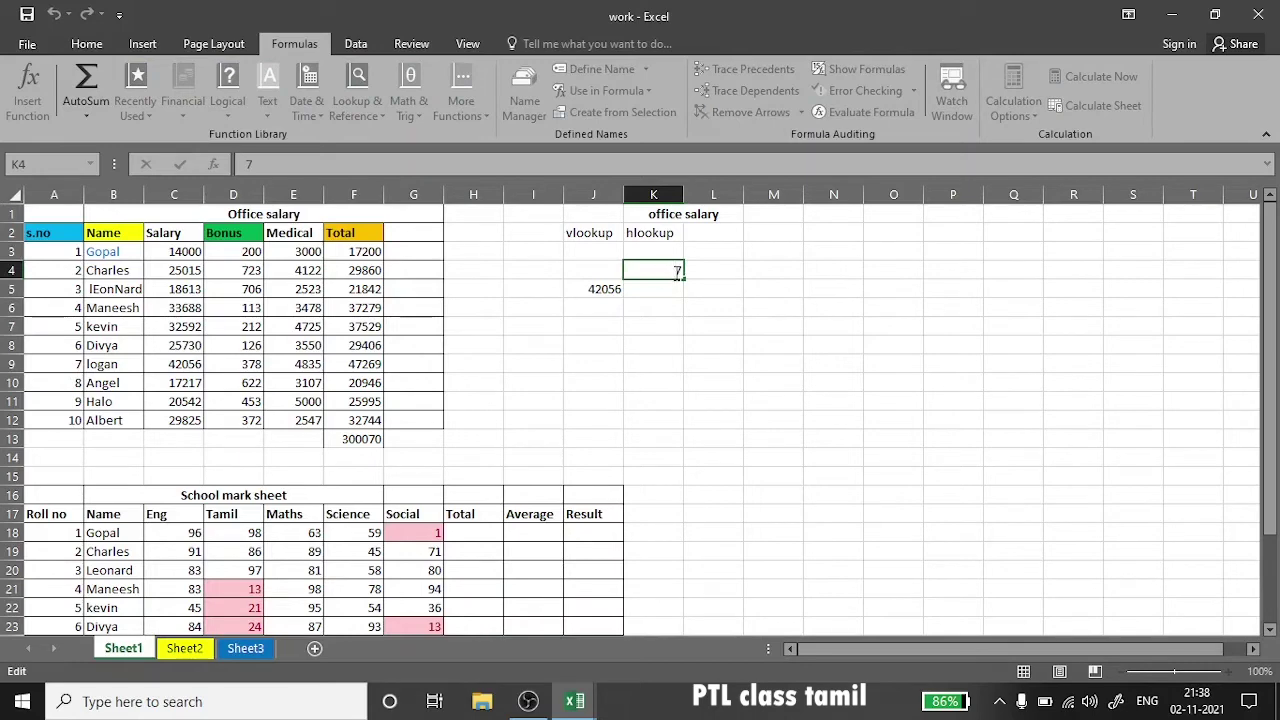
{"action": "double_click", "coordinate": [678, 271]}
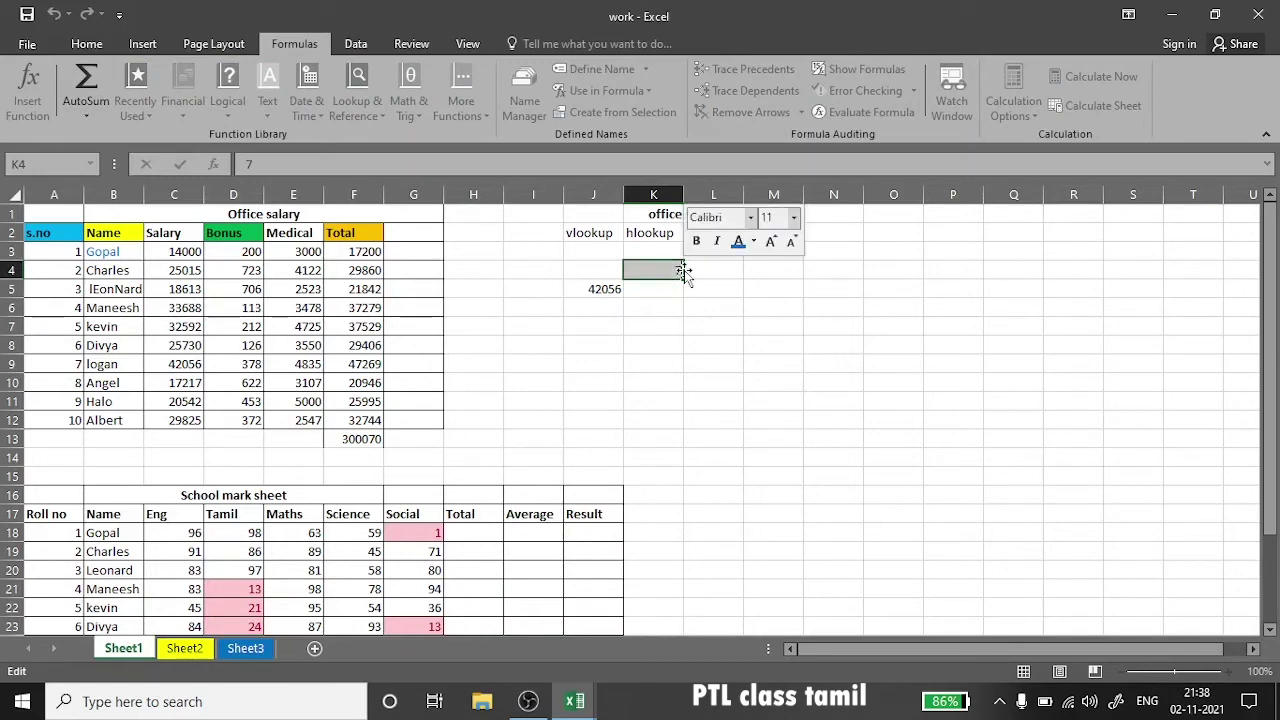
{"action": "type", "text": "3"}
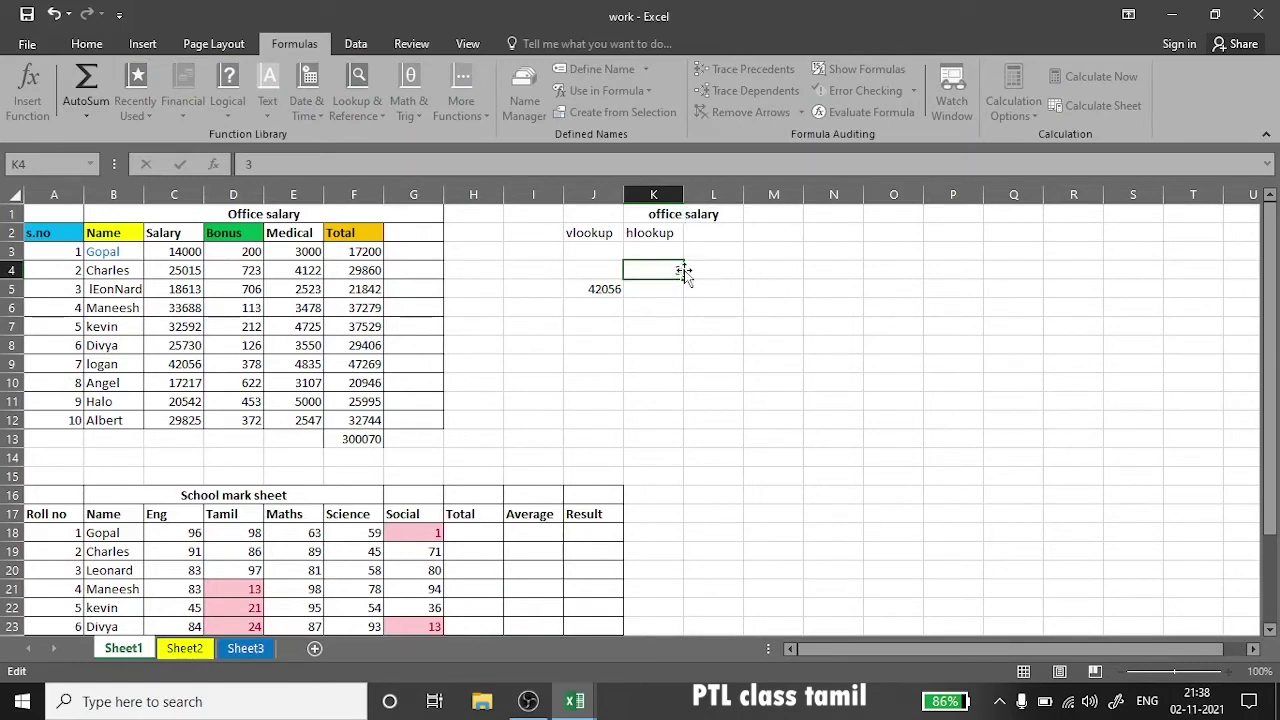
{"action": "key", "text": "Return"}
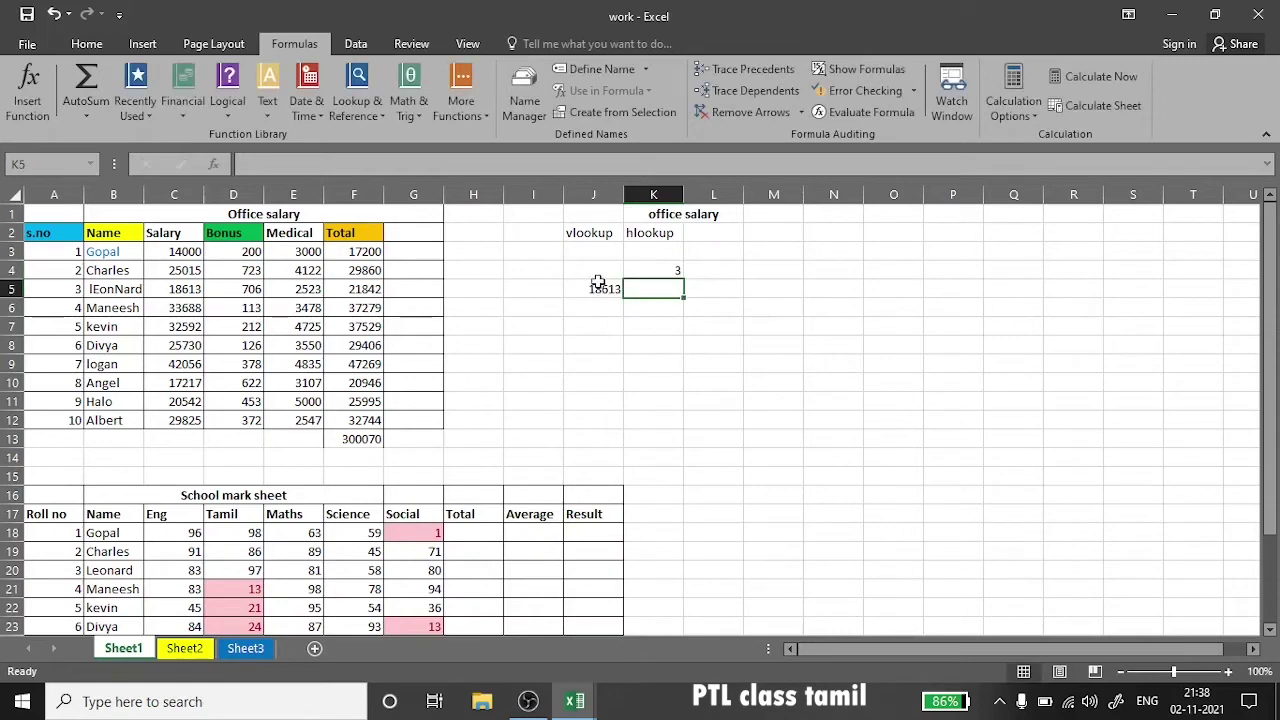
{"action": "left_click", "coordinate": [597, 284]}
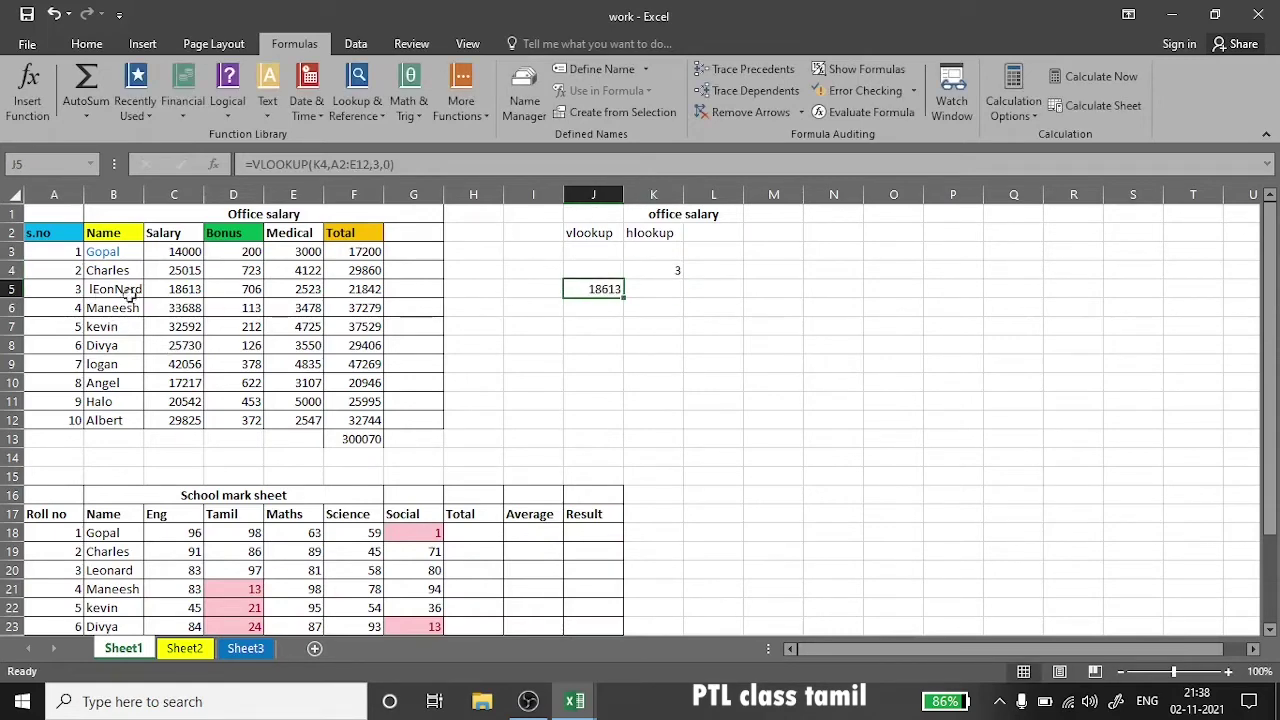
{"action": "left_click", "coordinate": [168, 293]}
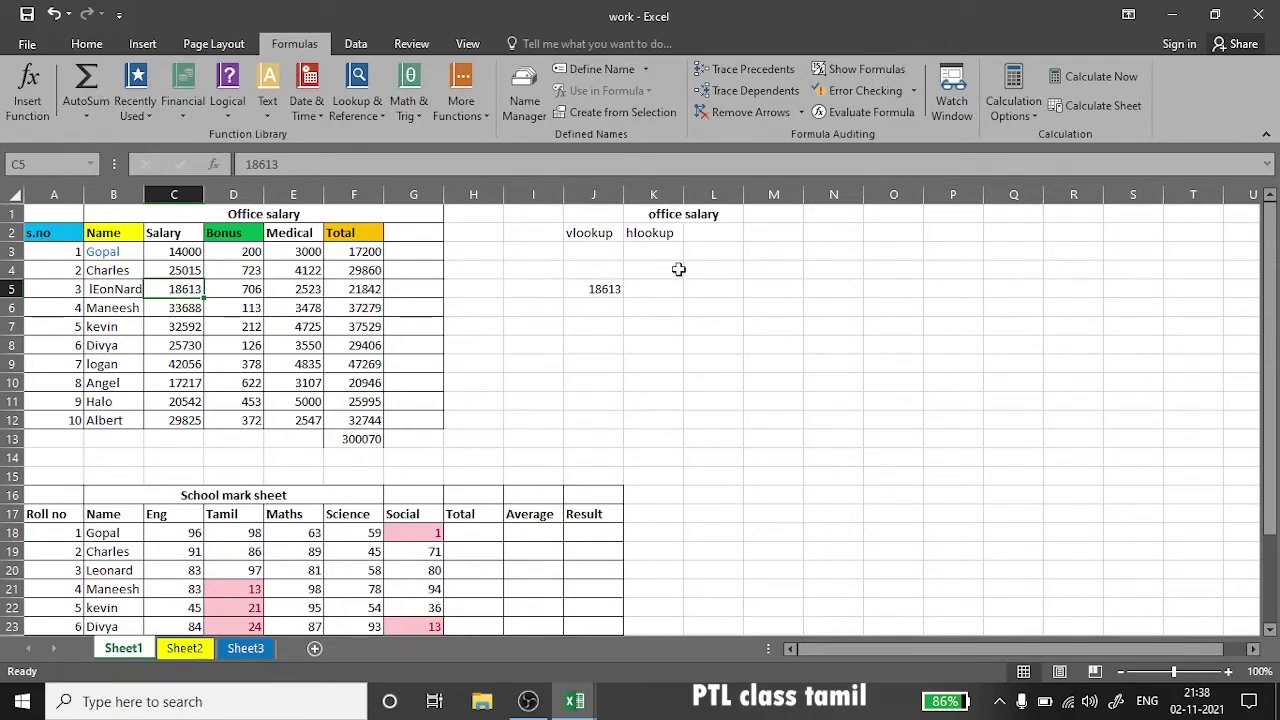
- Inspect J5's VLOOKUP references, then reopen K4 for editing
{"action": "left_click", "coordinate": [587, 286]}
{"action": "double_click", "coordinate": [587, 286]}
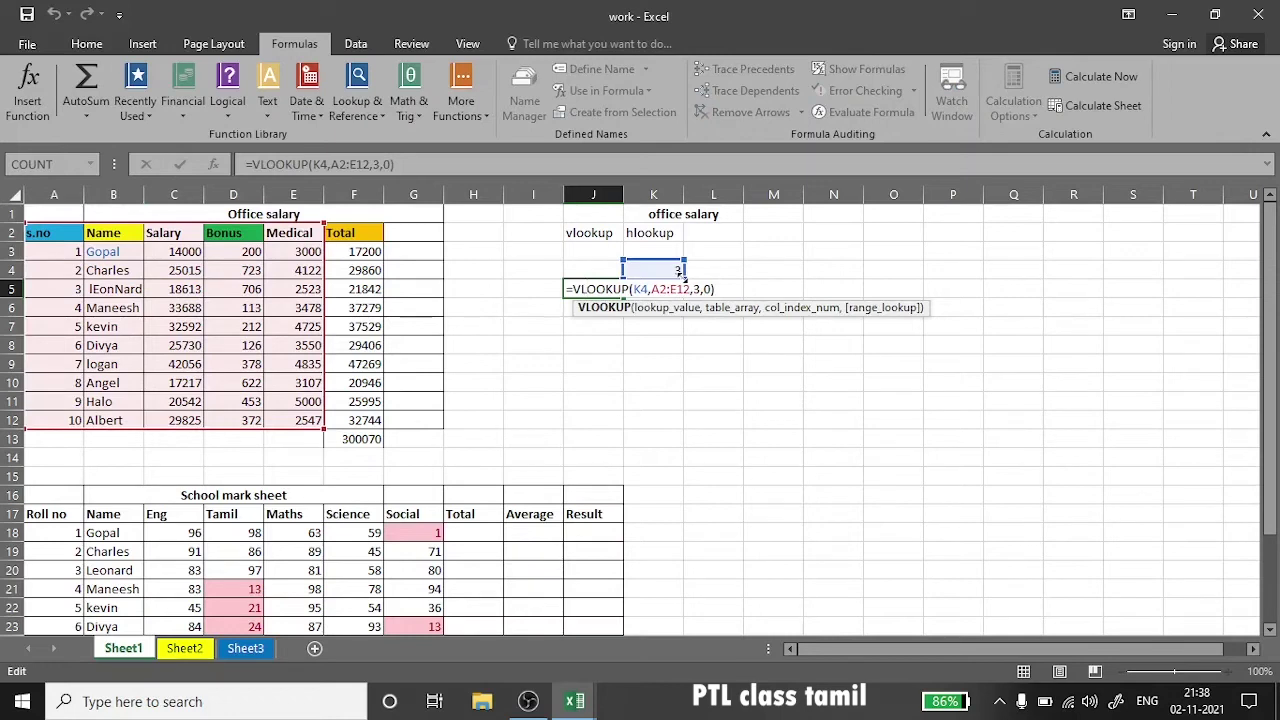
{"action": "left_click", "coordinate": [654, 325]}
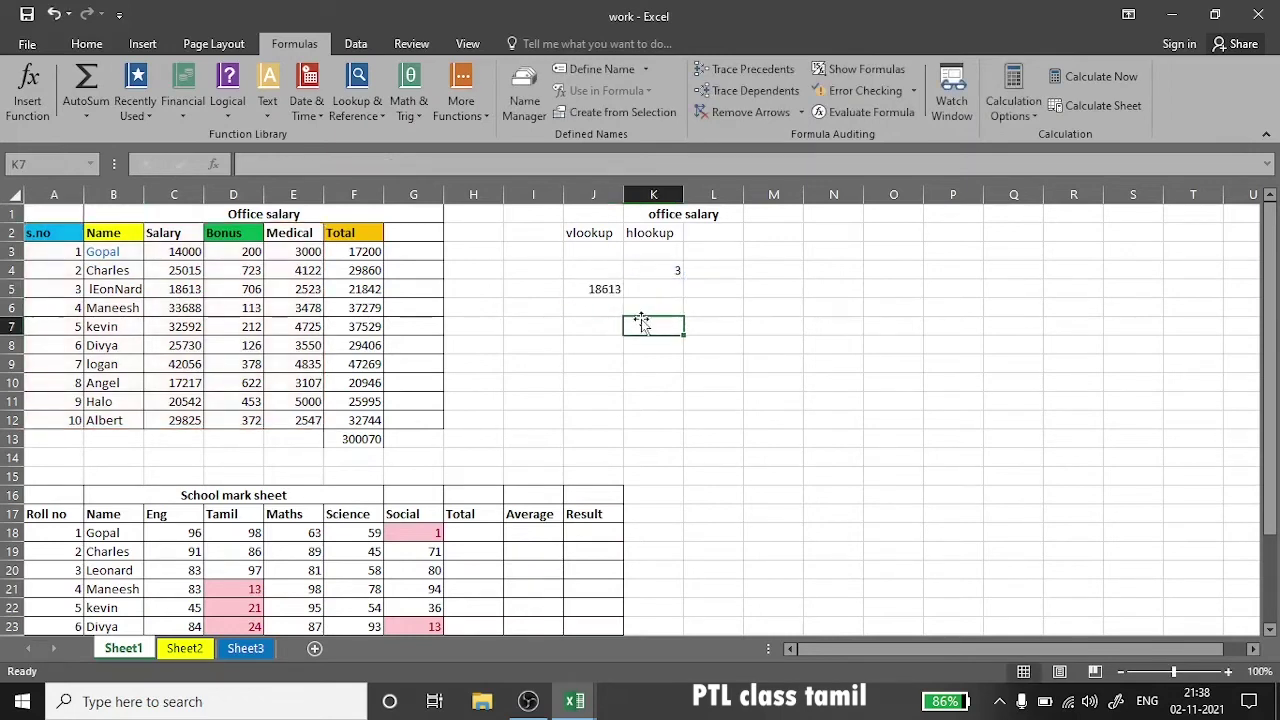
{"action": "left_click", "coordinate": [676, 272]}
{"action": "left_click", "coordinate": [590, 290]}
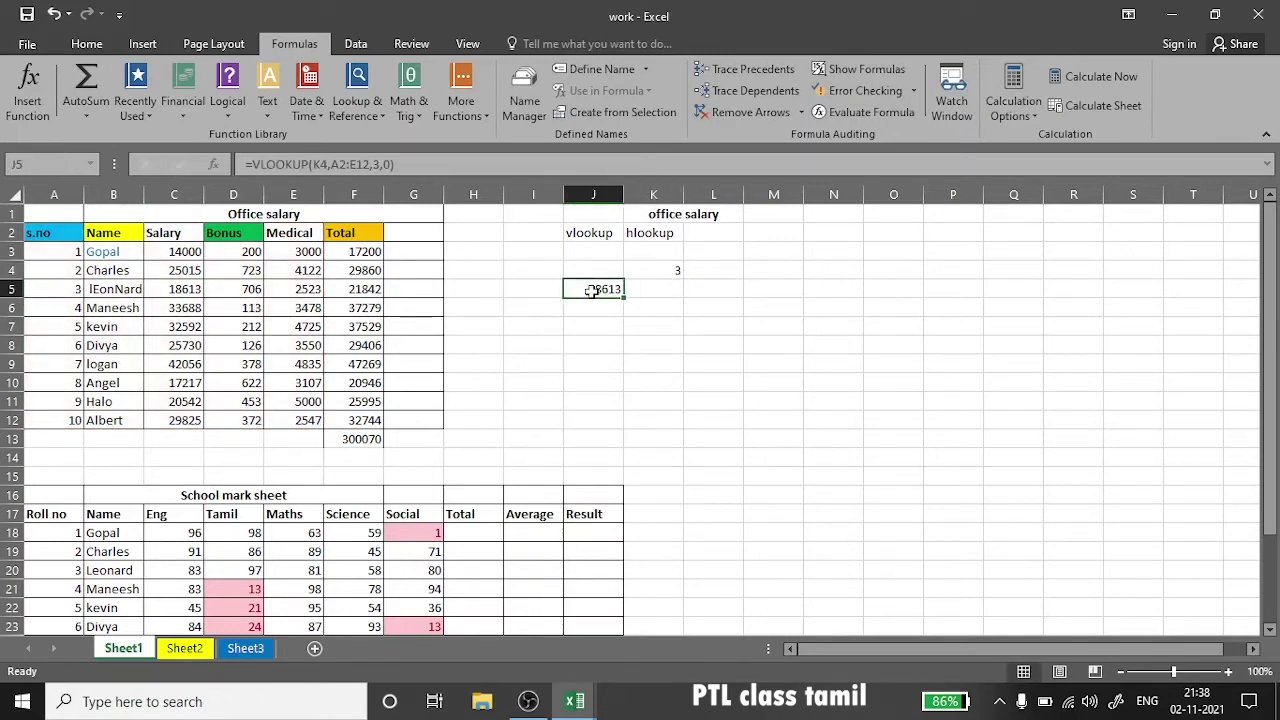
{"action": "double_click", "coordinate": [590, 290]}
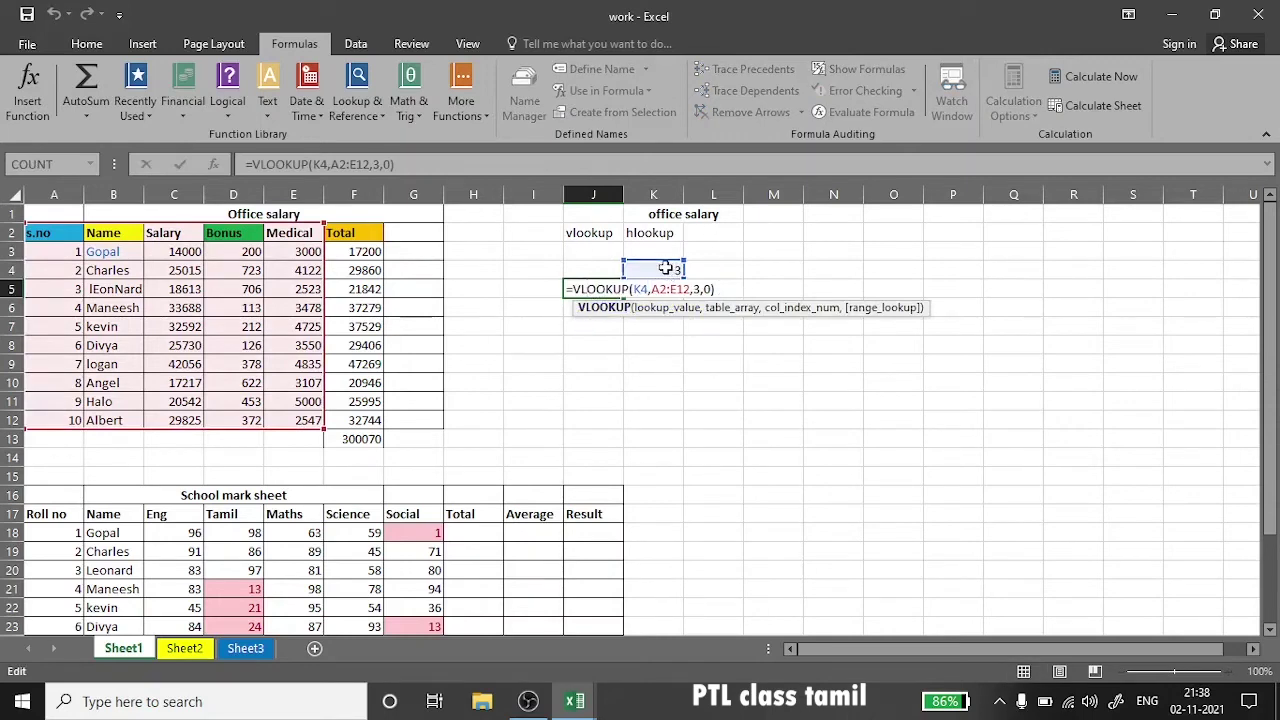
{"action": "left_click", "coordinate": [665, 268]}
{"action": "double_click", "coordinate": [665, 268]}
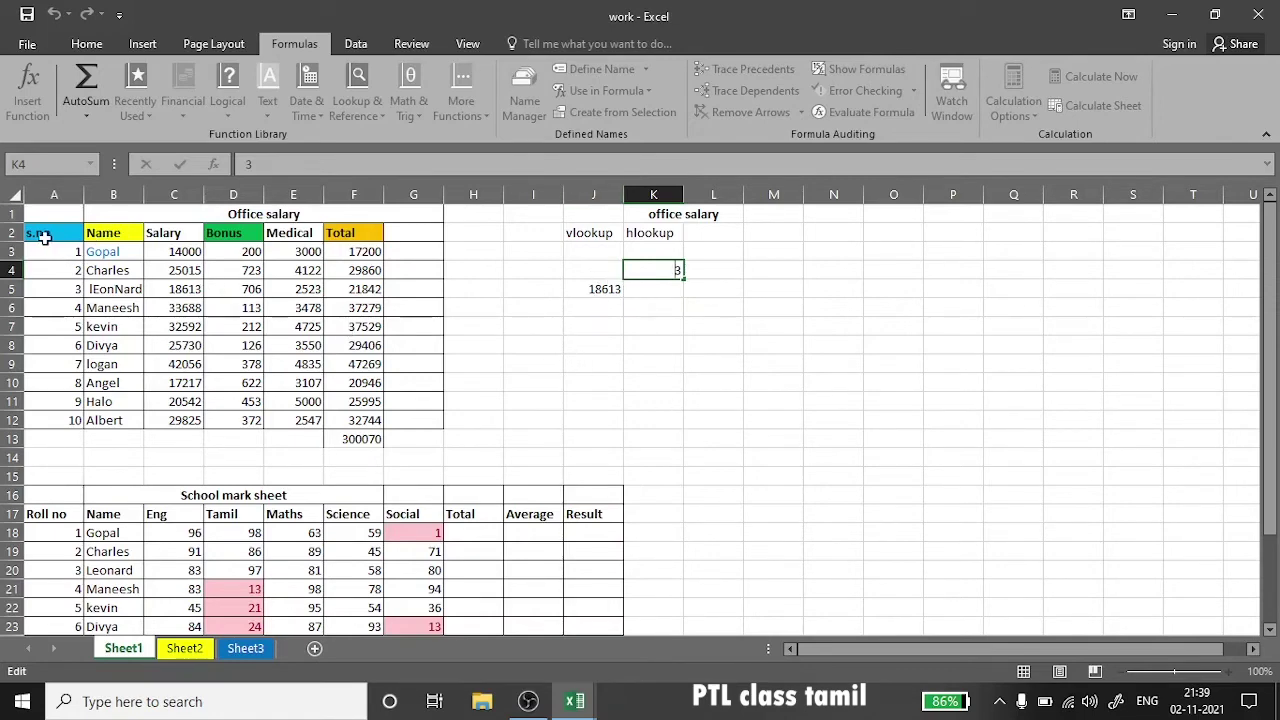
- Review the transposed salary table at M8:W13, then return to the hlookup heading in K2
{"action": "left_click", "coordinate": [38, 217]}
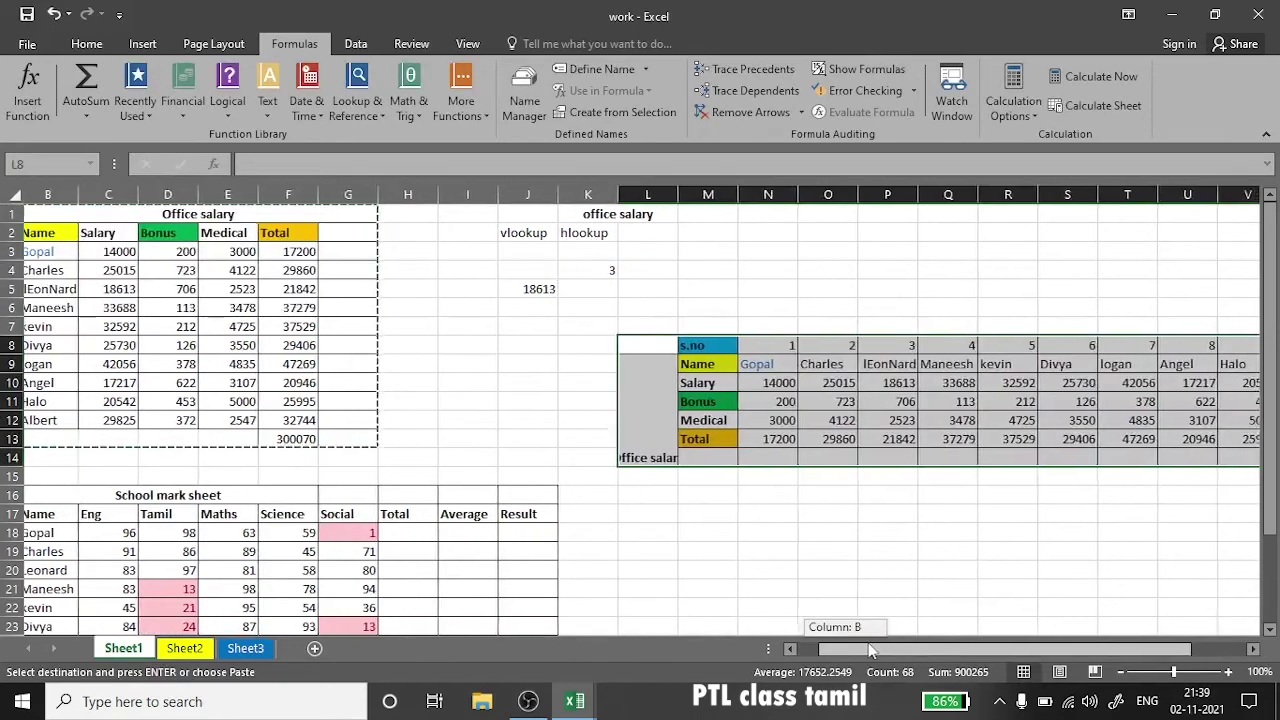
{"action": "left_click_drag", "start_coordinate": [925, 648], "coordinate": [992, 645]}
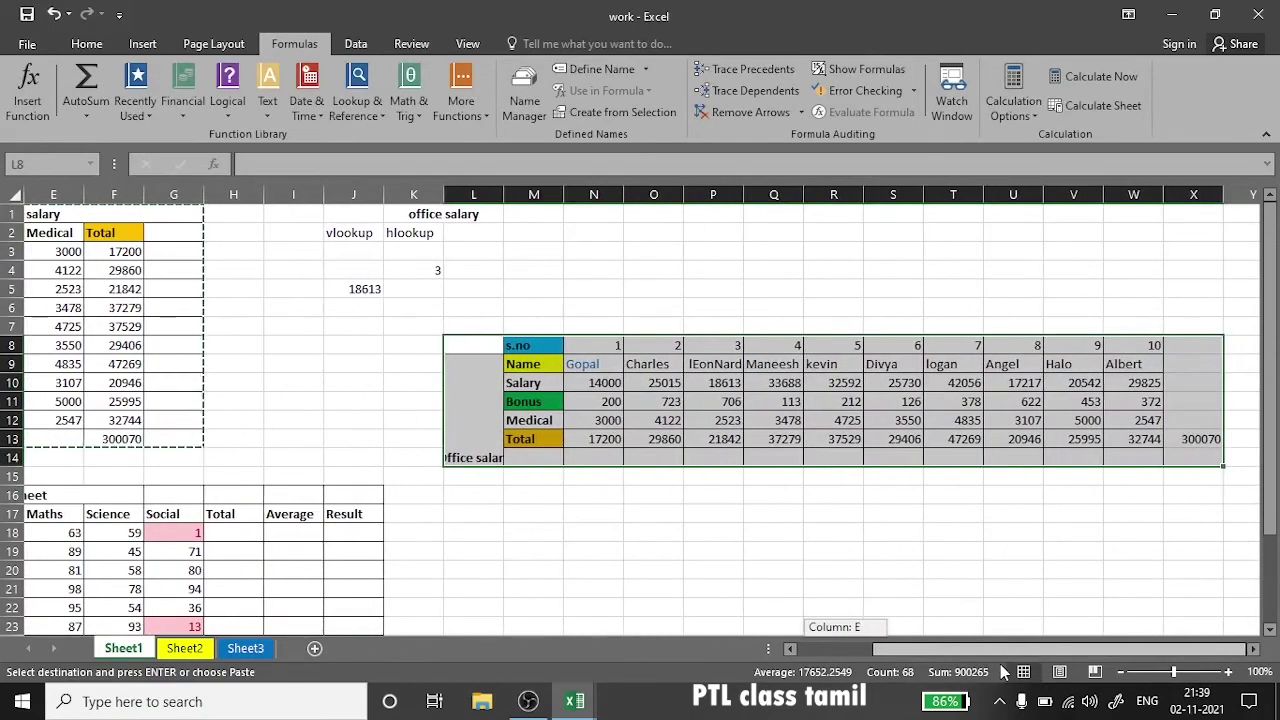
{"action": "left_click", "coordinate": [876, 457]}
{"action": "left_click", "coordinate": [514, 482]}
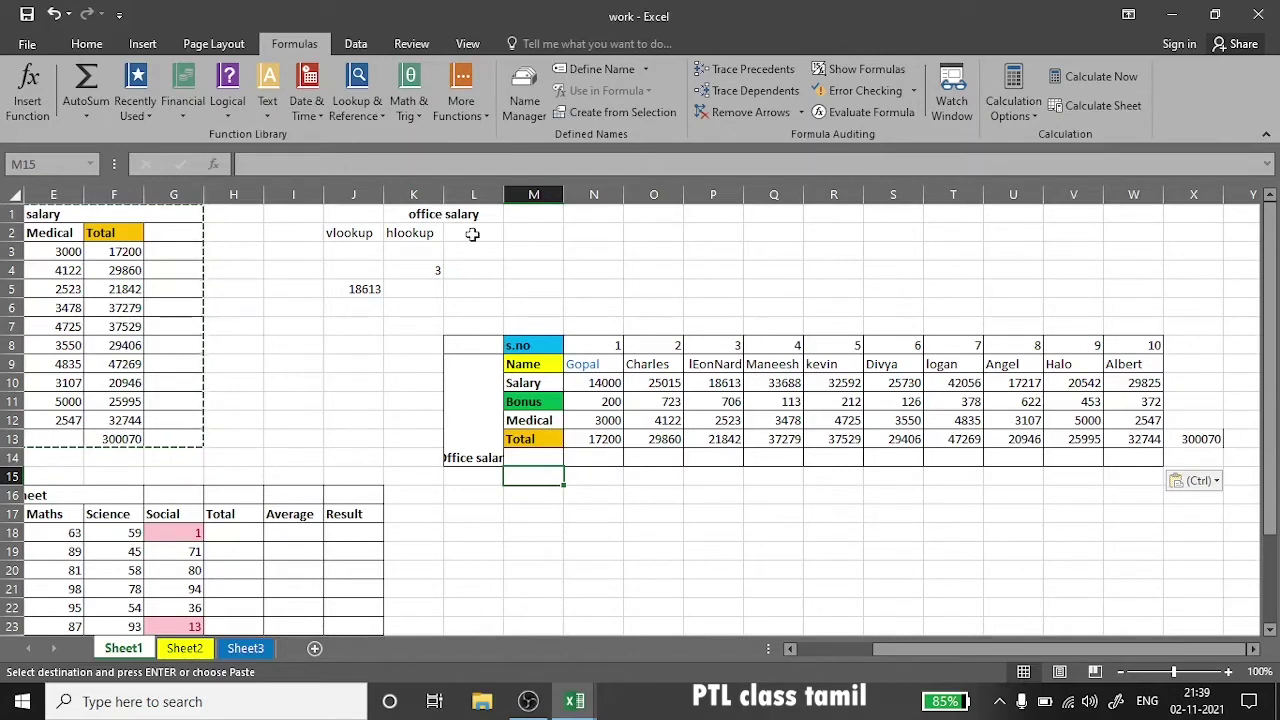
{"action": "left_click", "coordinate": [430, 236]}
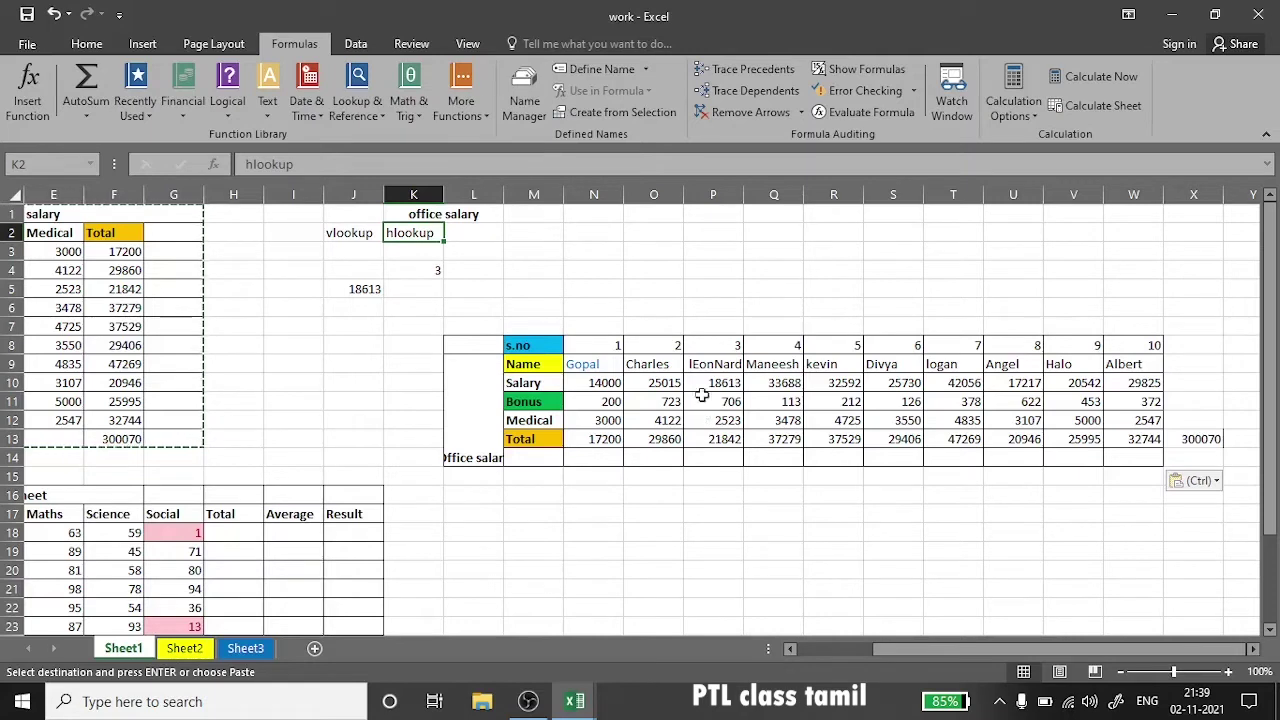
- Enter =HLOOKUP(Q2,M8:X13,3,0) in P3, which shows #N/A for now
{"action": "left_click", "coordinate": [711, 255]}
{"action": "type", "text": "=h"}
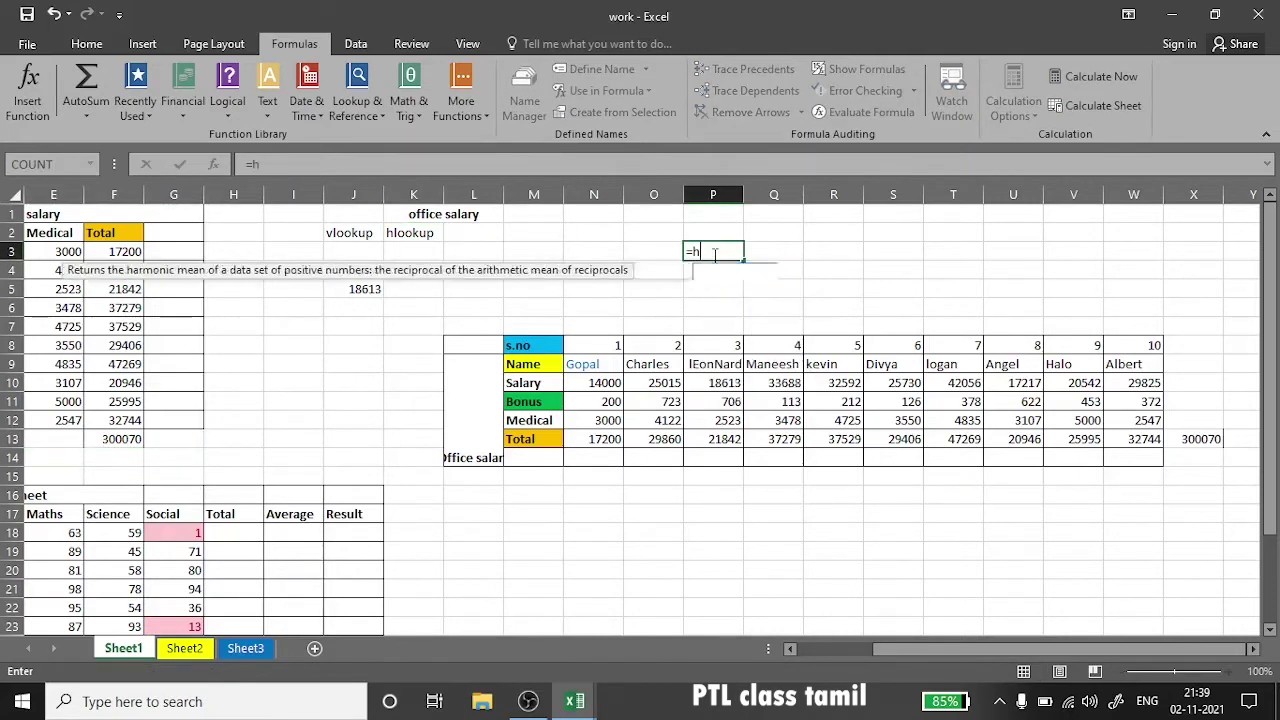
{"action": "type", "text": "lookup("}
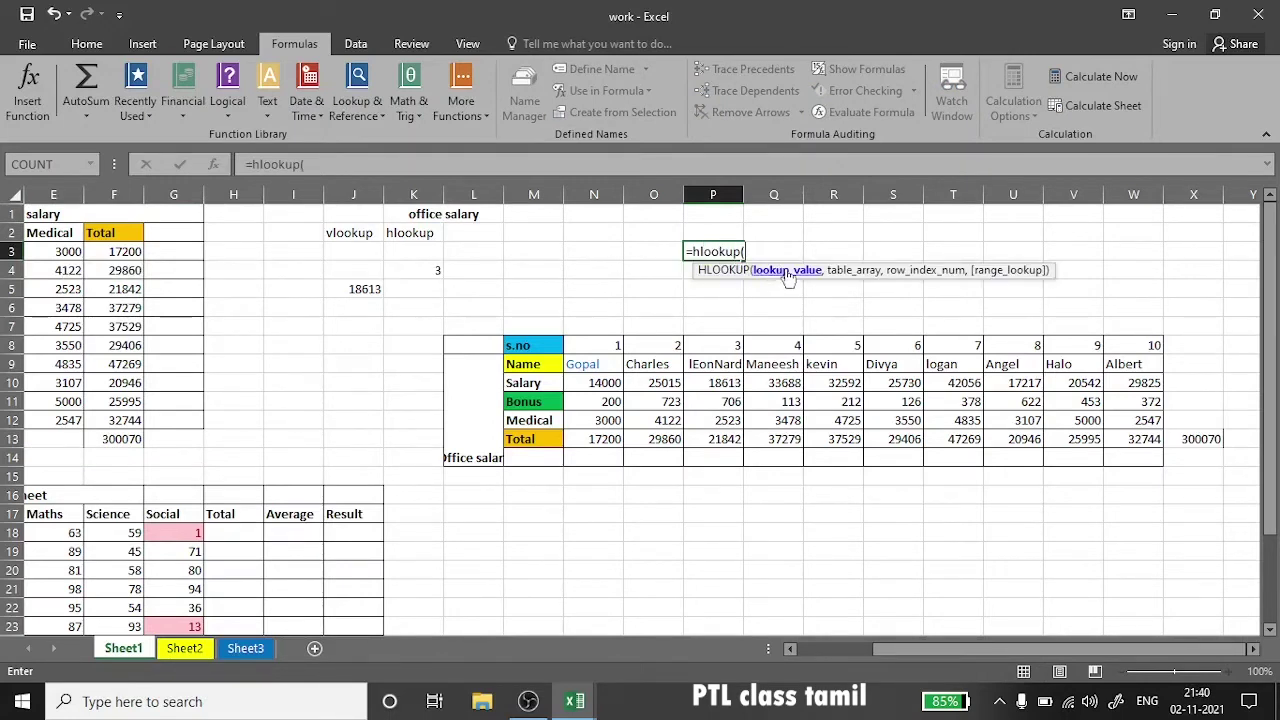
{"action": "left_click", "coordinate": [777, 228]}
{"action": "type", "text": ","}
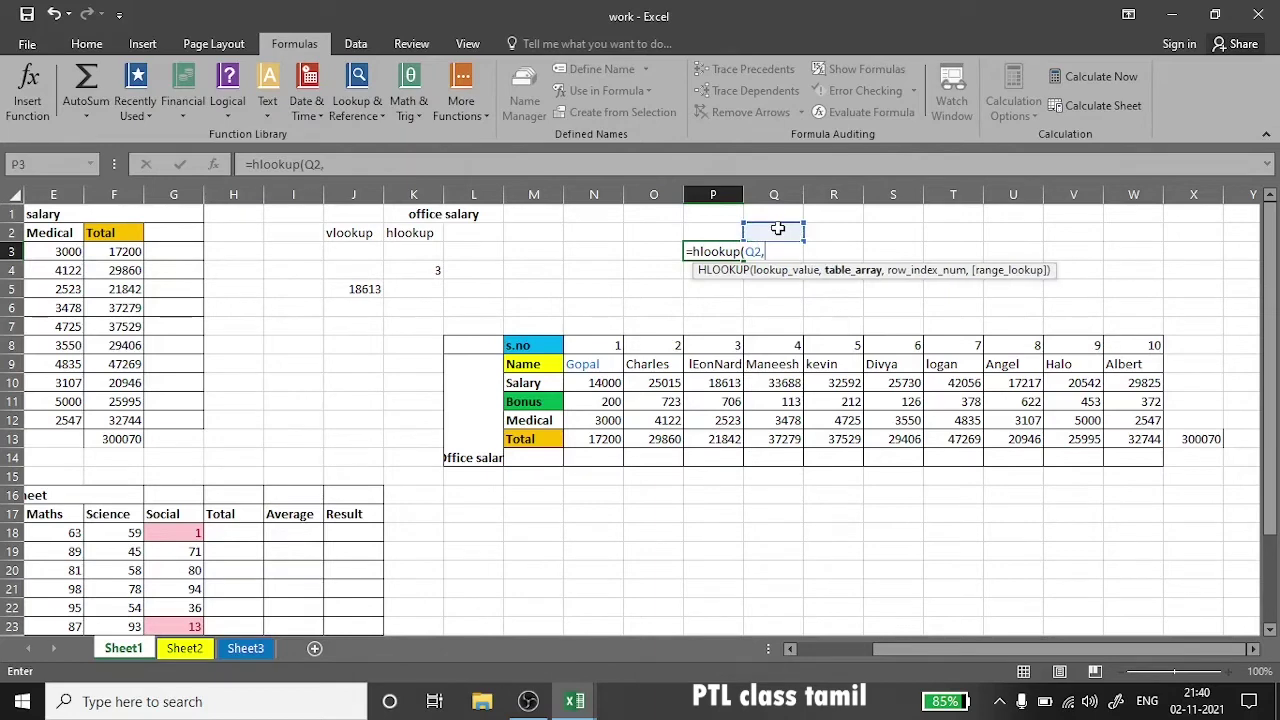
{"action": "left_click_drag", "start_coordinate": [537, 353], "coordinate": [1100, 425]}
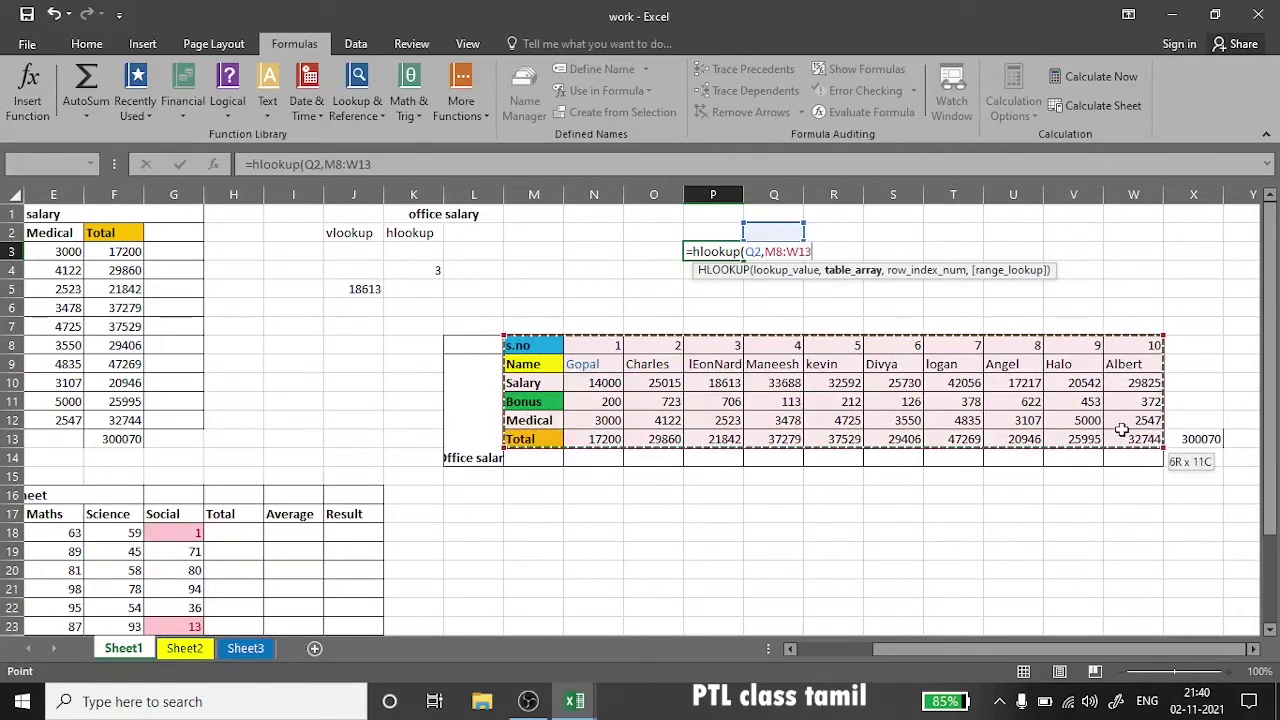
{"action": "left_click_drag", "start_coordinate": [1100, 425], "coordinate": [1198, 440]}
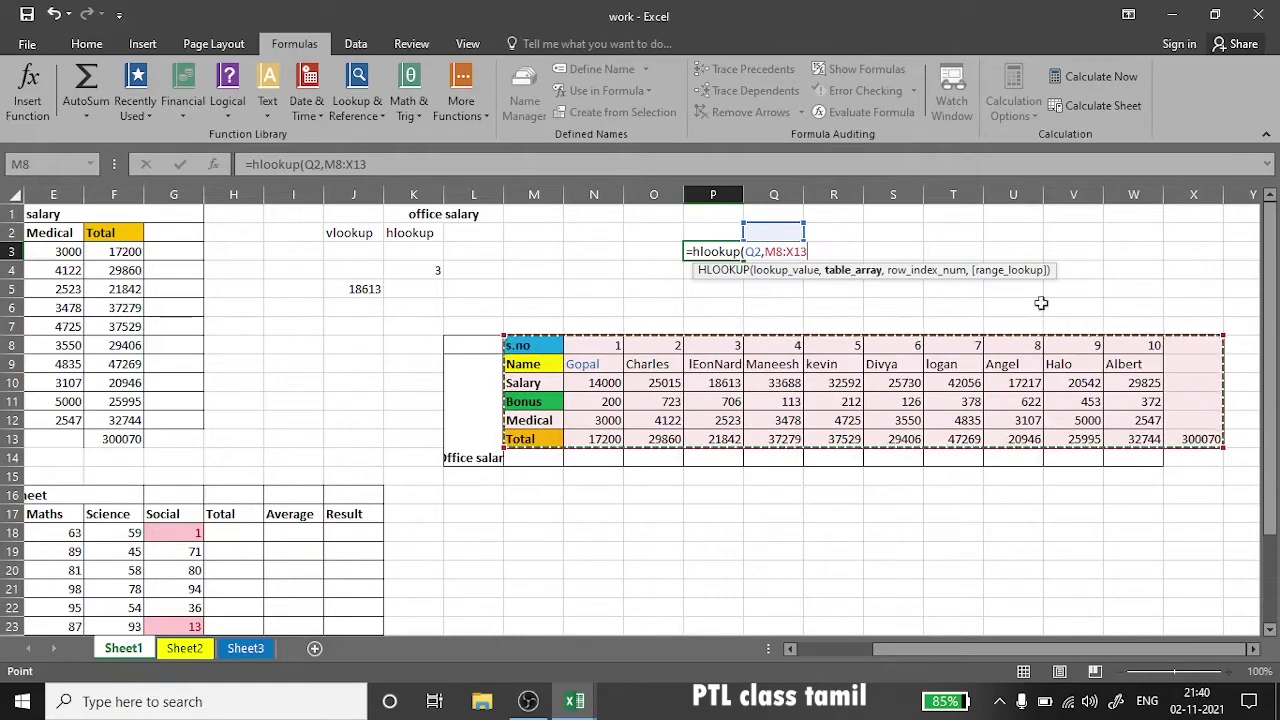
{"action": "type", "text": ","}
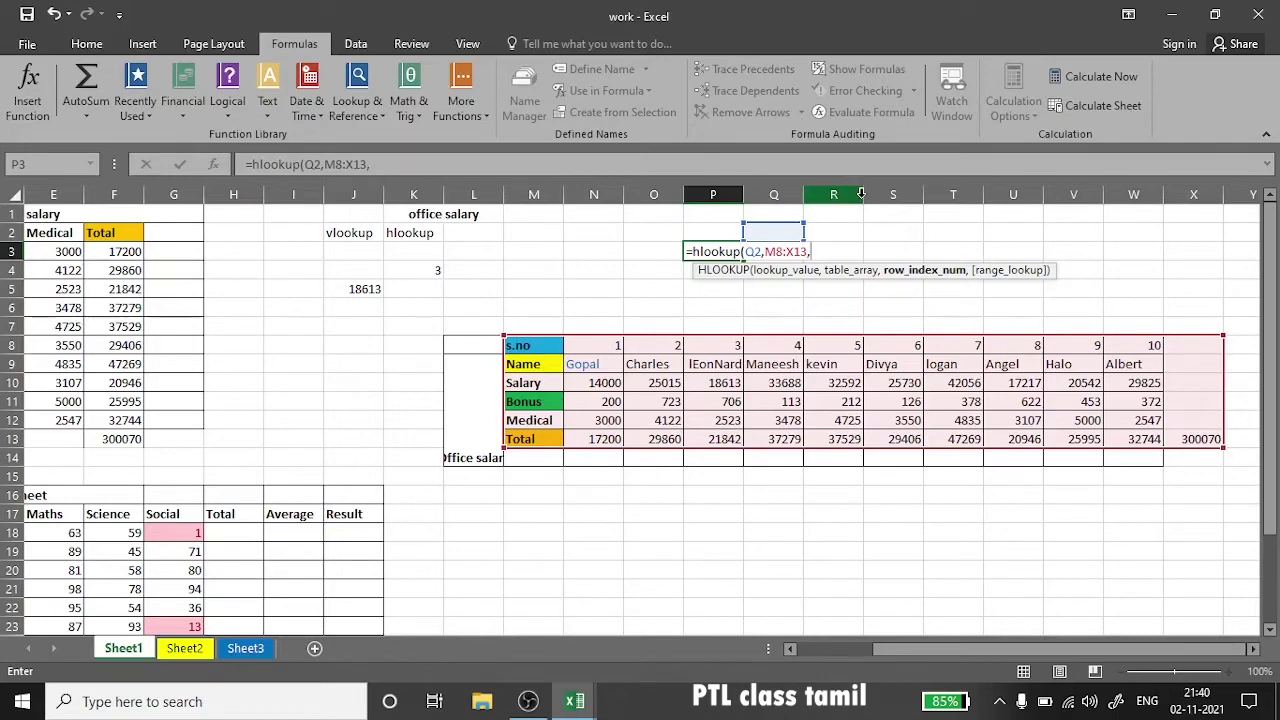
{"action": "type", "text": "3,0"}
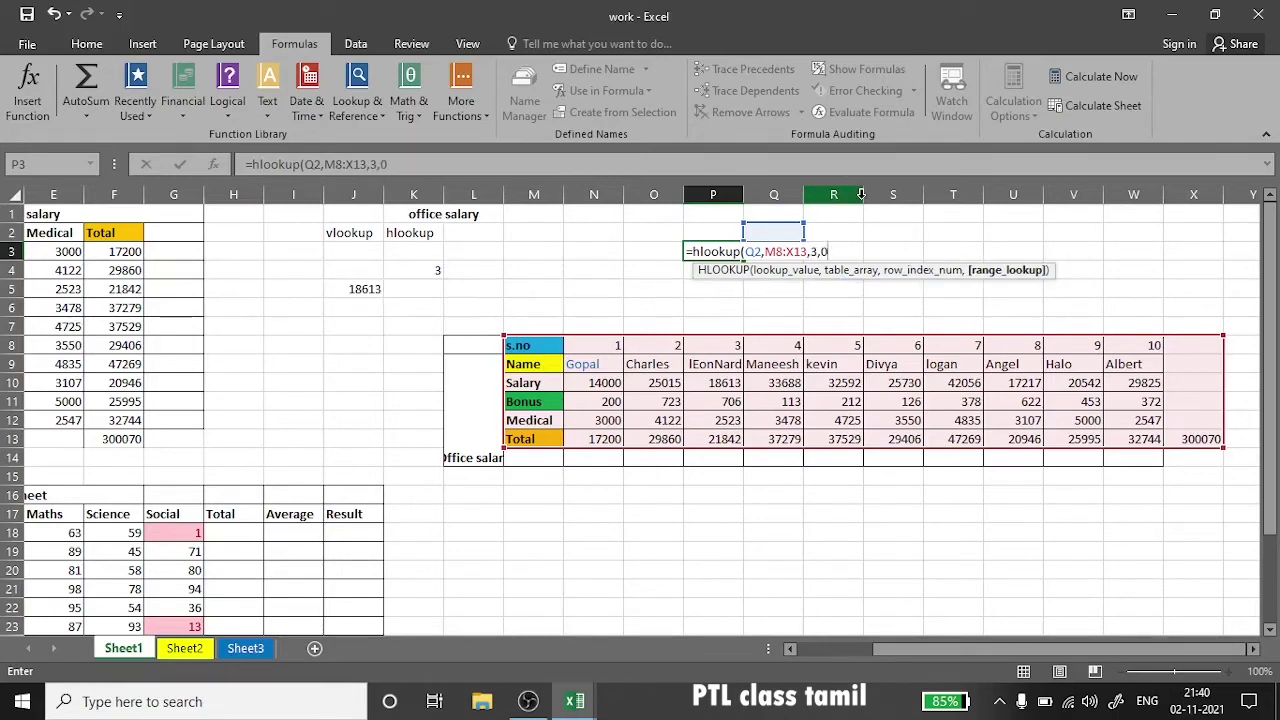
{"action": "key", "text": "Return"}
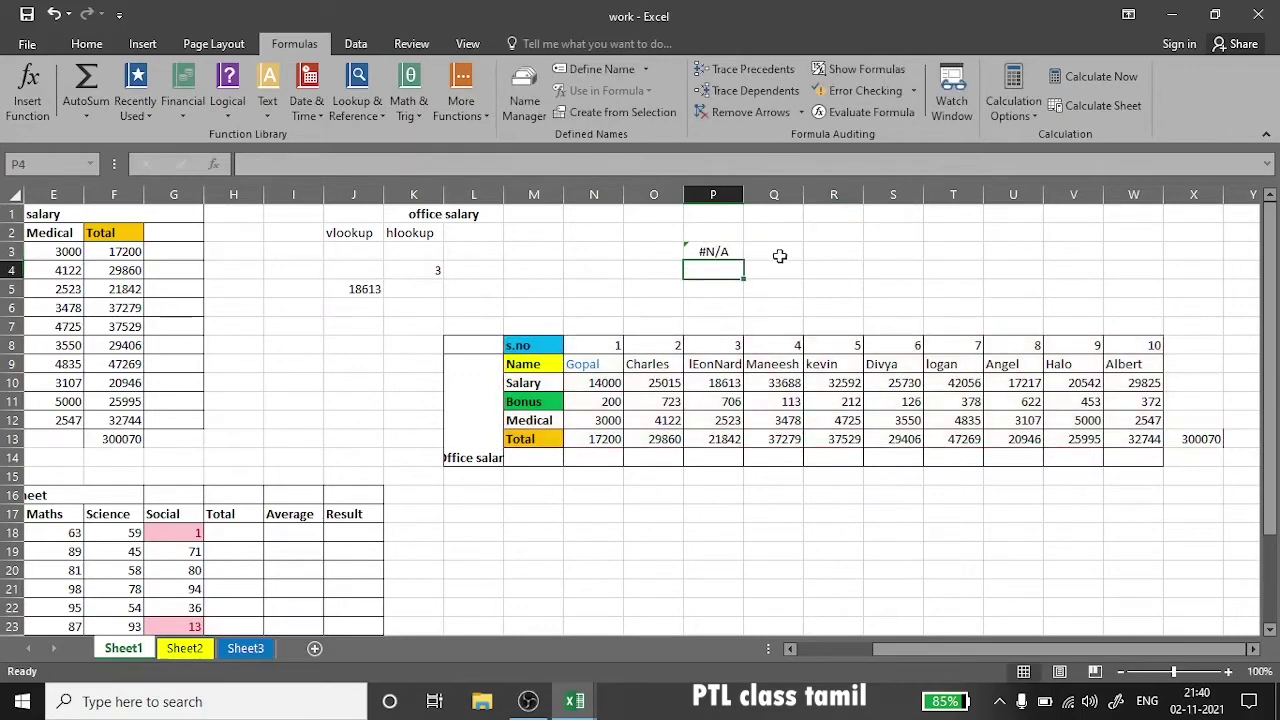
- Set Q2 to 5 so P3 returns kevin's salary 32592, then return to column A on Home
{"action": "left_click", "coordinate": [765, 233]}
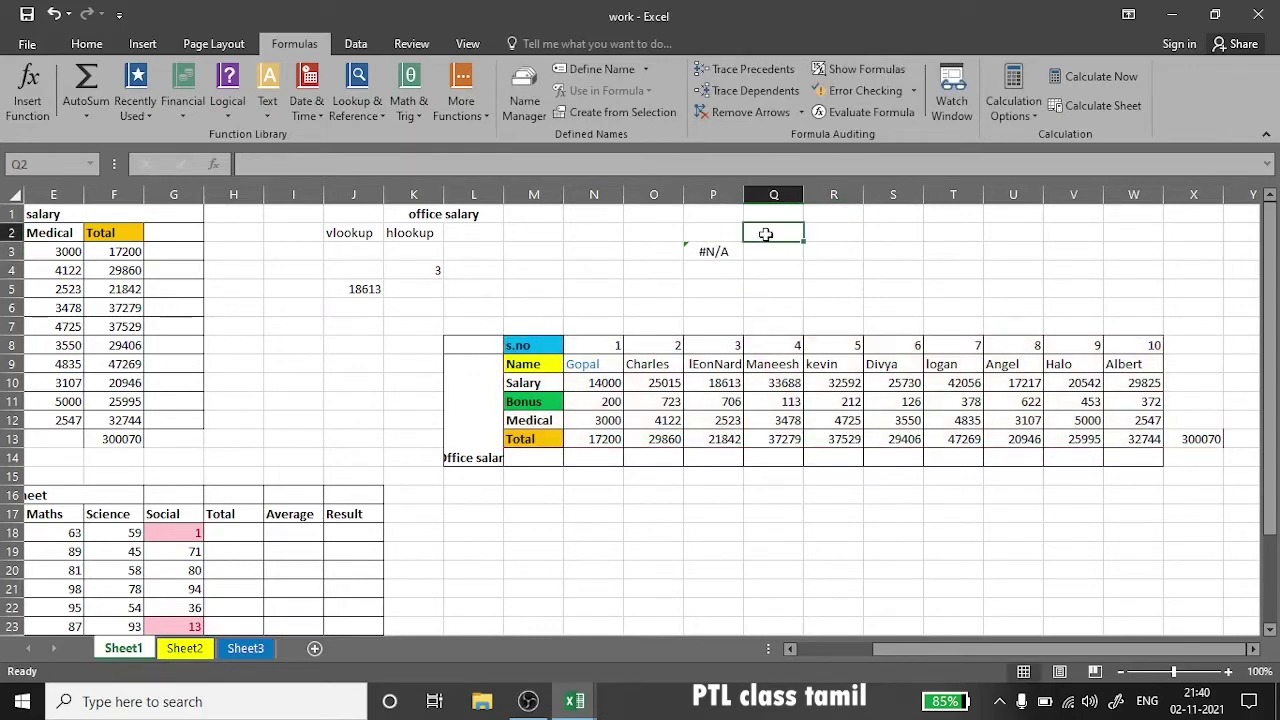
{"action": "type", "text": "5"}
{"action": "key", "text": "Return"}
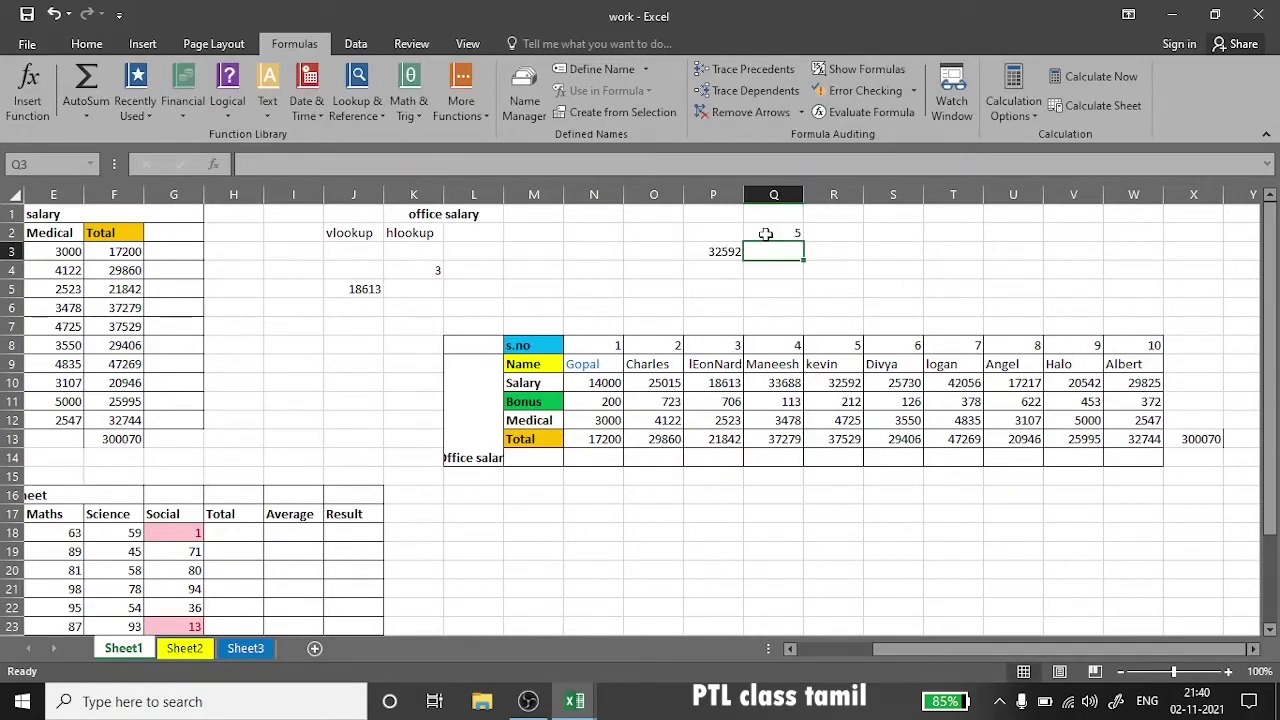
{"action": "left_click", "coordinate": [778, 233]}
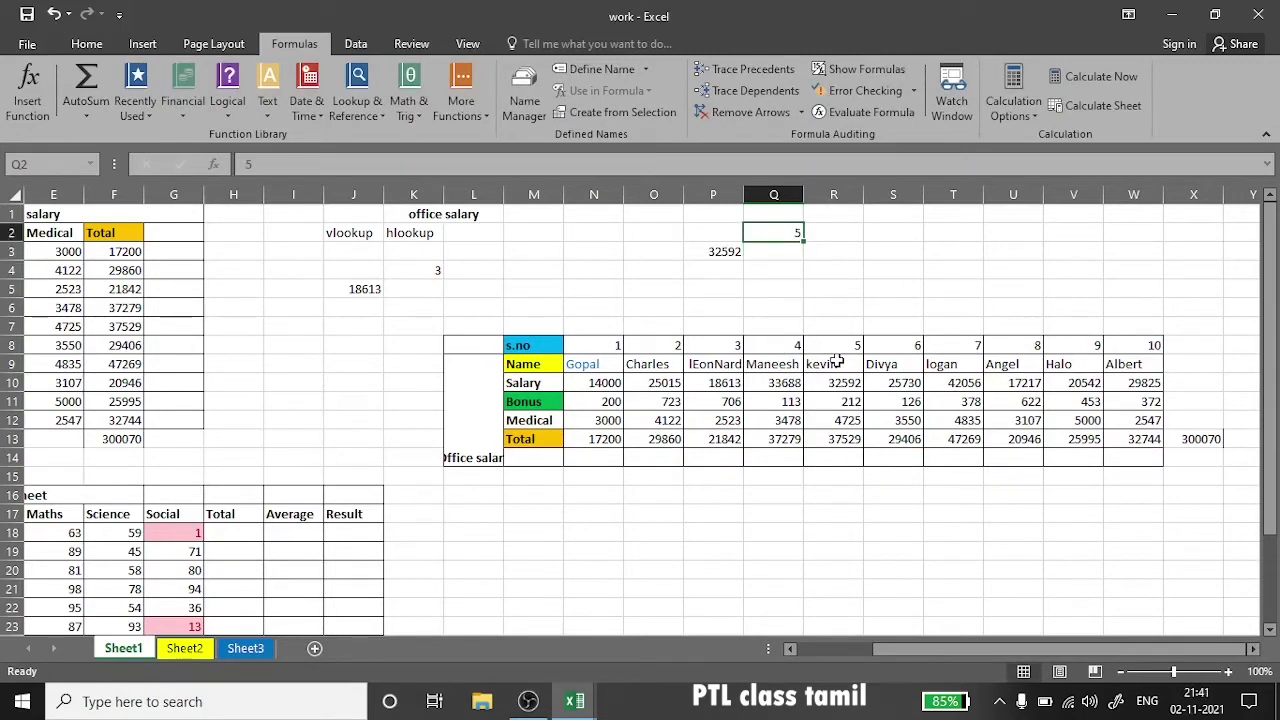
{"action": "left_click", "coordinate": [831, 385]}
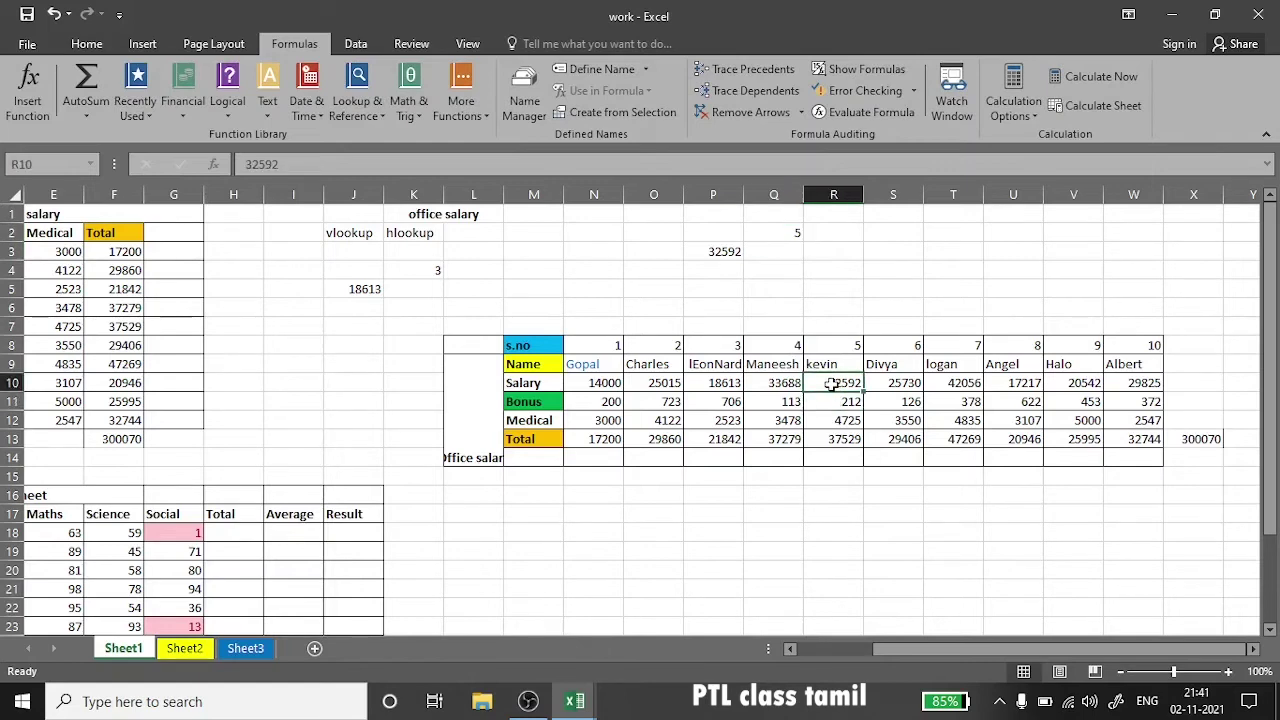
{"action": "left_click", "coordinate": [845, 343]}
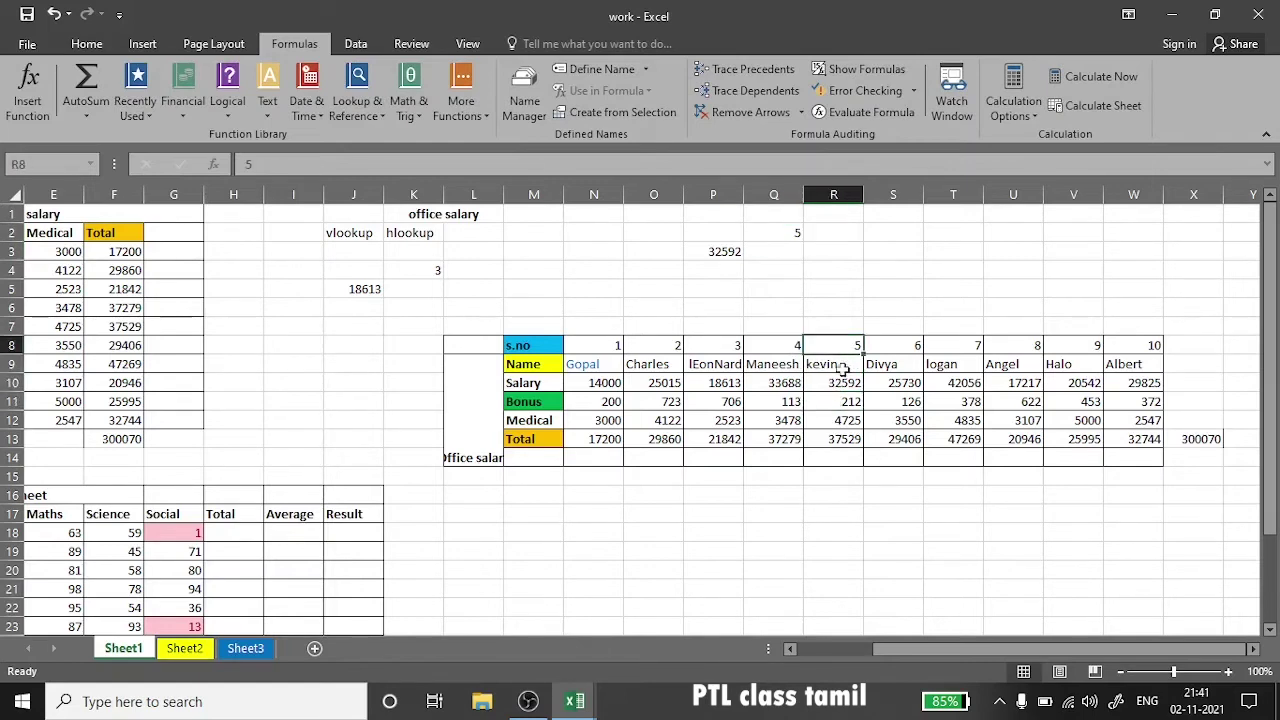
{"action": "left_click", "coordinate": [845, 390]}
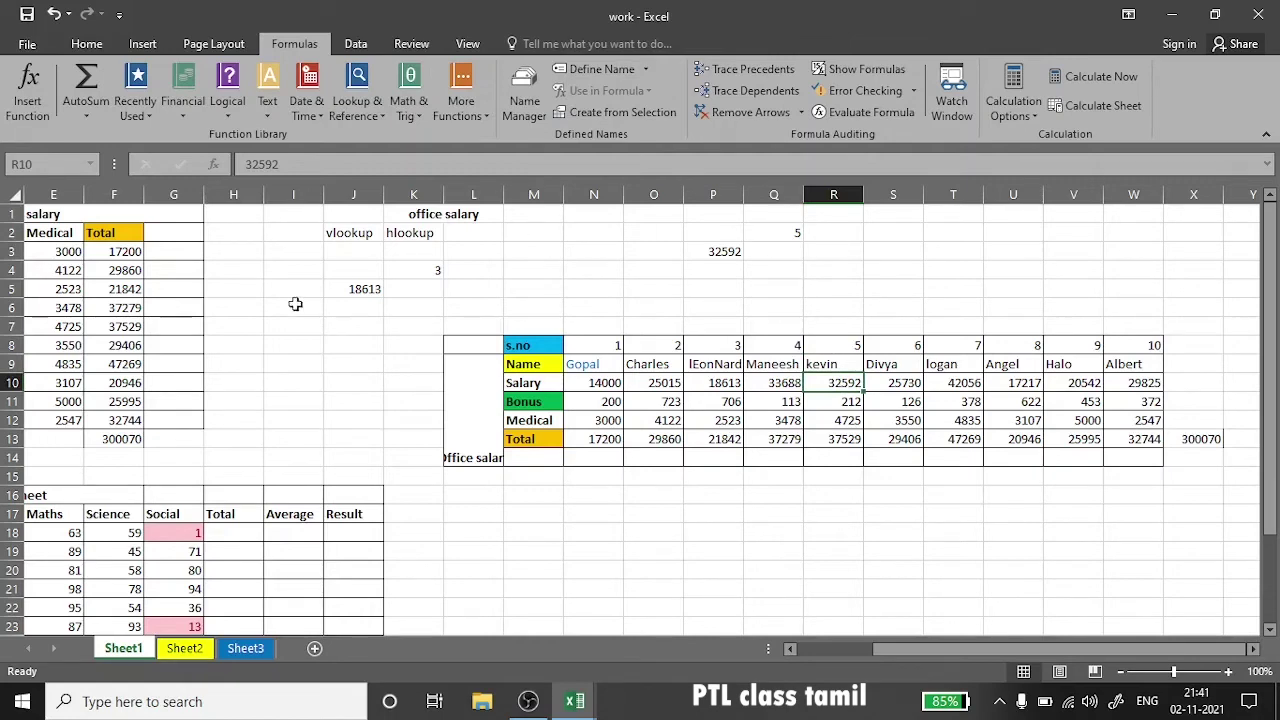
{"action": "left_click_drag", "start_coordinate": [880, 648], "coordinate": [736, 656]}
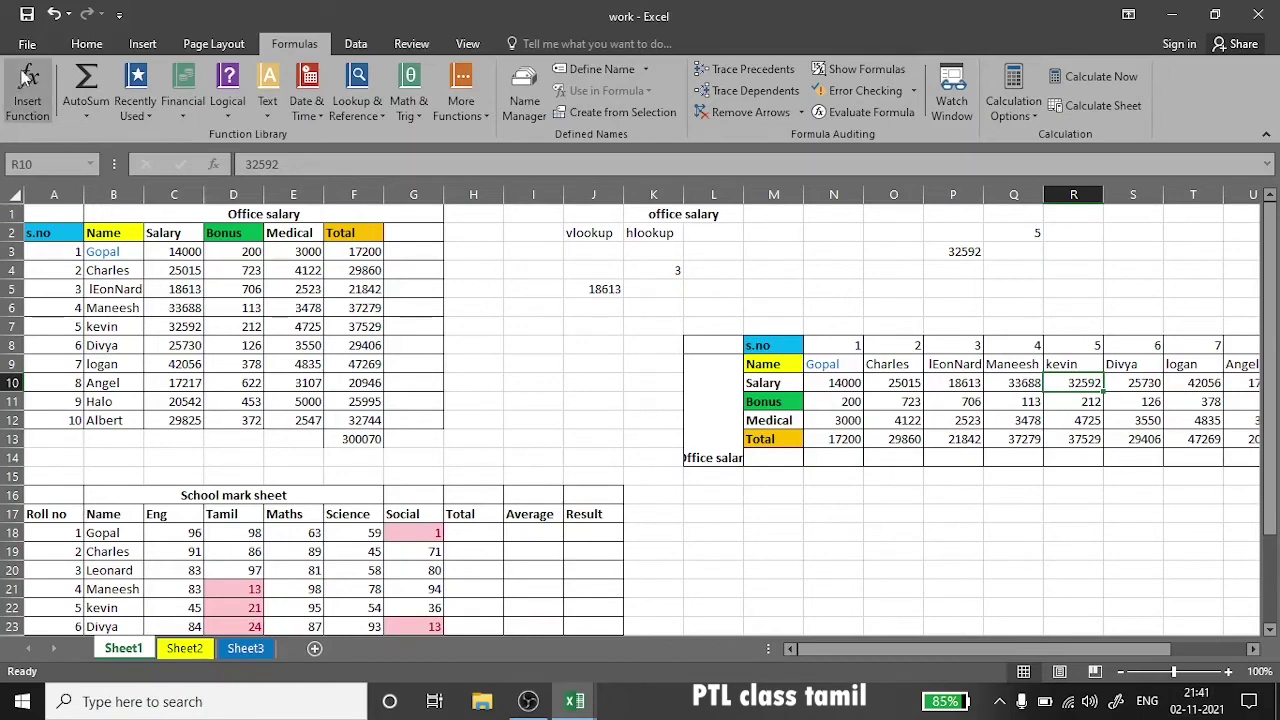
{"action": "left_click", "coordinate": [78, 44]}
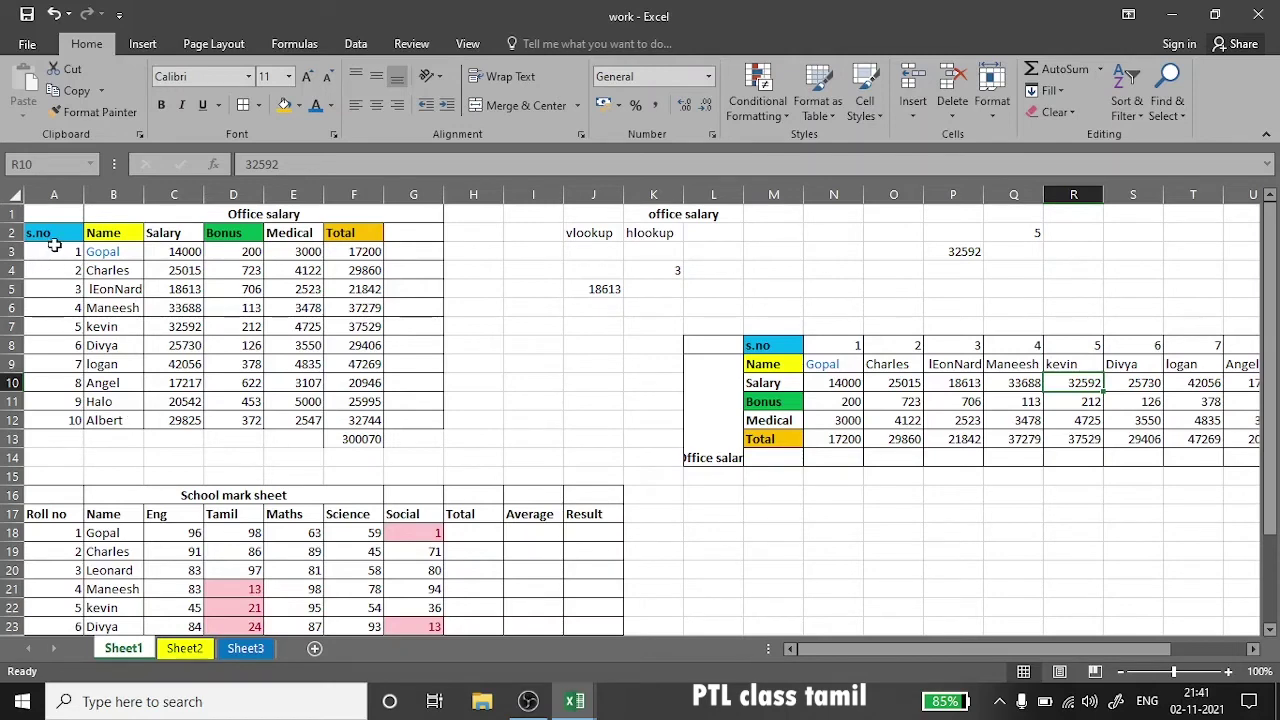
- Select the salary rows and open Custom Sort, then cancel without sorting
{"action": "mouse_move", "coordinate": [57, 251]}
{"action": "left_mouse_down"}
{"action": "mouse_move", "coordinate": [316, 326]}
{"action": "mouse_move", "coordinate": [343, 363]}
{"action": "mouse_move", "coordinate": [343, 428]}
{"action": "left_mouse_up"}
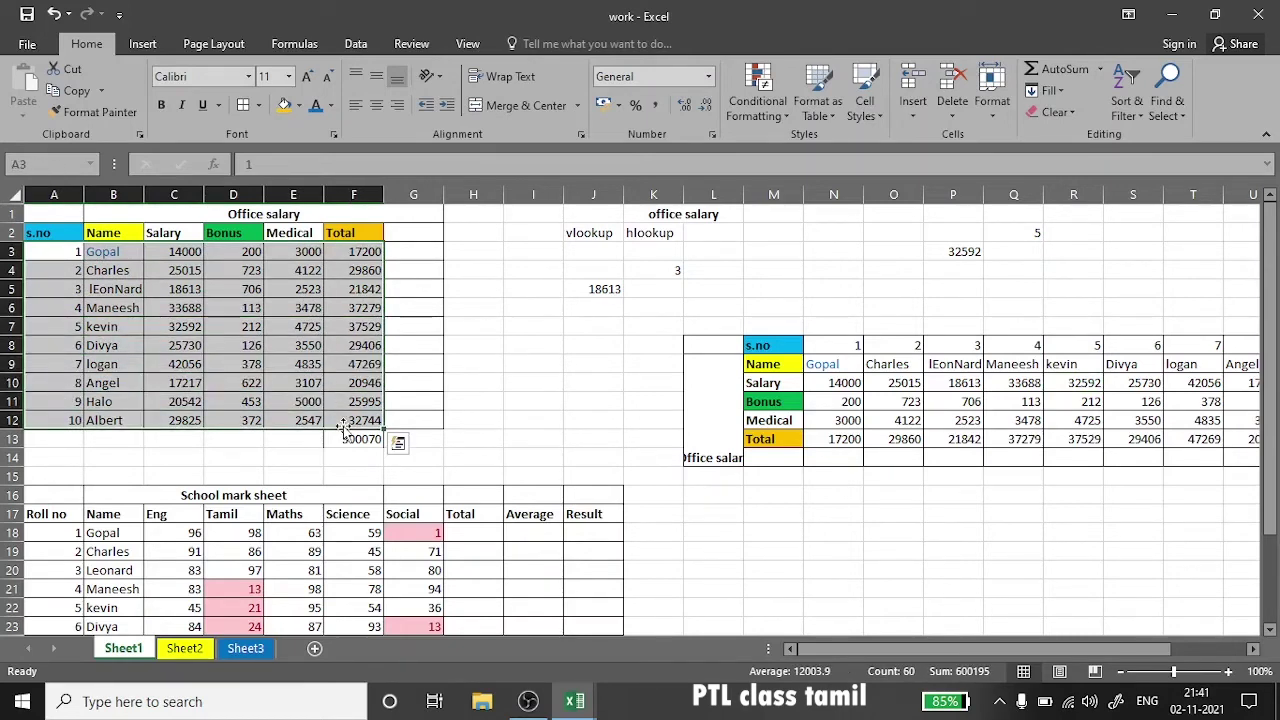
{"action": "mouse_move", "coordinate": [110, 251]}
{"action": "left_mouse_down"}
{"action": "mouse_move", "coordinate": [110, 356]}
{"action": "mouse_move", "coordinate": [128, 422]}
{"action": "left_mouse_up"}
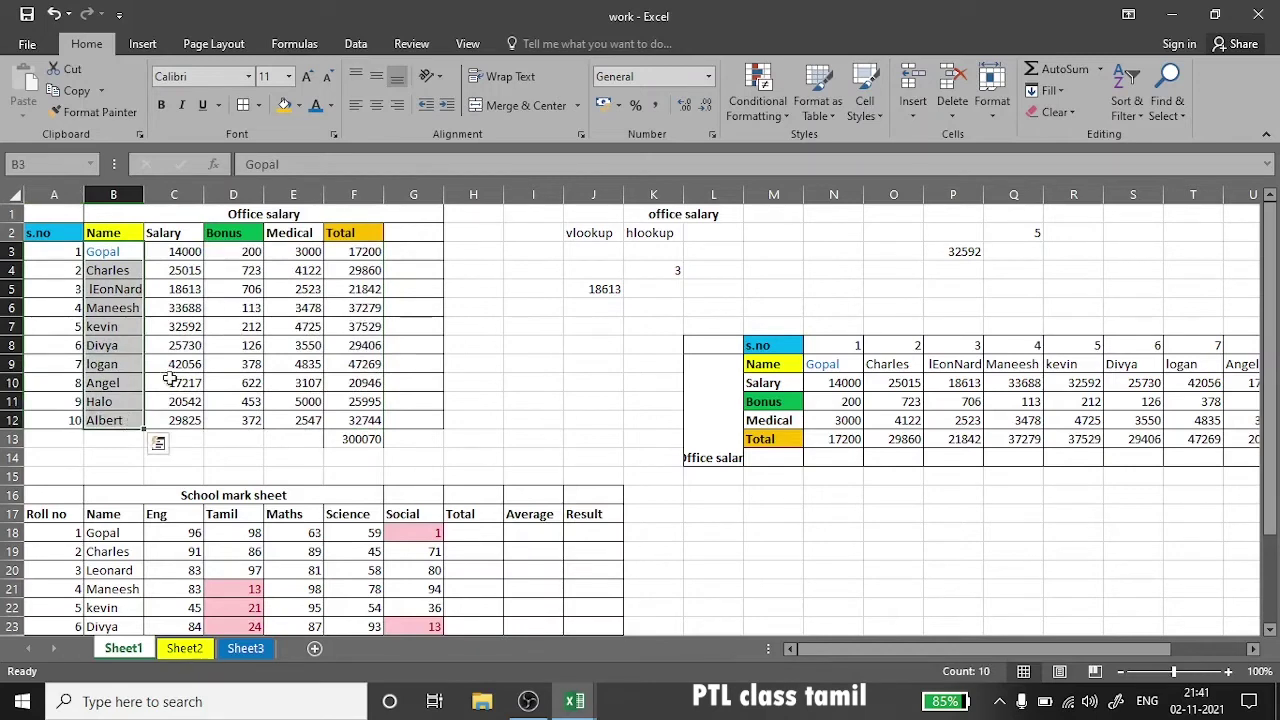
{"action": "mouse_move", "coordinate": [57, 258]}
{"action": "left_mouse_down"}
{"action": "mouse_move", "coordinate": [172, 268]}
{"action": "mouse_move", "coordinate": [365, 420]}
{"action": "left_mouse_up"}
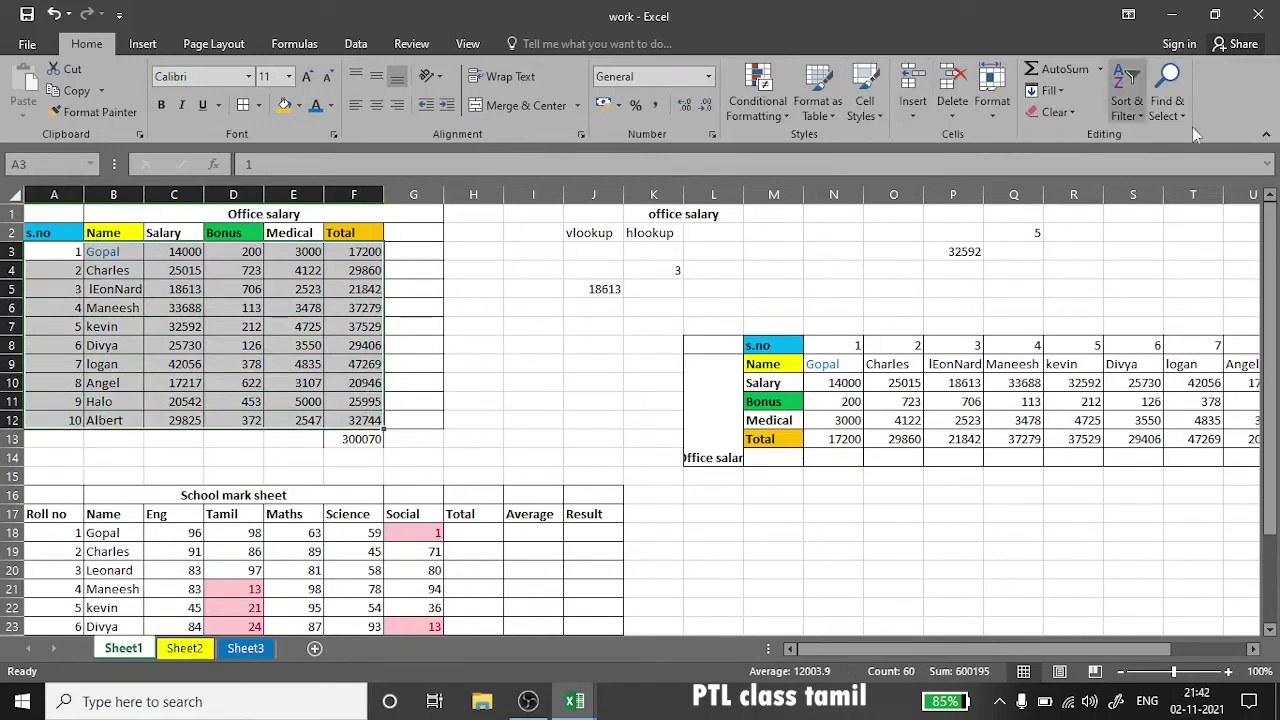
{"action": "left_click", "coordinate": [1122, 106]}
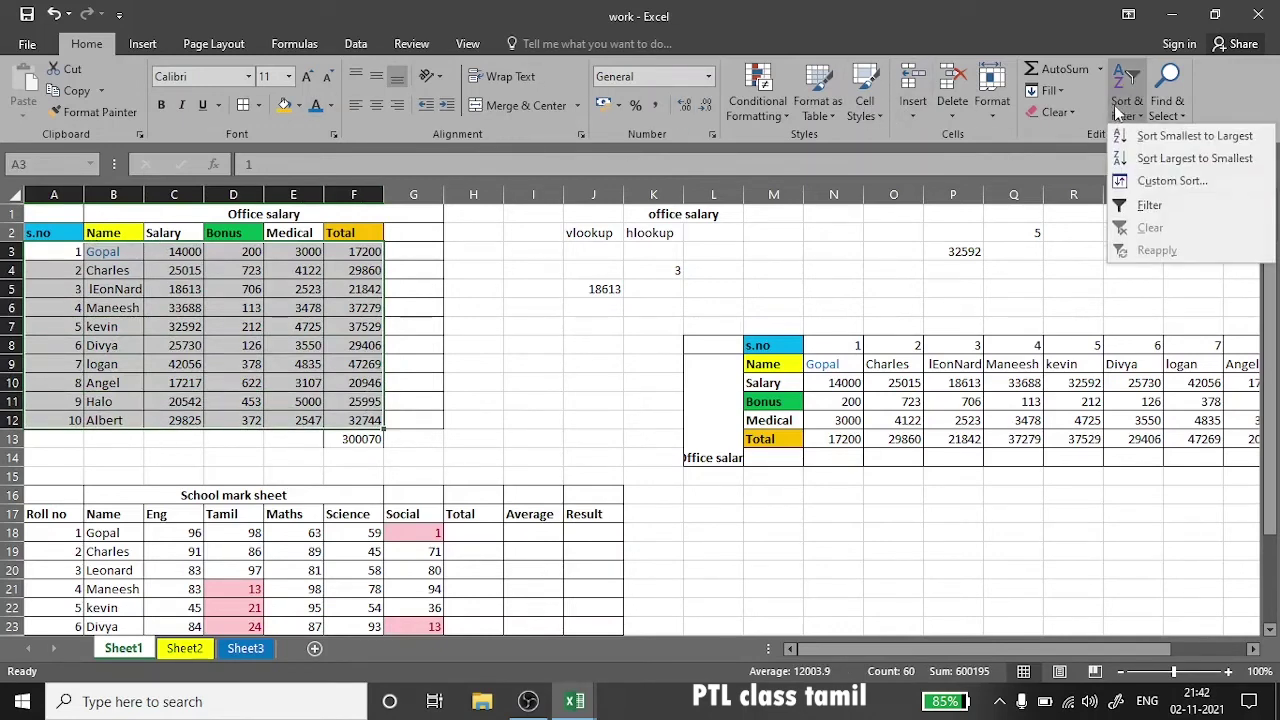
{"action": "left_click", "coordinate": [1124, 182]}
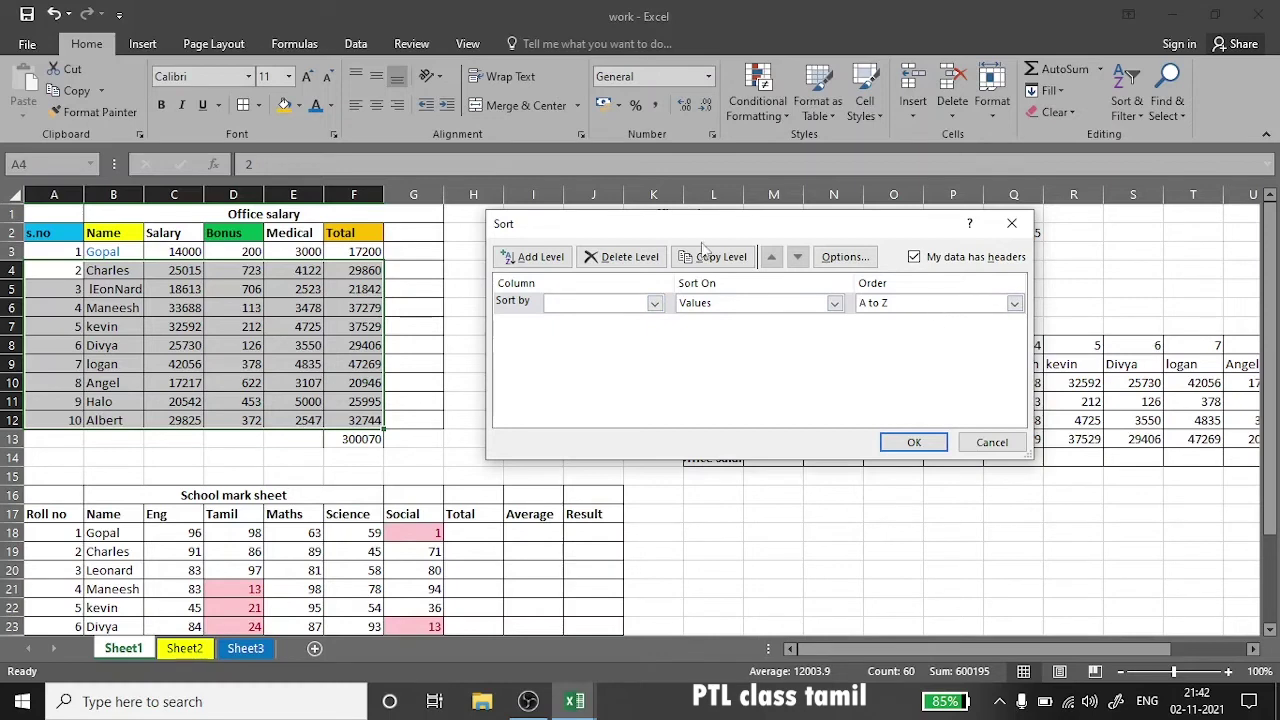
{"action": "left_click", "coordinate": [655, 305]}
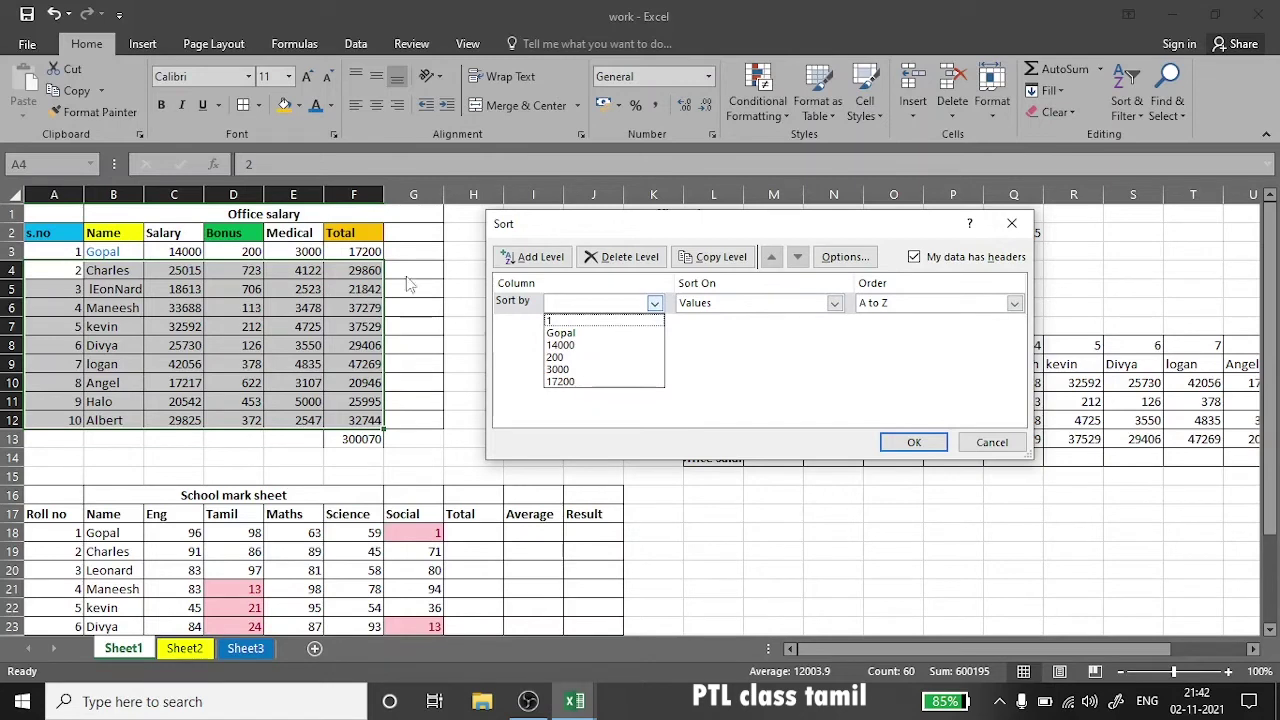
{"action": "left_click", "coordinate": [1003, 455]}
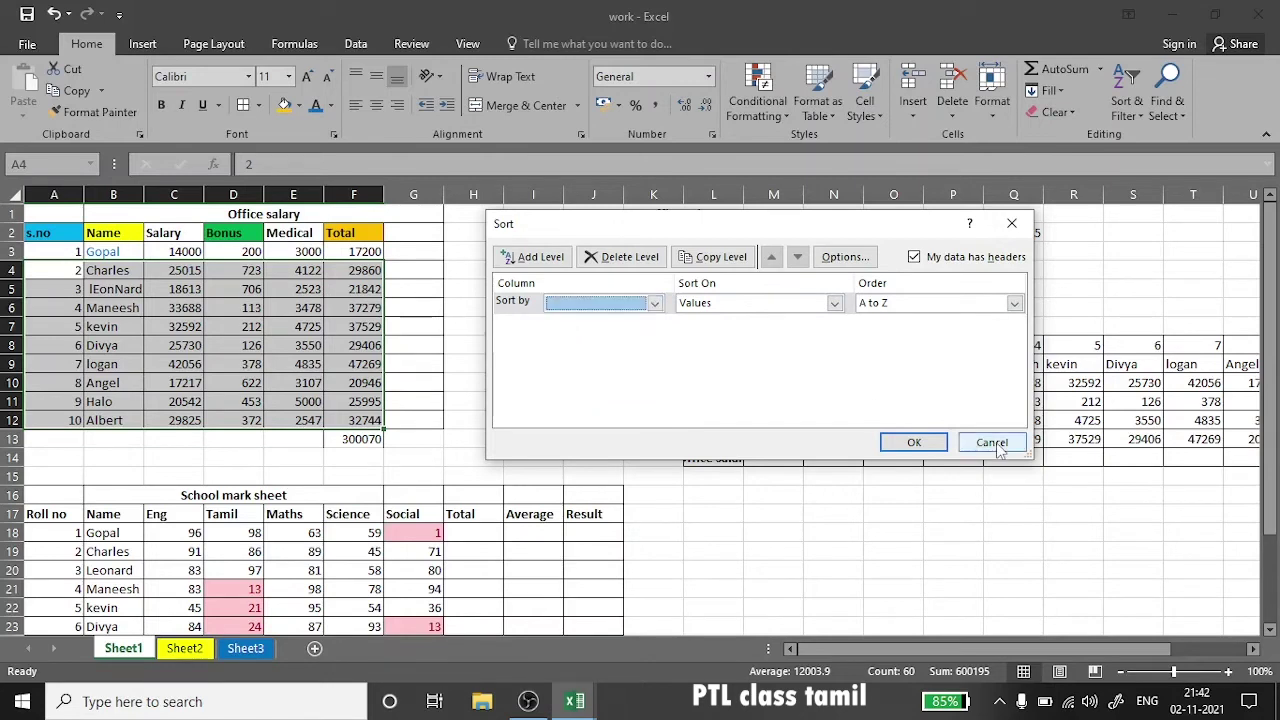
{"action": "left_click", "coordinate": [992, 443]}
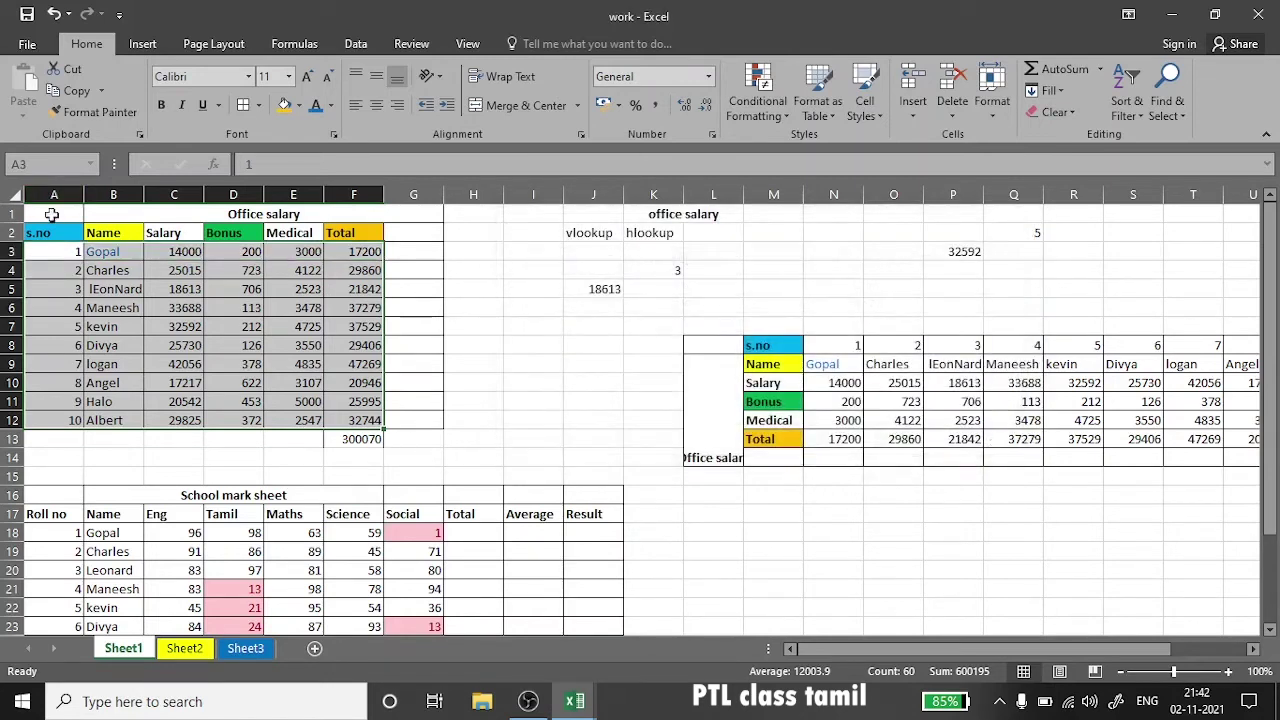
- Custom-sort the table with headers by Name, A to Z
{"action": "left_click_drag", "start_coordinate": [50, 232], "coordinate": [341, 420]}
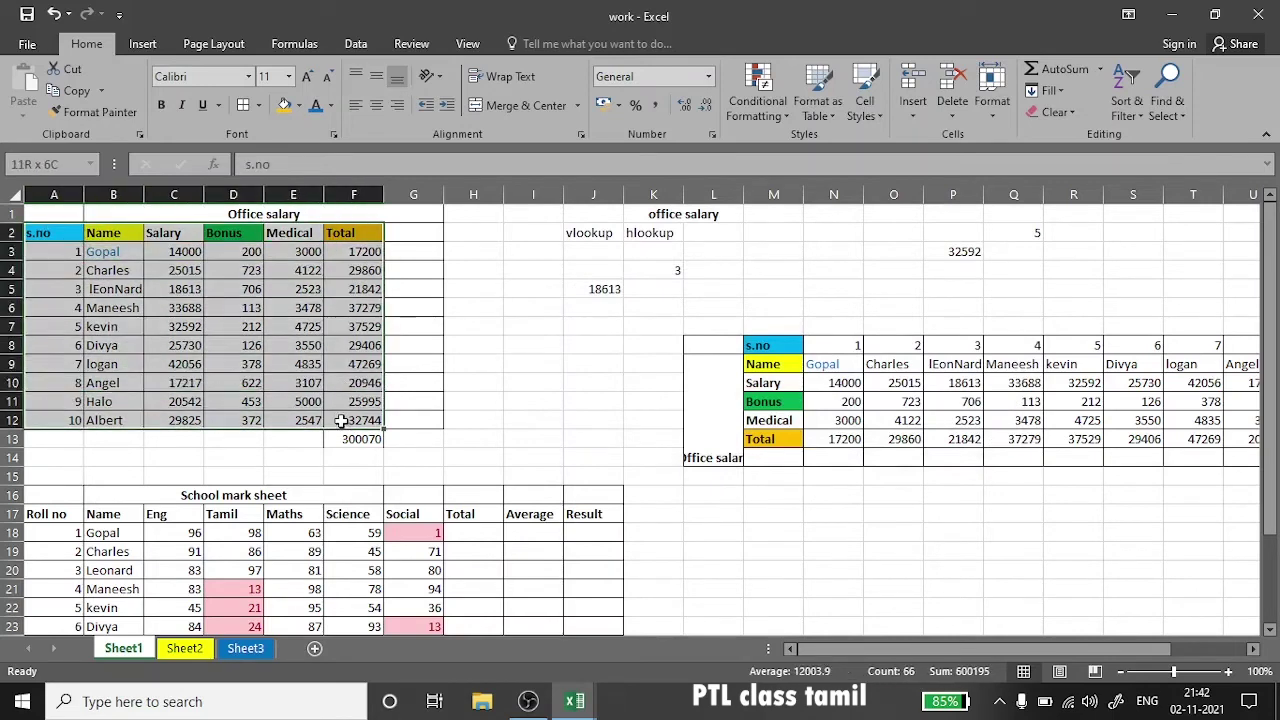
{"action": "left_click", "coordinate": [1128, 112]}
{"action": "left_click", "coordinate": [1172, 181]}
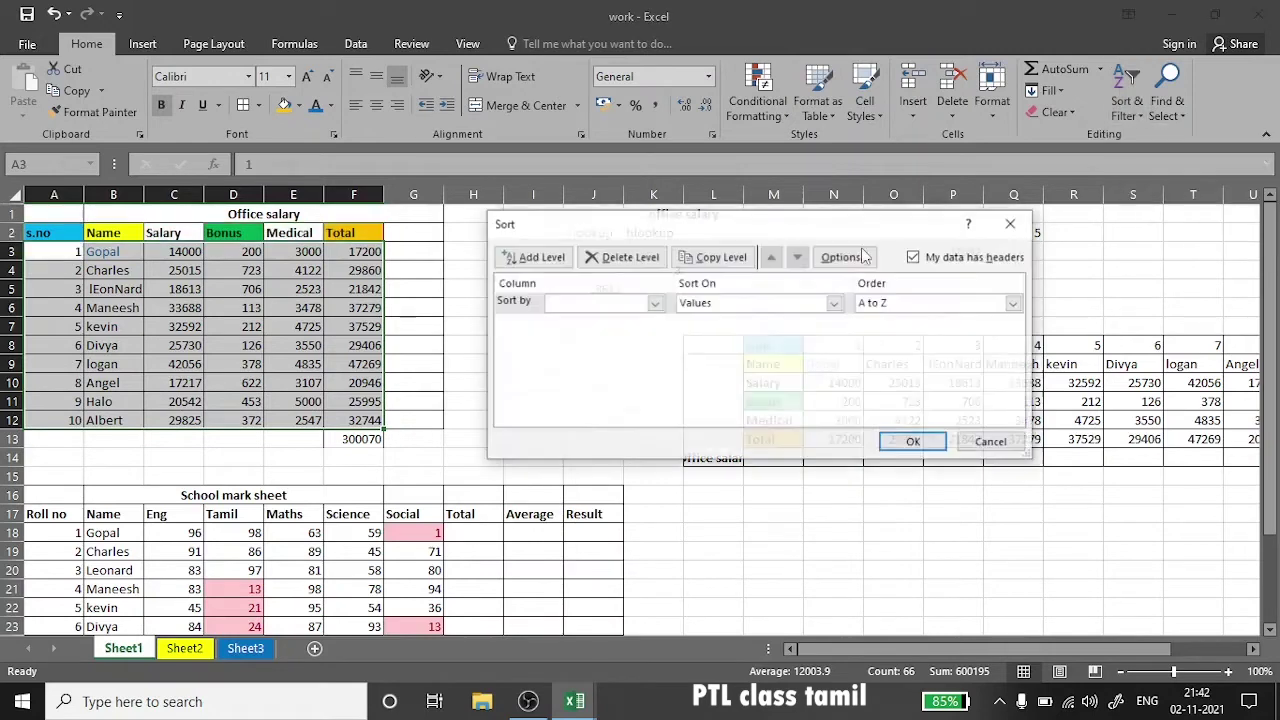
{"action": "left_click", "coordinate": [654, 303]}
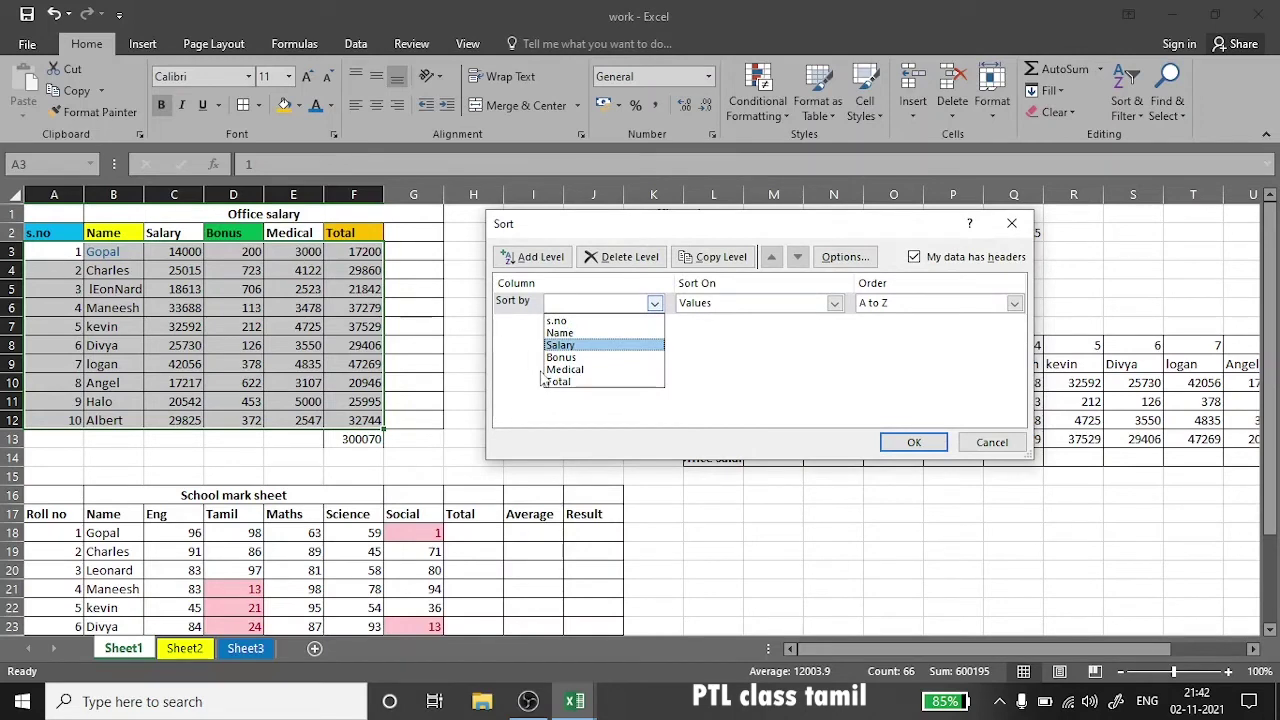
{"action": "left_click", "coordinate": [561, 333]}
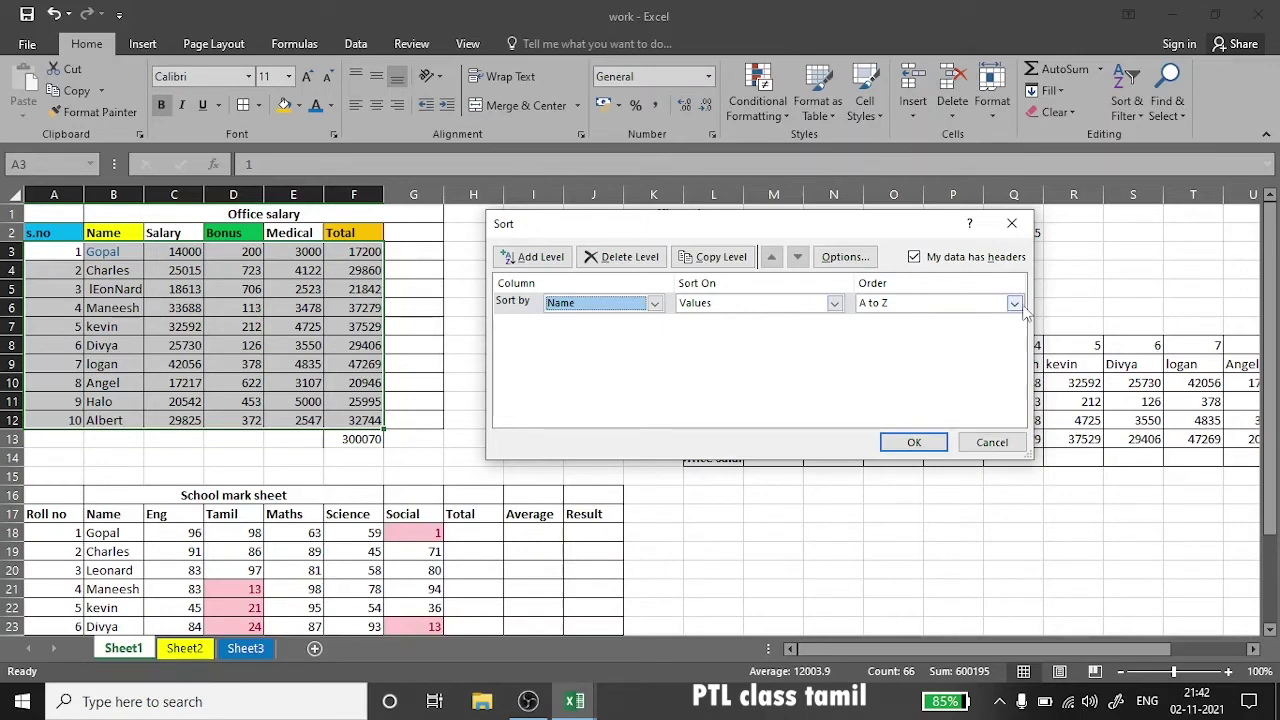
{"action": "left_click", "coordinate": [901, 303]}
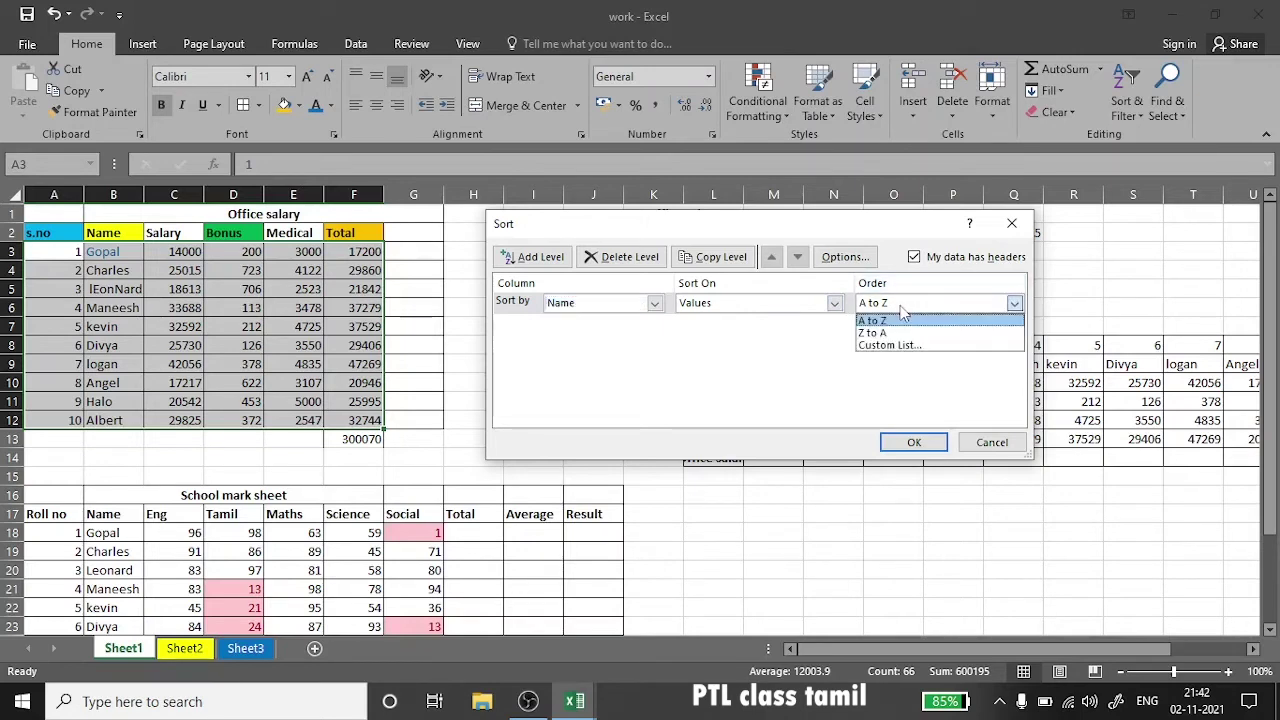
{"action": "left_click", "coordinate": [901, 321]}
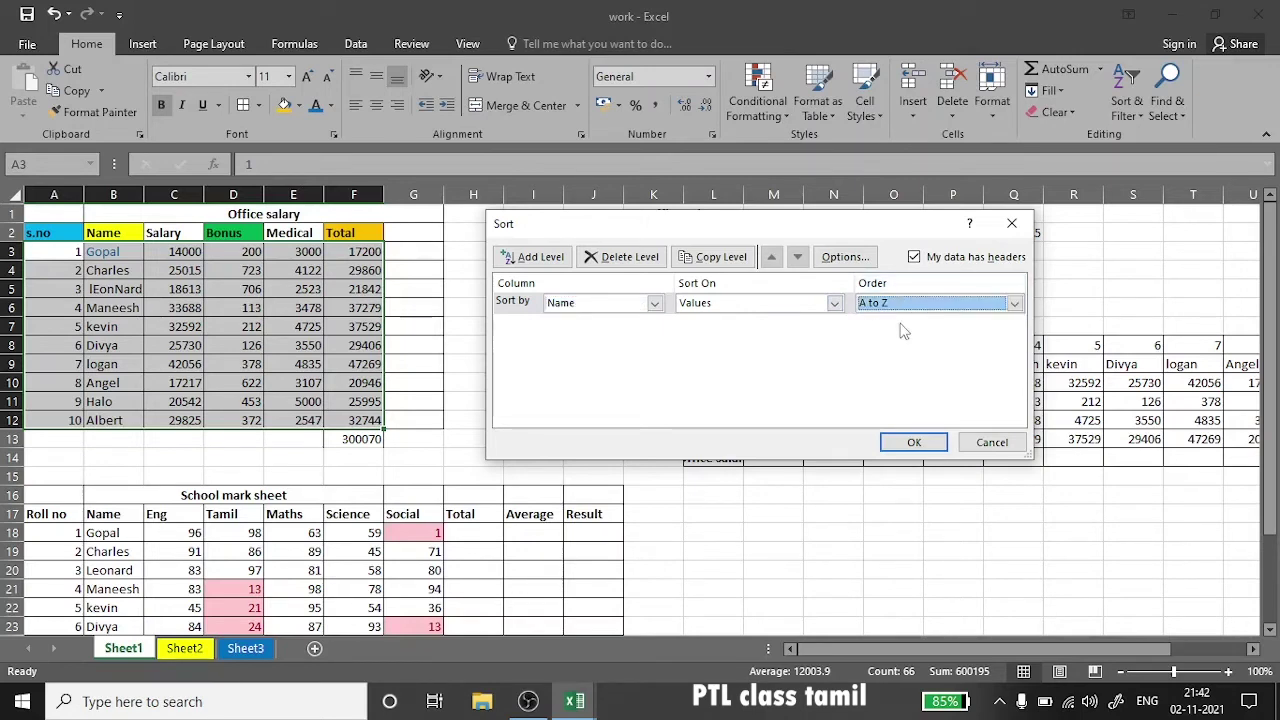
{"action": "left_click", "coordinate": [913, 442]}
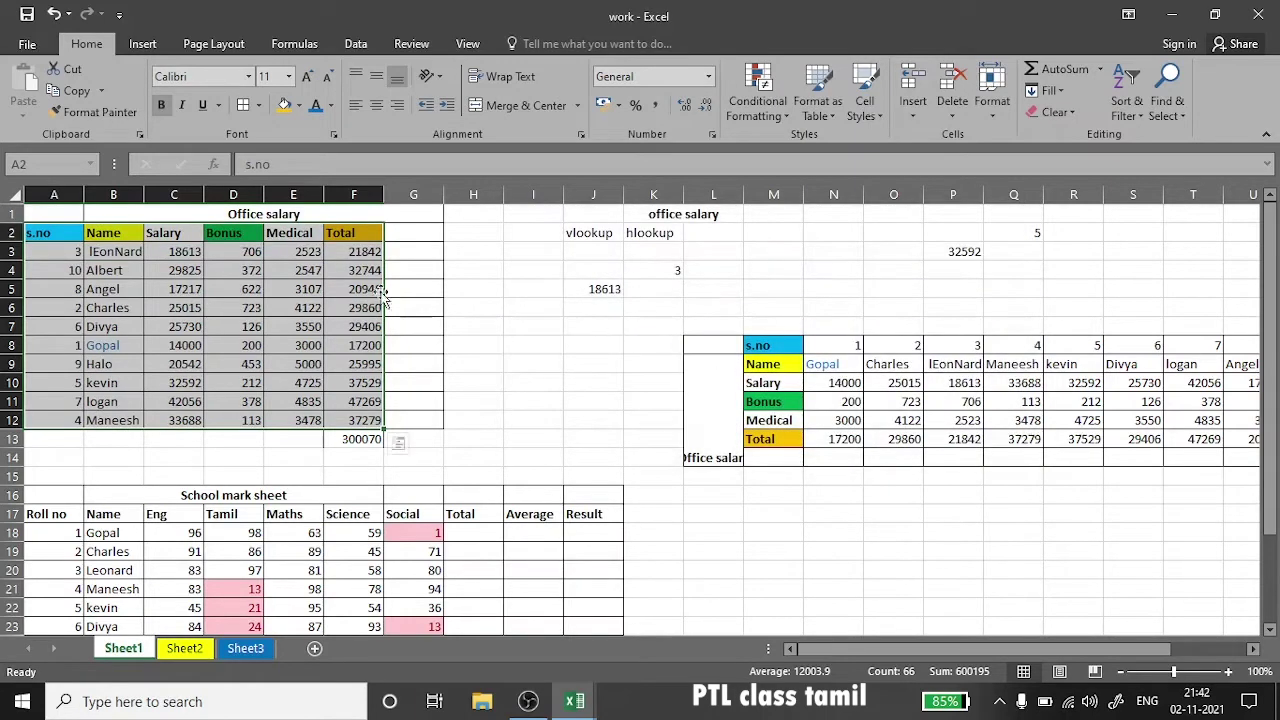
{"action": "mouse_move", "coordinate": [55, 252]}
{"action": "left_mouse_down"}
{"action": "mouse_move", "coordinate": [279, 400]}
{"action": "mouse_move", "coordinate": [360, 410]}
{"action": "left_mouse_up"}
- Correct the name IEonNard to LEonNard in B3
{"action": "left_click", "coordinate": [96, 252]}
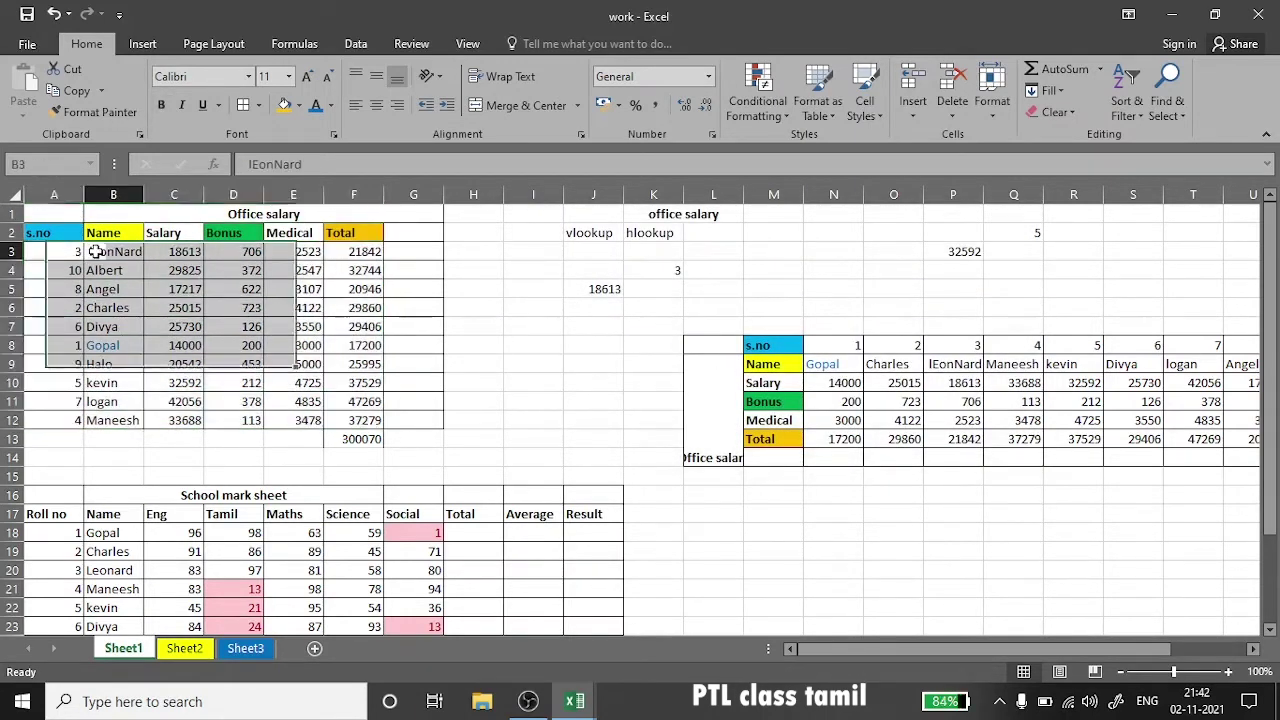
{"action": "double_click", "coordinate": [96, 252]}
{"action": "left_click_drag", "start_coordinate": [93, 252], "coordinate": [88, 252]}
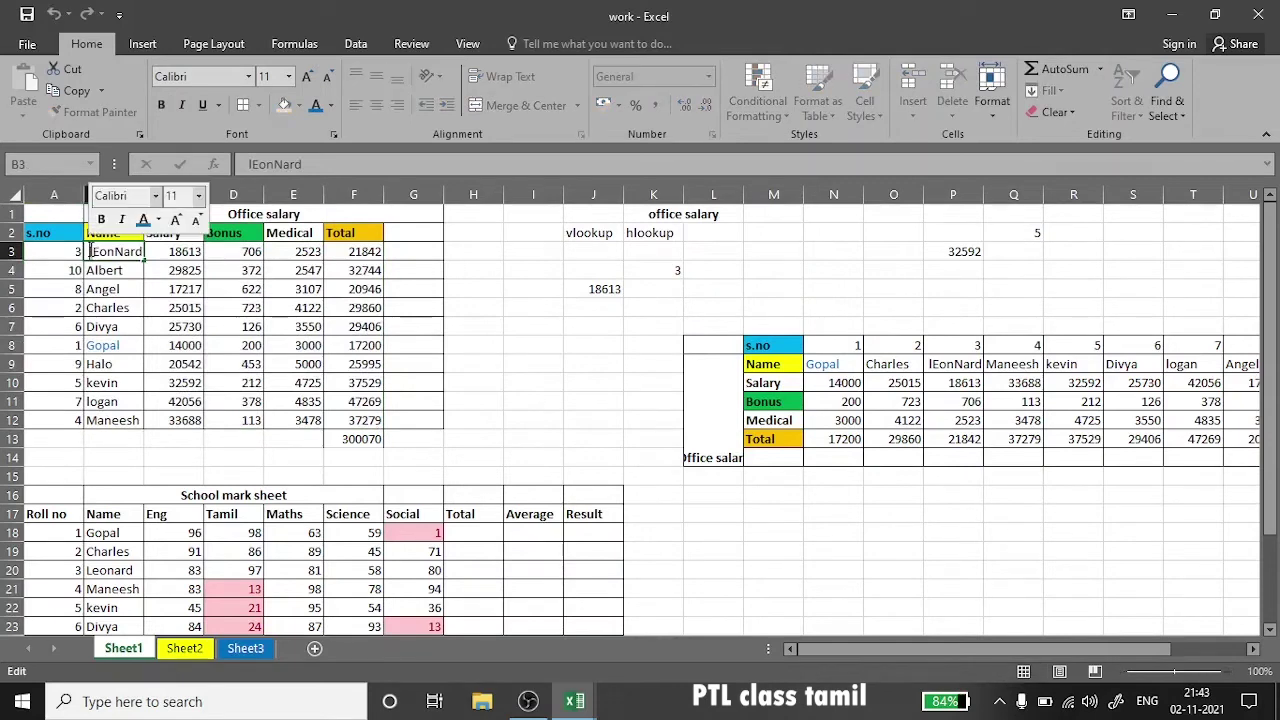
{"action": "type", "text": "L"}
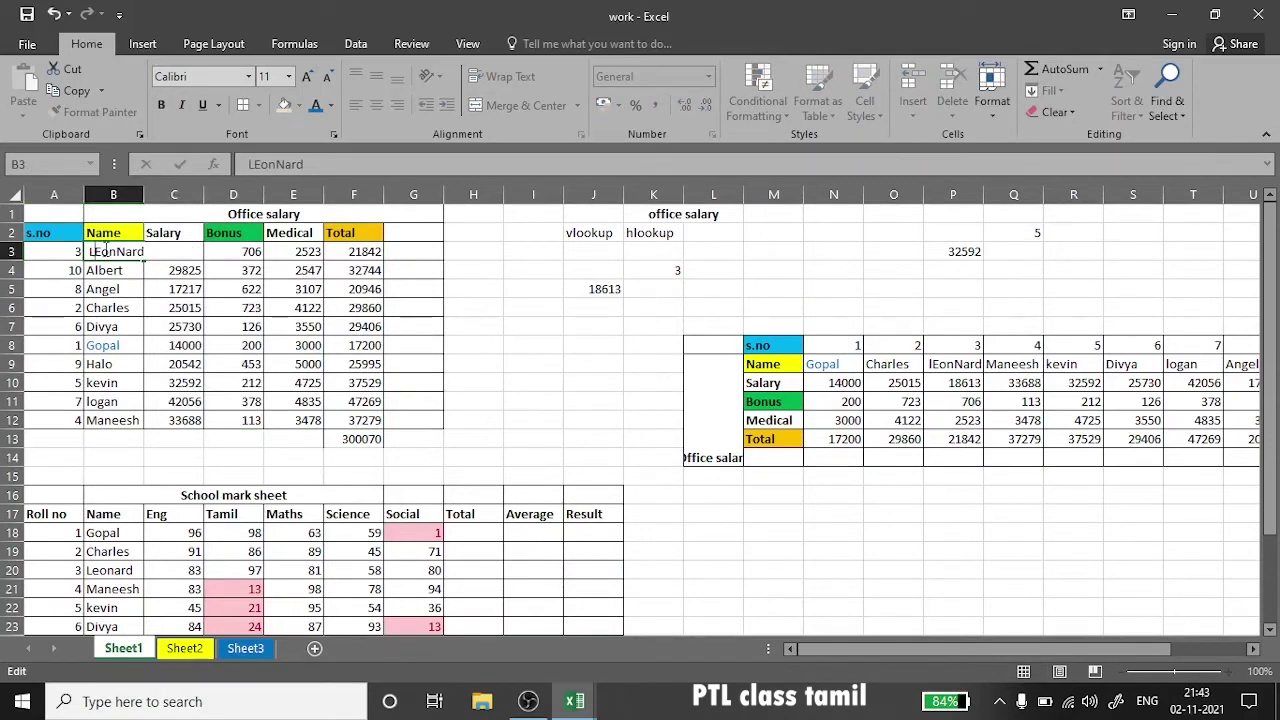
{"action": "left_click", "coordinate": [1127, 108]}
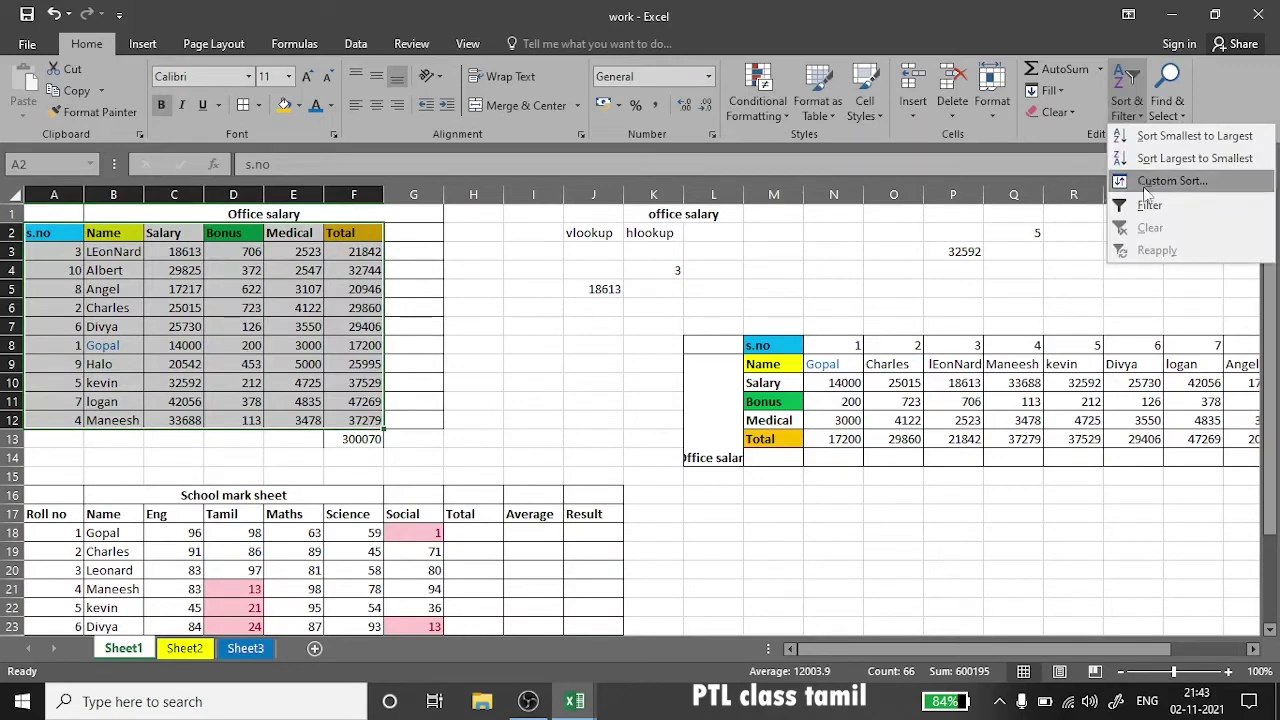
- Re-sort the salary table A to Z by Name
{"action": "left_click", "coordinate": [1150, 131]}
{"action": "left_click", "coordinate": [293, 364]}
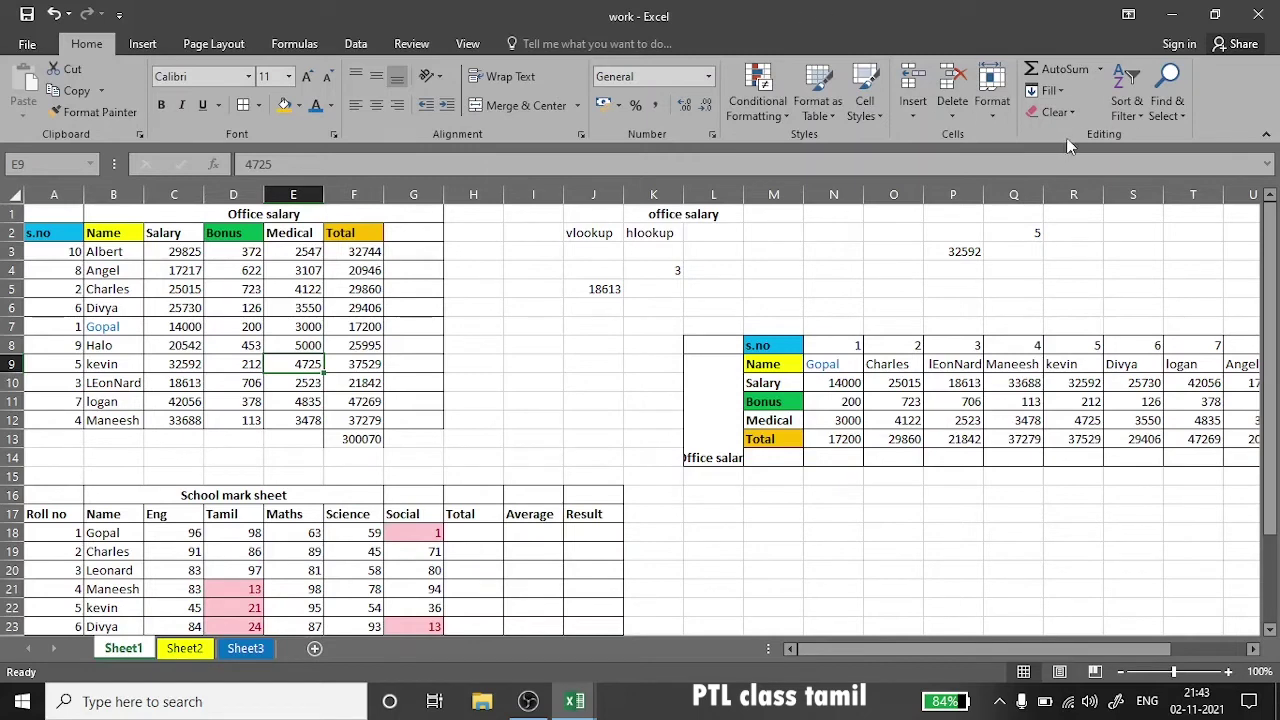
{"action": "left_click", "coordinate": [1132, 114]}
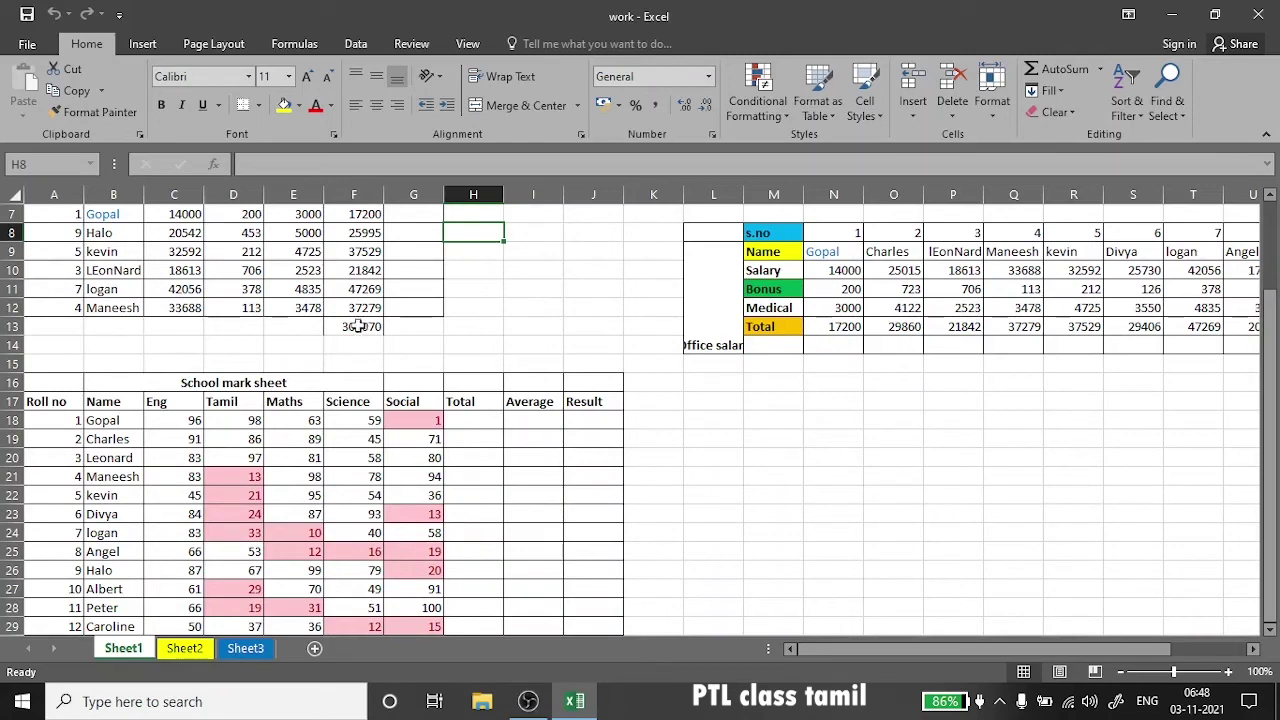
- AutoSum Gopal's five subject marks into Total cell H18
{"action": "mouse_move", "coordinate": [101, 426]}
{"action": "left_mouse_down"}
{"action": "mouse_move", "coordinate": [357, 588]}
{"action": "mouse_move", "coordinate": [421, 512]}
{"action": "left_mouse_up"}
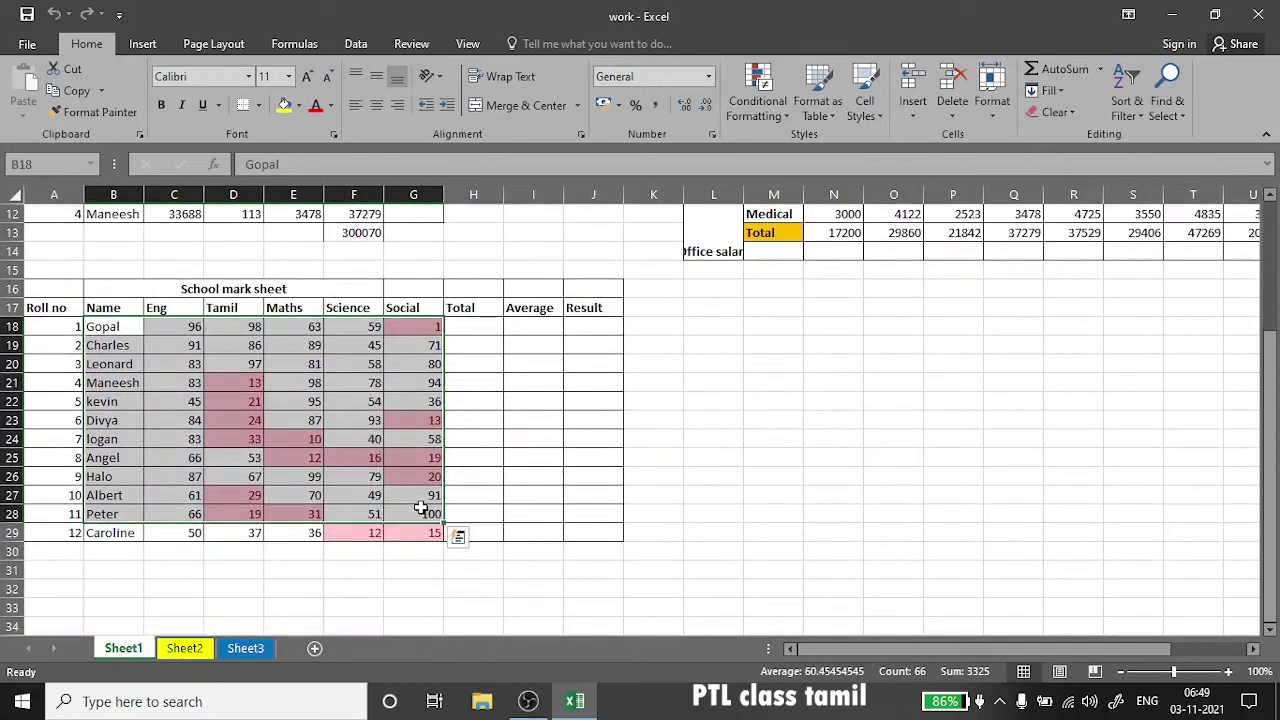
{"action": "left_click", "coordinate": [492, 476]}
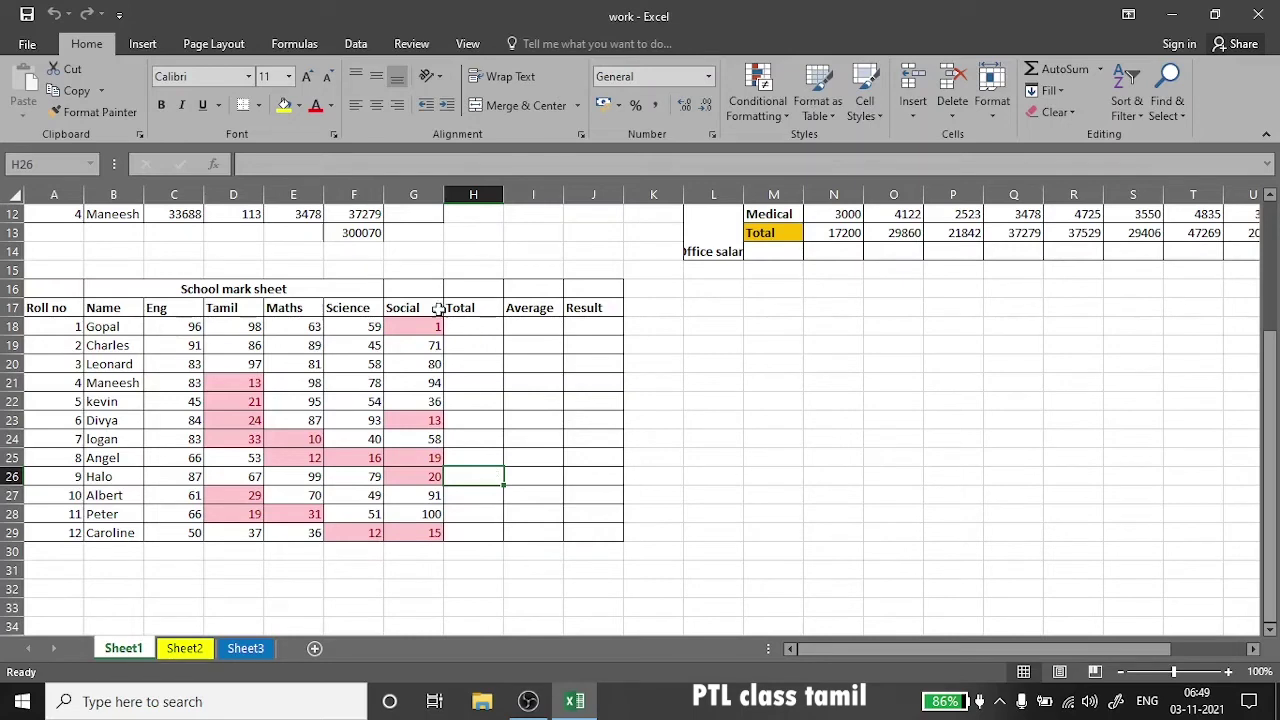
{"action": "left_click", "coordinate": [12, 326]}
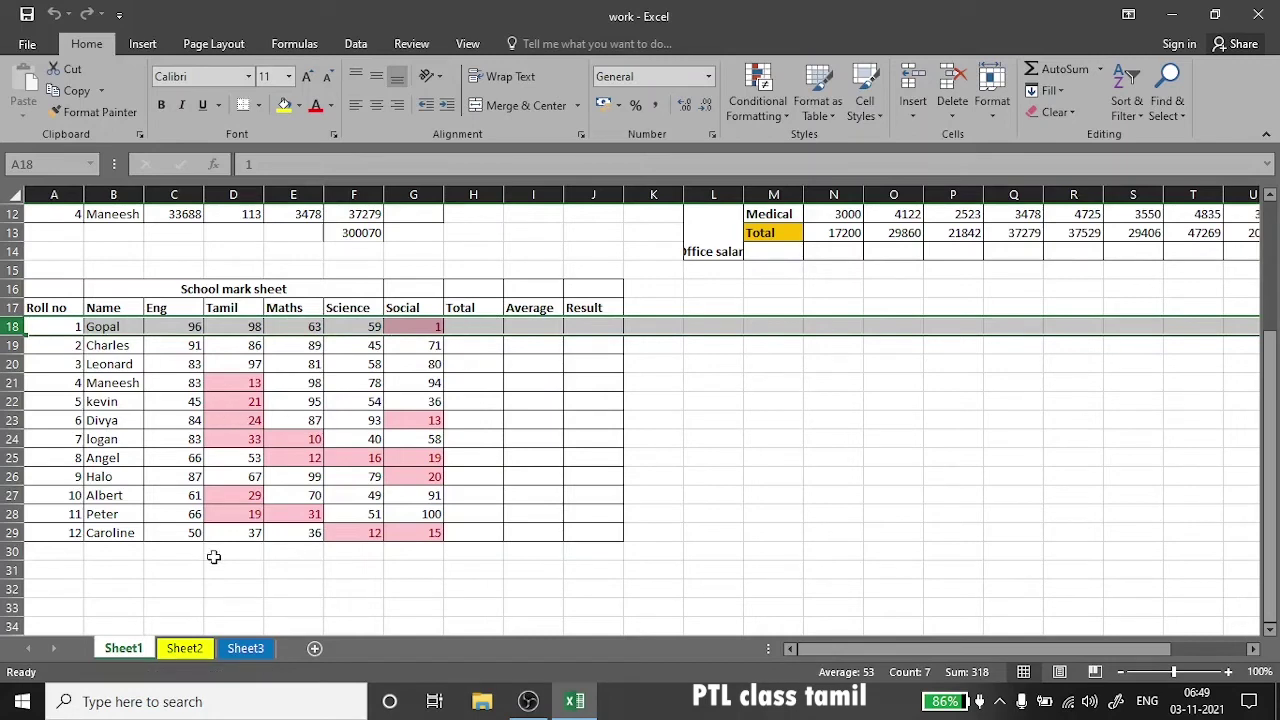
{"action": "left_click", "coordinate": [463, 328]}
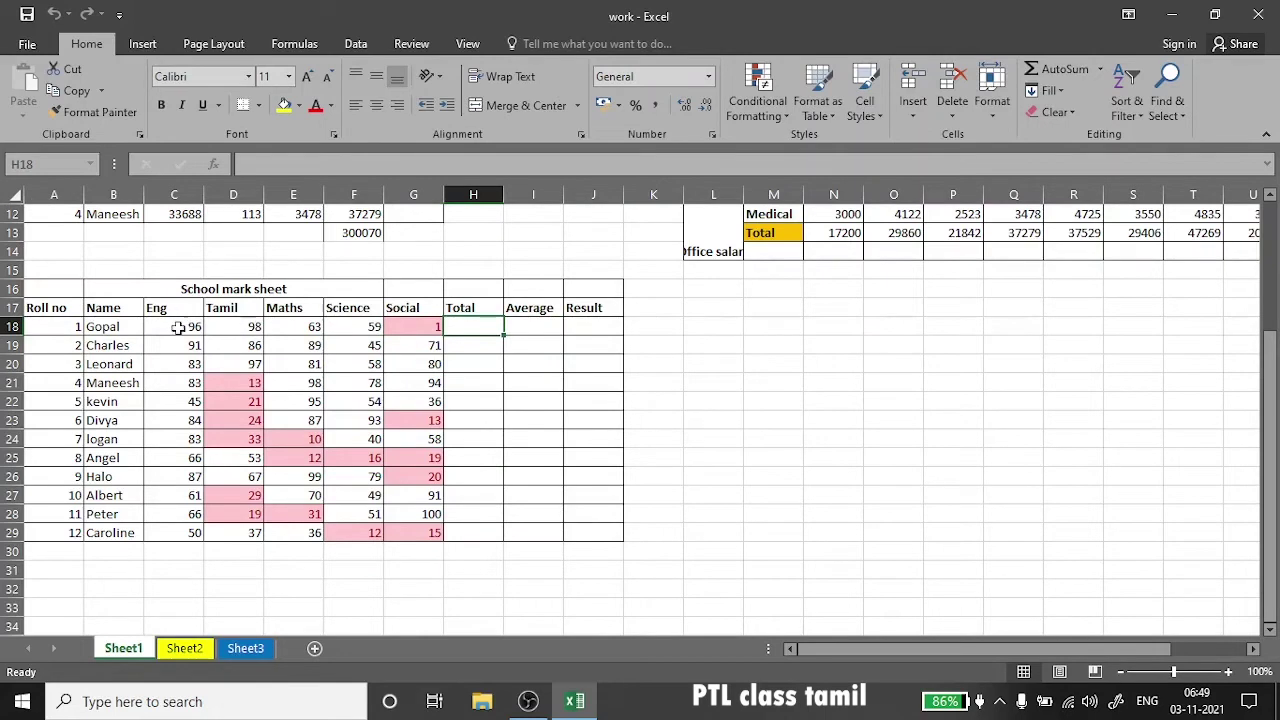
{"action": "left_click_drag", "start_coordinate": [177, 328], "coordinate": [432, 327]}
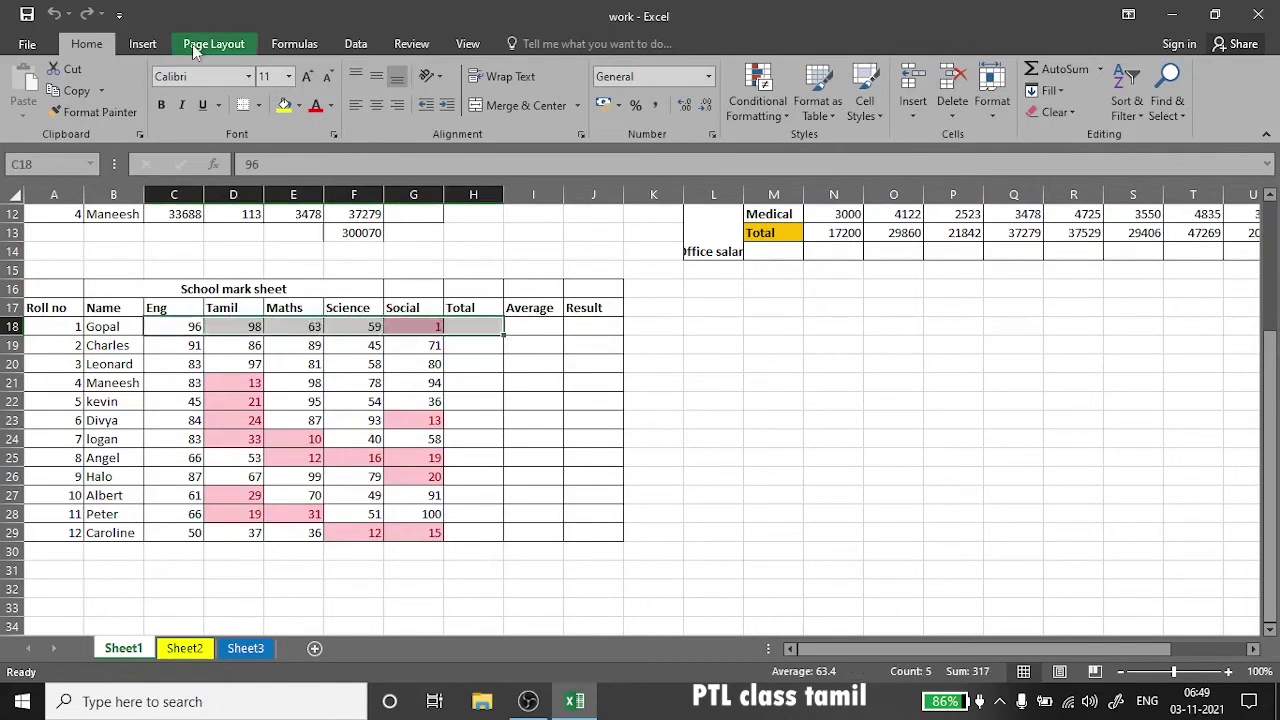
{"action": "left_click", "coordinate": [294, 44]}
{"action": "left_click", "coordinate": [86, 86]}
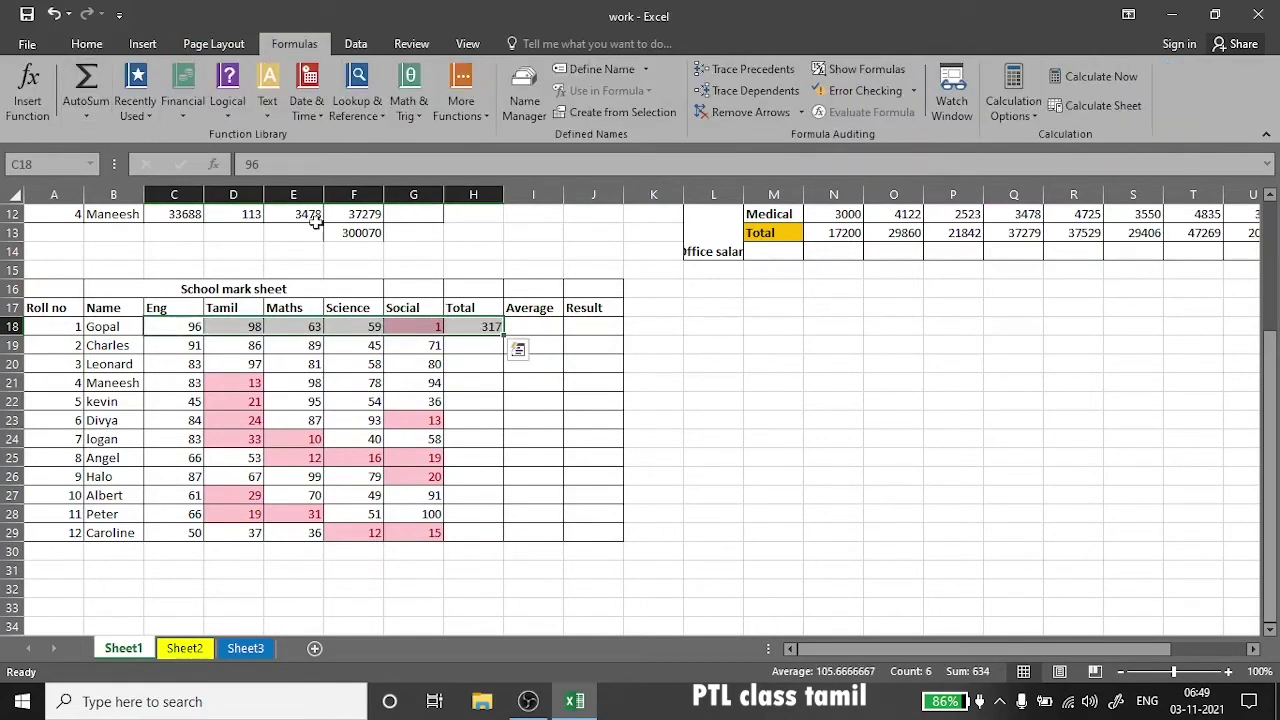
- Fill the Total formula down from H18 to H29
{"action": "left_click", "coordinate": [495, 328]}
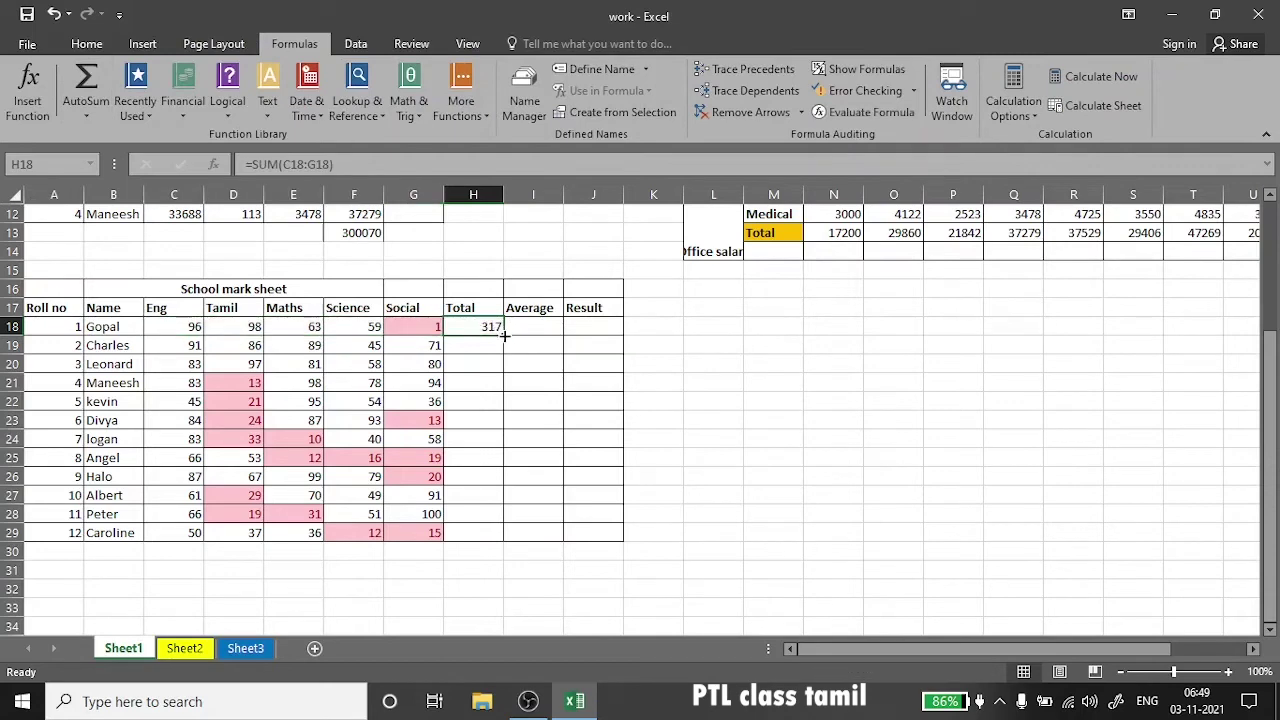
{"action": "left_click_drag", "start_coordinate": [503, 331], "coordinate": [509, 537]}
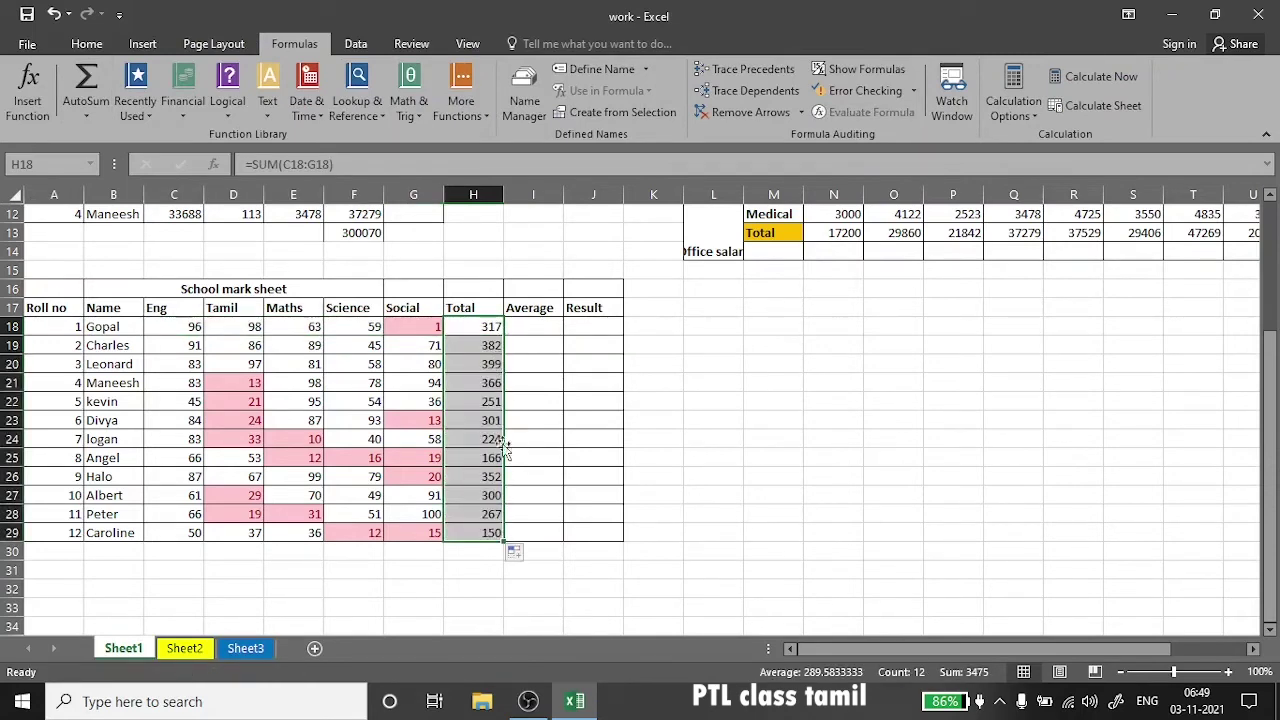
{"action": "left_click", "coordinate": [535, 326]}
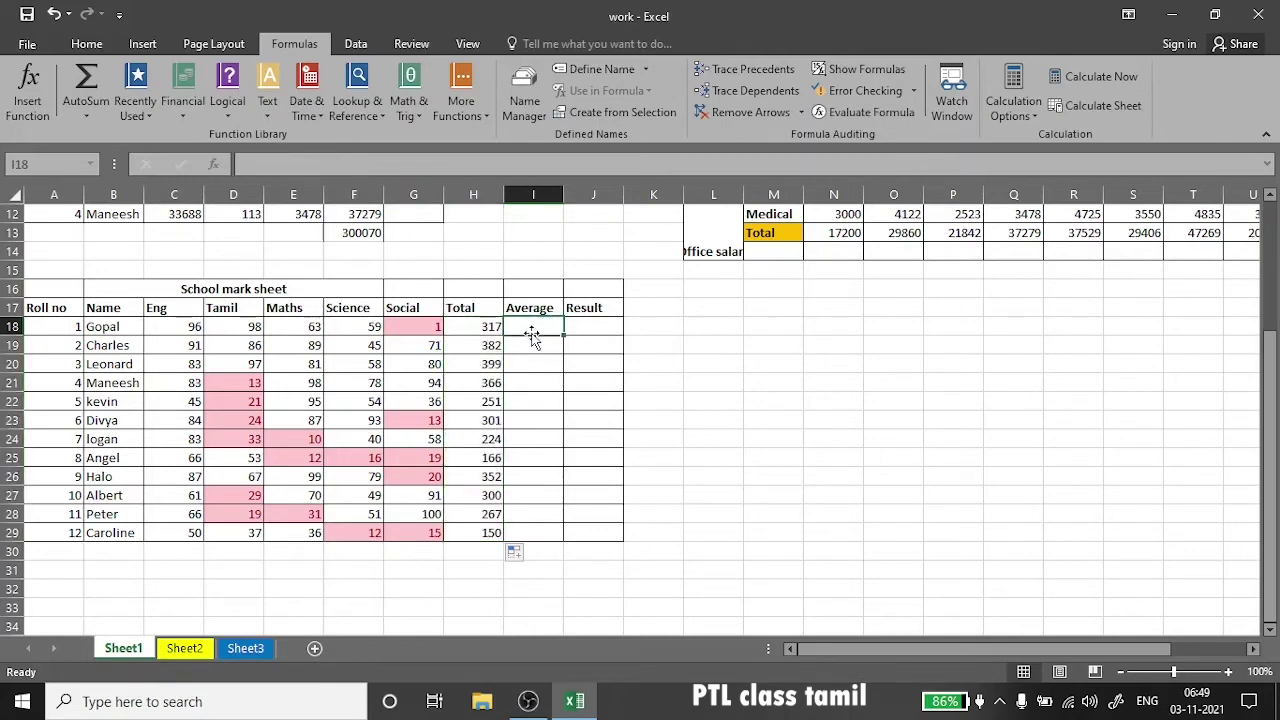
- Add mean notes 'sum of values/no of values' in K18:L18
{"action": "left_click", "coordinate": [656, 326]}
{"action": "type", "text": "mean/avg ="}
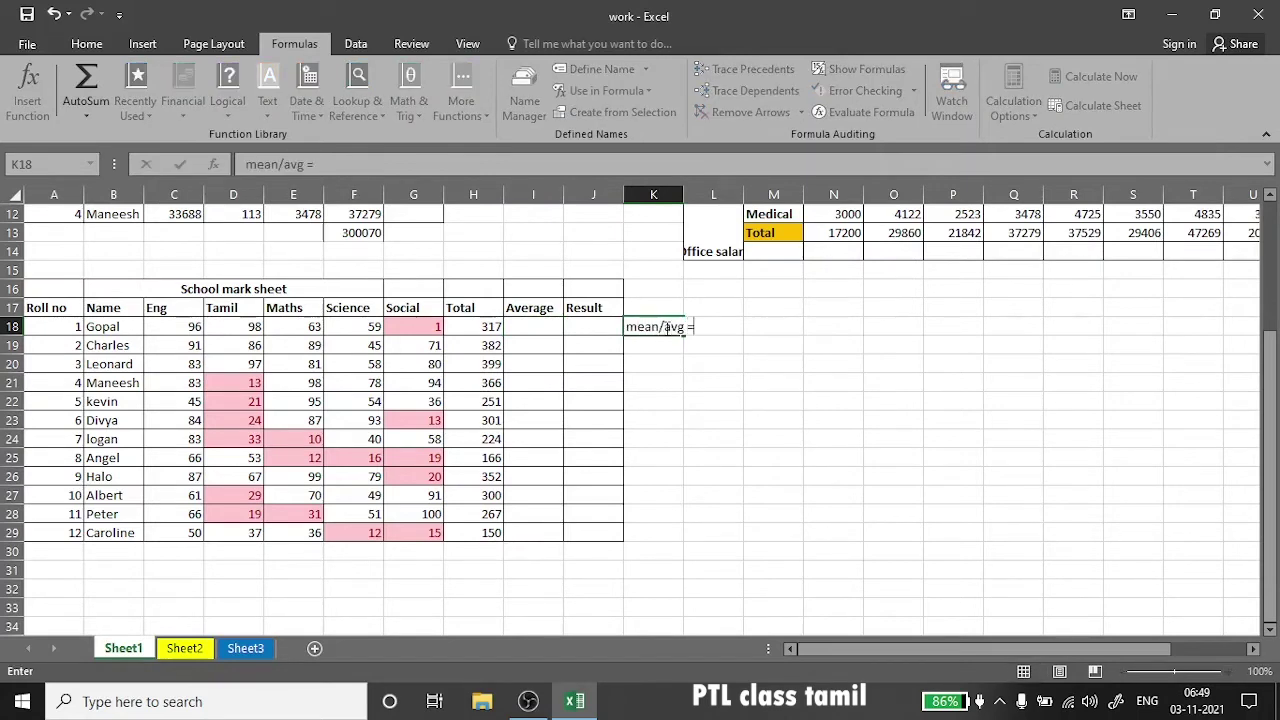
{"action": "left_click", "coordinate": [712, 325]}
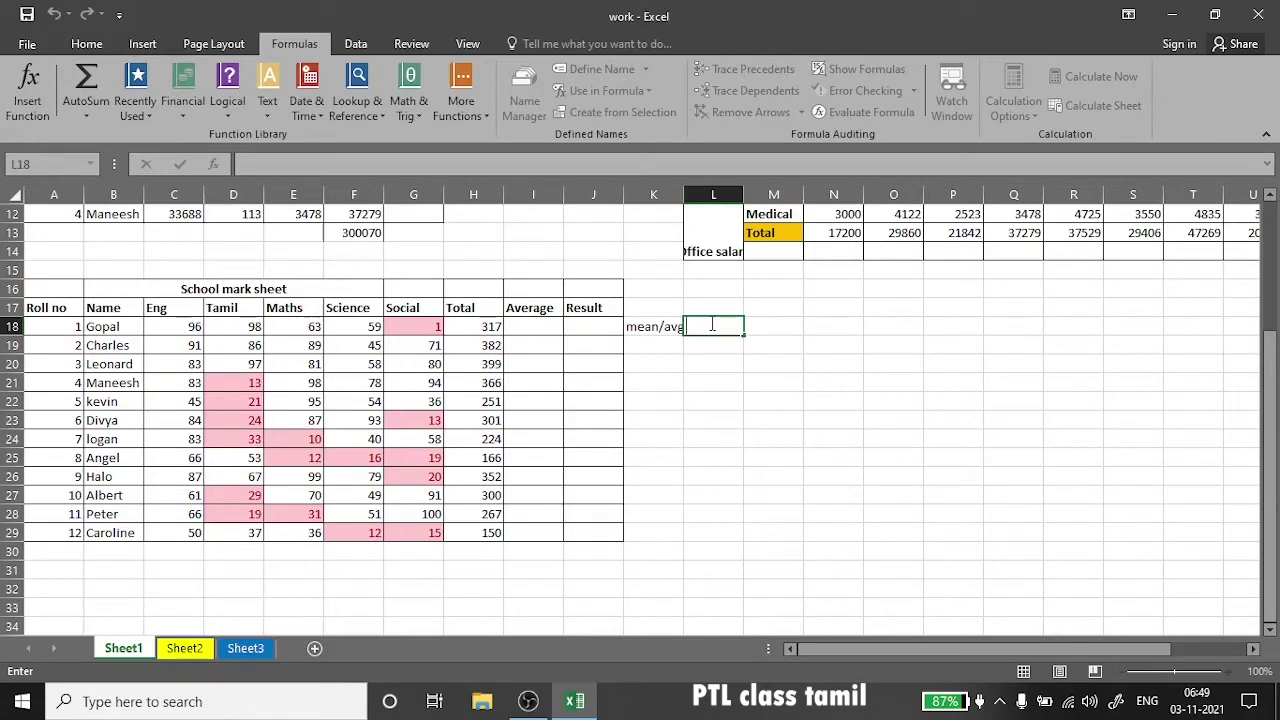
{"action": "type", "text": "sum o"}
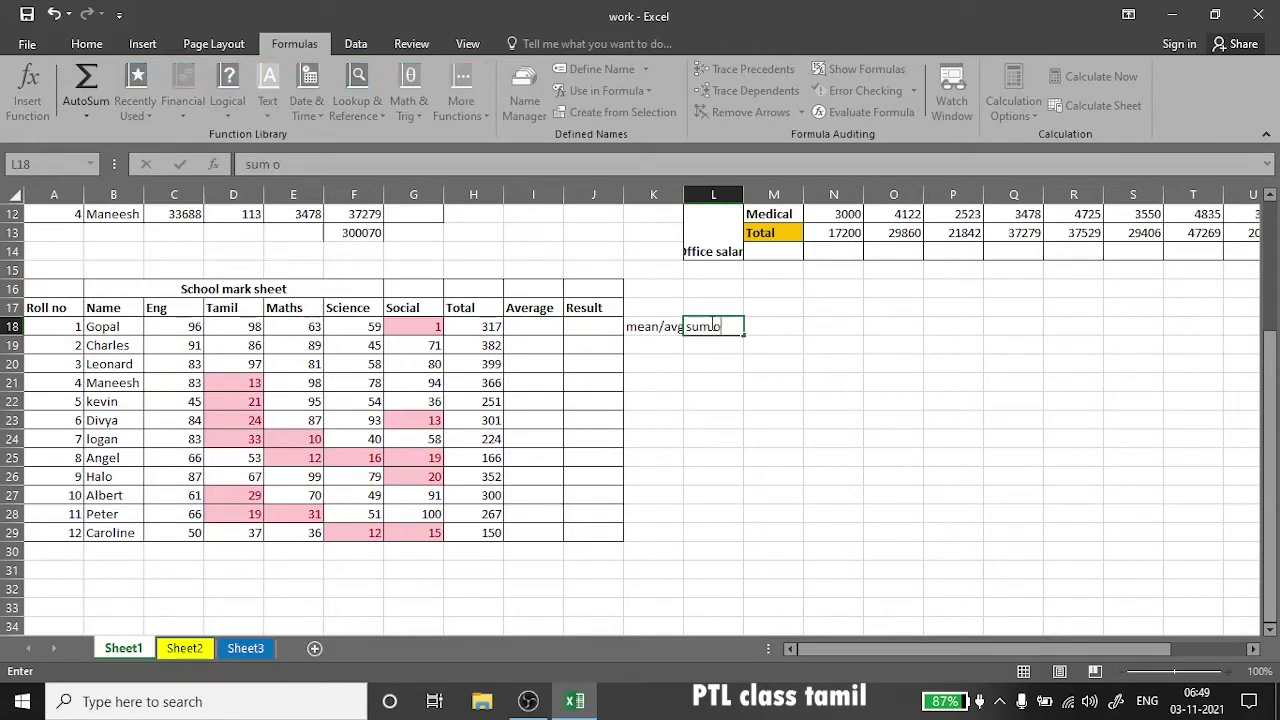
{"action": "type", "text": "f values/no of values"}
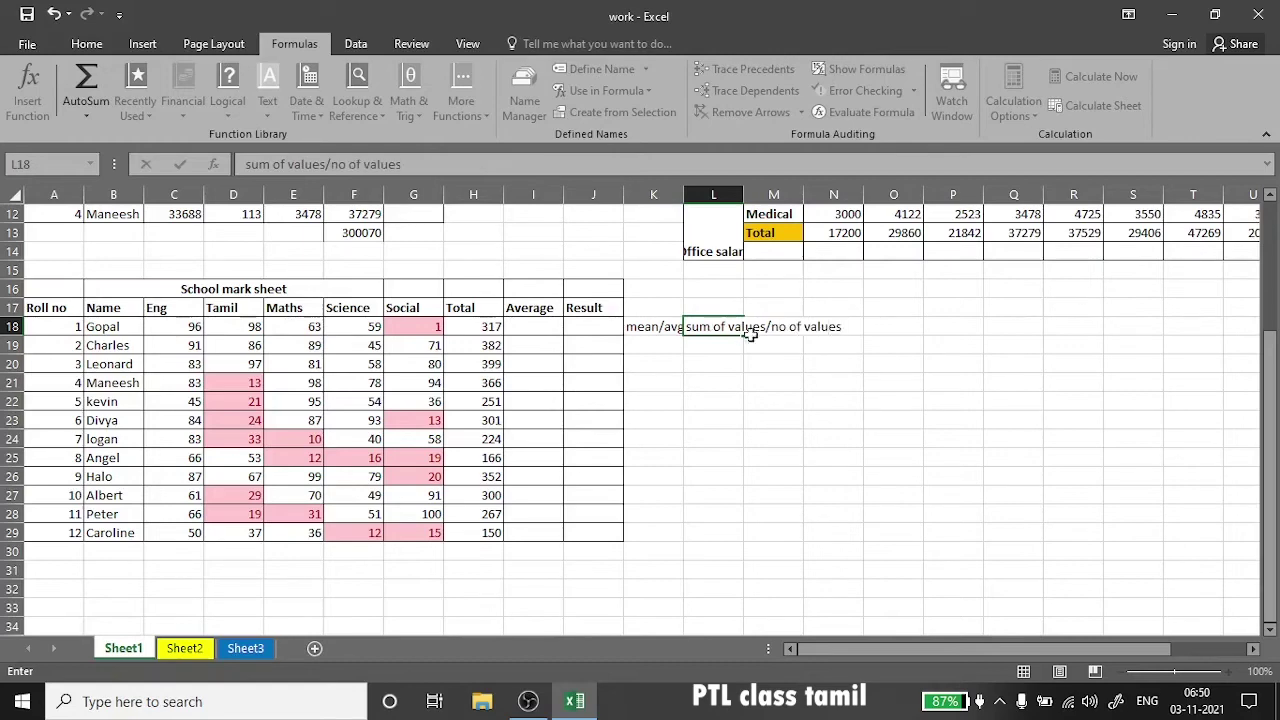
{"action": "left_click", "coordinate": [775, 344]}
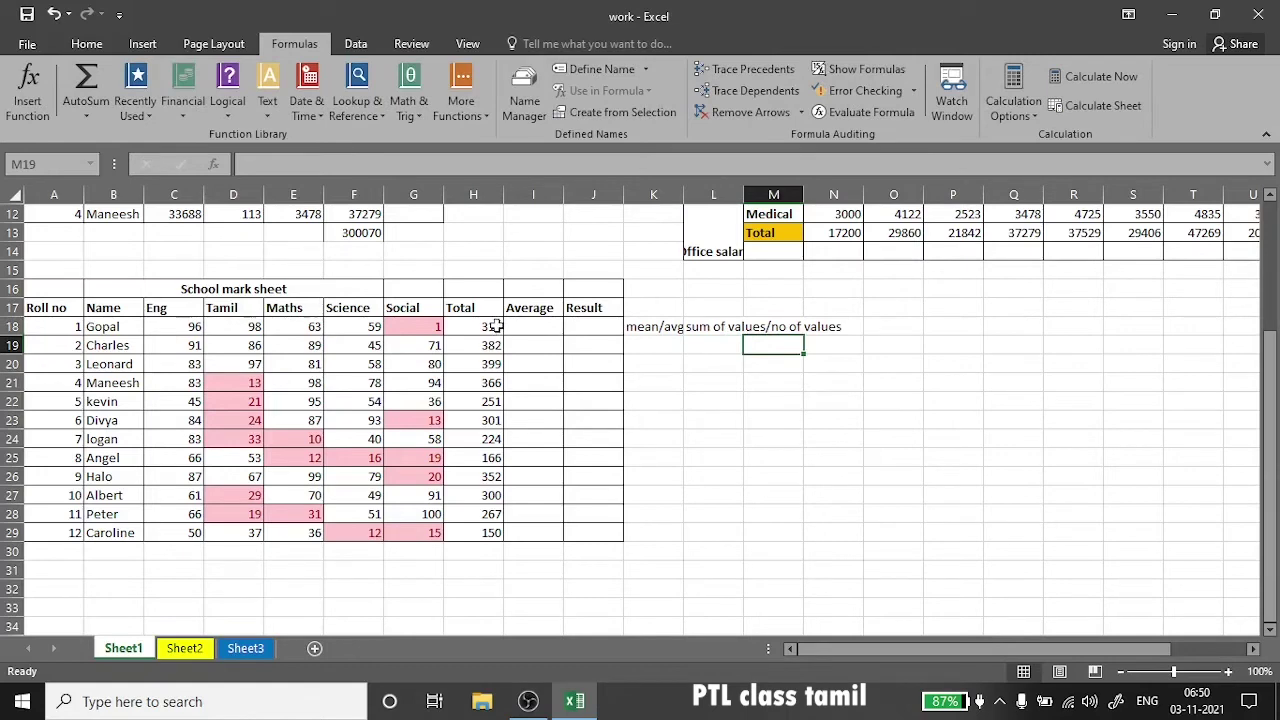
- Enter =AVERAGE(C18:G18) in I18 for Gopal's marks
{"action": "left_click_drag", "start_coordinate": [163, 327], "coordinate": [401, 326]}
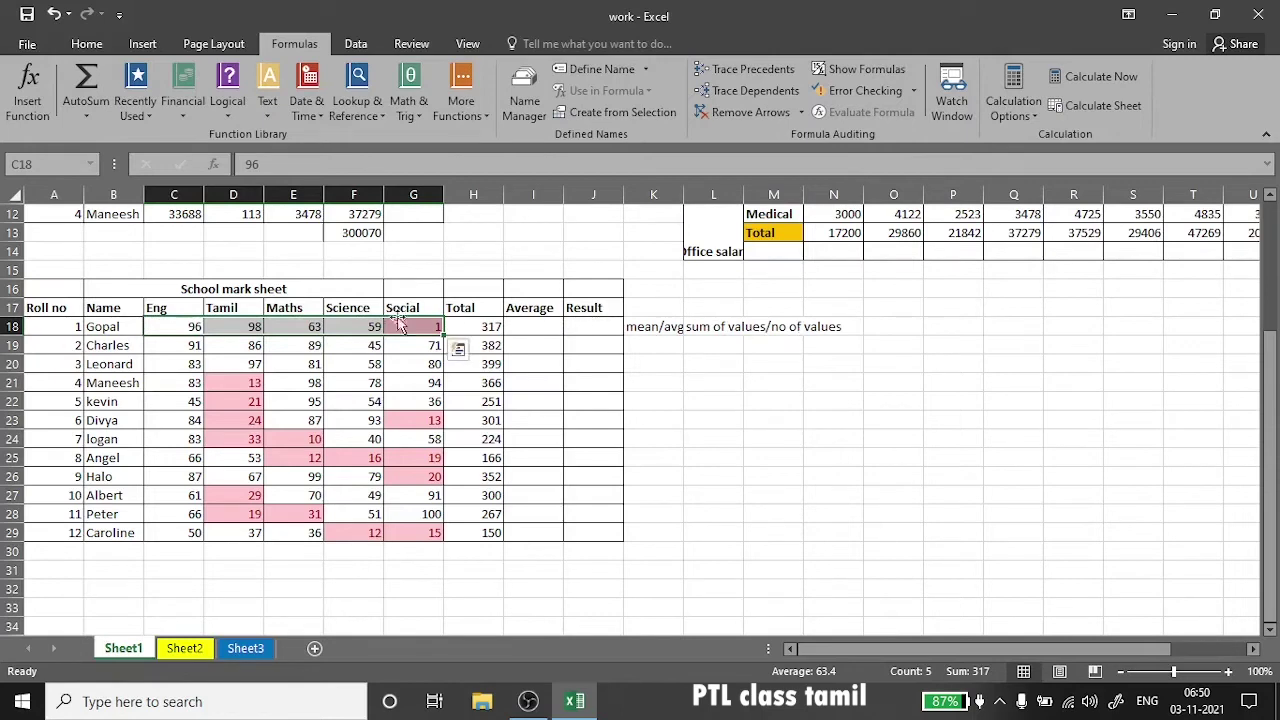
{"action": "left_click", "coordinate": [559, 328]}
{"action": "double_click", "coordinate": [551, 330]}
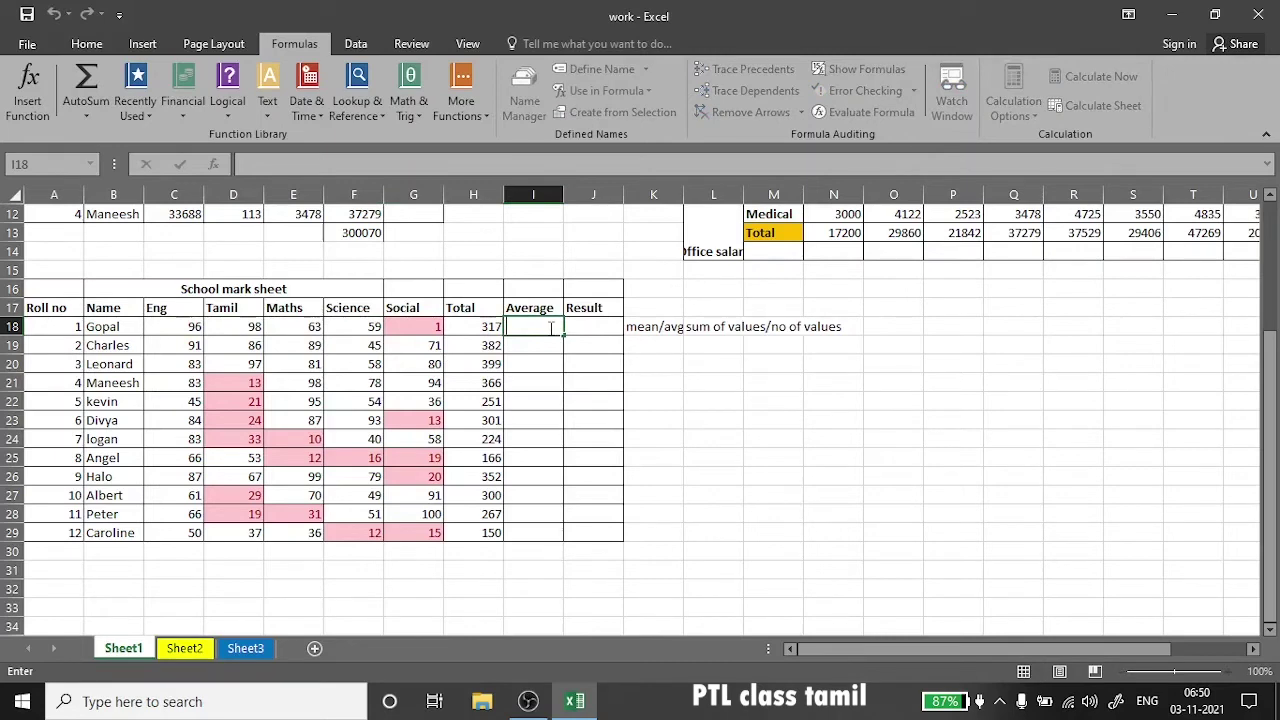
{"action": "type", "text": "=ave"}
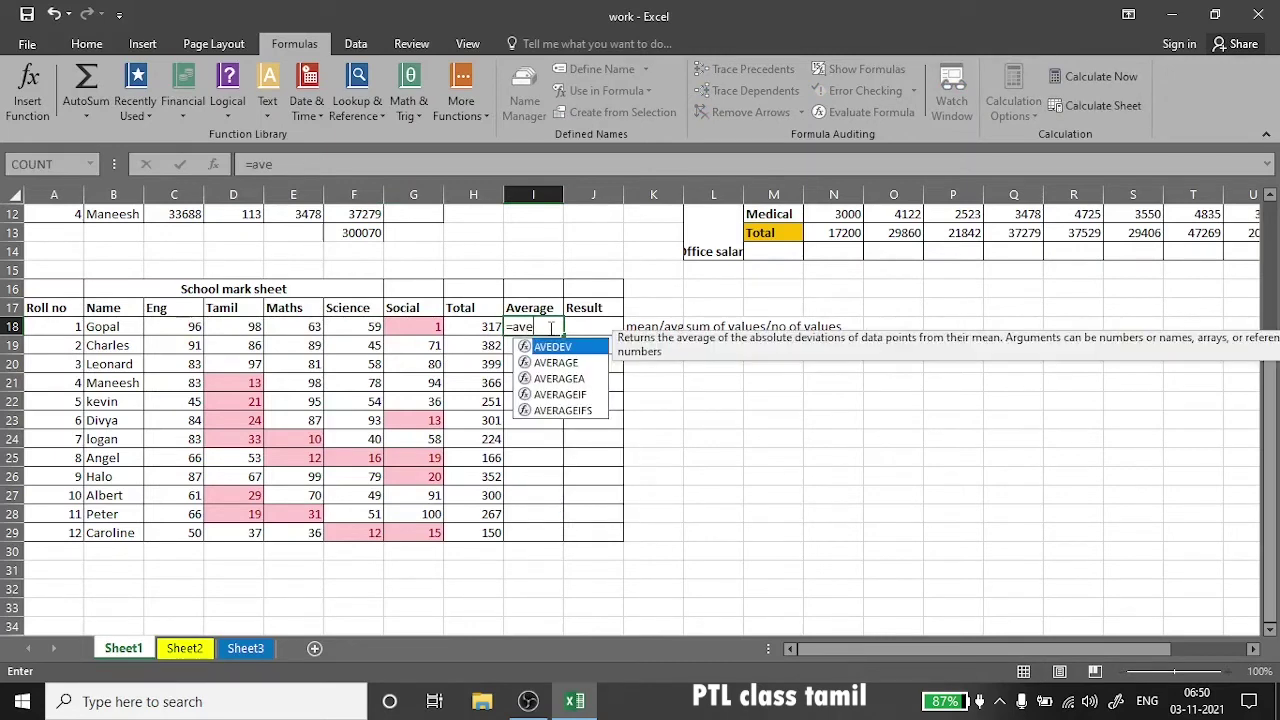
{"action": "type", "text": "rage"}
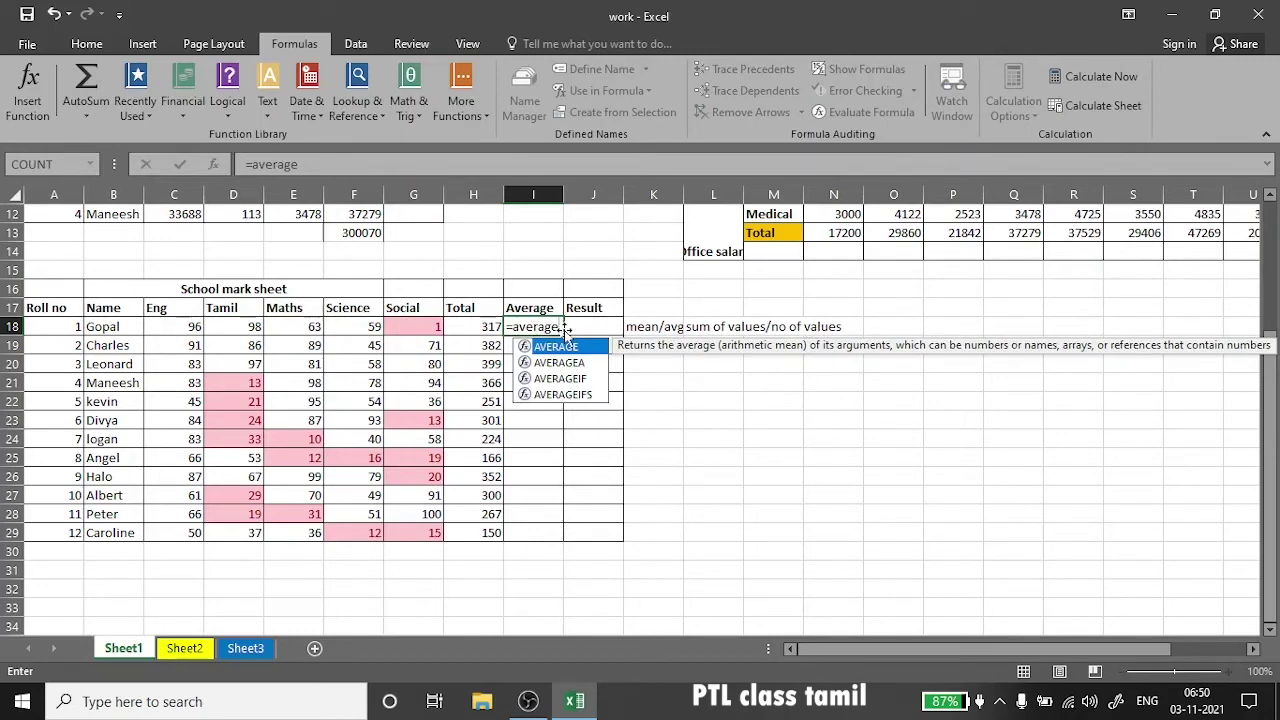
{"action": "type", "text": "("}
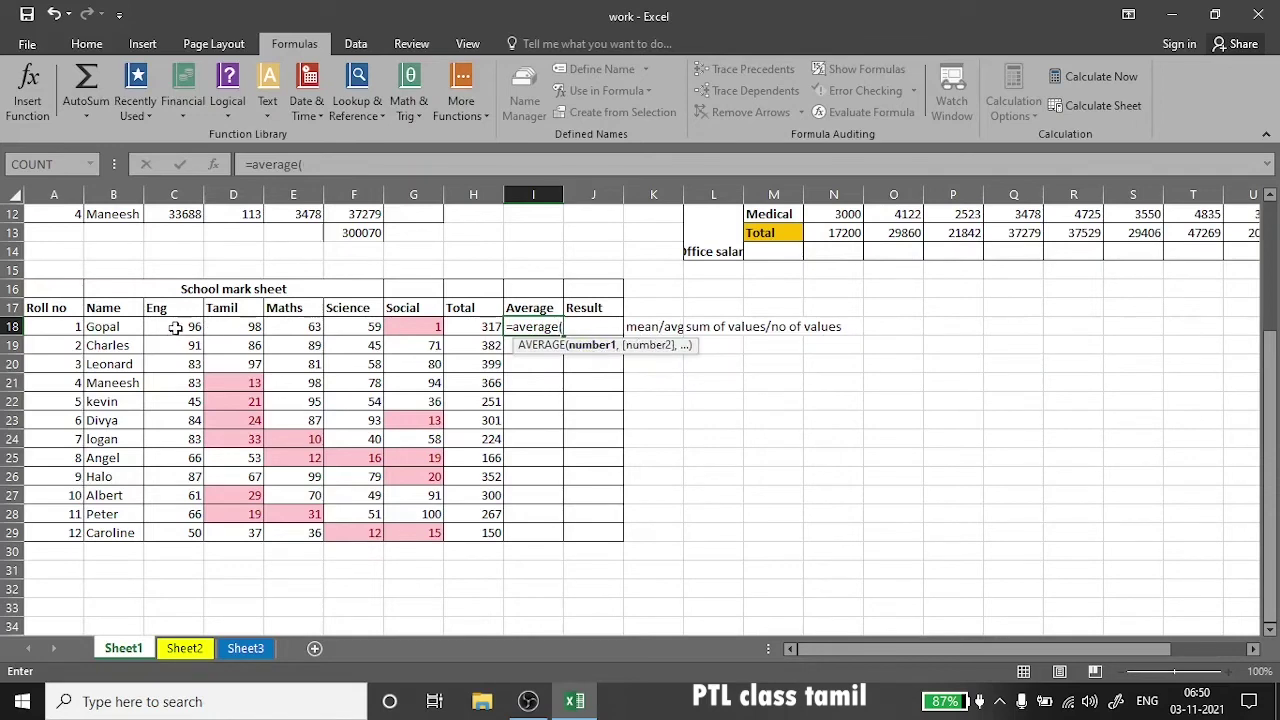
{"action": "left_click_drag", "start_coordinate": [175, 327], "coordinate": [411, 329]}
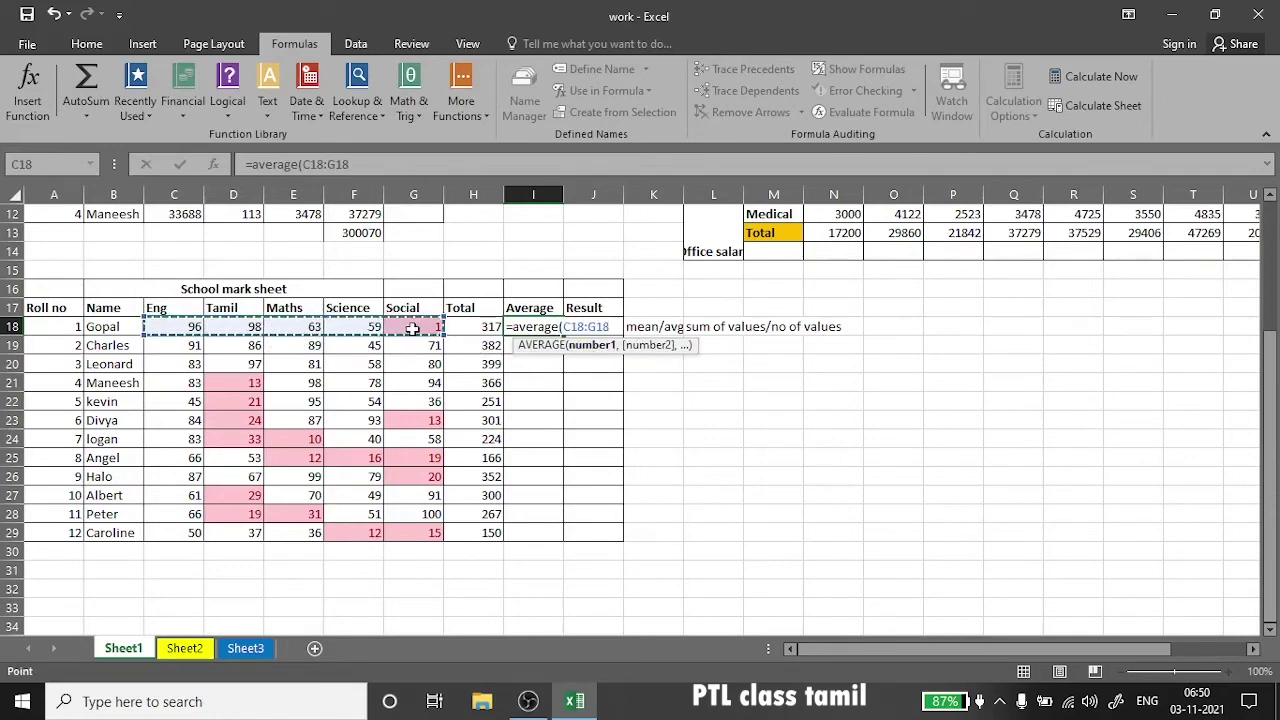
{"action": "type", "text": ")"}
{"action": "key", "text": "Return"}
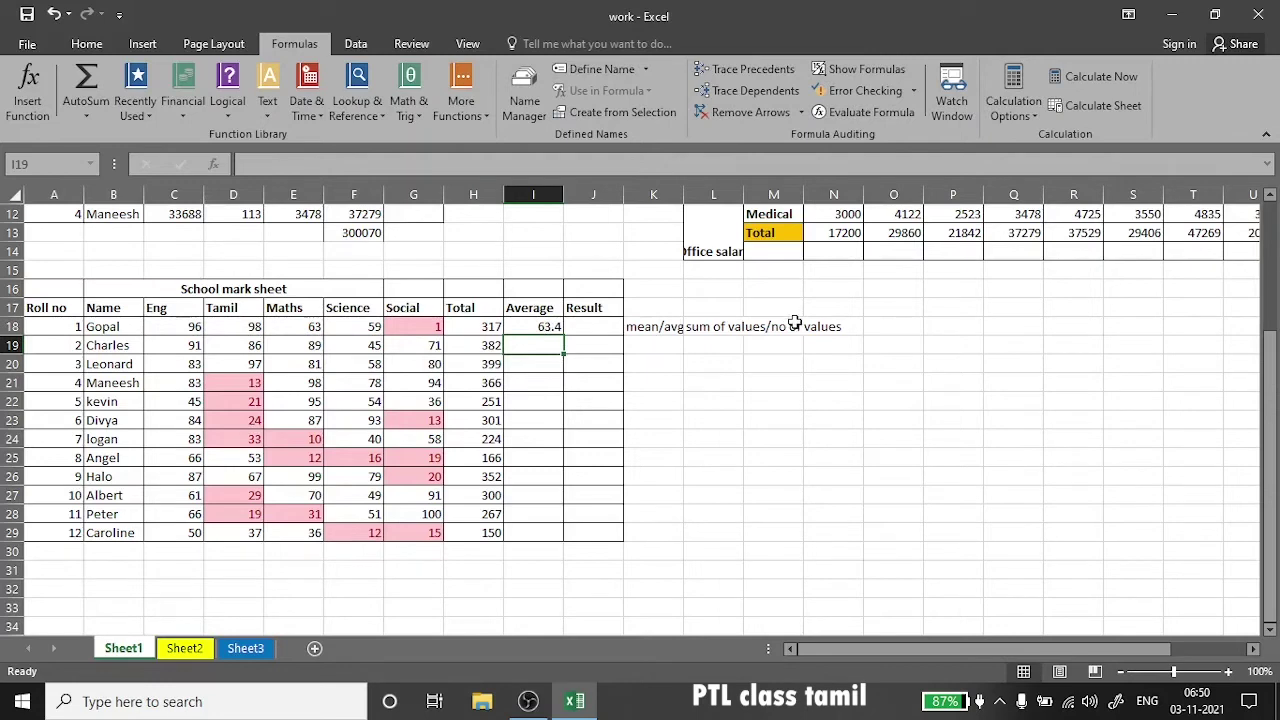
- Fill the average down to I29 and delete the mean notes
{"action": "left_click", "coordinate": [548, 328]}
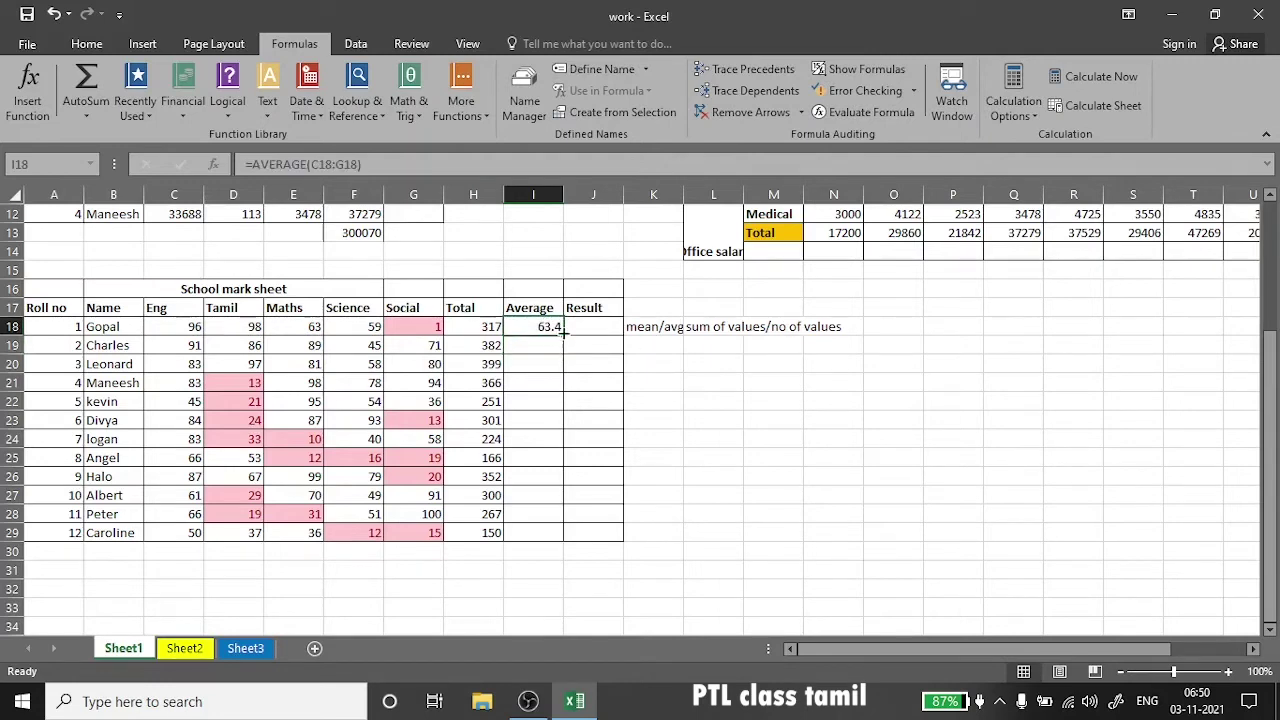
{"action": "left_click_drag", "start_coordinate": [563, 336], "coordinate": [572, 544]}
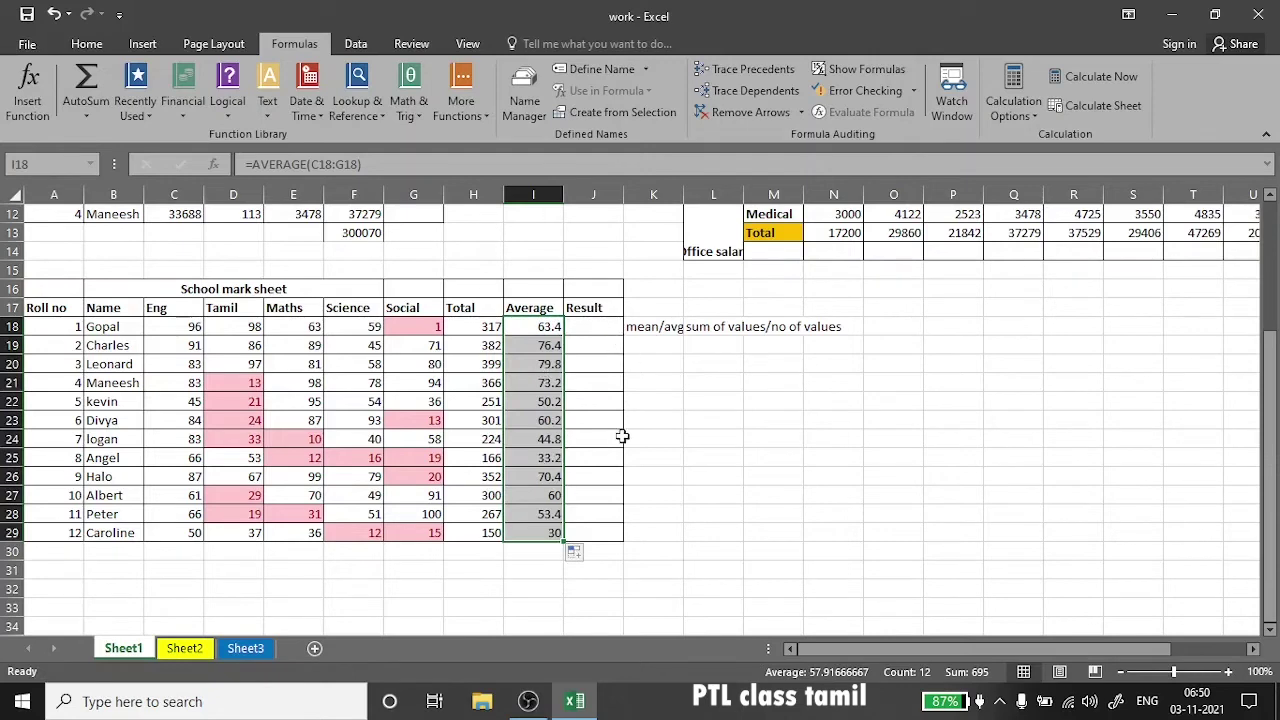
{"action": "left_click", "coordinate": [593, 330]}
{"action": "key", "text": "Delete"}
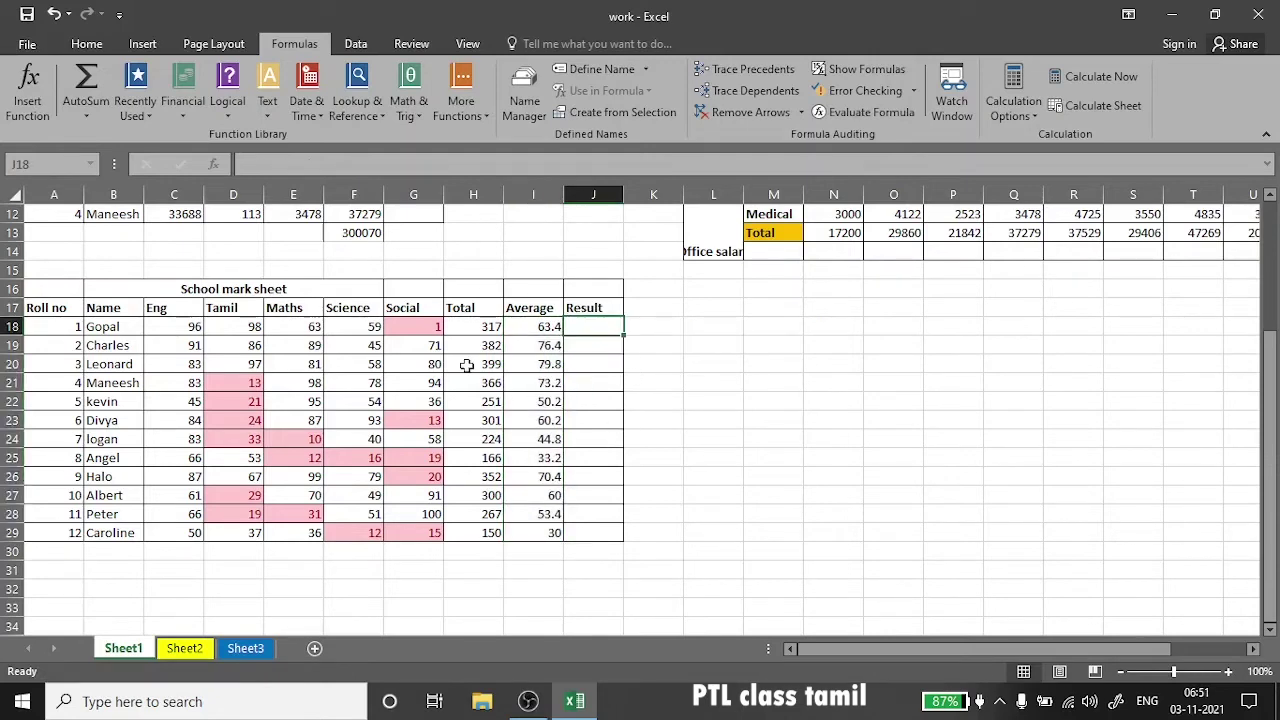
- Type the label 'median =' in L18
{"action": "left_click", "coordinate": [740, 330]}
{"action": "type", "text": "median ="}
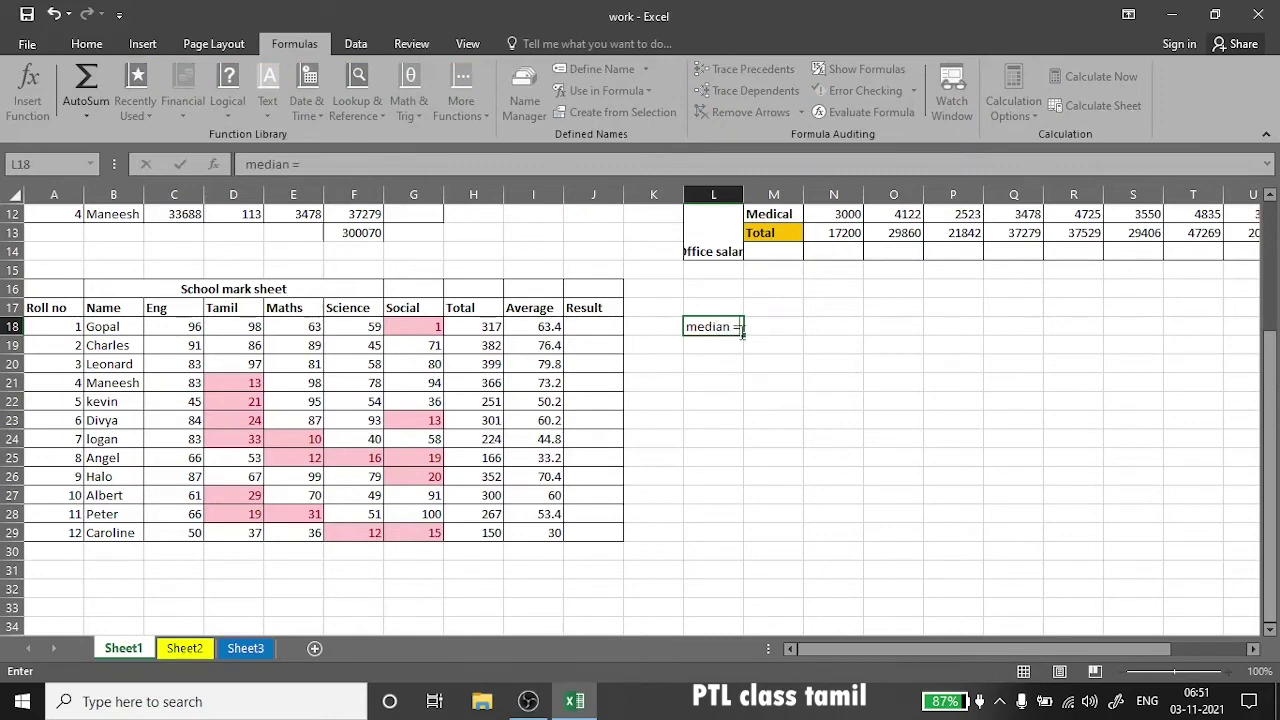
{"action": "left_click", "coordinate": [750, 328]}
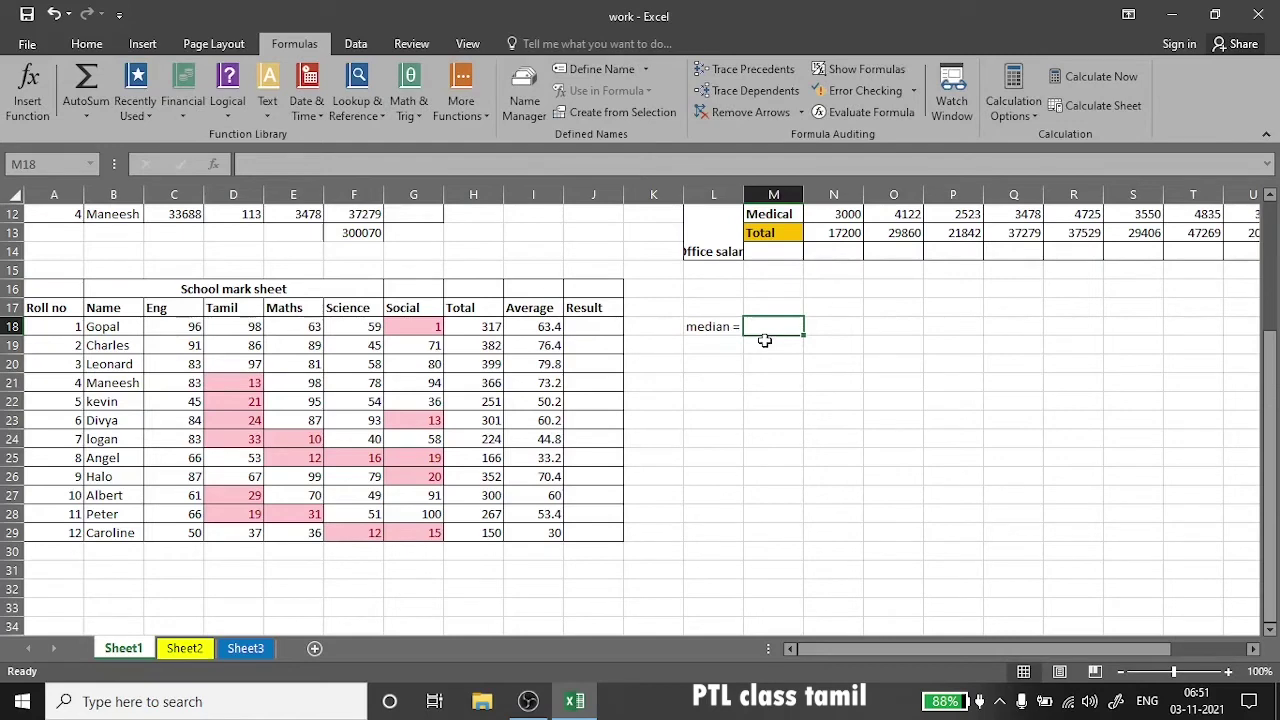
- Enter =MEDIAN(C18:G18) in M18, returning 63 for the first student's marks
{"action": "type", "text": "="}
{"action": "key", "text": "Escape"}
{"action": "type", "text": "="}
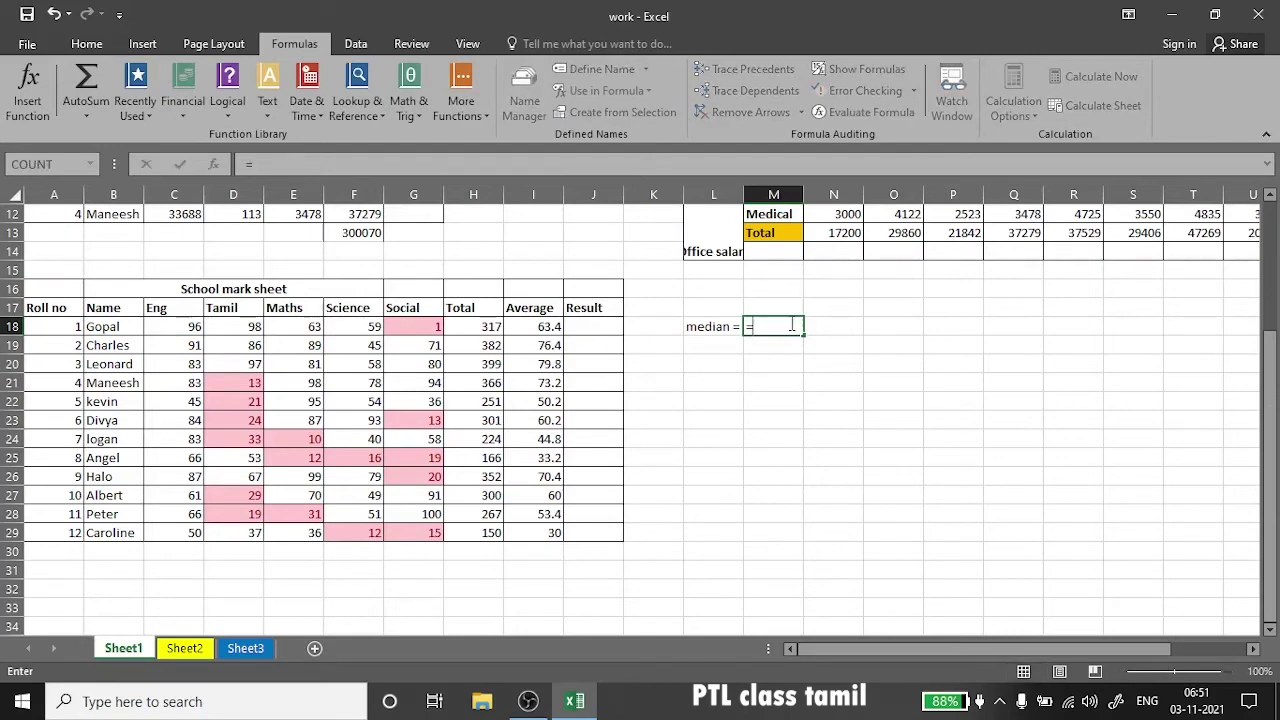
{"action": "type", "text": "median"}
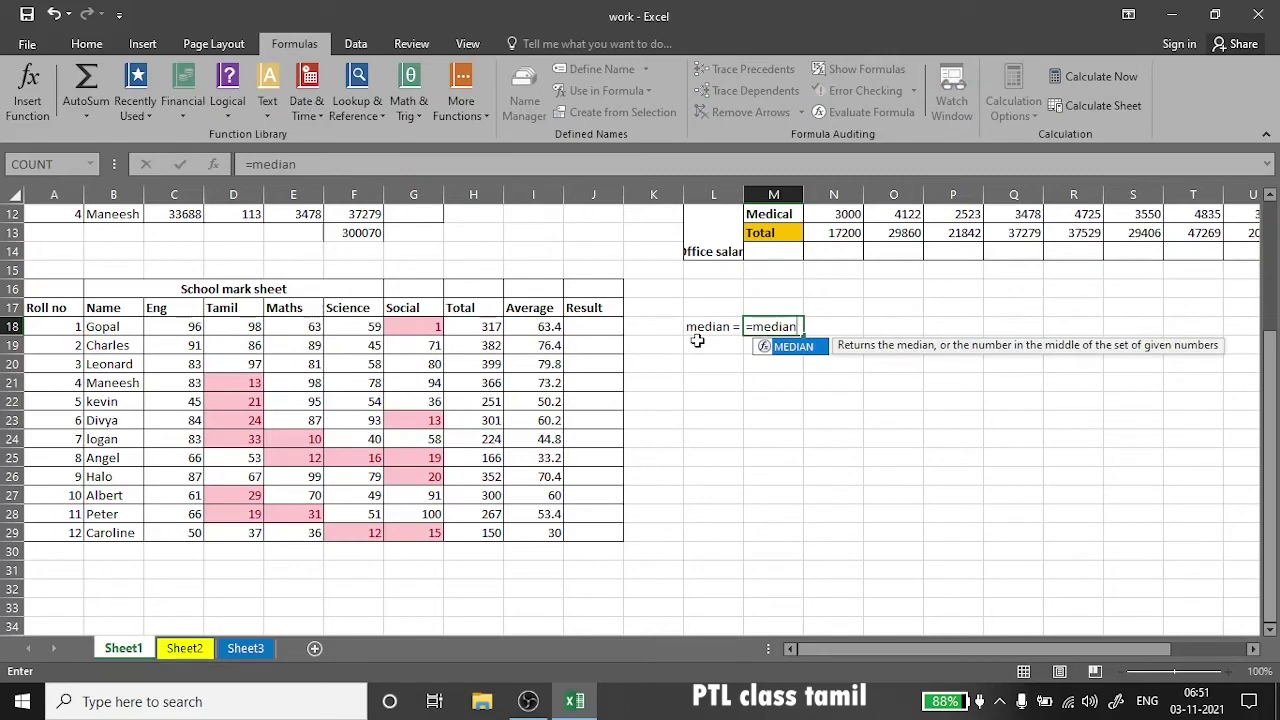
{"action": "type", "text": "("}
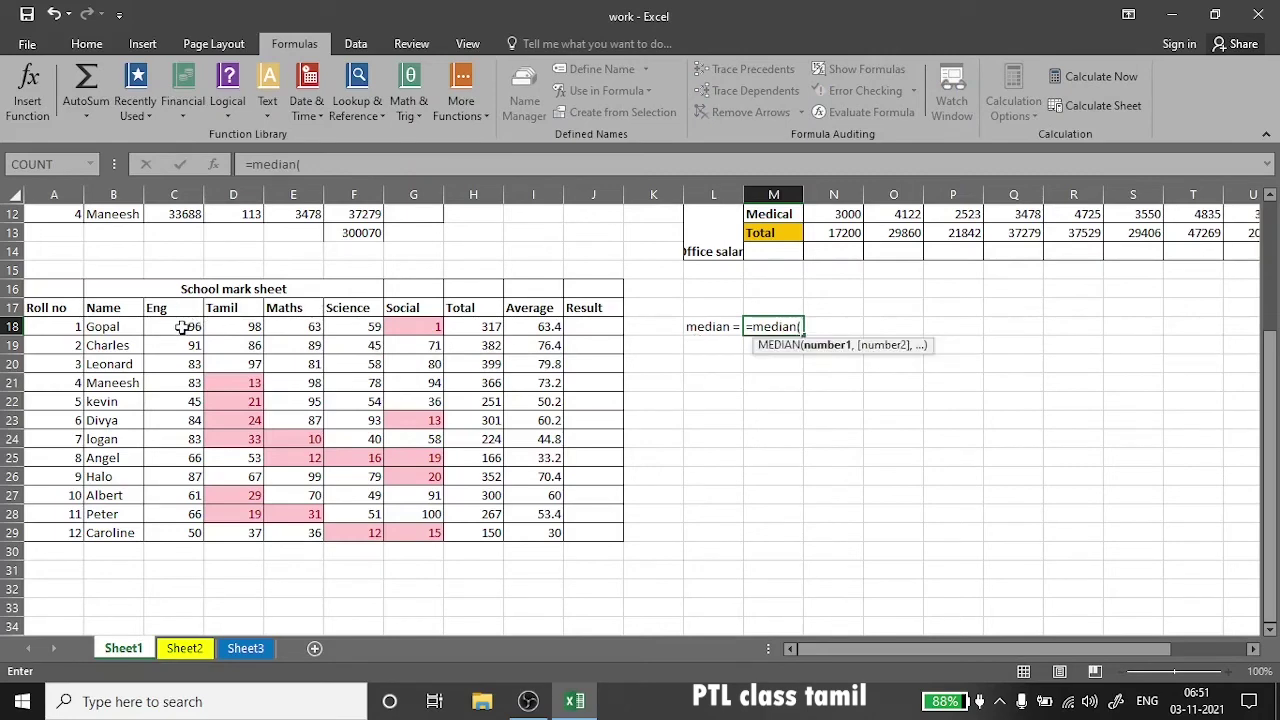
{"action": "left_click_drag", "start_coordinate": [180, 326], "coordinate": [391, 326]}
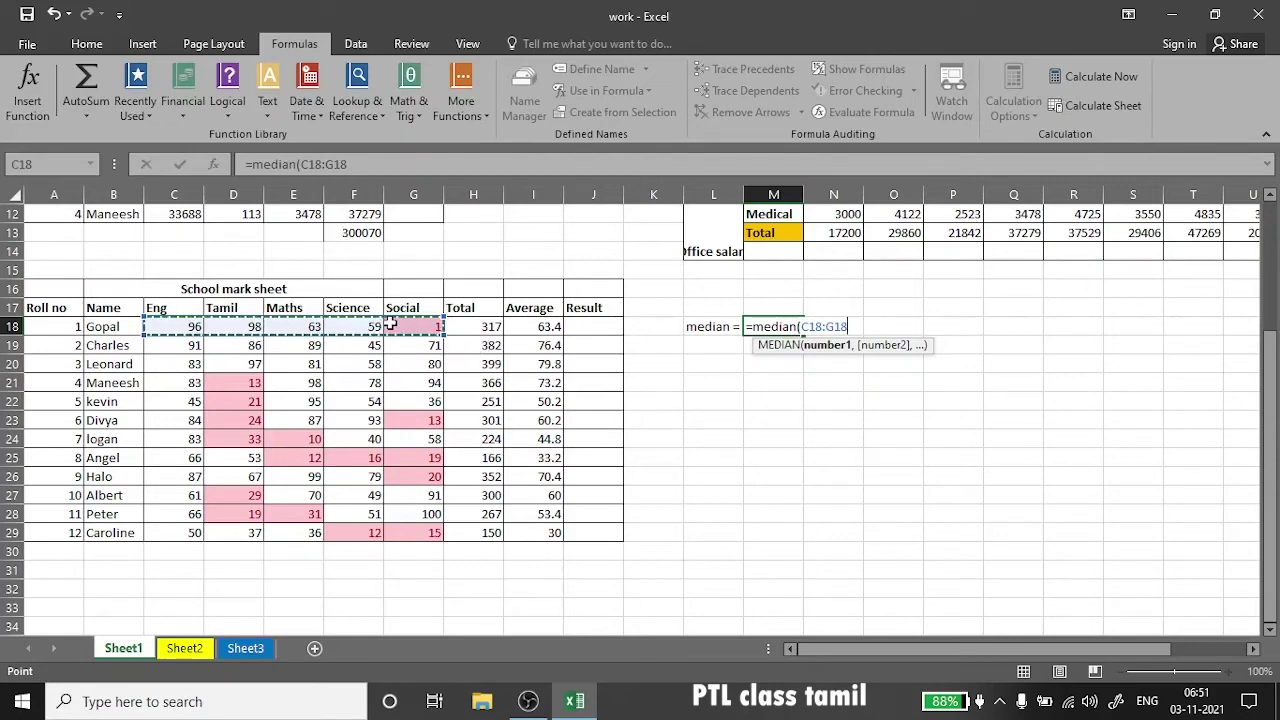
{"action": "key", "text": "Return"}
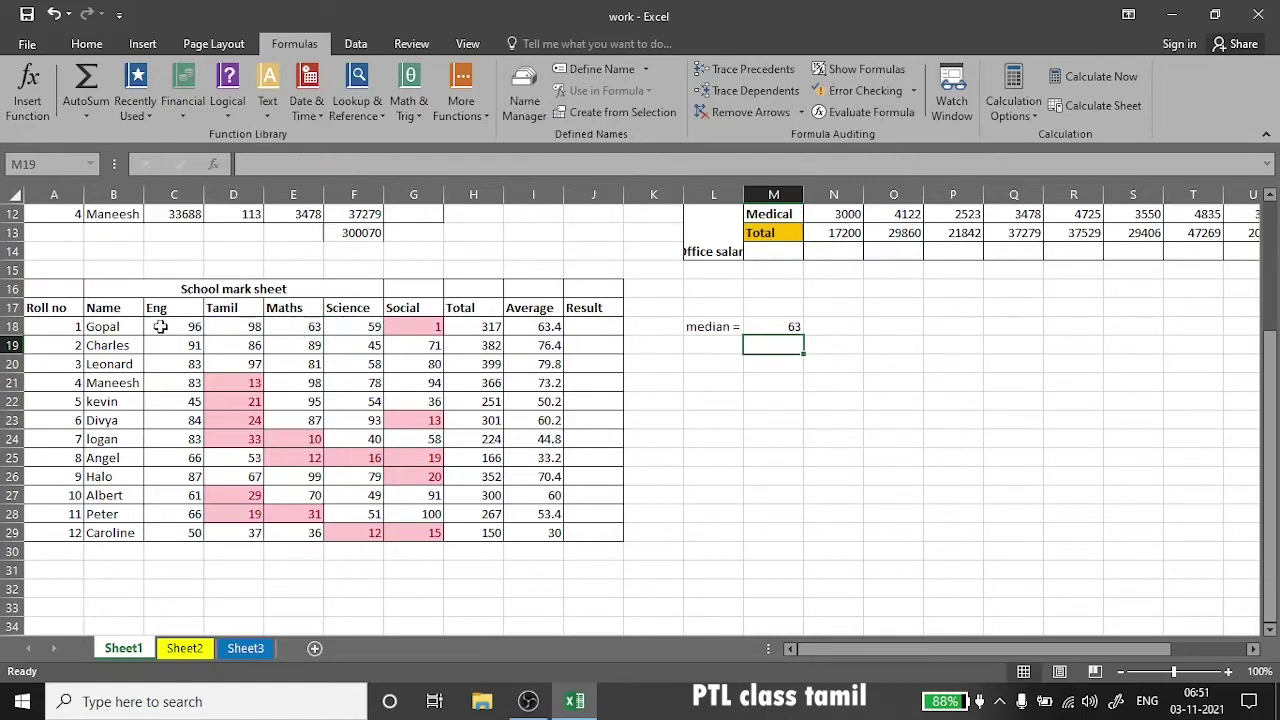
{"action": "left_click", "coordinate": [789, 328]}
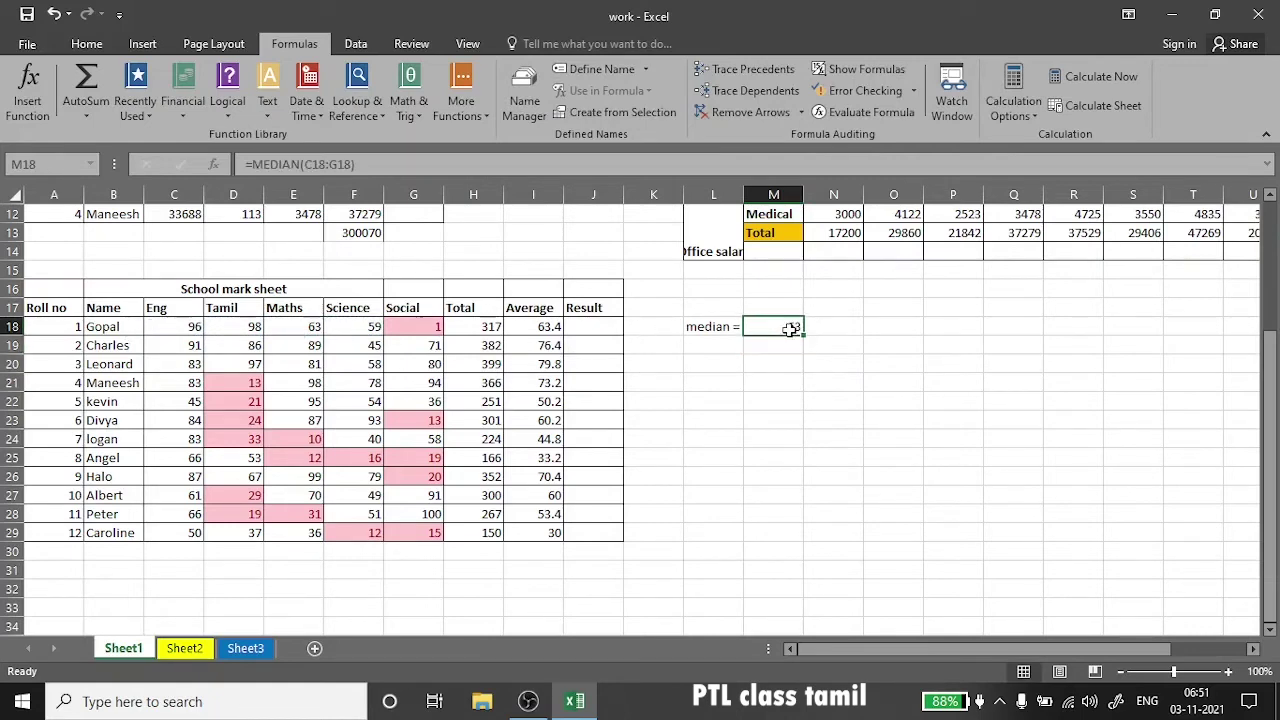
- Type the label 'mode' in L19
{"action": "left_click", "coordinate": [775, 345]}
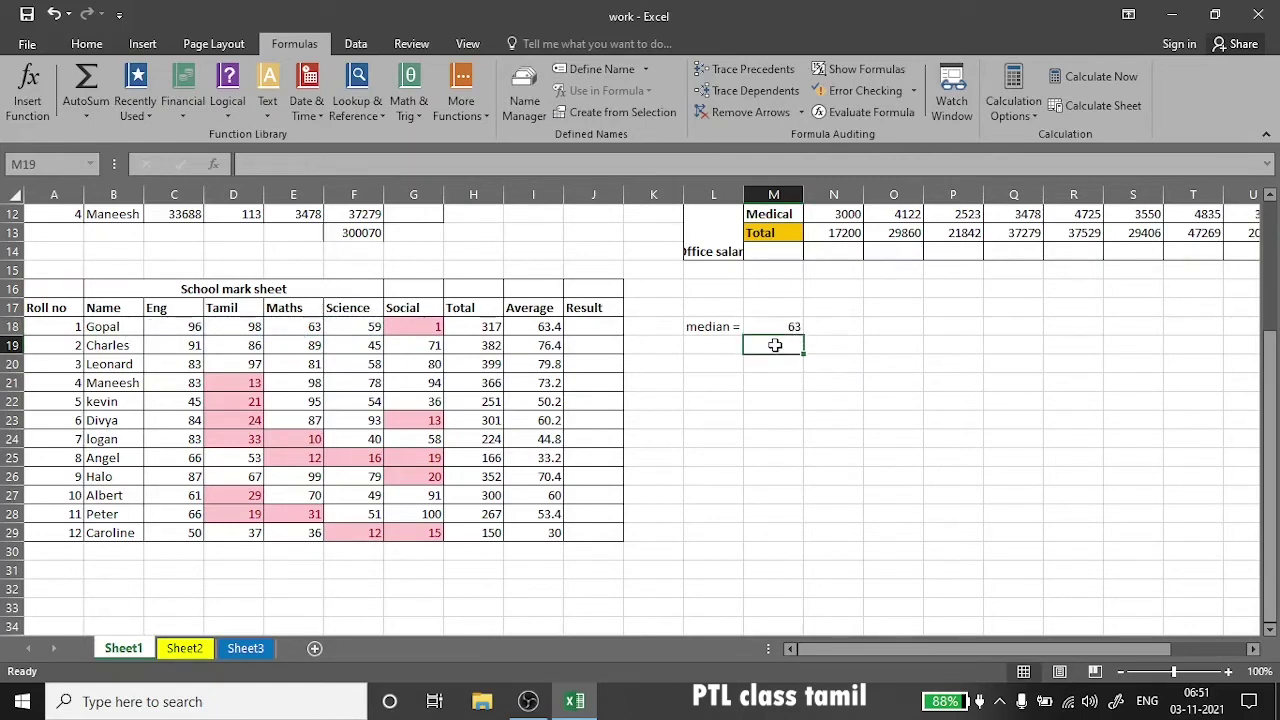
{"action": "left_click", "coordinate": [703, 342]}
{"action": "type", "text": "mode"}
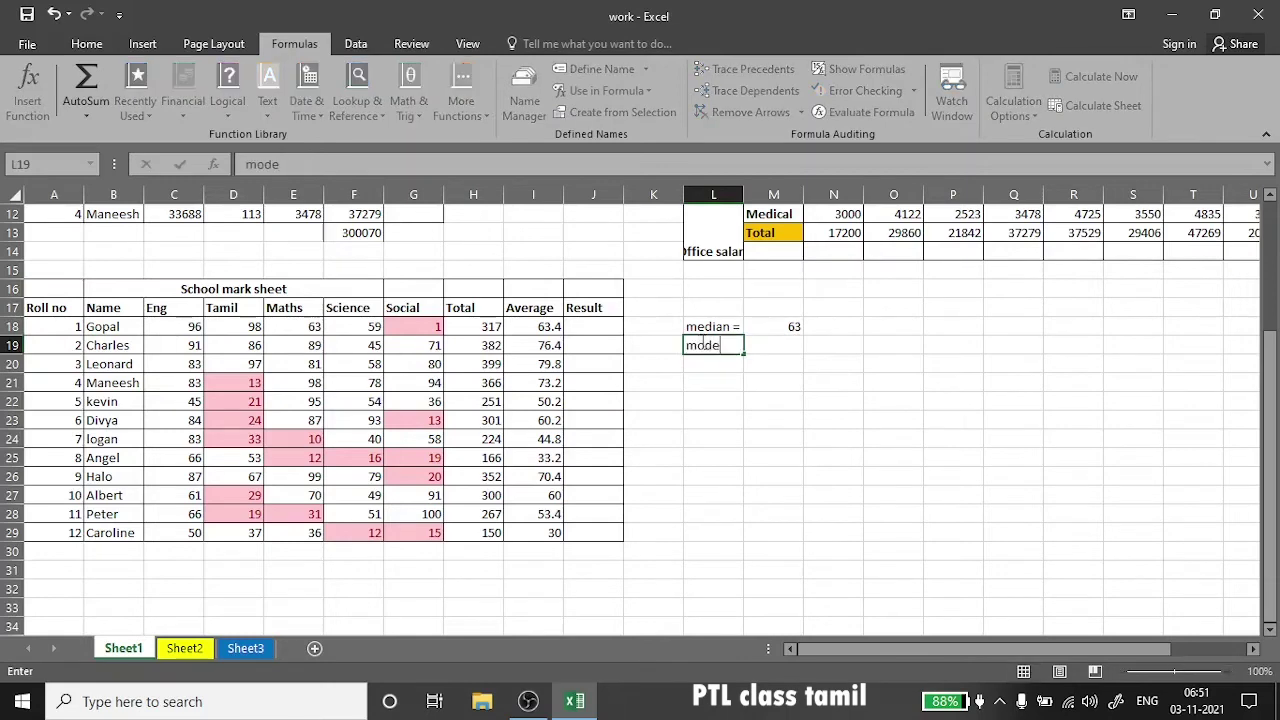
{"action": "left_click", "coordinate": [798, 347]}
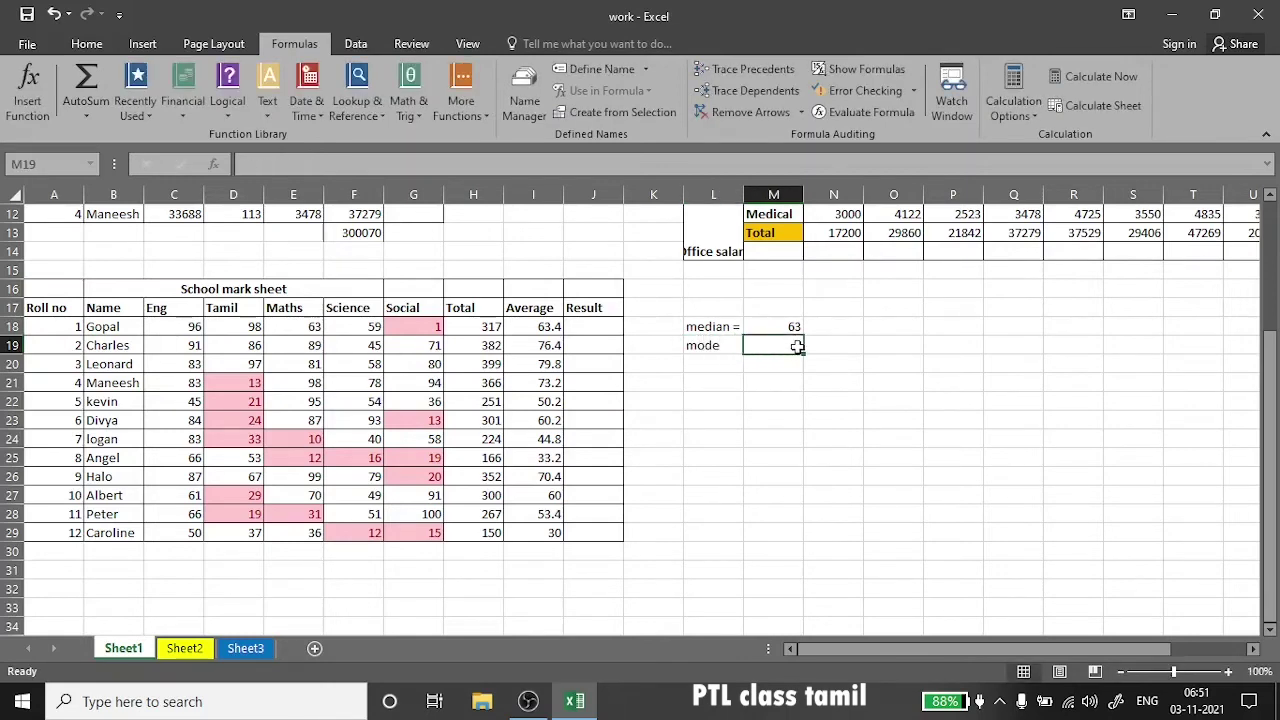
- Enter =MODE(C18:G18) in M19, which returns #N/A, then select the marks C18:H18
{"action": "type", "text": "=mode"}
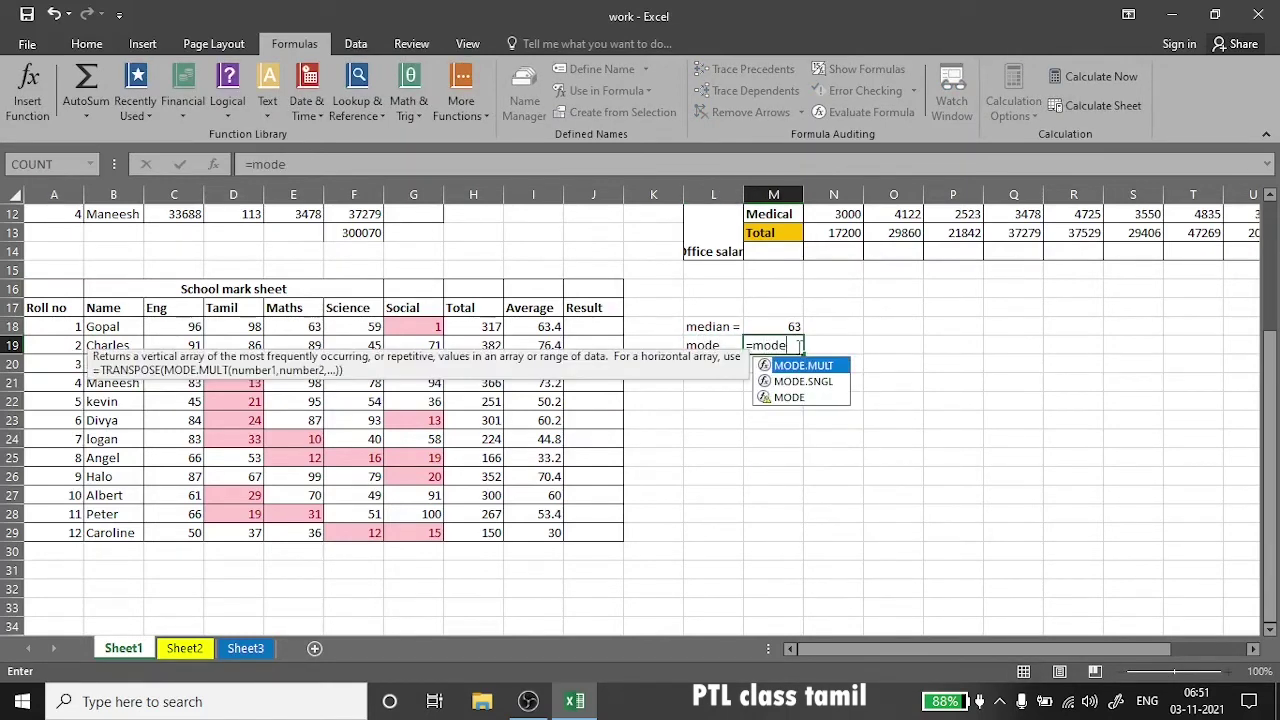
{"action": "left_click", "coordinate": [815, 402]}
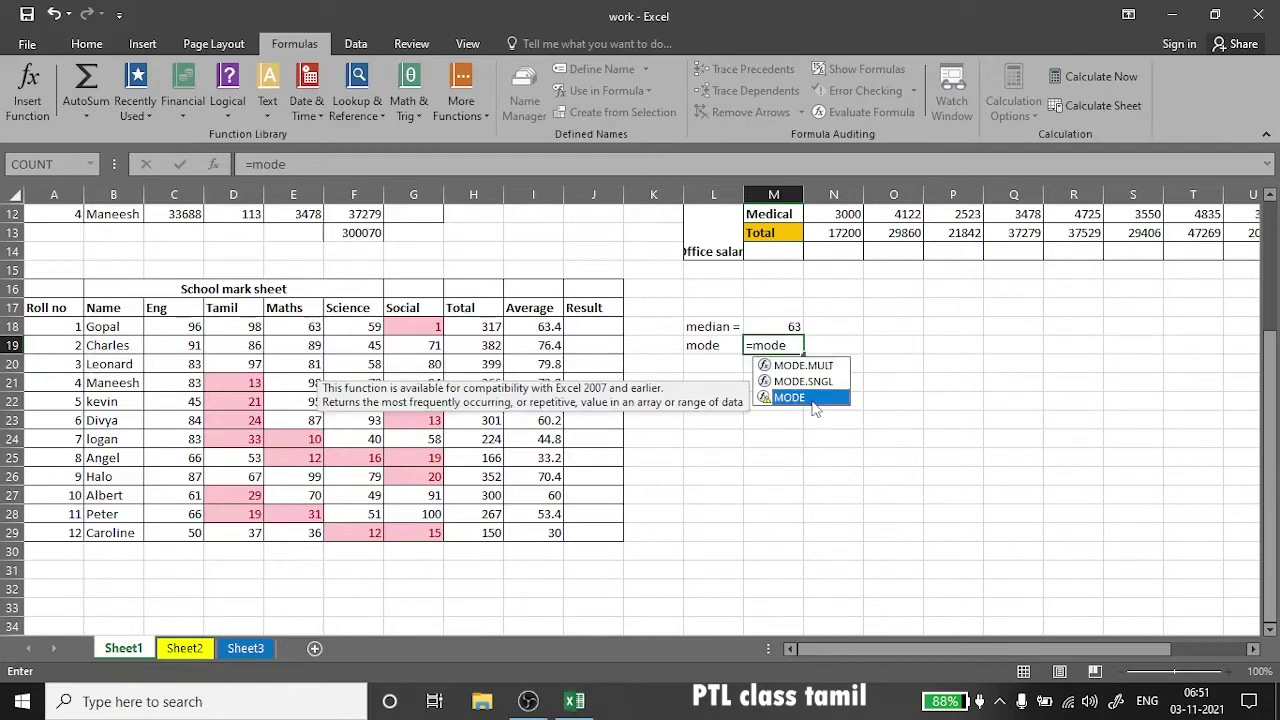
{"action": "double_click", "coordinate": [815, 400]}
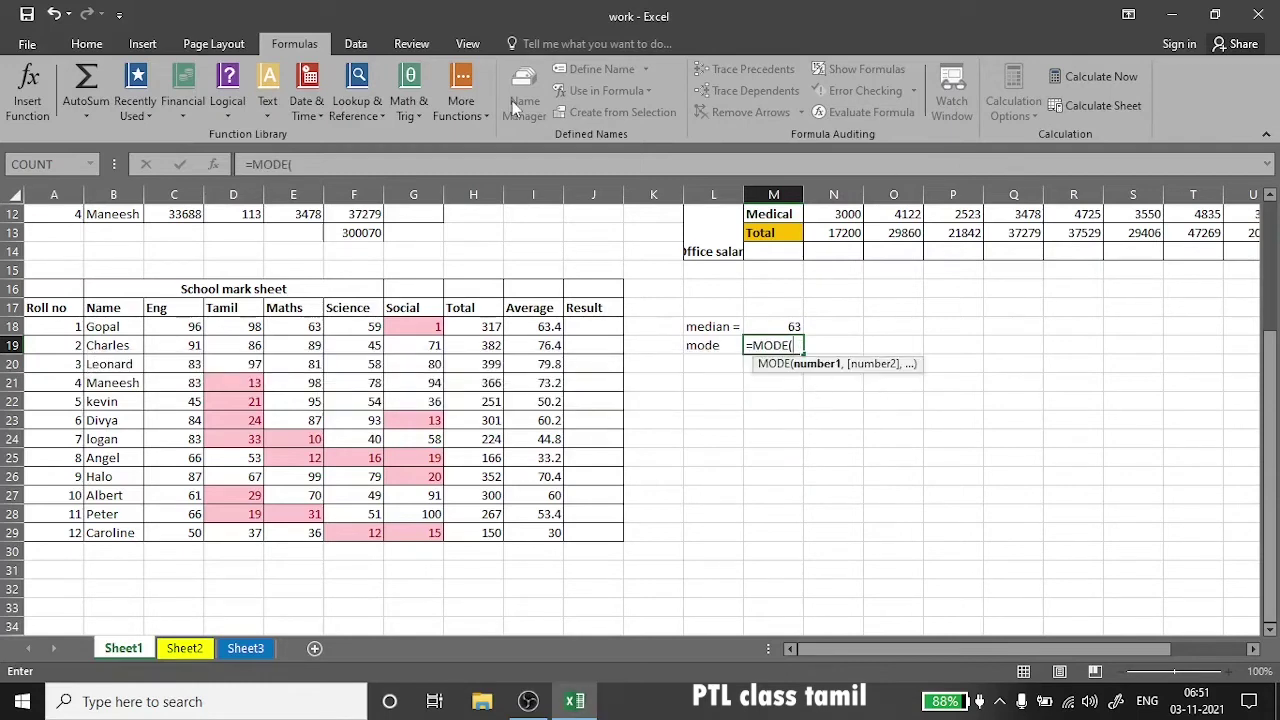
{"action": "left_click_drag", "start_coordinate": [165, 326], "coordinate": [418, 326]}
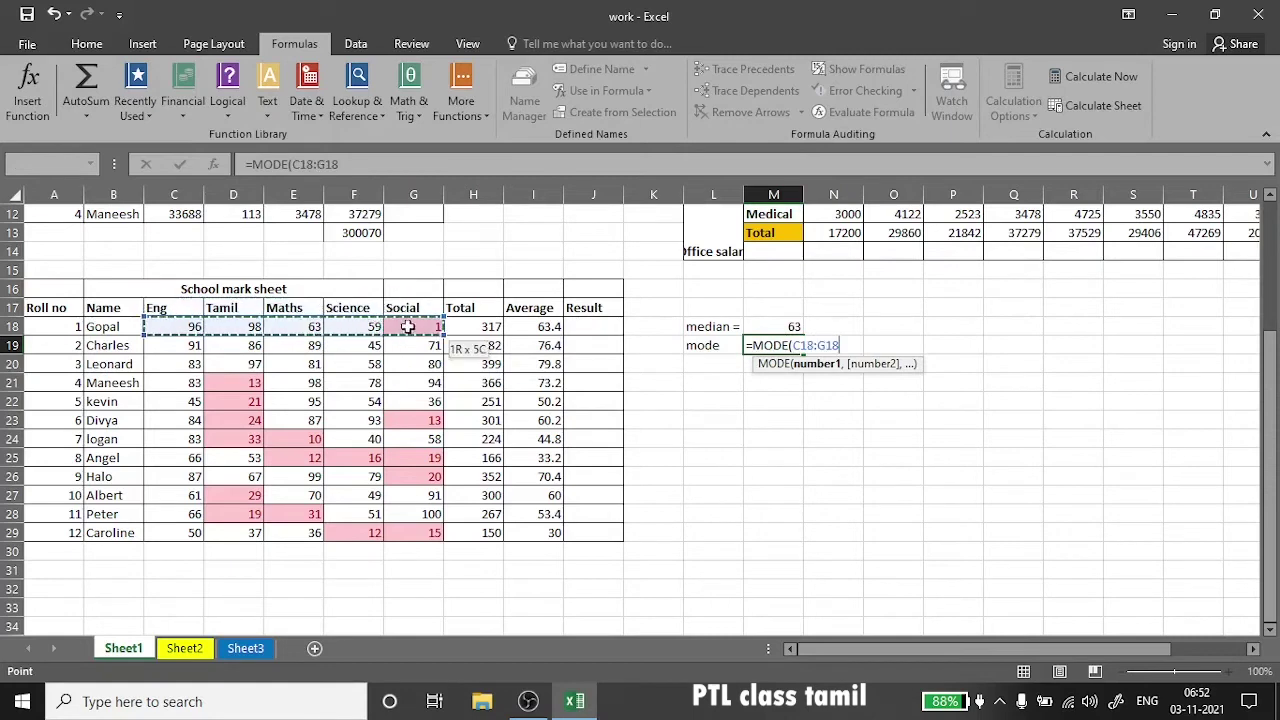
{"action": "key", "text": "Return"}
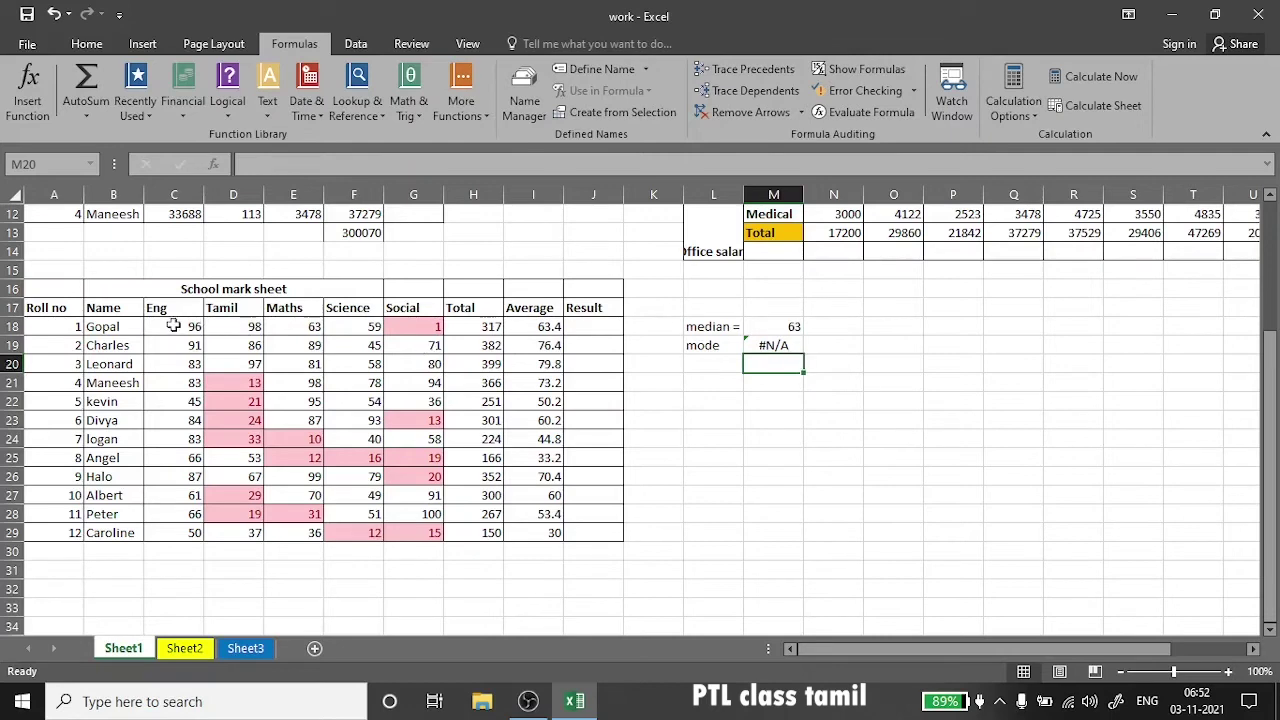
{"action": "mouse_move", "coordinate": [172, 326]}
{"action": "left_mouse_down"}
{"action": "mouse_move", "coordinate": [453, 325]}
{"action": "mouse_move", "coordinate": [430, 328]}
{"action": "left_mouse_up"}
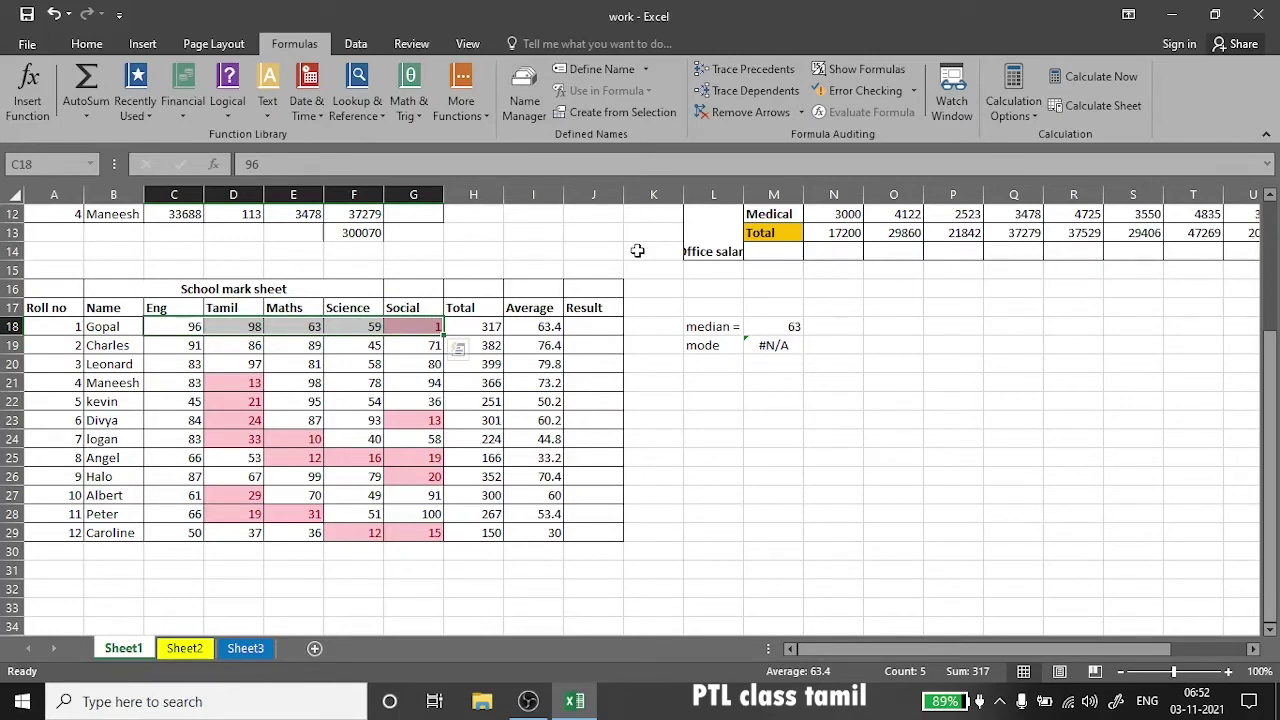
{"action": "left_click", "coordinate": [762, 368]}
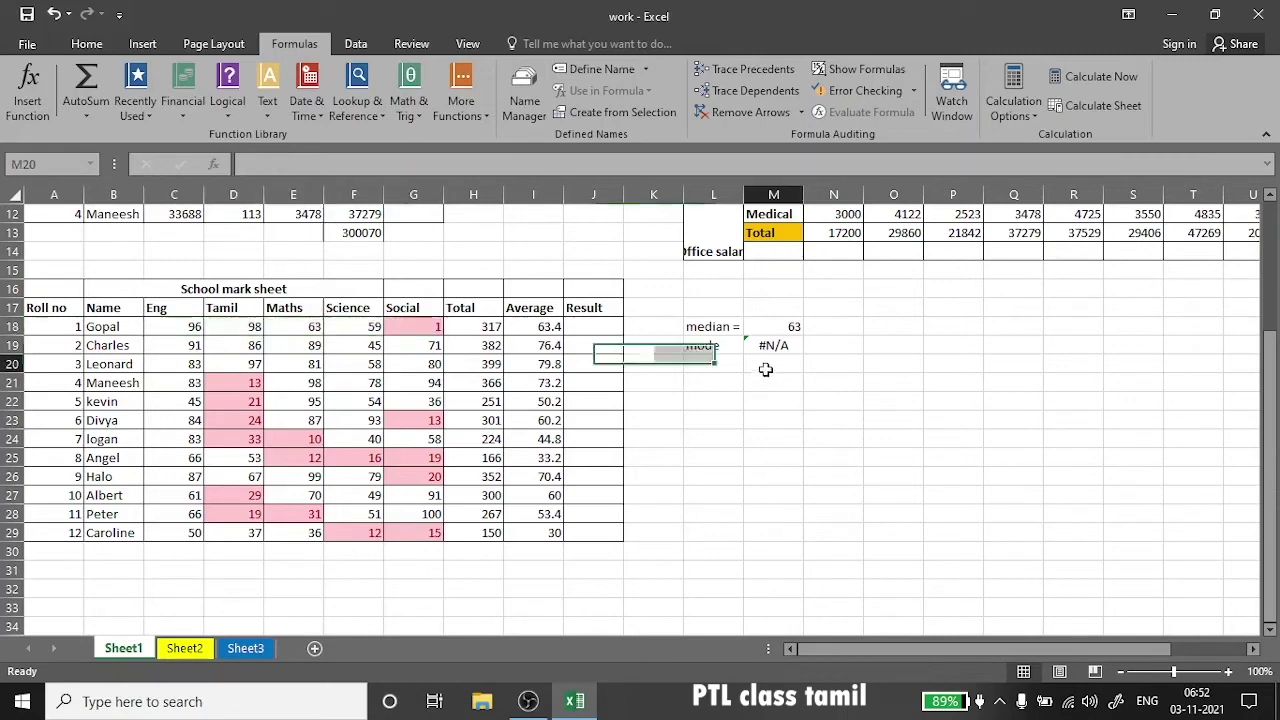
{"action": "left_click", "coordinate": [257, 328]}
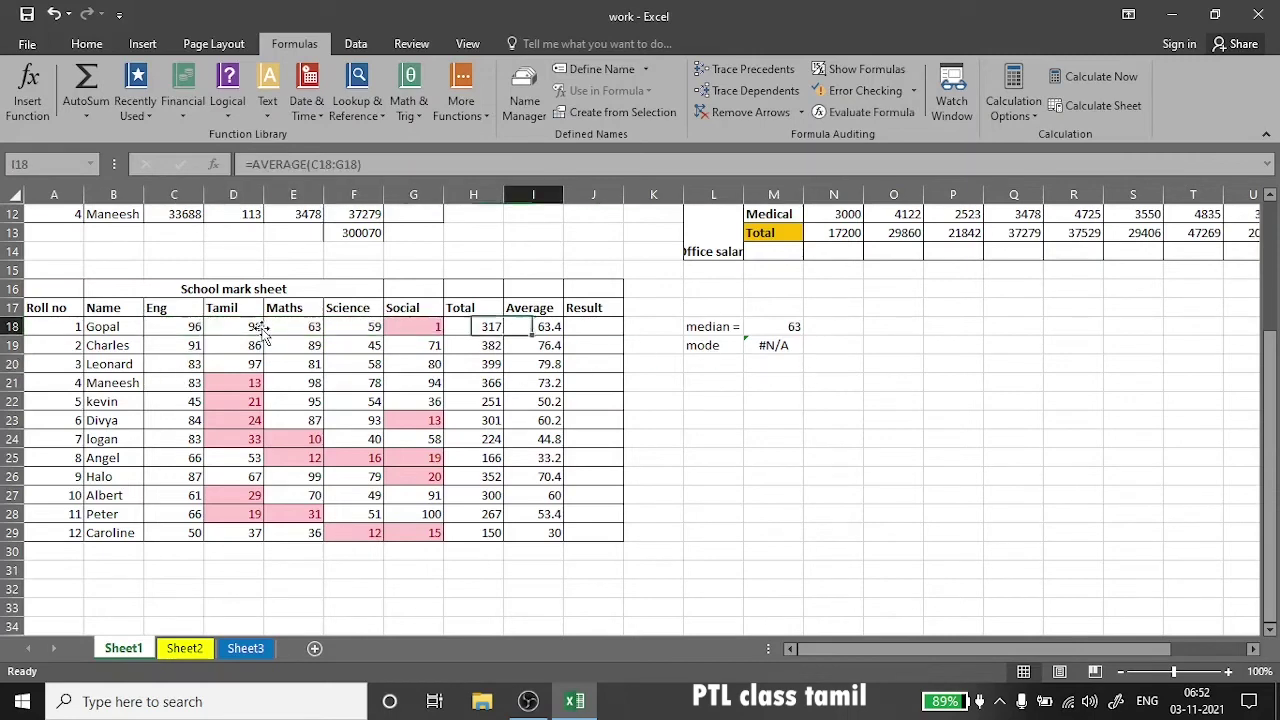
{"action": "double_click", "coordinate": [257, 328]}
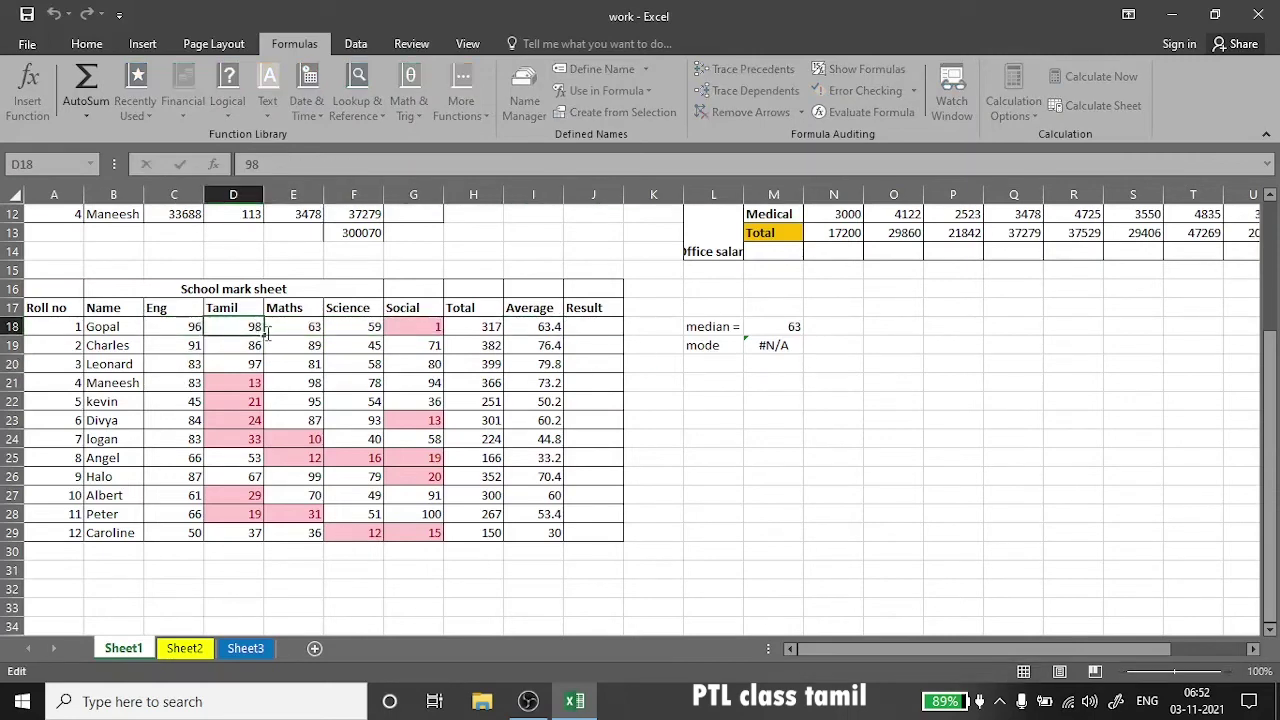
{"action": "double_click", "coordinate": [257, 328]}
{"action": "type", "text": "96"}
{"action": "left_click", "coordinate": [714, 370]}
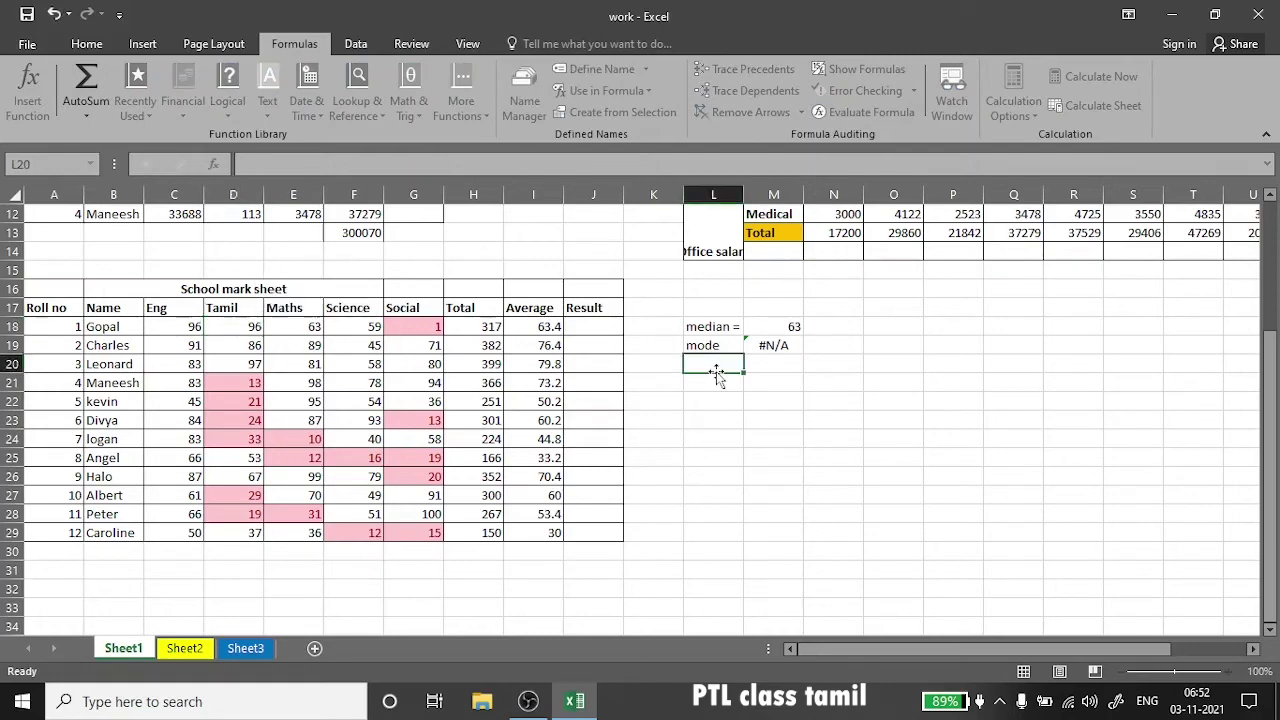
{"action": "left_click", "coordinate": [787, 345]}
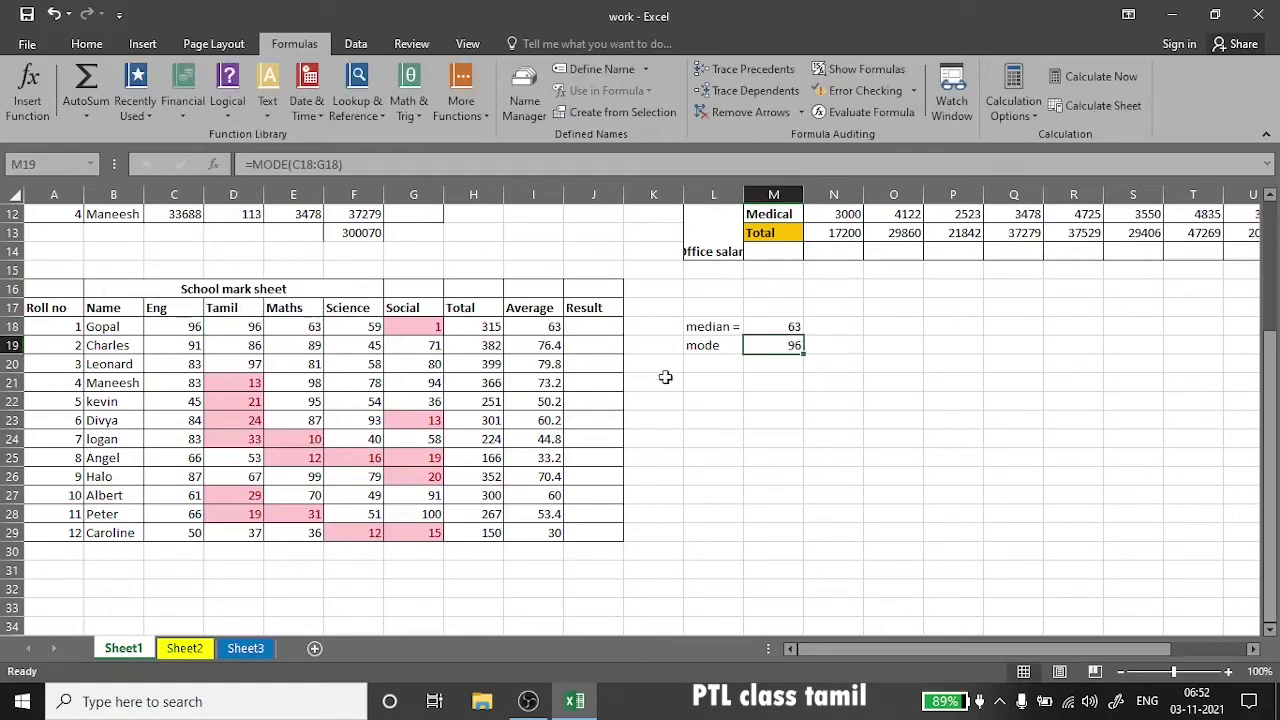
{"action": "left_click", "coordinate": [180, 327]}
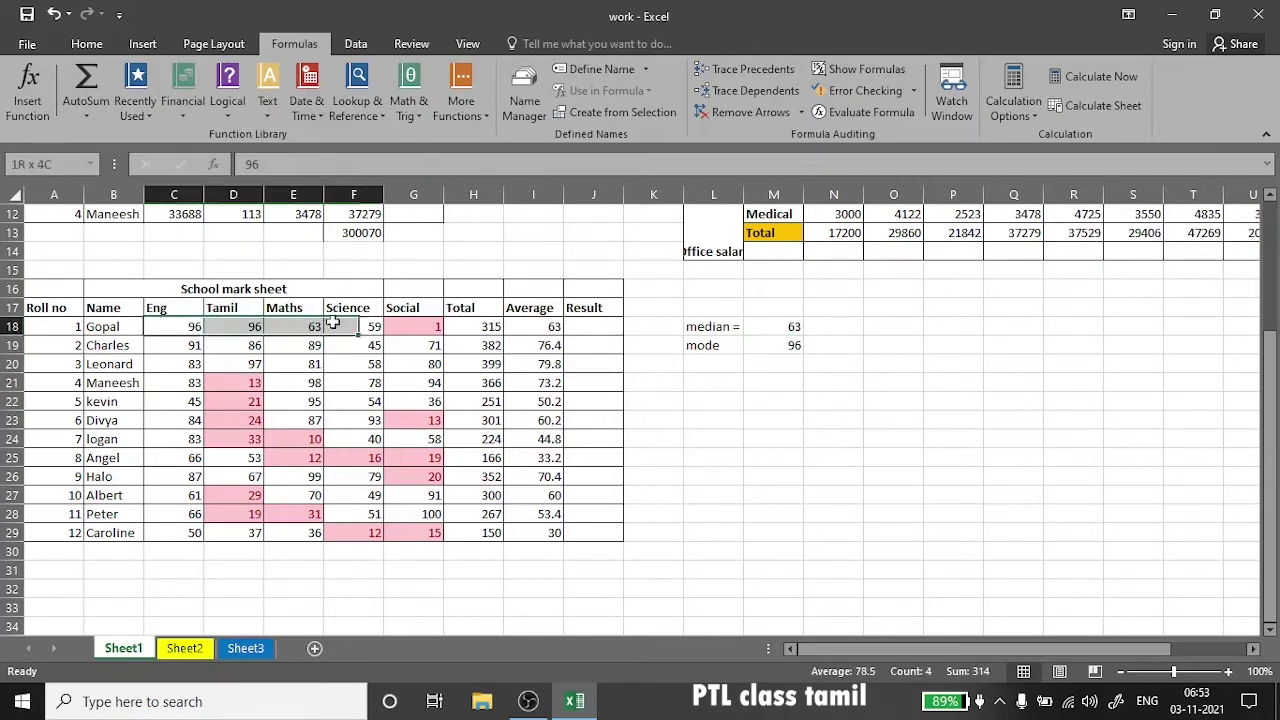
{"action": "left_click_drag", "start_coordinate": [180, 327], "coordinate": [418, 328]}
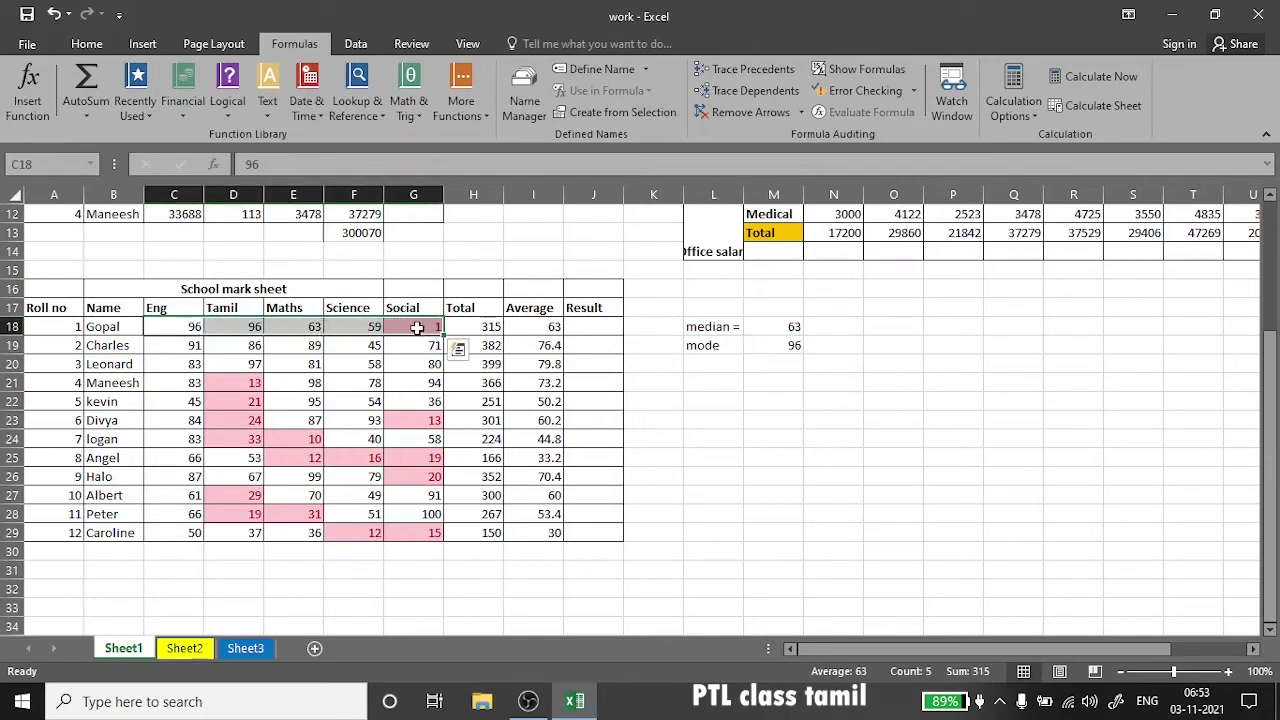
{"action": "left_click", "coordinate": [790, 347]}
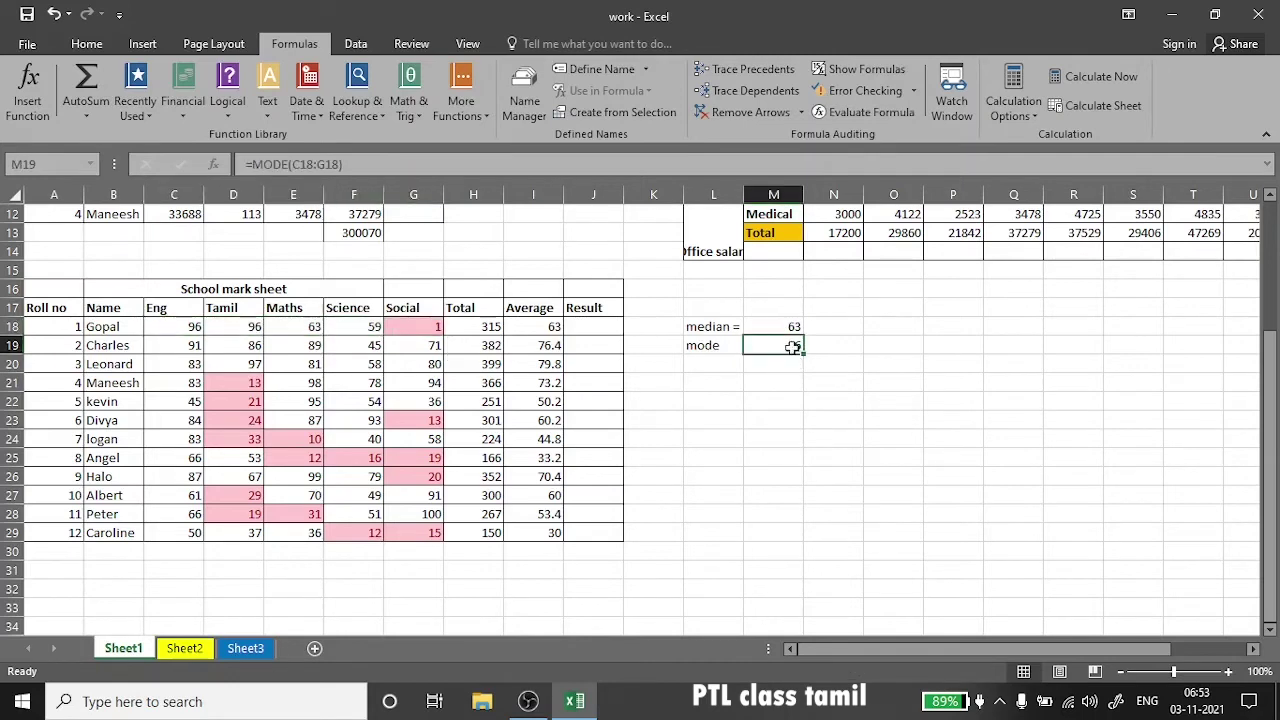
{"action": "double_click", "coordinate": [256, 327]}
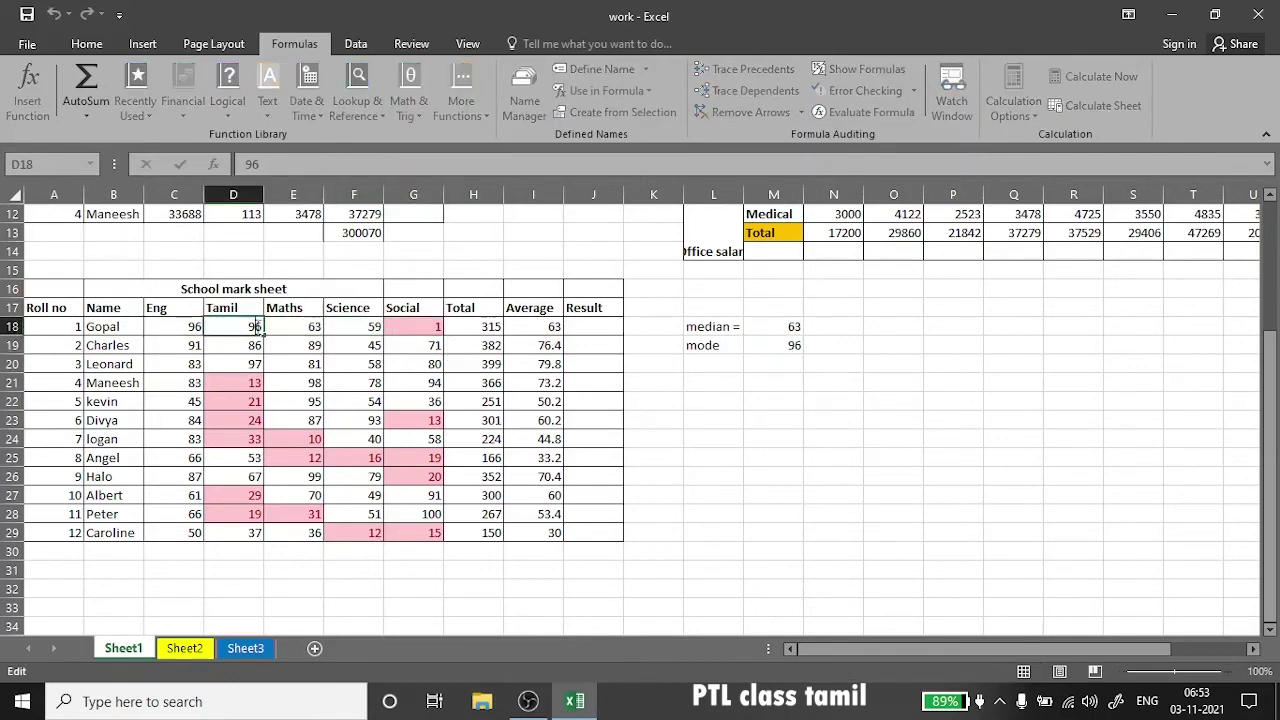
{"action": "double_click", "coordinate": [265, 334]}
{"action": "type", "text": "978"}
{"action": "key", "text": "BackSpace"}
{"action": "key", "text": "BackSpace"}
{"action": "left_click", "coordinate": [704, 409]}
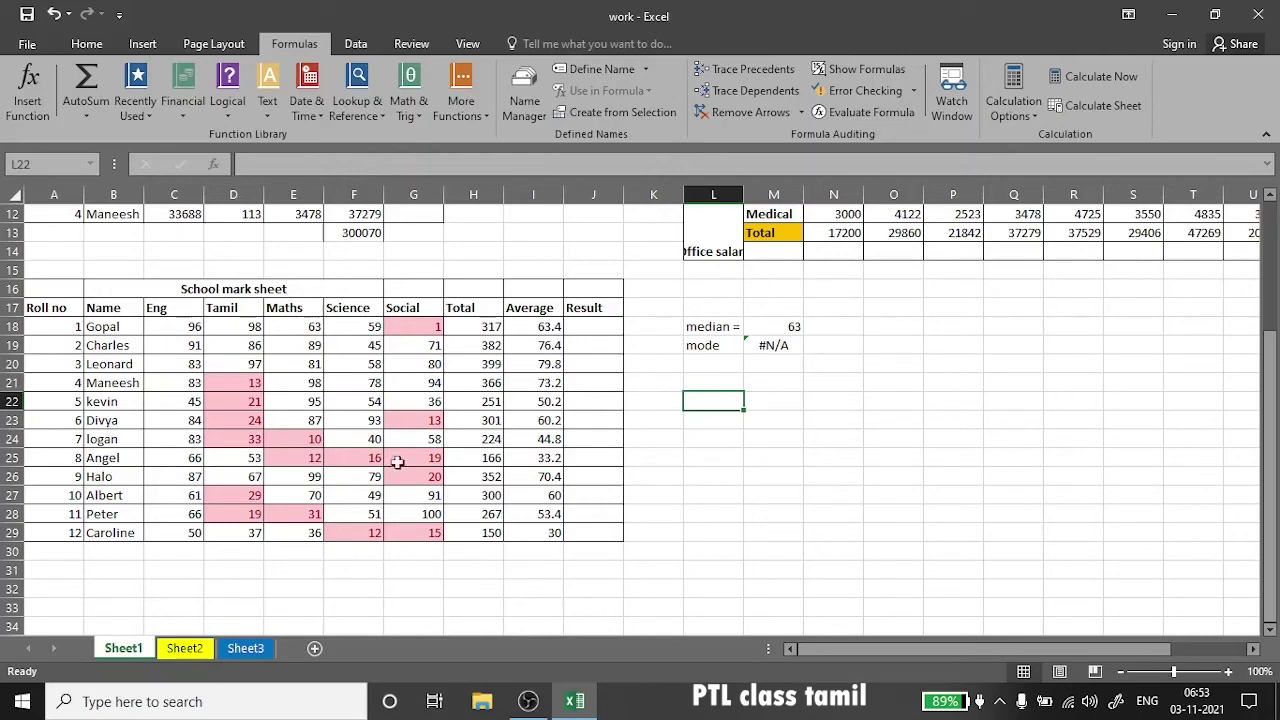
{"action": "left_click_drag", "start_coordinate": [181, 310], "coordinate": [193, 548]}
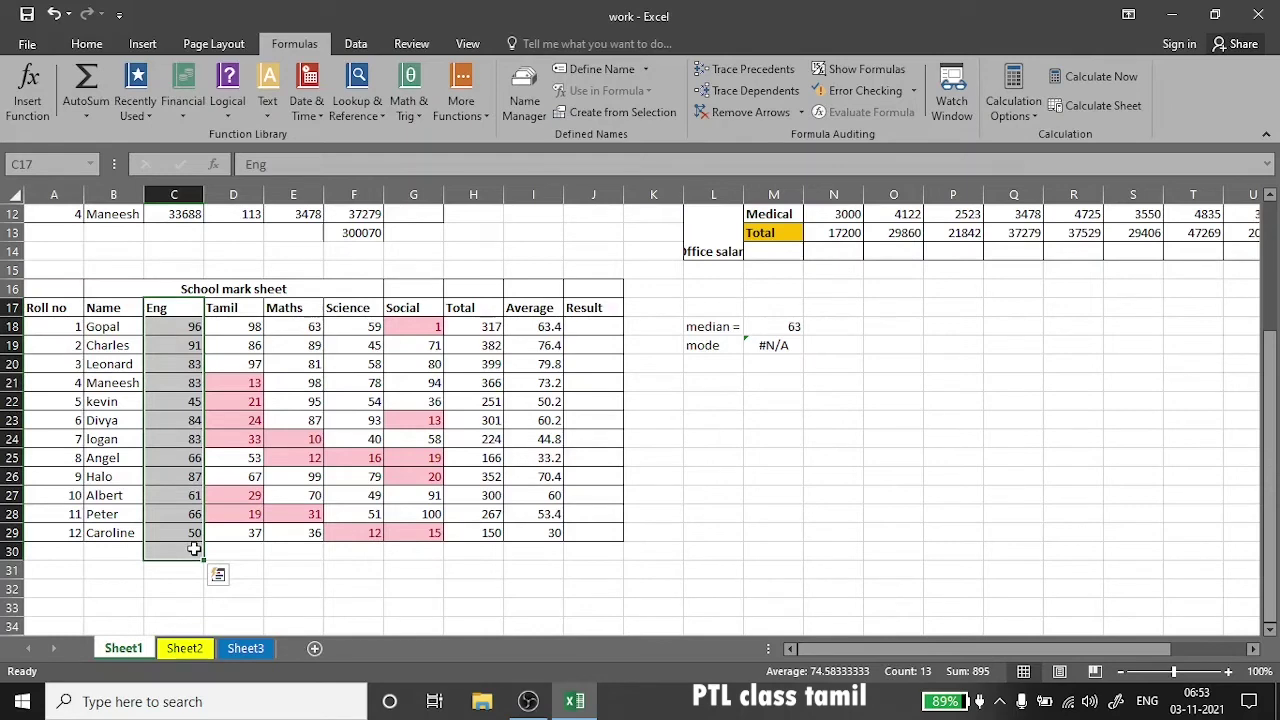
- Type 'minimum' in B31, then erase it
{"action": "left_click", "coordinate": [110, 570]}
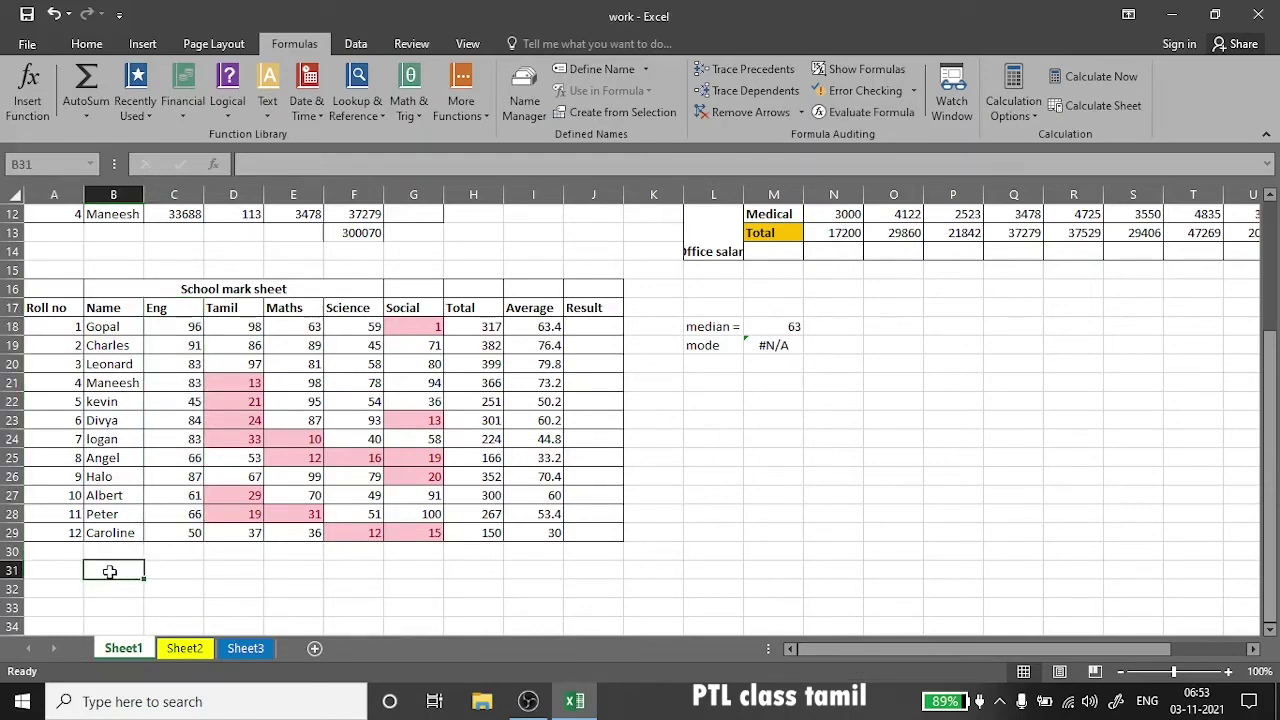
{"action": "type", "text": "mini"}
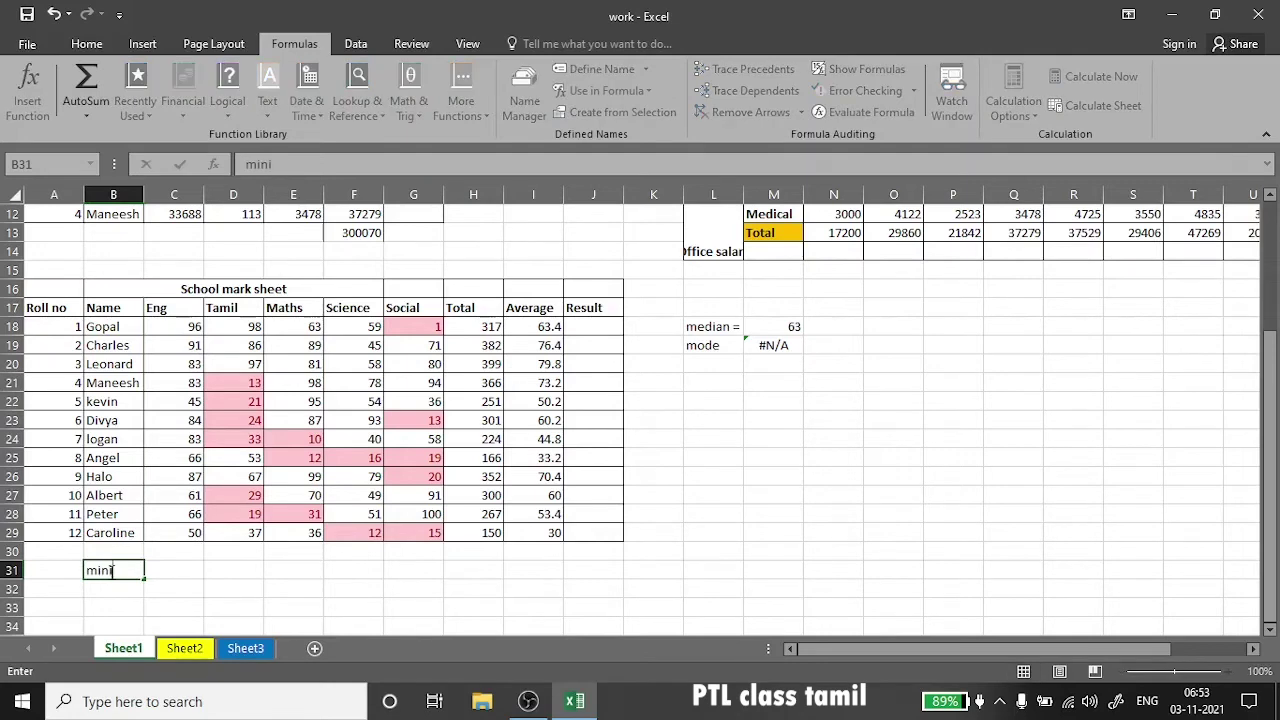
{"action": "type", "text": "mum"}
{"action": "double_click", "coordinate": [109, 570]}
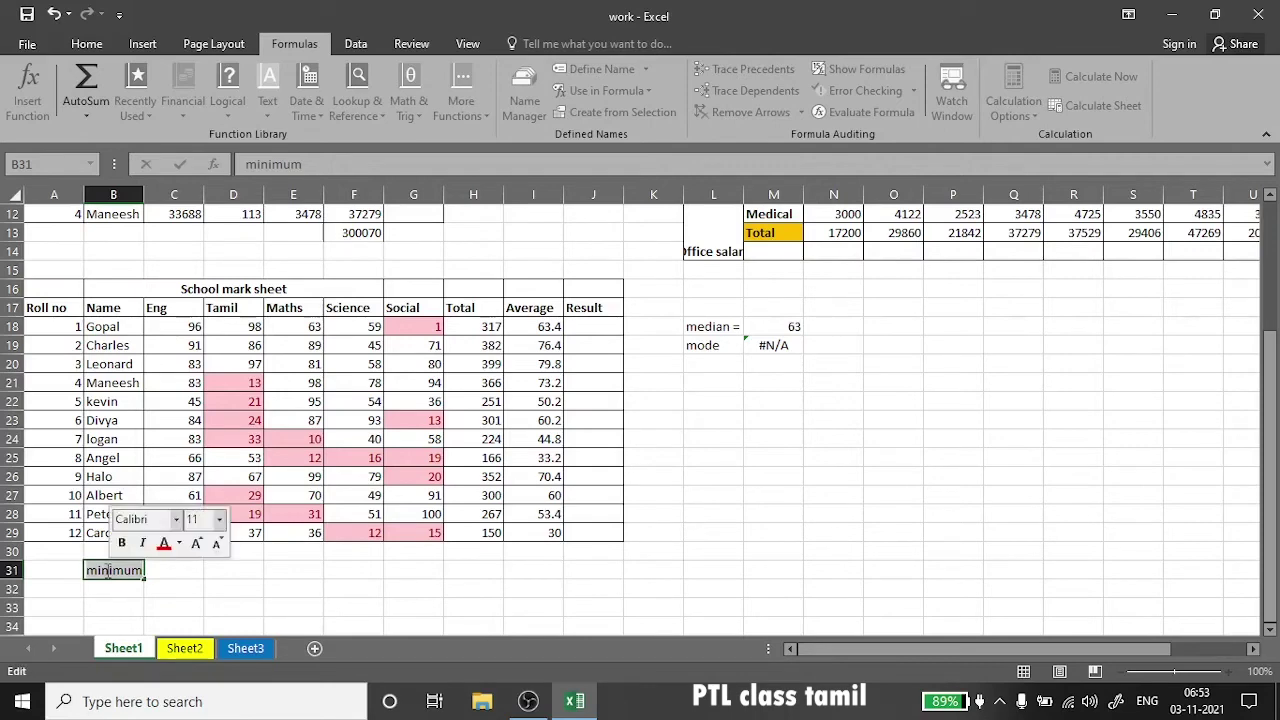
{"action": "key", "text": "BackSpace"}
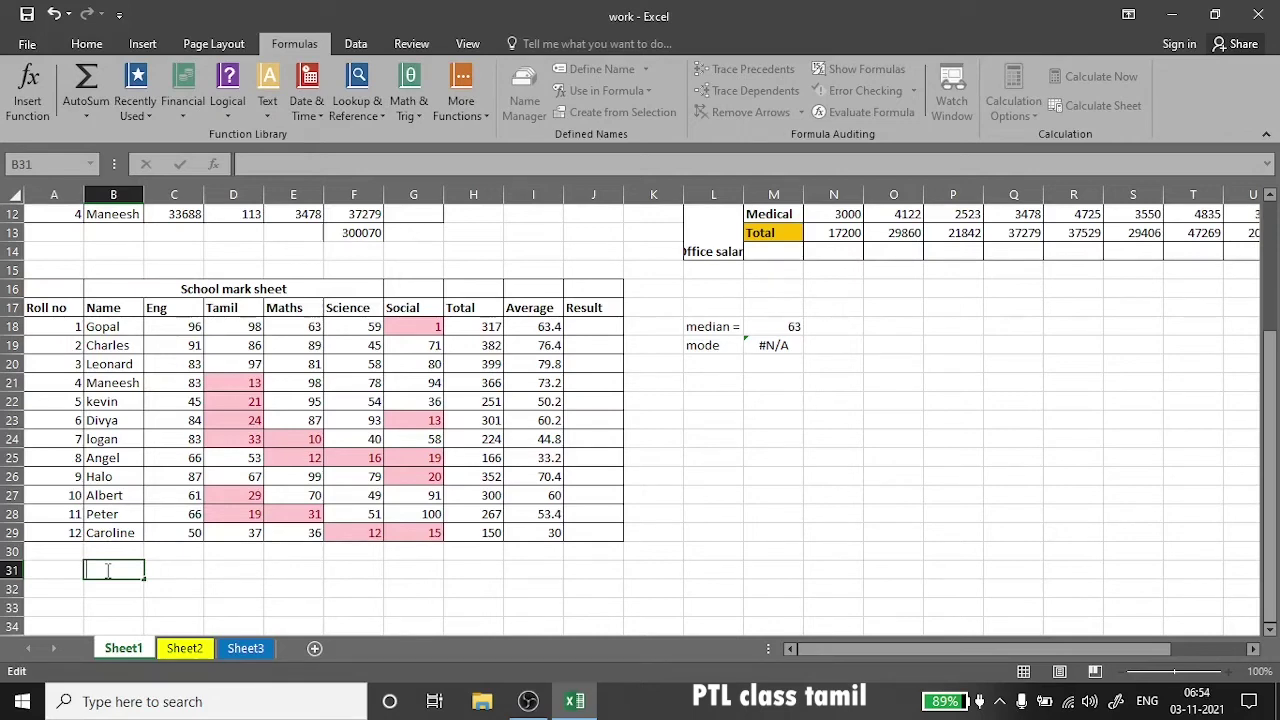
- Enter =COUNTIF(C18:C29,"<70") in B31 to count Eng marks below 70, giving 5
{"action": "type", "text": "c="}
{"action": "type", "text": "count"}
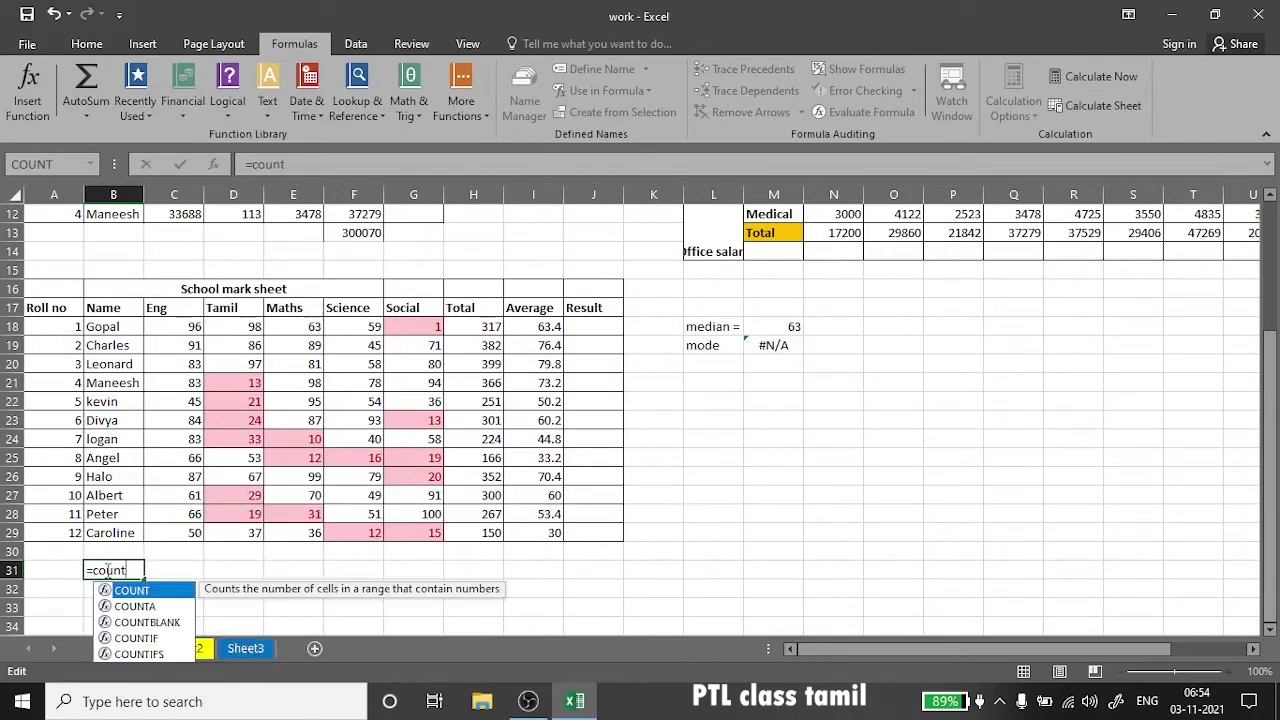
{"action": "type", "text": "i"}
{"action": "key", "text": "Tab"}
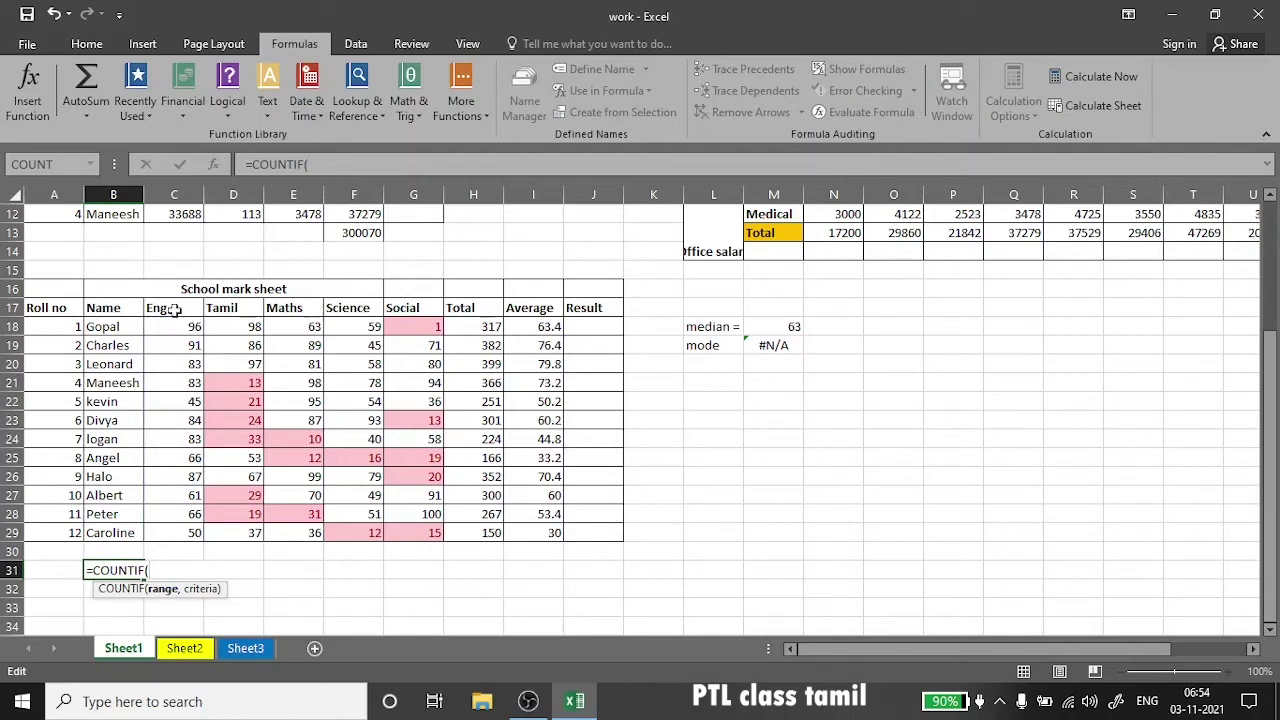
{"action": "left_click_drag", "start_coordinate": [175, 328], "coordinate": [188, 535]}
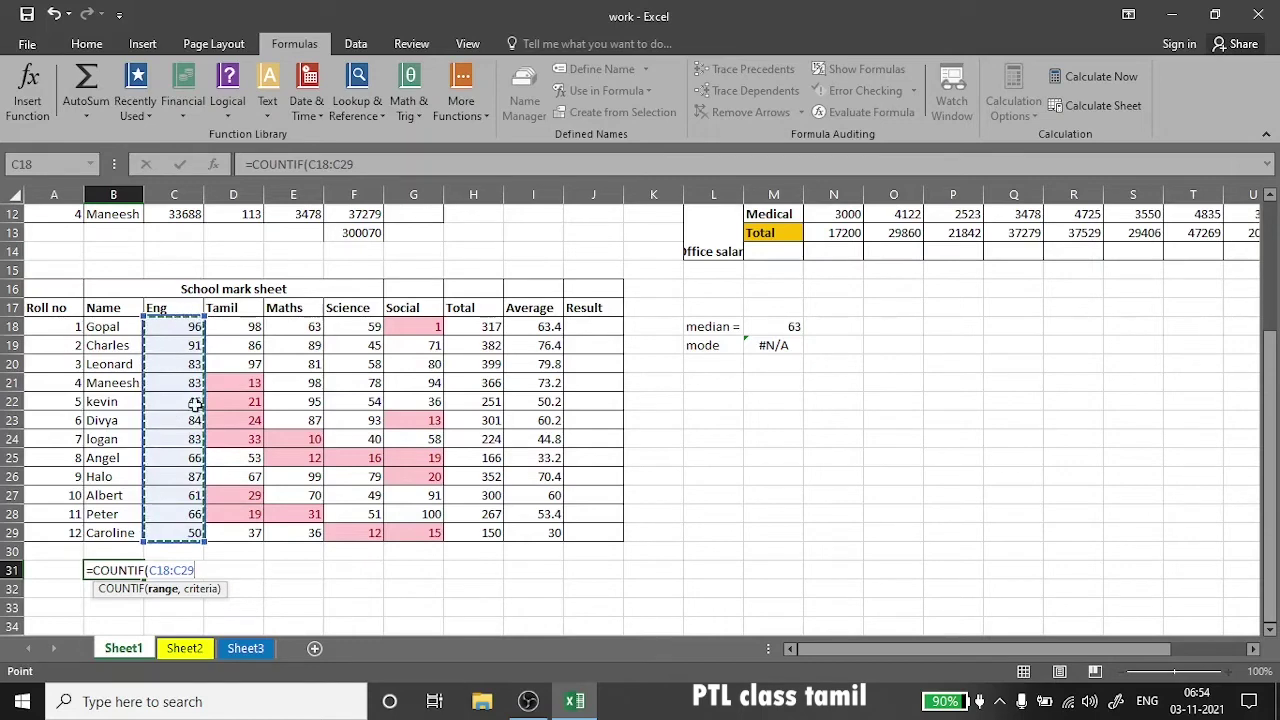
{"action": "type", "text": ","}
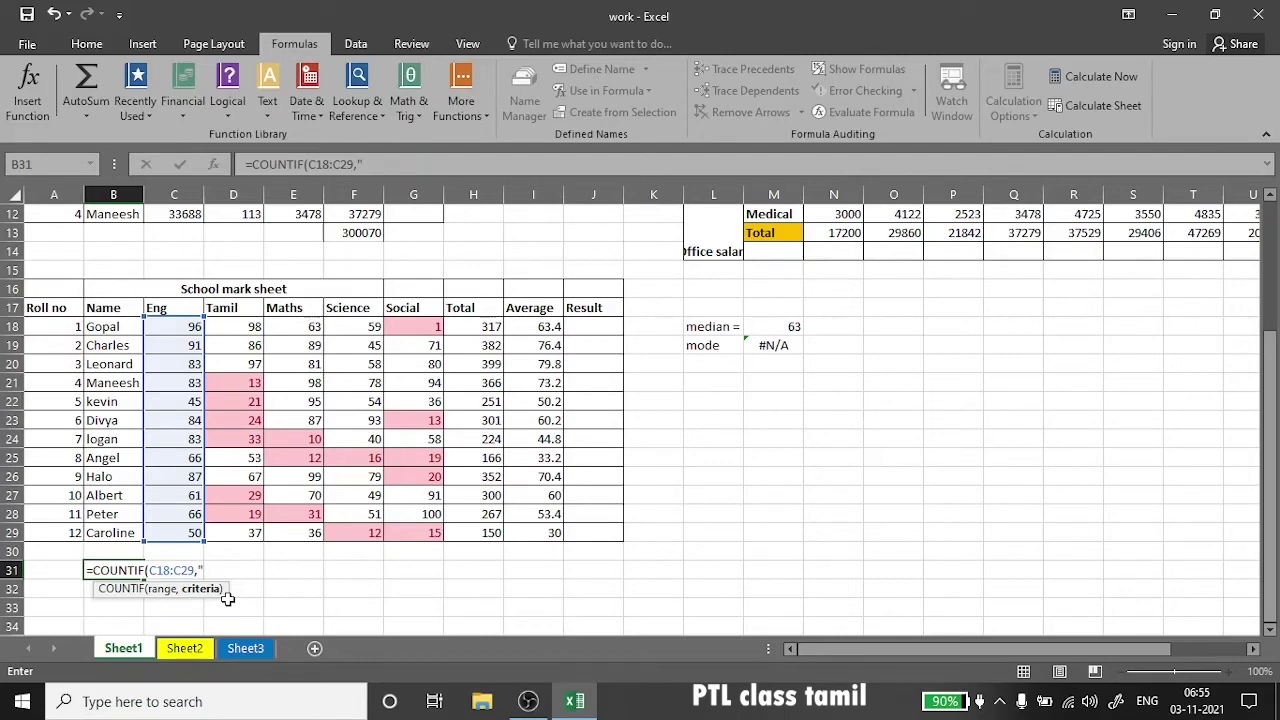
{"action": "type", "text": "<70"}
{"action": "key", "text": "Return"}
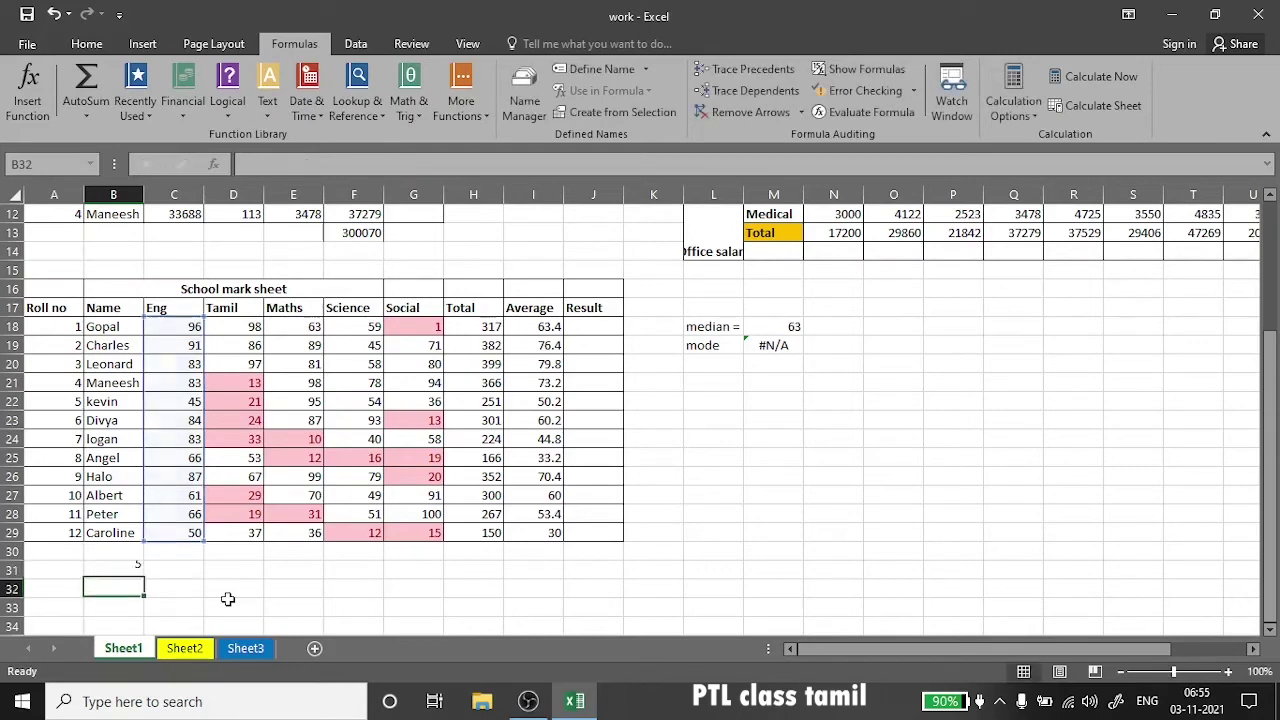
- Review the COUNTIF formula in B31 and inspect the Average column values
{"action": "left_click", "coordinate": [135, 568]}
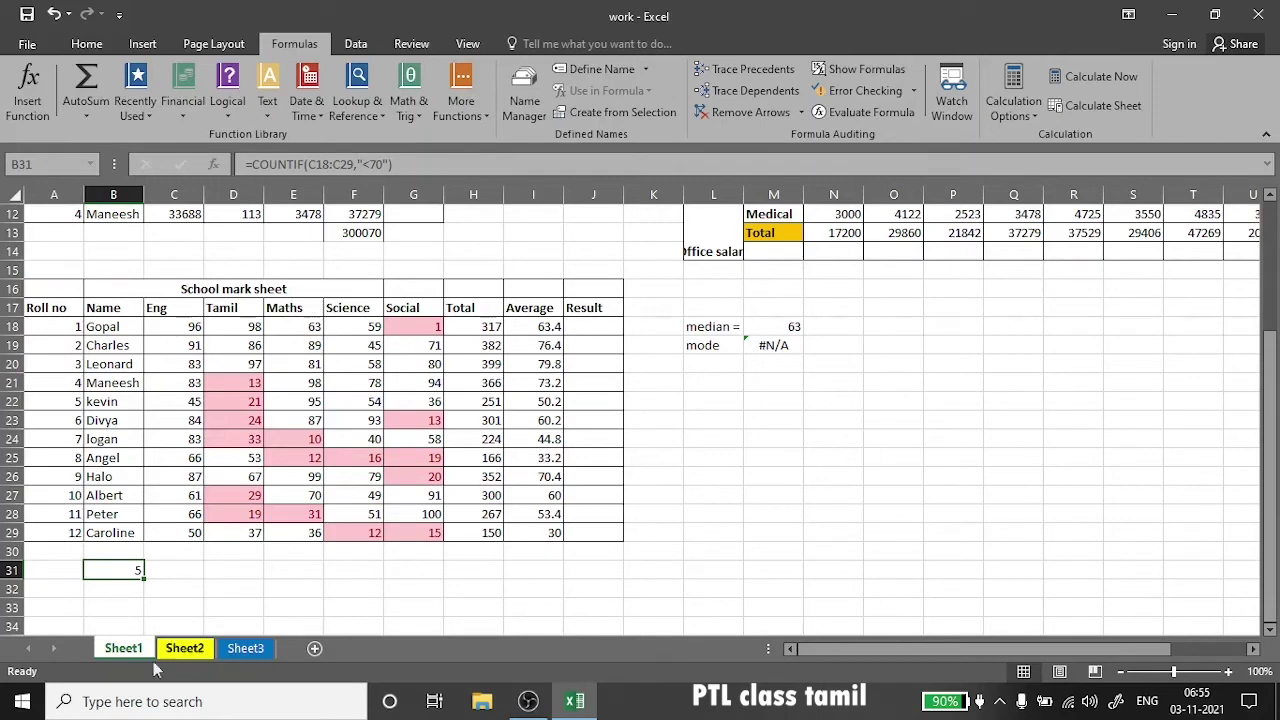
{"action": "double_click", "coordinate": [130, 571]}
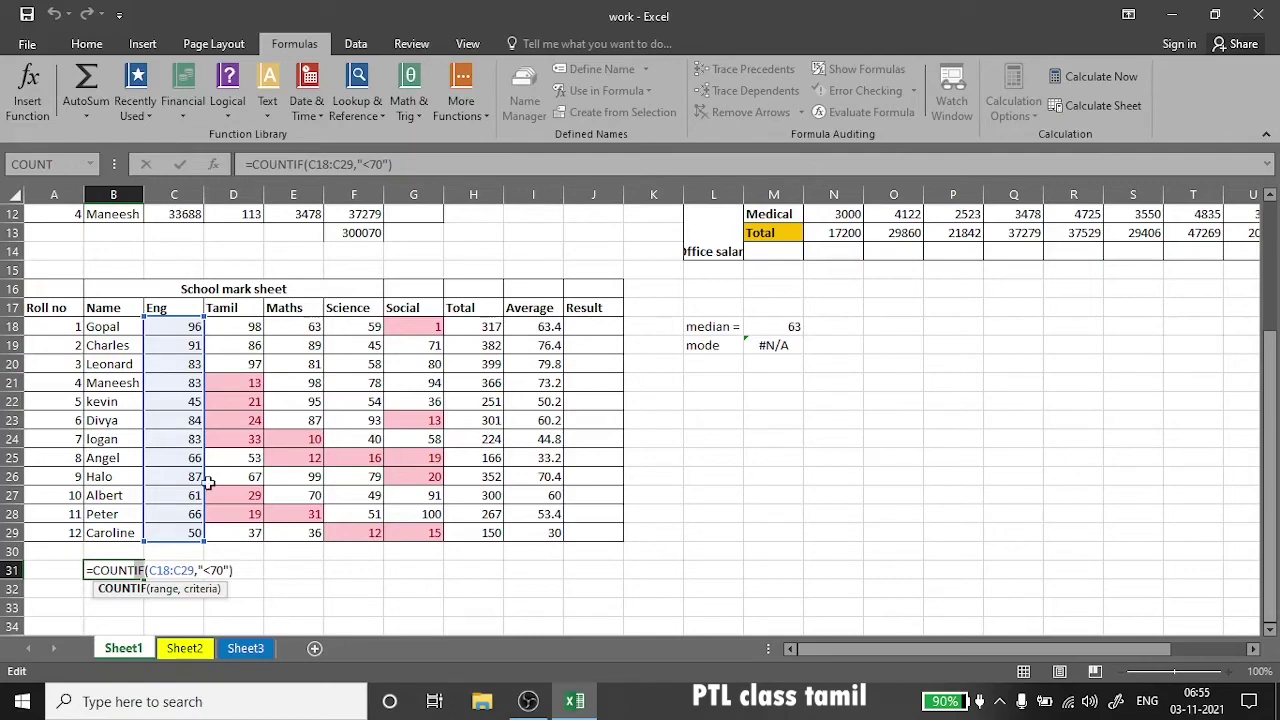
{"action": "left_click", "coordinate": [306, 573]}
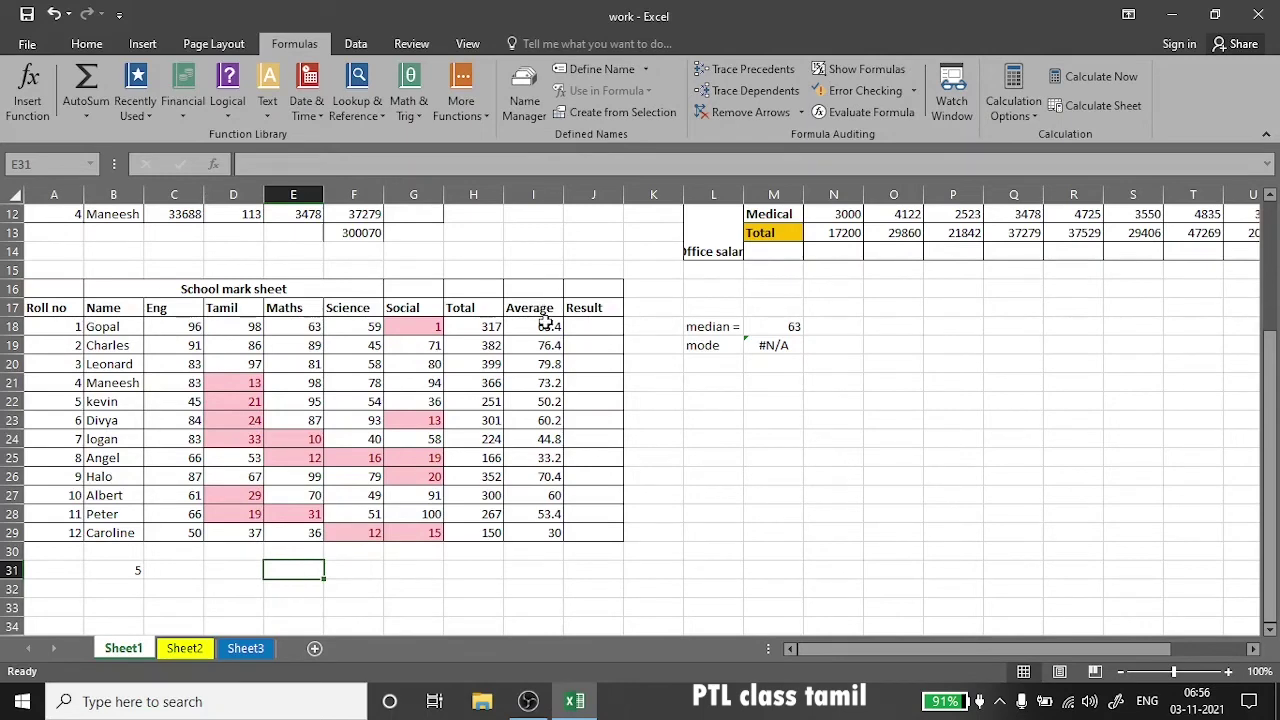
{"action": "left_click_drag", "start_coordinate": [547, 327], "coordinate": [550, 533]}
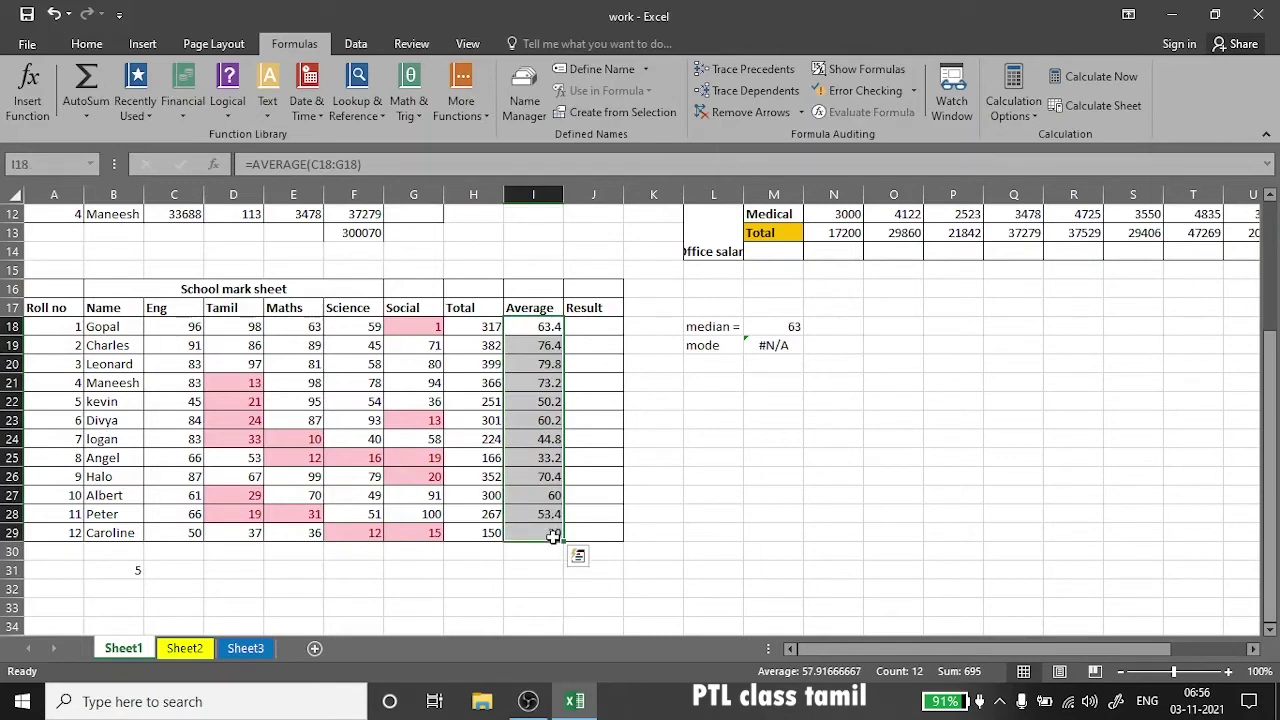
{"action": "left_click", "coordinate": [553, 555]}
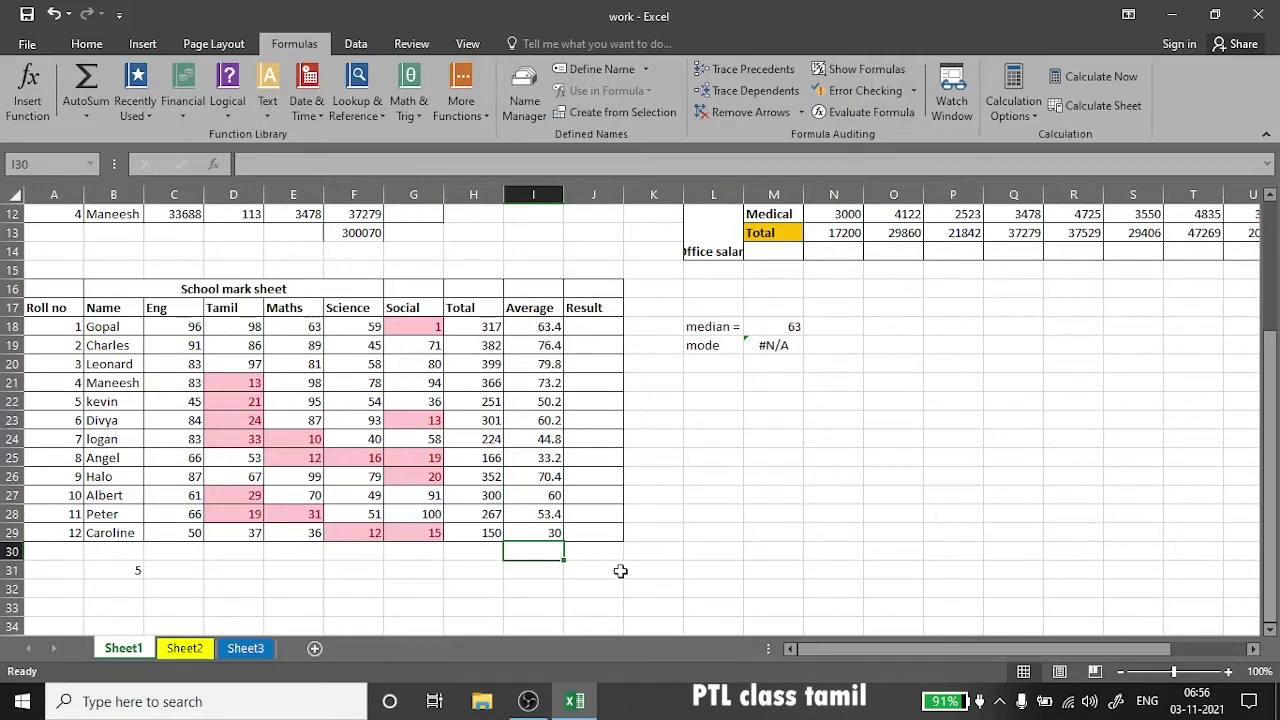
{"action": "left_click", "coordinate": [592, 555]}
- Add a 'Rounded' heading in K17 and clear the median and mode cells L18:M19
{"action": "left_click", "coordinate": [653, 364]}
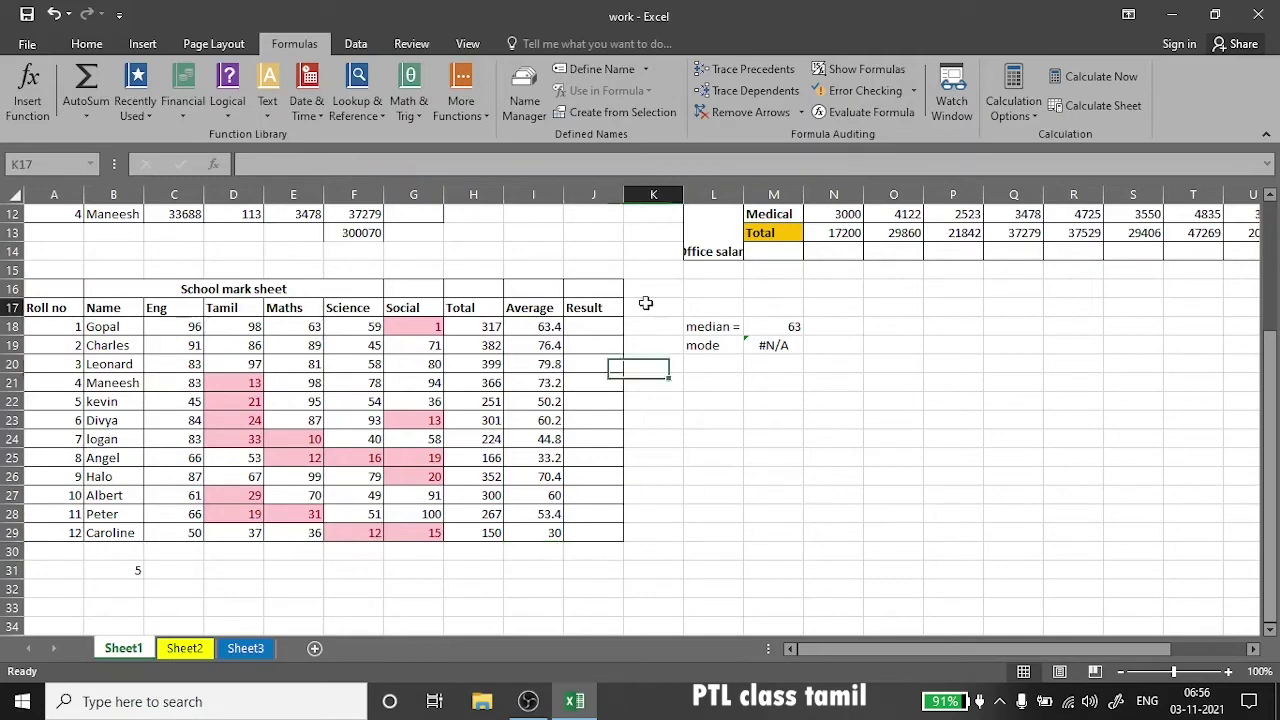
{"action": "left_click", "coordinate": [646, 304]}
{"action": "type", "text": "Roun"}
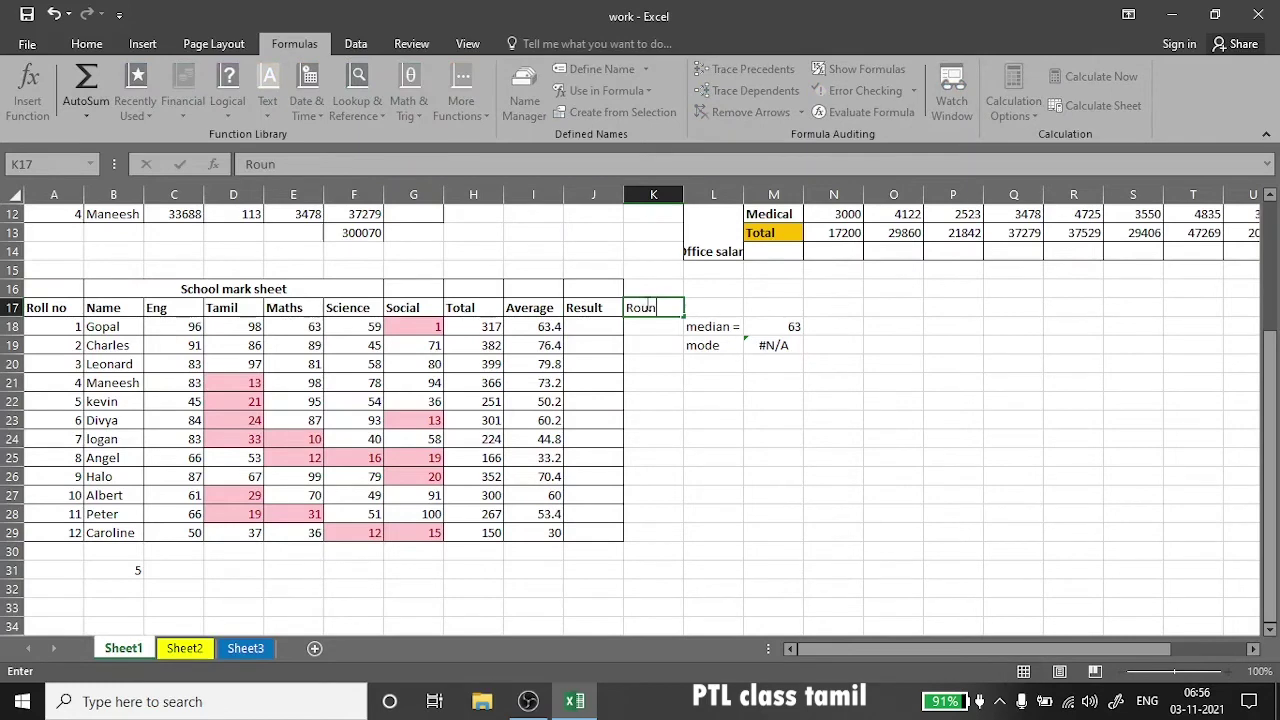
{"action": "type", "text": "ded"}
{"action": "left_click", "coordinate": [660, 328]}
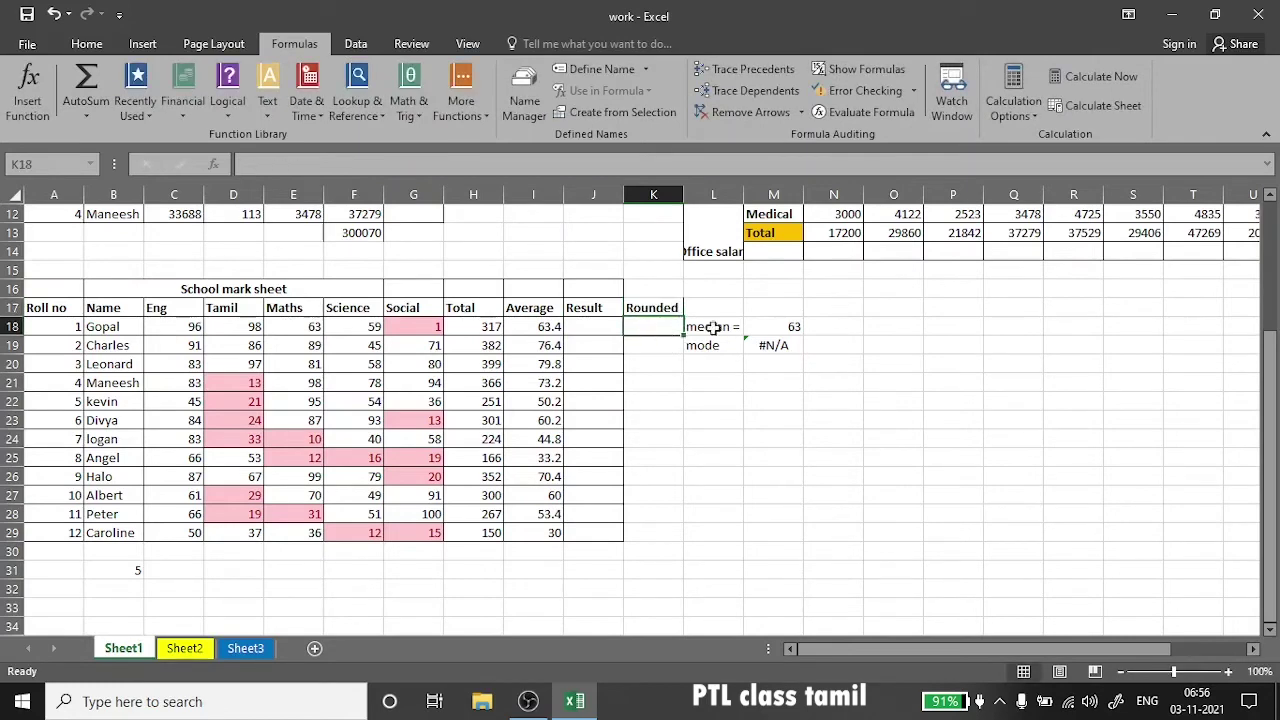
{"action": "left_click_drag", "start_coordinate": [714, 328], "coordinate": [768, 345]}
{"action": "key", "text": "Delete"}
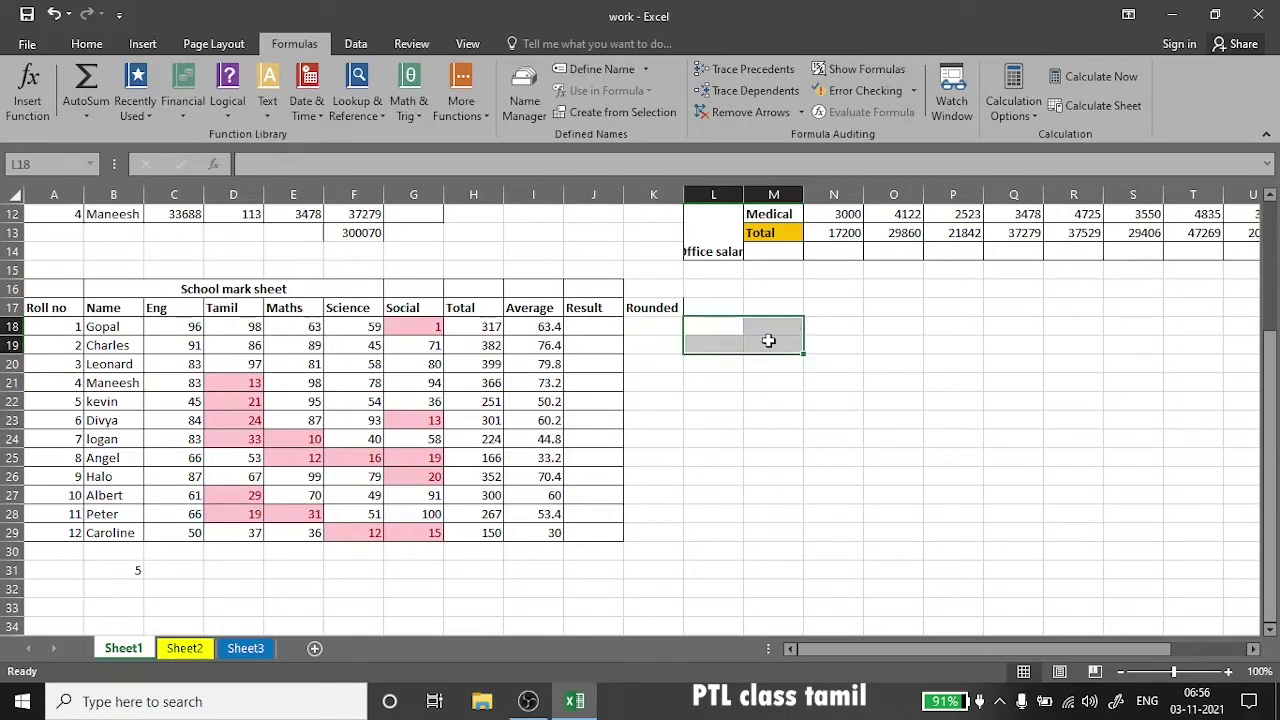
- Enter =ROUND(I18,0) in K18, rounding the 63.4 average to 63
{"action": "left_click", "coordinate": [649, 325]}
{"action": "type", "text": "="}
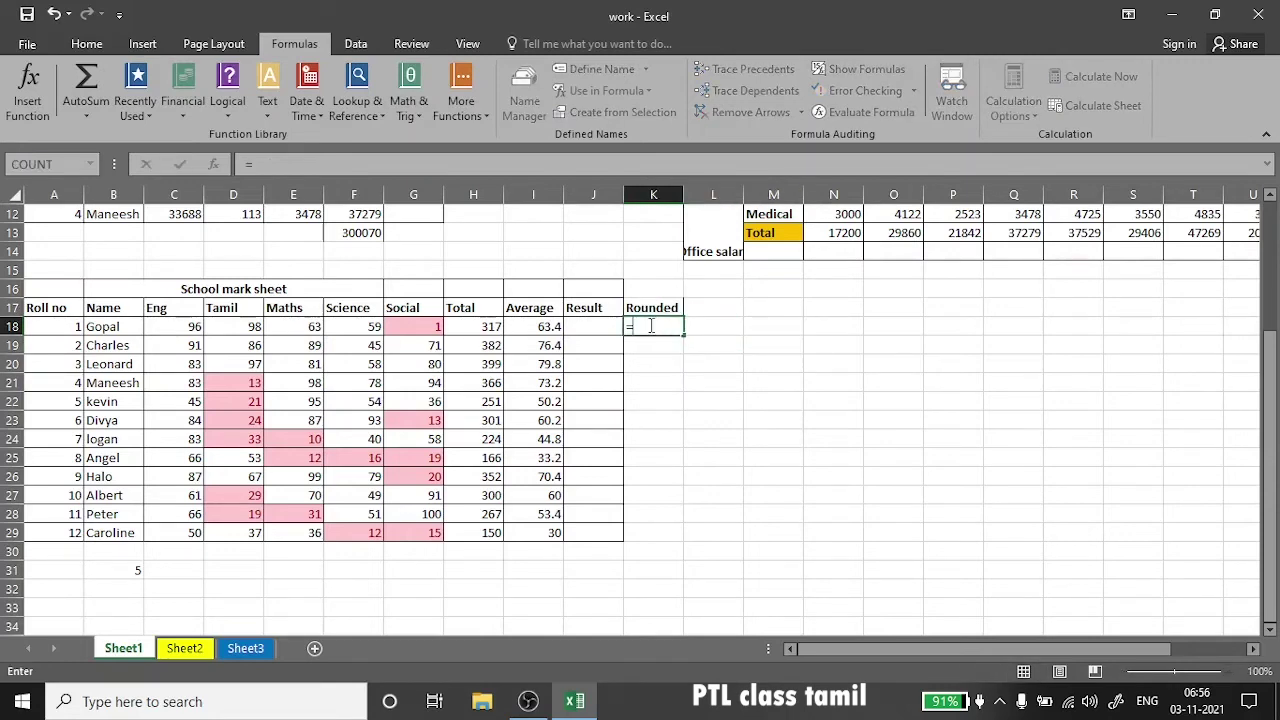
{"action": "type", "text": "roun"}
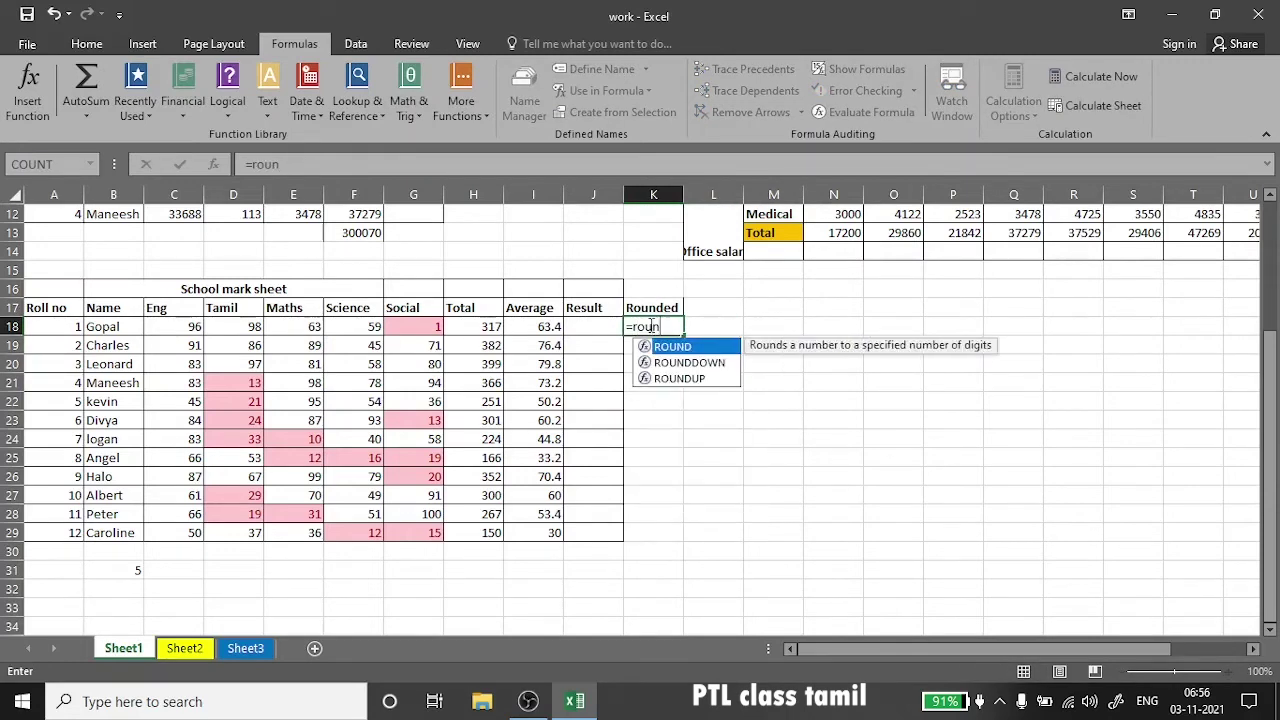
{"action": "type", "text": "d"}
{"action": "type", "text": "("}
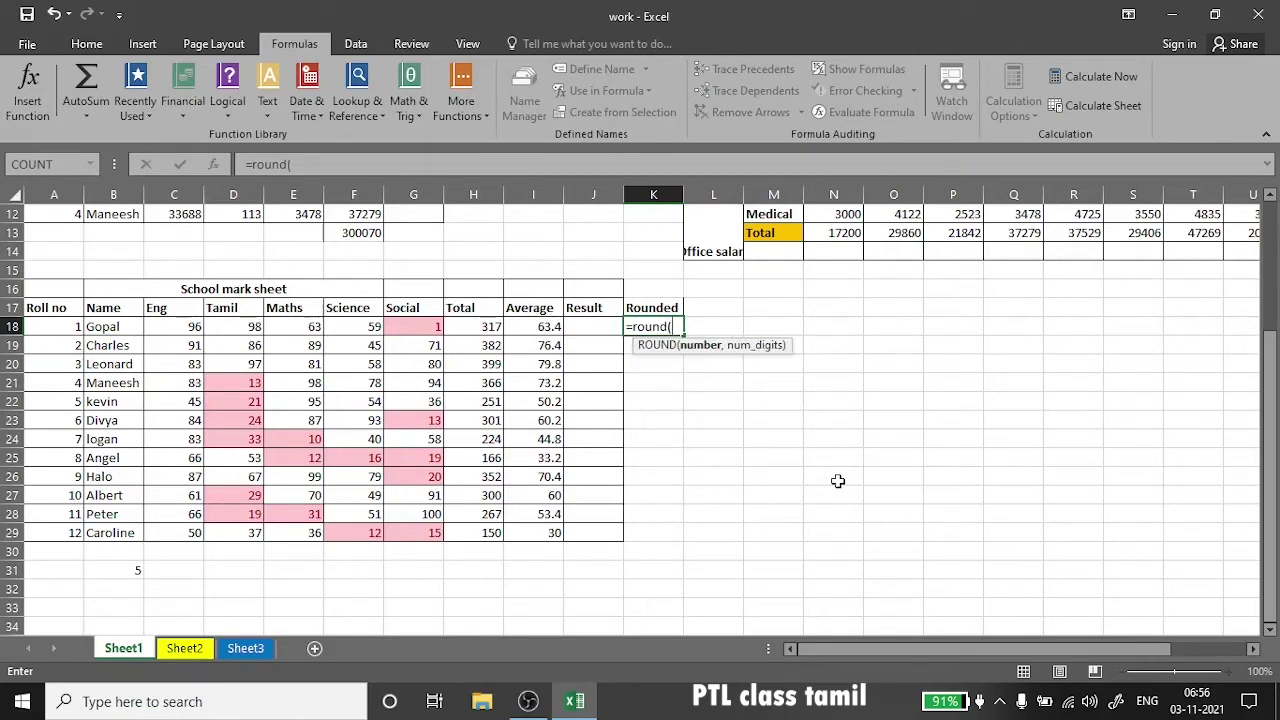
{"action": "left_click", "coordinate": [545, 330]}
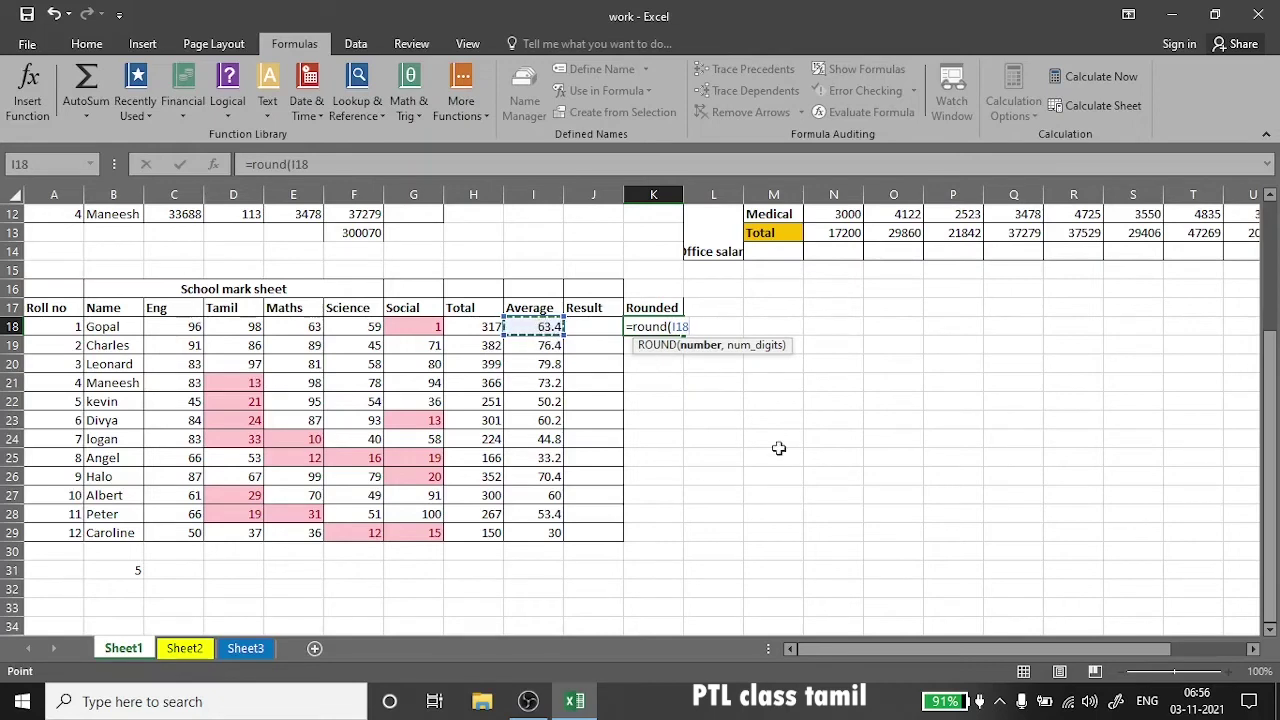
{"action": "type", "text": ","}
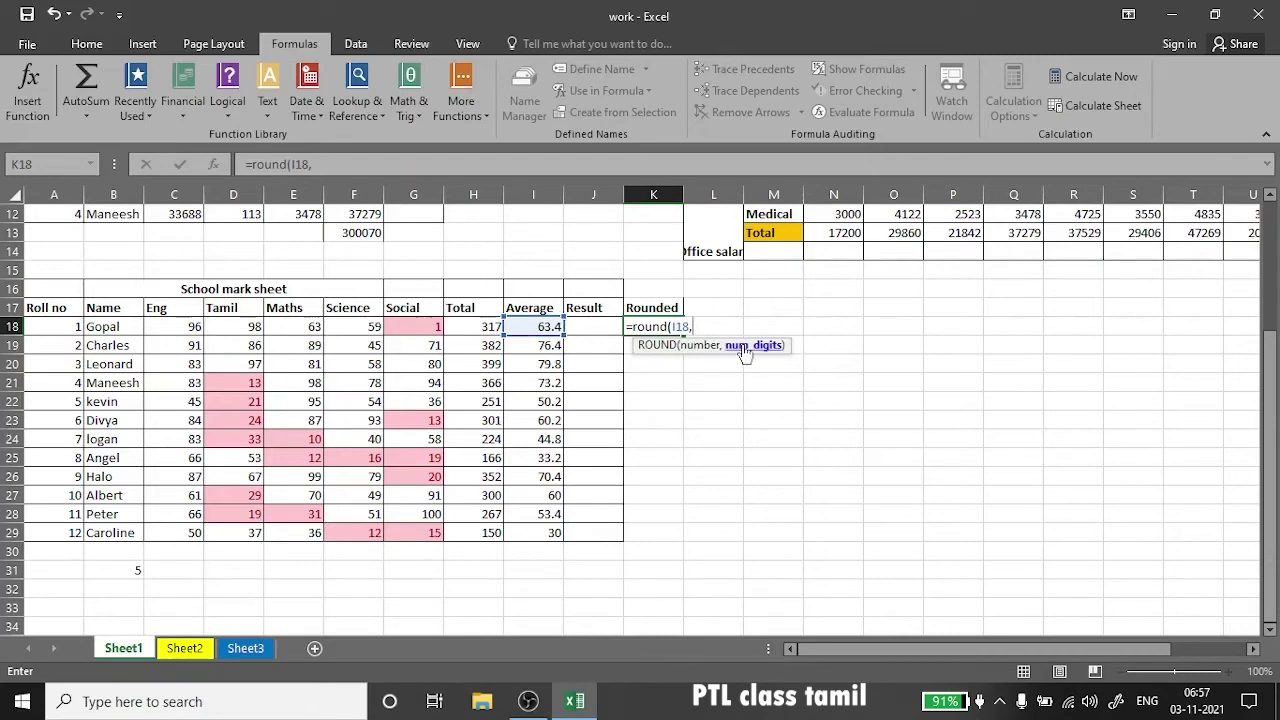
{"action": "type", "text": "0"}
{"action": "key", "text": "Return"}
{"action": "left_click", "coordinate": [663, 327]}
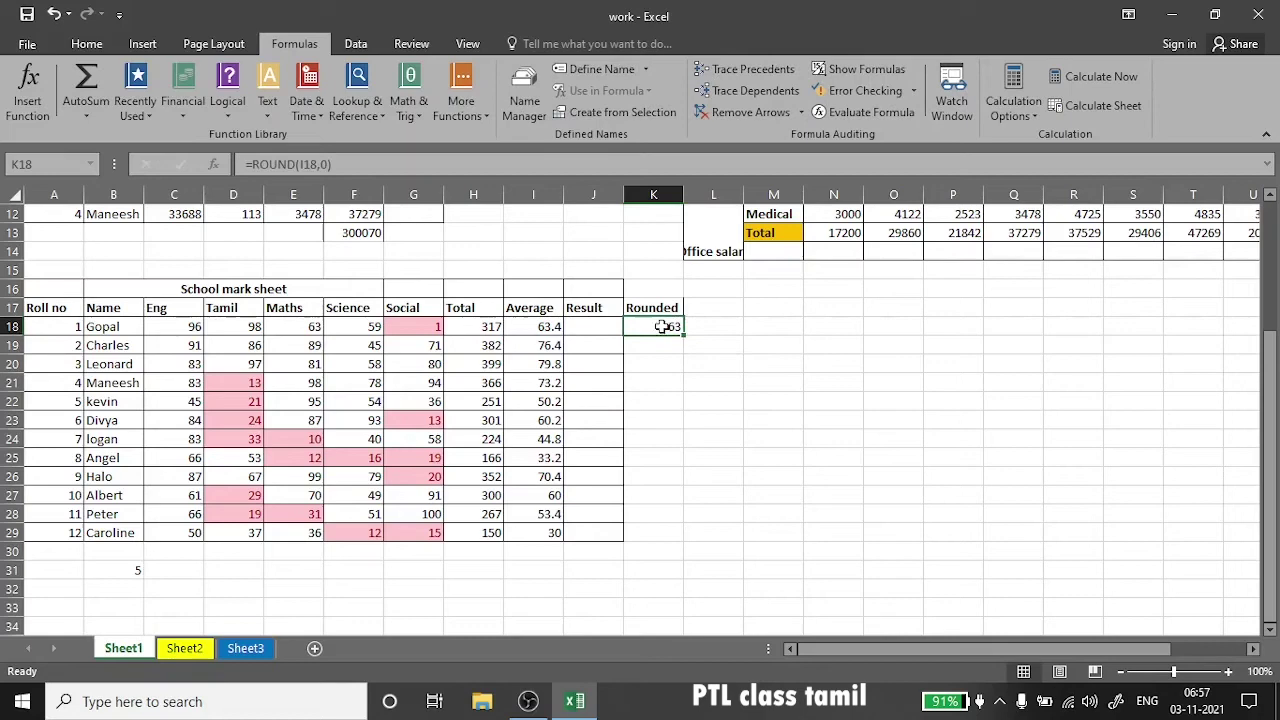
{"action": "left_click", "coordinate": [549, 328]}
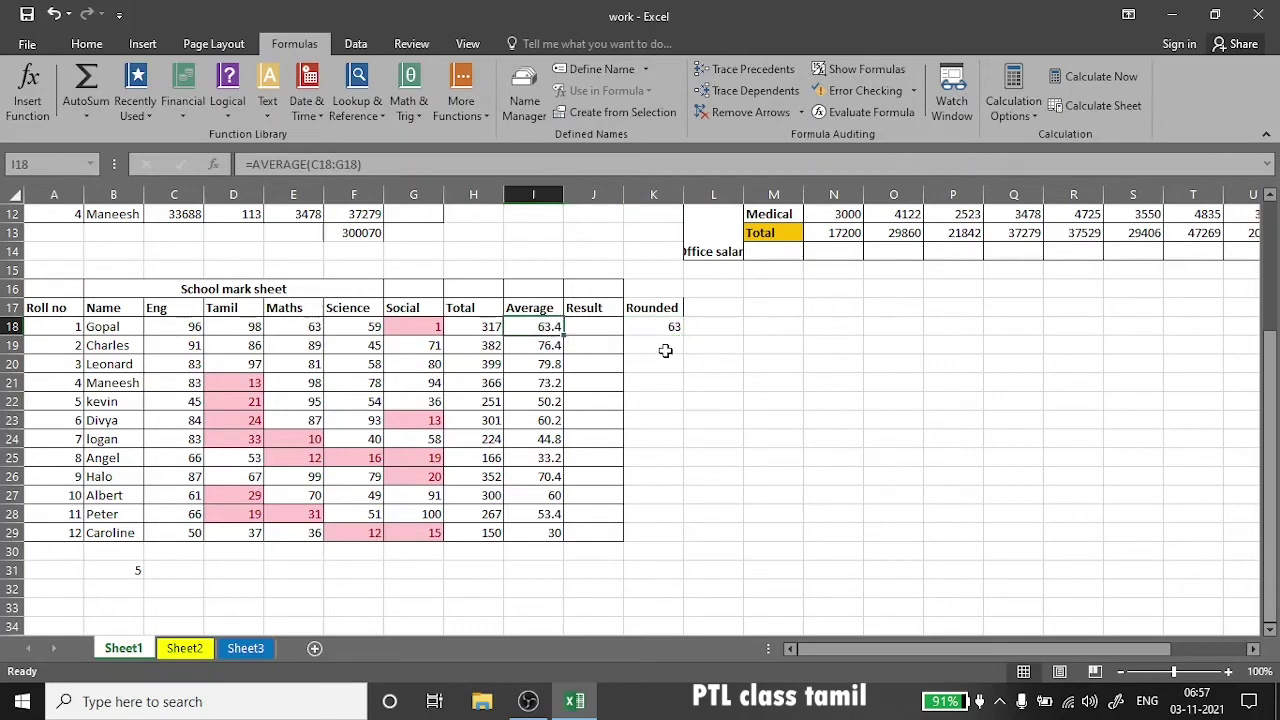
{"action": "left_click", "coordinate": [674, 324]}
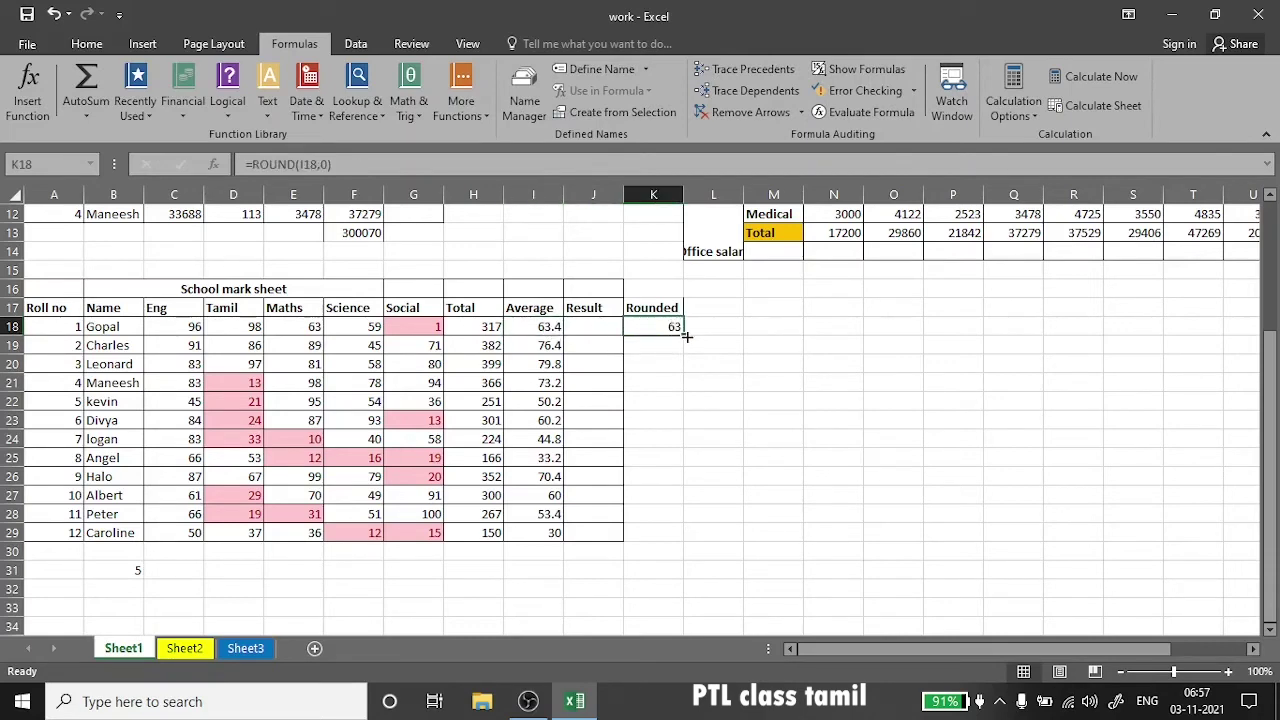
- Fill the ROUND formula down to K29 and compare averages with their rounded values
{"action": "left_click_drag", "start_coordinate": [682, 336], "coordinate": [678, 541]}
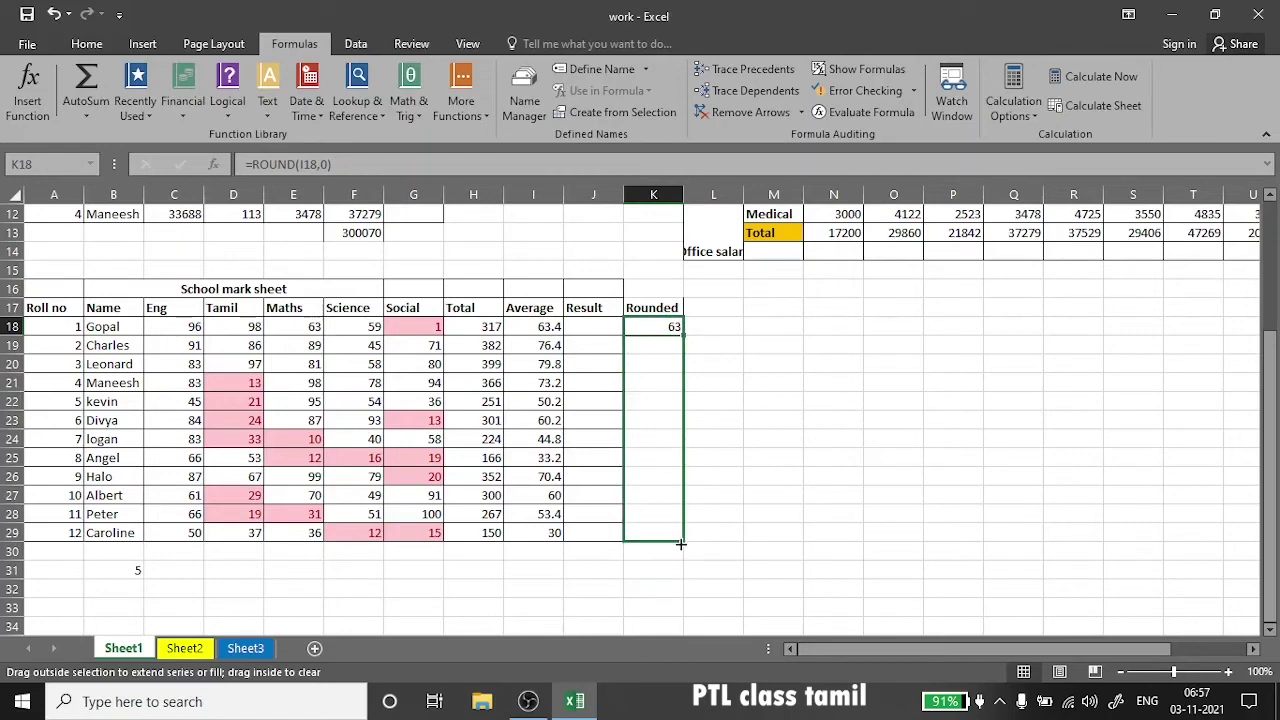
{"action": "left_click", "coordinate": [542, 364]}
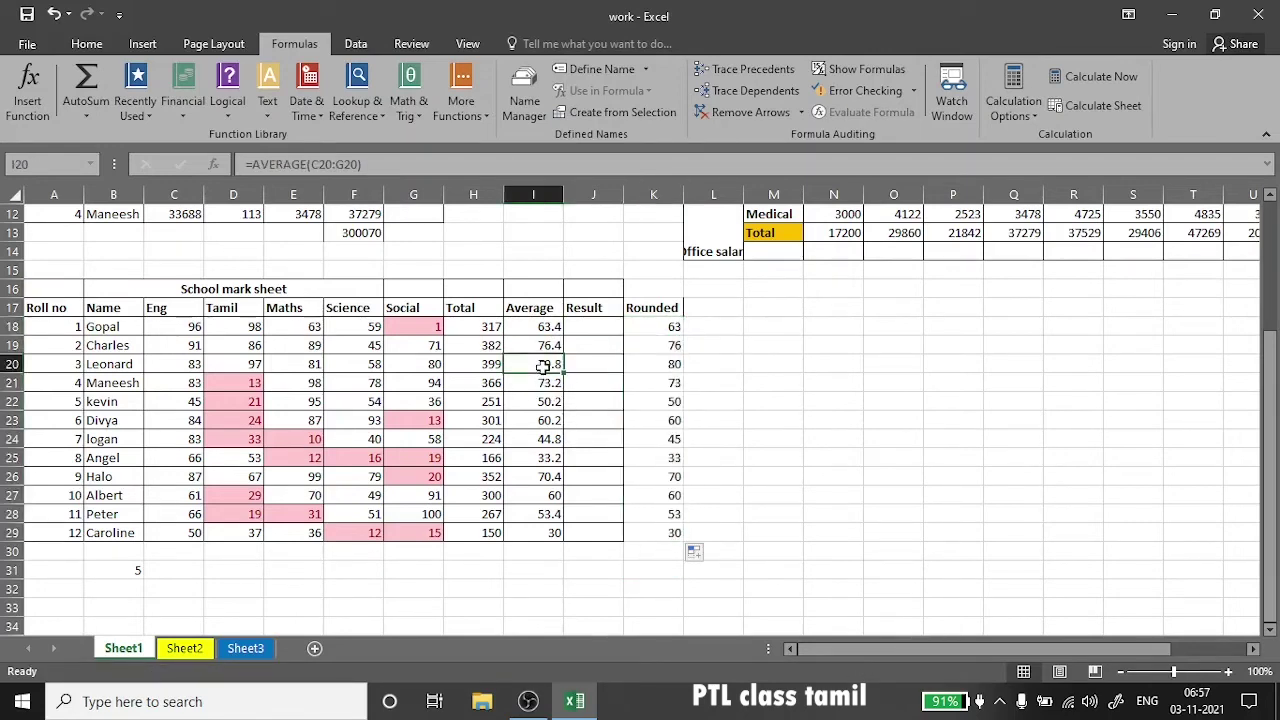
{"action": "left_click", "coordinate": [676, 366]}
{"action": "left_click", "coordinate": [530, 352]}
{"action": "left_click", "coordinate": [648, 348]}
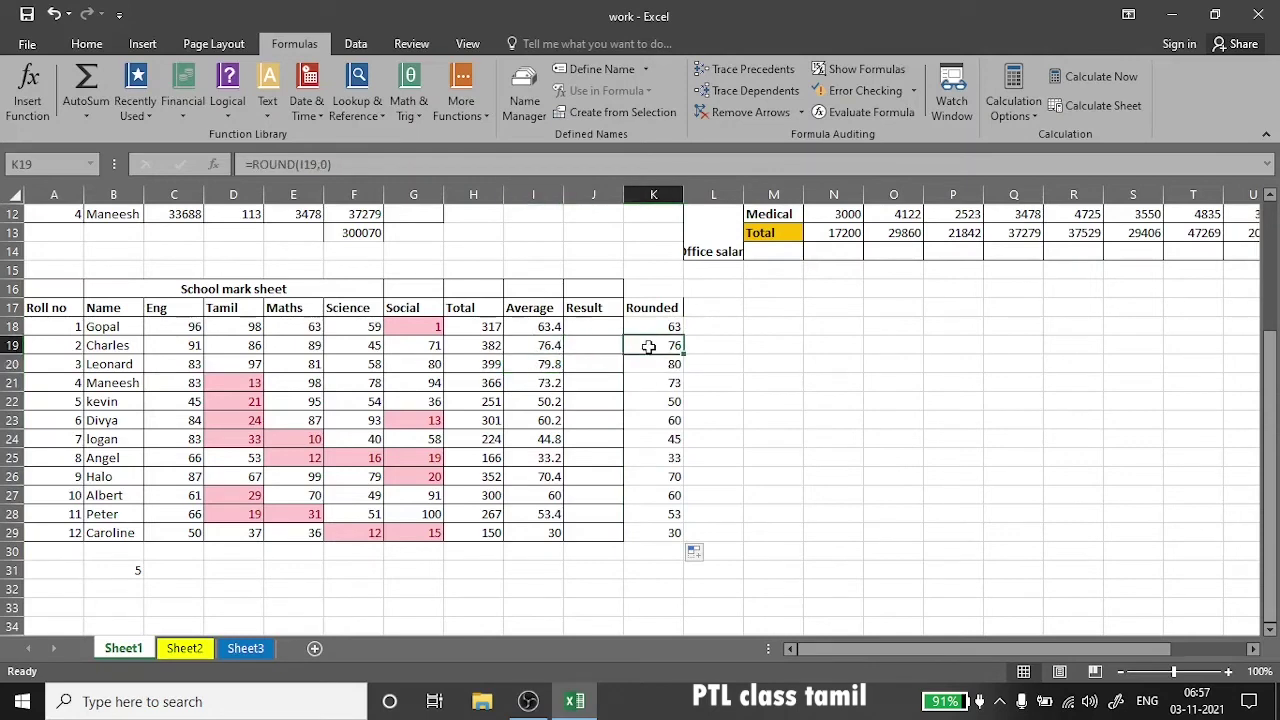
{"action": "left_click", "coordinate": [553, 386]}
{"action": "left_click", "coordinate": [668, 400]}
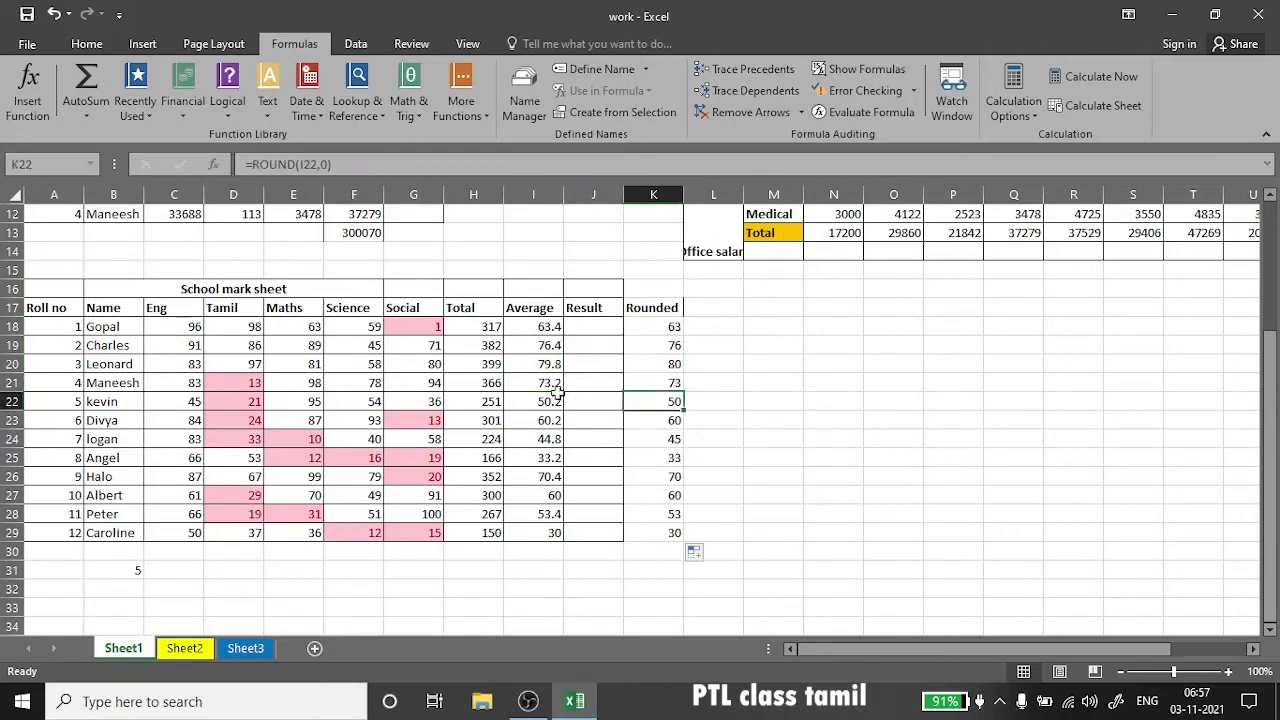
{"action": "left_click", "coordinate": [545, 364]}
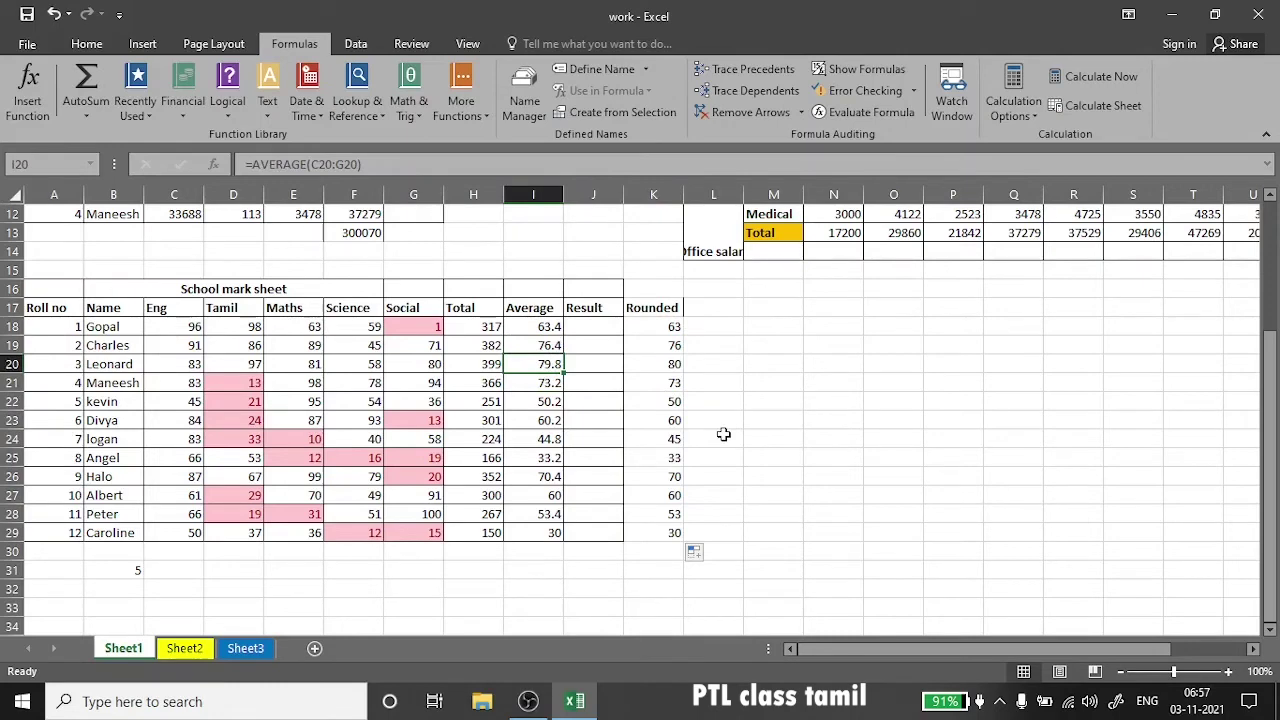
{"action": "left_click", "coordinate": [670, 366]}
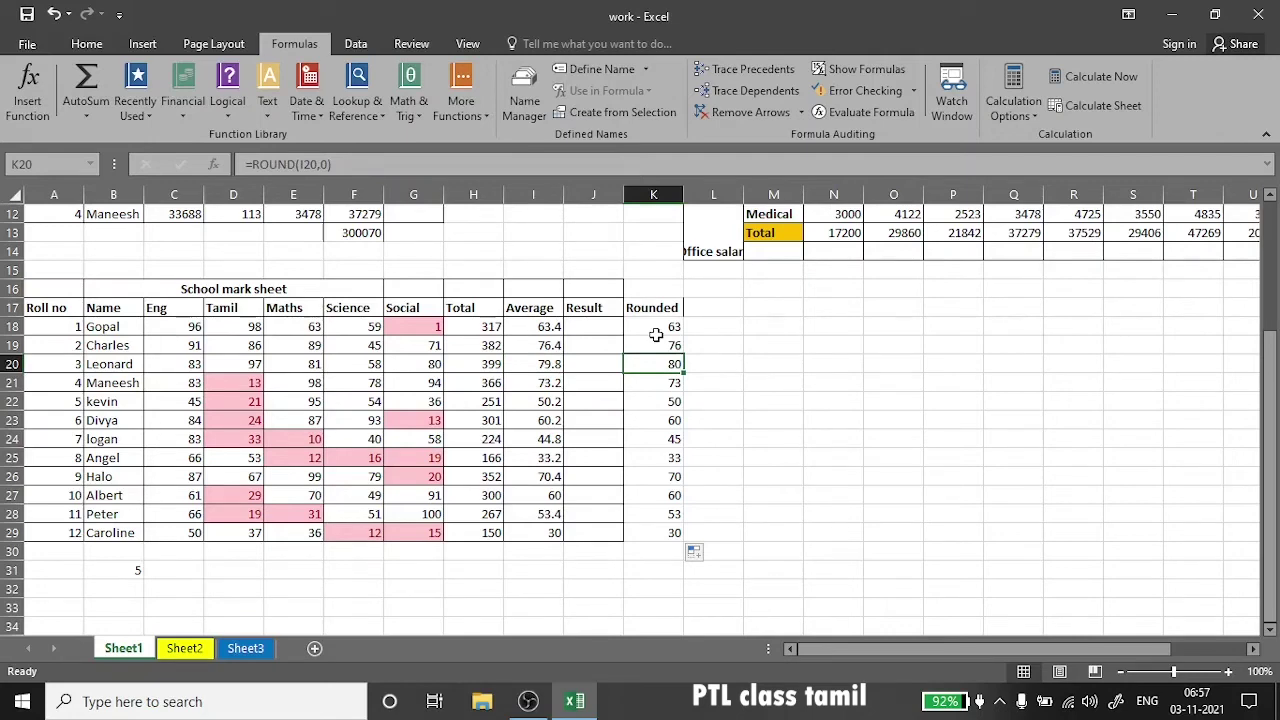
{"action": "left_click", "coordinate": [577, 327]}
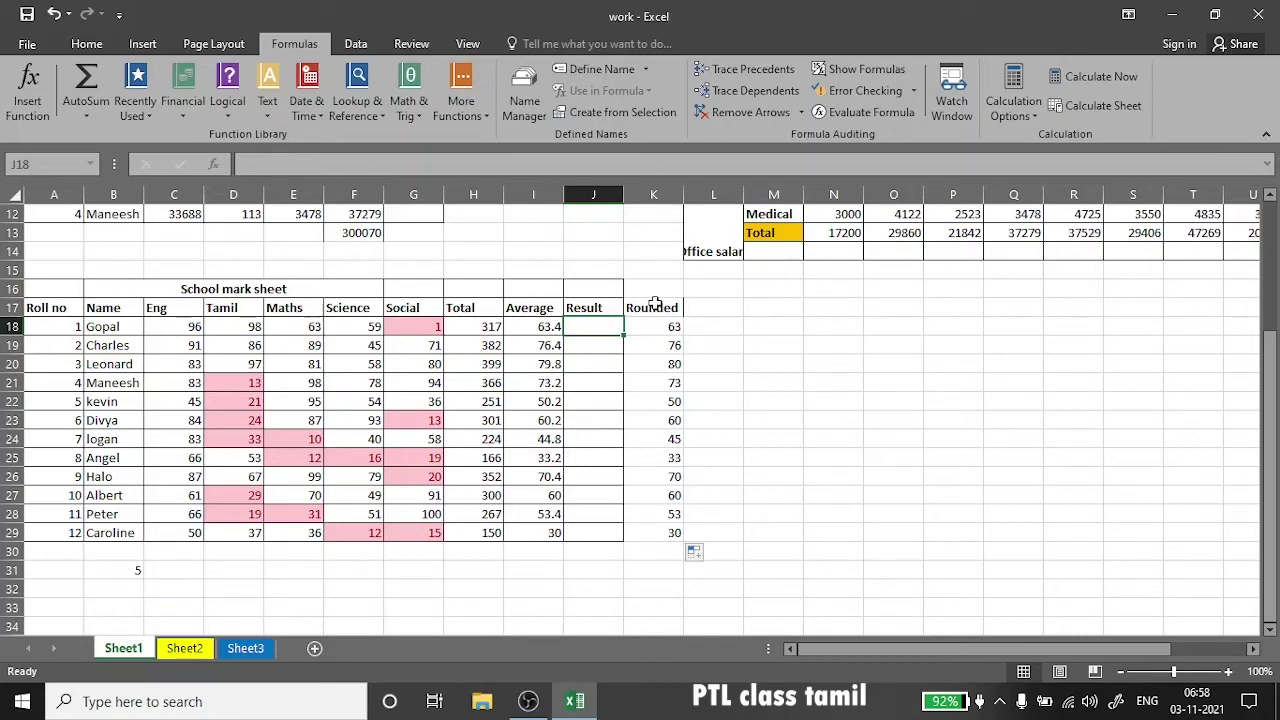
- Undo the Rounded column and type notes 'if' and 'and' in L18 and L19
{"action": "key", "text": "ctrl+z"}
{"action": "left_click", "coordinate": [593, 326]}
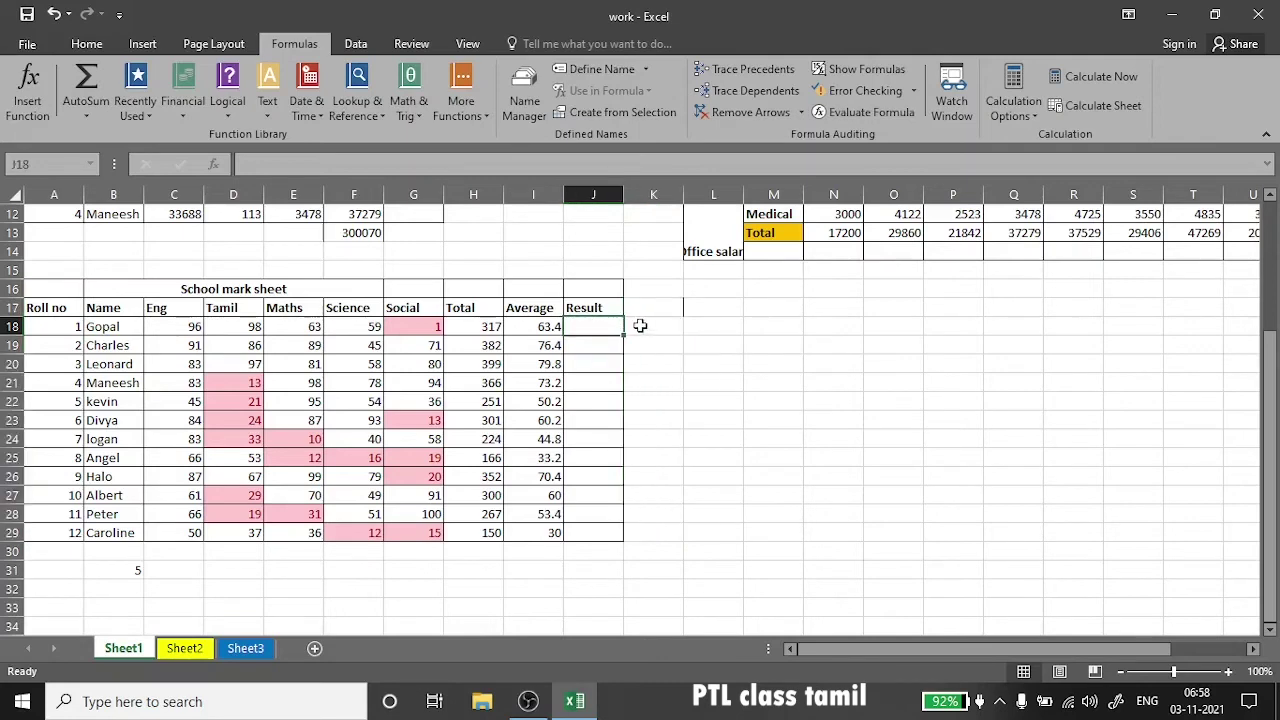
{"action": "left_click", "coordinate": [718, 326]}
{"action": "type", "text": "i"}
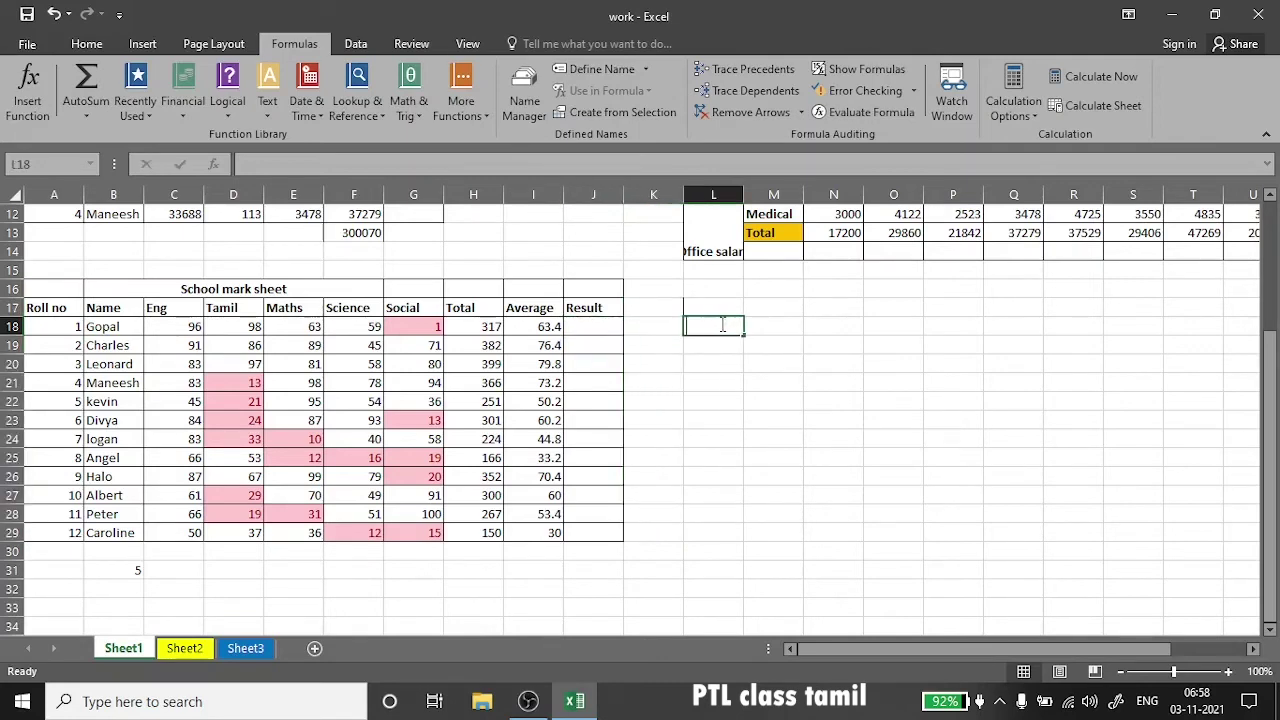
{"action": "type", "text": "f"}
{"action": "key", "text": "Return"}
{"action": "type", "text": "and"}
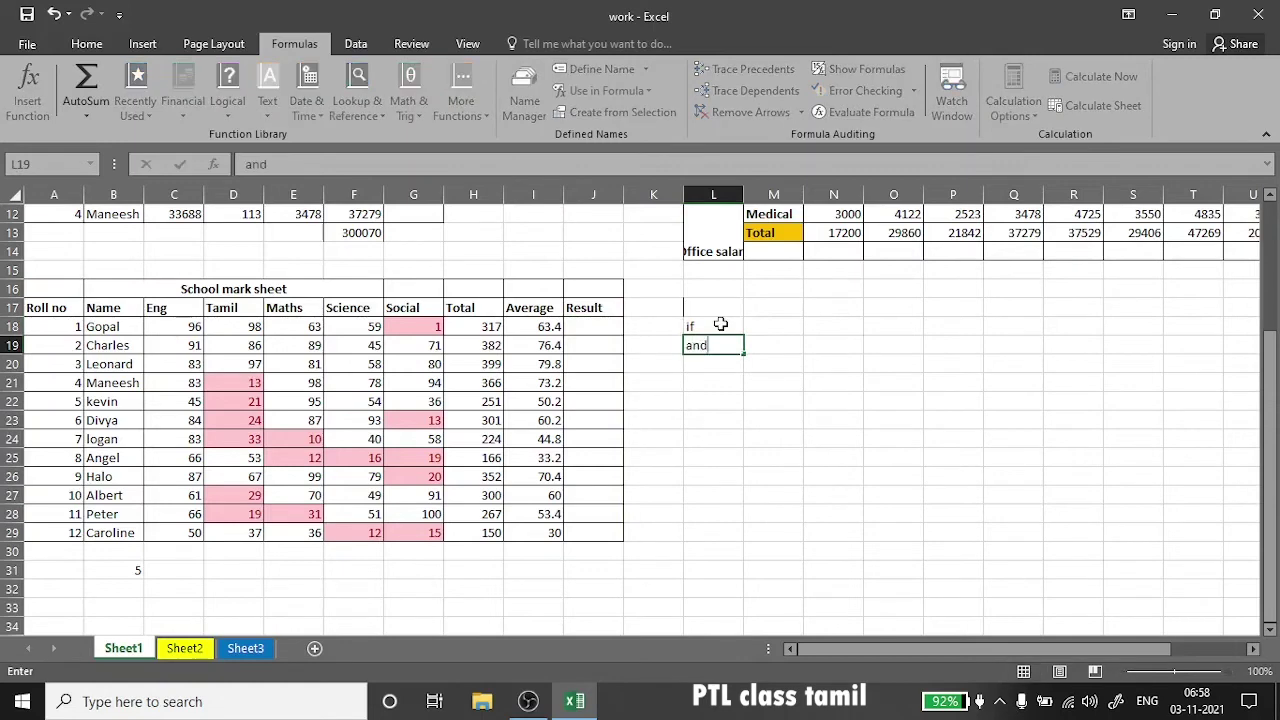
- Write 'condition' in M18 beside the if note
{"action": "left_click_drag", "start_coordinate": [718, 327], "coordinate": [725, 345]}
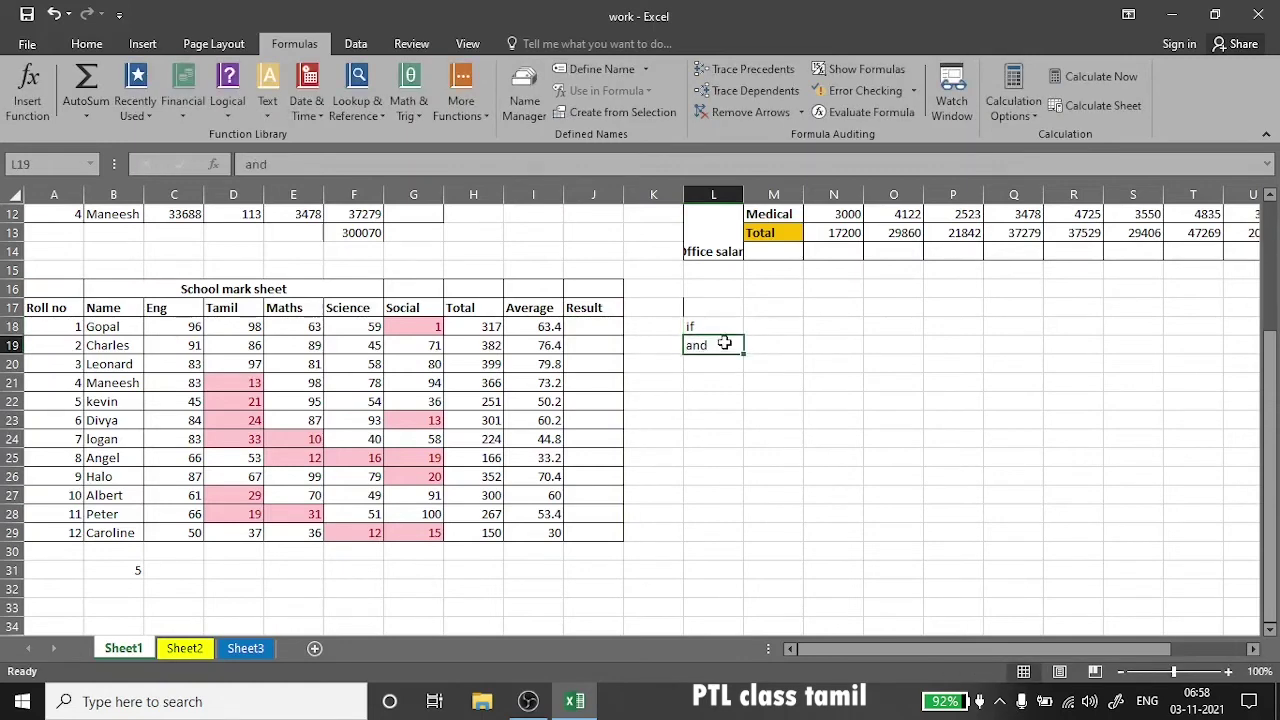
{"action": "double_click", "coordinate": [722, 326]}
{"action": "left_click", "coordinate": [771, 325]}
{"action": "type", "text": "co"}
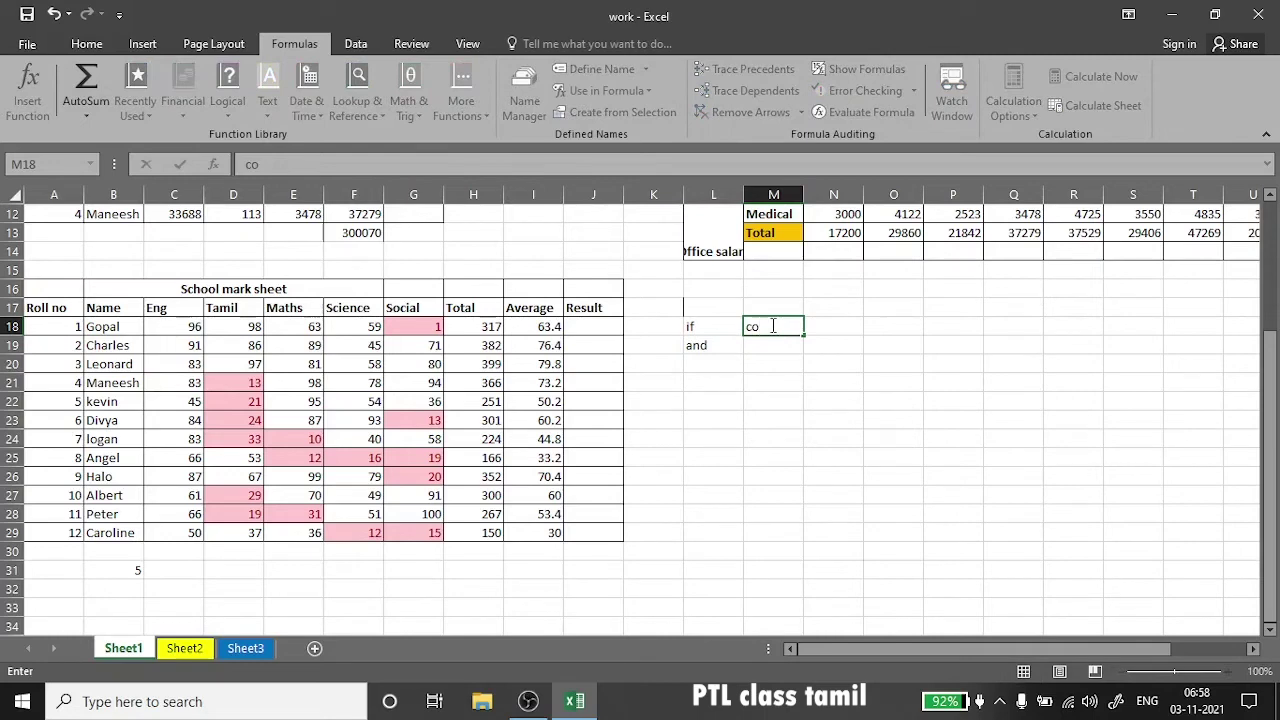
{"action": "type", "text": "ndition"}
{"action": "left_click", "coordinate": [776, 344]}
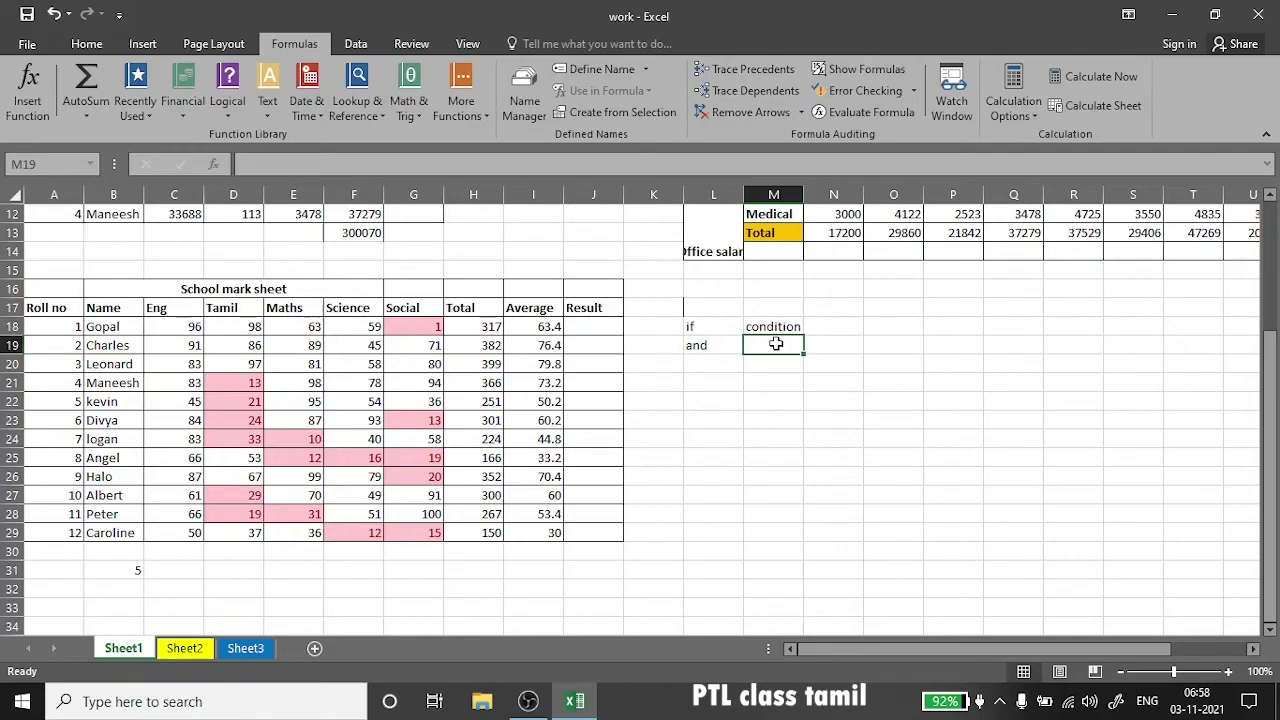
- Write 'everything true' in M19 beside the and note
{"action": "double_click", "coordinate": [720, 345]}
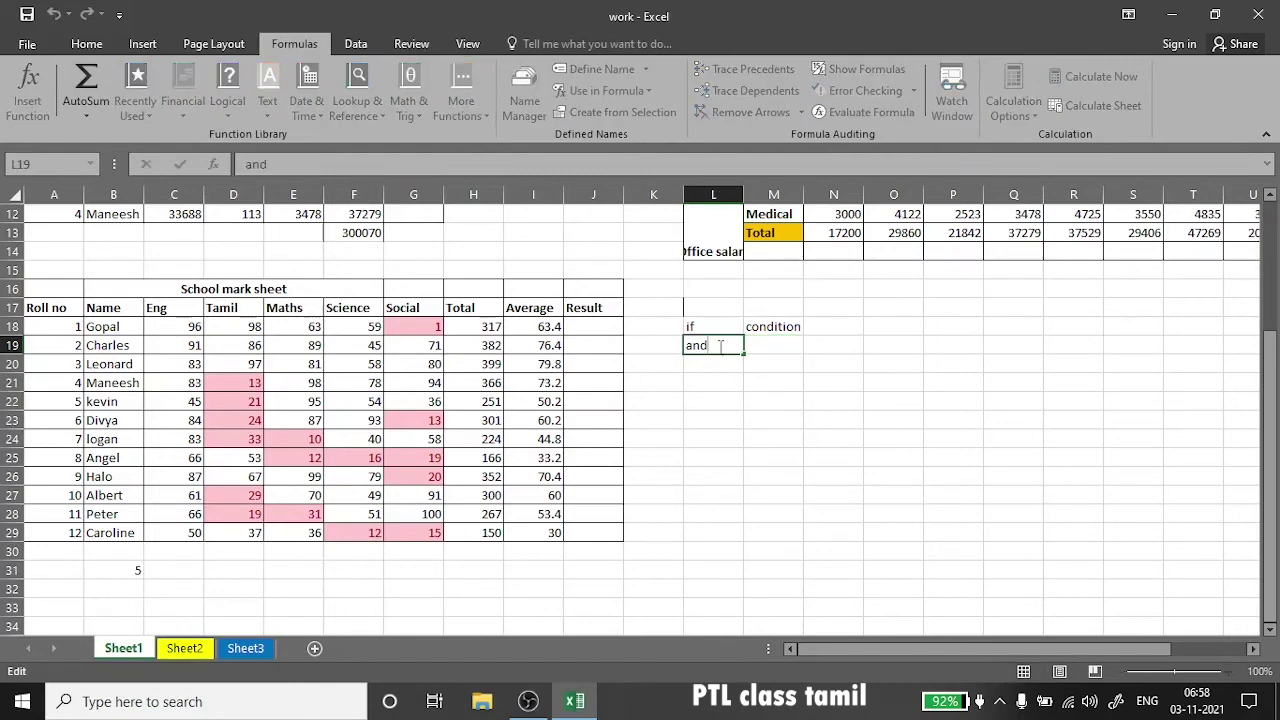
{"action": "left_click", "coordinate": [776, 348]}
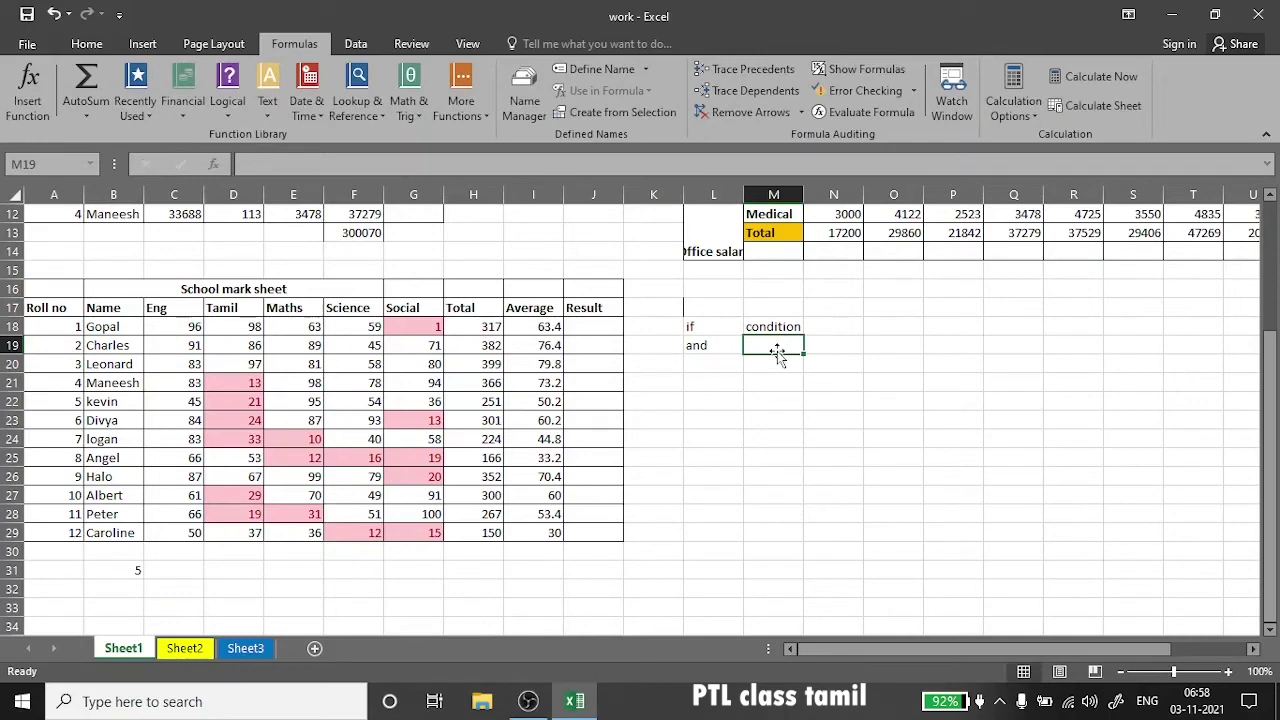
{"action": "type", "text": "everythin"}
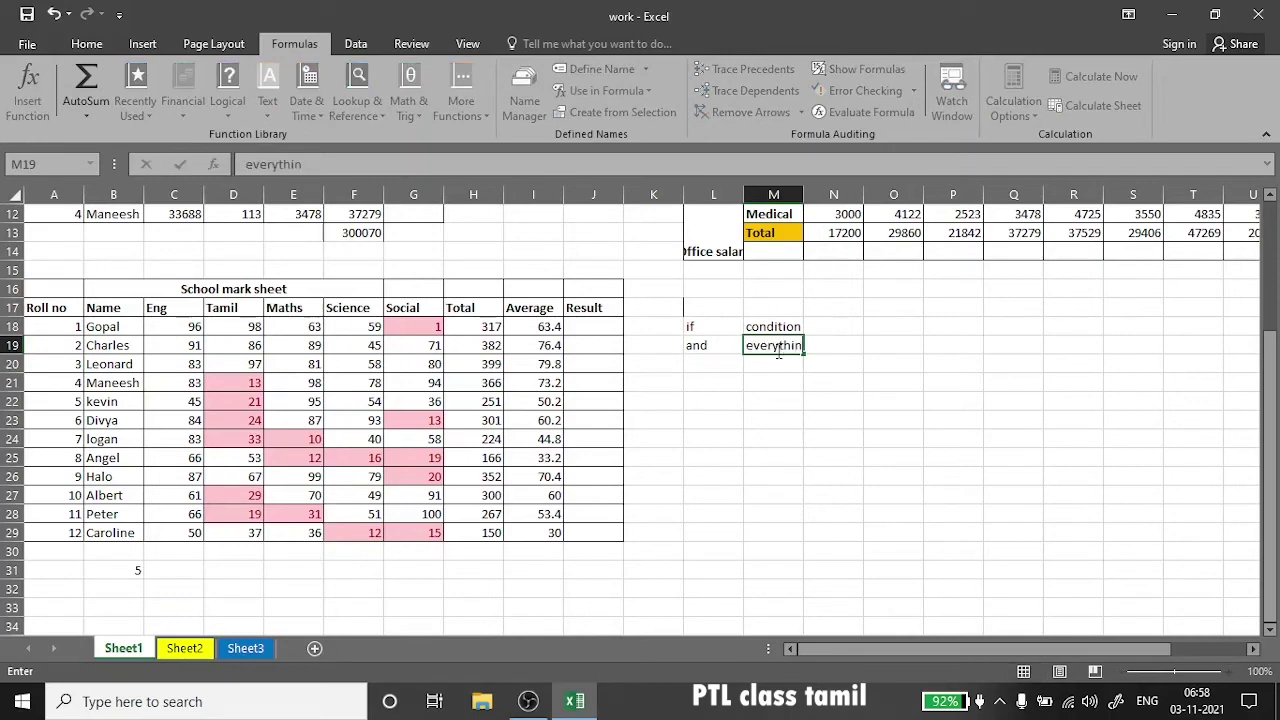
{"action": "type", "text": "g 1"}
{"action": "double_click", "coordinate": [816, 345]}
{"action": "type", "text": "t"}
{"action": "type", "text": "rue"}
{"action": "left_click", "coordinate": [834, 364]}
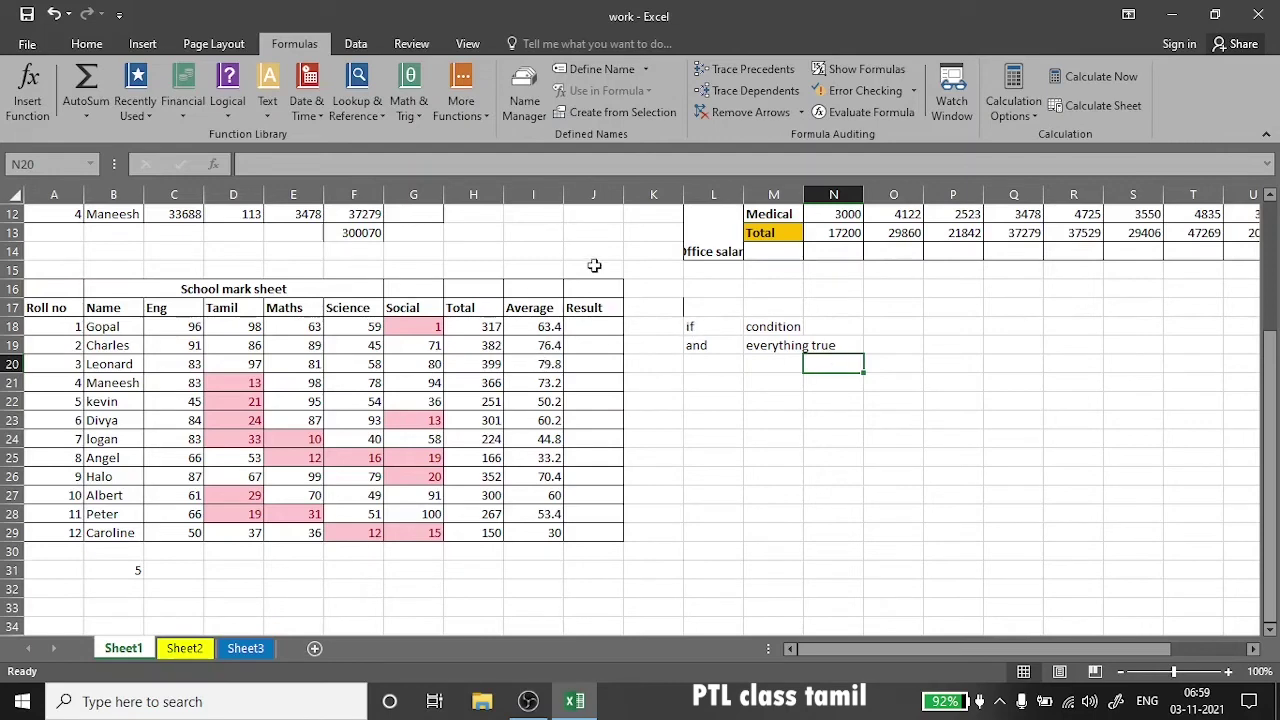
- Begin an IF formula in J18 by typing =if(
{"action": "double_click", "coordinate": [605, 333]}
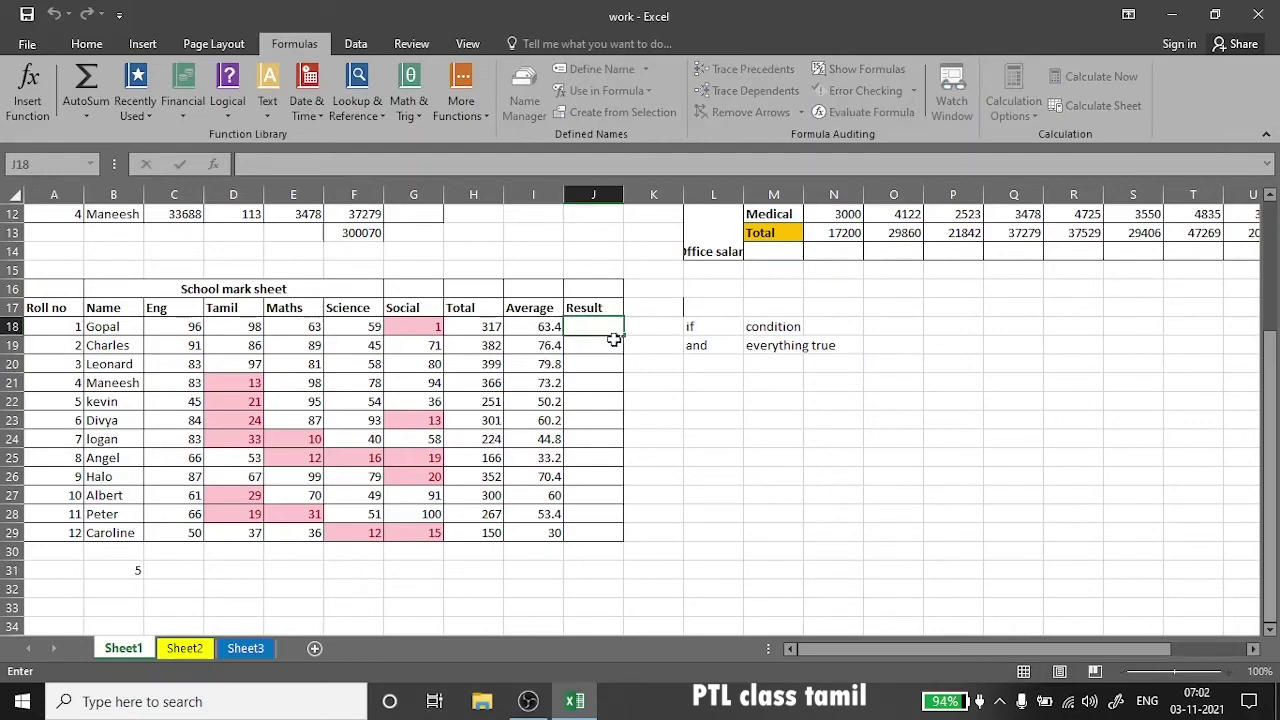
{"action": "type", "text": "=i"}
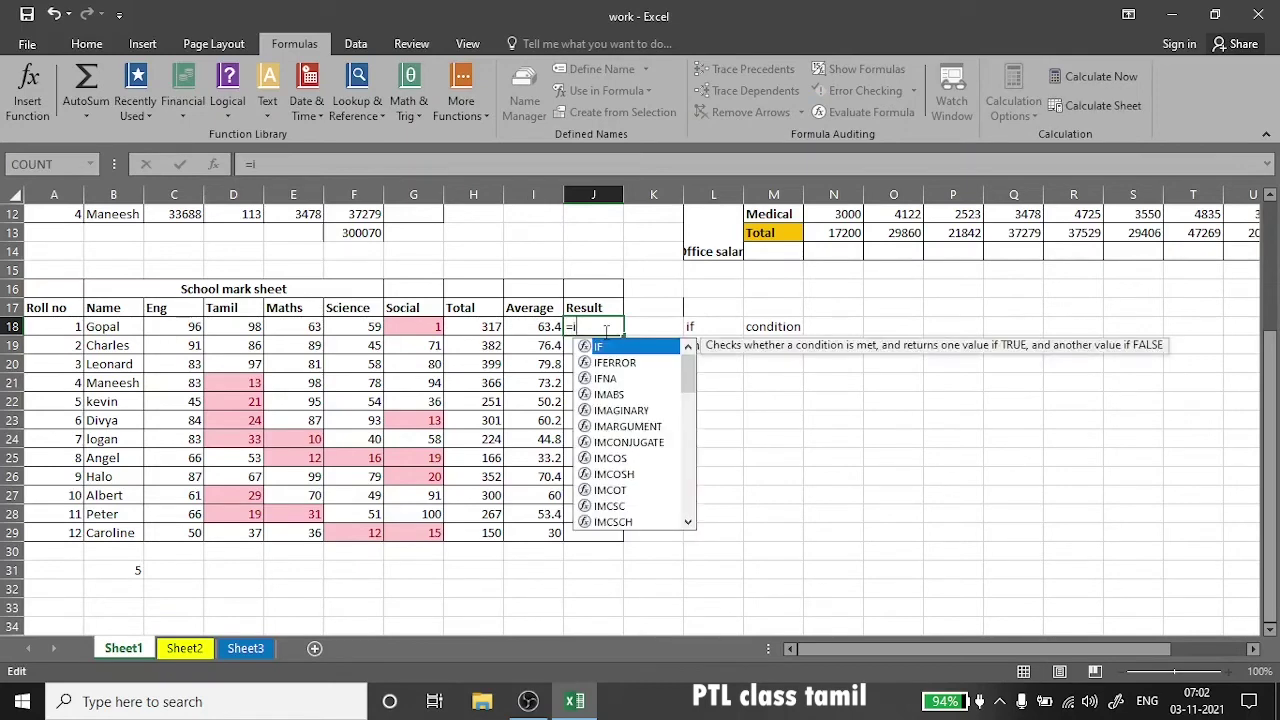
{"action": "type", "text": "f"}
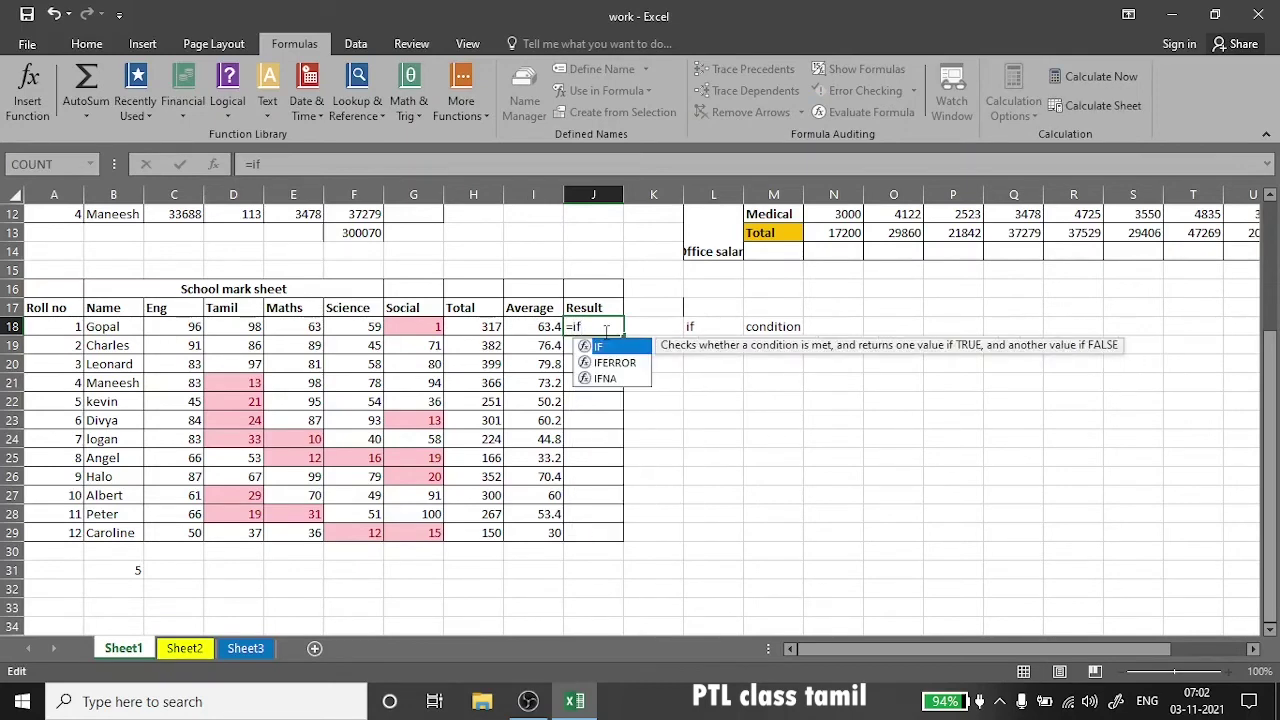
{"action": "type", "text": "((and"}
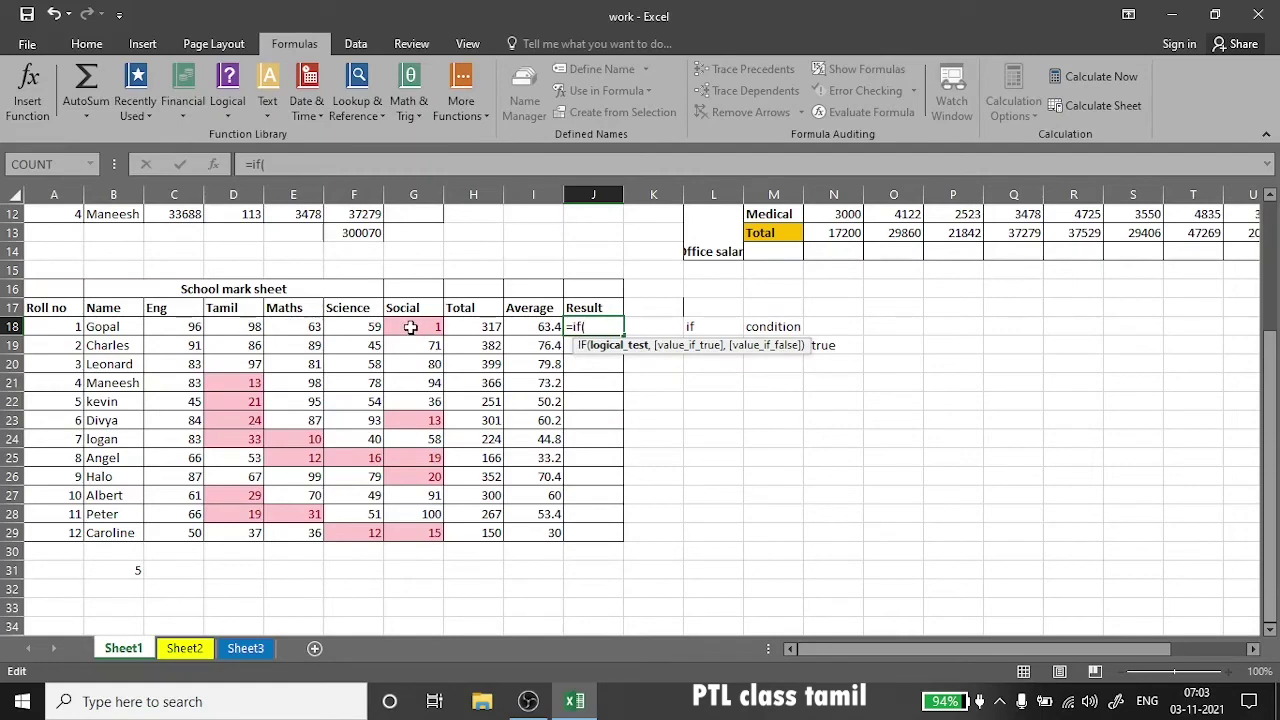
- Start J18's =if(and( formula with the conditions C18>=35 and D18>=35
{"action": "type", "text": "(a"}
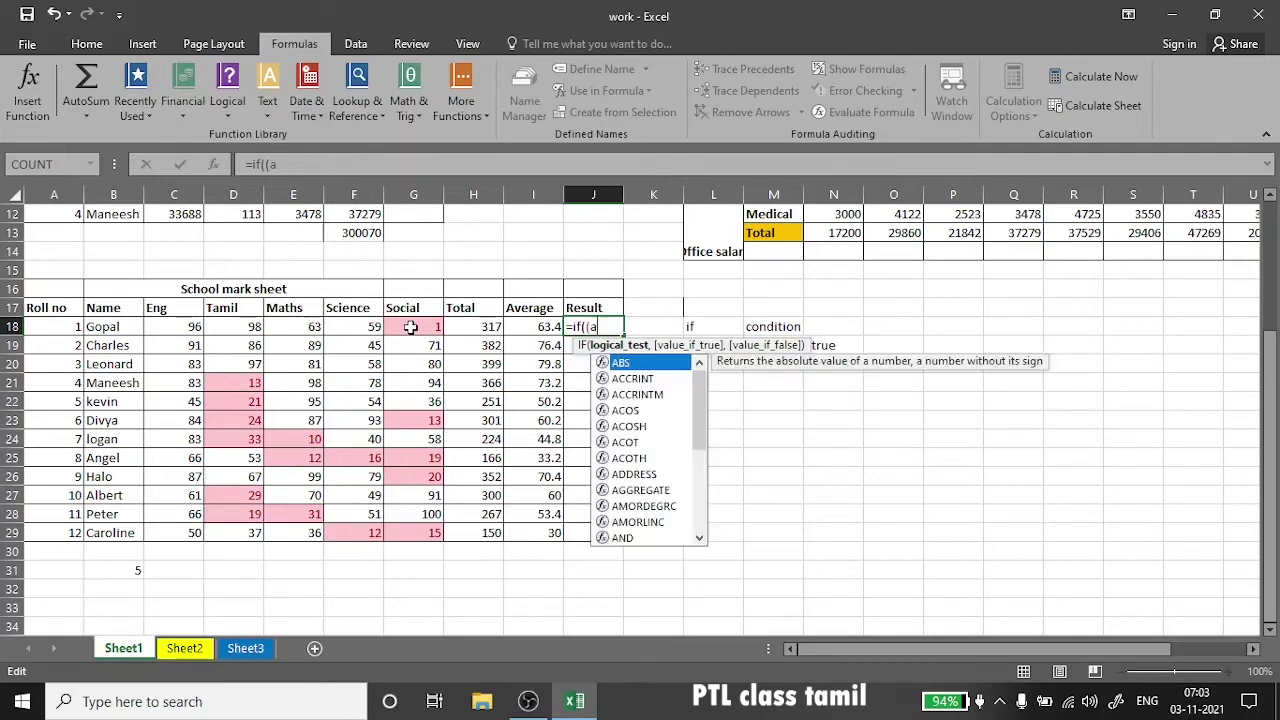
{"action": "type", "text": "nd"}
{"action": "key", "text": "BackSpace"}
{"action": "key", "text": "BackSpace"}
{"action": "key", "text": "BackSpace"}
{"action": "key", "text": "BackSpace"}
{"action": "type", "text": "and"}
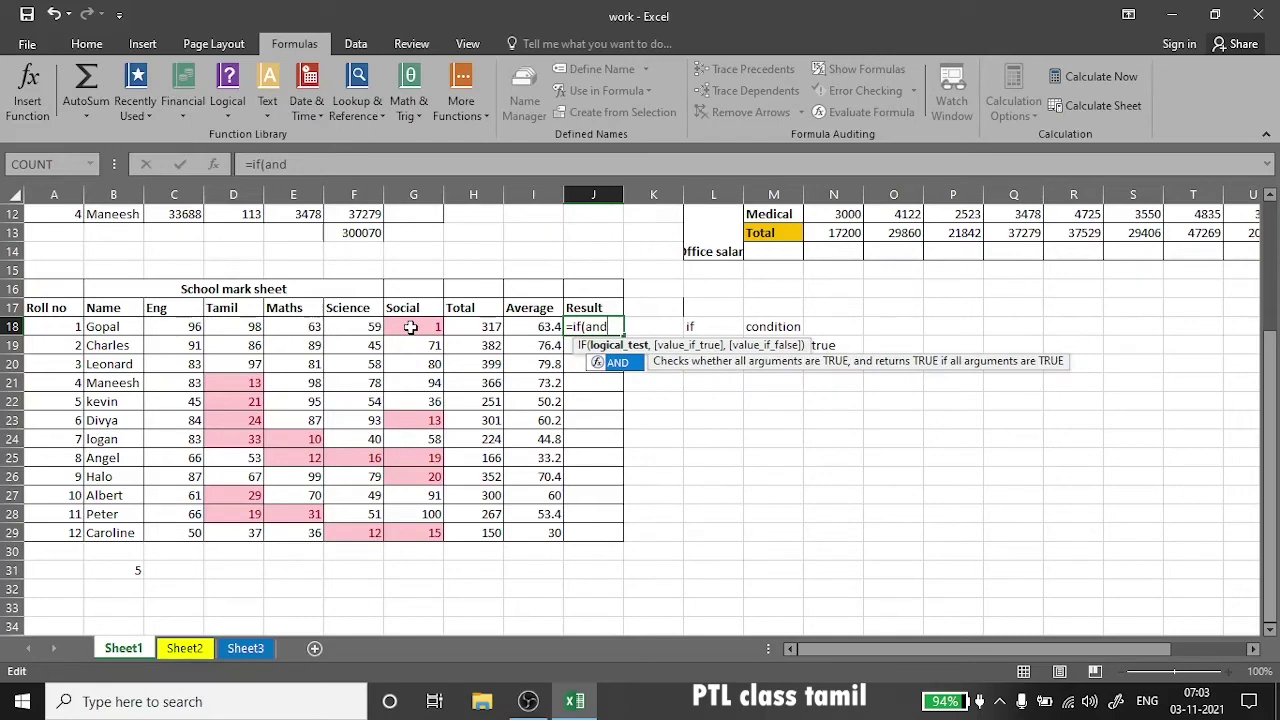
{"action": "type", "text": "("}
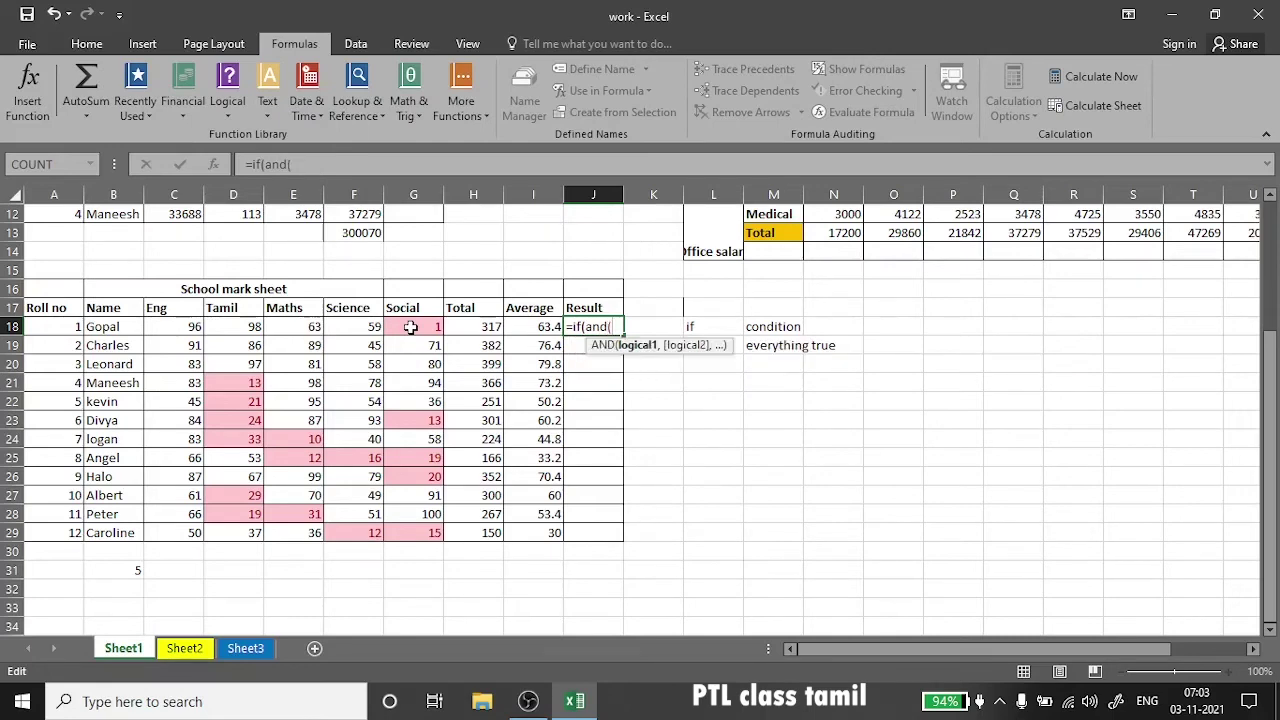
{"action": "left_click", "coordinate": [157, 327]}
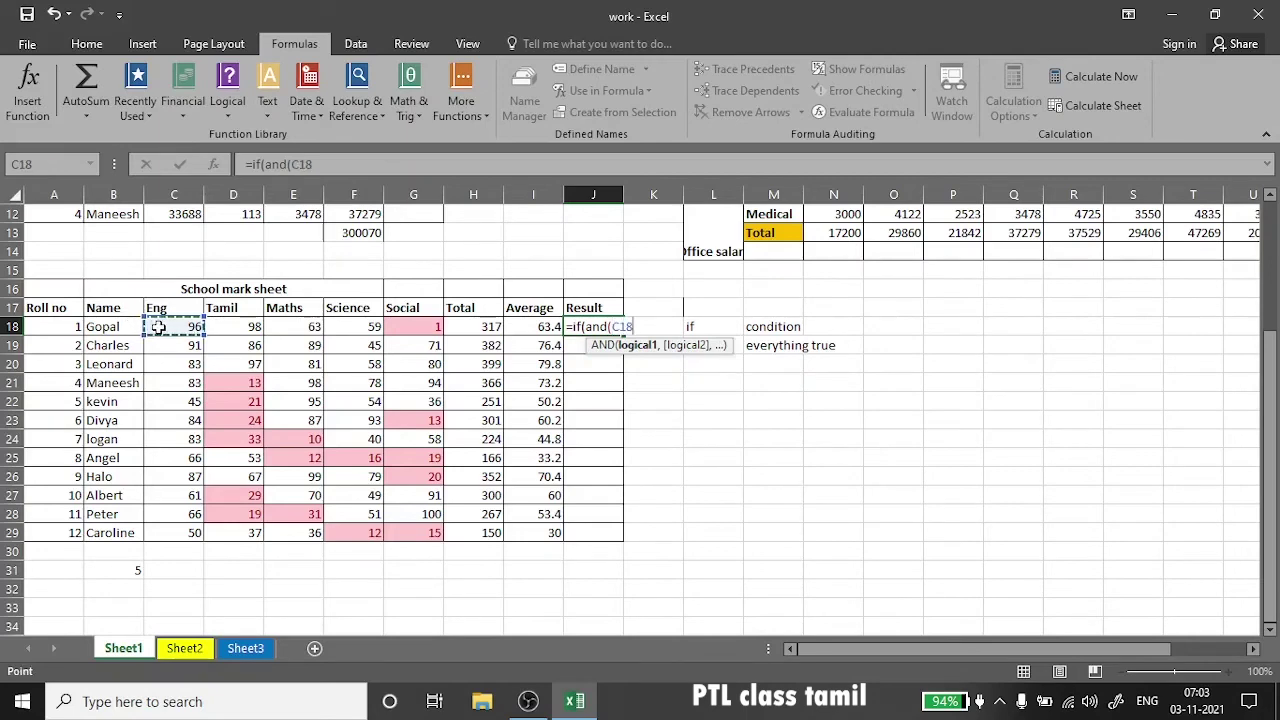
{"action": "type", "text": ">=35"}
{"action": "type", "text": ","}
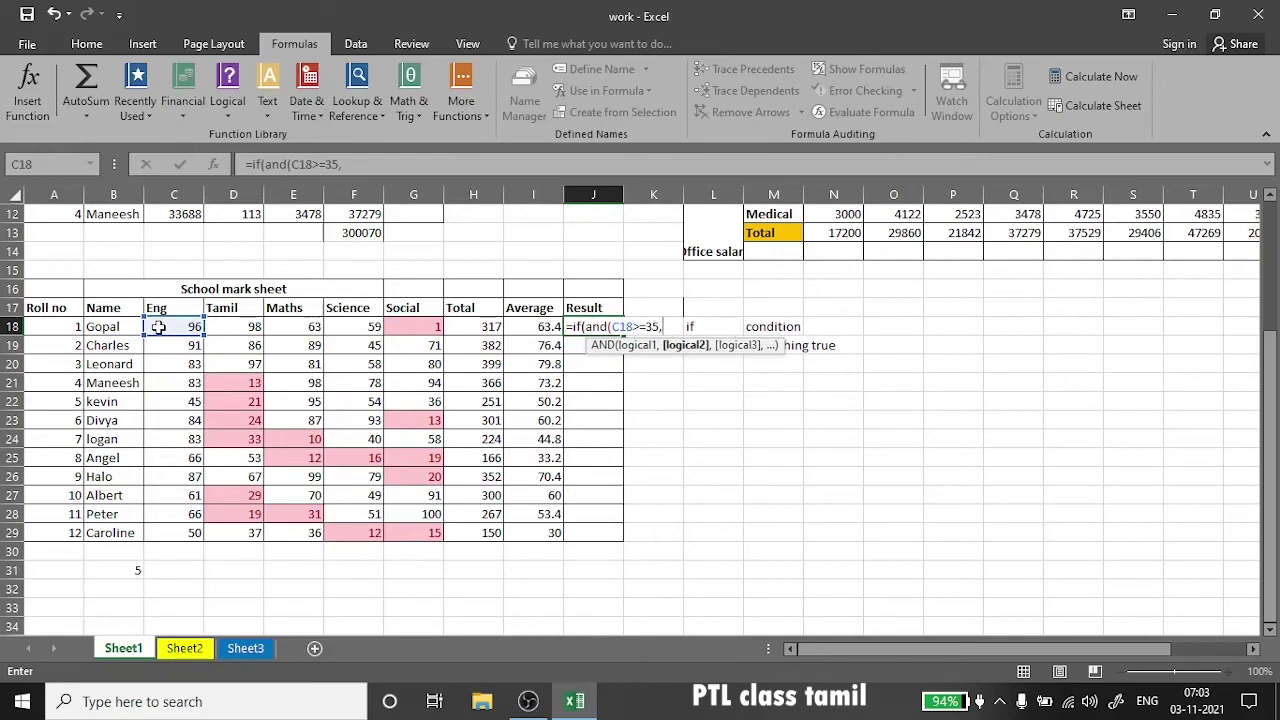
{"action": "left_click", "coordinate": [245, 325]}
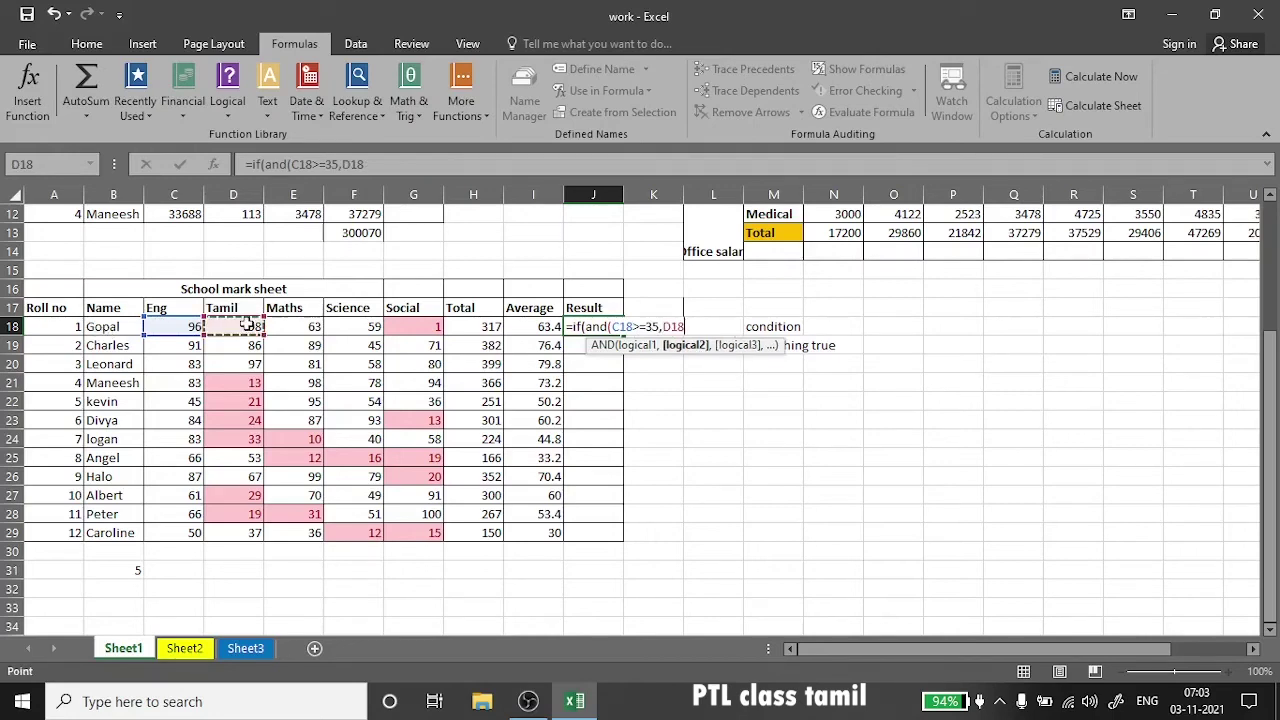
{"action": "type", "text": ">="}
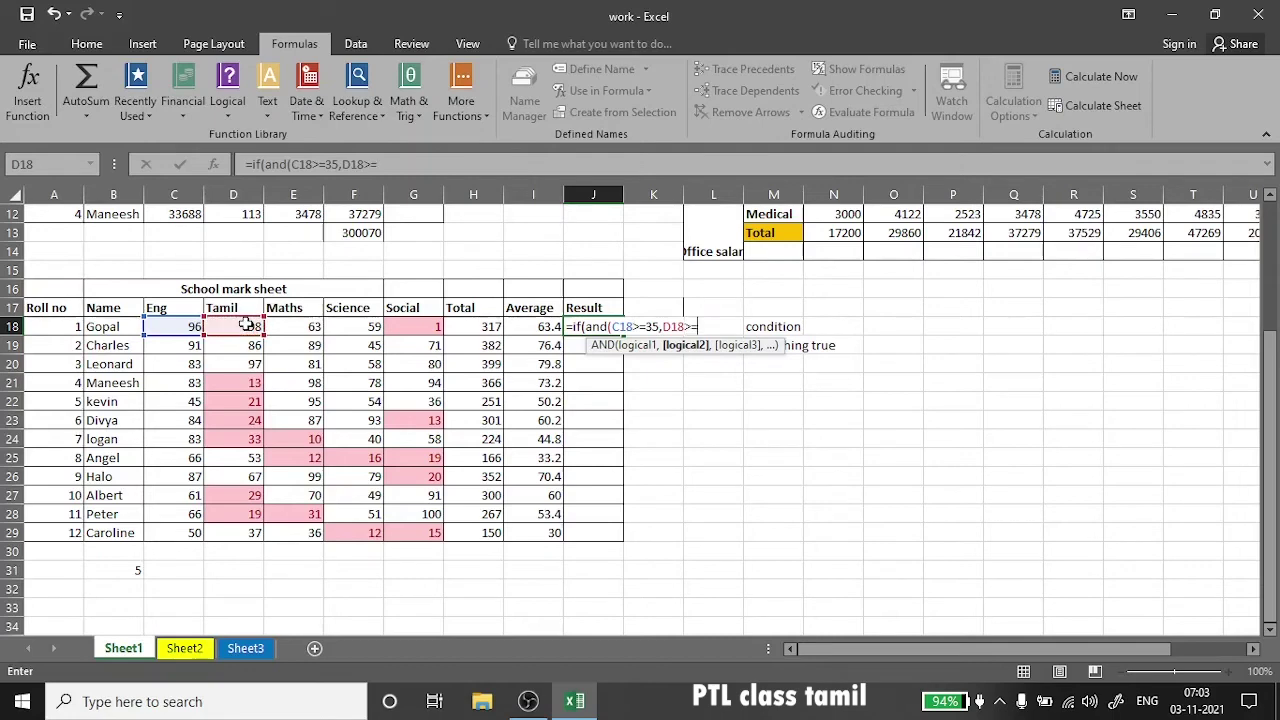
{"action": "type", "text": "35,"}
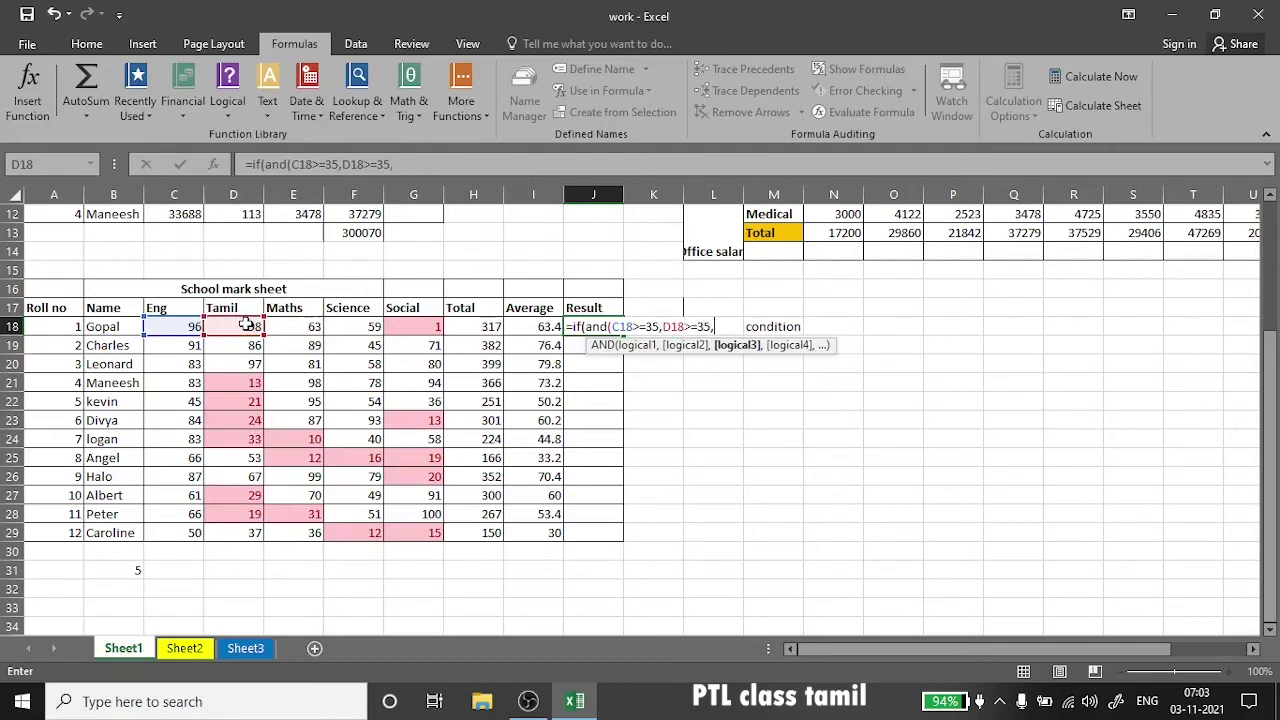
- Add the E18>=35, F18>=35 and G18>=35 conditions and close the AND bracket
{"action": "left_click", "coordinate": [291, 327]}
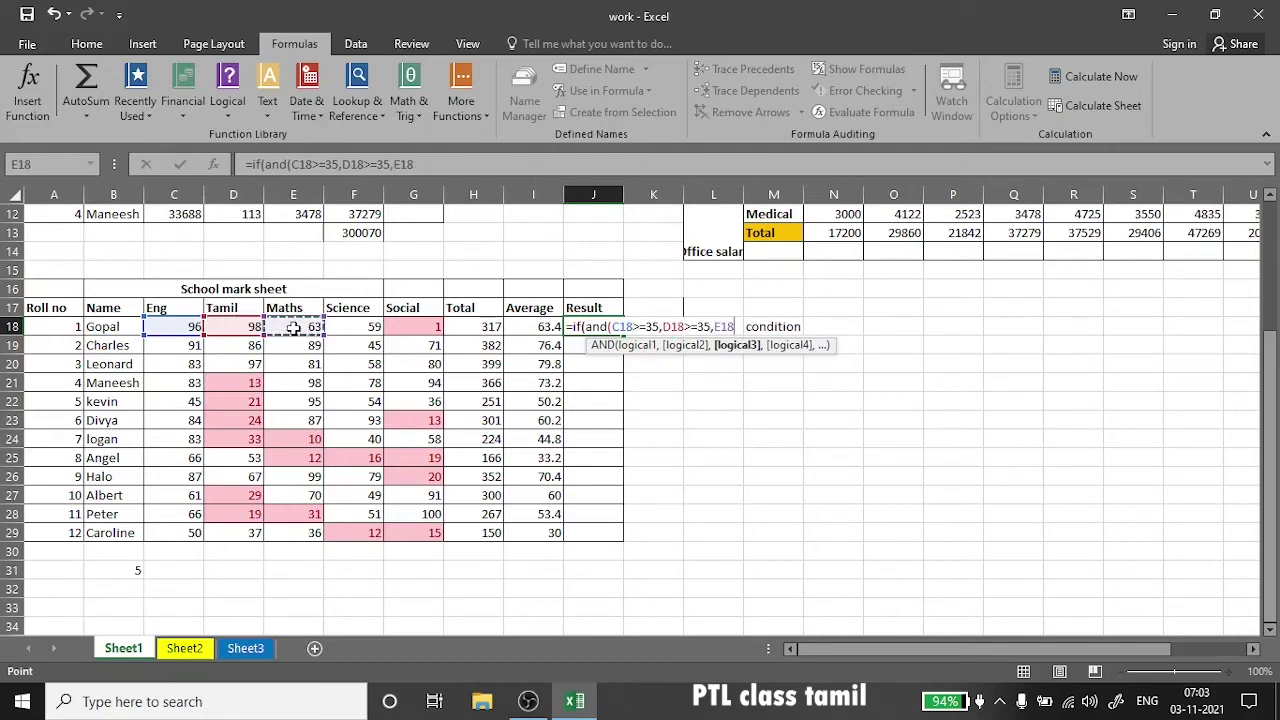
{"action": "type", "text": ">=35"}
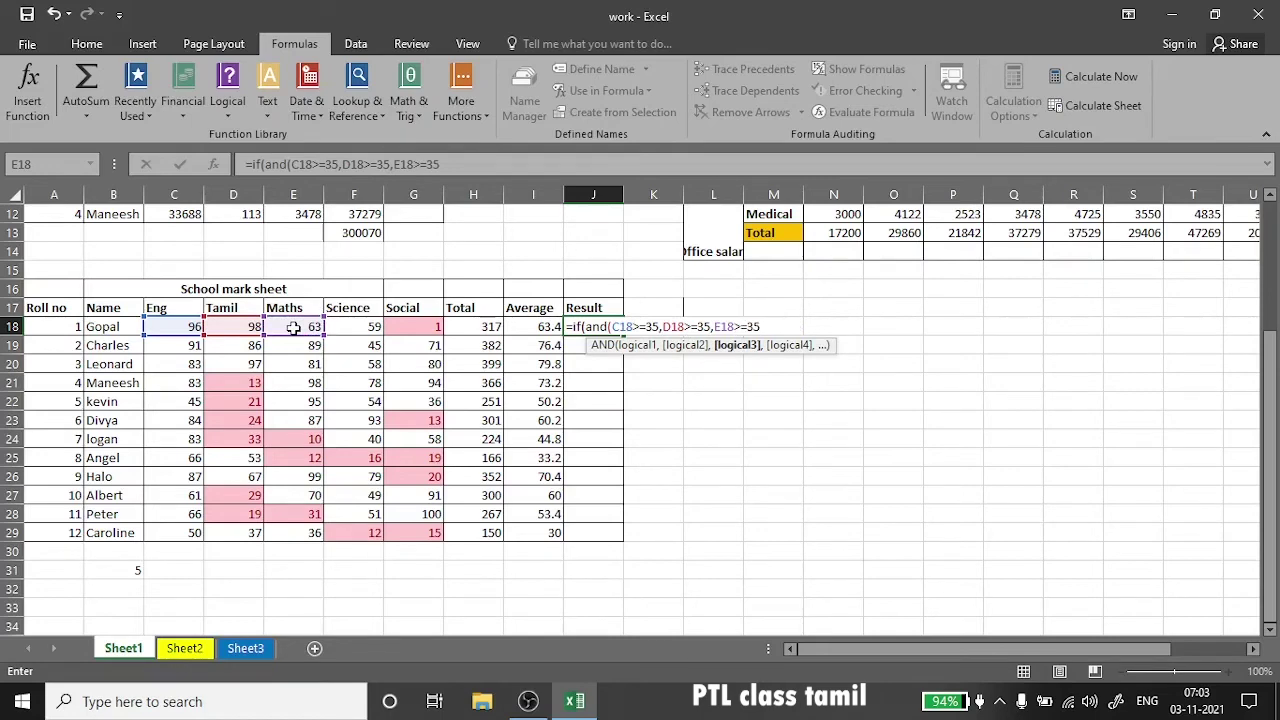
{"action": "type", "text": ","}
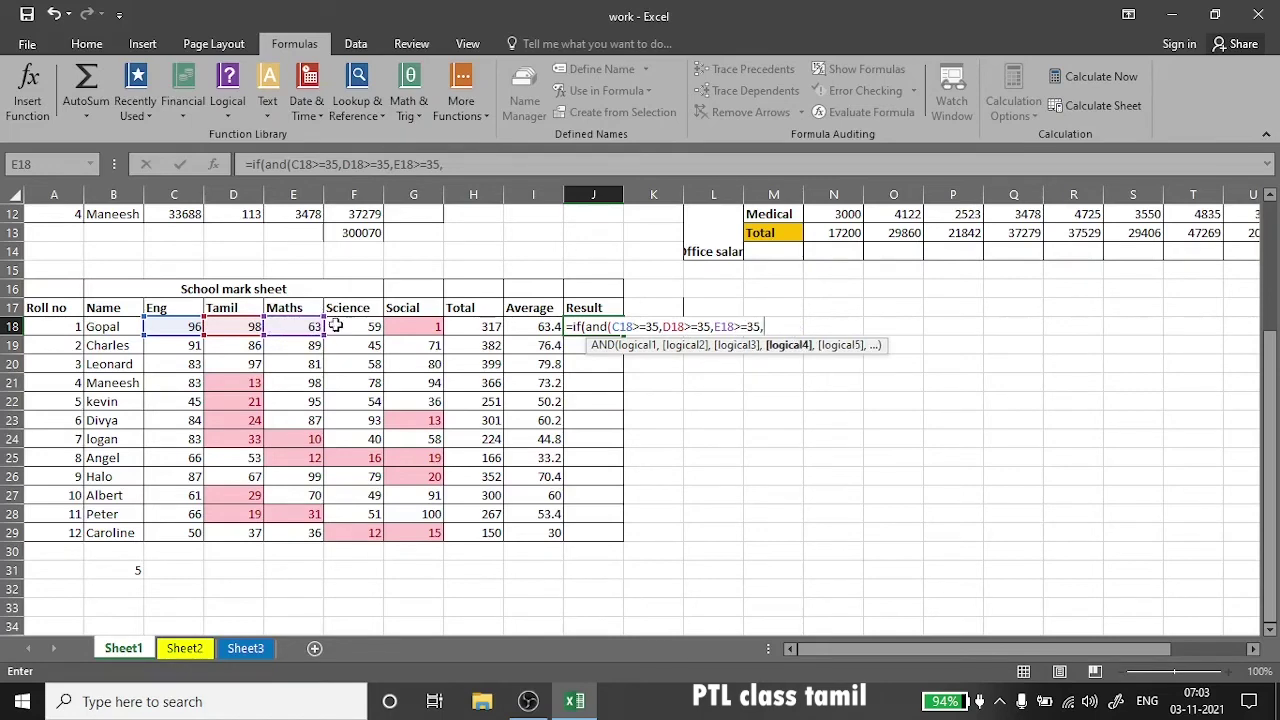
{"action": "left_click", "coordinate": [336, 326]}
{"action": "type", "text": ">="}
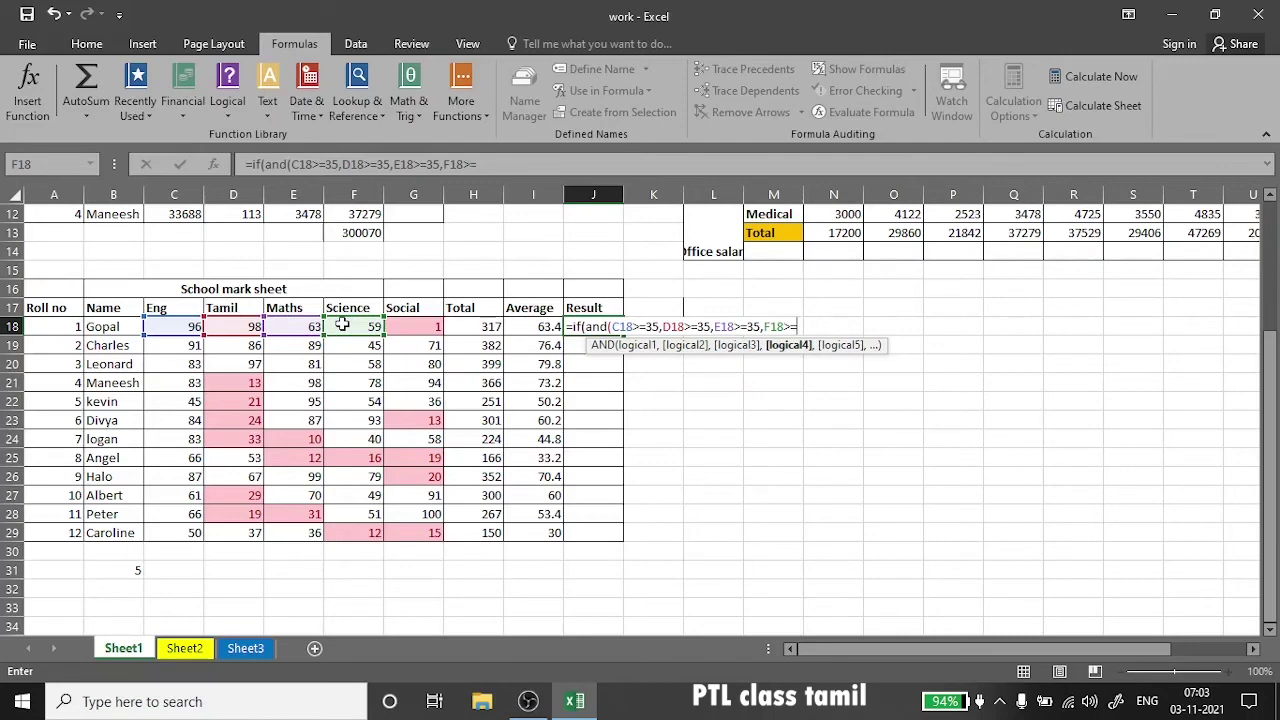
{"action": "type", "text": "35,"}
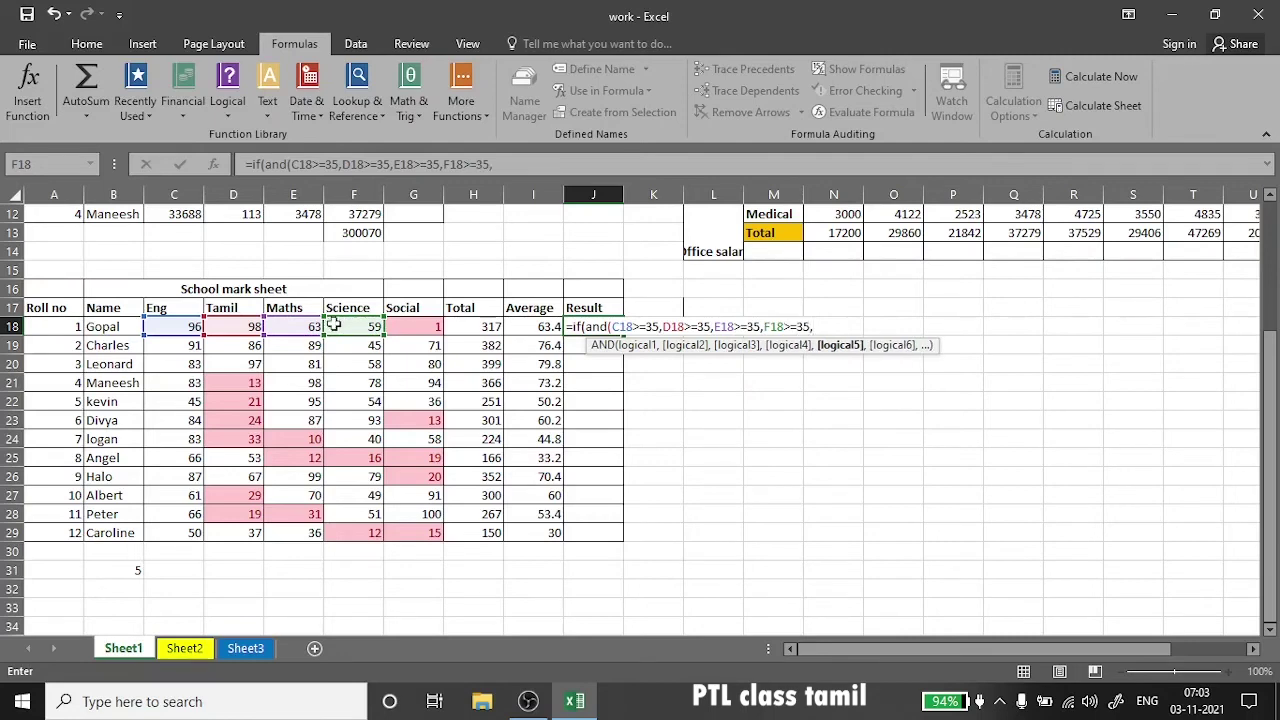
{"action": "left_click", "coordinate": [430, 330]}
{"action": "type", "text": ">"}
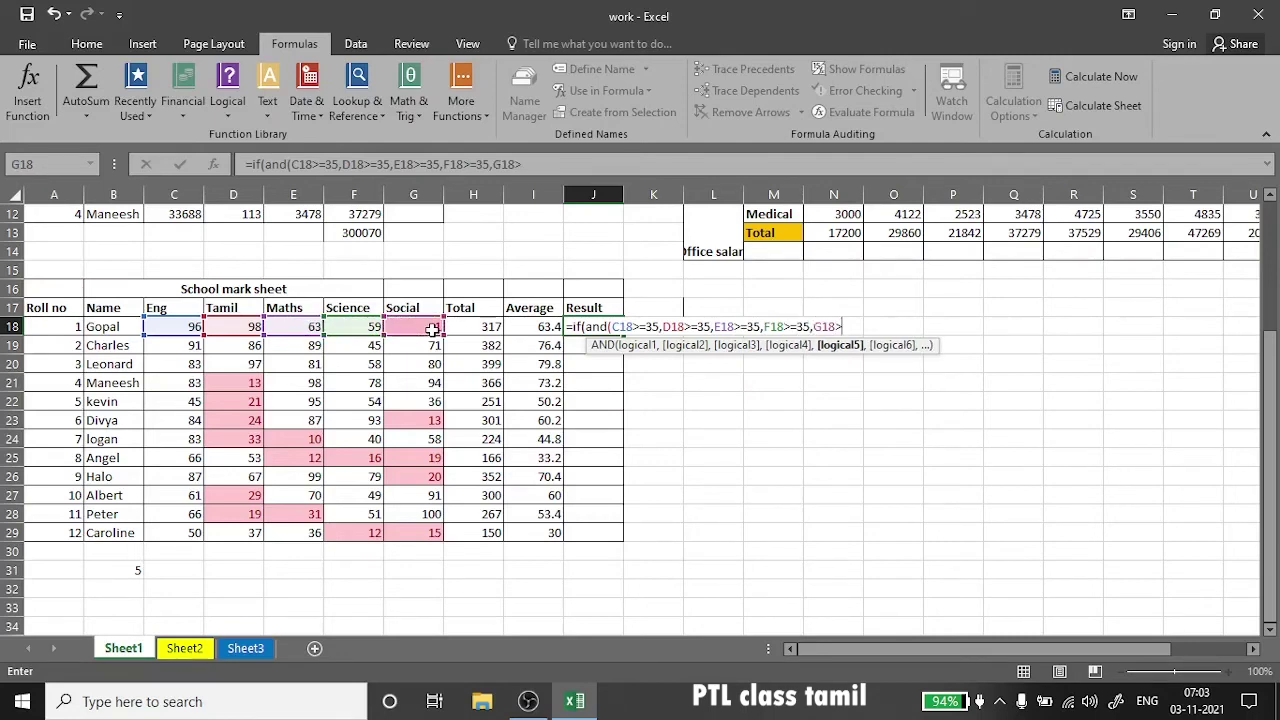
{"action": "type", "text": "=35"}
{"action": "type", "text": ")"}
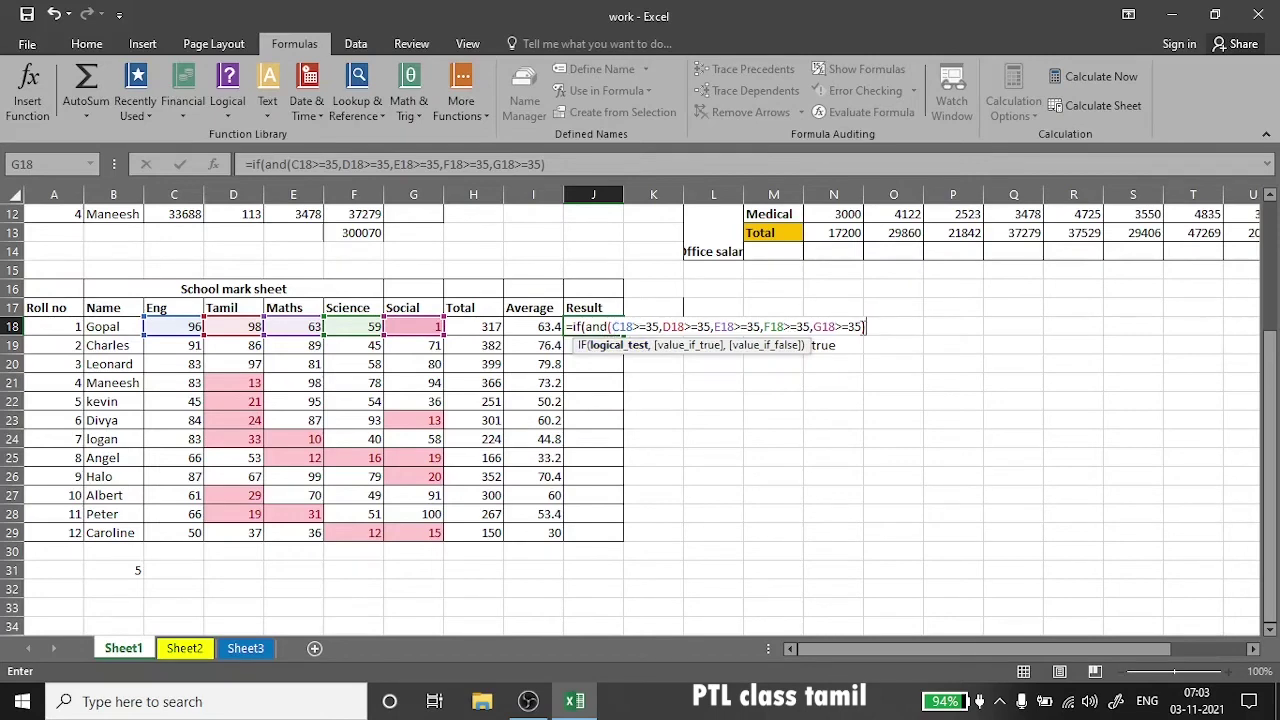
- Repair the AND bracket and append "pass","fail" so J18 reads =if(and(C18>=35,...,G18>=35),"pass","fail")
{"action": "left_click_drag", "start_coordinate": [866, 326], "coordinate": [613, 327]}
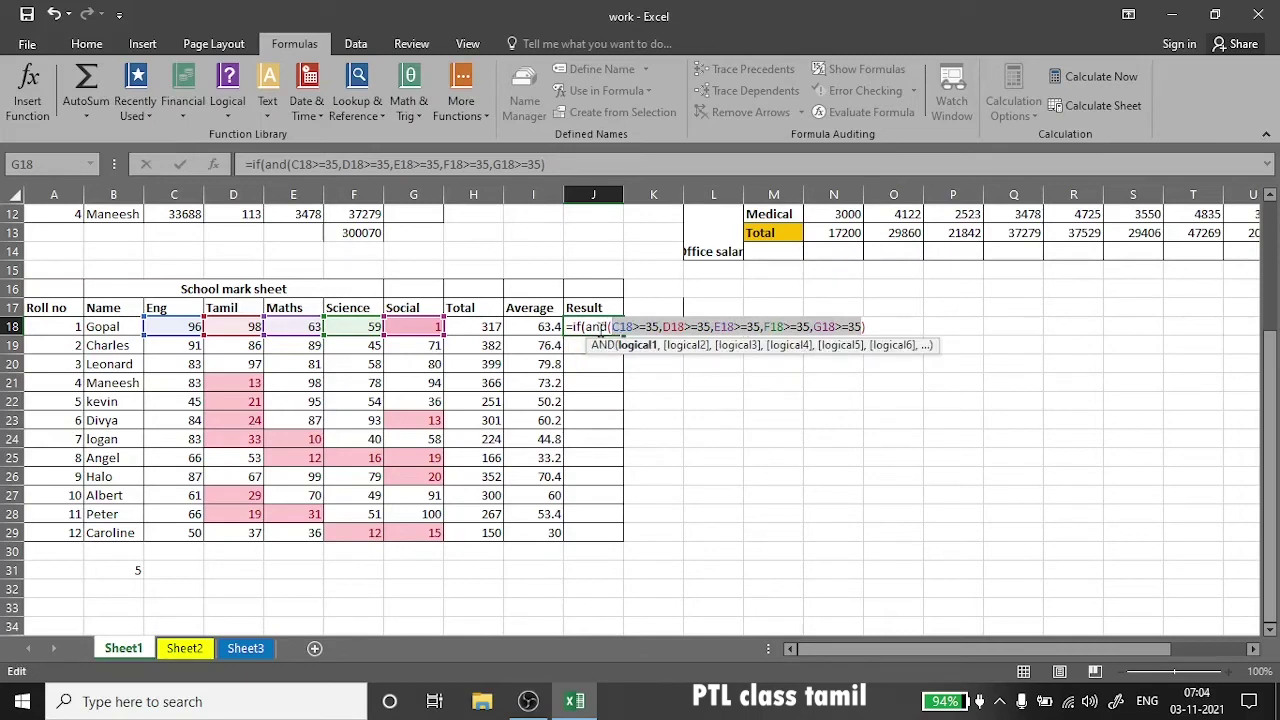
{"action": "left_click", "coordinate": [669, 327]}
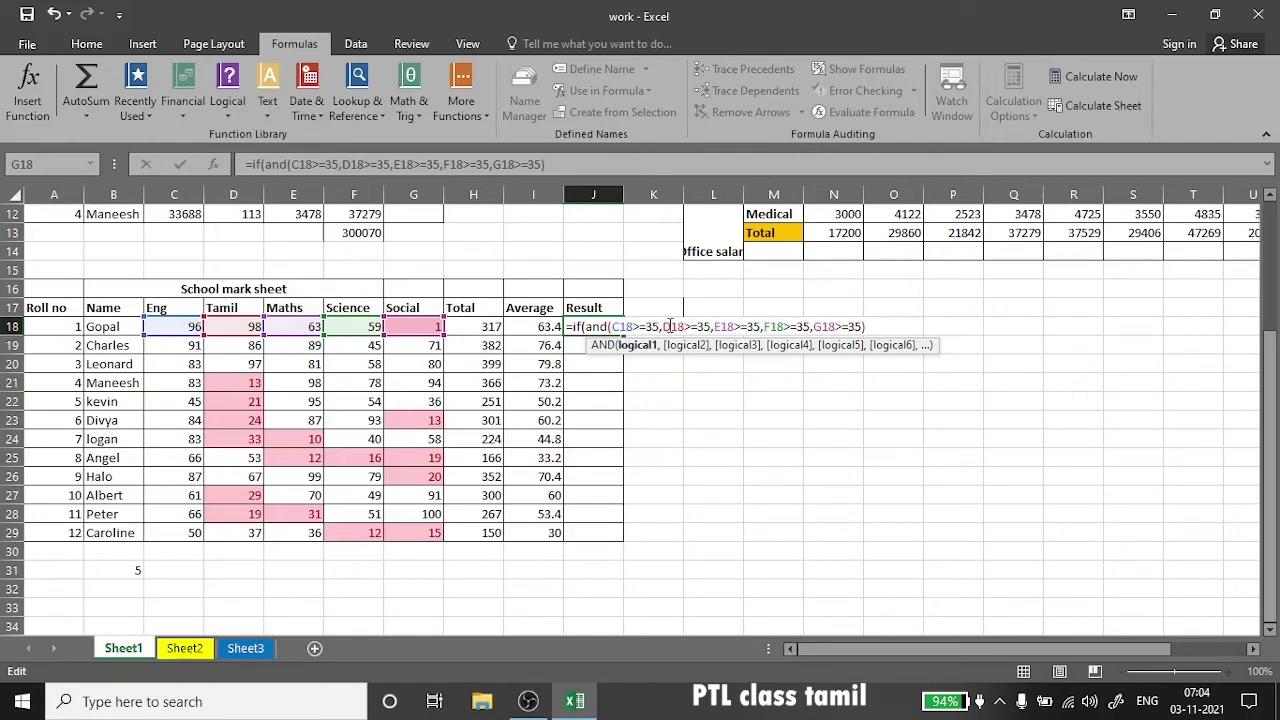
{"action": "left_click", "coordinate": [866, 327]}
{"action": "type", "text": ")"}
{"action": "left_click", "coordinate": [868, 327]}
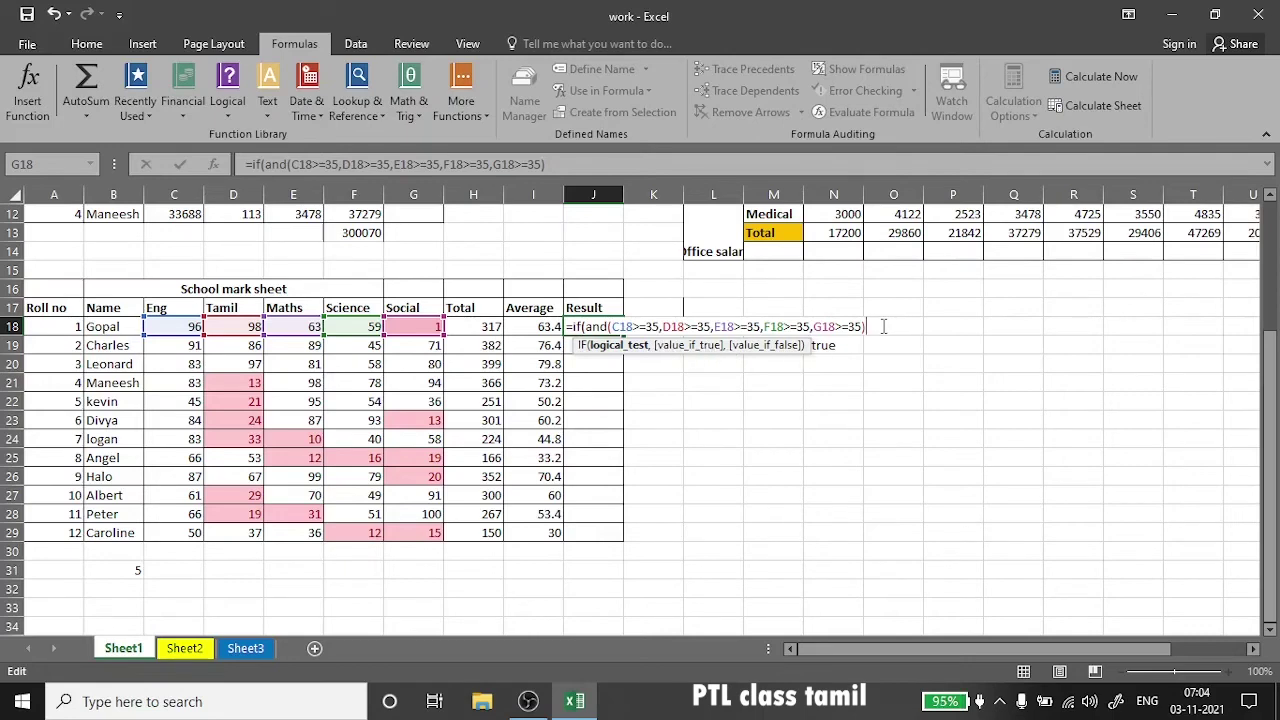
{"action": "type", "text": ","}
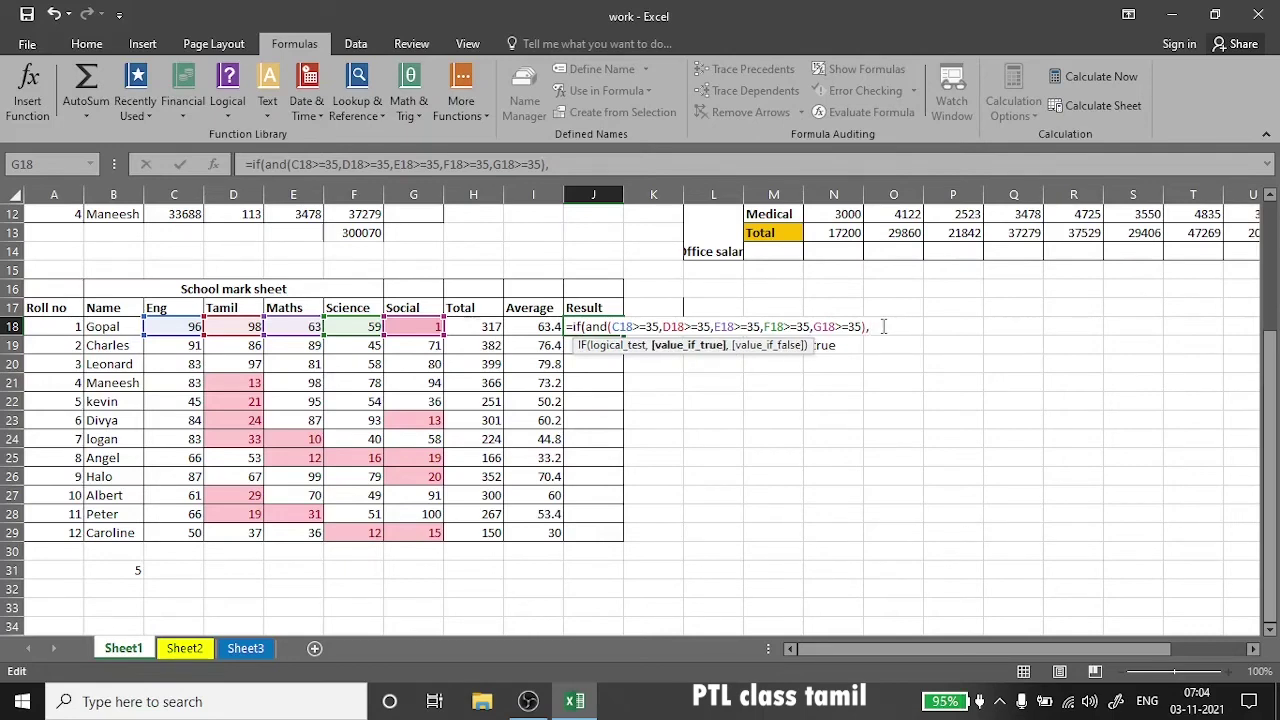
{"action": "type", "text": "\"pass"}
{"action": "type", "text": "\""}
{"action": "type", "text": ",\"d"}
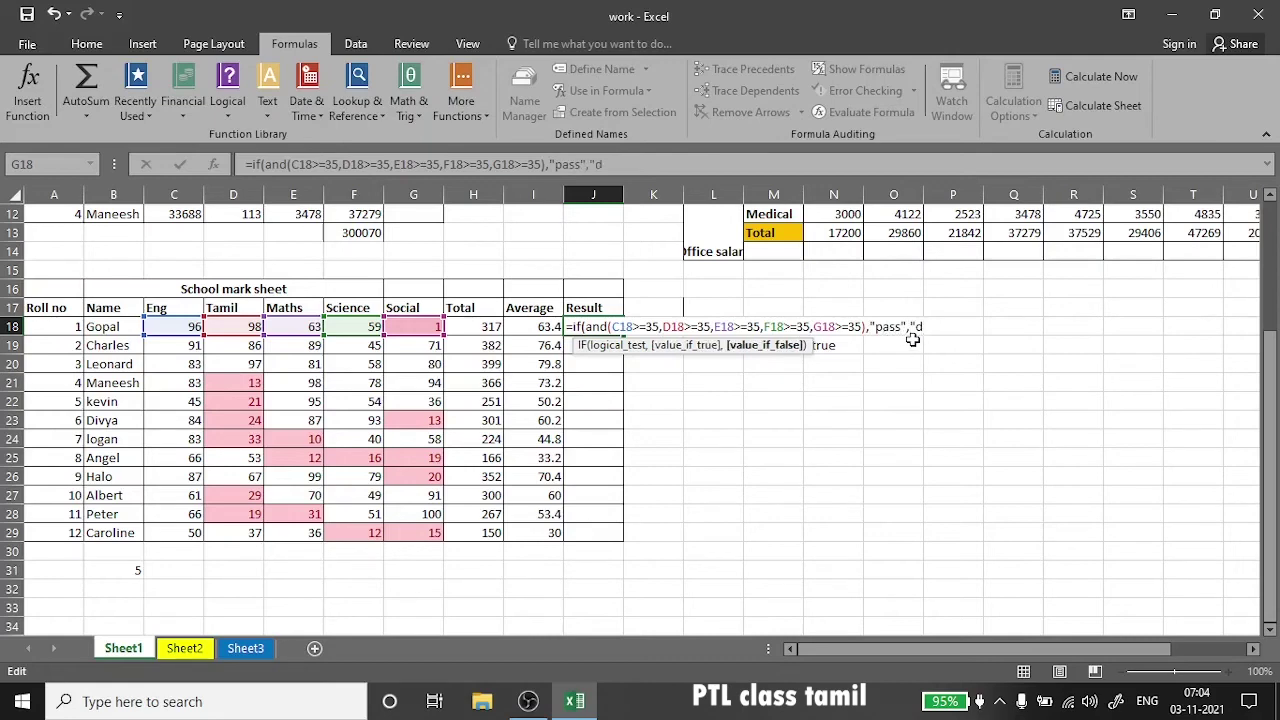
{"action": "key", "text": "BackSpace"}
{"action": "type", "text": "fa"}
{"action": "type", "text": "il\""}
- Enter the pass/fail formula in J18, fill it down to J29, and review rows 20 and 26
{"action": "key", "text": "Return"}
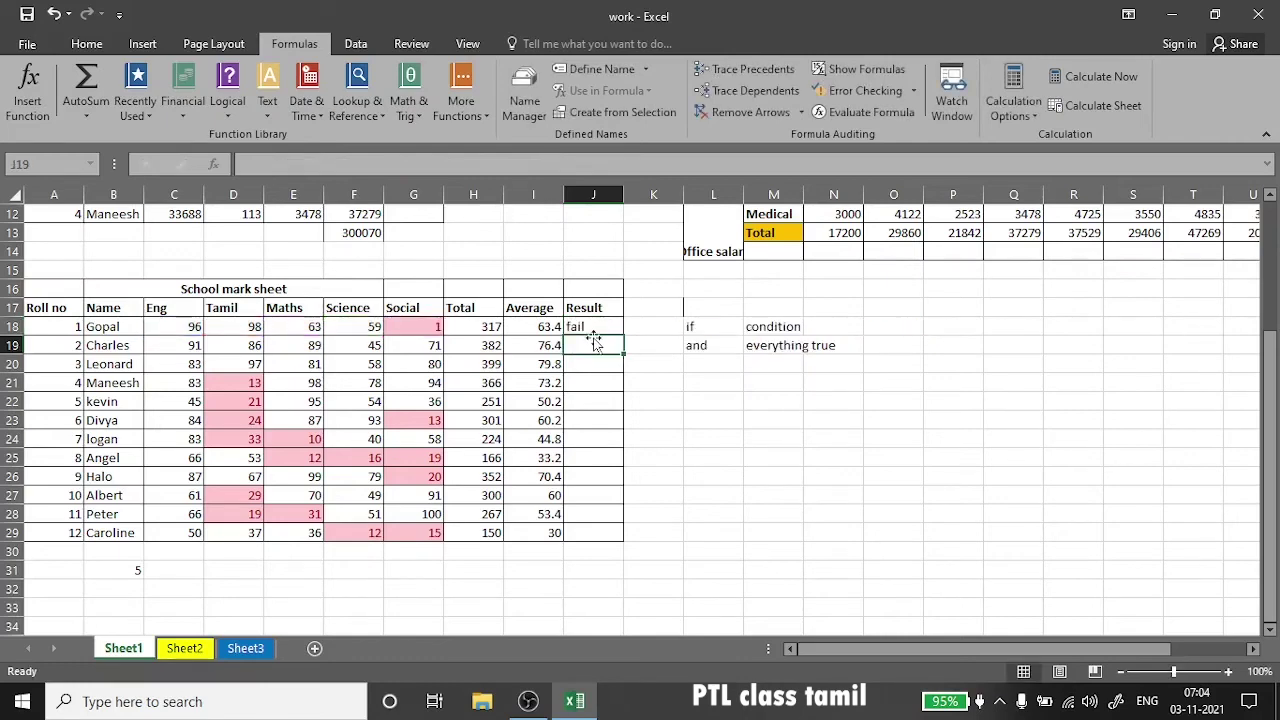
{"action": "left_click", "coordinate": [593, 326]}
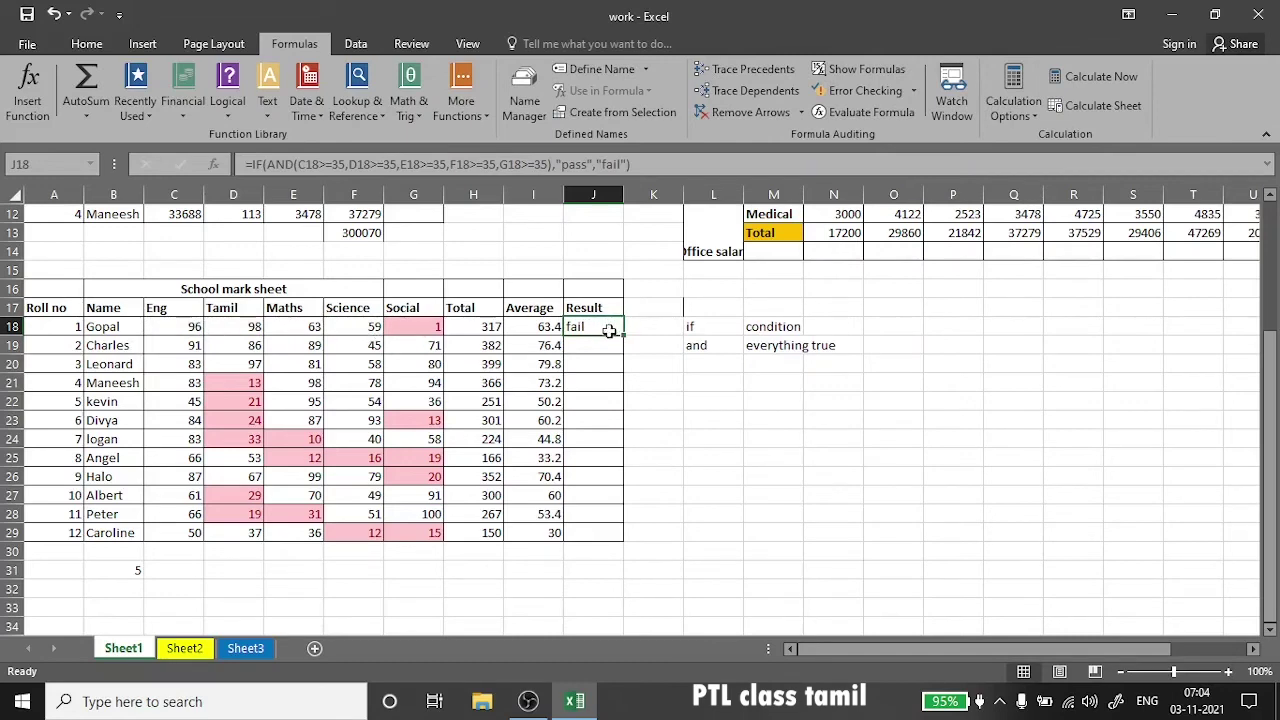
{"action": "mouse_move", "coordinate": [609, 331]}
{"action": "left_mouse_down"}
{"action": "mouse_move", "coordinate": [630, 382]}
{"action": "mouse_move", "coordinate": [622, 541]}
{"action": "left_mouse_up"}
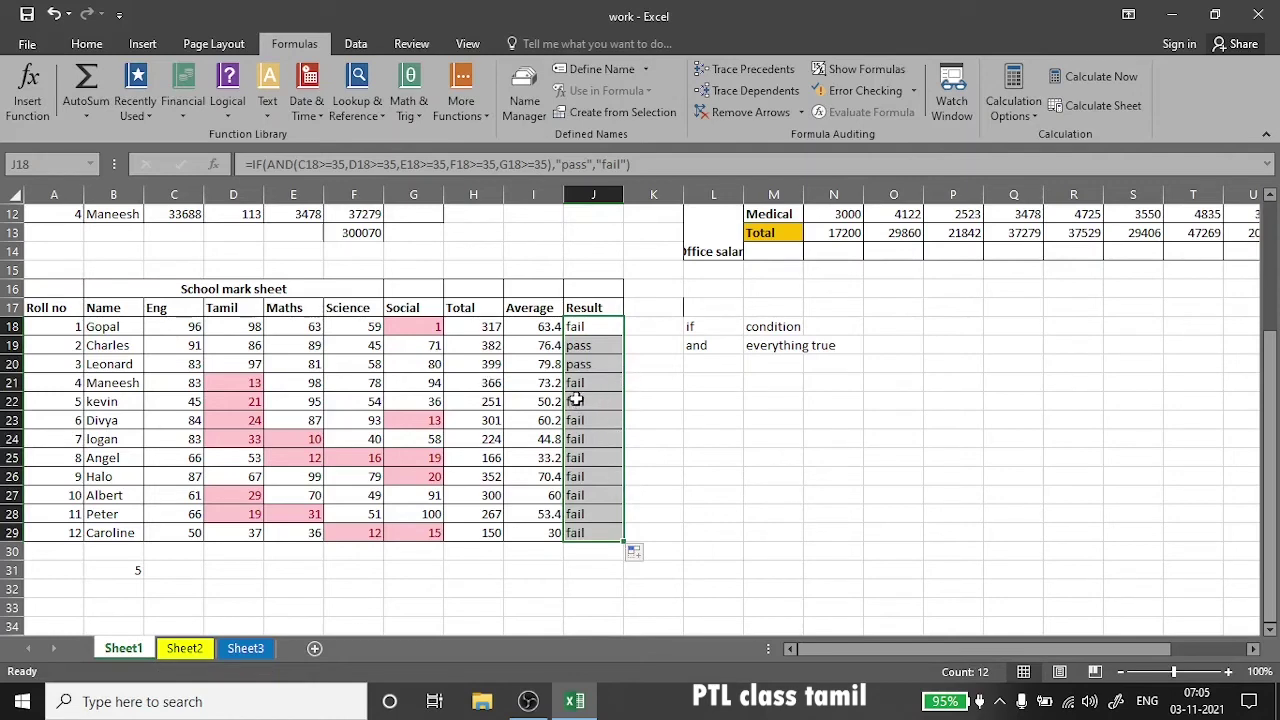
{"action": "left_click", "coordinate": [605, 367]}
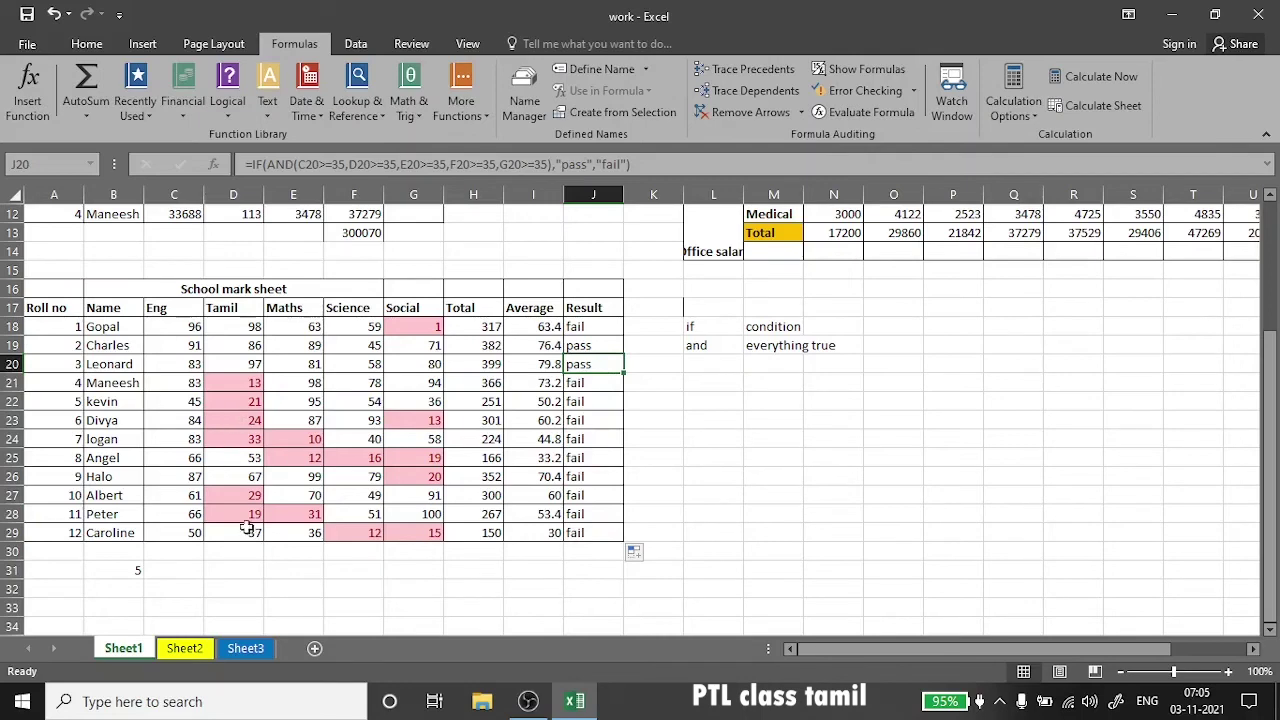
{"action": "left_click", "coordinate": [18, 477]}
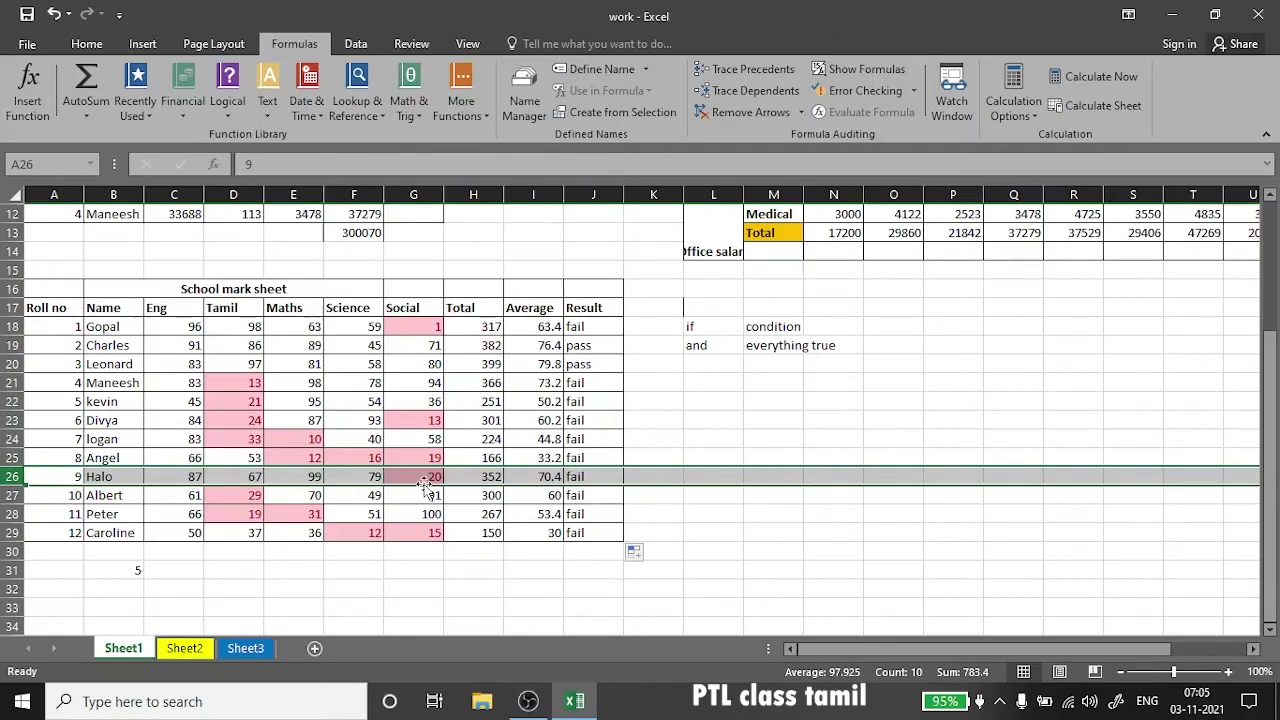
{"action": "left_click", "coordinate": [14, 364]}
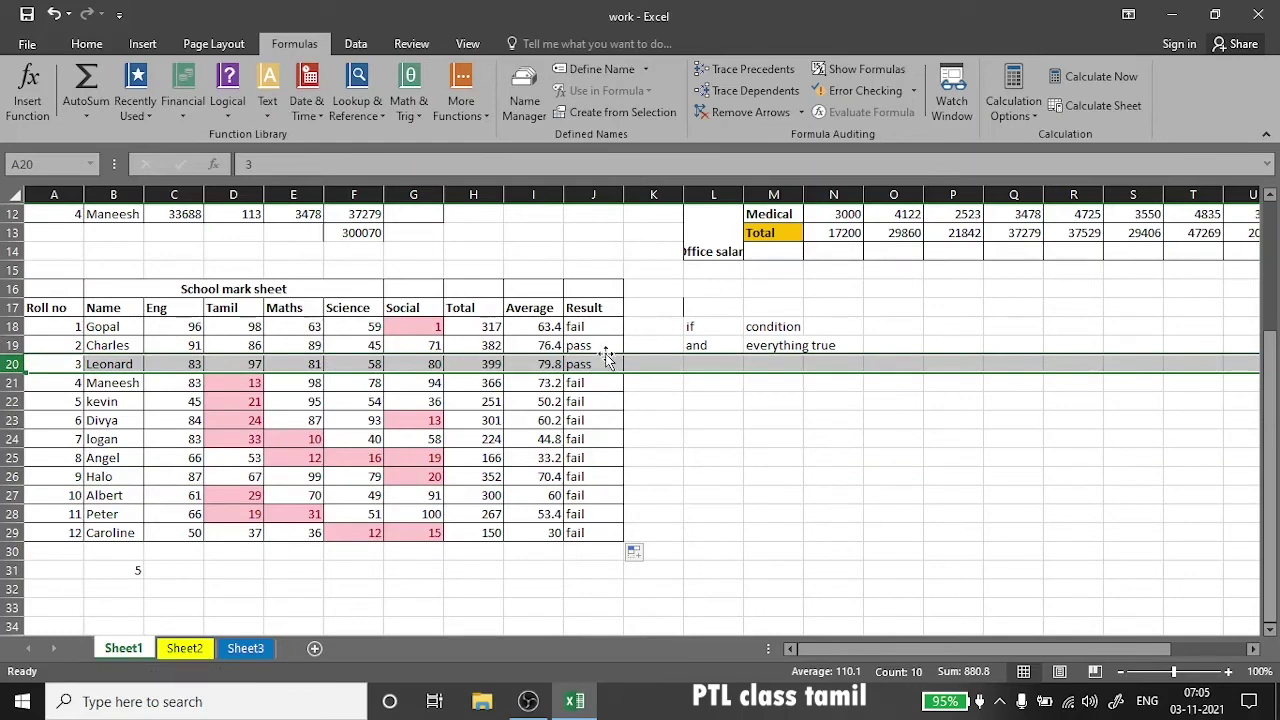
{"action": "left_click", "coordinate": [634, 436]}
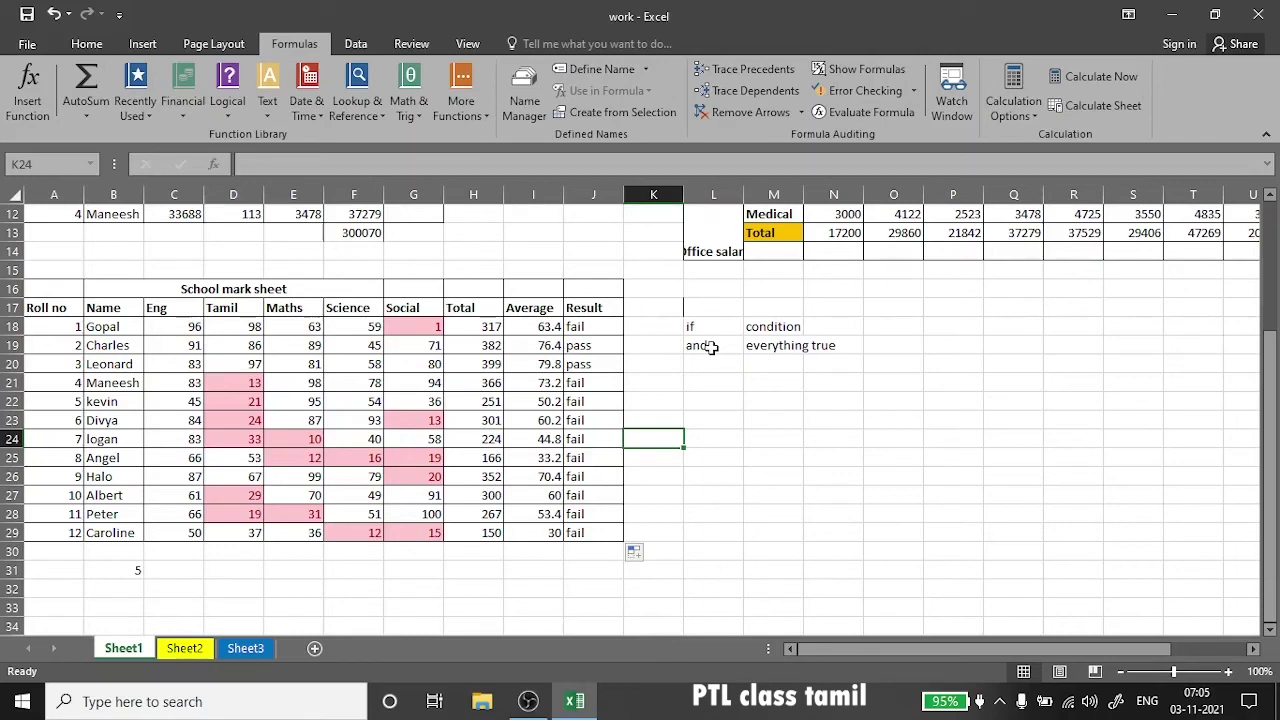
- Type the label 'total pass' in L25 and 'total fail' in L26
{"action": "left_click", "coordinate": [594, 553]}
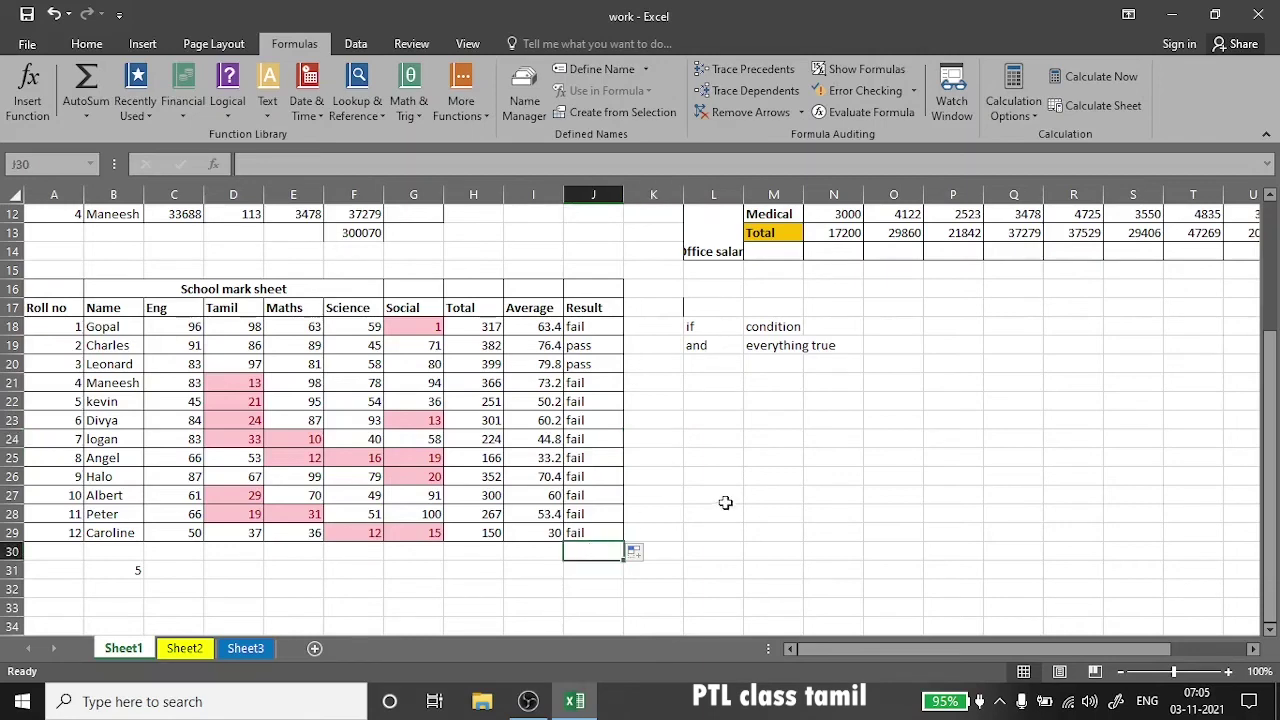
{"action": "left_click", "coordinate": [694, 455]}
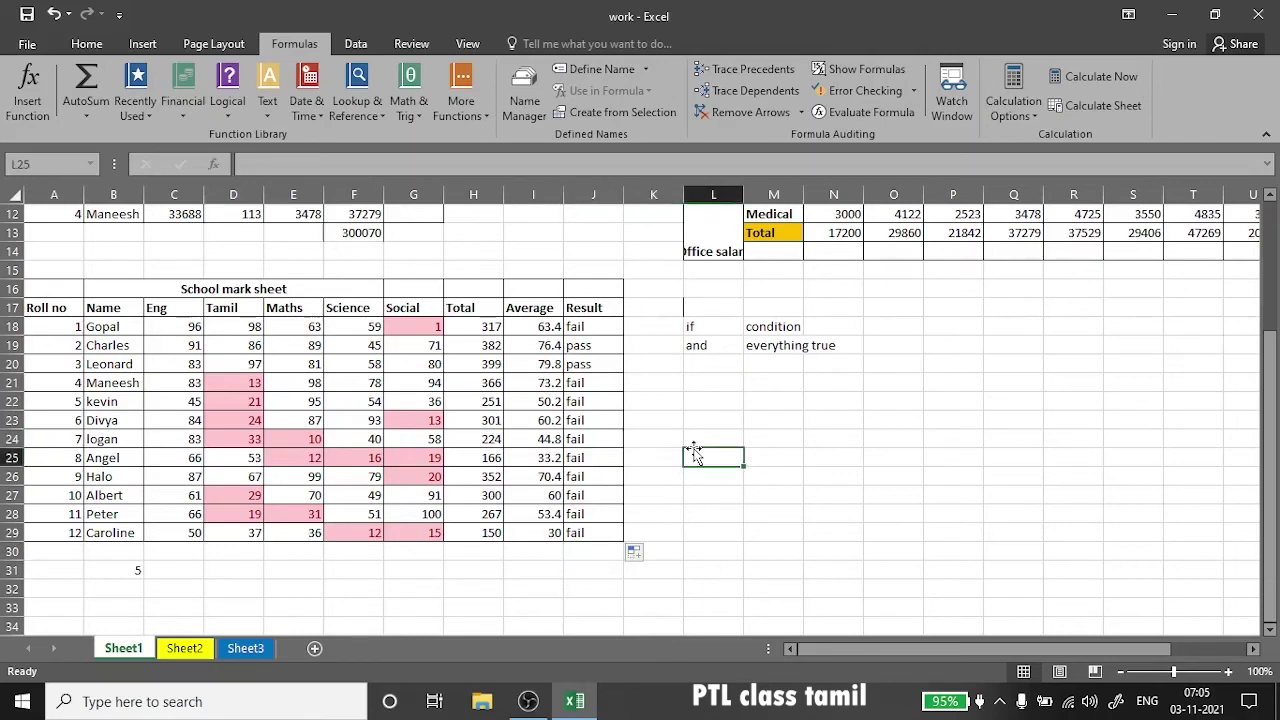
{"action": "type", "text": "?To"}
{"action": "key", "text": "BackSpace"}
{"action": "key", "text": "BackSpace"}
{"action": "key", "text": "BackSpace"}
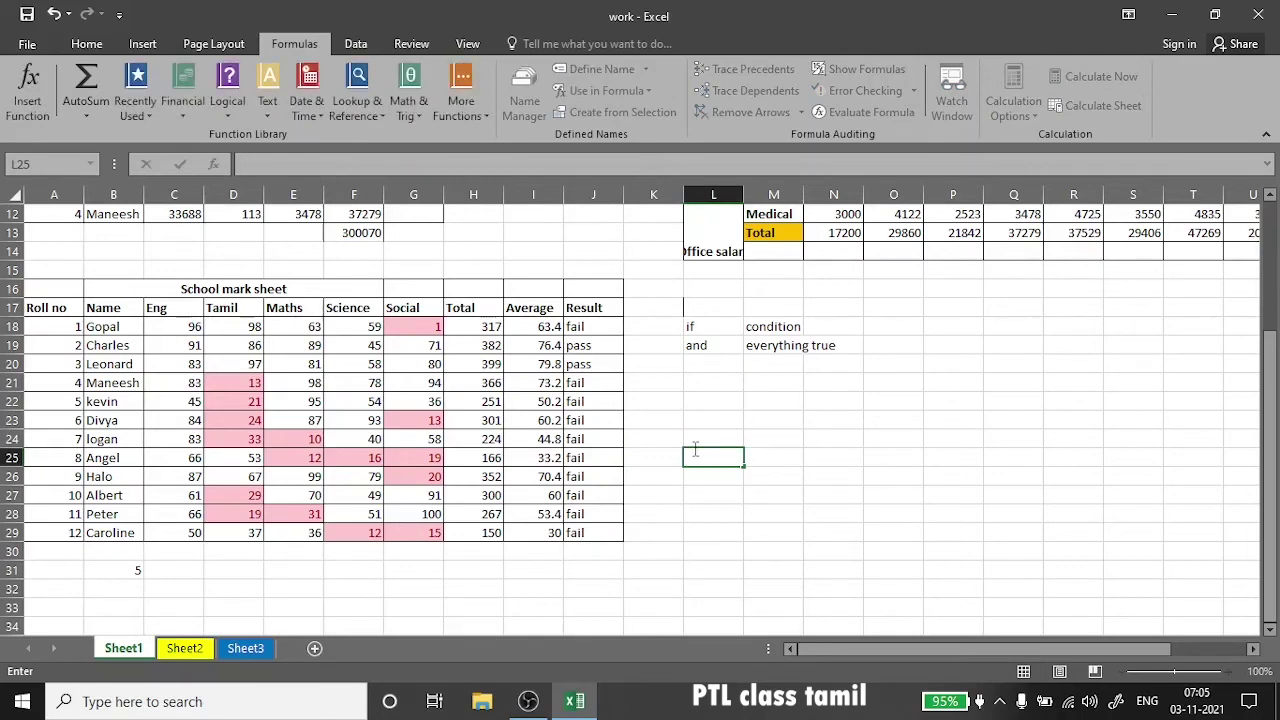
{"action": "type", "text": "total p"}
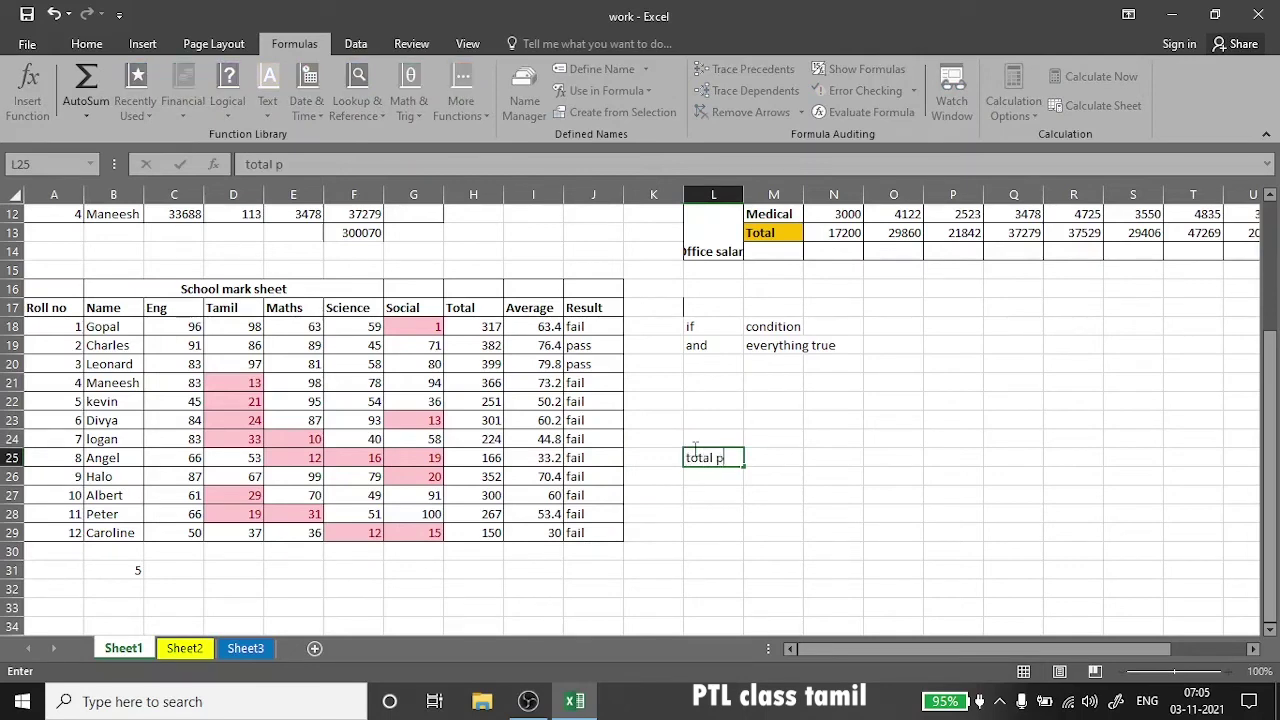
{"action": "type", "text": "ass"}
{"action": "key", "text": "Return"}
{"action": "type", "text": "t"}
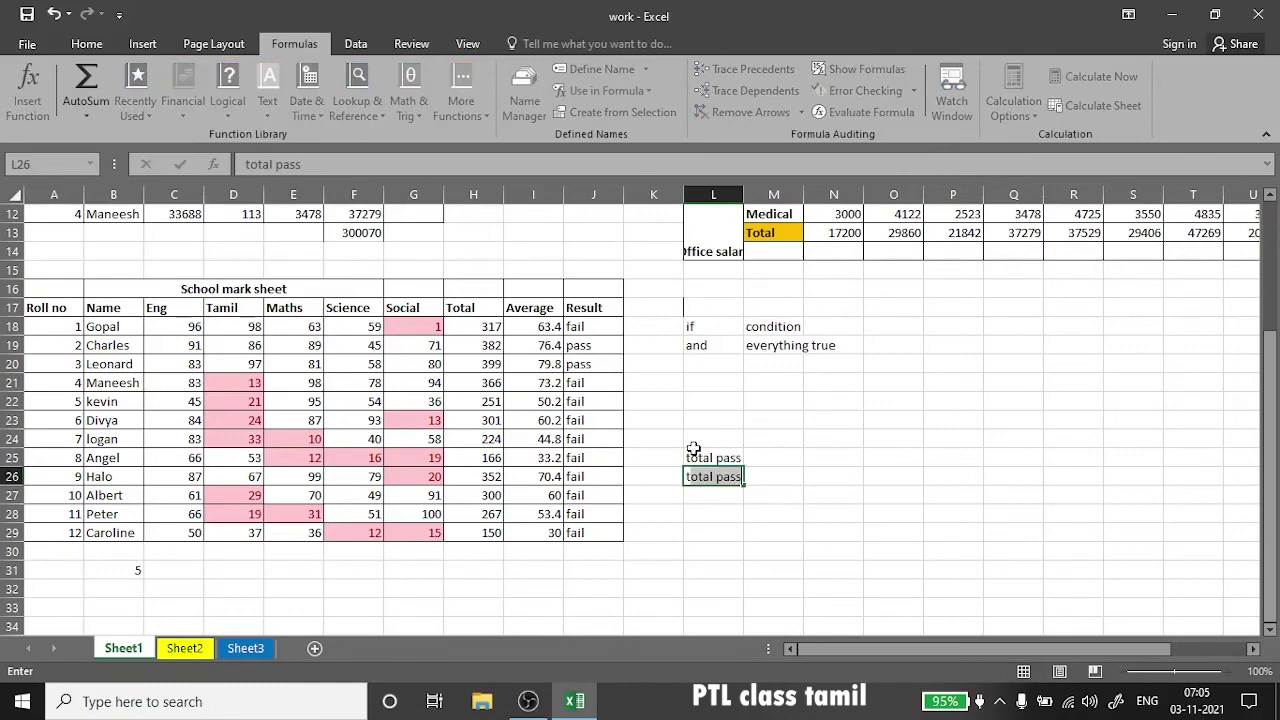
{"action": "type", "text": "otal fail"}
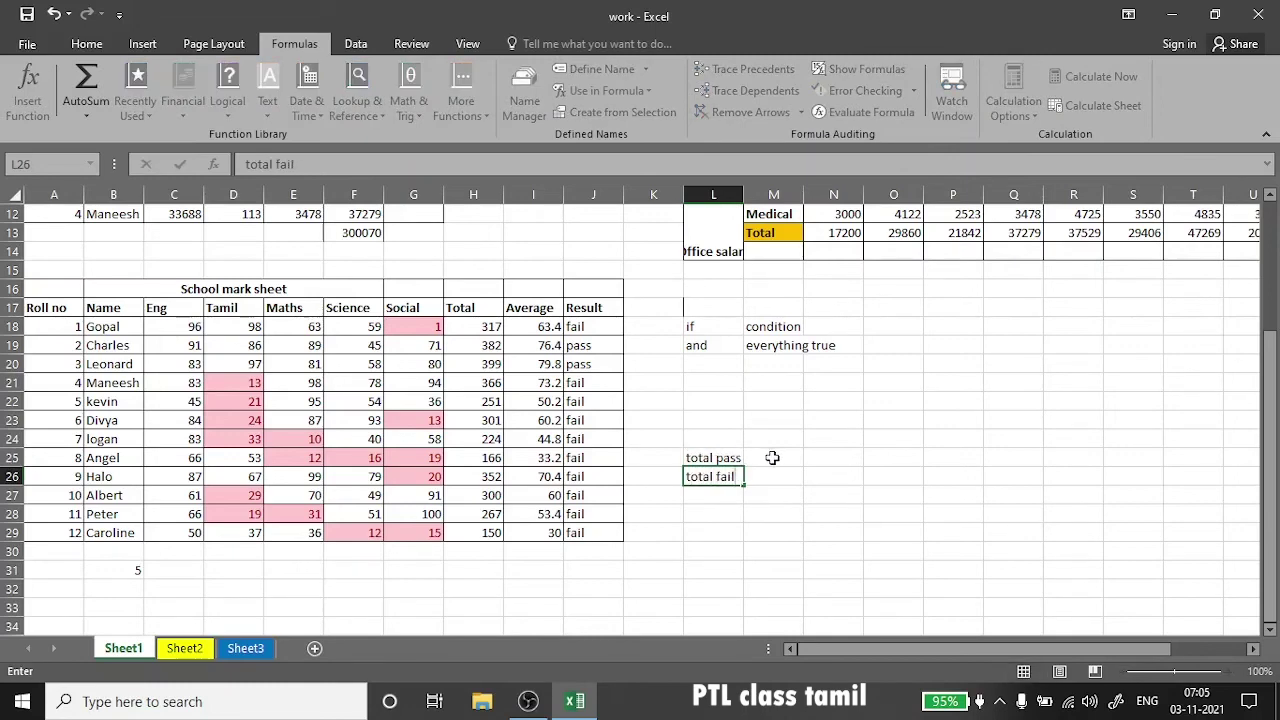
{"action": "left_click", "coordinate": [772, 457]}
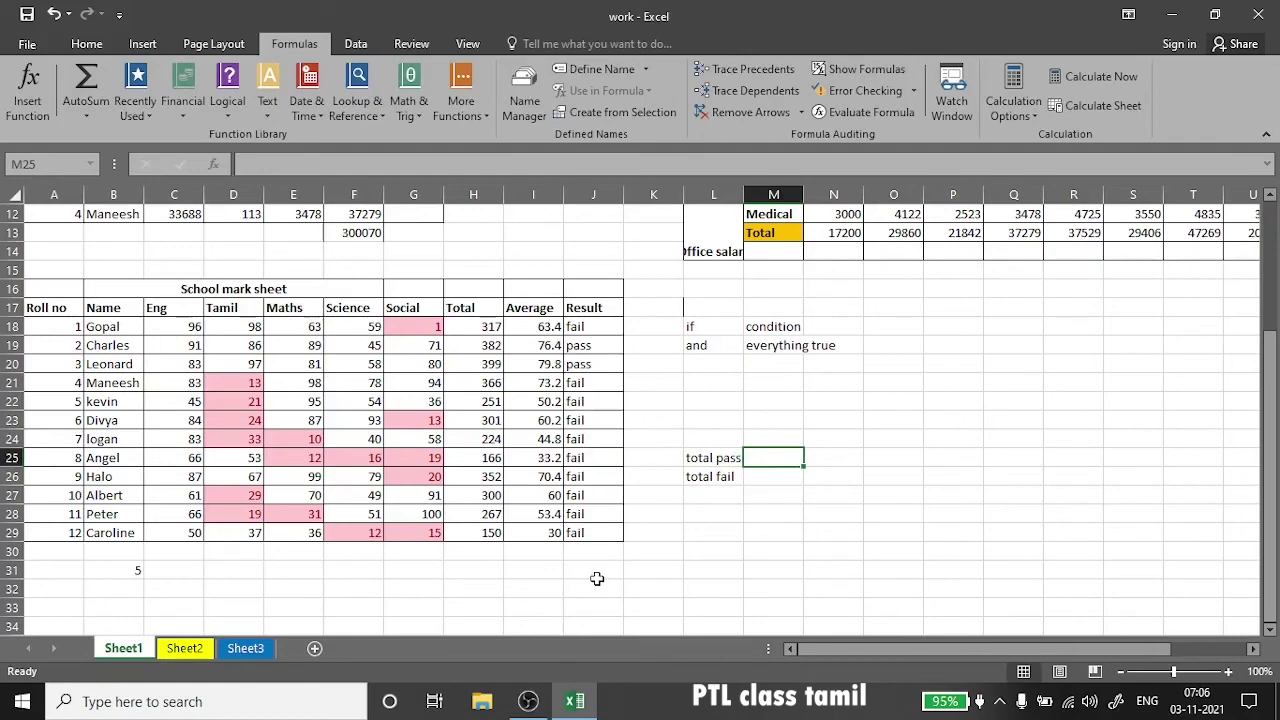
- Count passes in M25 with =countif(J18:J29,"pass"), giving 2
{"action": "type", "text": "="}
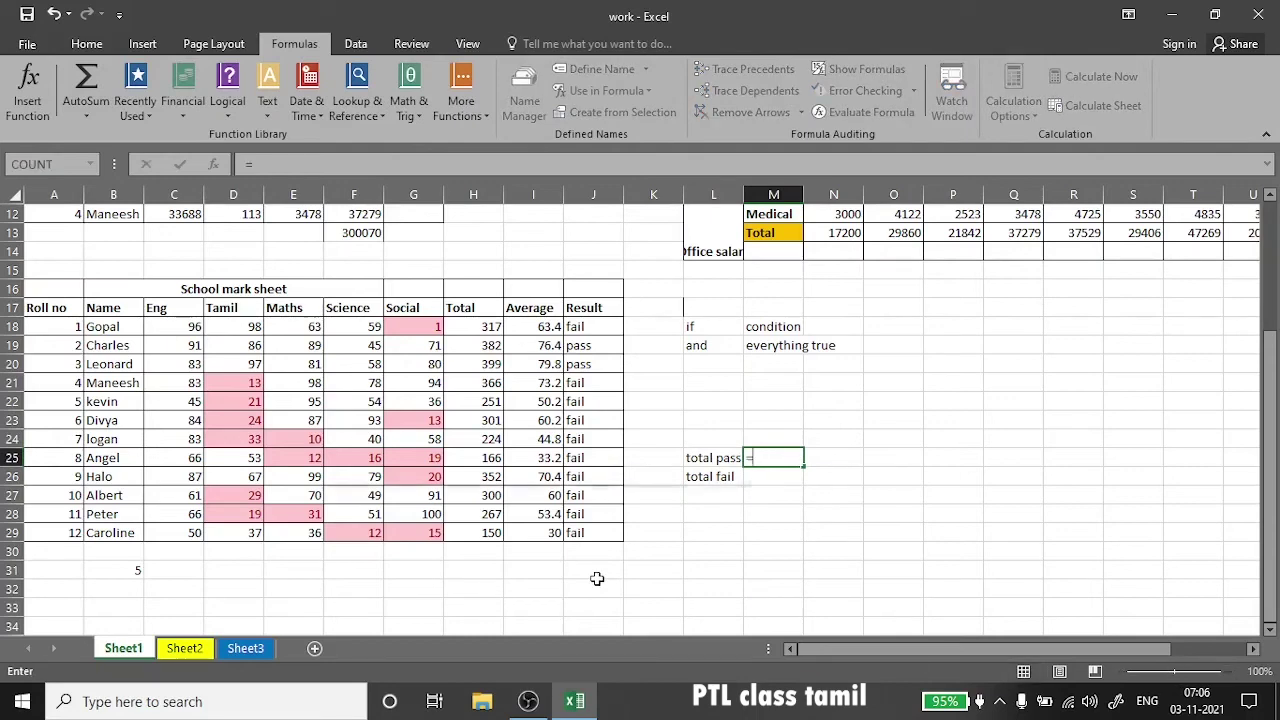
{"action": "type", "text": "count"}
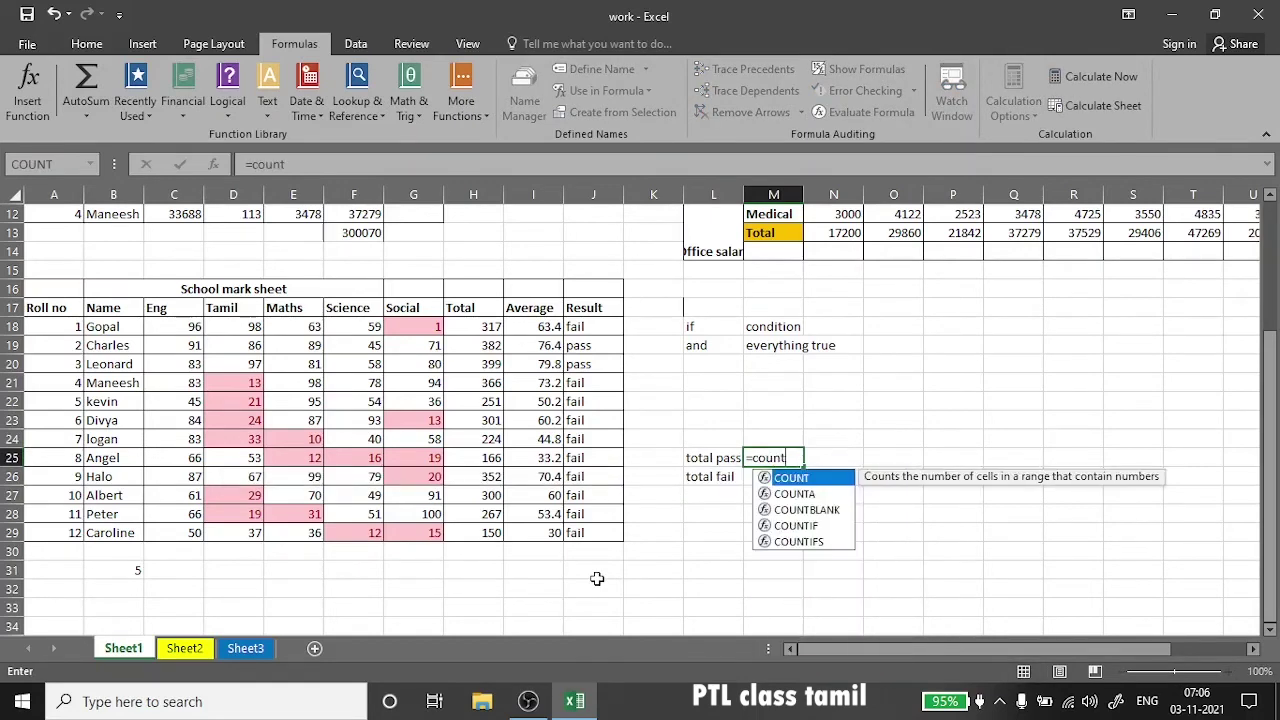
{"action": "type", "text": "of"}
{"action": "key", "text": "BackSpace"}
{"action": "key", "text": "BackSpace"}
{"action": "type", "text": "if("}
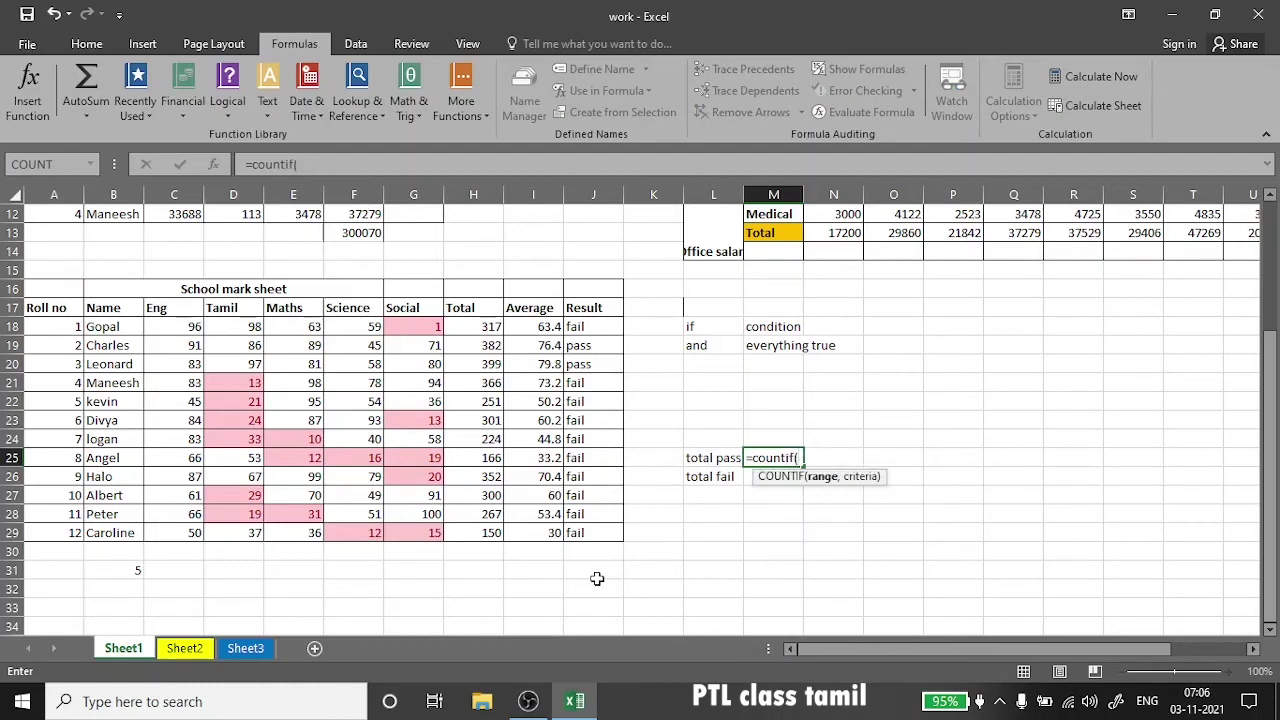
{"action": "left_click_drag", "start_coordinate": [578, 327], "coordinate": [594, 532]}
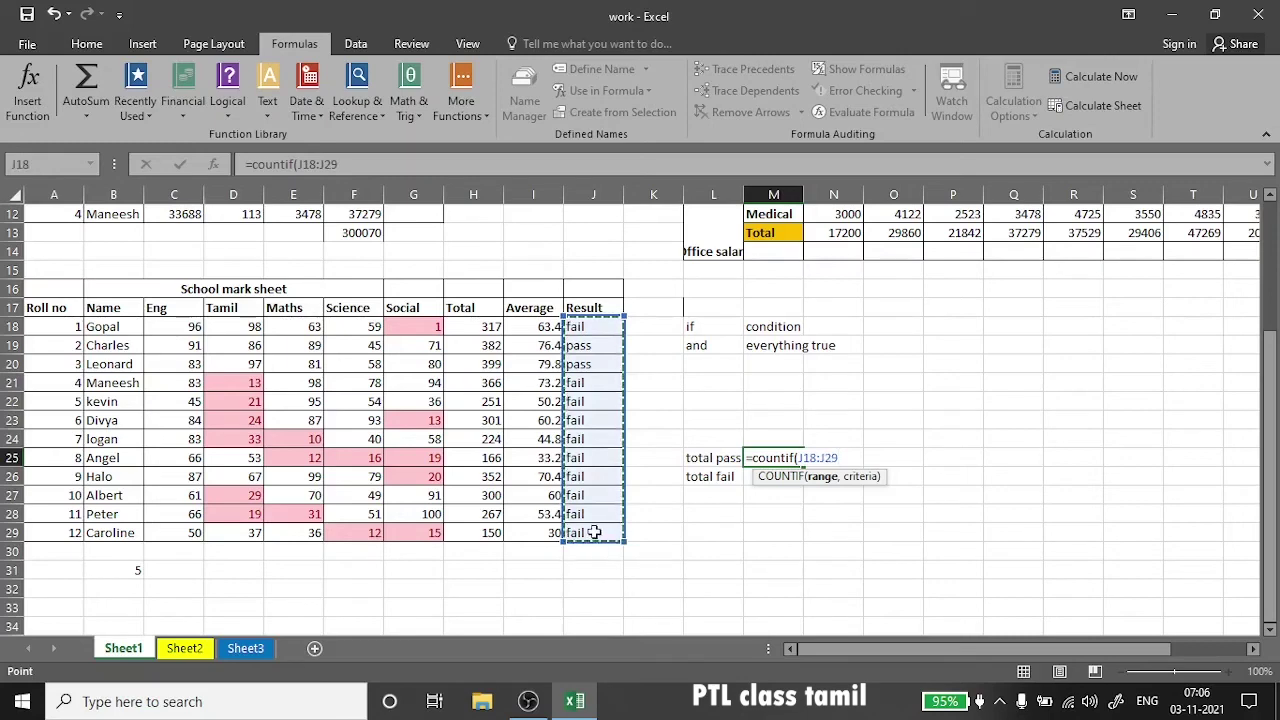
{"action": "type", "text": ","}
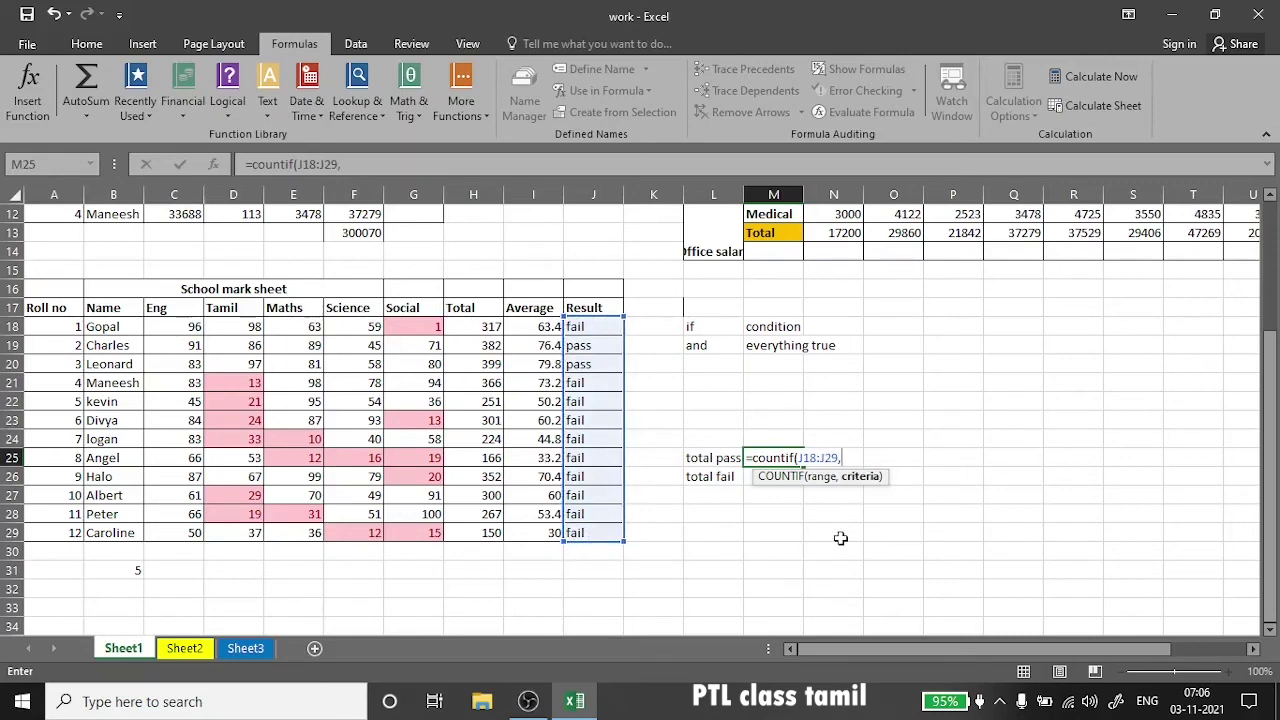
{"action": "type", "text": "\"pass"}
{"action": "key", "text": "Return"}
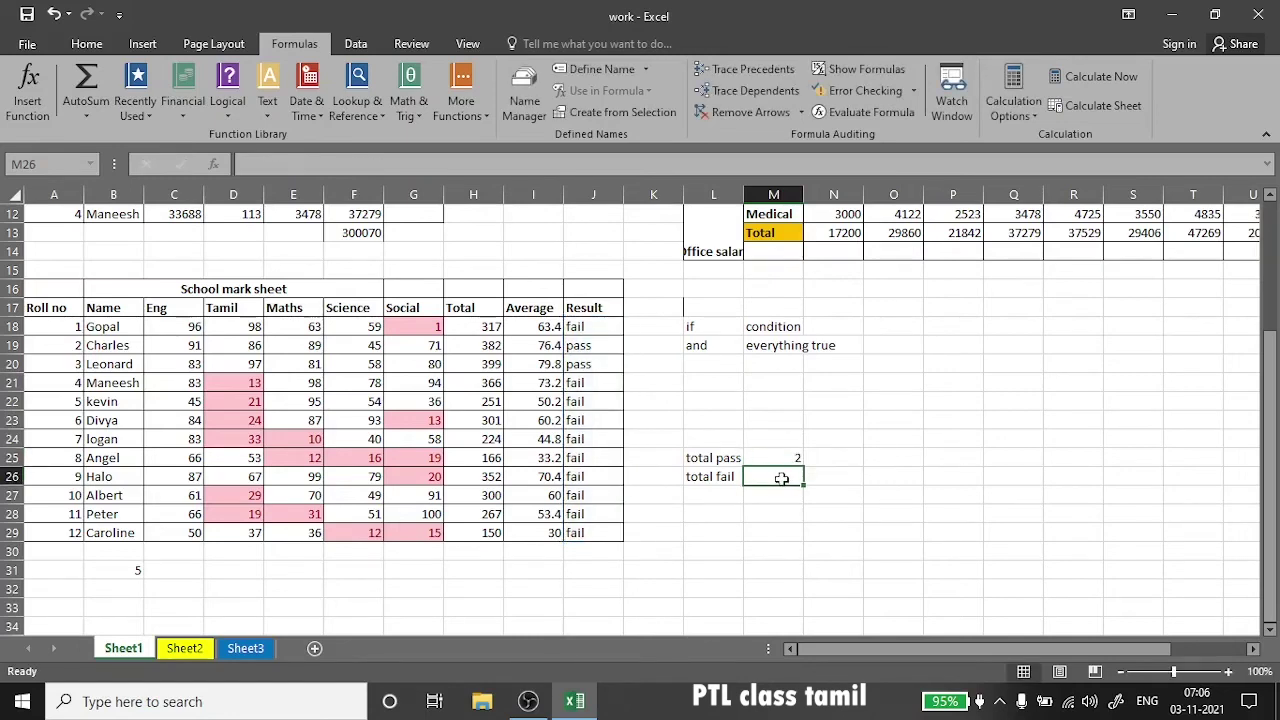
- Begin the fail count in M26 with =countif(J18:J29,"fa
{"action": "type", "text": "=cou"}
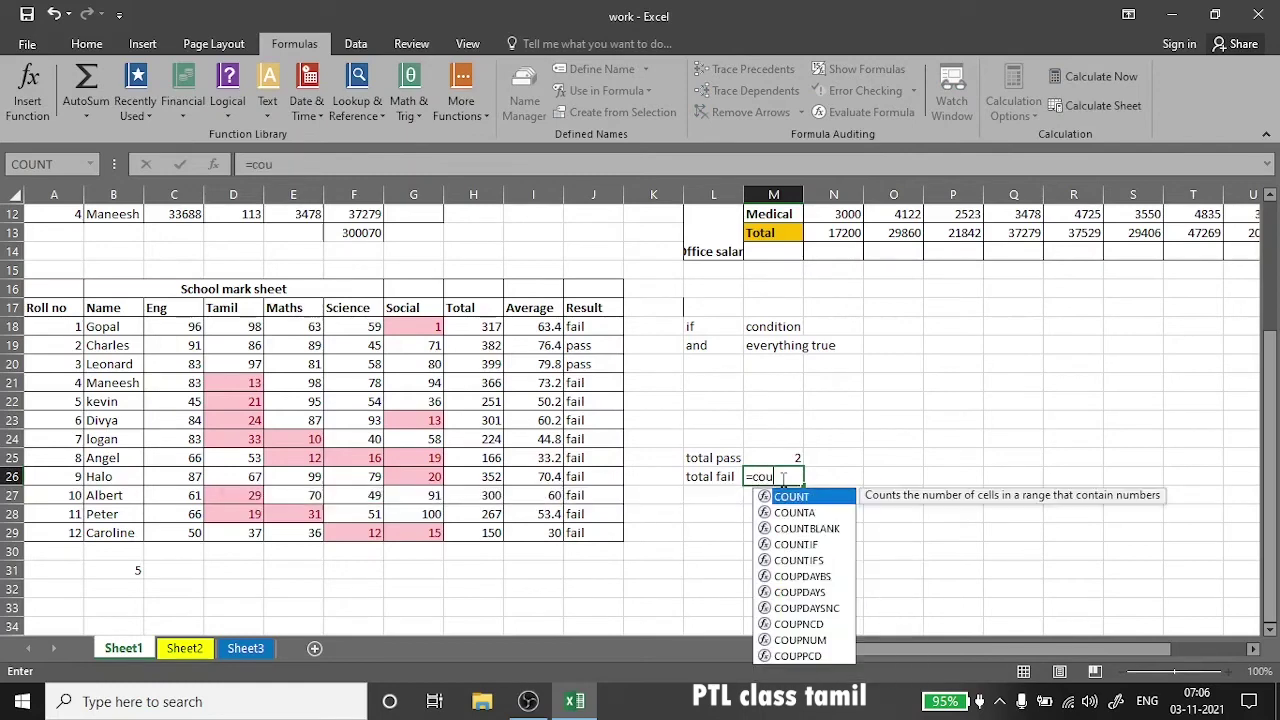
{"action": "type", "text": "ntif("}
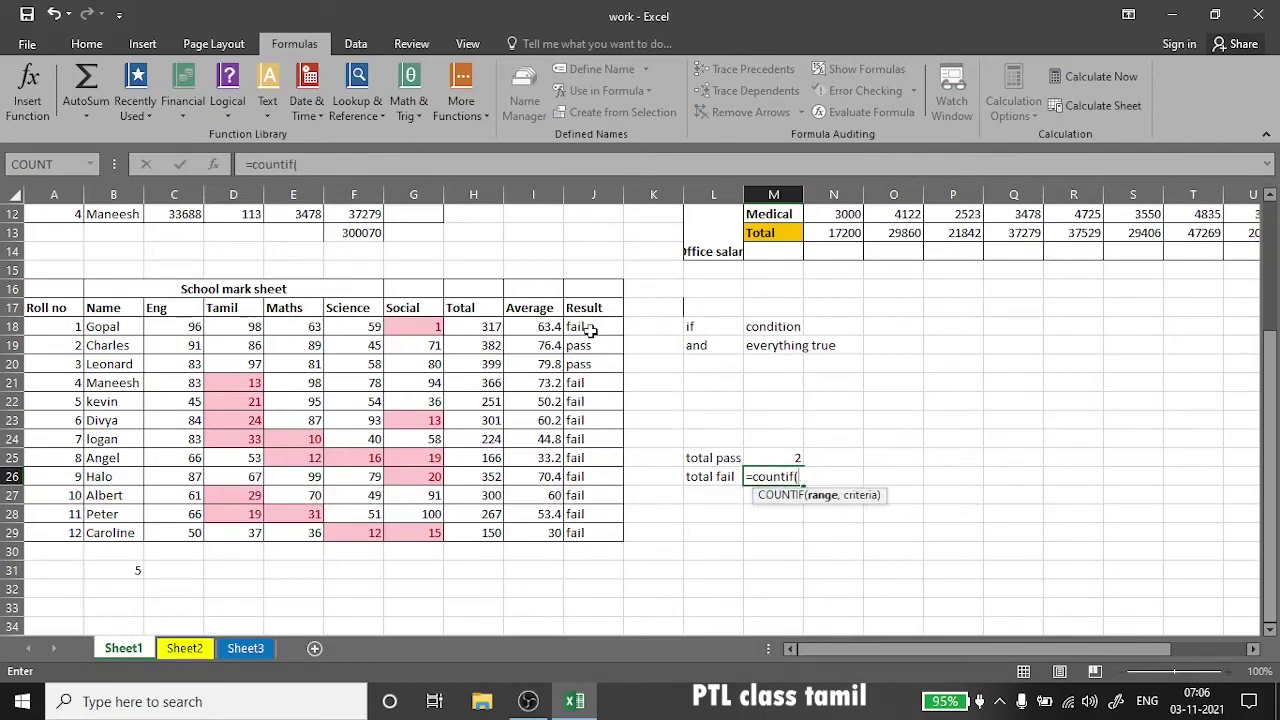
{"action": "left_click_drag", "start_coordinate": [590, 326], "coordinate": [610, 533]}
{"action": "type", "text": ",\""}
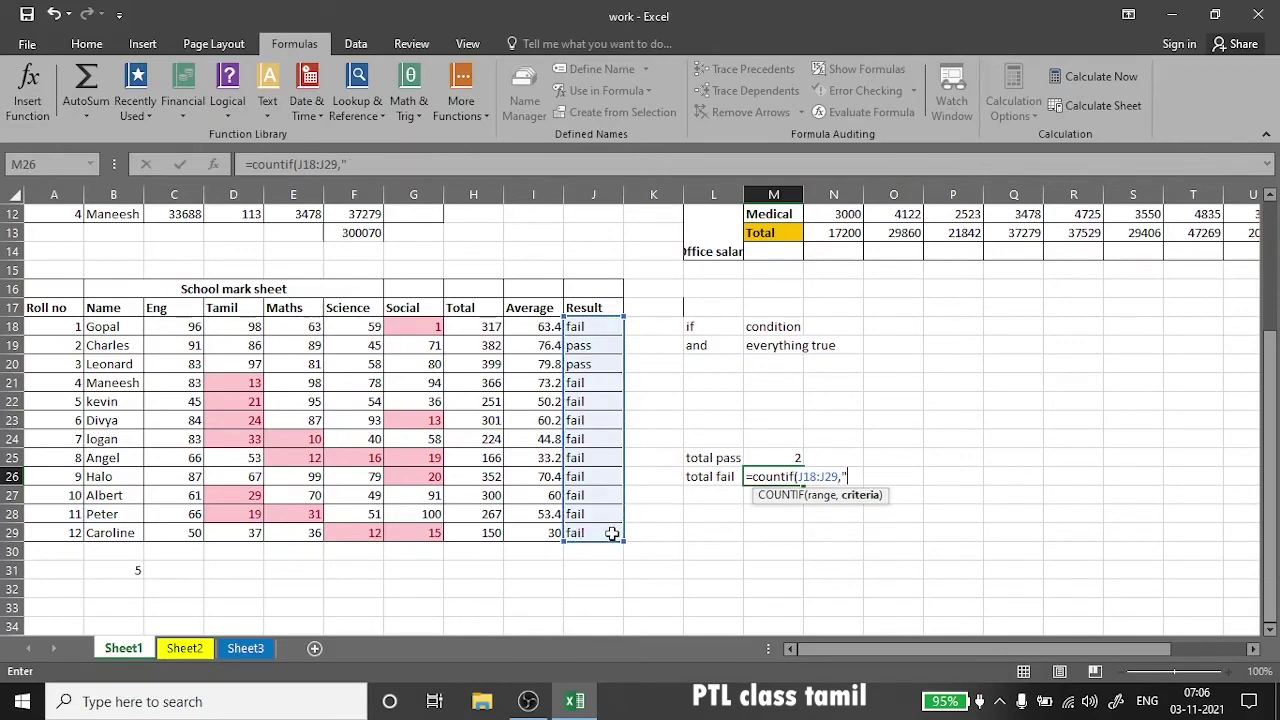
{"action": "type", "text": "fail\""}
- Commit the fail count in M26 and change G23's Social mark from 13 to 56
{"action": "key", "text": "Return"}
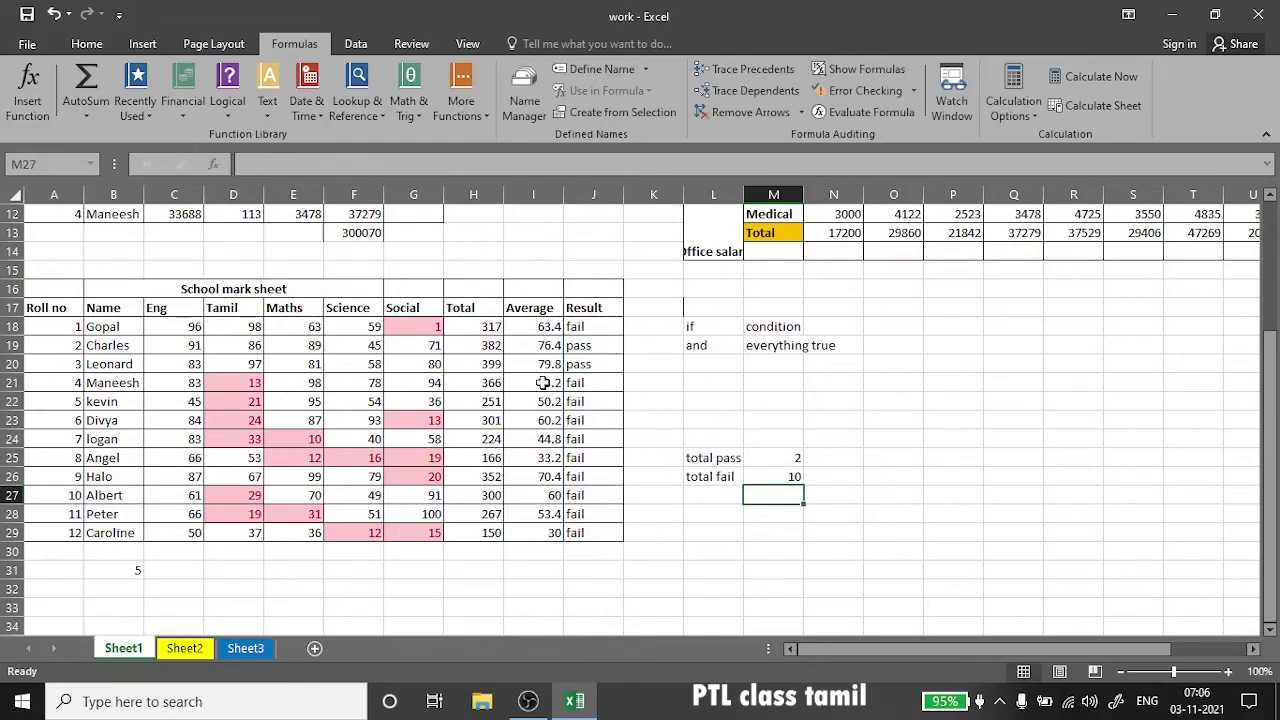
{"action": "double_click", "coordinate": [427, 420]}
{"action": "double_click", "coordinate": [427, 420]}
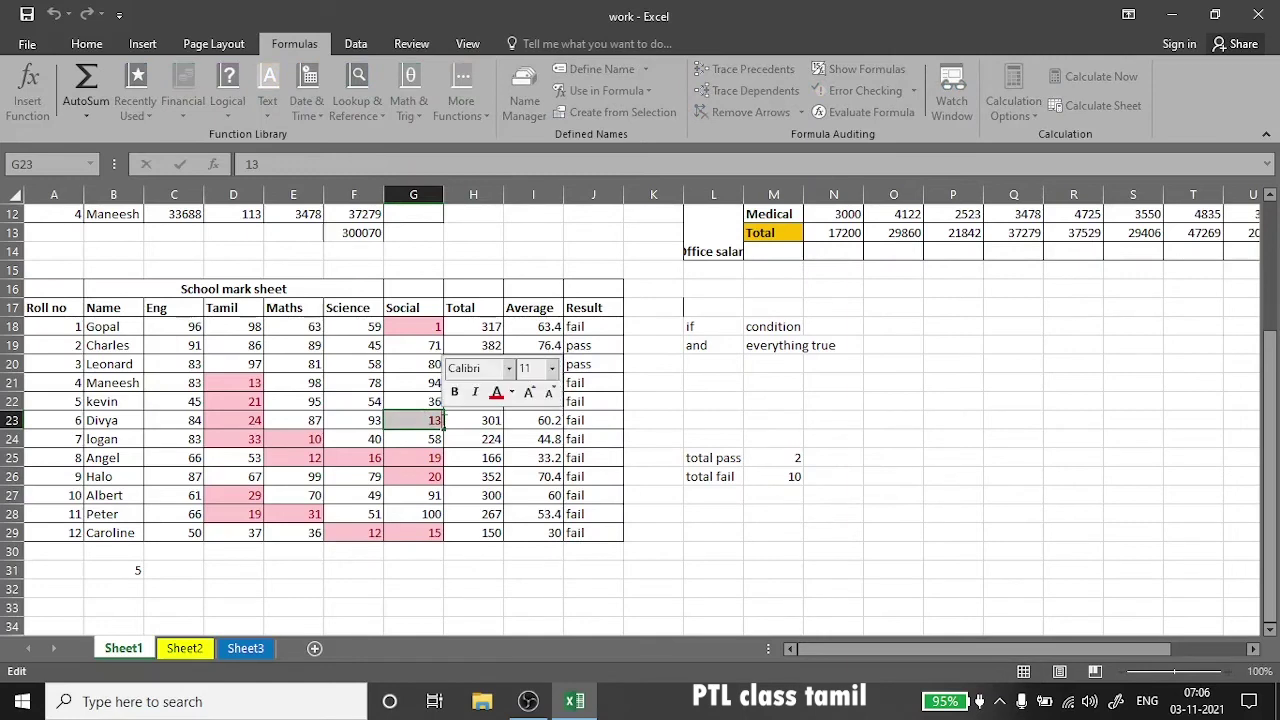
{"action": "type", "text": "56"}
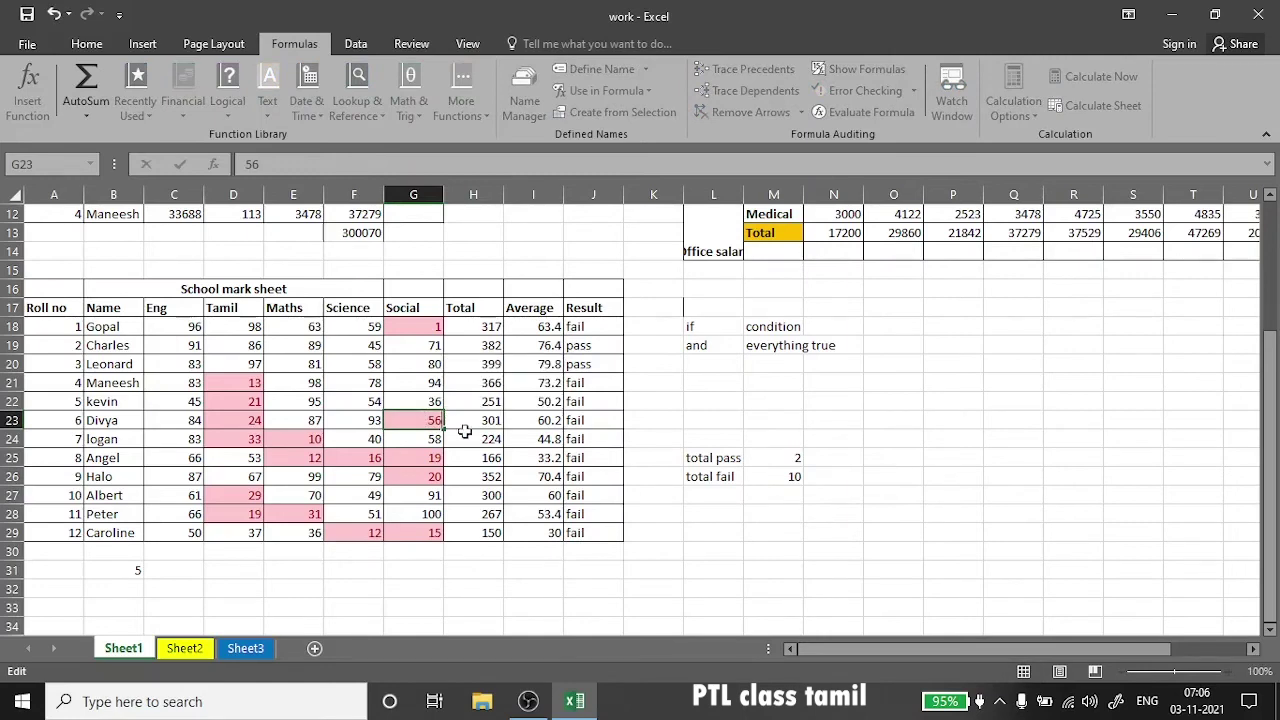
{"action": "left_click", "coordinate": [469, 437]}
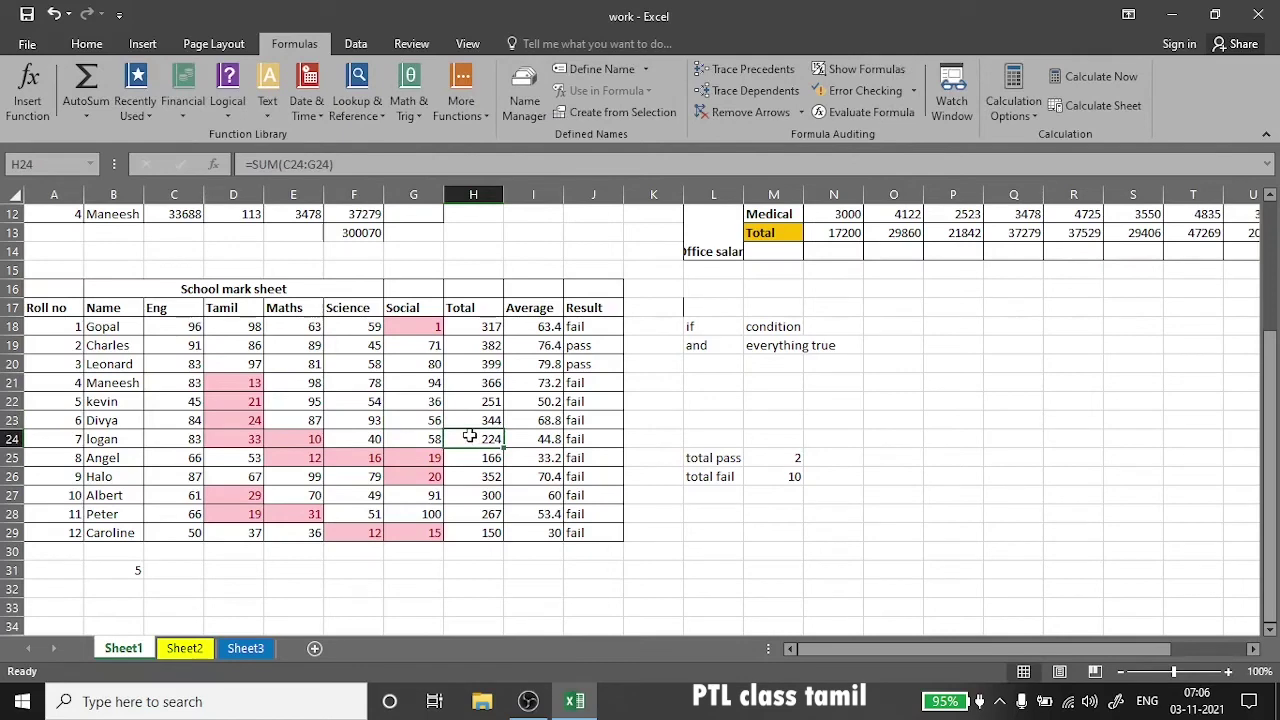
{"action": "left_click", "coordinate": [420, 420]}
{"action": "left_click", "coordinate": [605, 422]}
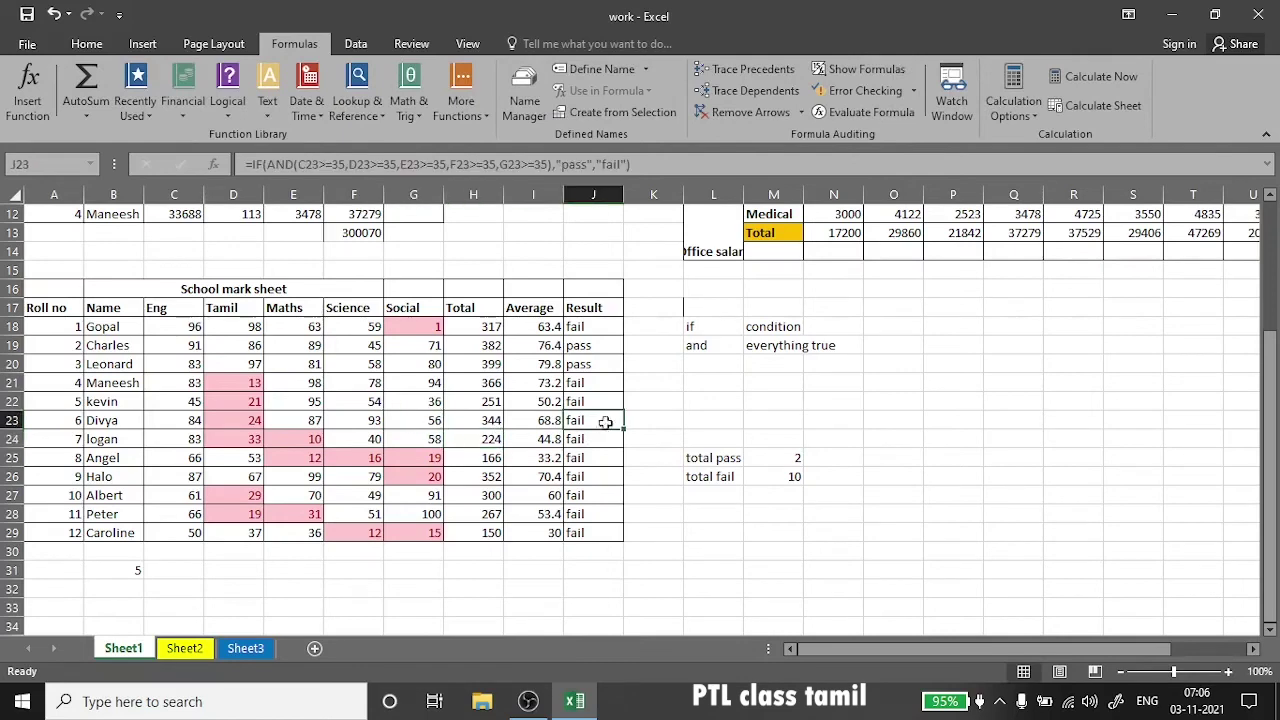
- Change D23's Tamil mark from 24 to 94 and confirm J23 now reads pass
{"action": "left_click", "coordinate": [680, 421]}
{"action": "left_click", "coordinate": [257, 420]}
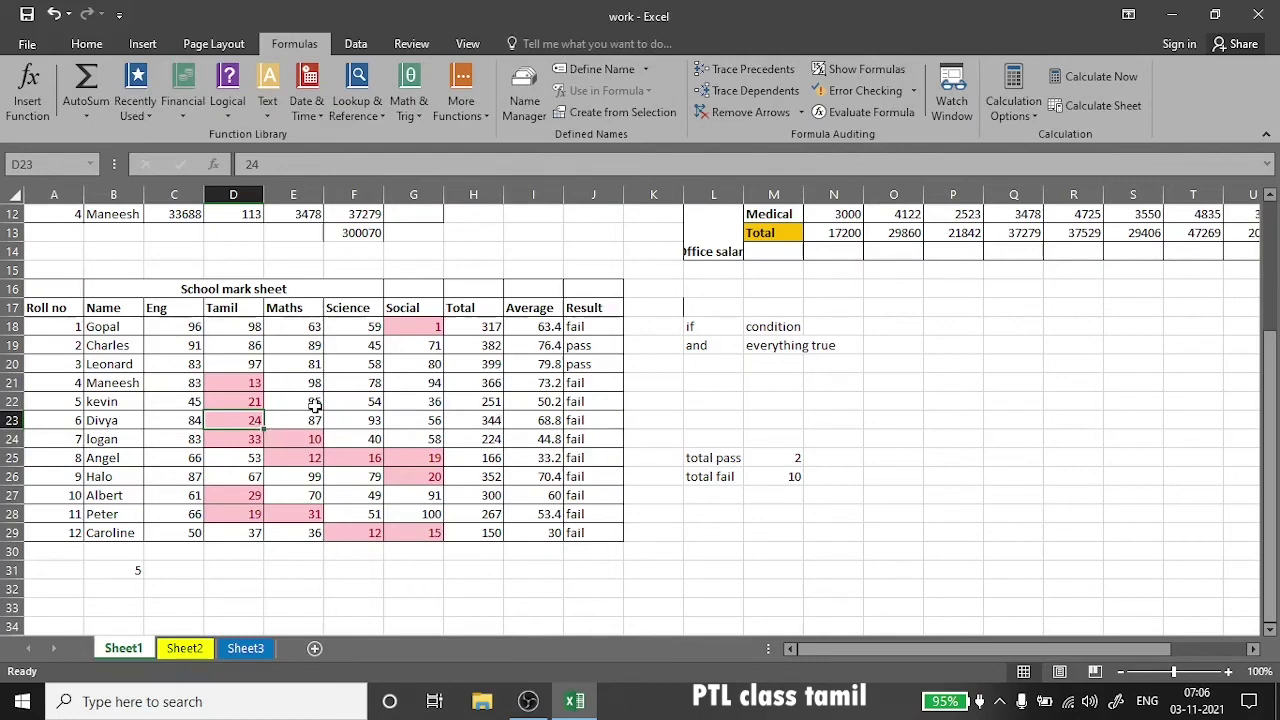
{"action": "type", "text": "94"}
{"action": "left_click", "coordinate": [12, 420]}
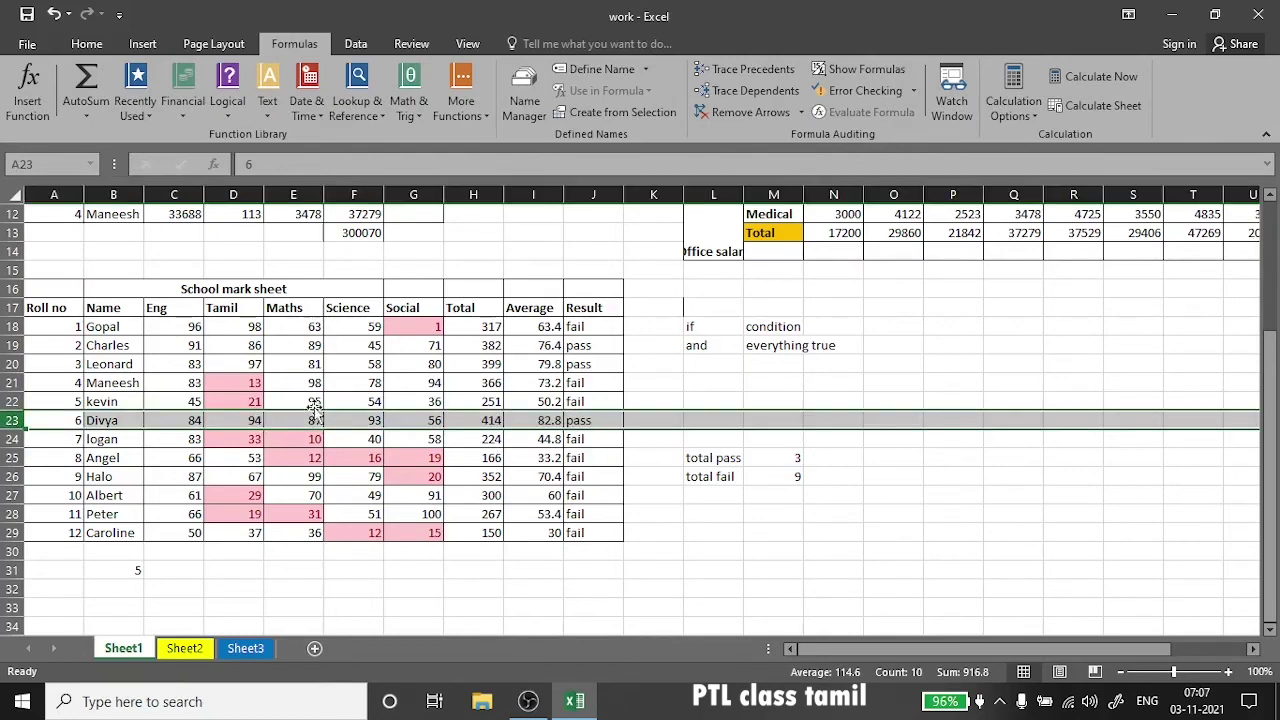
{"action": "left_click", "coordinate": [258, 402]}
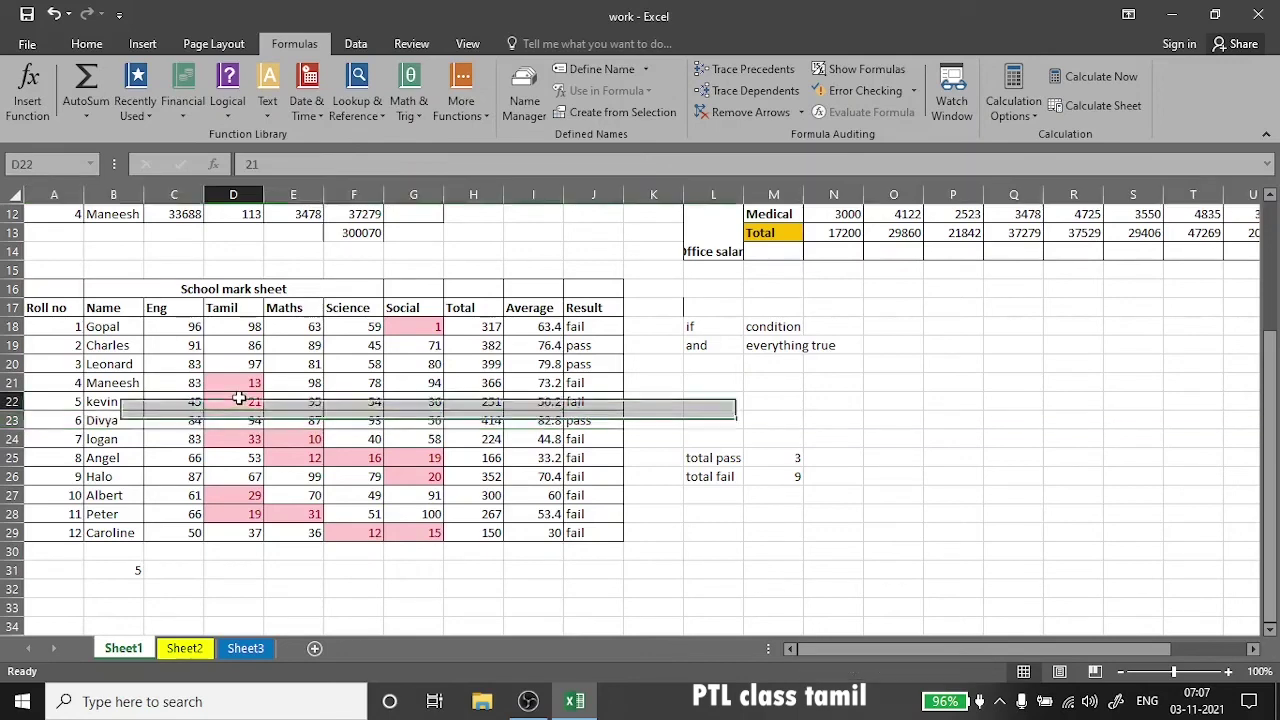
{"action": "left_click", "coordinate": [258, 420]}
{"action": "left_click", "coordinate": [578, 425]}
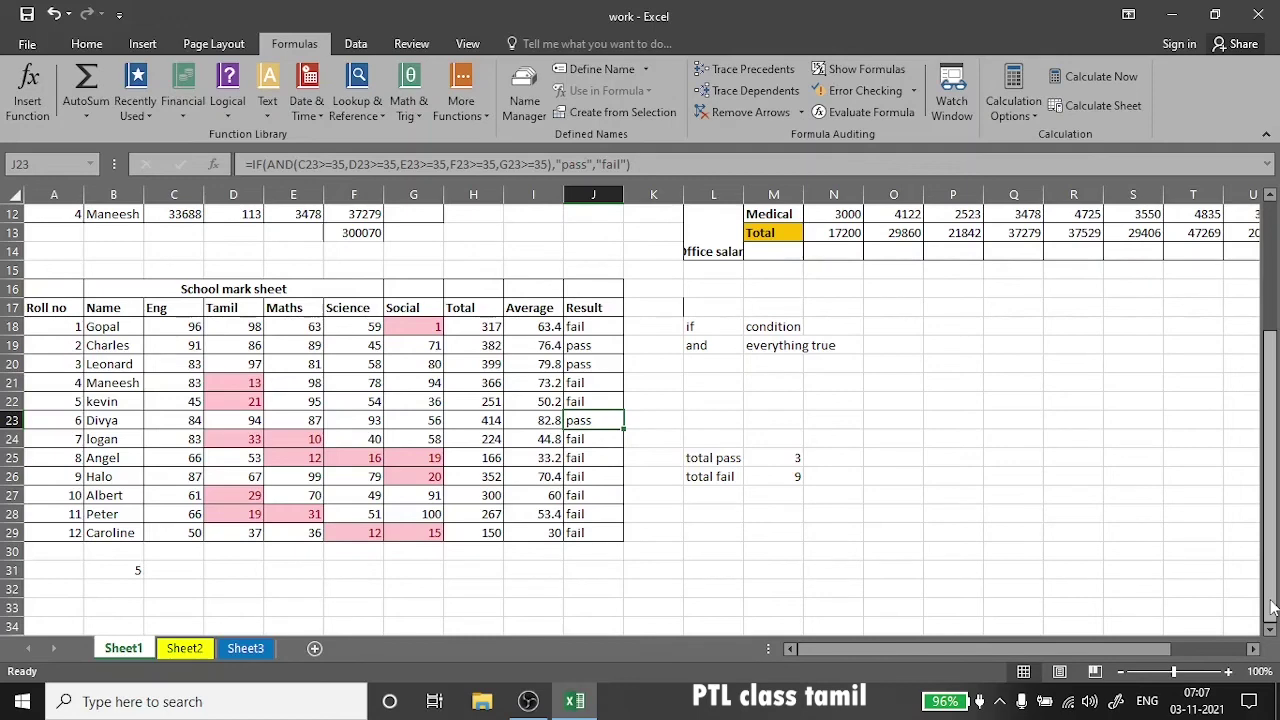
- Inspect a few highlighted marks, then select the Eng marks C18:C29
{"action": "left_click", "coordinate": [438, 330]}
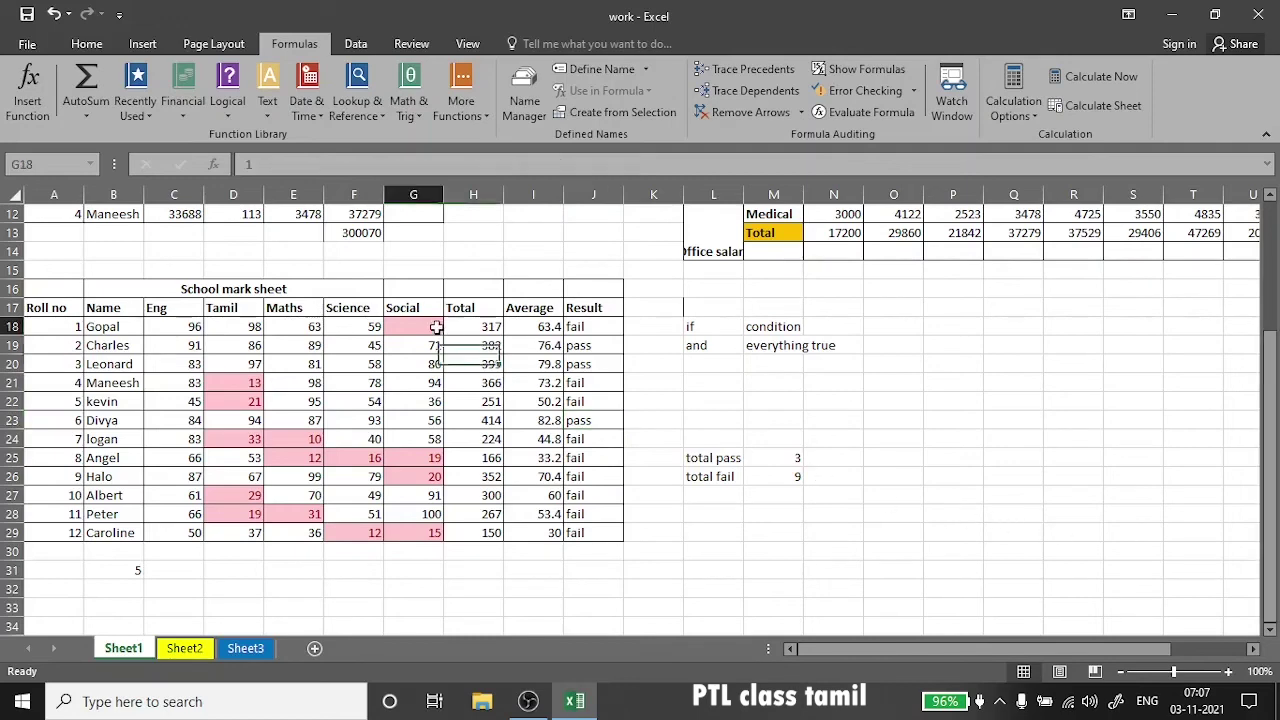
{"action": "left_click", "coordinate": [241, 390]}
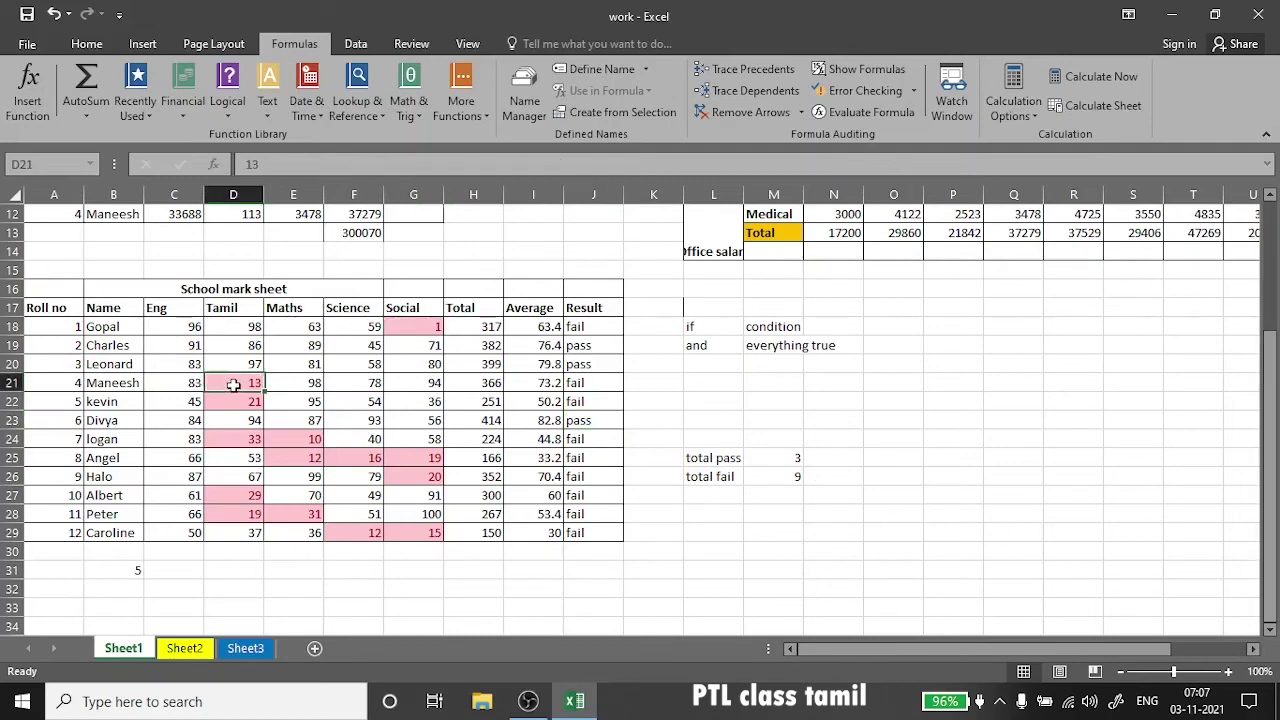
{"action": "left_click", "coordinate": [312, 442]}
{"action": "left_click", "coordinate": [245, 440]}
{"action": "left_click", "coordinate": [246, 494]}
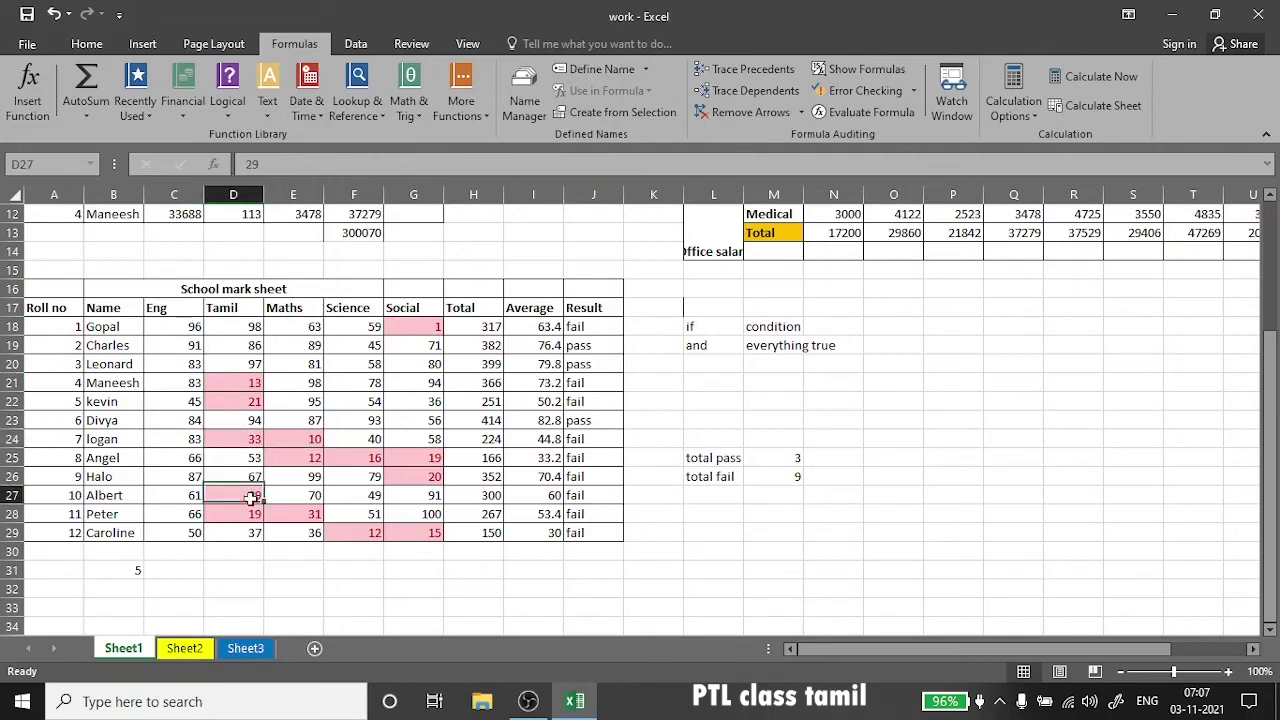
{"action": "left_click", "coordinate": [250, 510]}
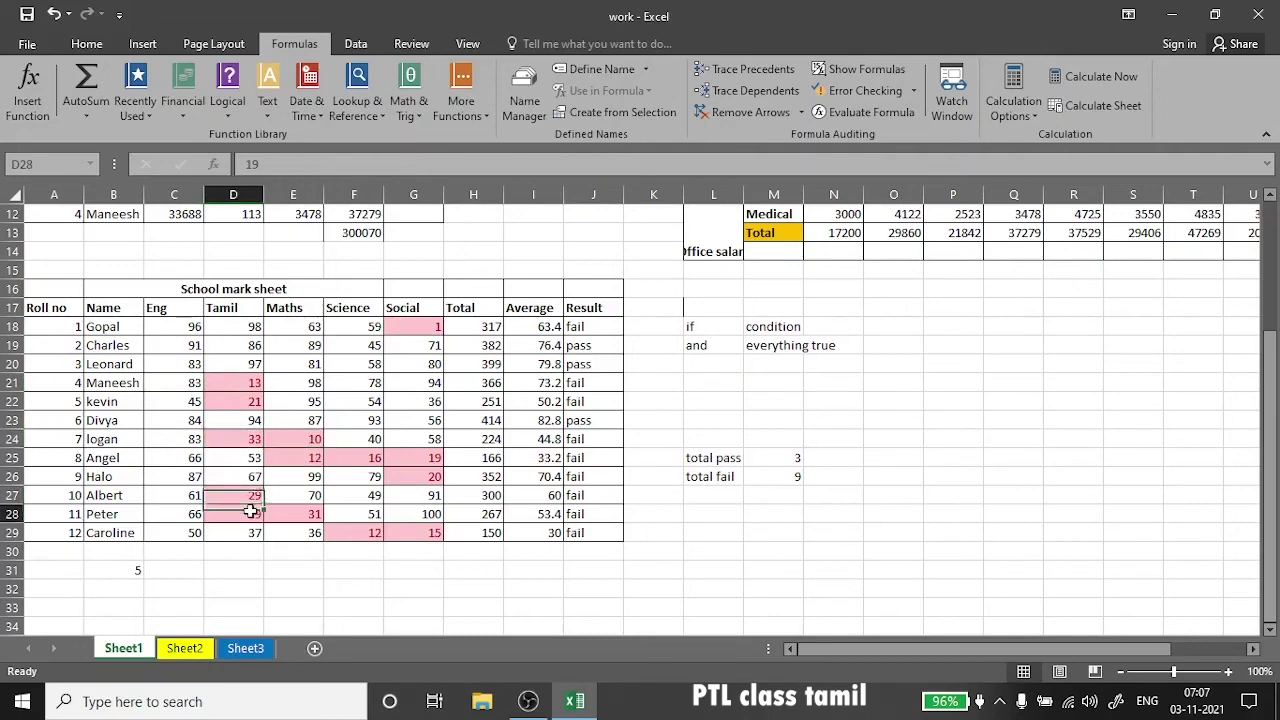
{"action": "left_click", "coordinate": [190, 326]}
{"action": "left_click_drag", "start_coordinate": [190, 326], "coordinate": [194, 532]}
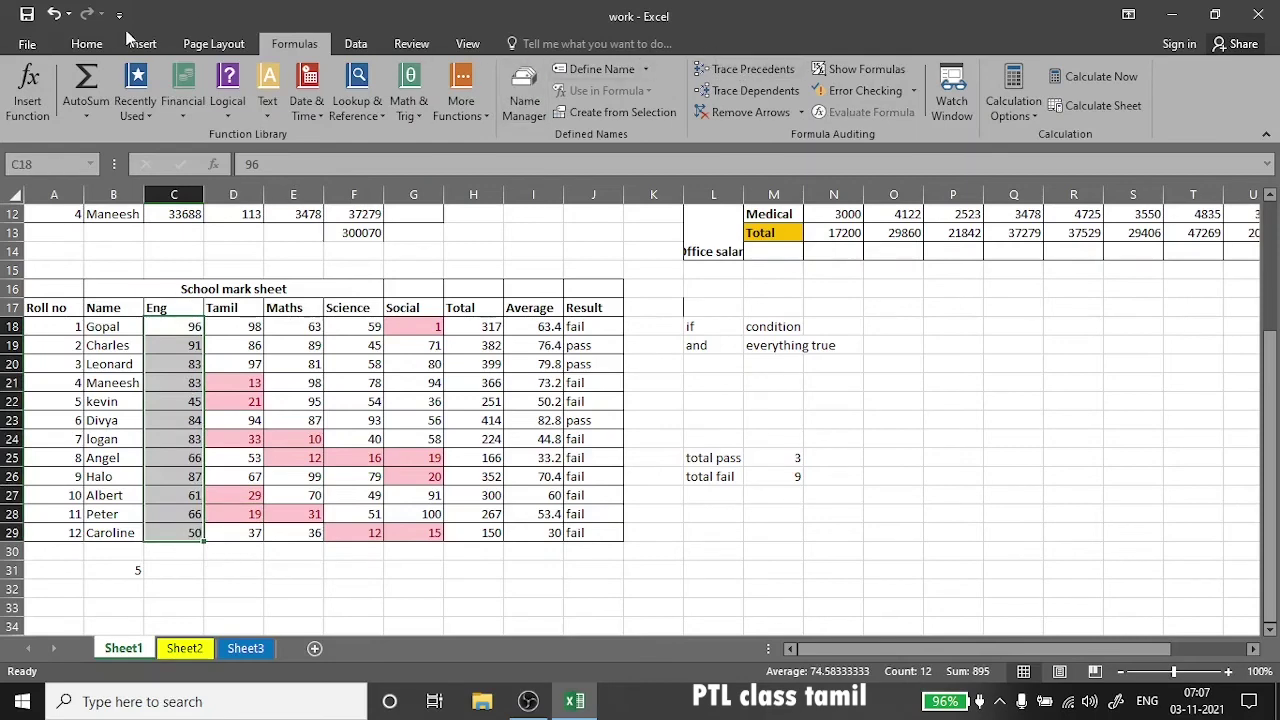
- Highlight Eng marks less than 35 with light red fill and dark red text
{"action": "left_click", "coordinate": [87, 44]}
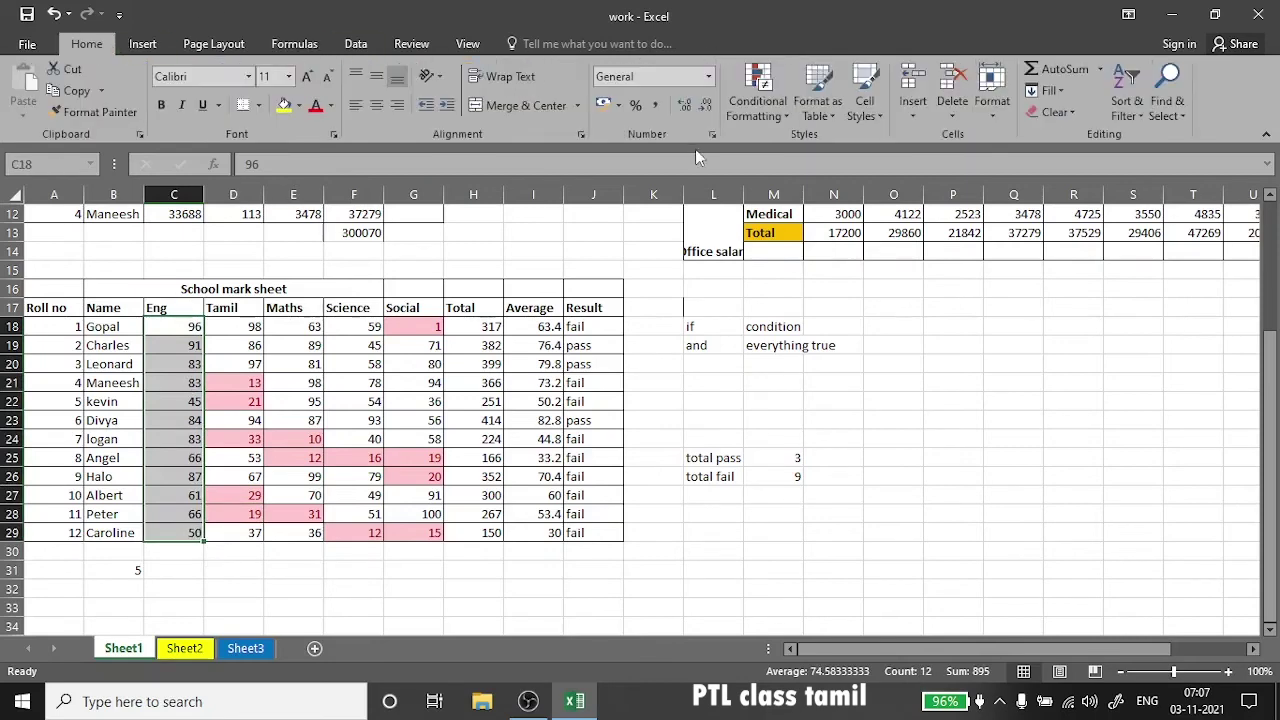
{"action": "left_click", "coordinate": [768, 114]}
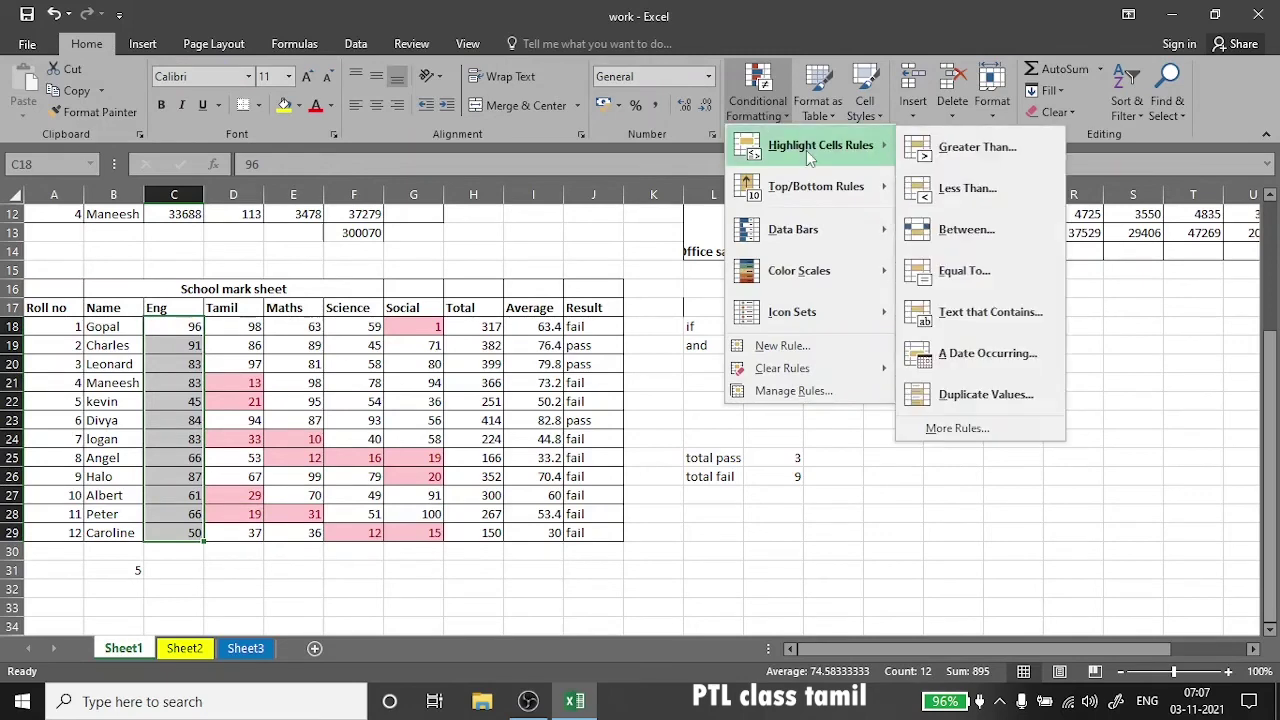
{"action": "mouse_move", "coordinate": [820, 145]}
{"action": "left_click", "coordinate": [970, 195]}
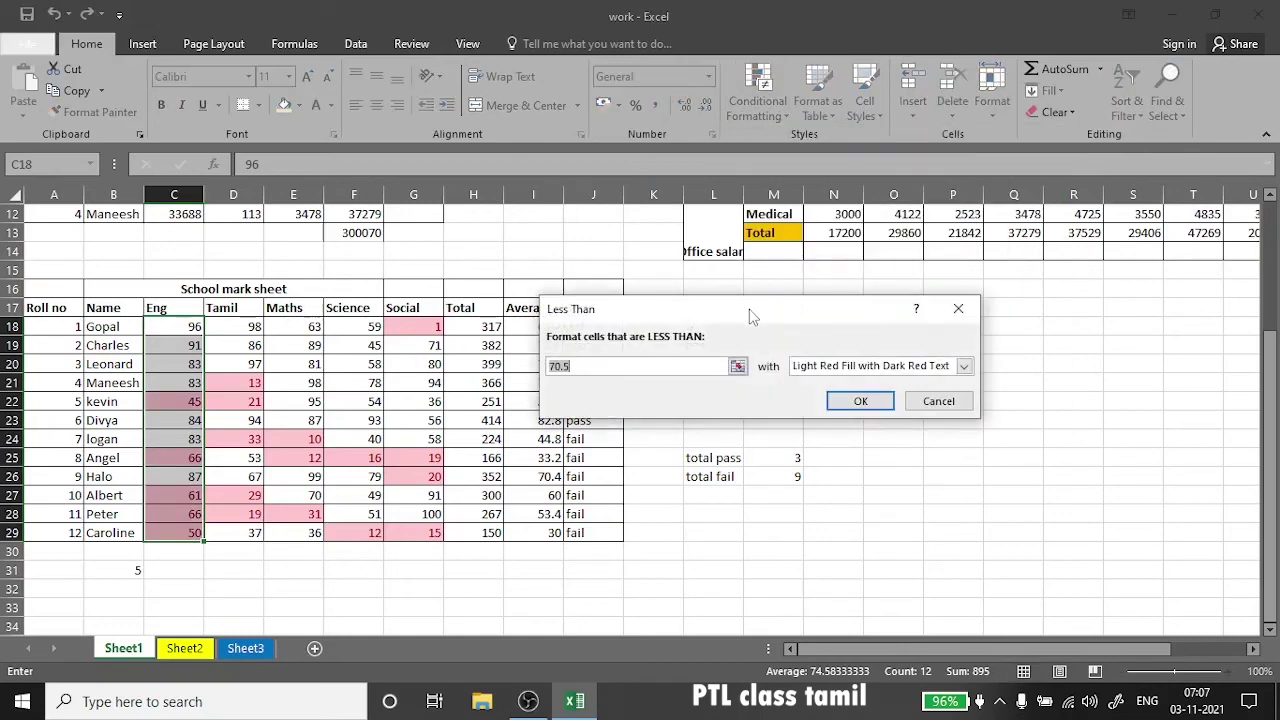
{"action": "mouse_move", "coordinate": [755, 299]}
{"action": "left_mouse_down"}
{"action": "mouse_move", "coordinate": [651, 297]}
{"action": "mouse_move", "coordinate": [528, 237]}
{"action": "left_mouse_up"}
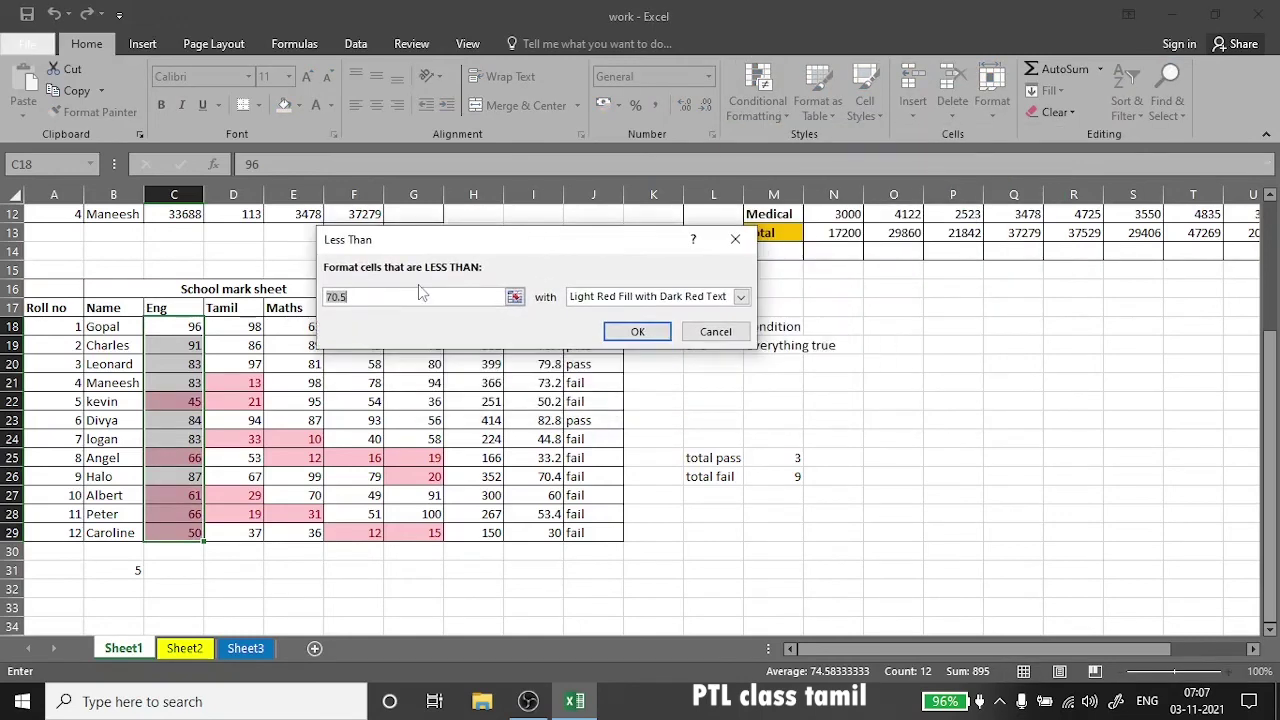
{"action": "type", "text": "35"}
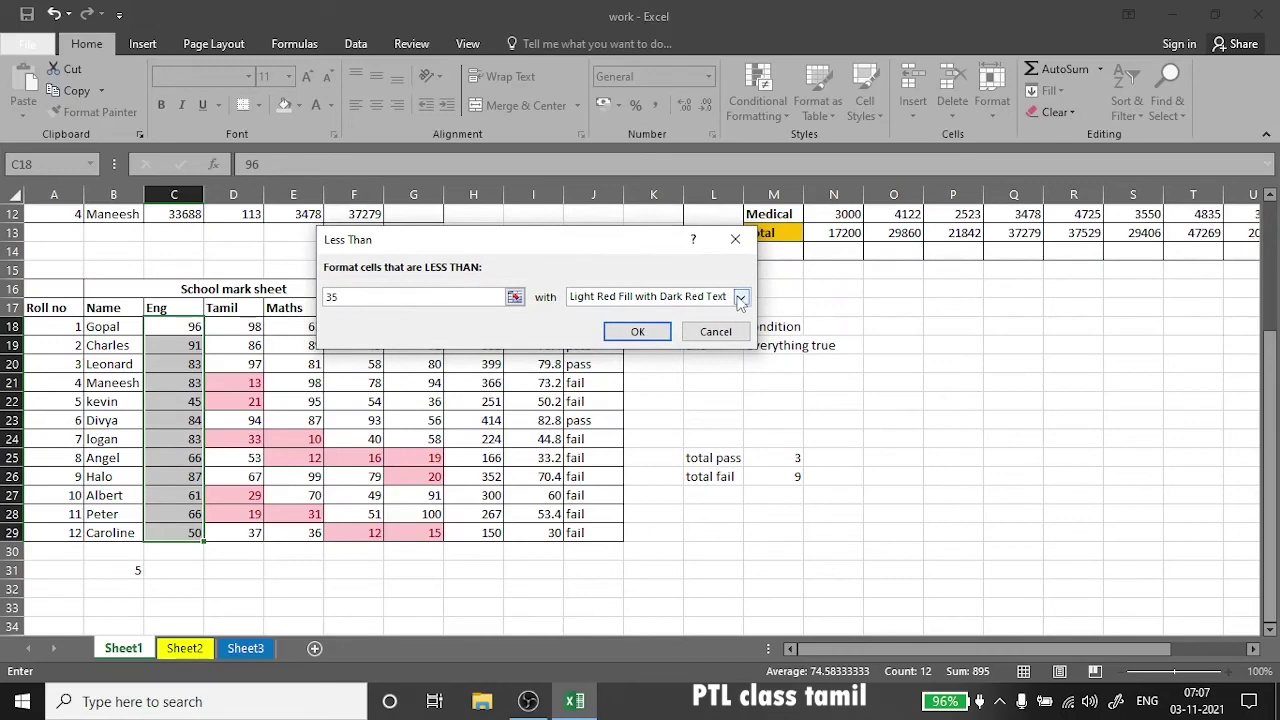
{"action": "left_click", "coordinate": [741, 298]}
{"action": "left_click", "coordinate": [700, 316]}
{"action": "left_click", "coordinate": [640, 331]}
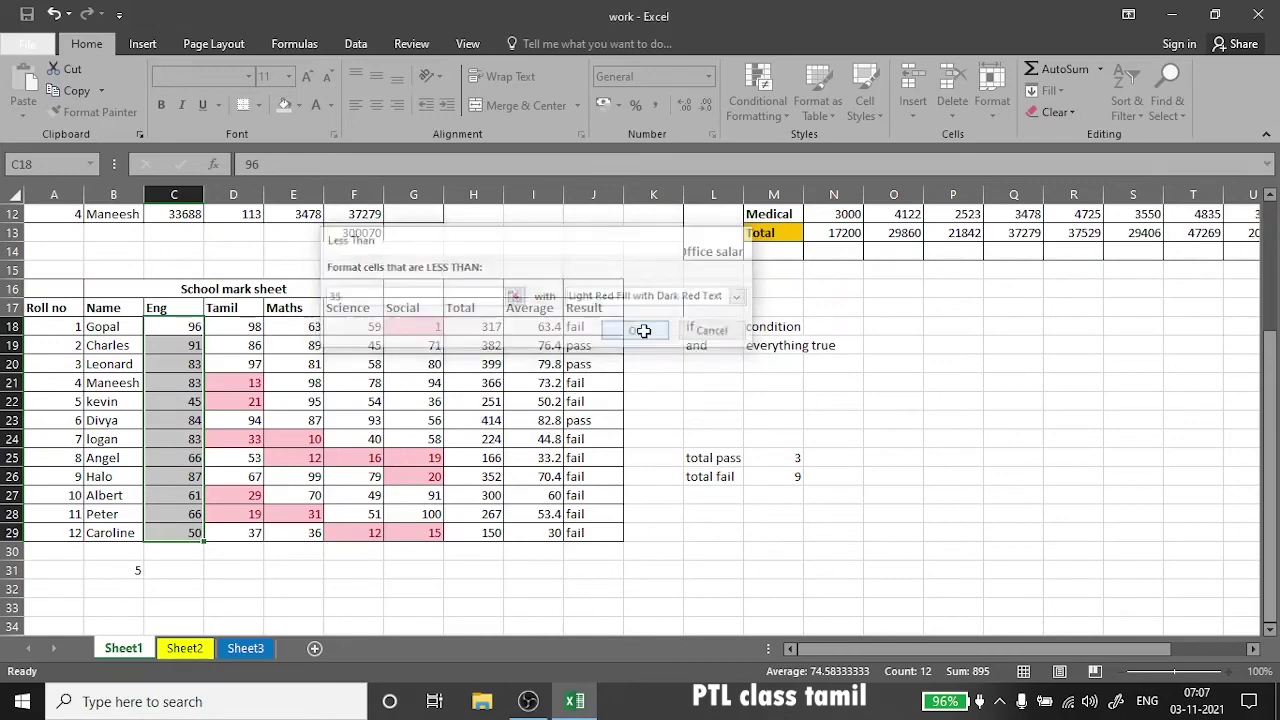
- Change the Eng mark in C21 from 83 to 9
{"action": "double_click", "coordinate": [196, 383]}
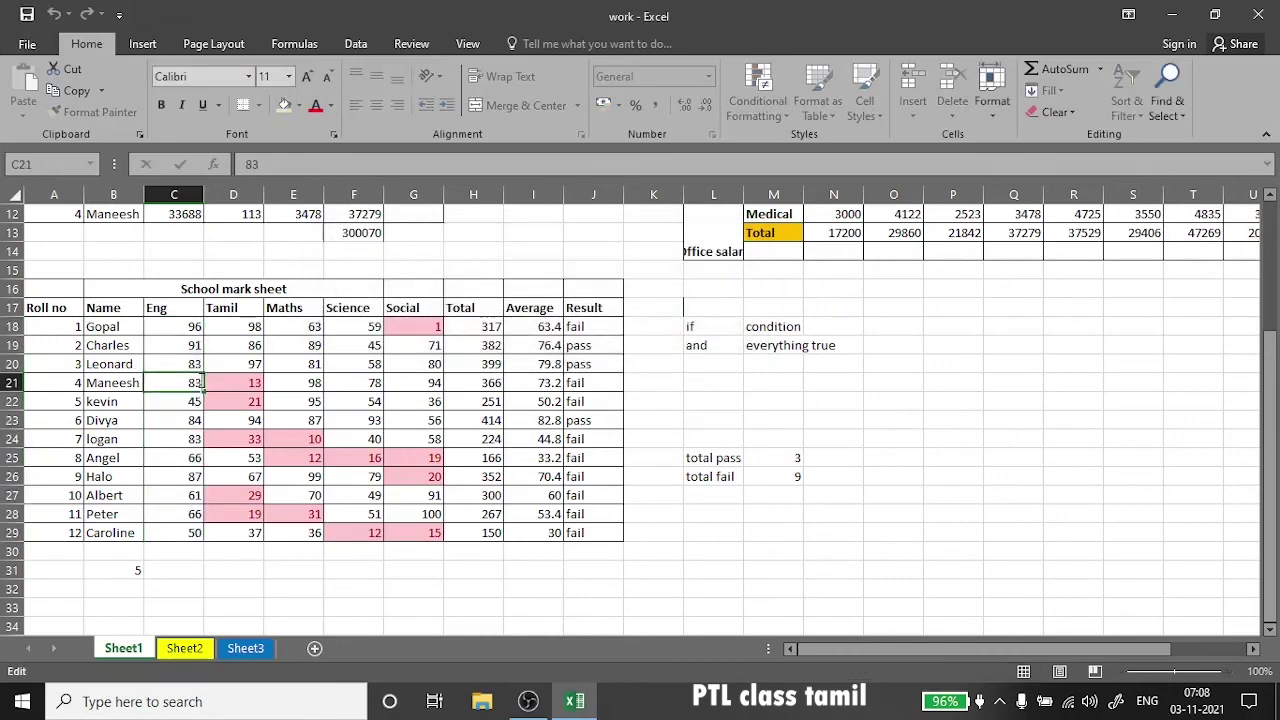
{"action": "double_click", "coordinate": [200, 384]}
{"action": "type", "text": "9"}
{"action": "left_click", "coordinate": [358, 270]}
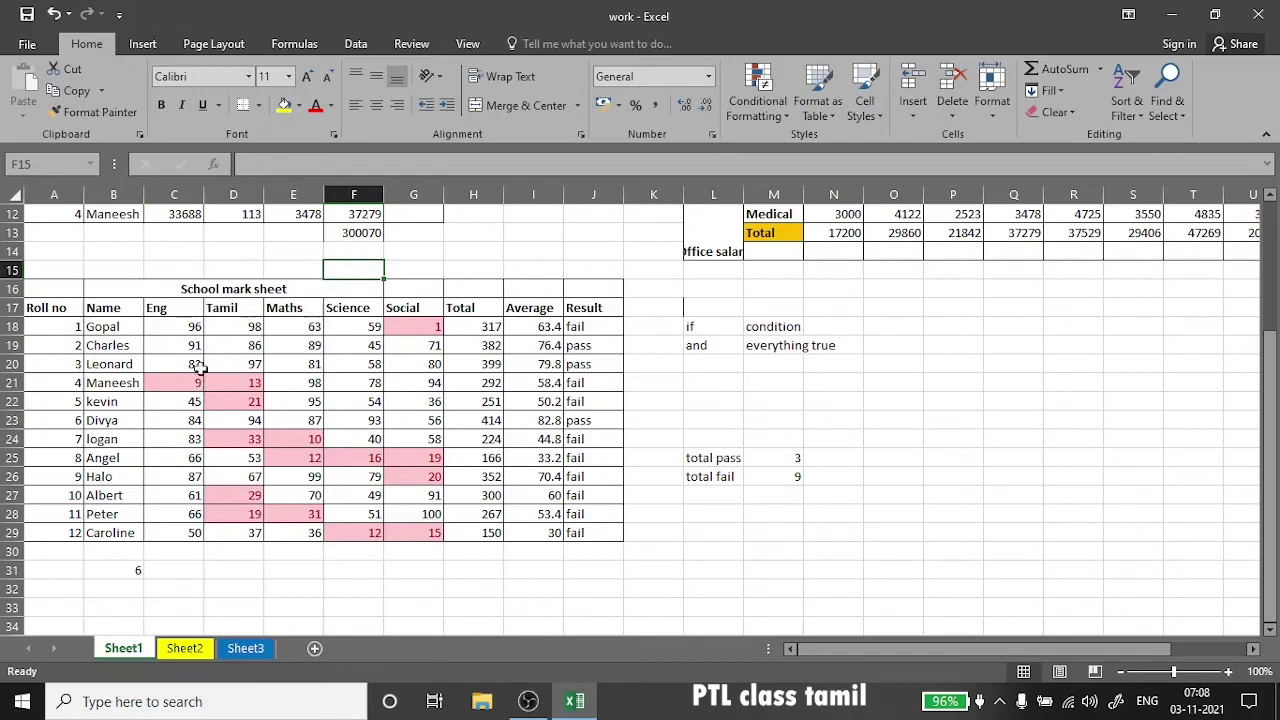
- Highlight row 20's marks C20:G20 greater than 90 with green fill and dark green text
{"action": "left_click_drag", "start_coordinate": [177, 364], "coordinate": [433, 364]}
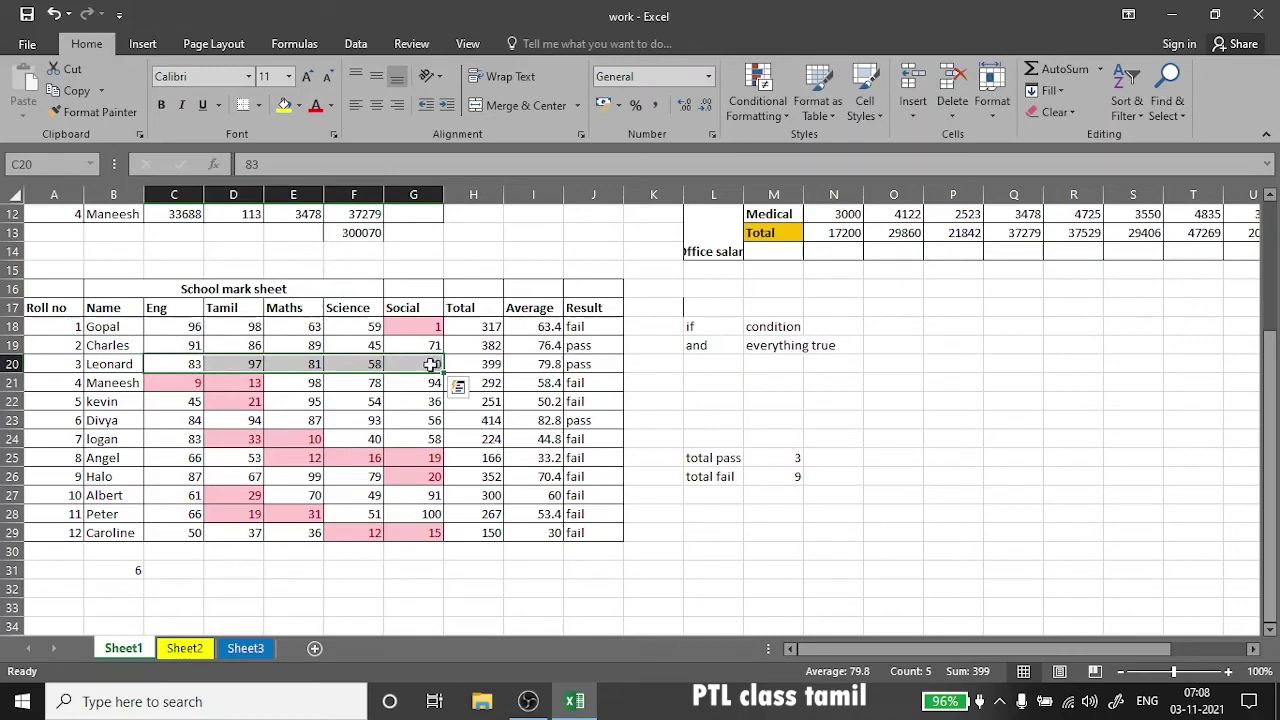
{"action": "left_click", "coordinate": [780, 105]}
{"action": "mouse_move", "coordinate": [820, 145]}
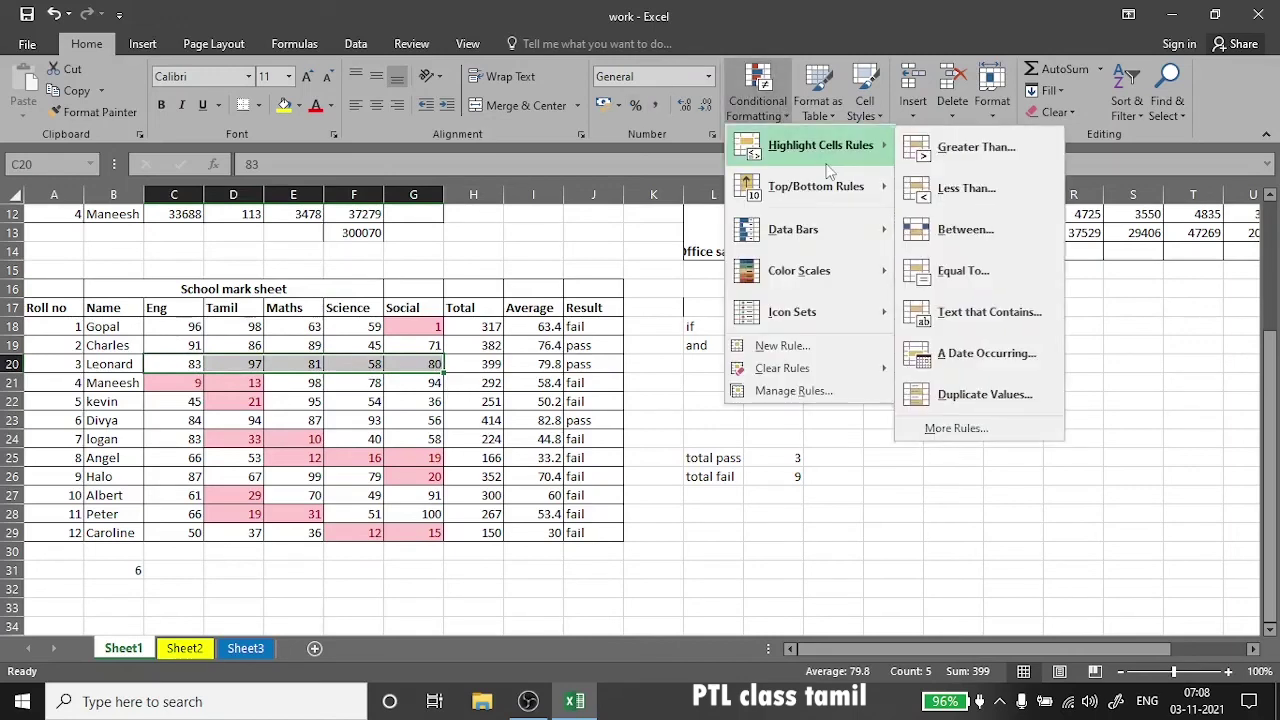
{"action": "left_click", "coordinate": [930, 150]}
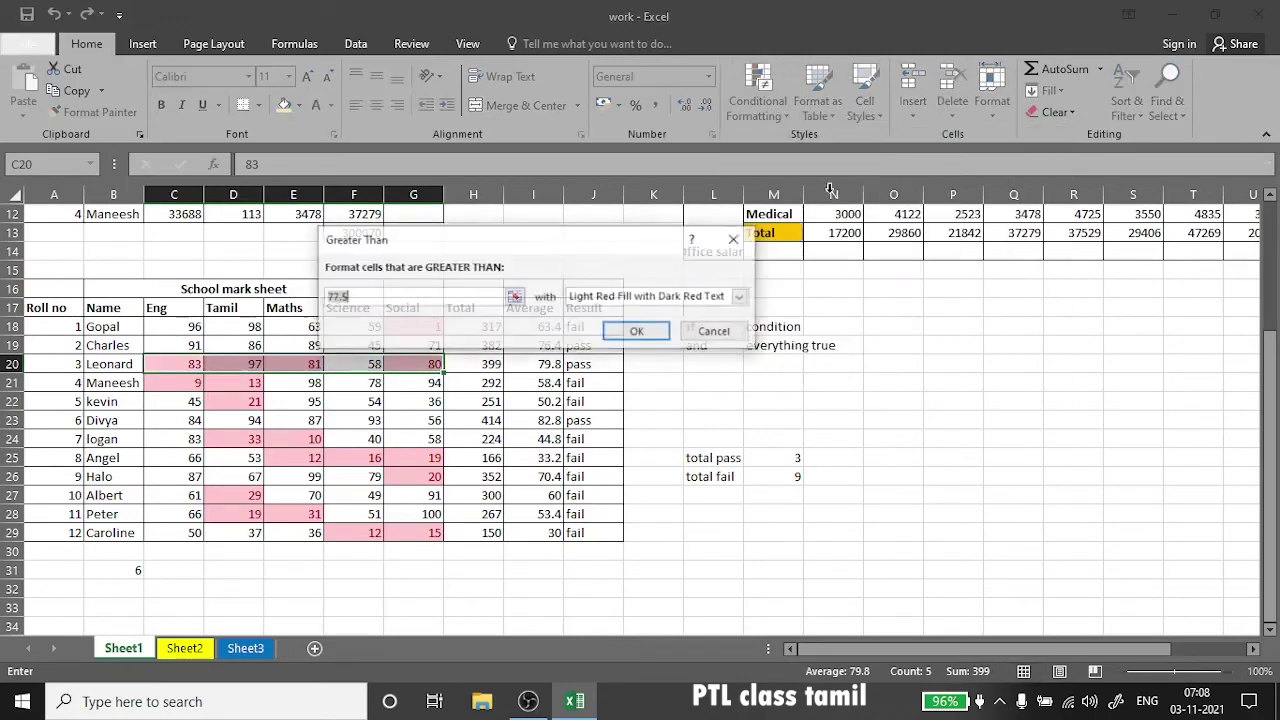
{"action": "type", "text": "90"}
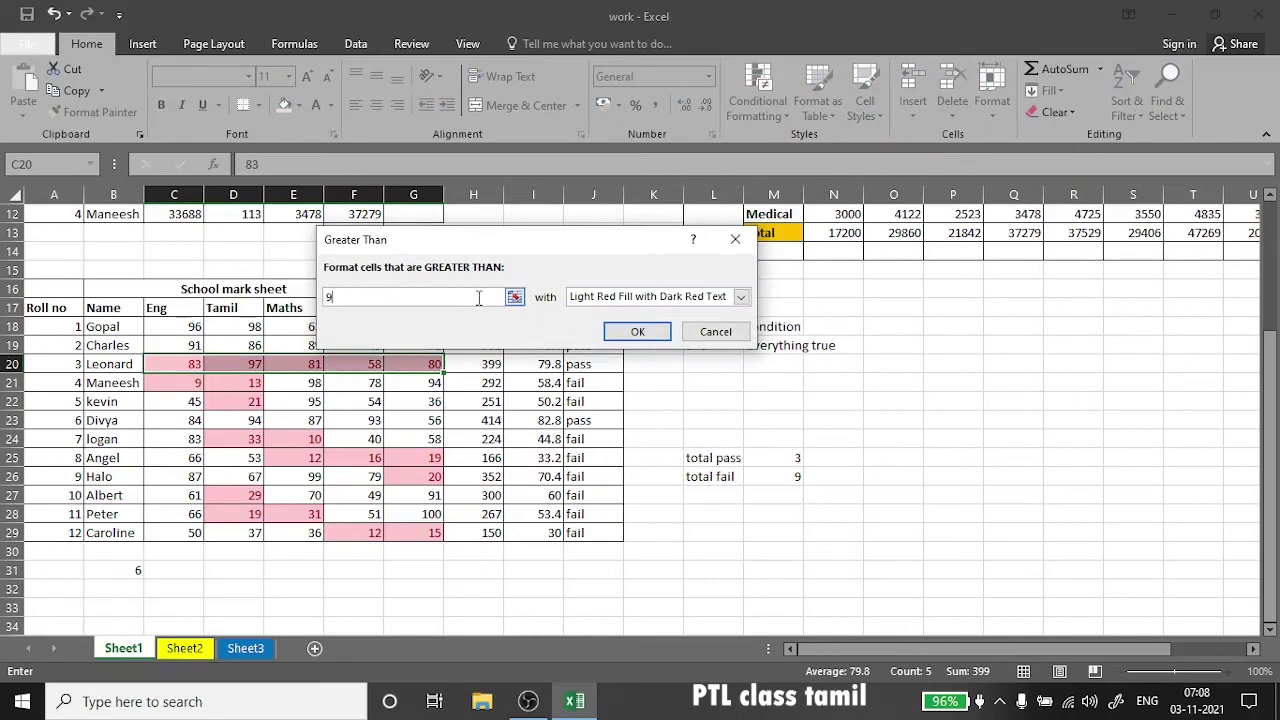
{"action": "left_click", "coordinate": [742, 298]}
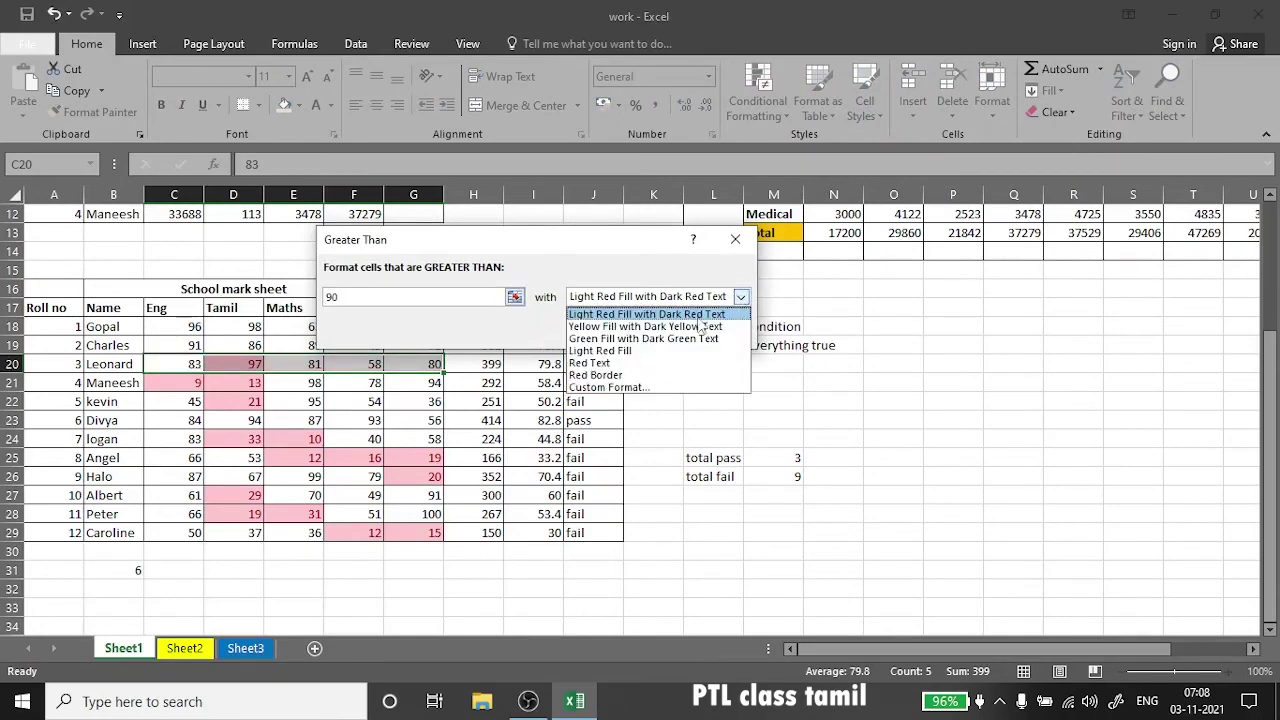
{"action": "left_click", "coordinate": [640, 339]}
{"action": "left_click", "coordinate": [637, 332]}
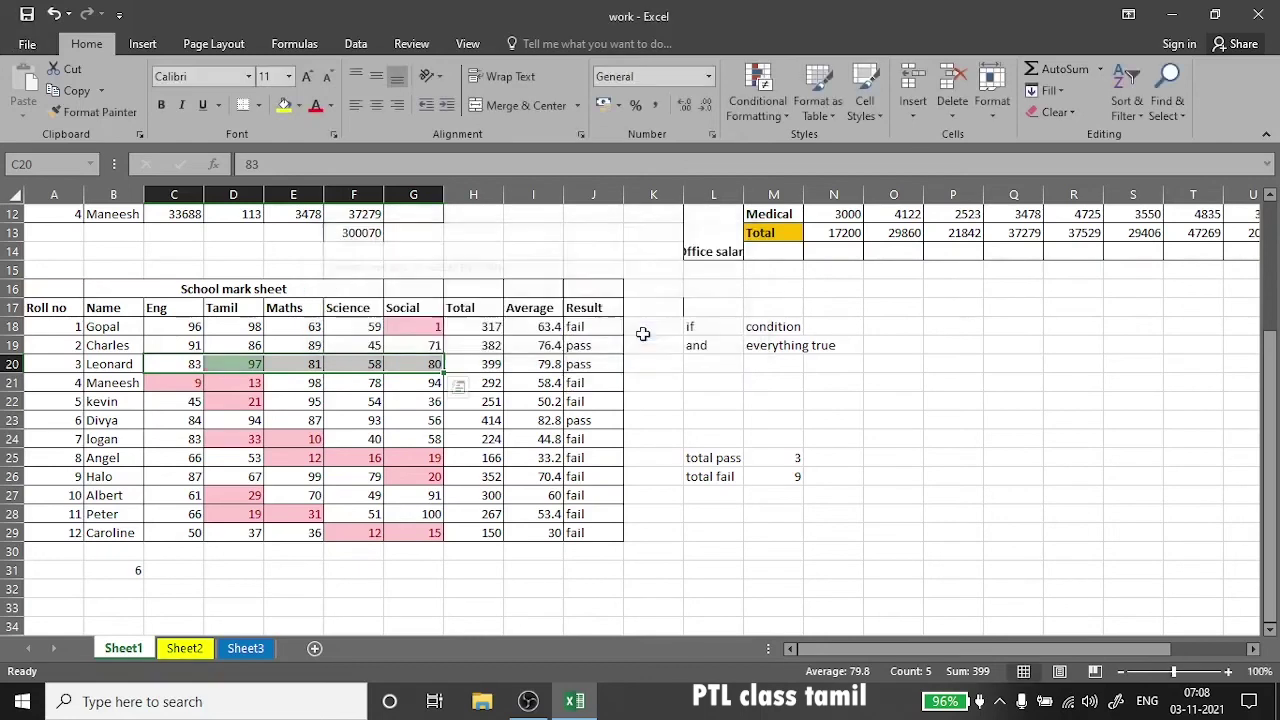
{"action": "left_click", "coordinate": [240, 383]}
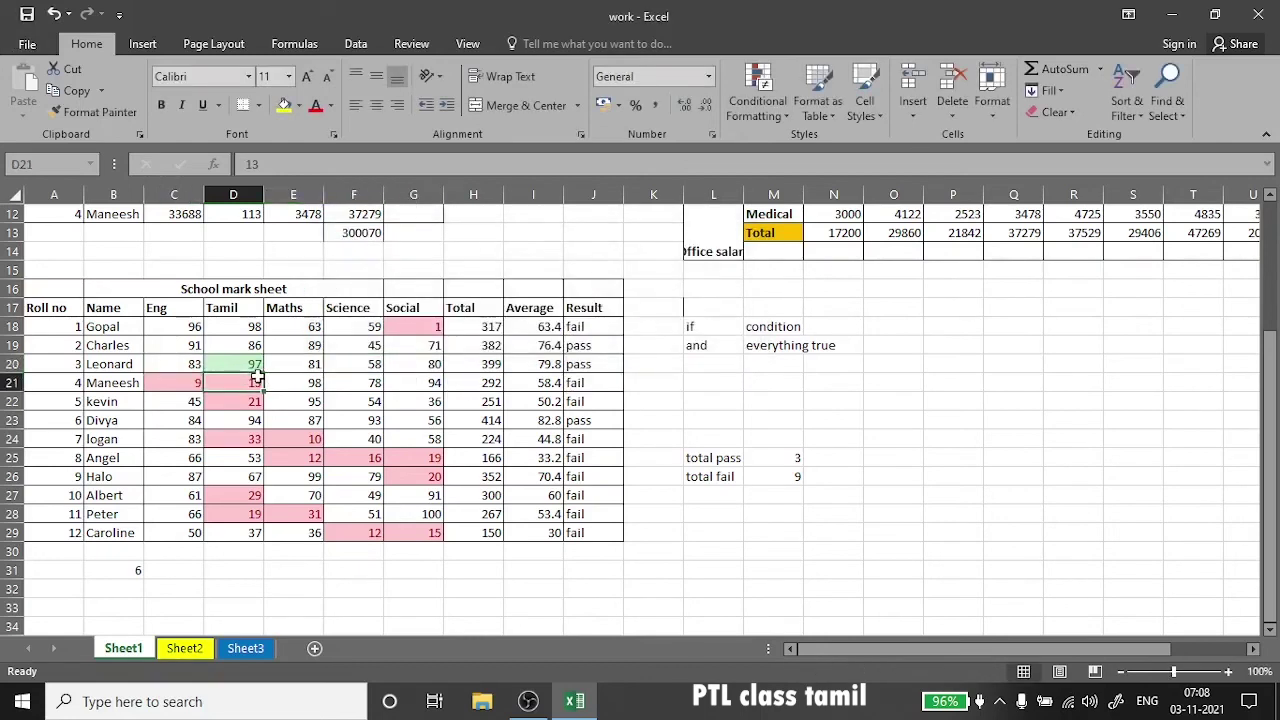
{"action": "left_click", "coordinate": [10, 364]}
{"action": "left_click", "coordinate": [202, 428]}
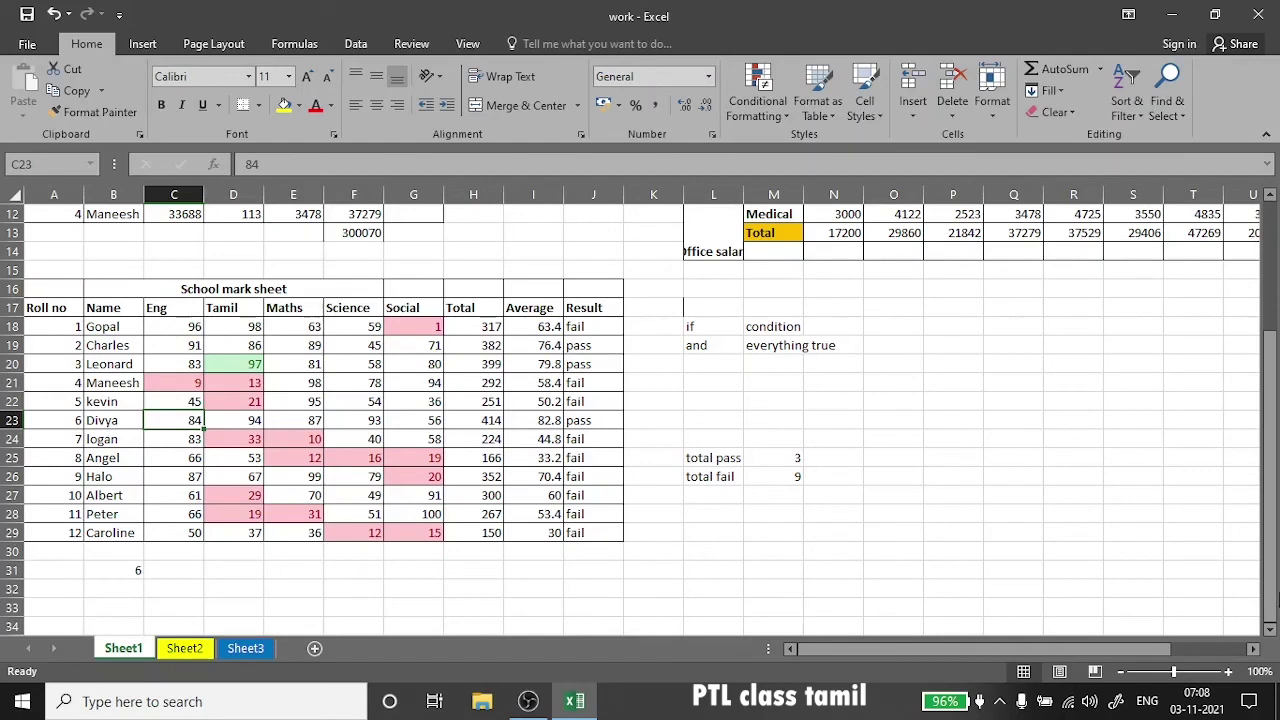
- Enter =UPPER(B18) in L28 to show the first name in capitals
{"action": "left_click_drag", "start_coordinate": [1269, 598], "coordinate": [1269, 588]}
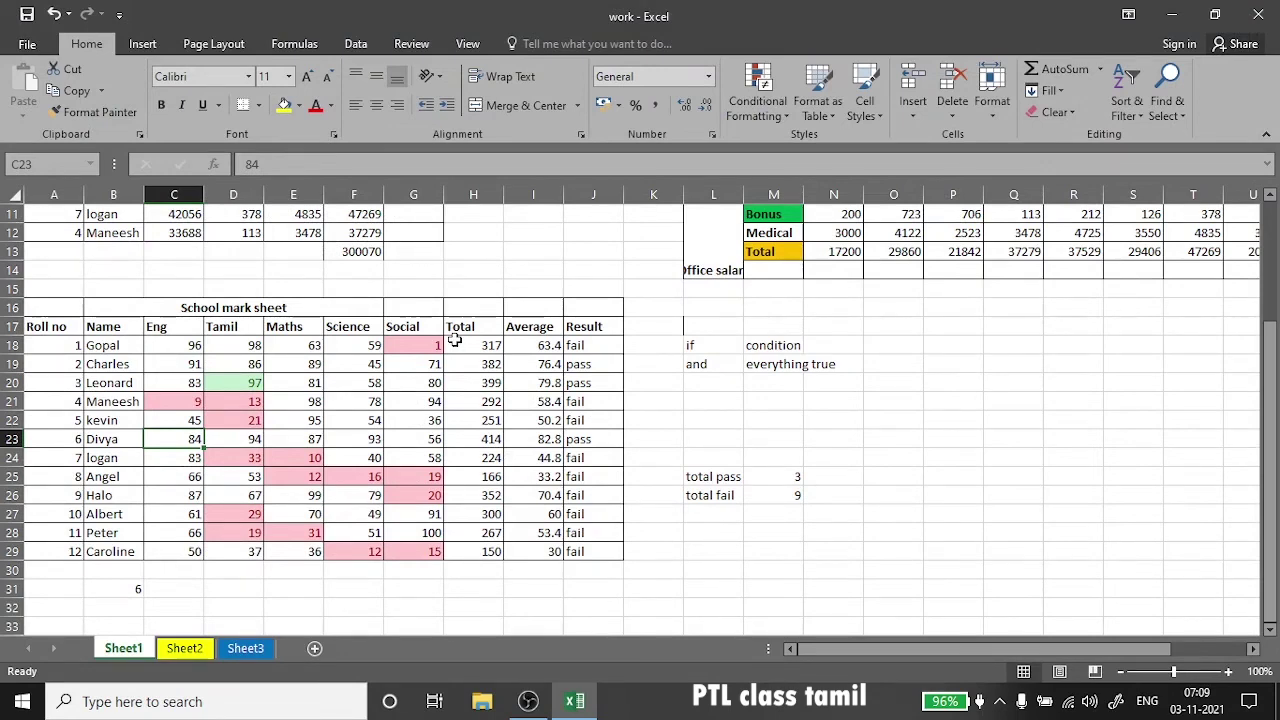
{"action": "left_click", "coordinate": [719, 538]}
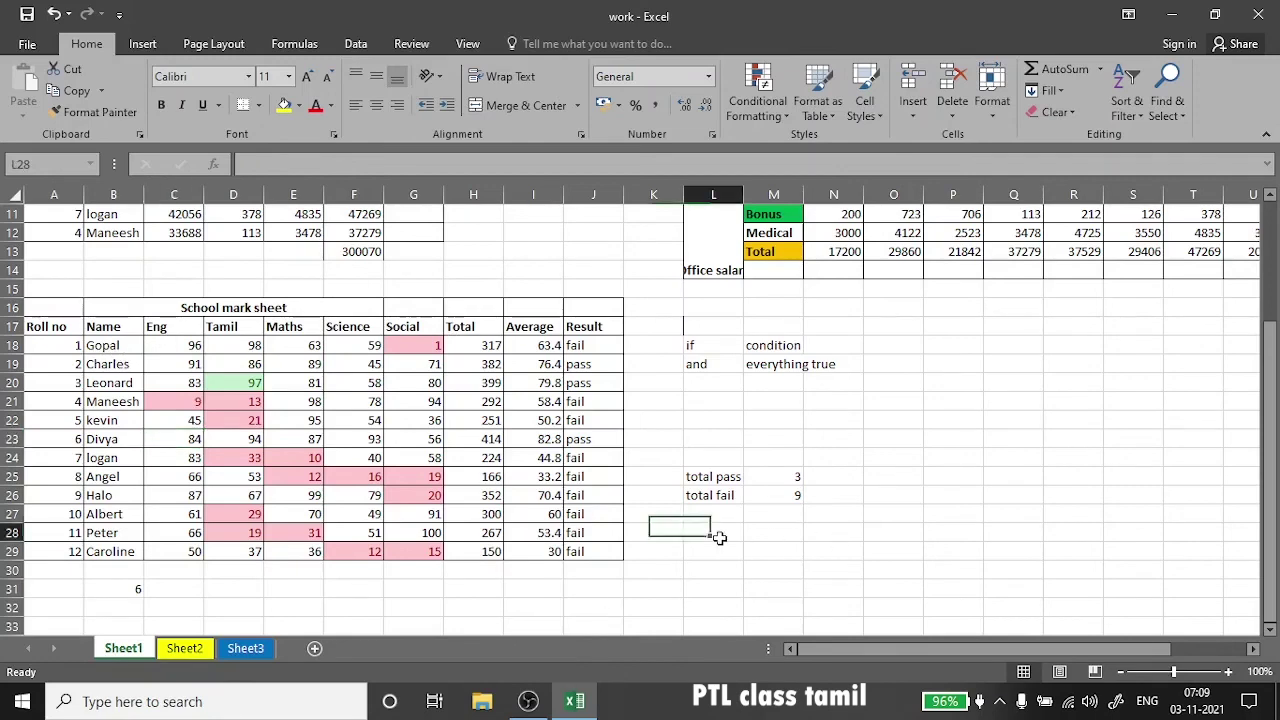
{"action": "type", "text": "="}
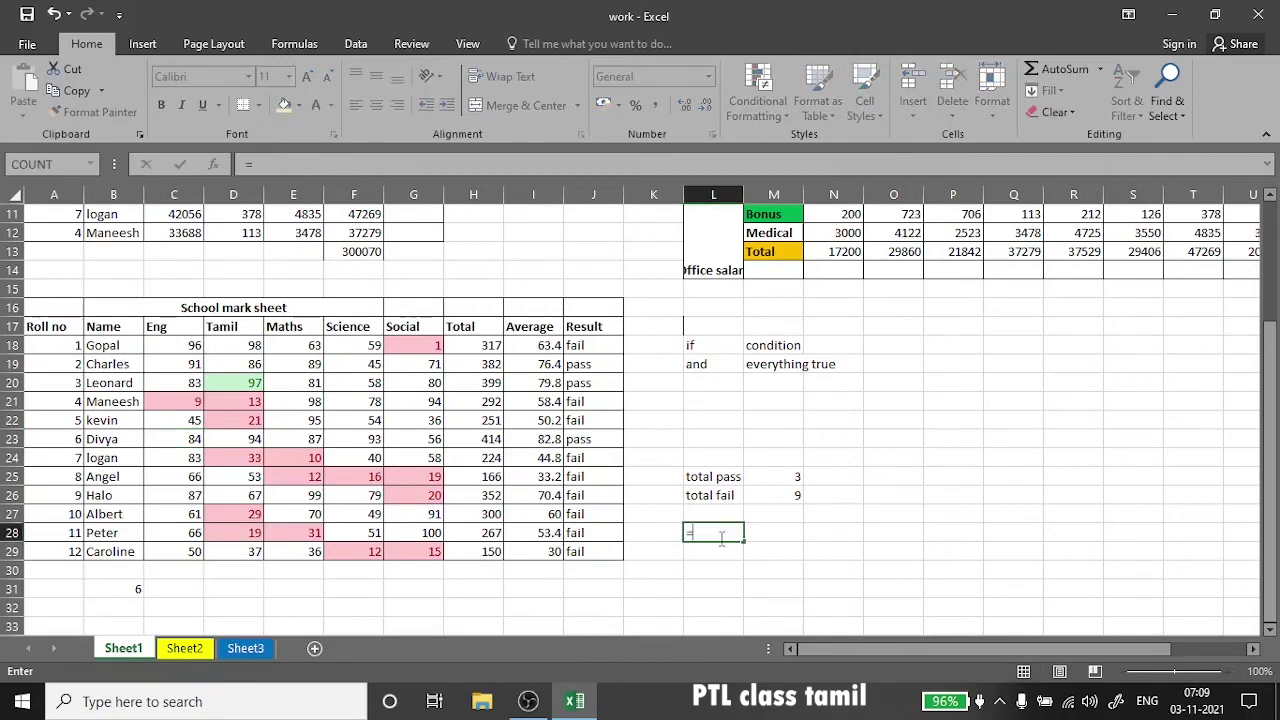
{"action": "type", "text": "upper("}
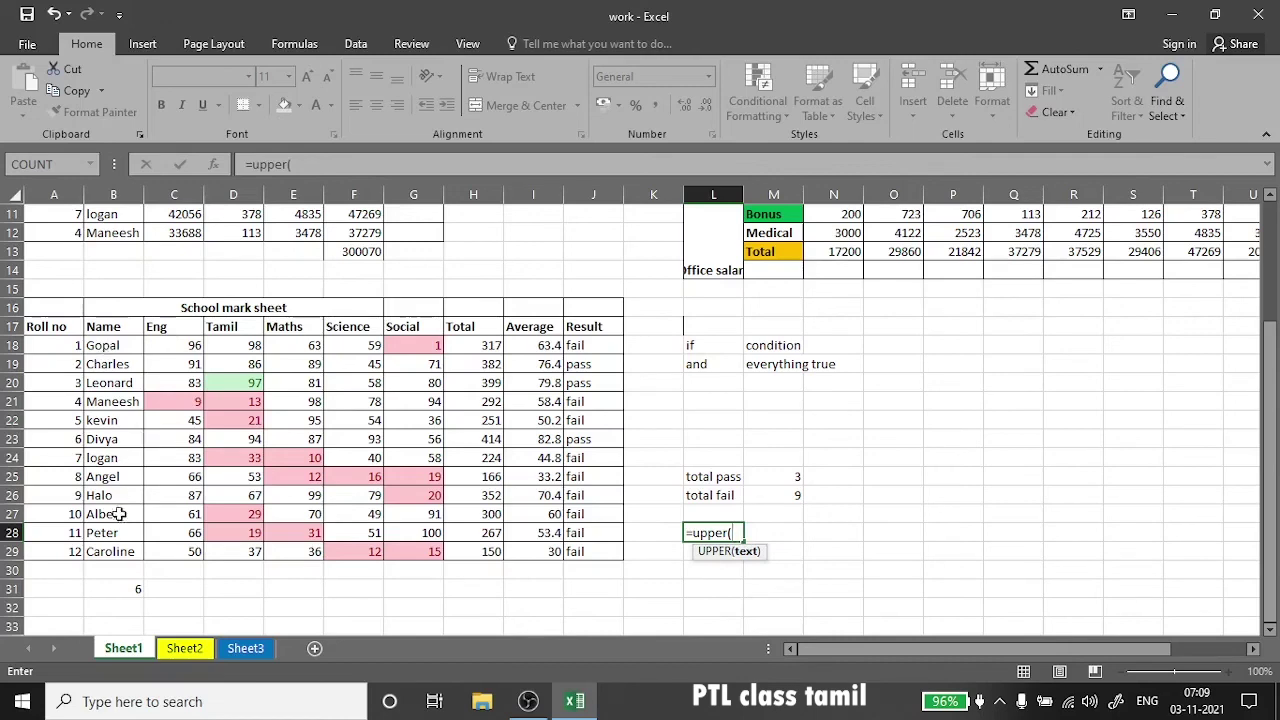
{"action": "left_click", "coordinate": [115, 345]}
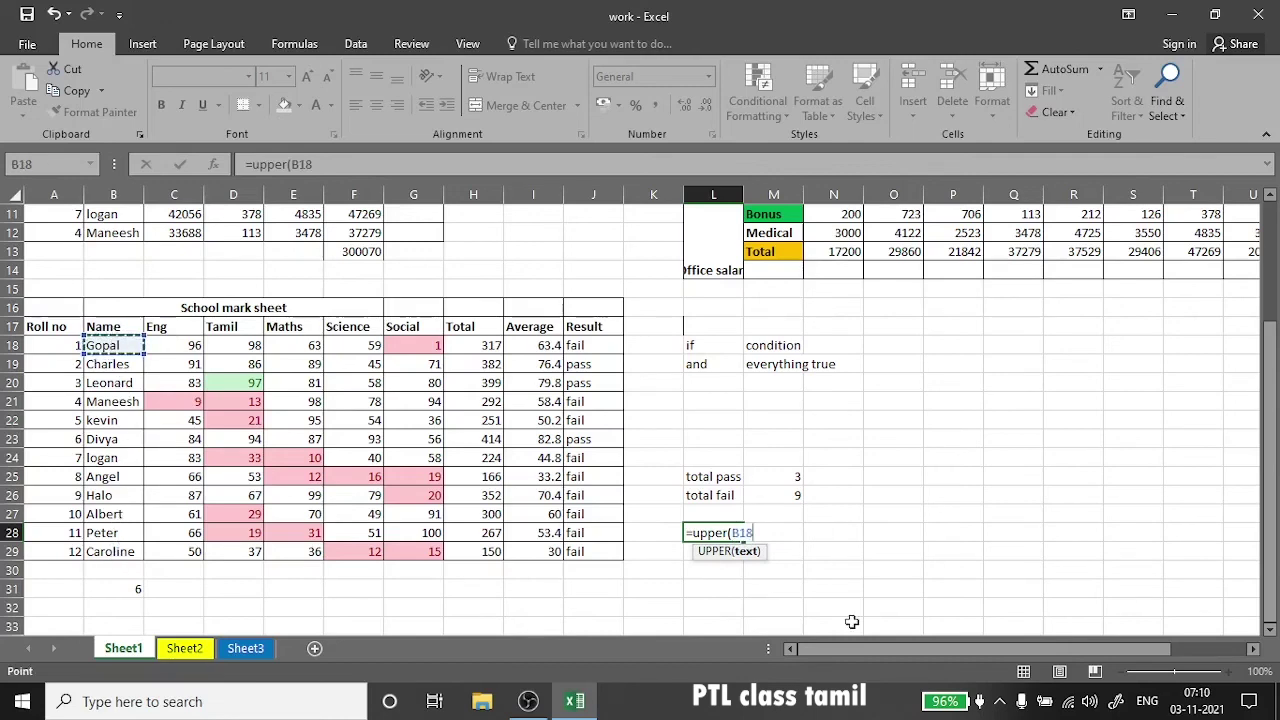
{"action": "type", "text": ")"}
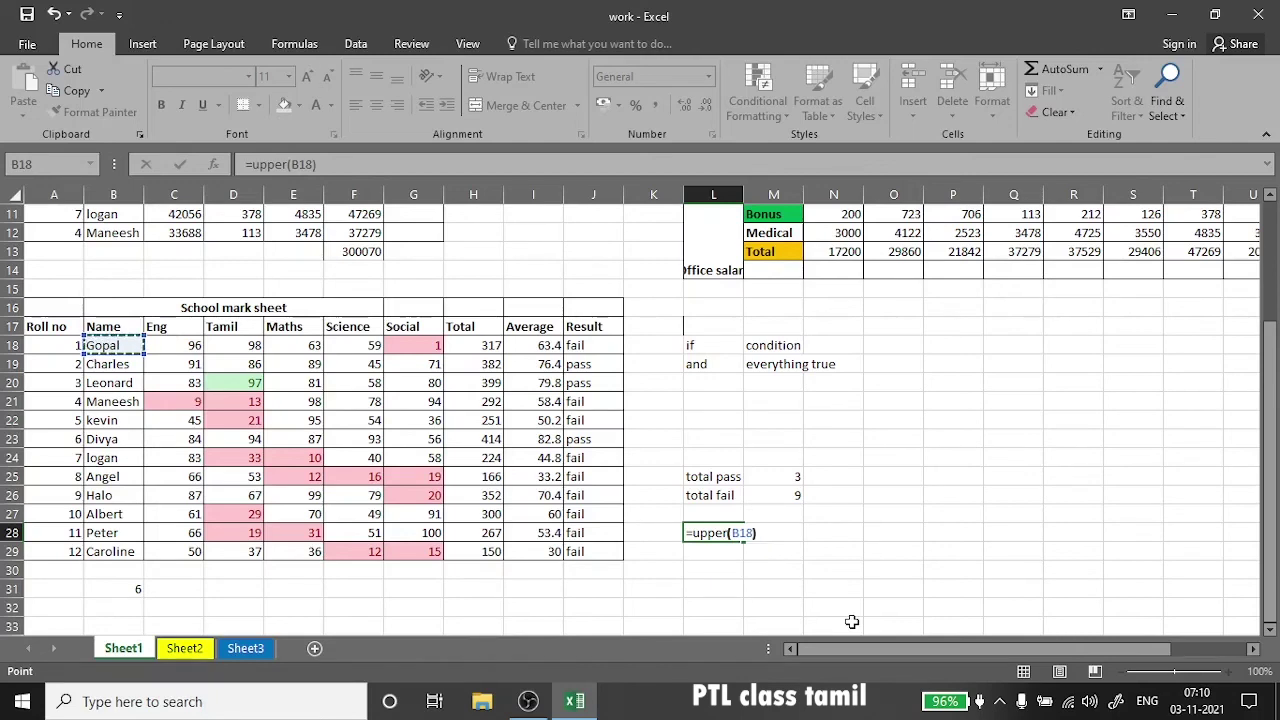
{"action": "key", "text": "Return"}
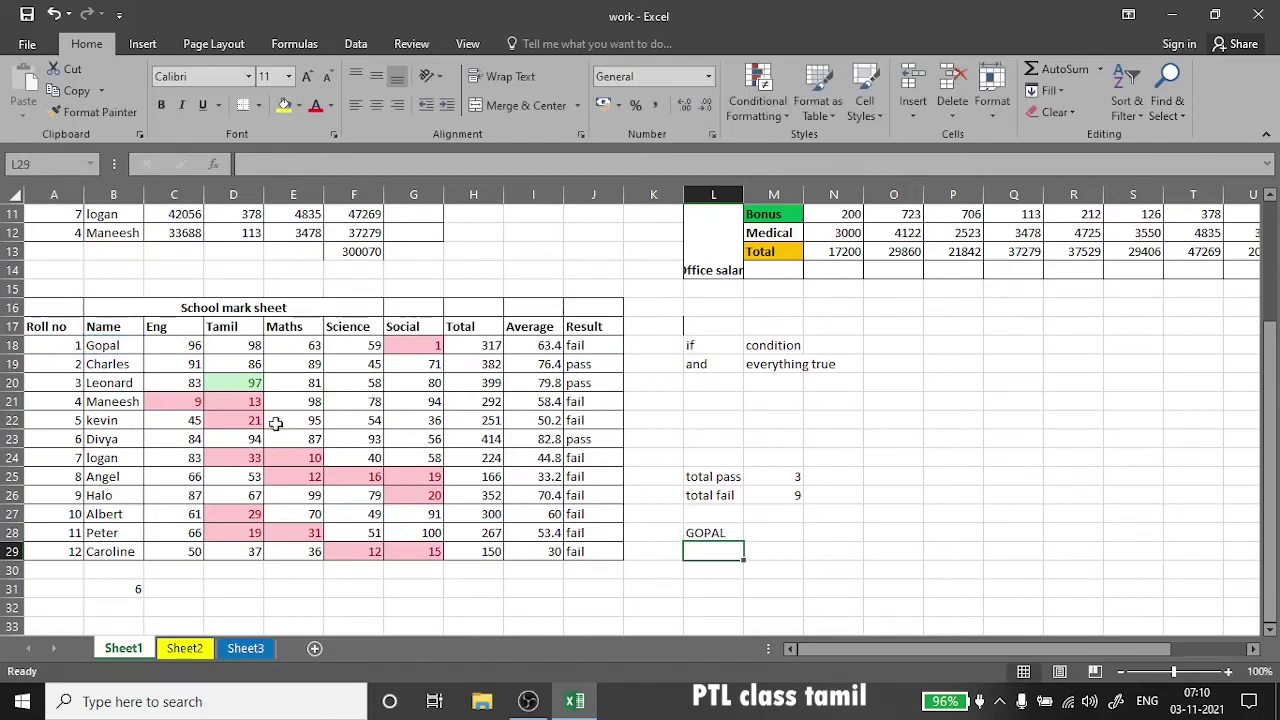
- Fill the UPPER formula down to L39 and delete the overflow value below the list
{"action": "left_click", "coordinate": [733, 535]}
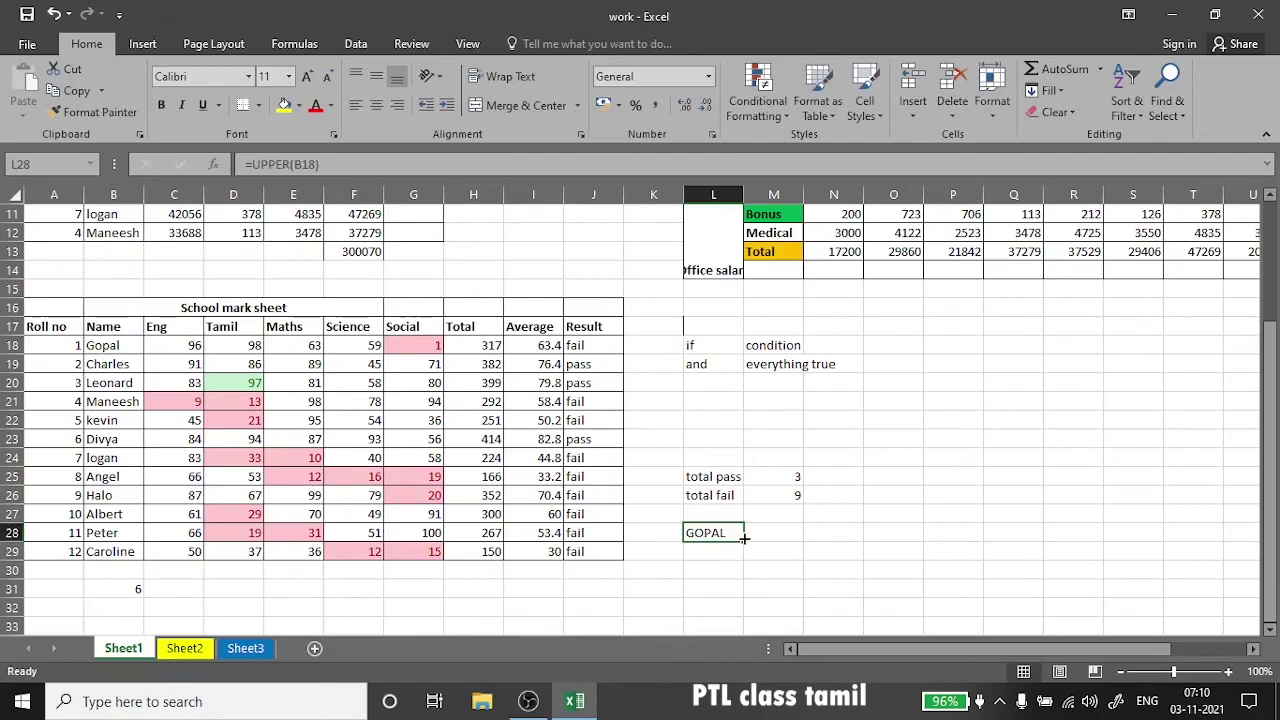
{"action": "left_click_drag", "start_coordinate": [742, 539], "coordinate": [717, 590]}
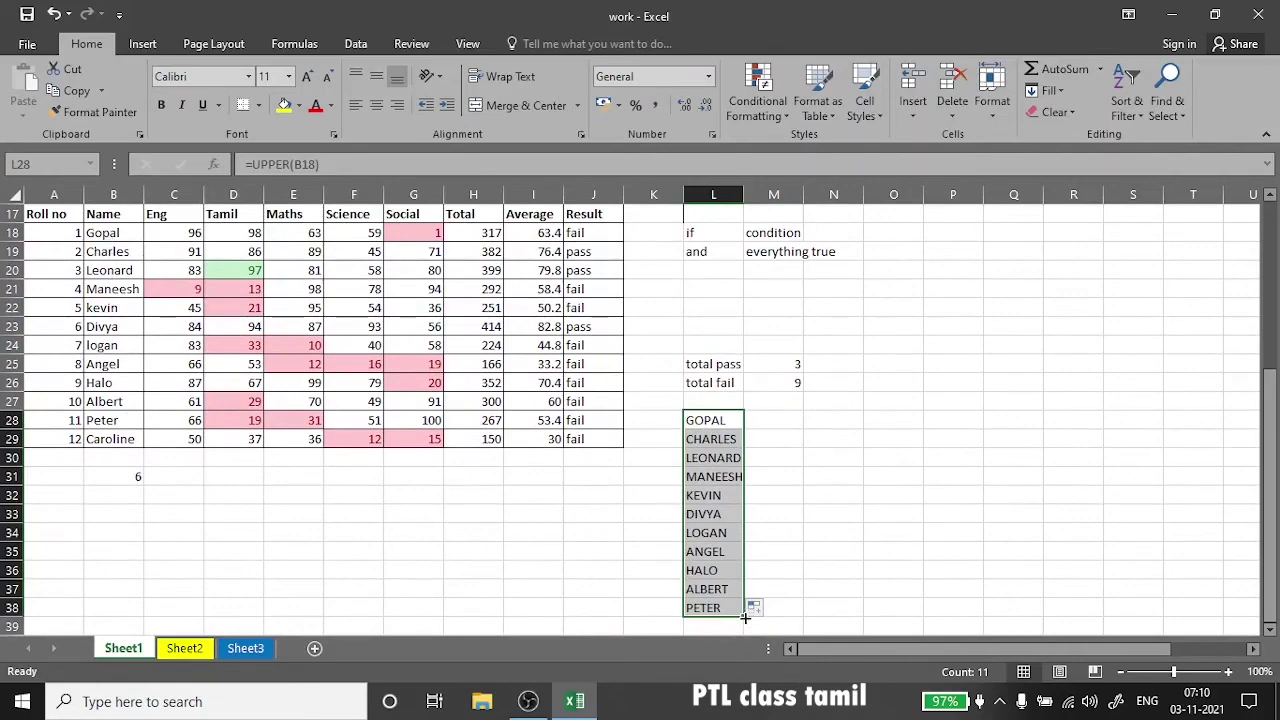
{"action": "mouse_move", "coordinate": [745, 618]}
{"action": "left_mouse_down"}
{"action": "mouse_move", "coordinate": [742, 645]}
{"action": "mouse_move", "coordinate": [694, 550]}
{"action": "left_mouse_up"}
{"action": "left_click", "coordinate": [694, 550]}
{"action": "key", "text": "Delete"}
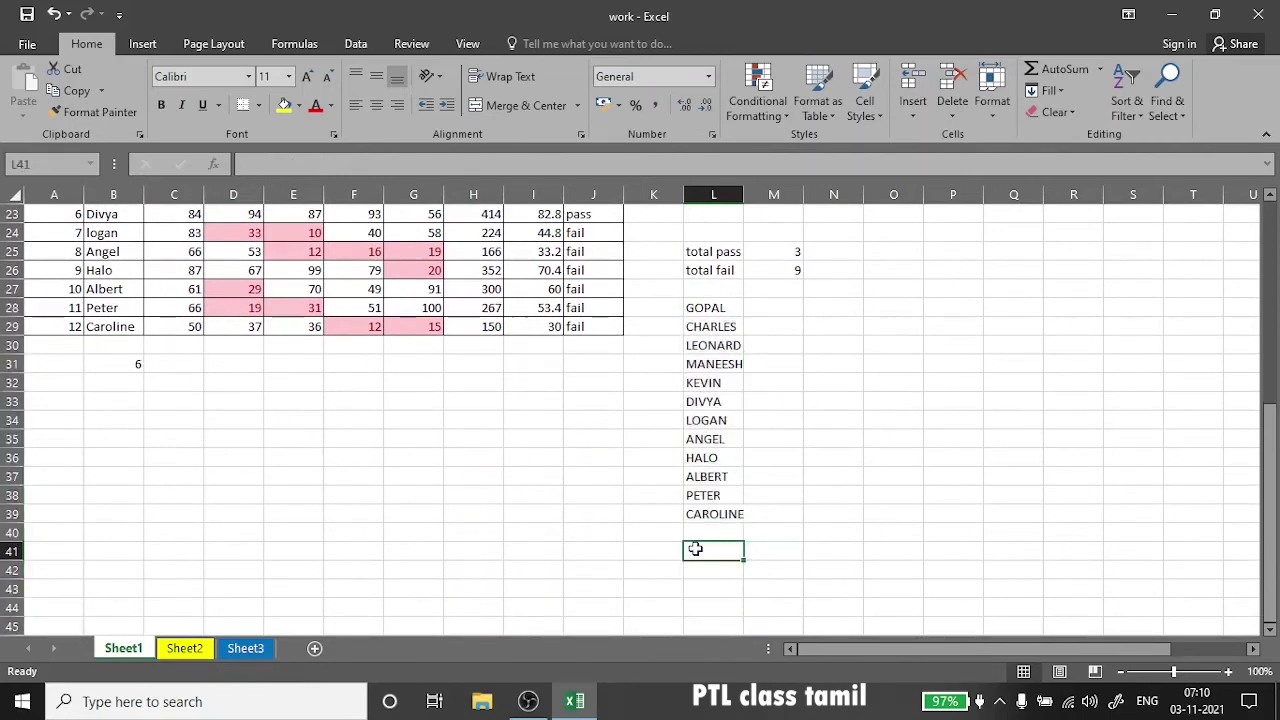
{"action": "left_click", "coordinate": [745, 310]}
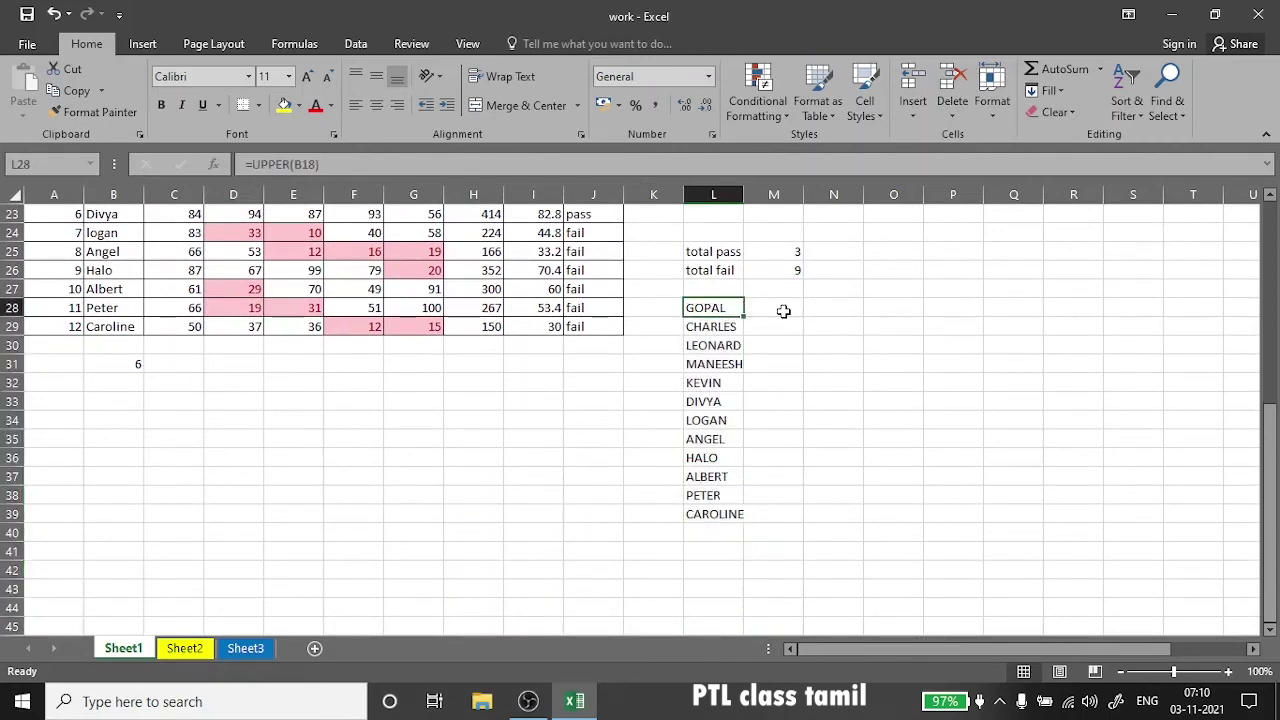
- Fill M28:M39 with =LOWER(L28) so GOPAL through CAROLINE appear in lowercase
{"action": "left_click", "coordinate": [783, 311]}
{"action": "type", "text": "="}
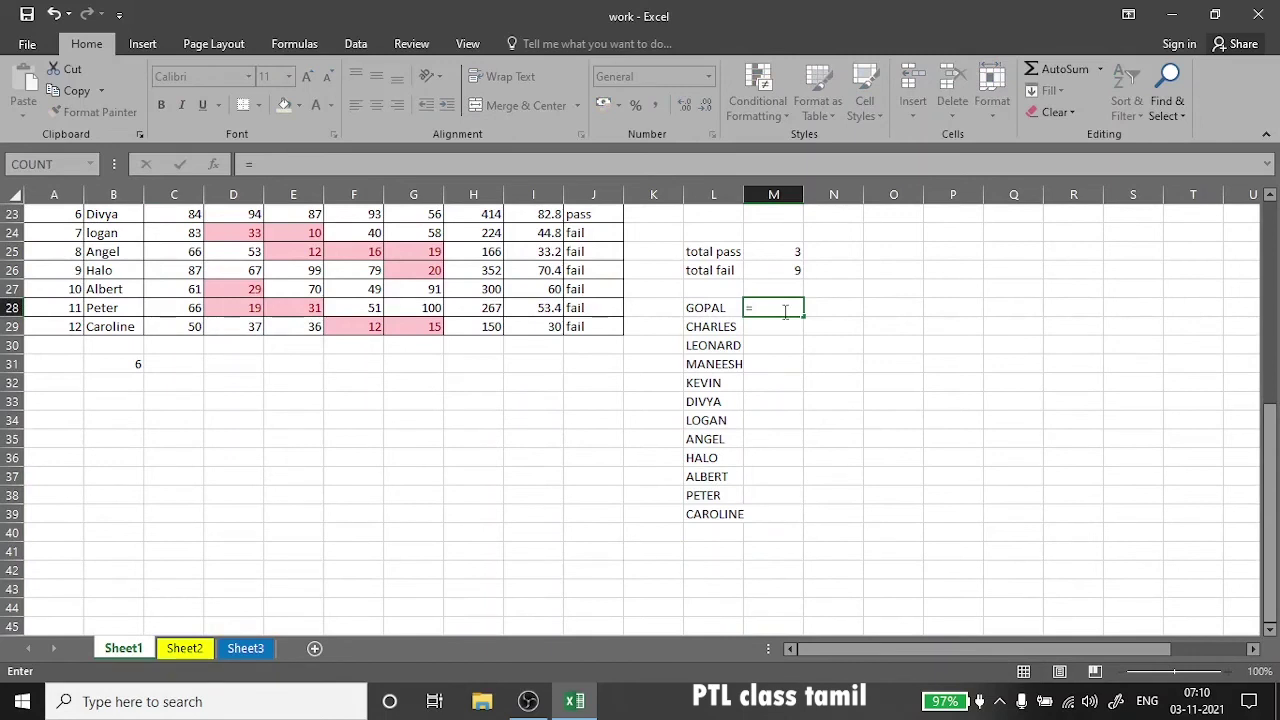
{"action": "type", "text": "lower"}
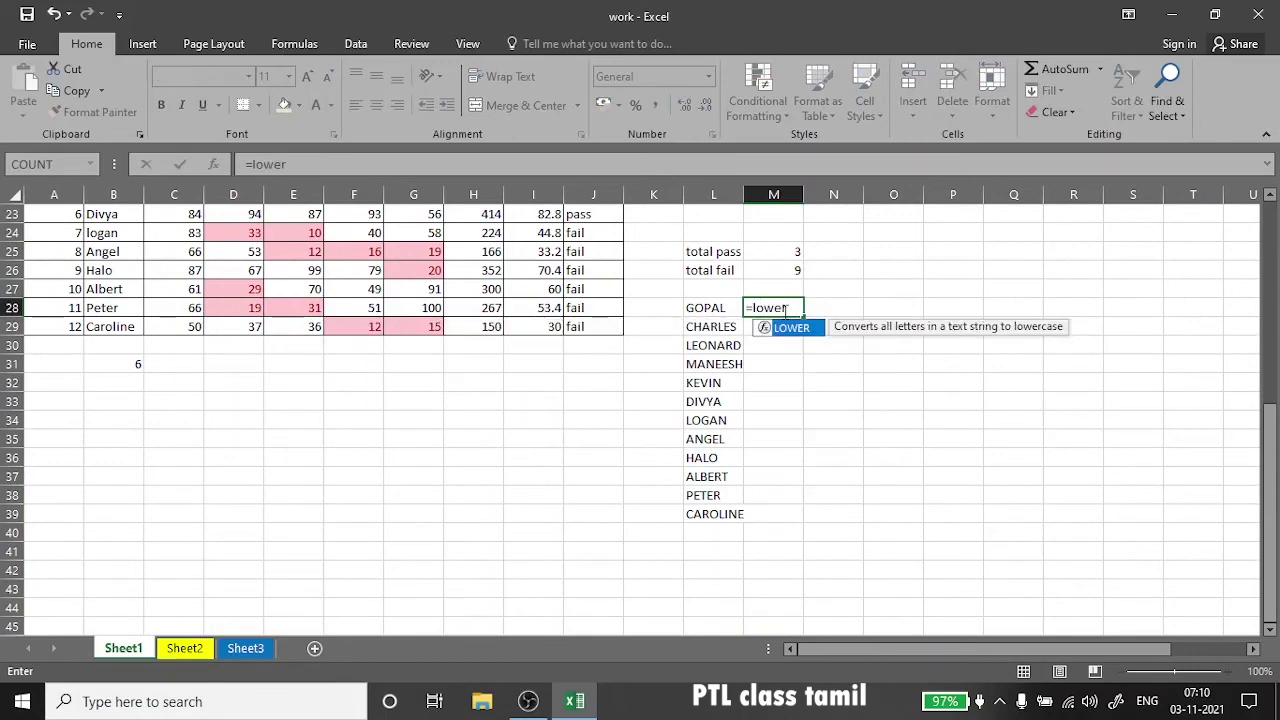
{"action": "type", "text": "("}
{"action": "mouse_move", "coordinate": [700, 308]}
{"action": "left_mouse_down"}
{"action": "mouse_move", "coordinate": [723, 355]}
{"action": "mouse_move", "coordinate": [713, 313]}
{"action": "left_mouse_up"}
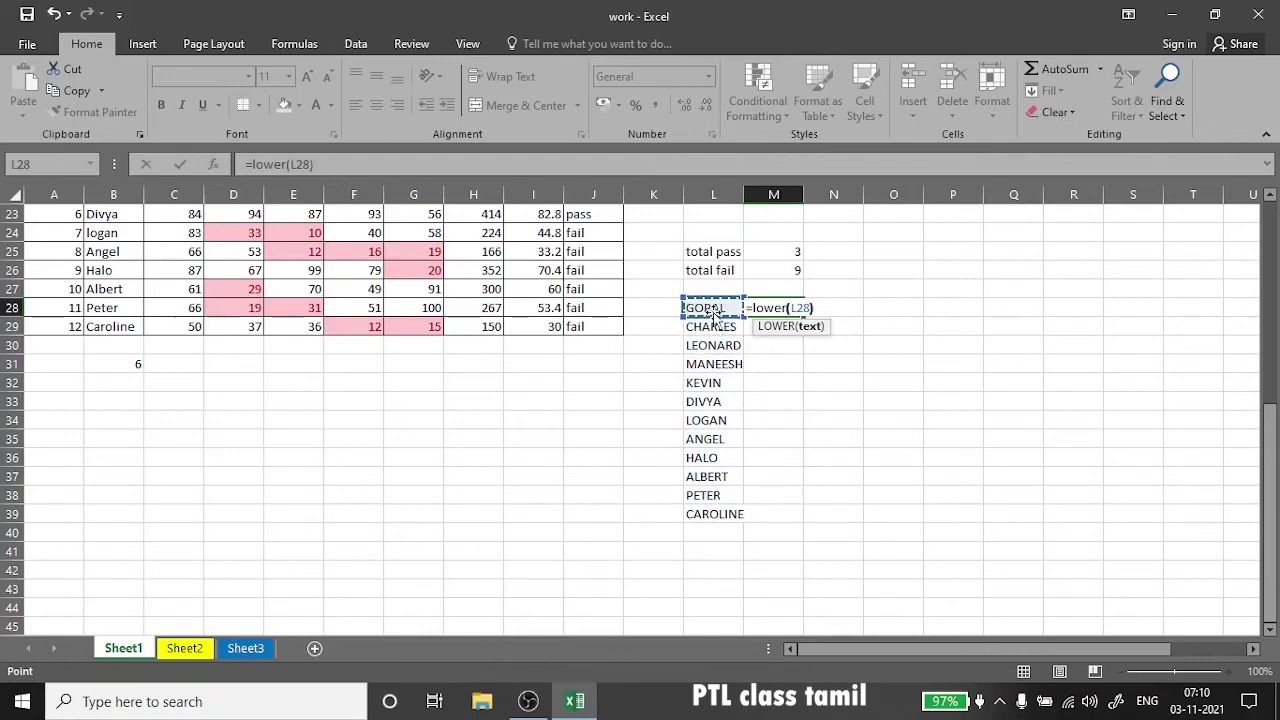
{"action": "key", "text": "Return"}
{"action": "left_click", "coordinate": [774, 307]}
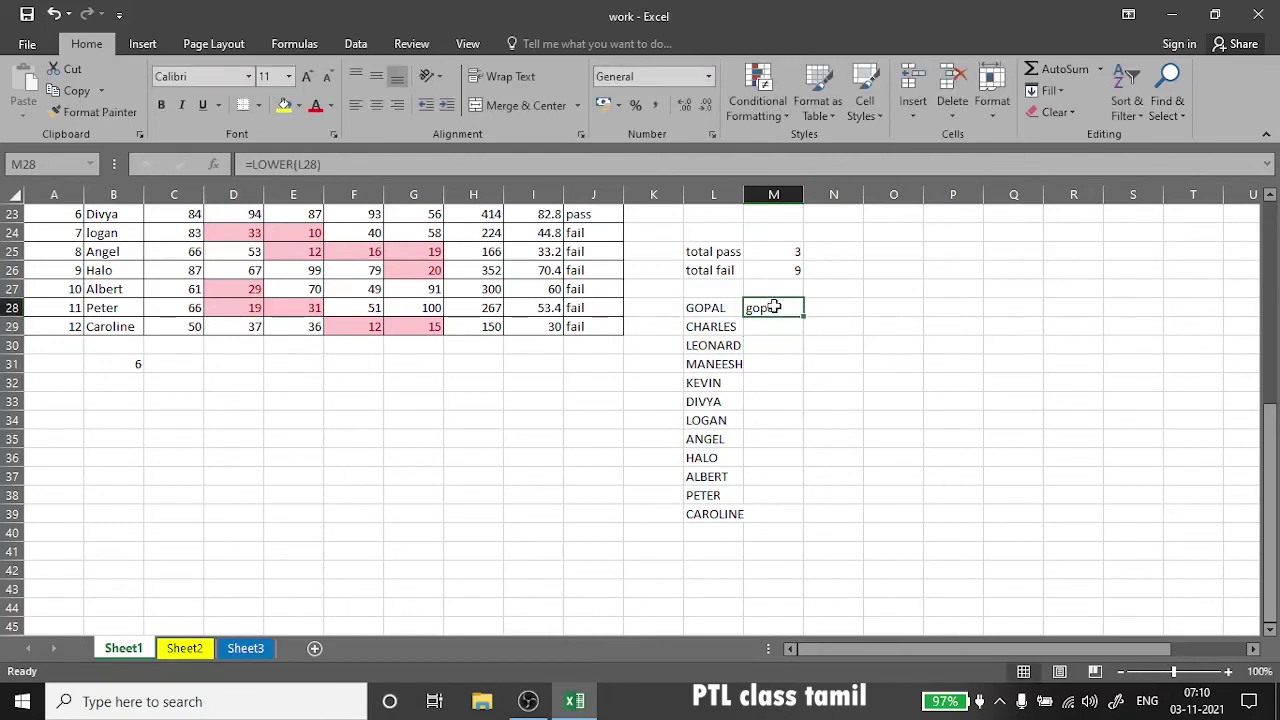
{"action": "left_click_drag", "start_coordinate": [800, 315], "coordinate": [802, 520]}
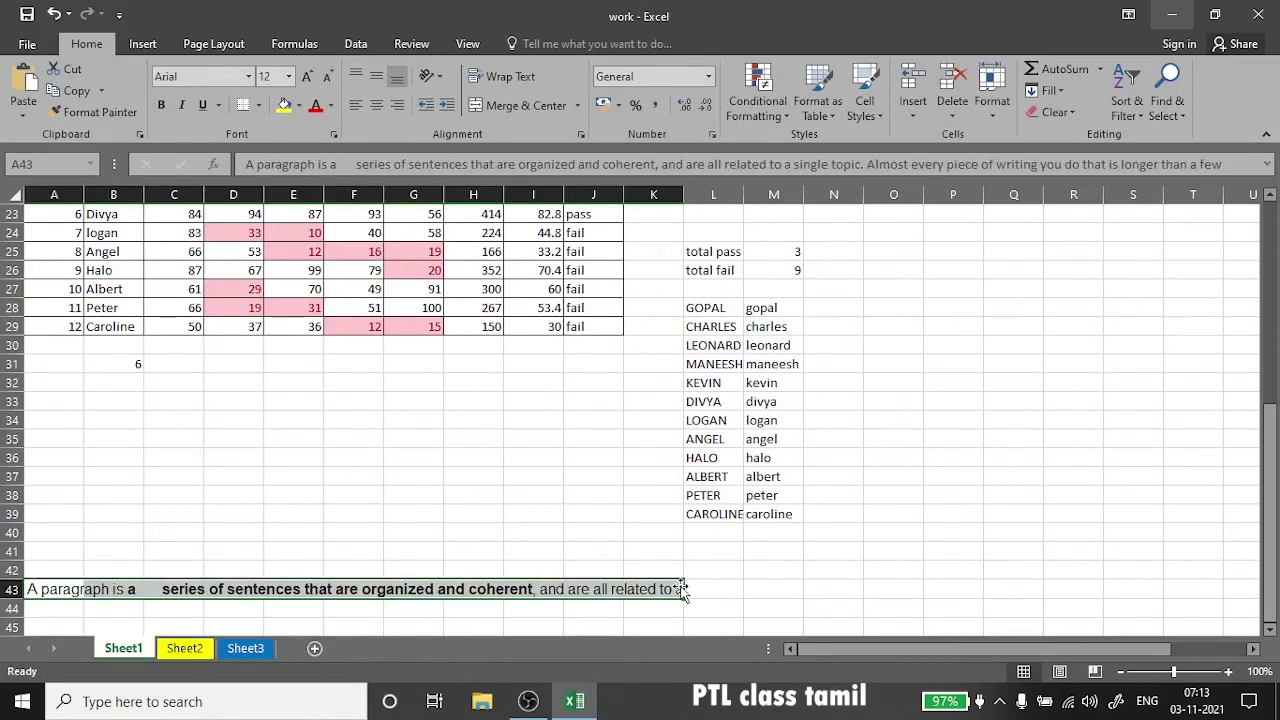
- Clear the old row 43 text and paste the paragraph into cell F43
{"action": "key", "text": "Delete"}
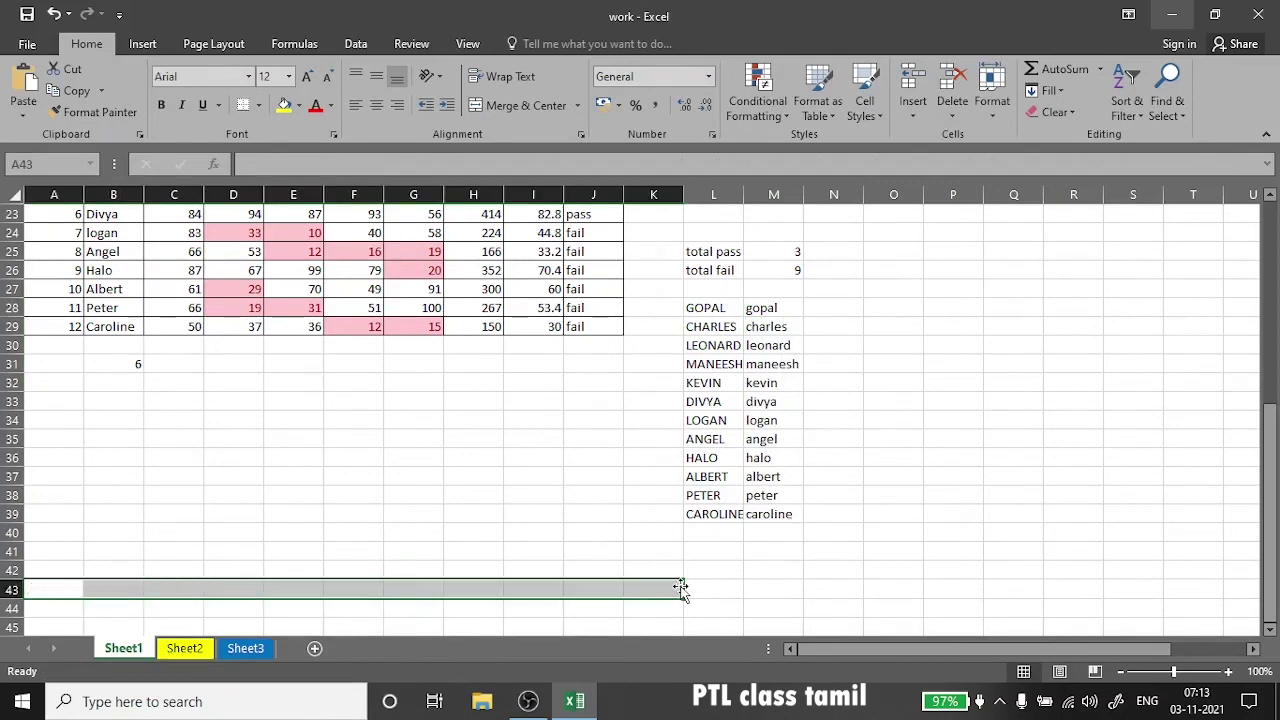
{"action": "left_click", "coordinate": [366, 586]}
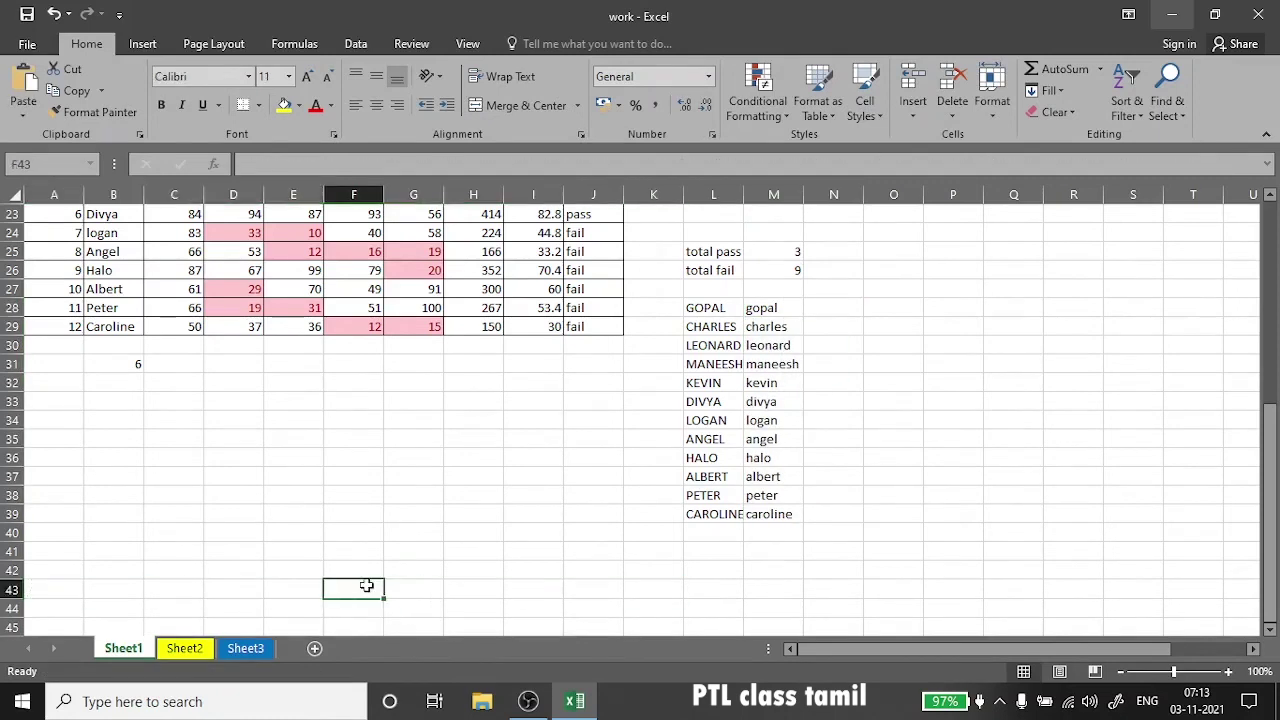
{"action": "key", "text": "ctrl+v"}
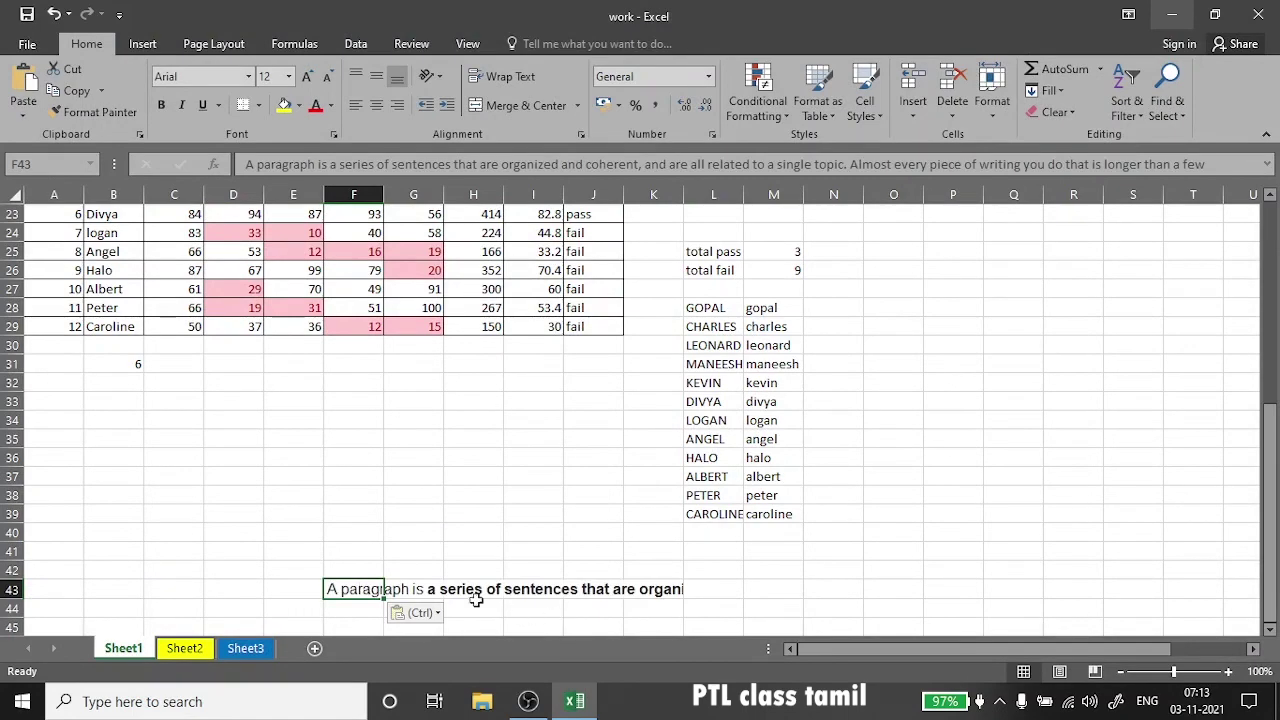
{"action": "left_click", "coordinate": [475, 595]}
{"action": "key", "text": "BackSpace"}
{"action": "left_click", "coordinate": [430, 590]}
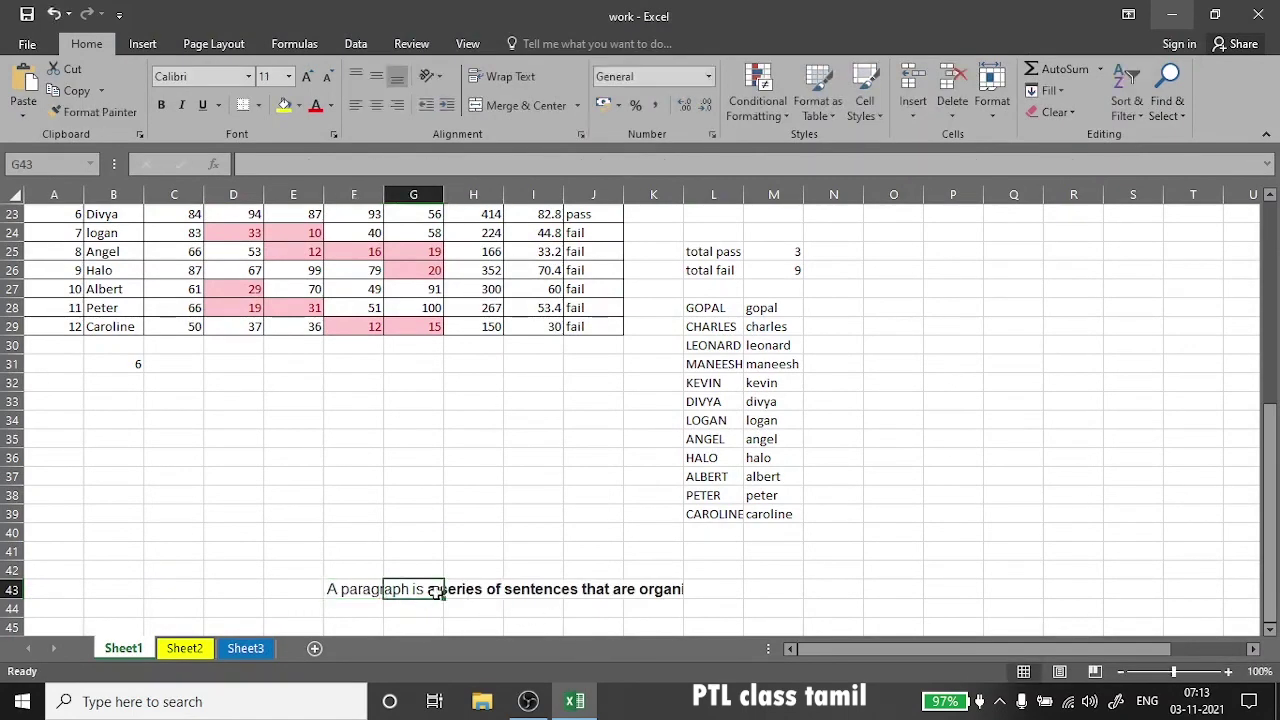
{"action": "key", "text": "BackSpace"}
- Edit the word 'paragraph' in F43 so it reads 'paraGraph'
{"action": "double_click", "coordinate": [375, 592]}
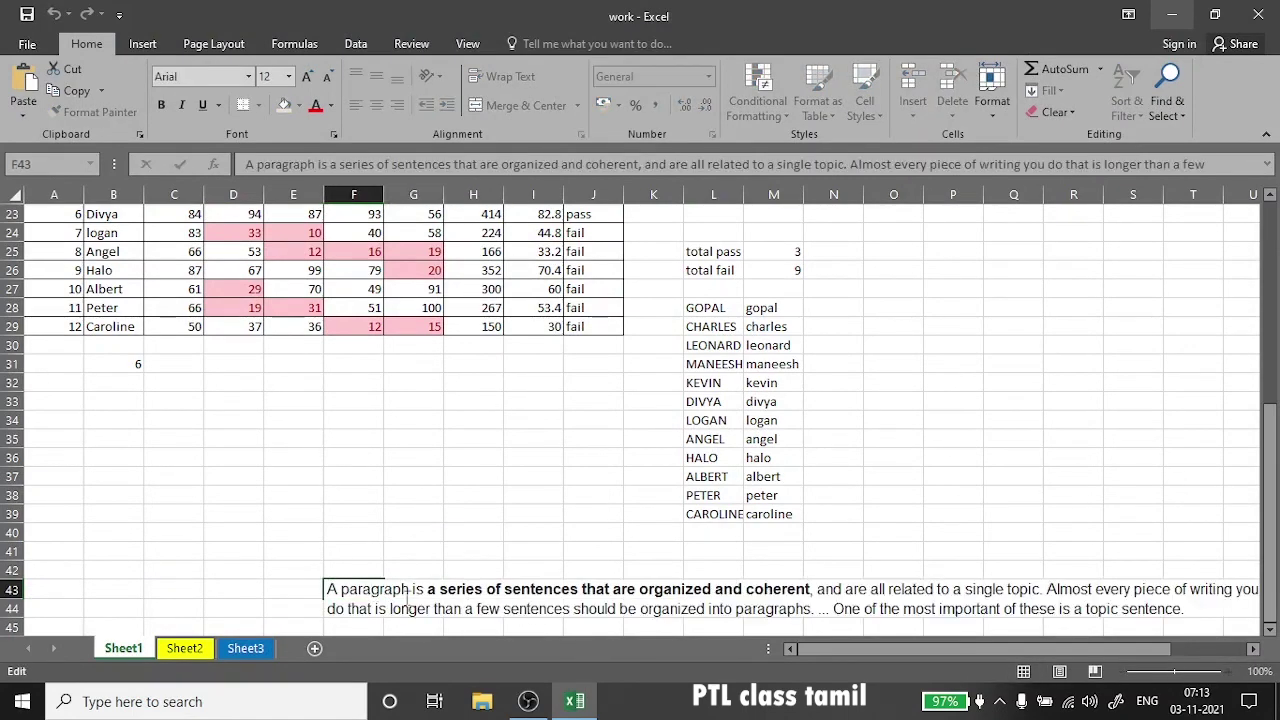
{"action": "left_click_drag", "start_coordinate": [390, 589], "coordinate": [372, 589]}
{"action": "type", "text": "G"}
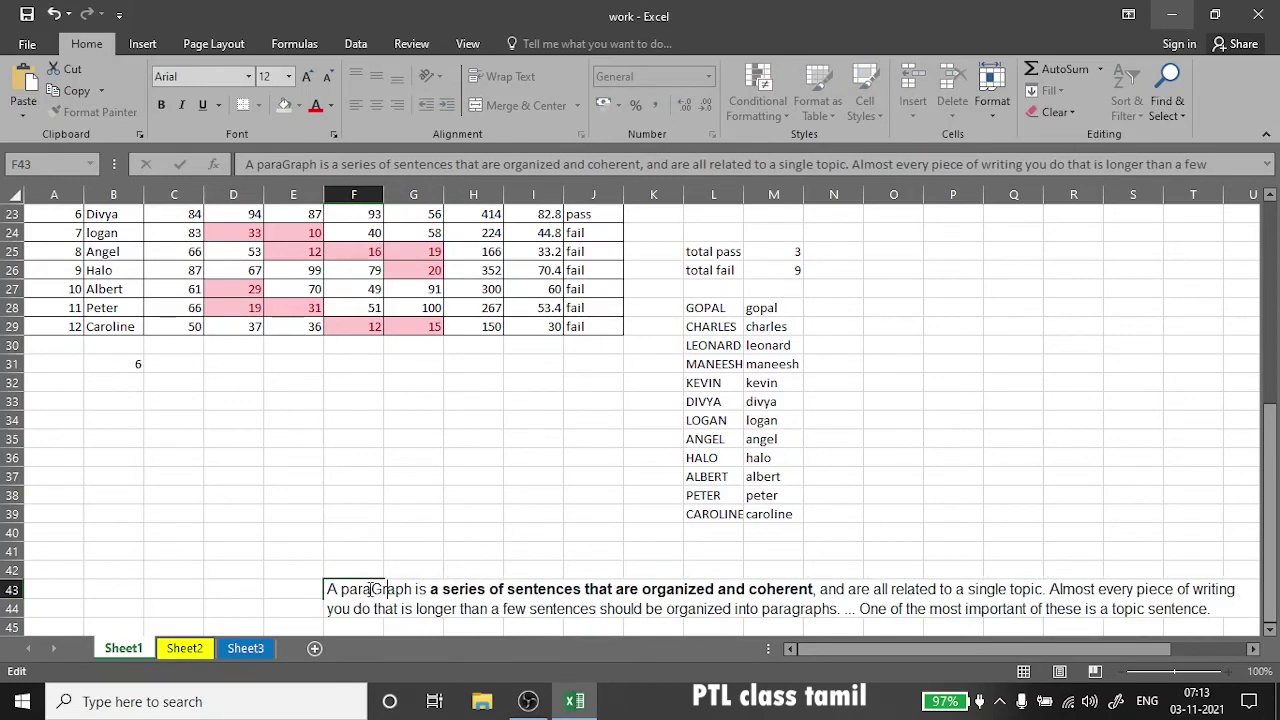
{"action": "double_click", "coordinate": [472, 590]}
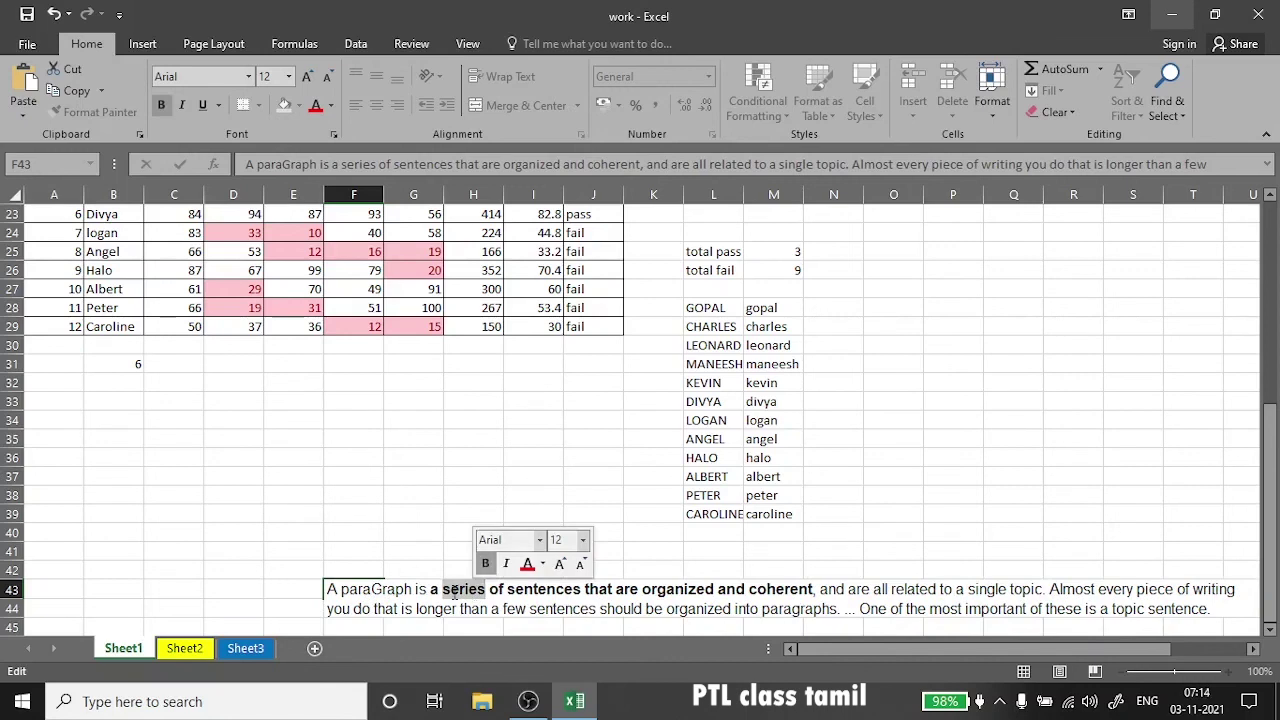
{"action": "left_click", "coordinate": [455, 590]}
{"action": "double_click", "coordinate": [464, 590]}
{"action": "left_click", "coordinate": [468, 591]}
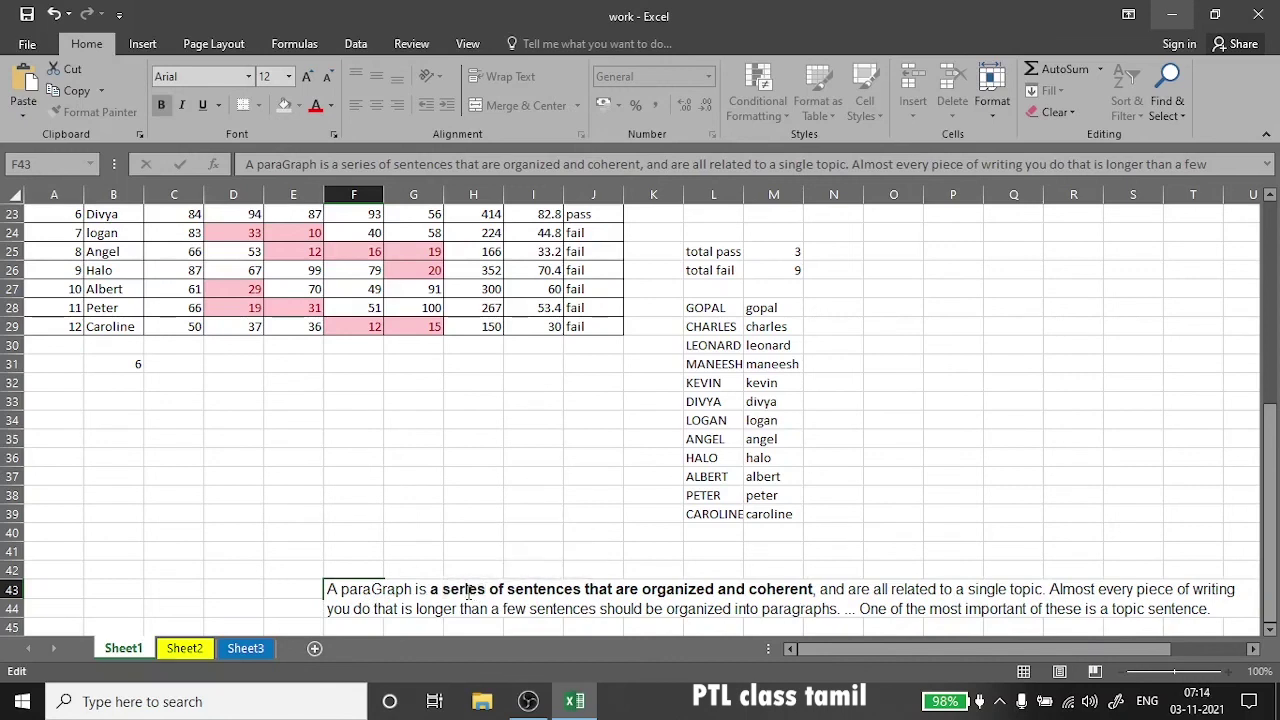
{"action": "double_click", "coordinate": [470, 591]}
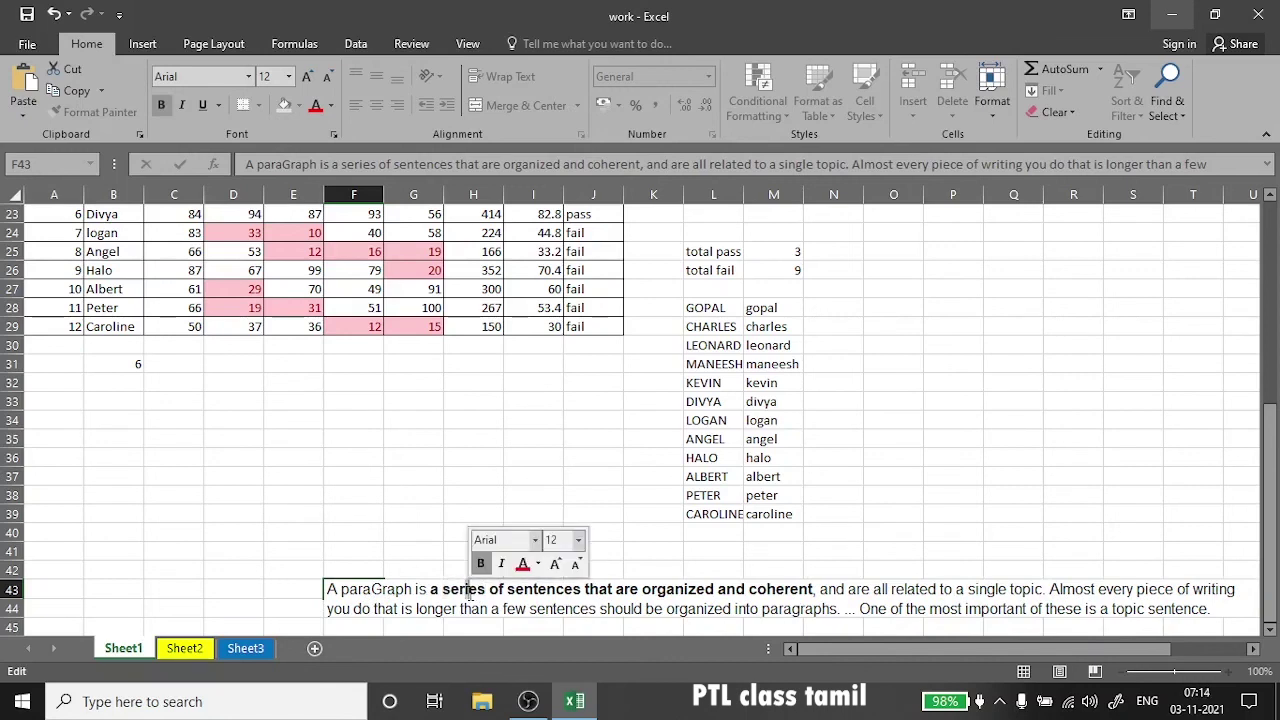
{"action": "left_click", "coordinate": [470, 590]}
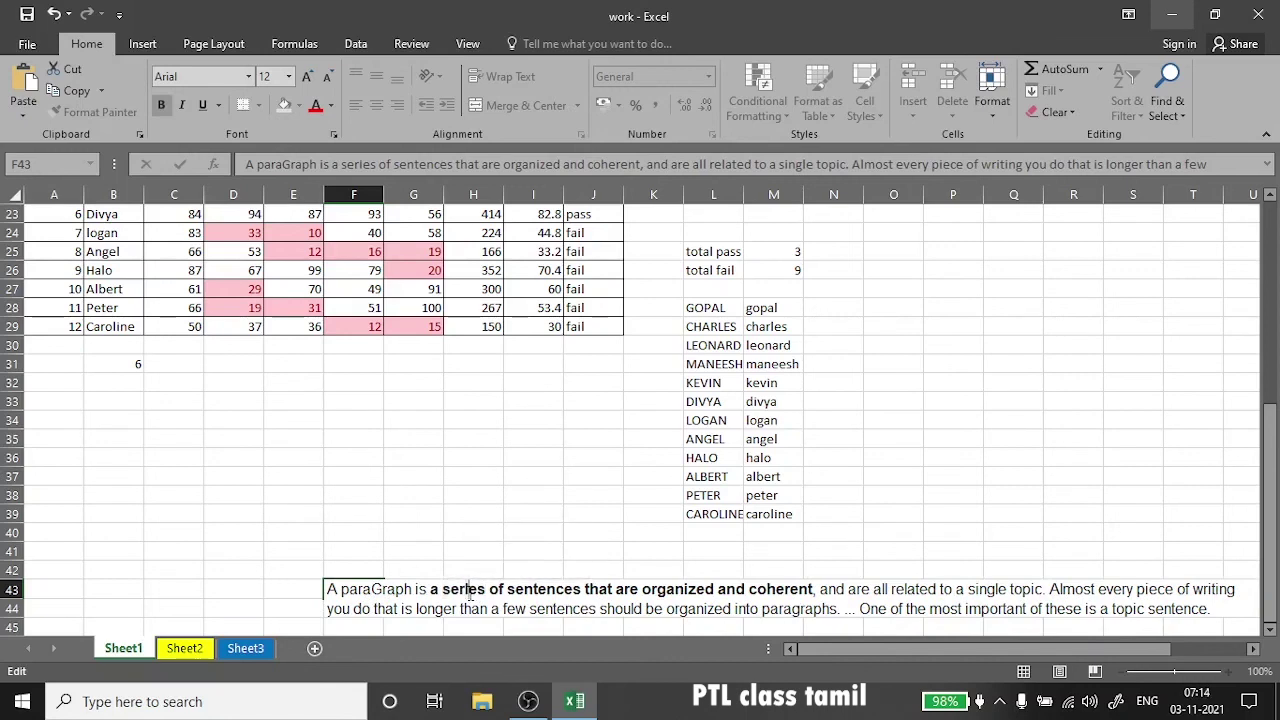
- Enter =PROPER(F43) in F41 to show the paragraph with every word capitalised
{"action": "left_click", "coordinate": [340, 548]}
{"action": "type", "text": "=["}
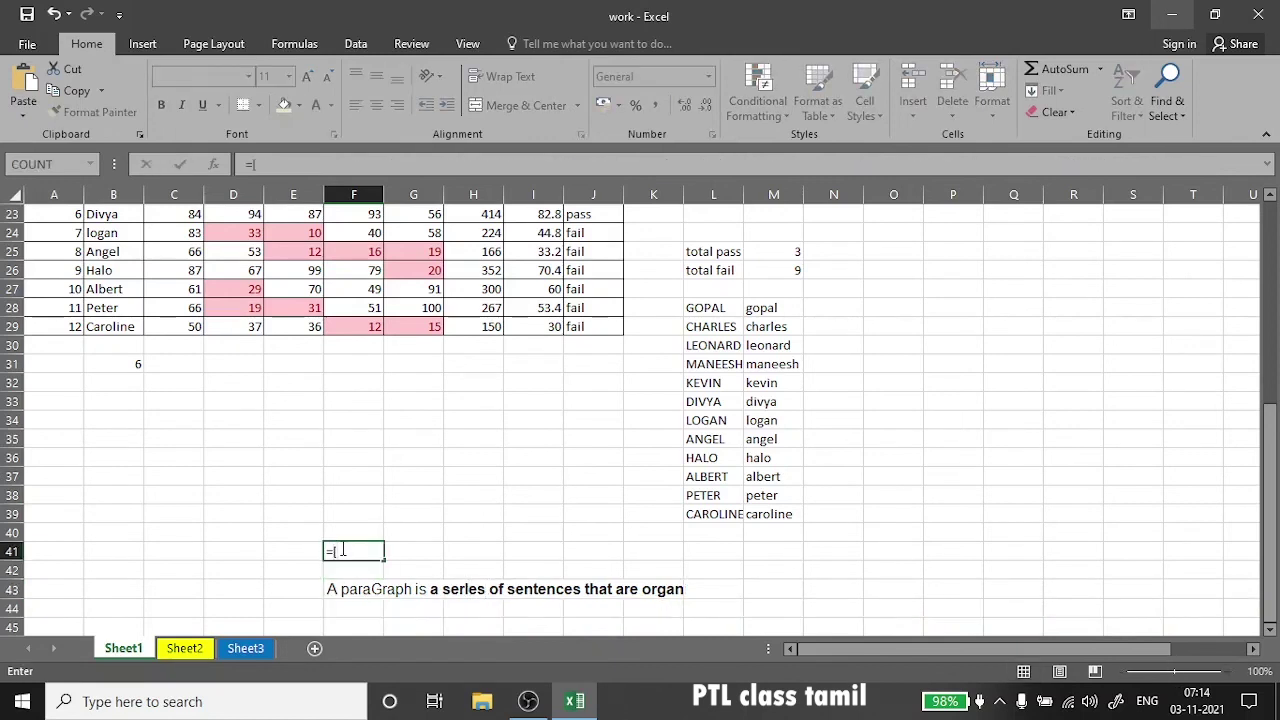
{"action": "type", "text": "proper"}
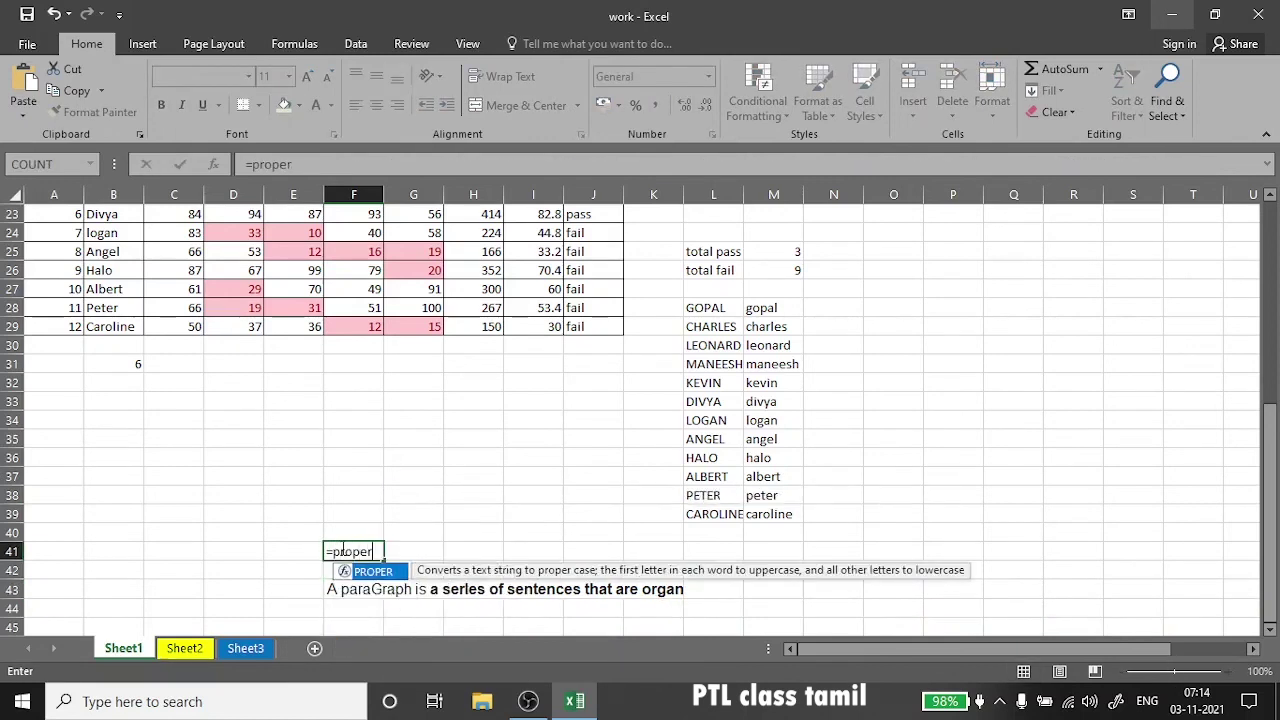
{"action": "type", "text": "("}
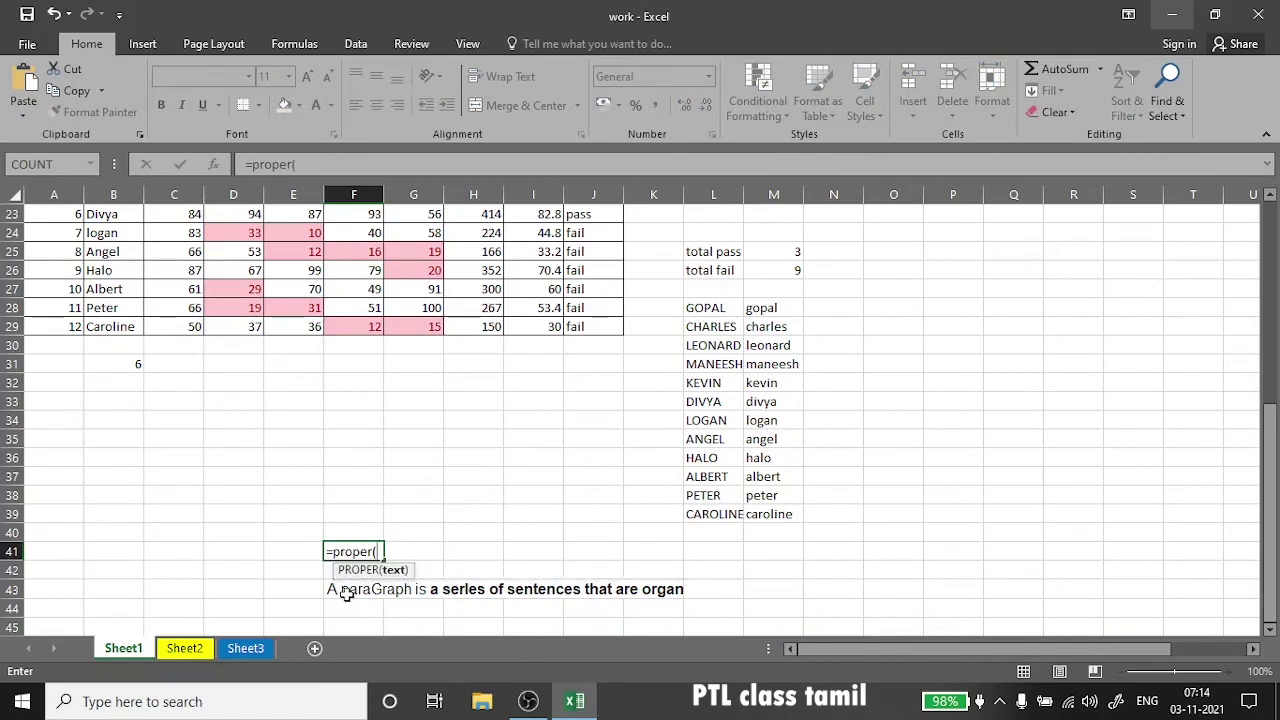
{"action": "left_click", "coordinate": [345, 590]}
{"action": "key", "text": "Return"}
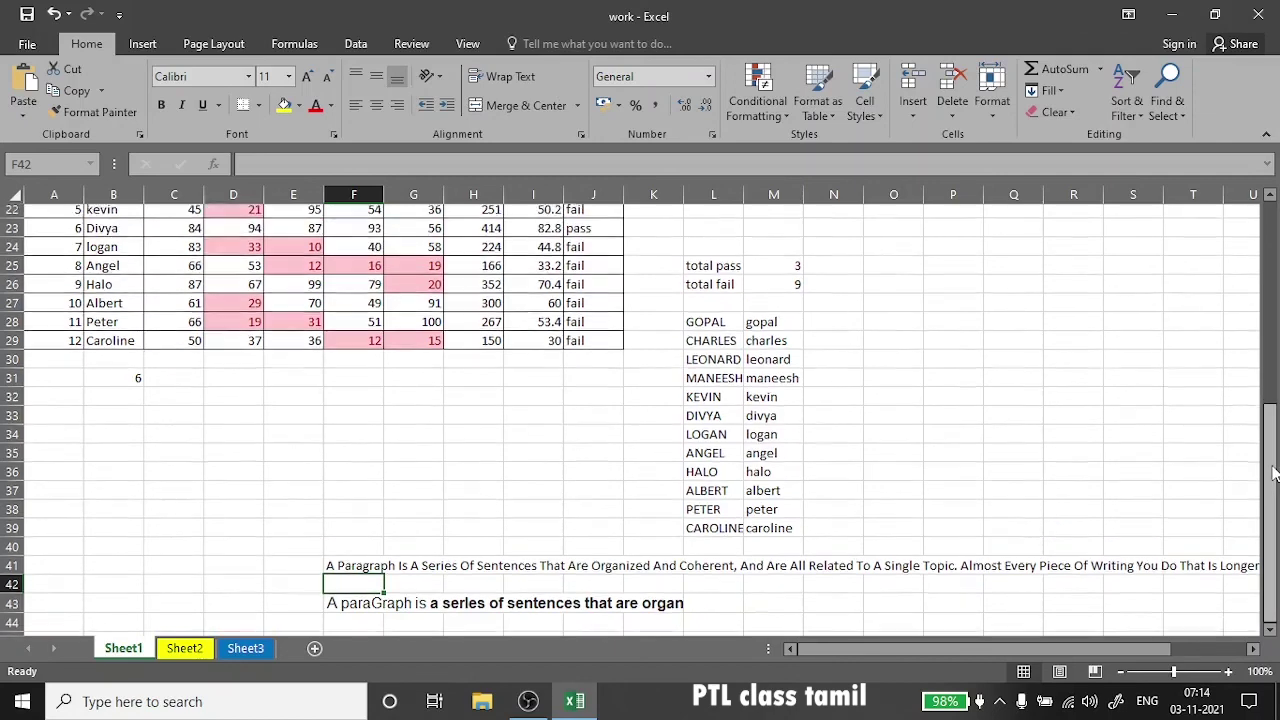
{"action": "left_click_drag", "start_coordinate": [1275, 570], "coordinate": [1273, 450]}
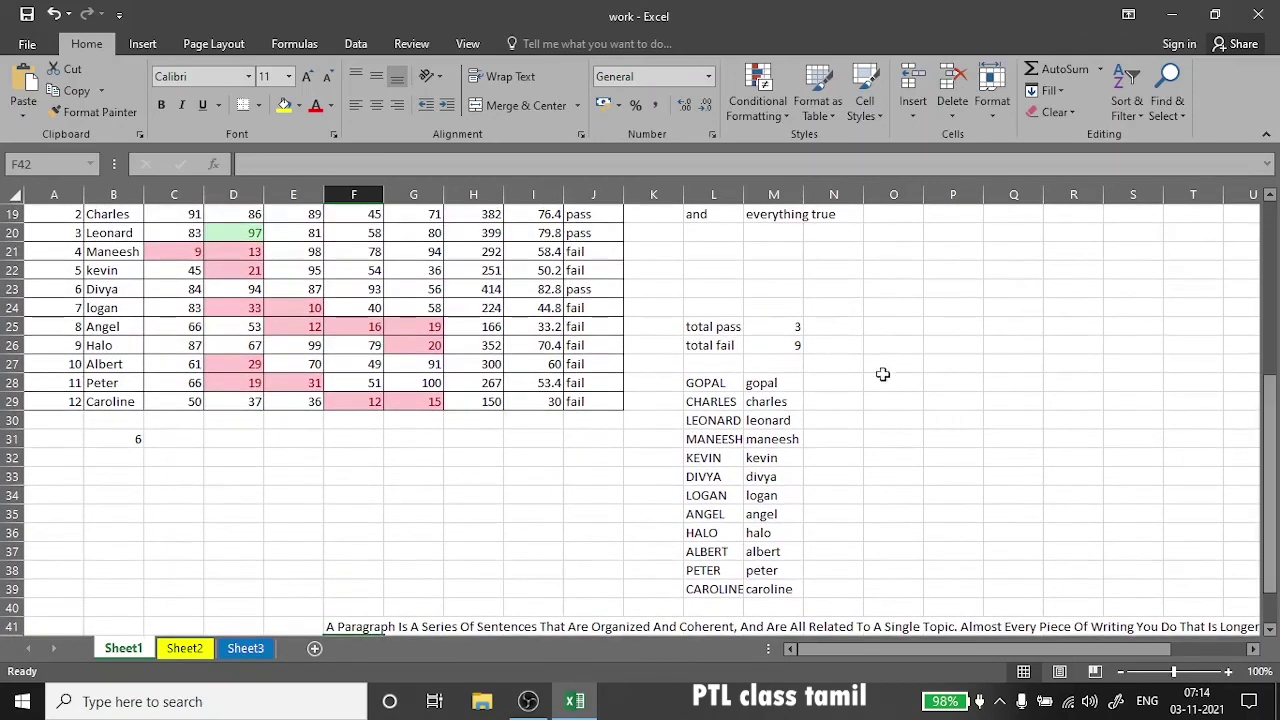
- Add the heading 'left' in cell O27
{"action": "left_click", "coordinate": [885, 364]}
{"action": "type", "text": "left"}
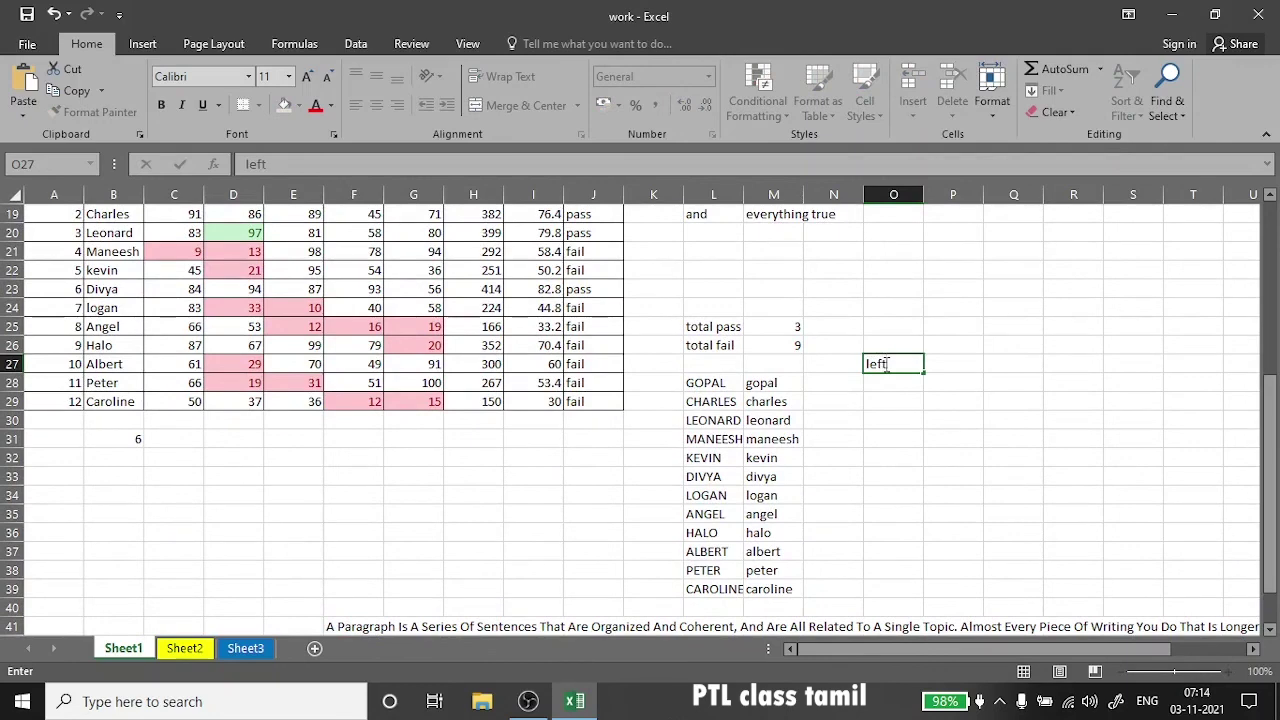
{"action": "left_click", "coordinate": [893, 389]}
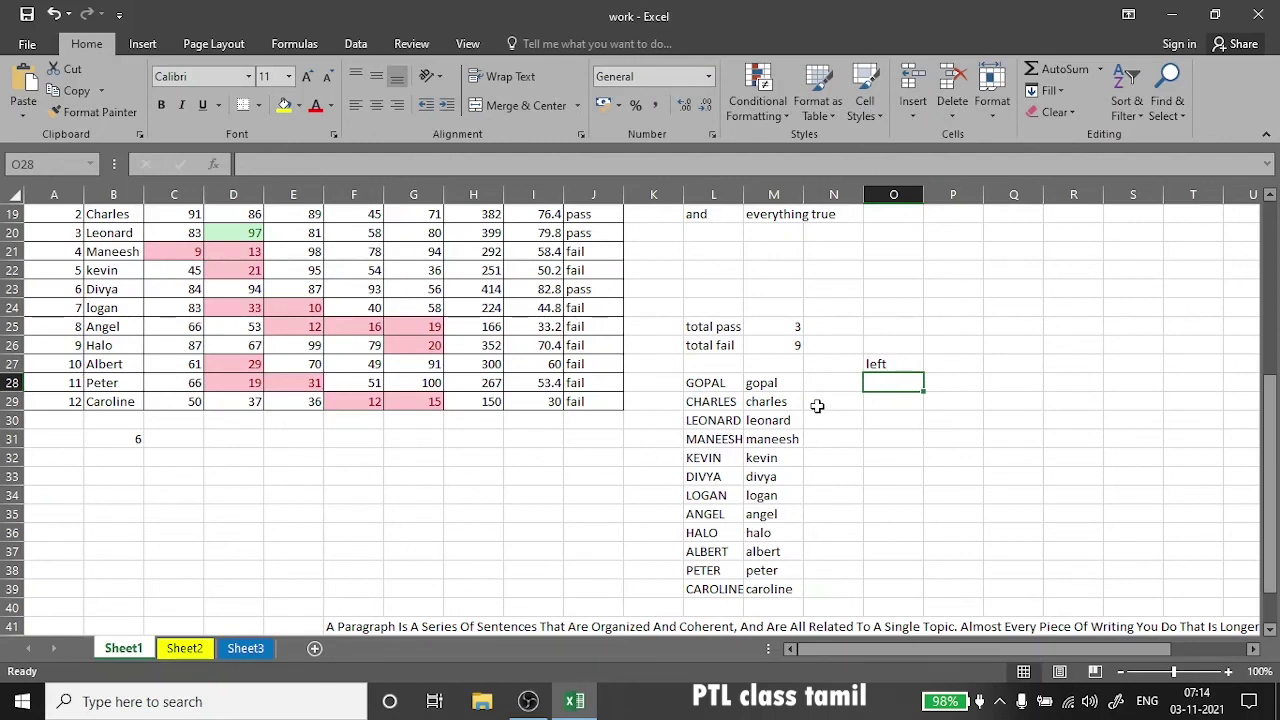
- Fill O28:O39 with =LEFT(L28,3), giving GOP through CAR
{"action": "type", "text": "=left"}
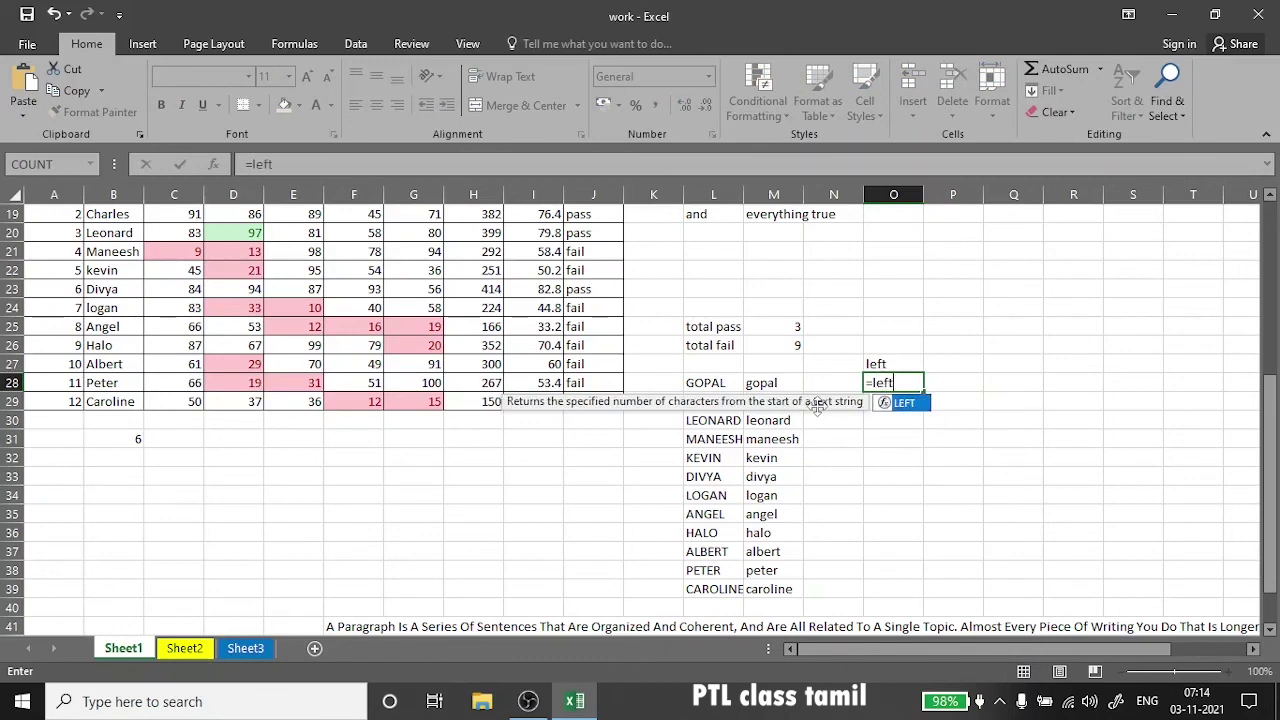
{"action": "type", "text": "("}
{"action": "left_click", "coordinate": [695, 383]}
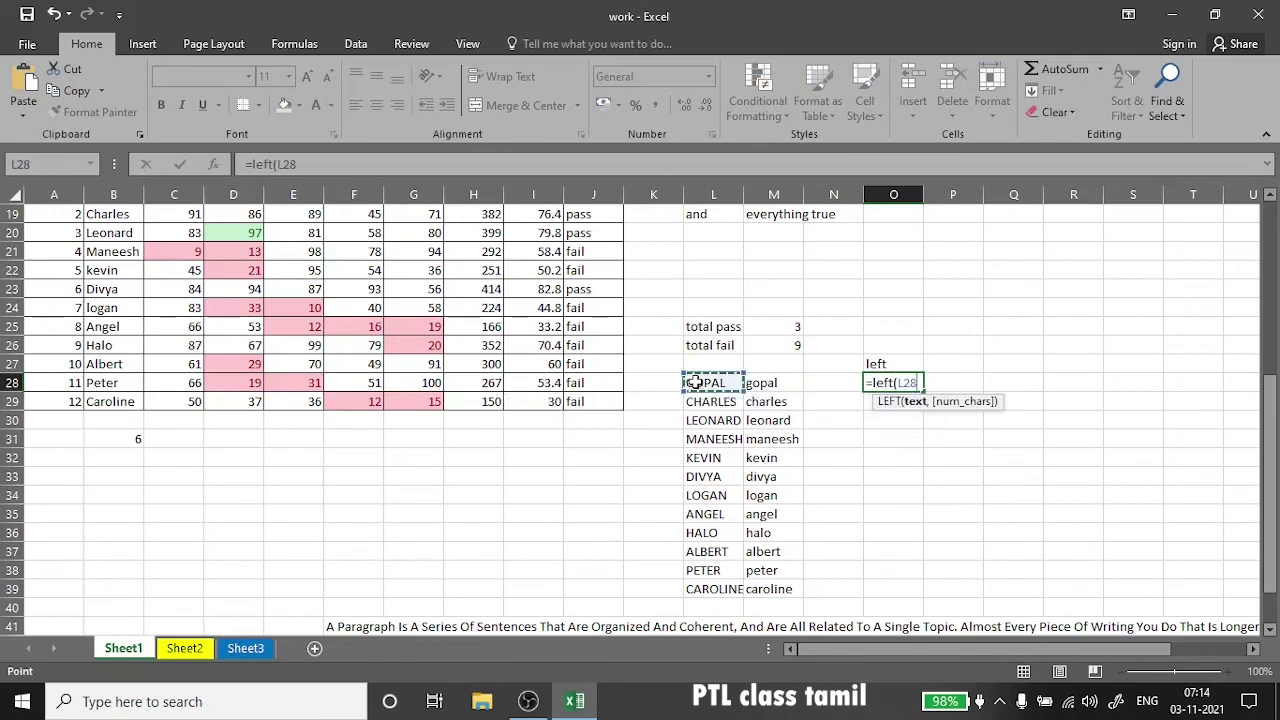
{"action": "key", "text": "Right"}
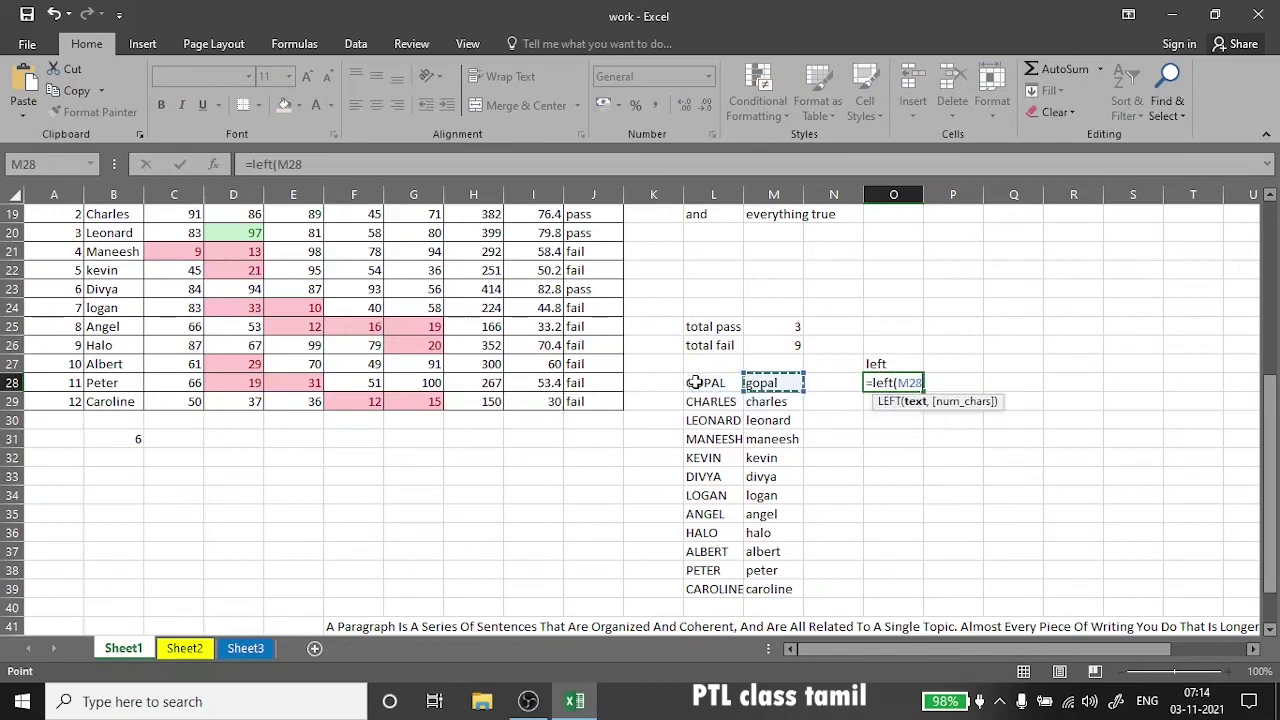
{"action": "left_click", "coordinate": [695, 383]}
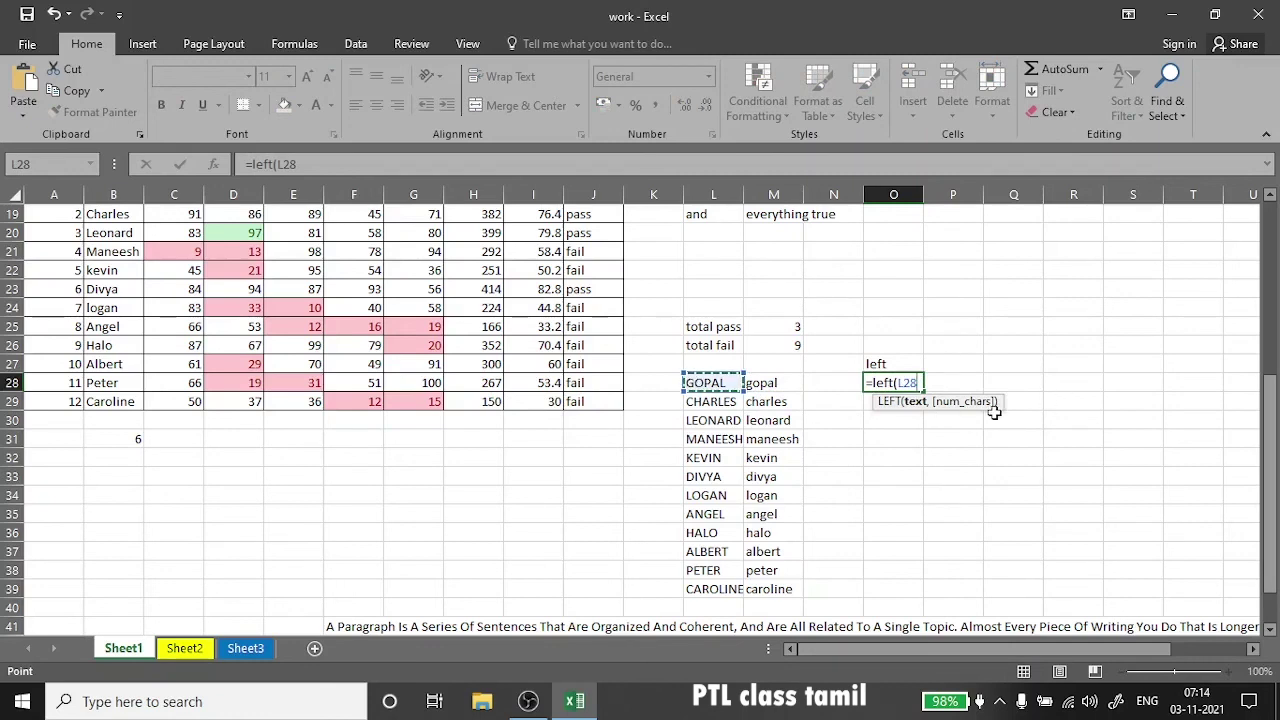
{"action": "type", "text": ",3"}
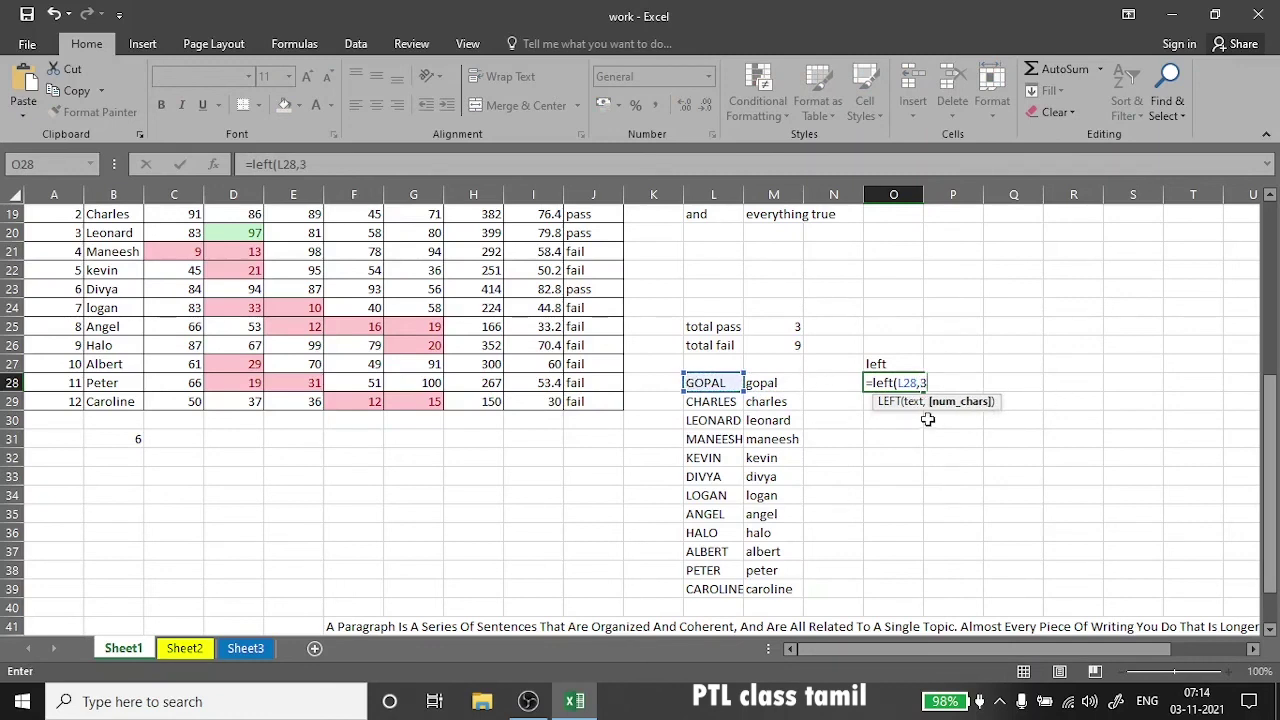
{"action": "key", "text": "Return"}
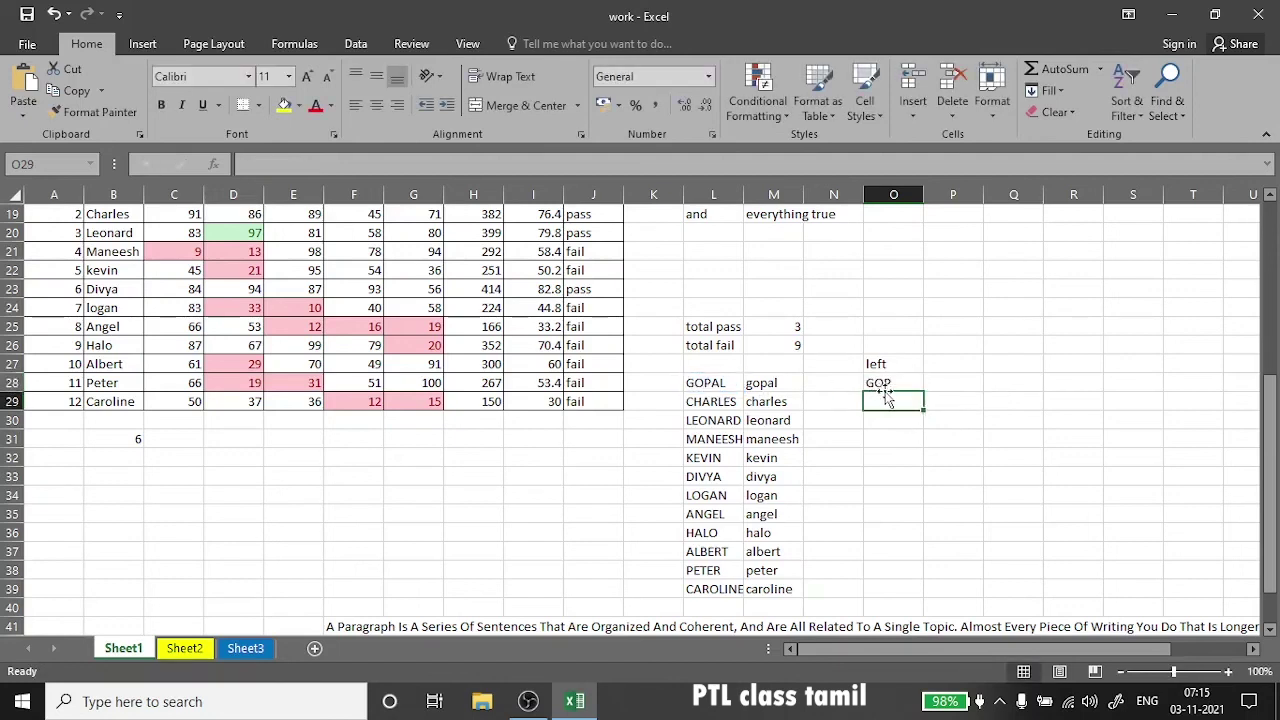
{"action": "left_click", "coordinate": [907, 368]}
{"action": "left_click", "coordinate": [911, 384]}
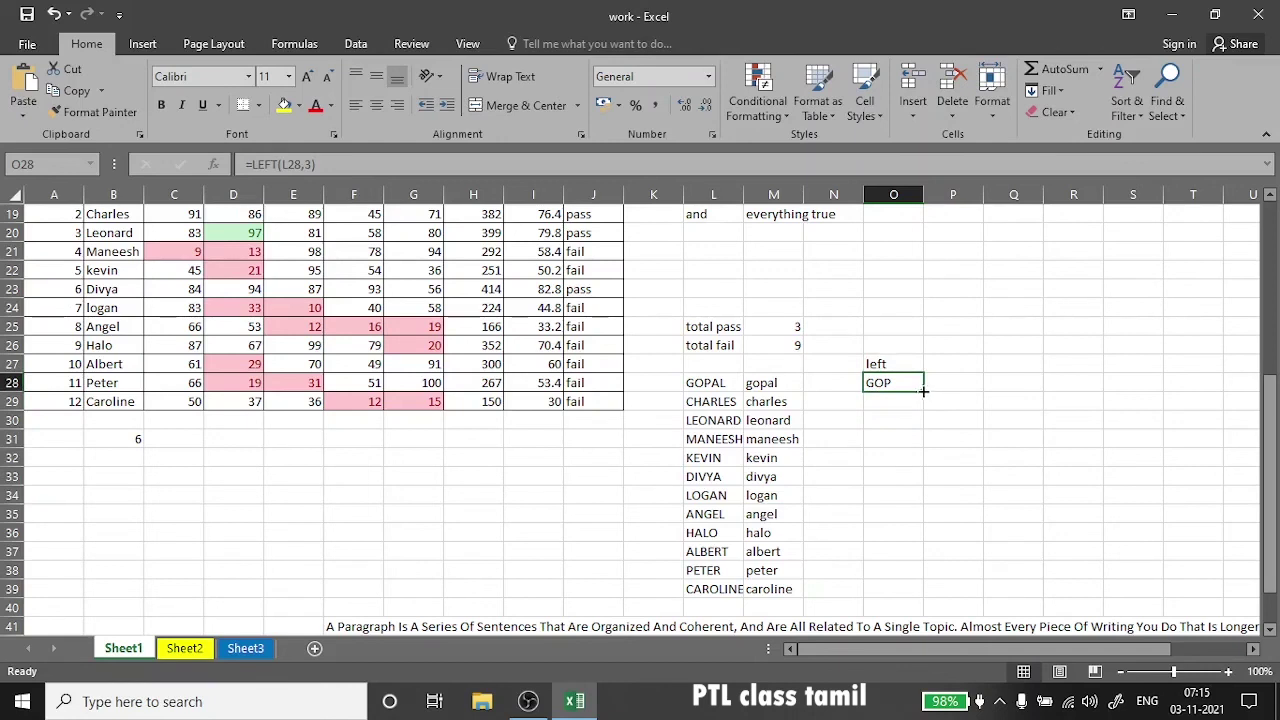
{"action": "left_click_drag", "start_coordinate": [923, 391], "coordinate": [896, 590]}
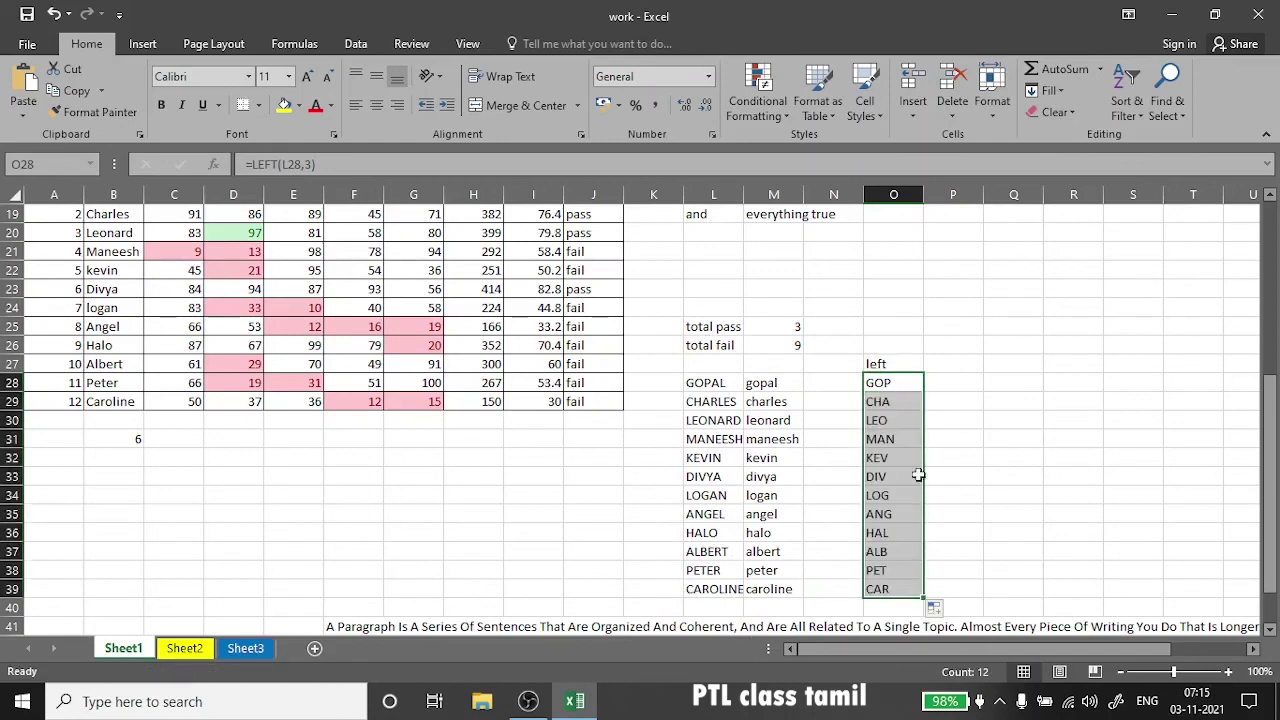
- Head P27 'right' and fill P28:P39 with =RIGHT(L28,2), giving AL through NE
{"action": "left_click", "coordinate": [950, 358]}
{"action": "type", "text": "right"}
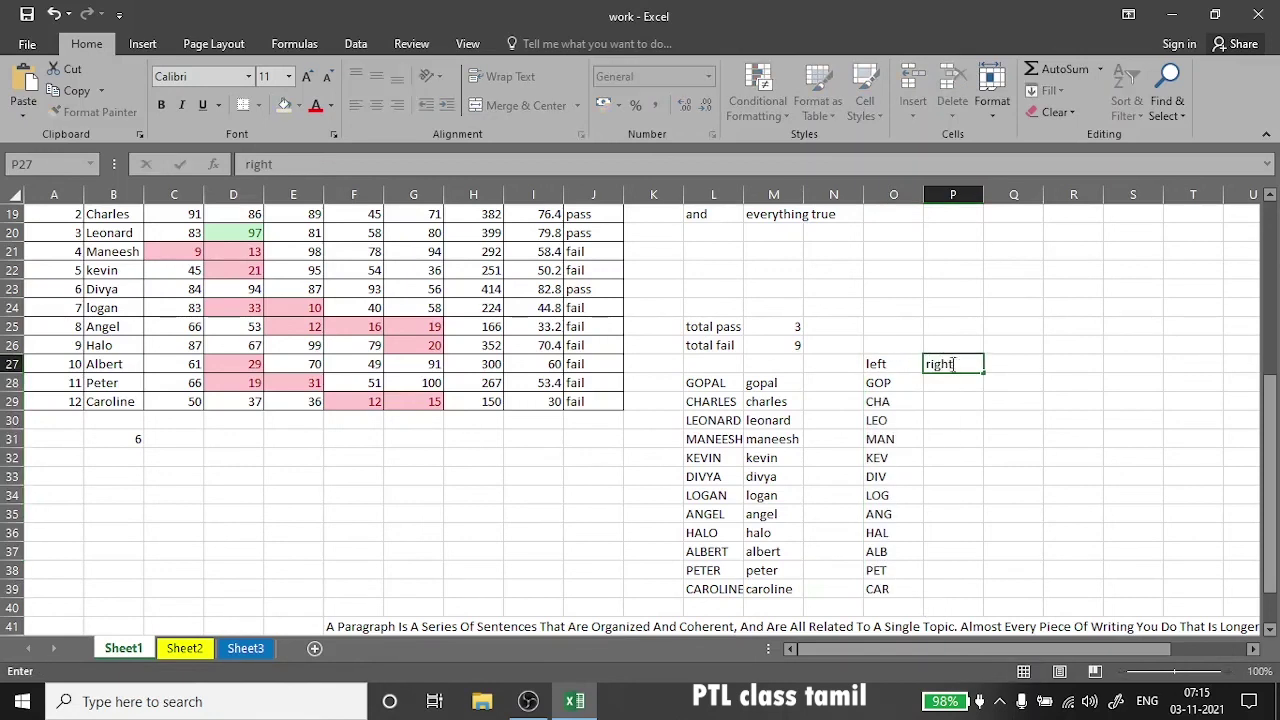
{"action": "left_click", "coordinate": [963, 383]}
{"action": "type", "text": "=ri"}
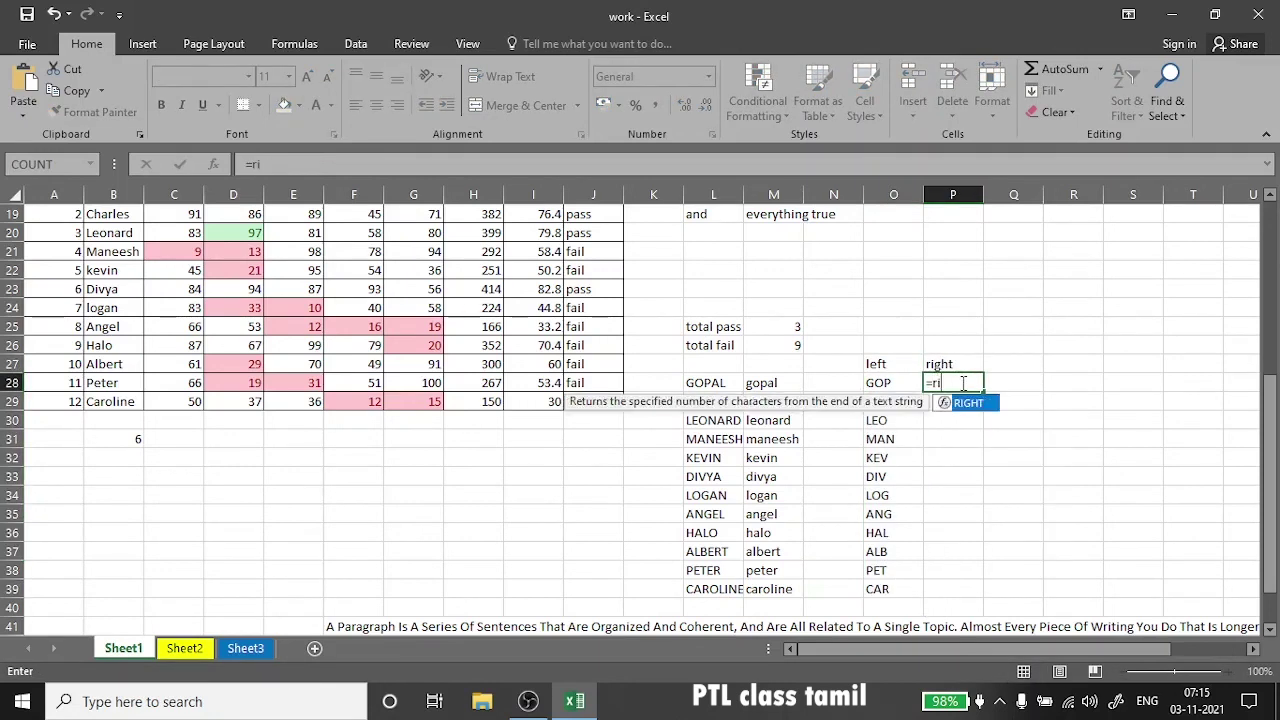
{"action": "type", "text": "ght("}
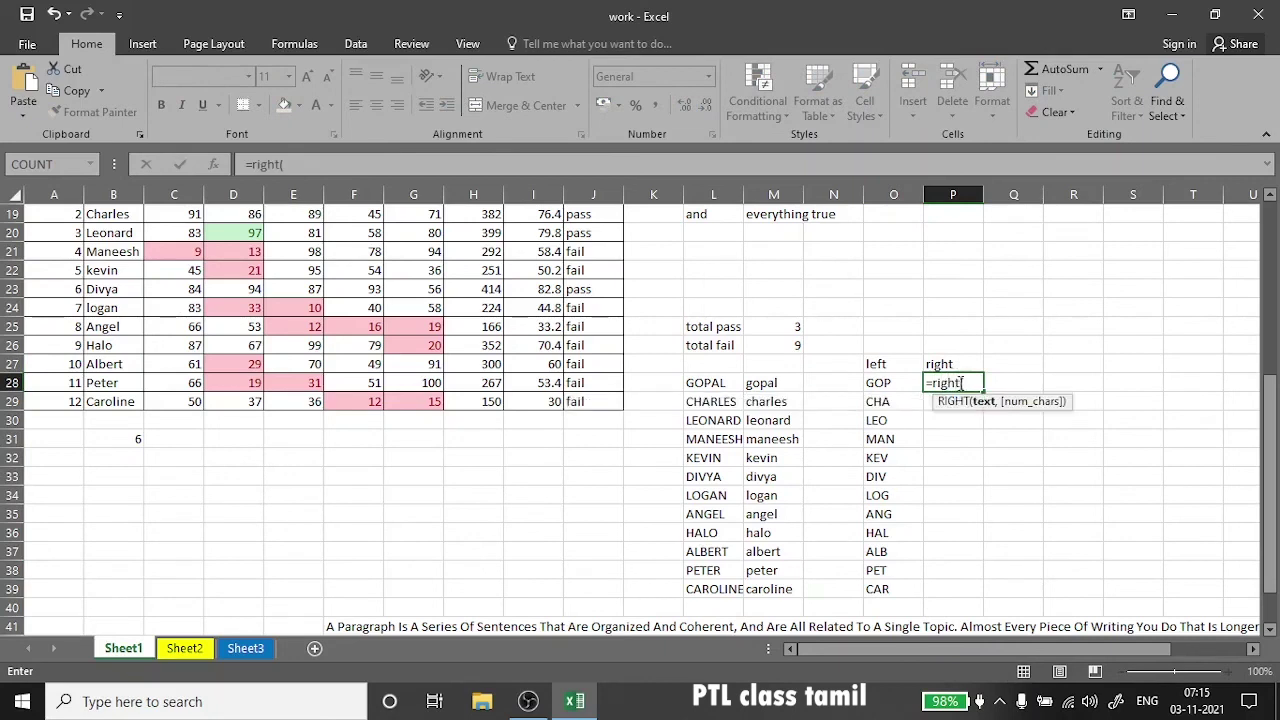
{"action": "left_click", "coordinate": [703, 383]}
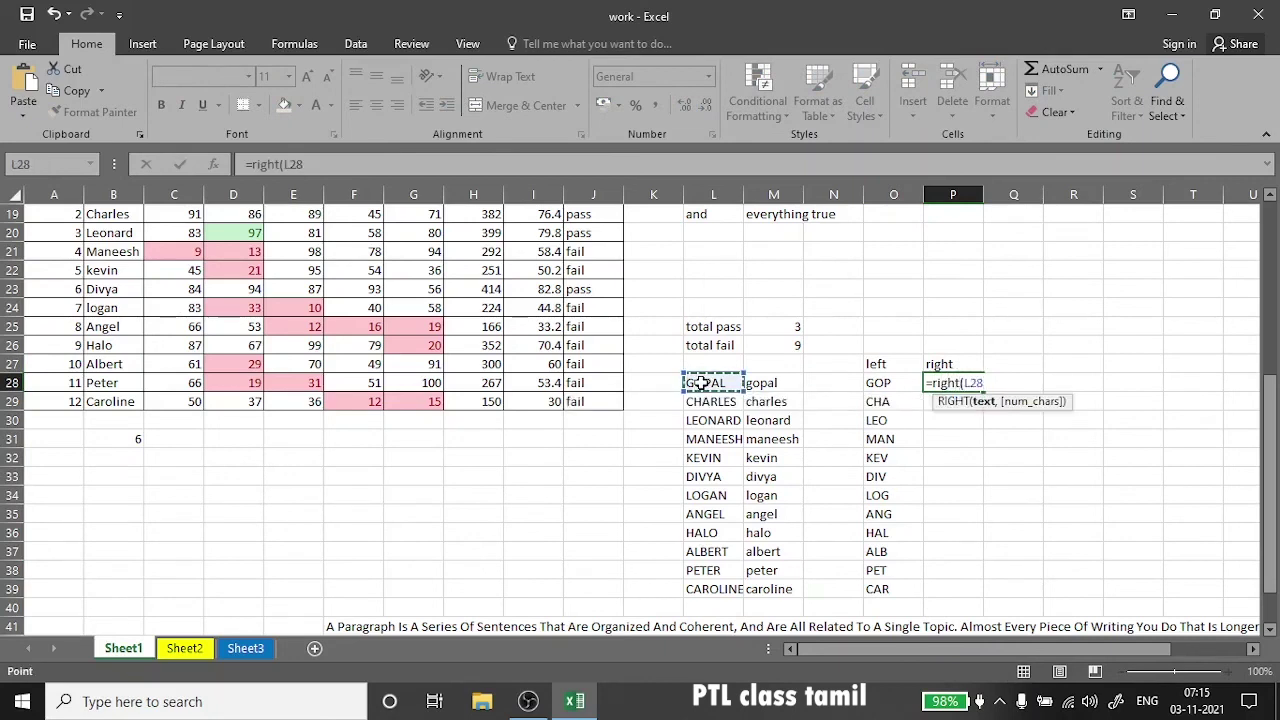
{"action": "type", "text": ",2"}
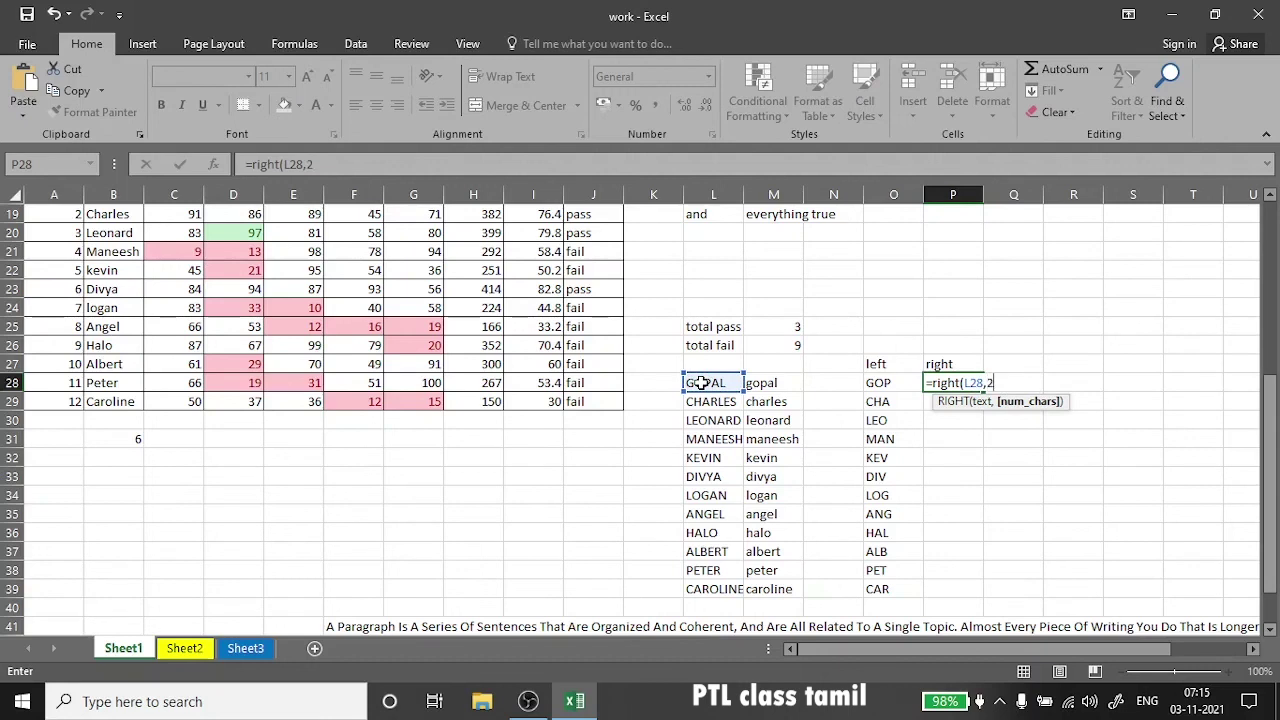
{"action": "key", "text": "Return"}
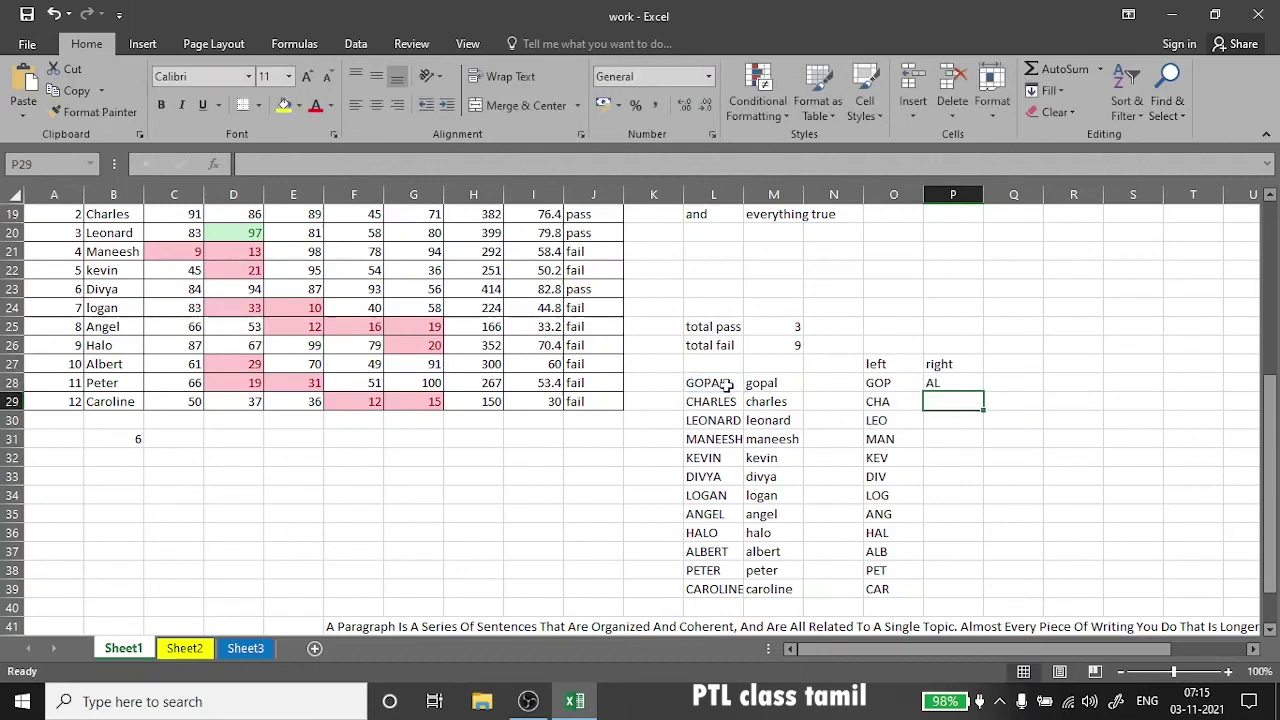
{"action": "left_click", "coordinate": [959, 383]}
{"action": "left_click_drag", "start_coordinate": [984, 392], "coordinate": [987, 591]}
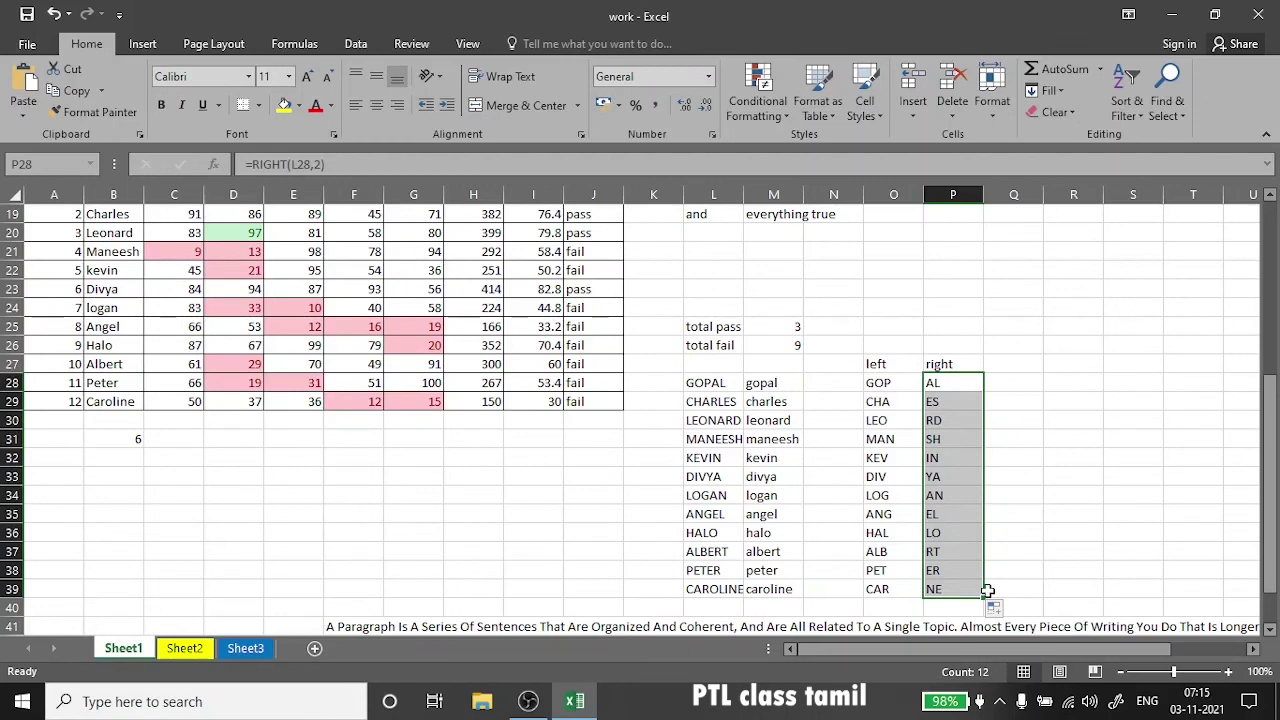
- Add the heading 'mid' in cell Q27
{"action": "left_click", "coordinate": [1027, 369]}
{"action": "type", "text": "mid"}
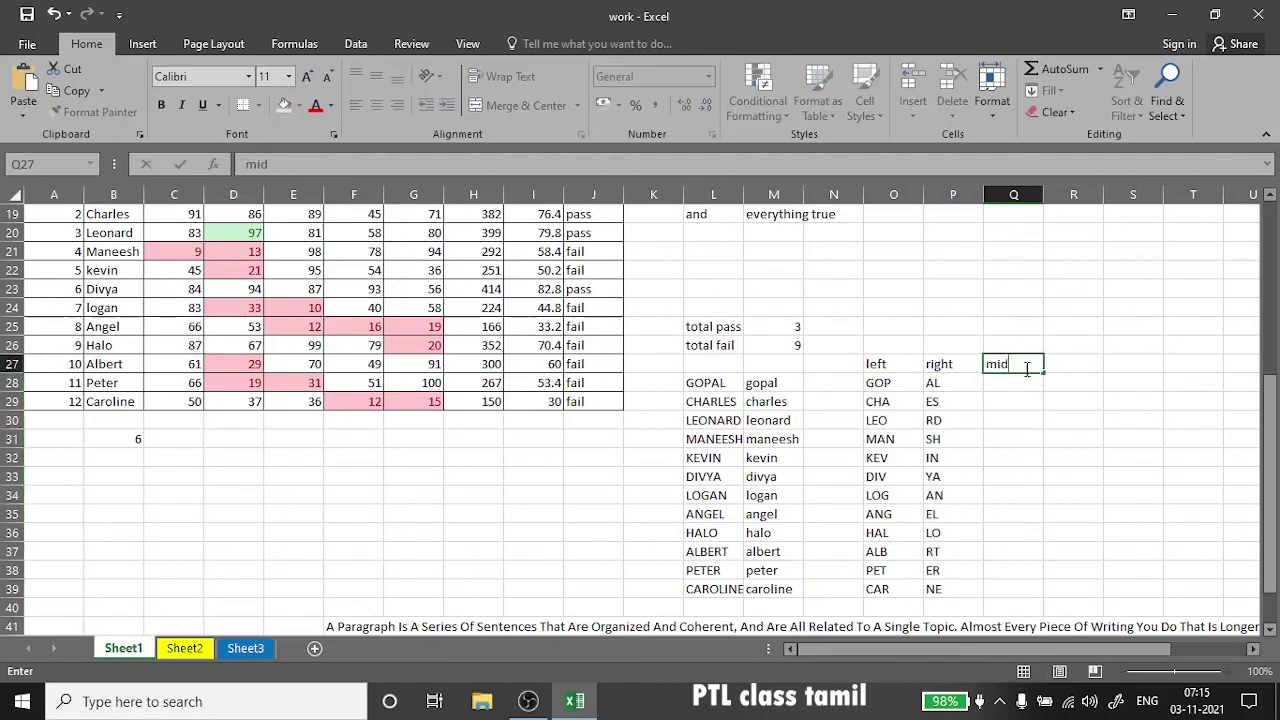
{"action": "key", "text": "Return"}
- Fill Q28:Q39 with =MID(L28,2,4), giving OPAL through AROL
{"action": "type", "text": "="}
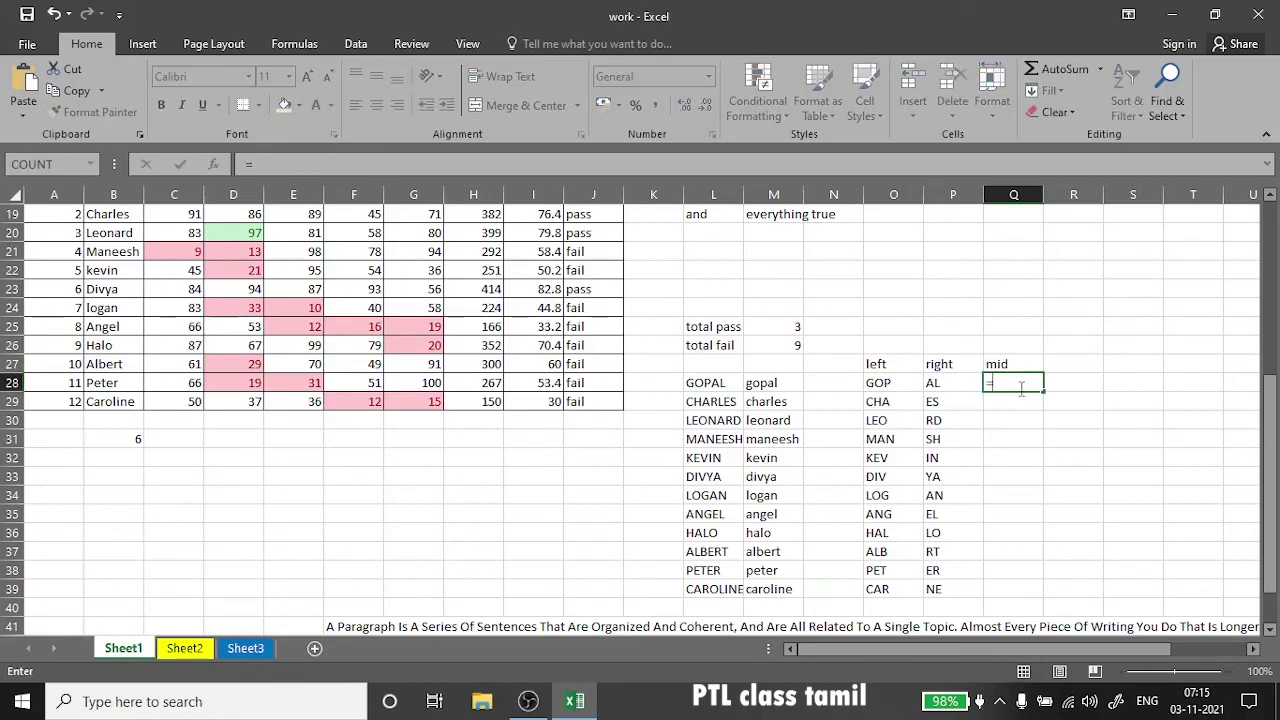
{"action": "type", "text": "mid("}
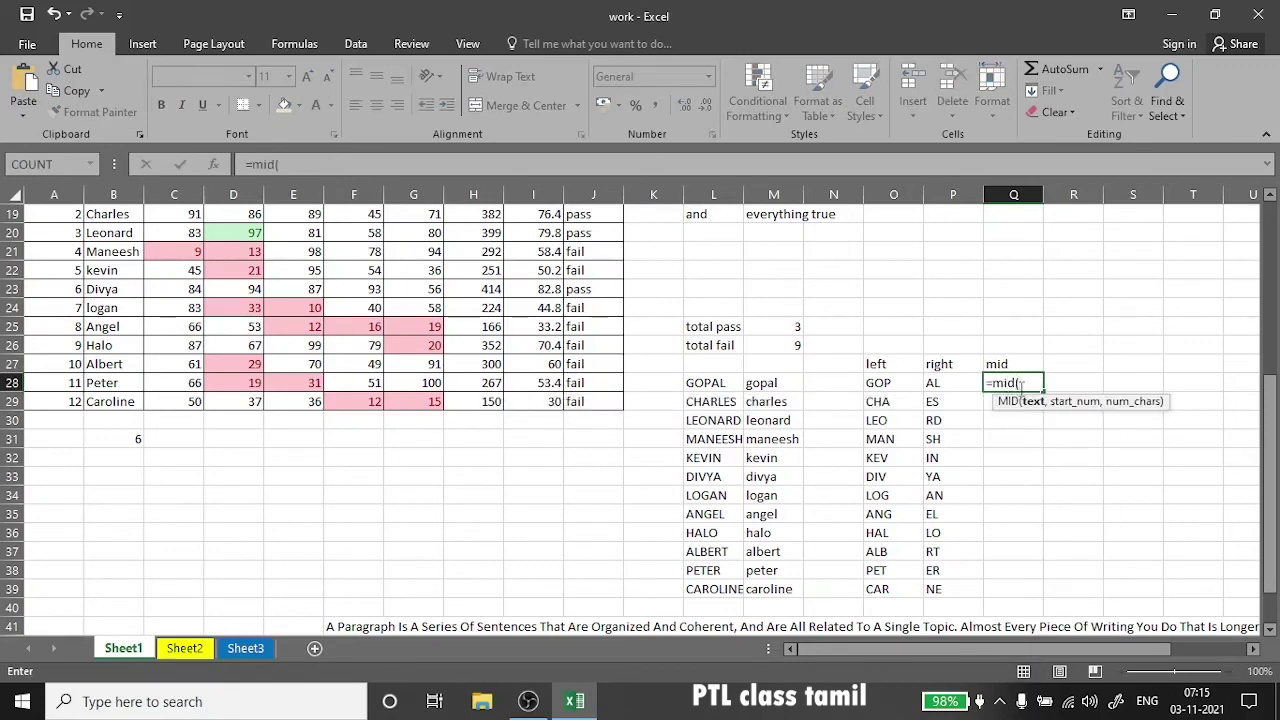
{"action": "left_click", "coordinate": [714, 383]}
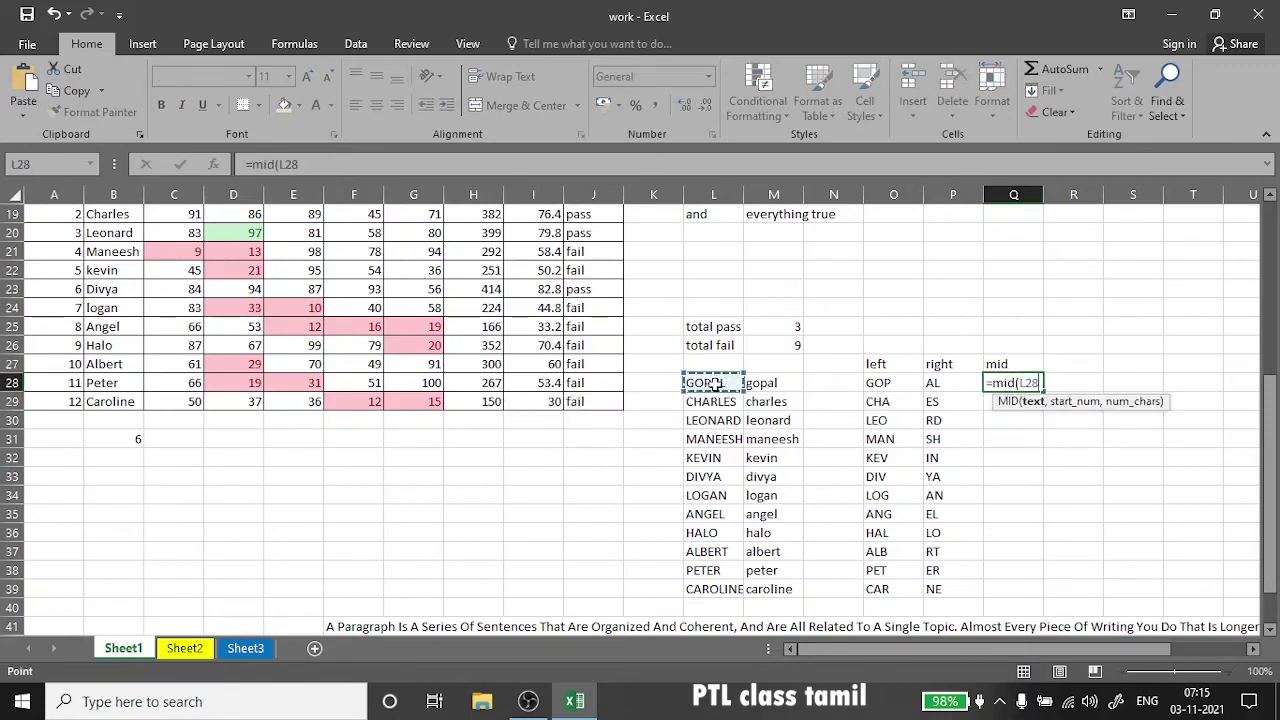
{"action": "type", "text": ","}
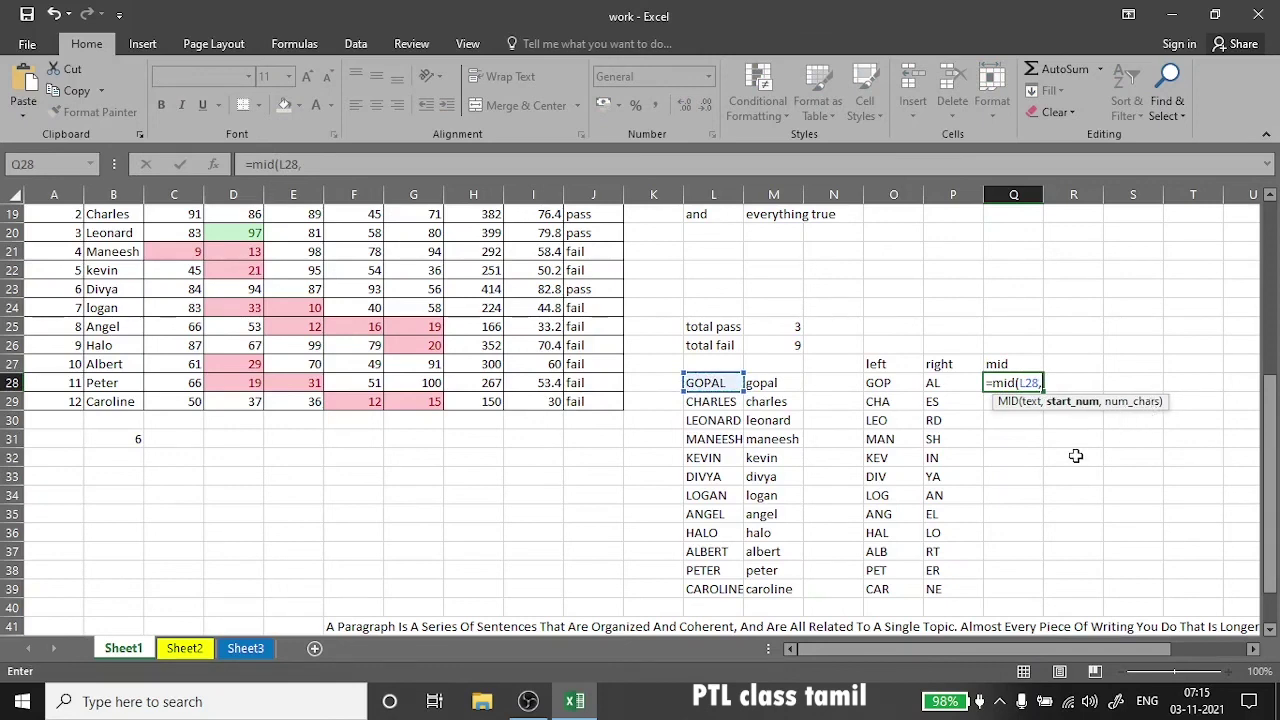
{"action": "type", "text": "2,4"}
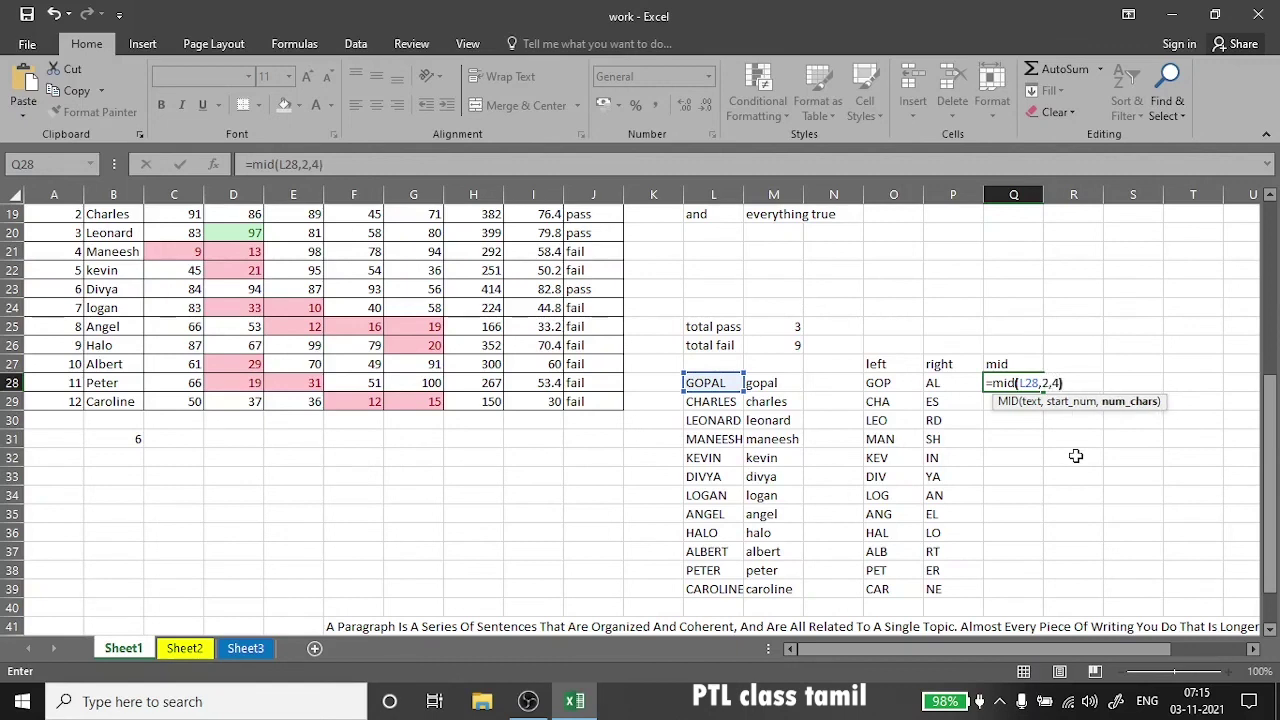
{"action": "key", "text": "Return"}
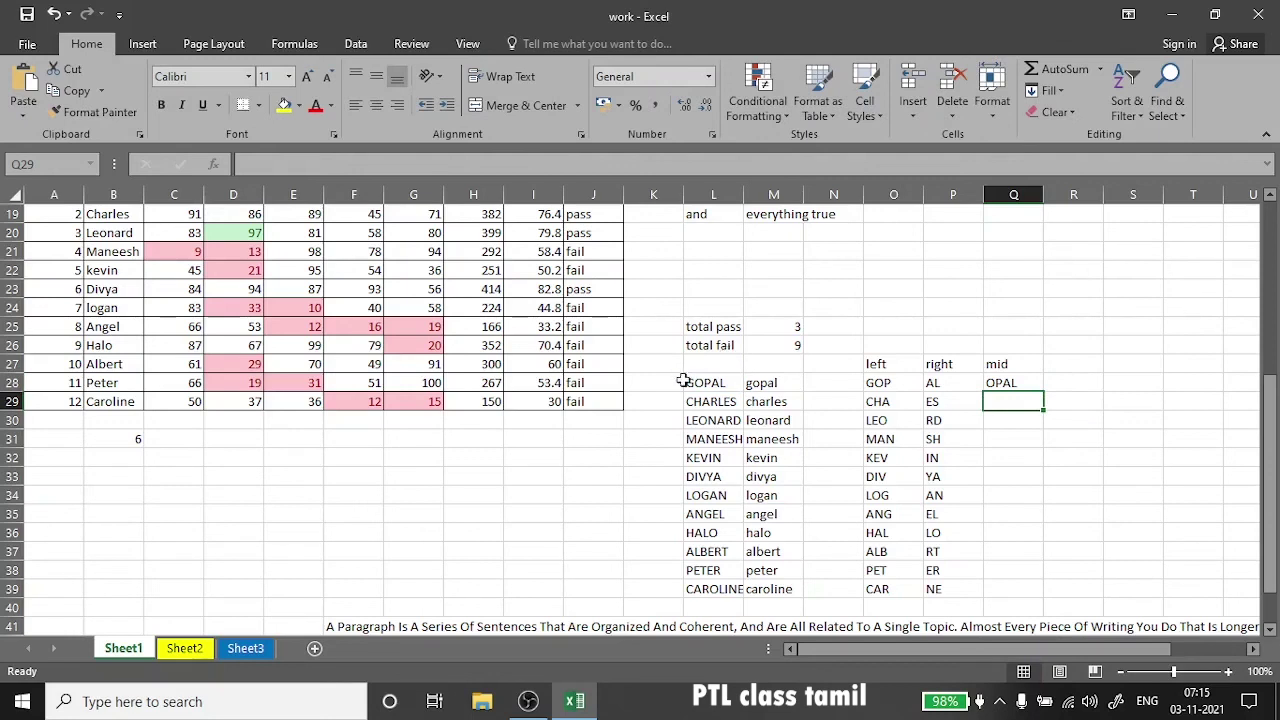
{"action": "left_click", "coordinate": [1035, 388]}
{"action": "left_click_drag", "start_coordinate": [1041, 390], "coordinate": [1053, 596]}
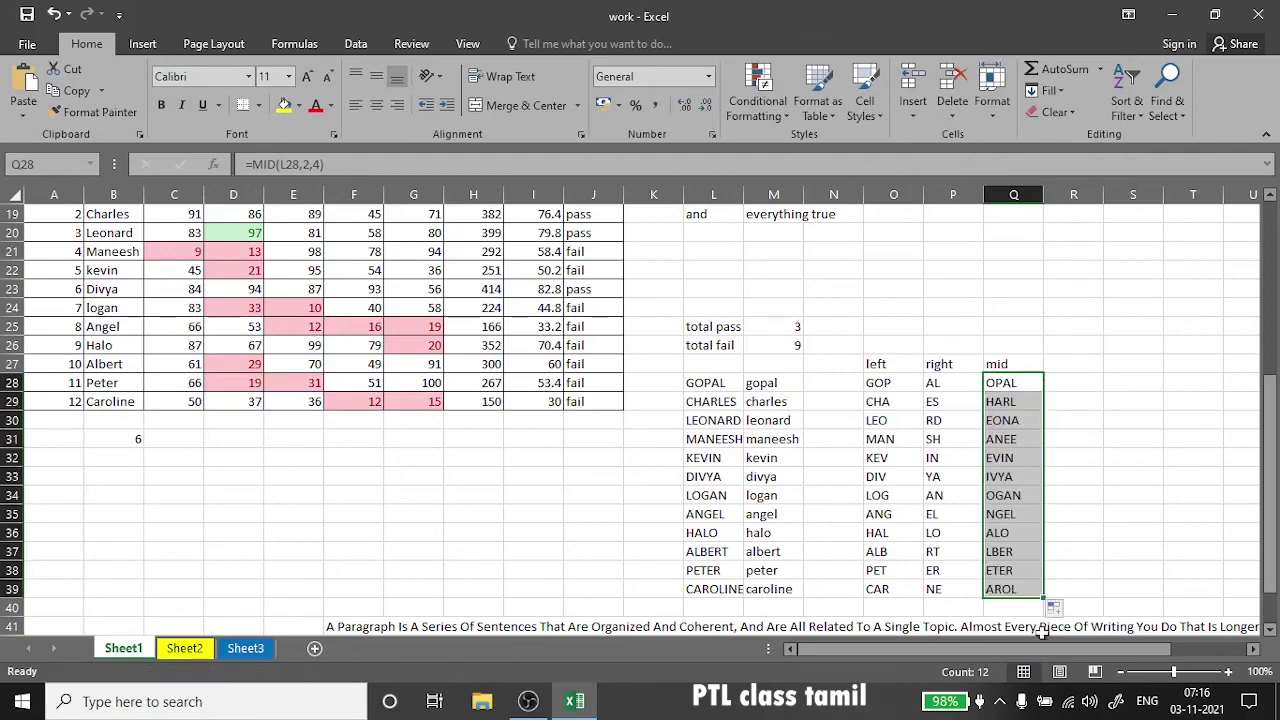
{"action": "scroll", "coordinate": [988, 278], "scroll_direction": "up", "scroll_amount": 6}
{"action": "left_click", "coordinate": [988, 276]}
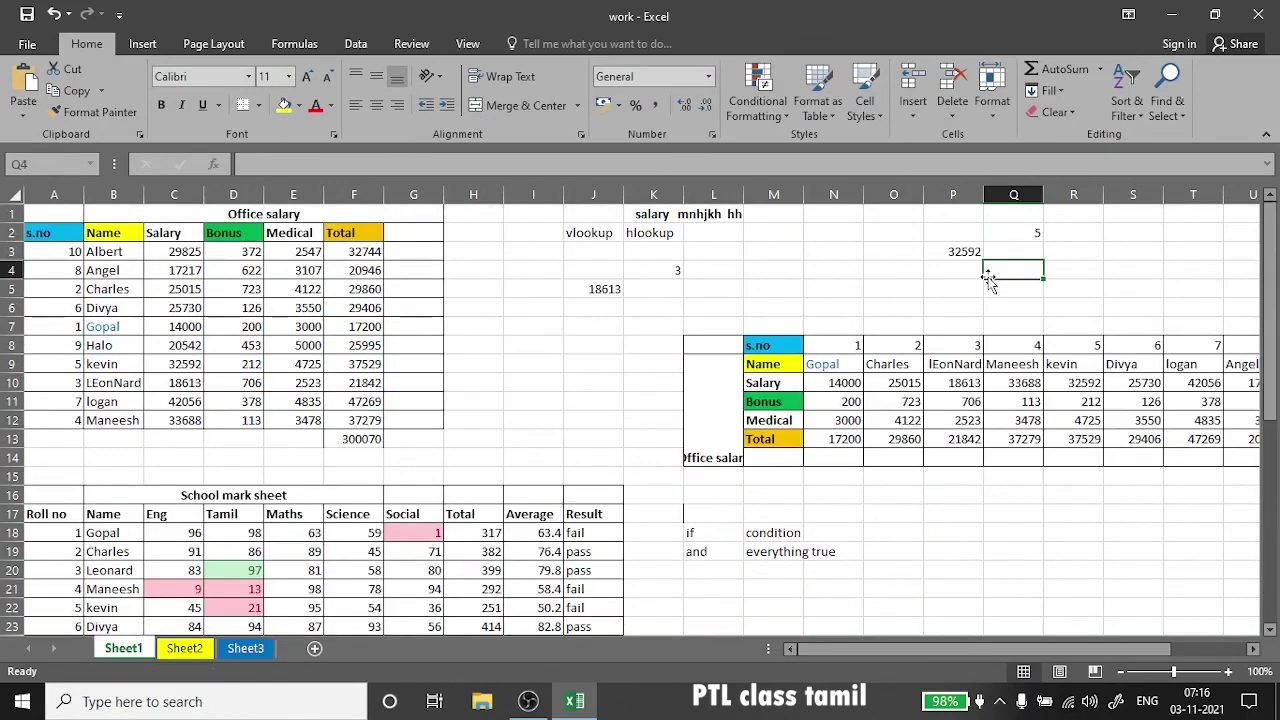